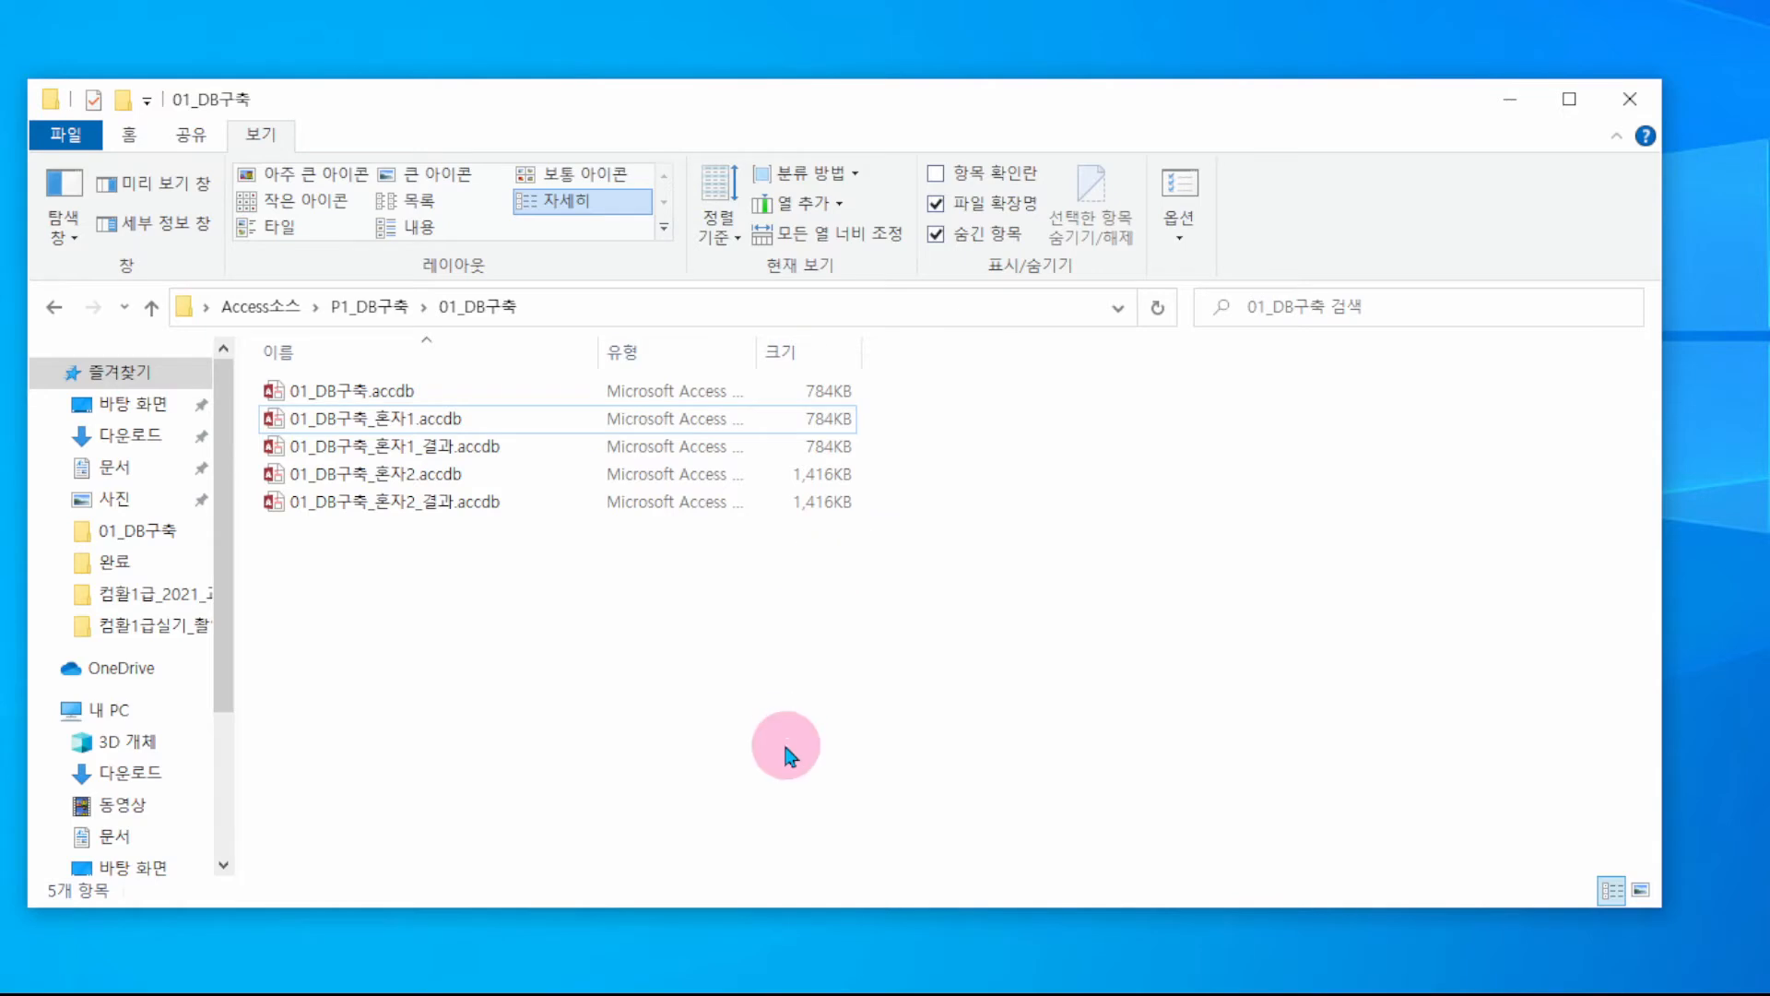
# - In the 01_DB구축 folder, duplicate 01_DB구축.accdb with copy and paste
pyautogui.click(365, 310)
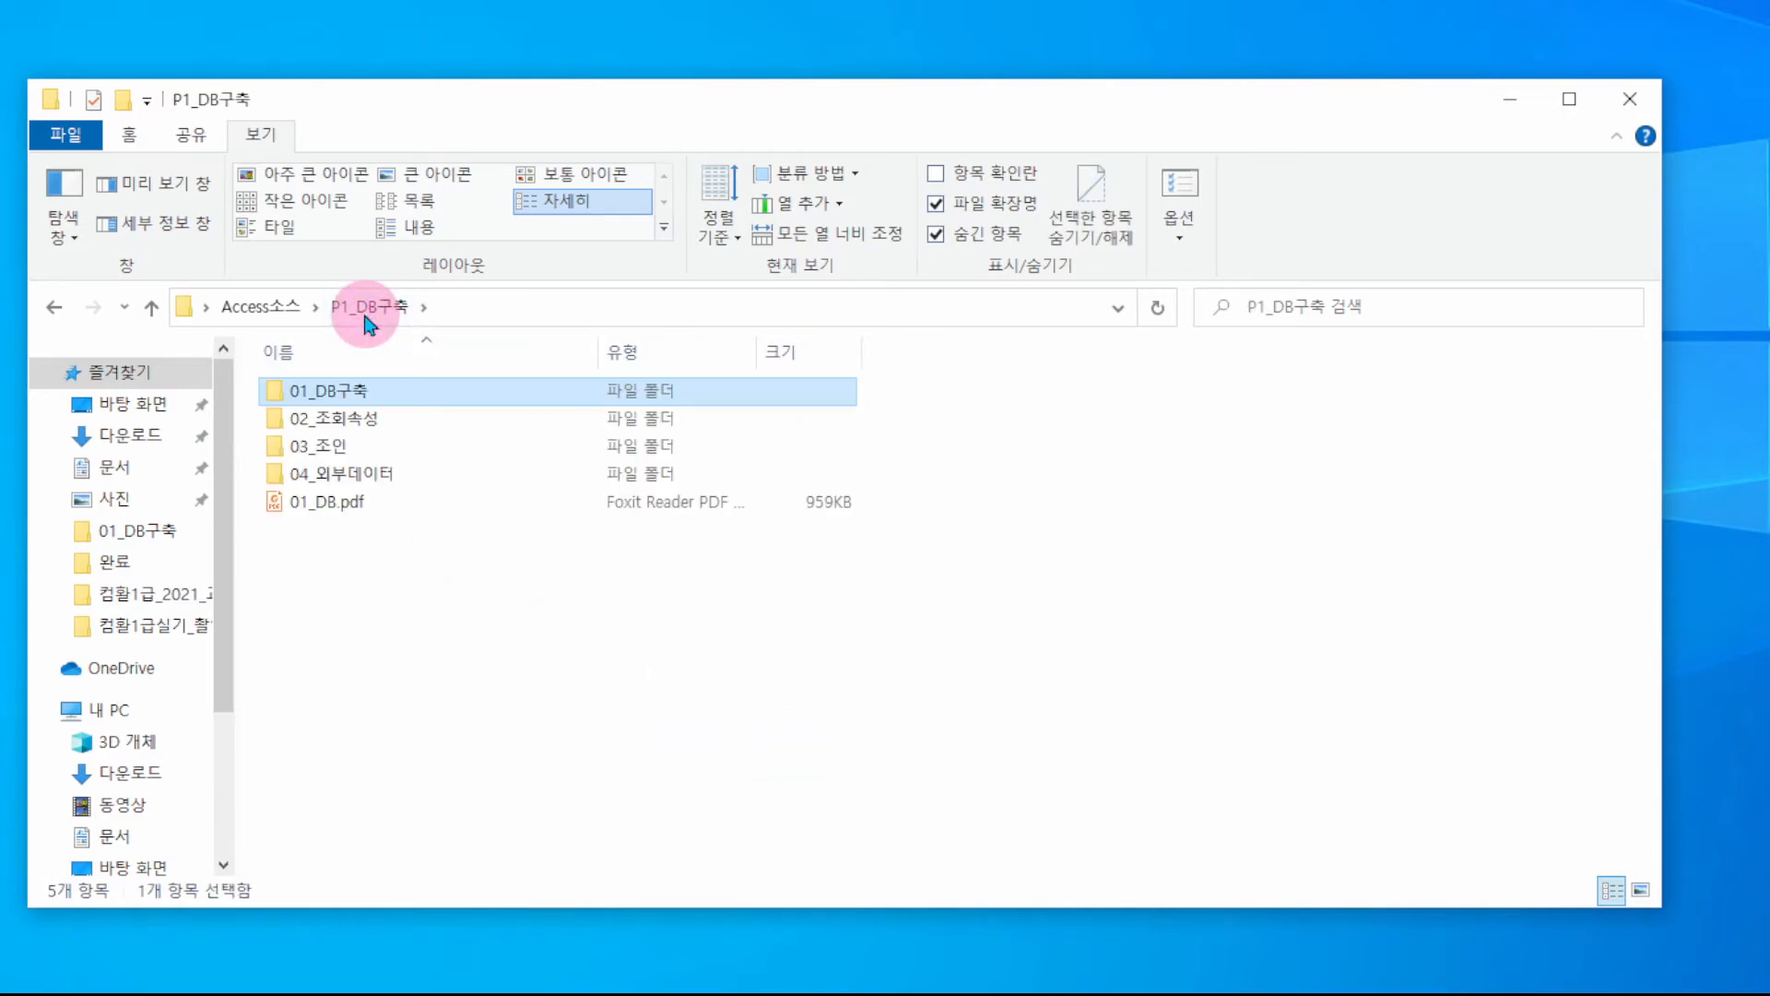
pyautogui.doubleClick(347, 395)
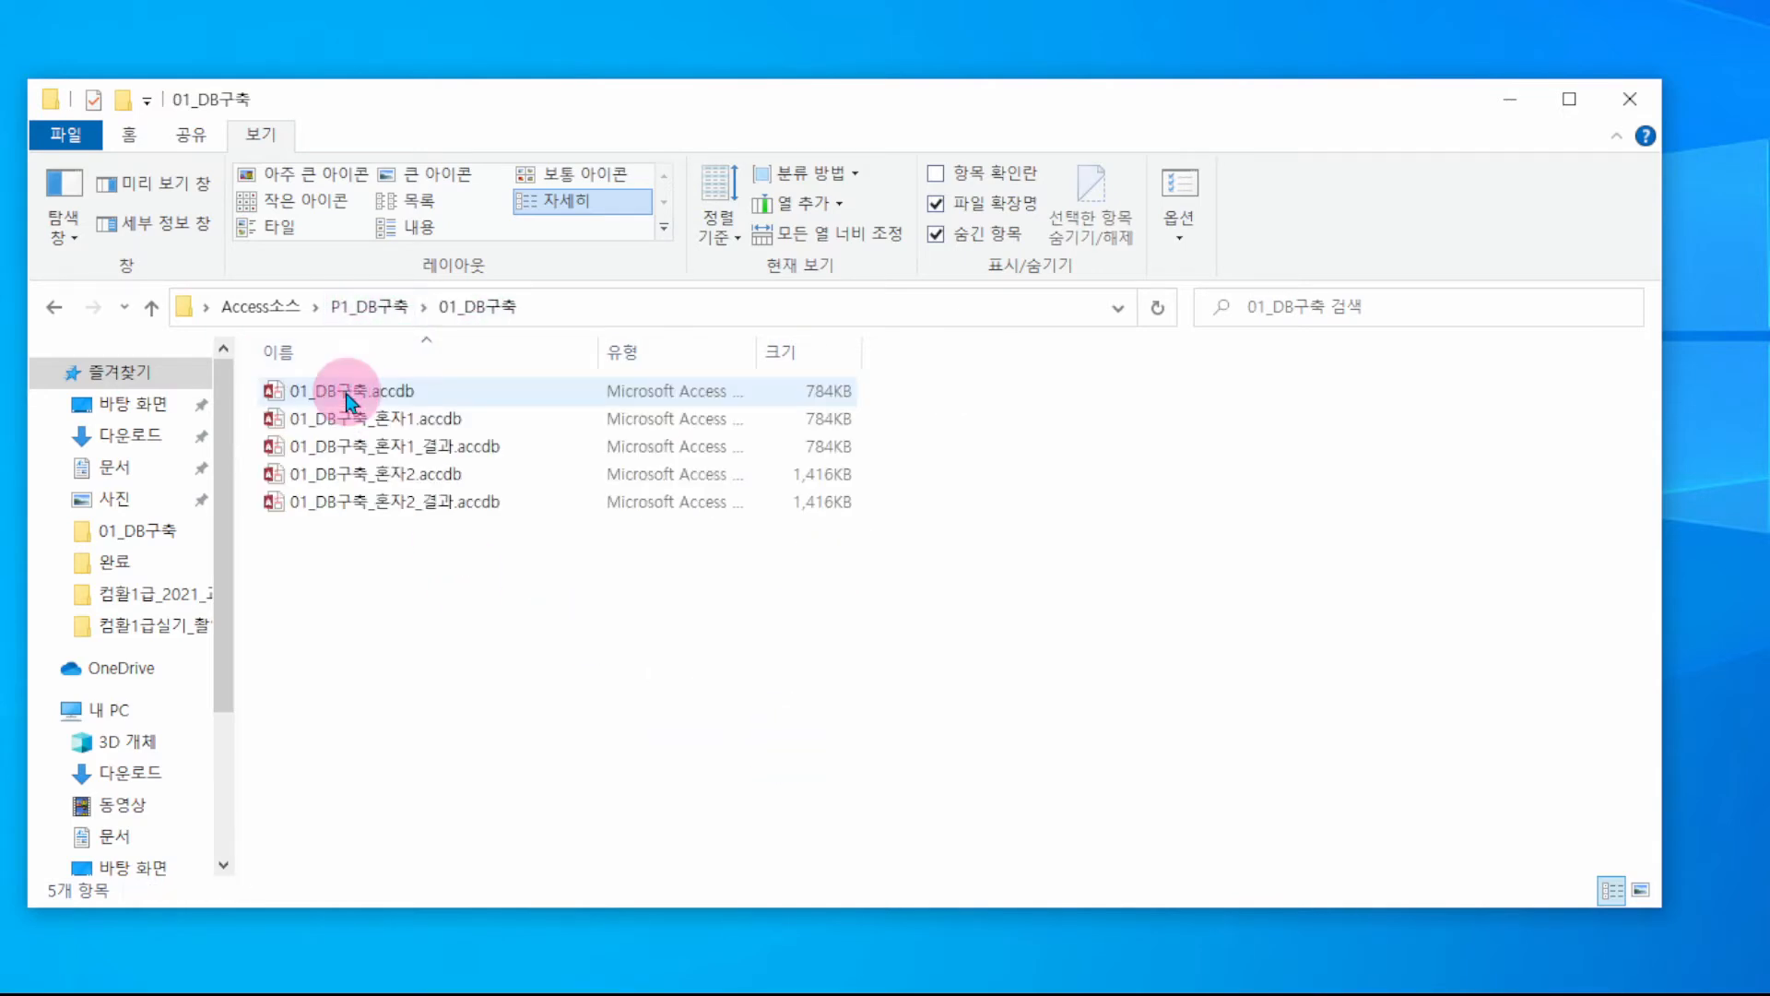
pyautogui.click(364, 419)
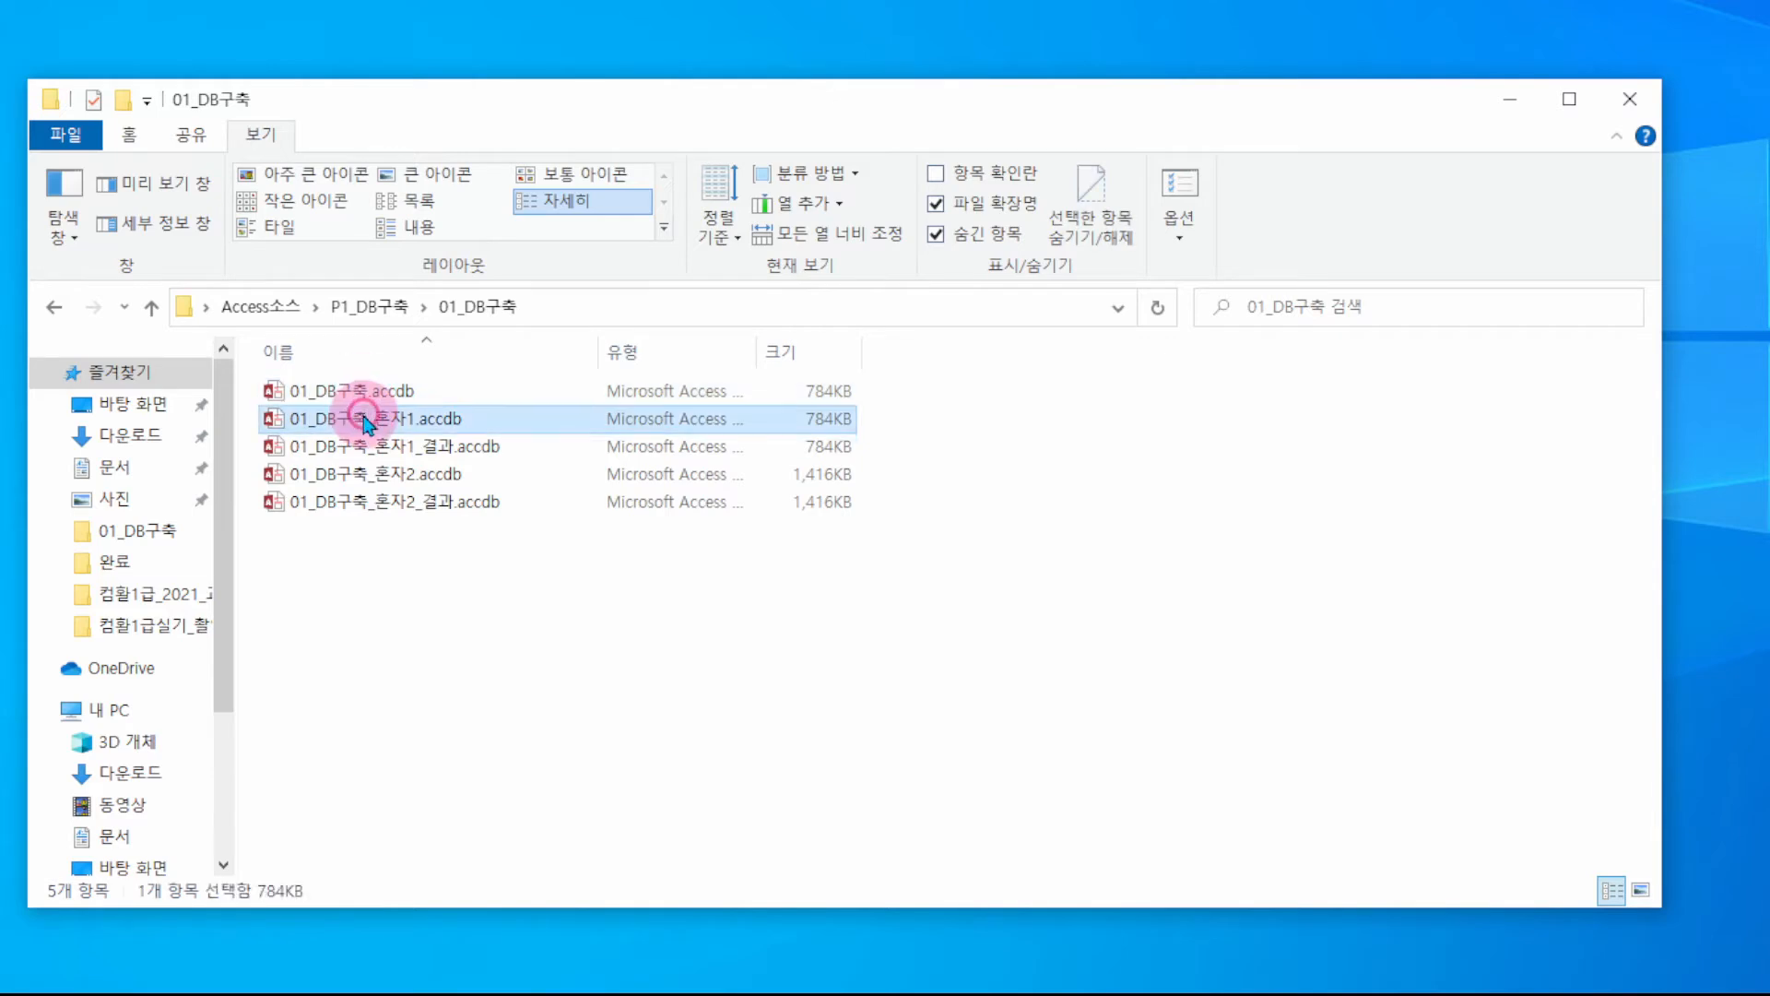
pyautogui.click(367, 392)
pyautogui.click(366, 417)
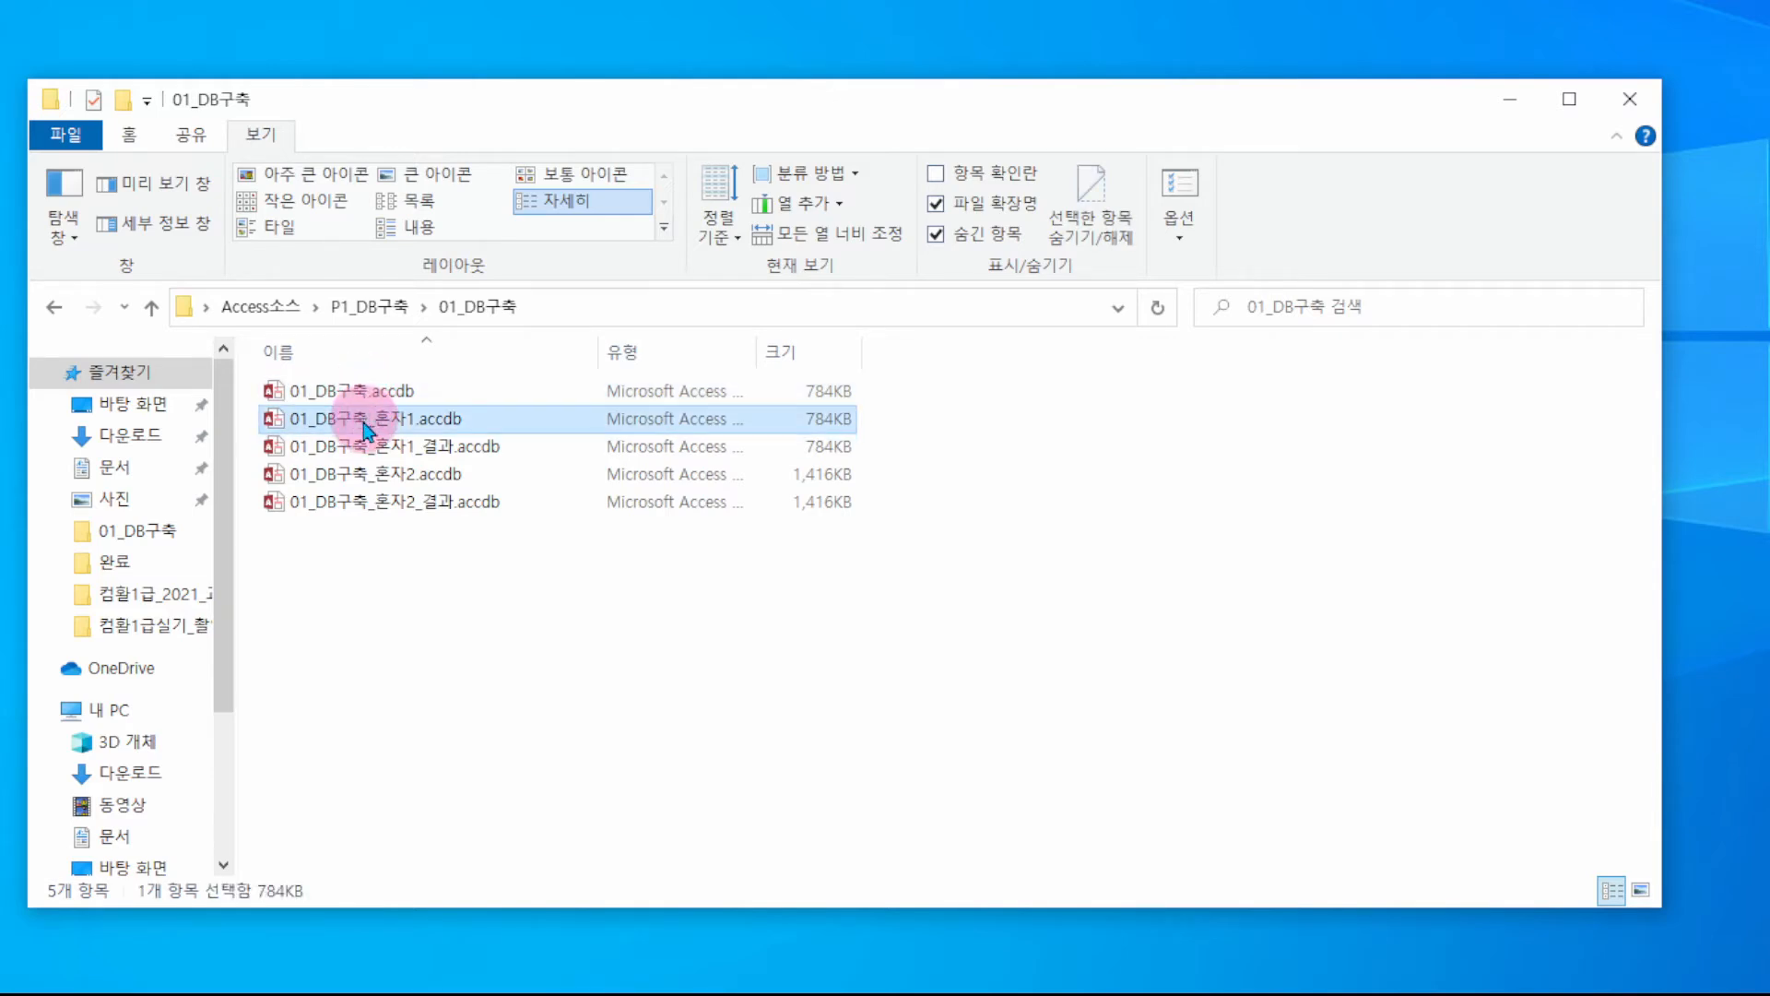
pyautogui.click(424, 392)
pyautogui.hotkey('ctrl', 'c')
pyautogui.hotkey('ctrl', 'v')
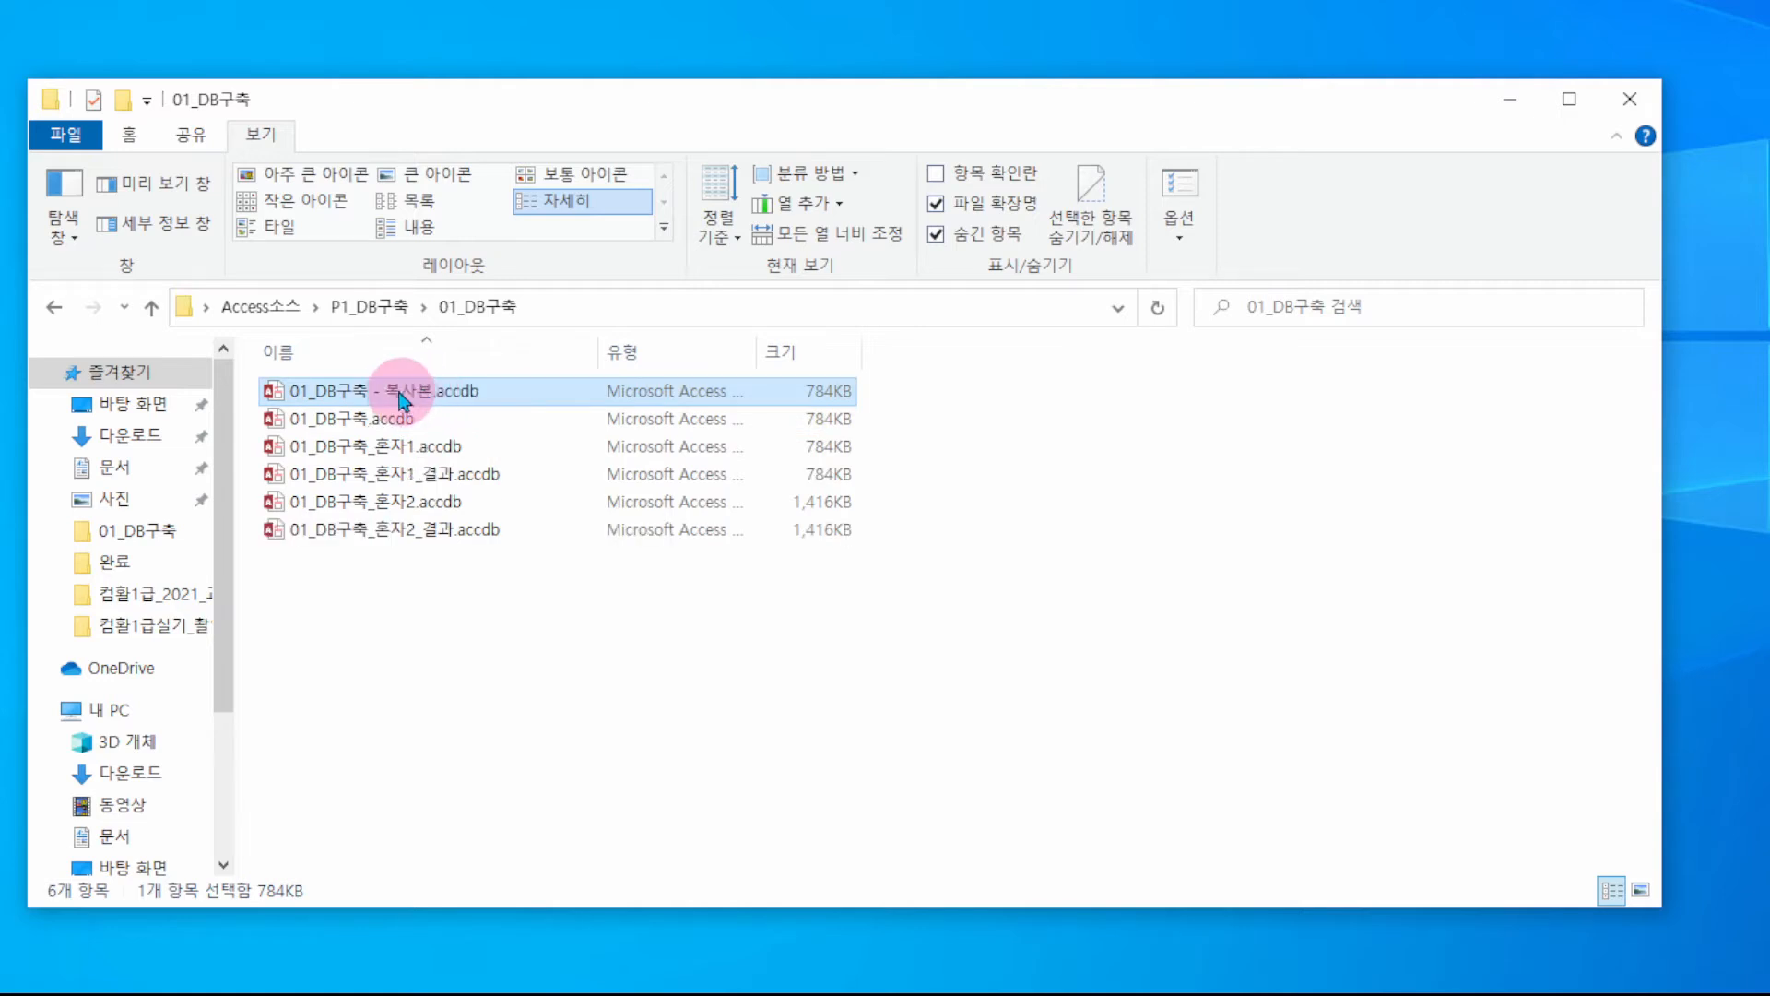
# - Rename the duplicate to 01_DB구축_결과.accdb
pyautogui.click(371, 391)
pyautogui.click(372, 392)
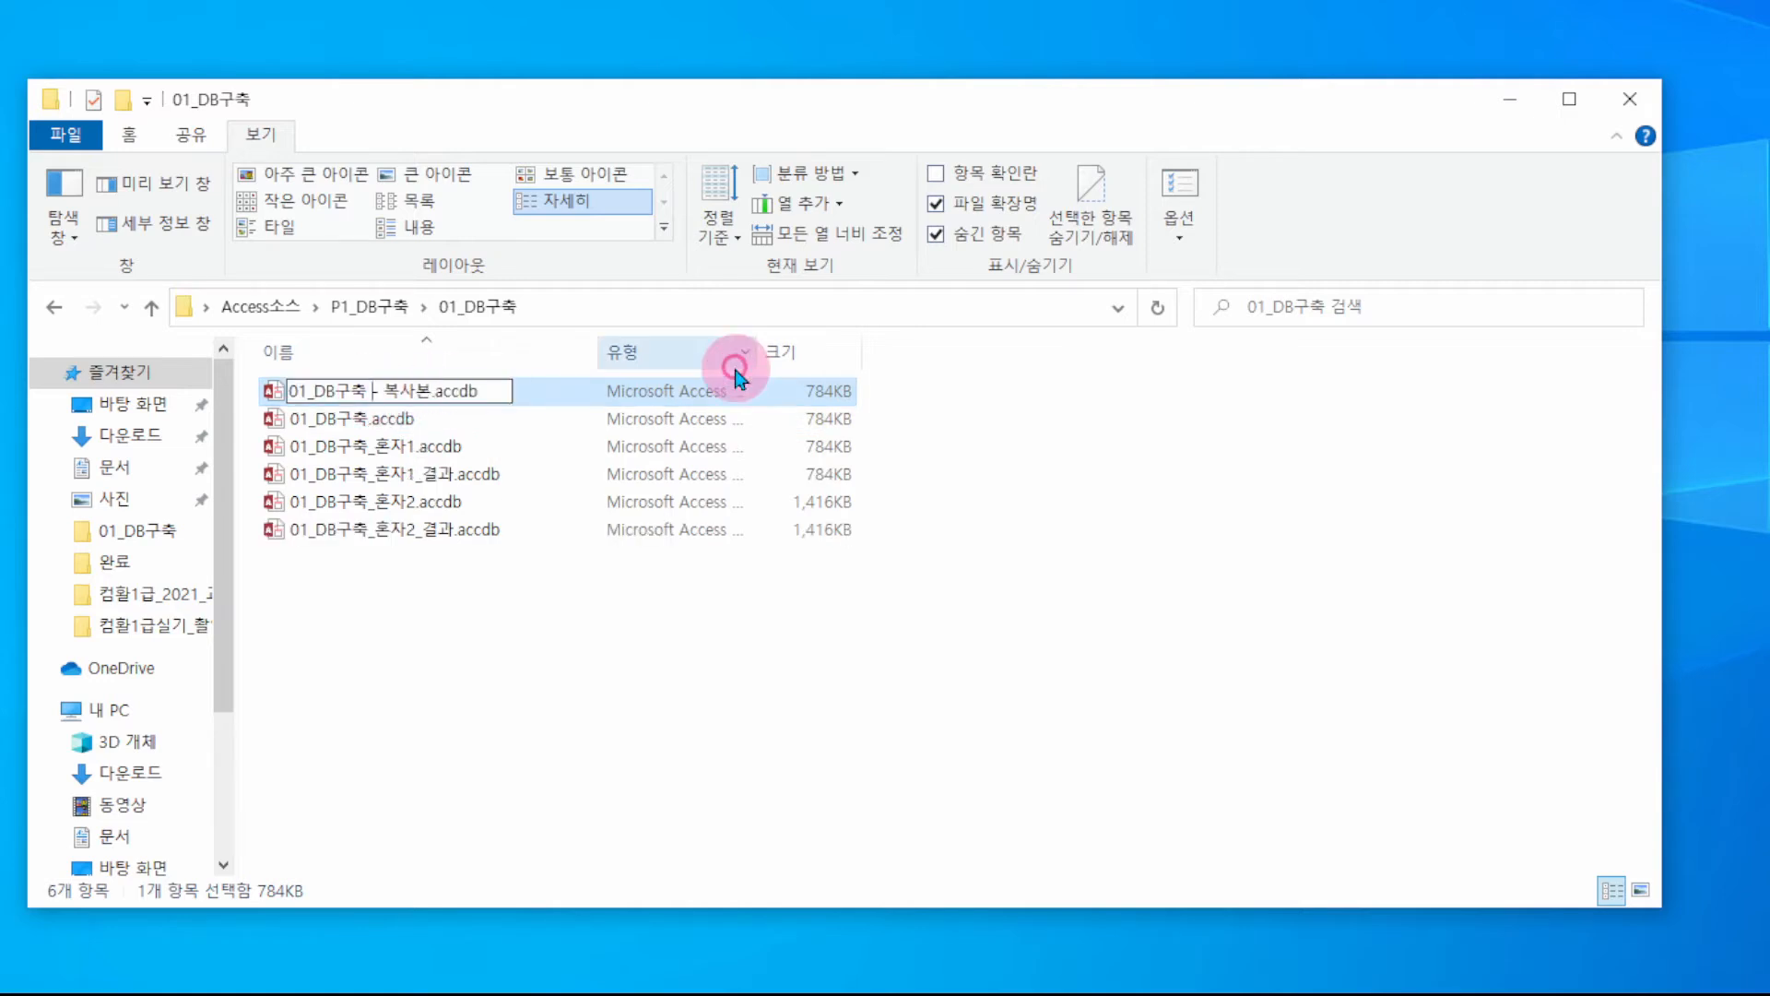
pyautogui.press('Delete')
pyautogui.press('Delete')
pyautogui.press('Delete')
pyautogui.press('Delete')
pyautogui.press('Delete')
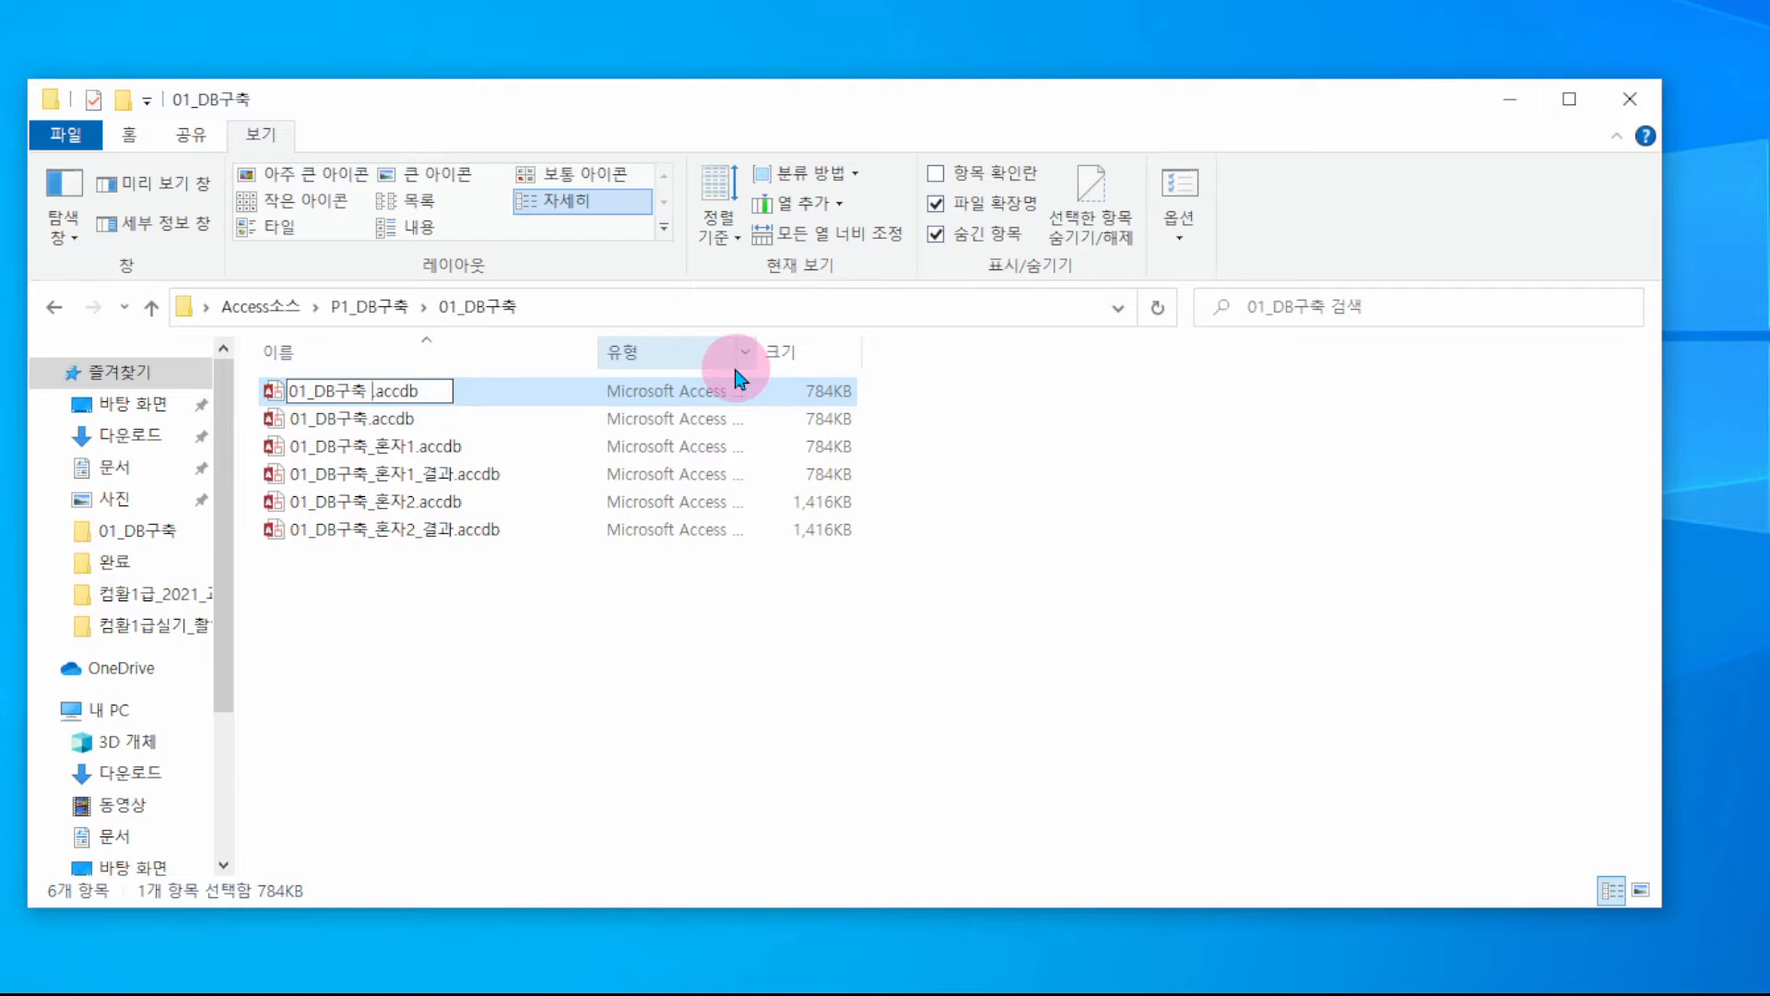
pyautogui.write('_결과')
pyautogui.press('Return')
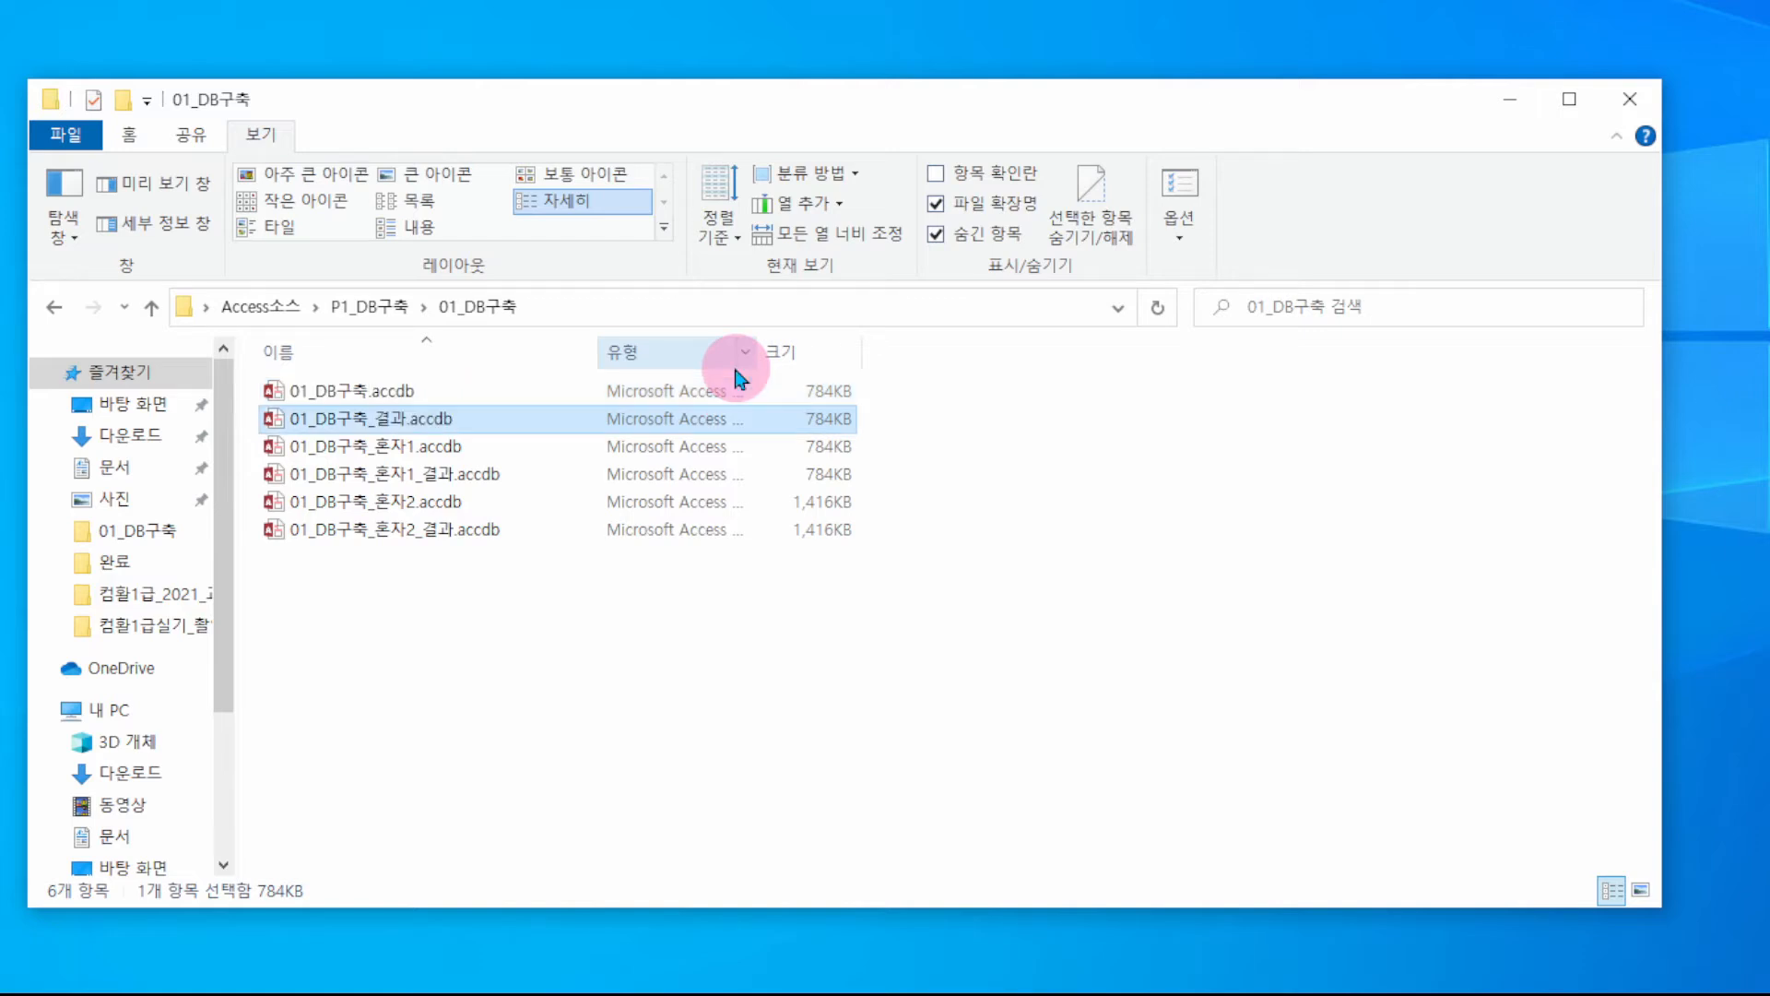
# - Open 01_DB구축_결과.accdb in Access and open the 회원 table's records
pyautogui.doubleClick(471, 416)
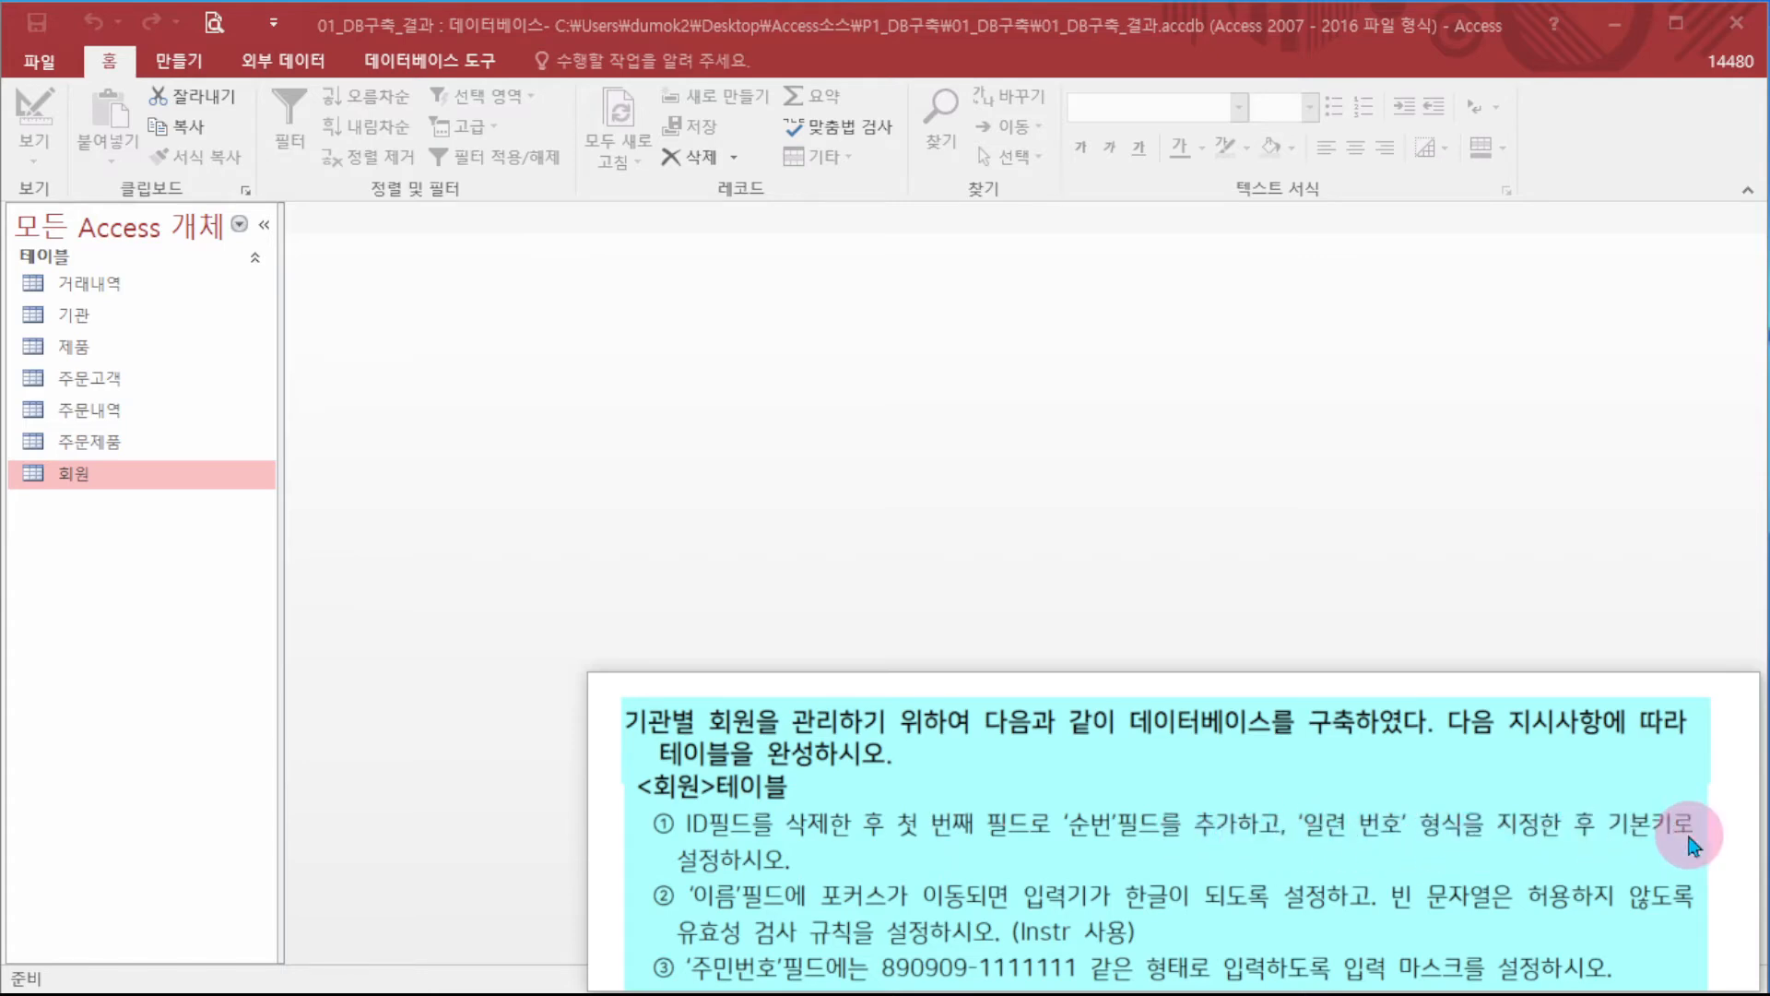
pyautogui.click(493, 503)
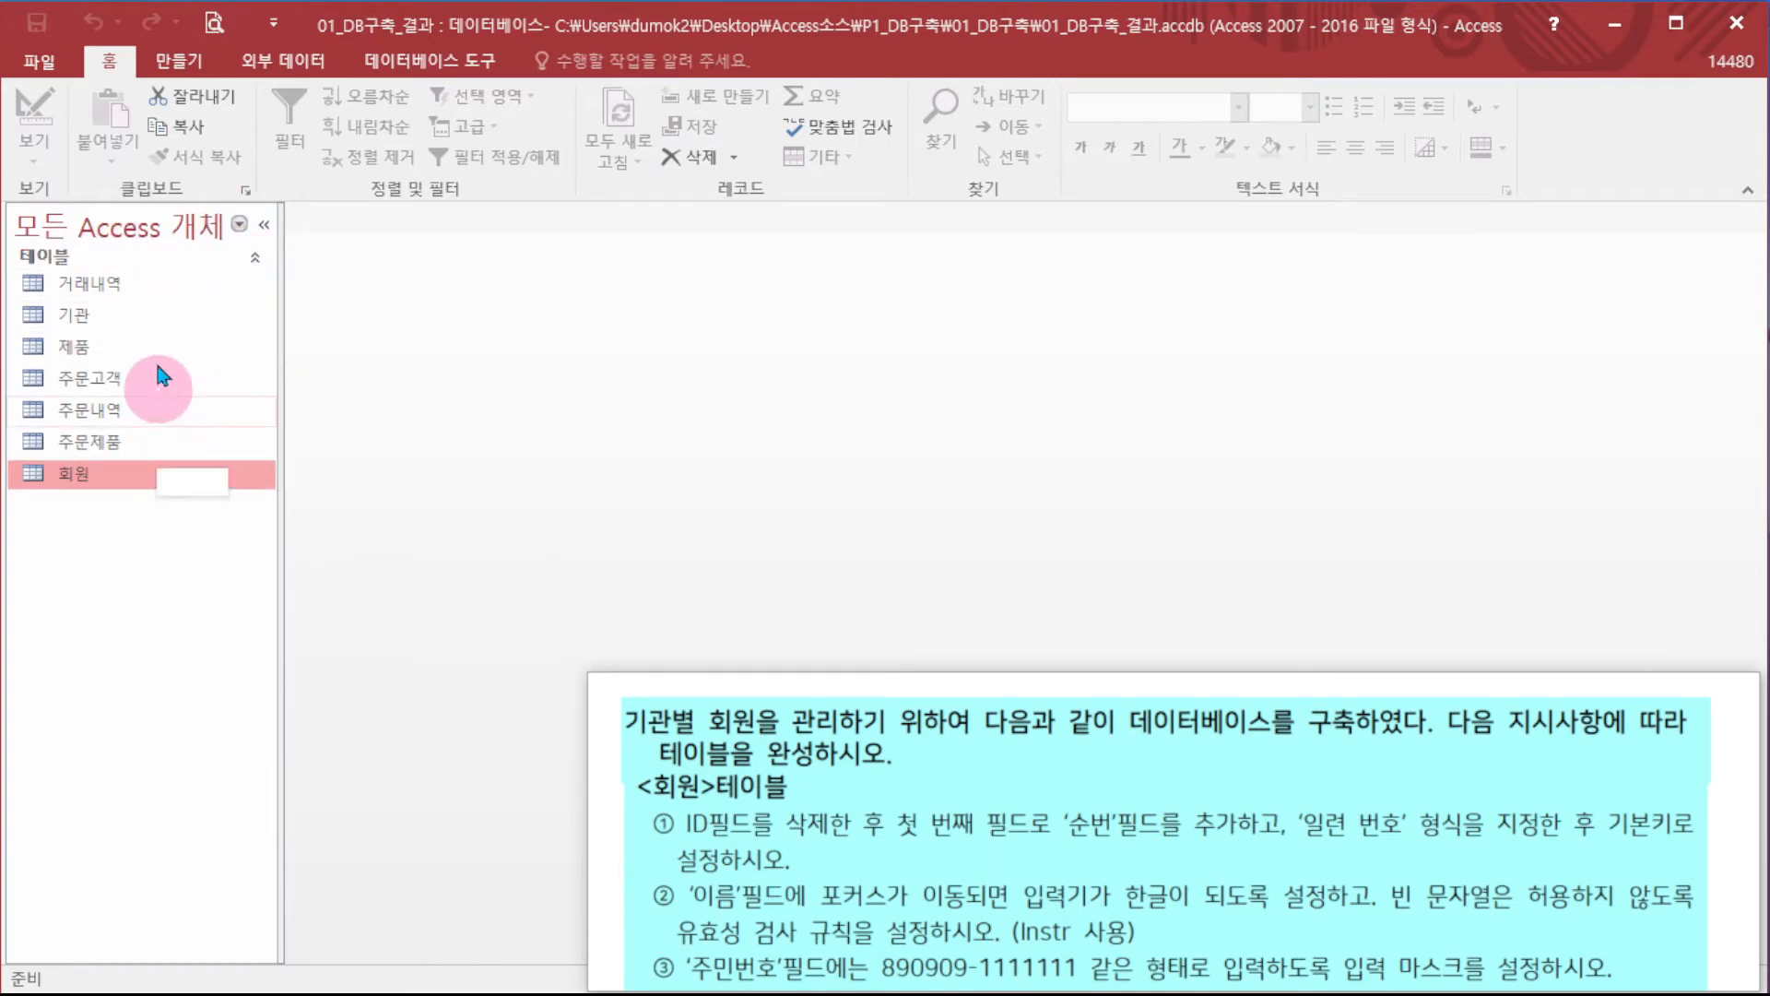
pyautogui.doubleClick(107, 473)
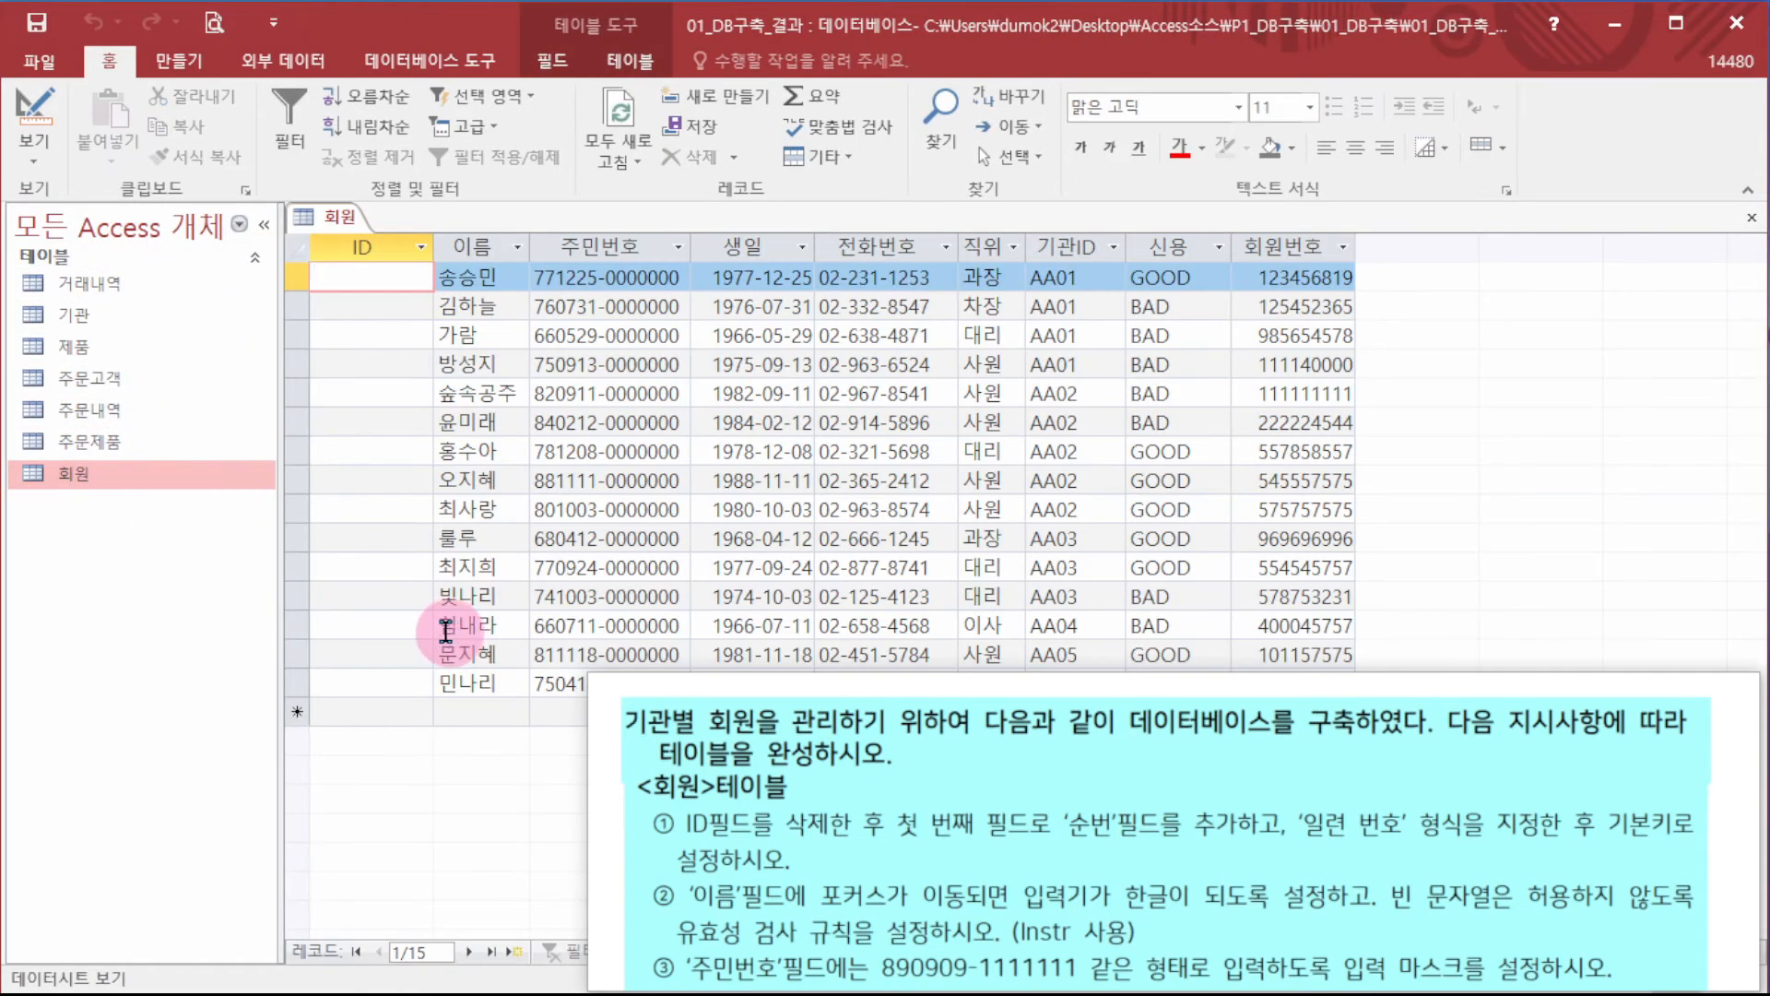
pyautogui.click(376, 246)
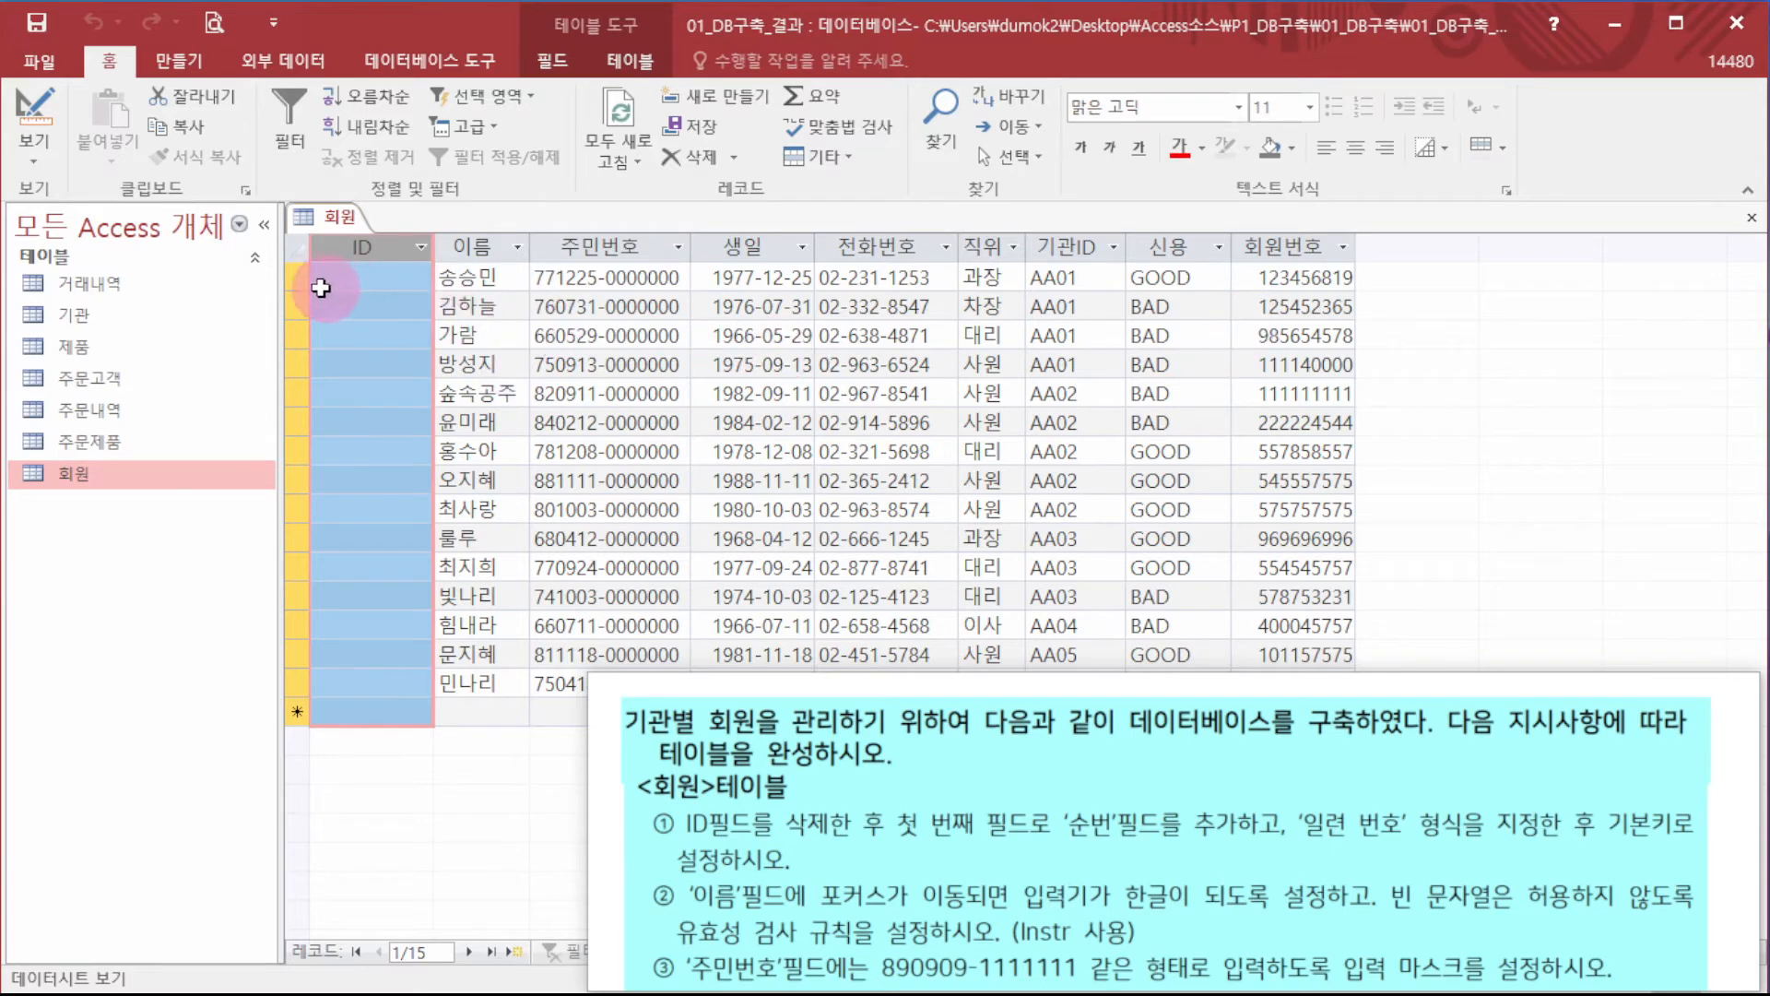
pyautogui.click(295, 277)
pyautogui.click(296, 304)
pyautogui.click(296, 335)
pyautogui.click(297, 360)
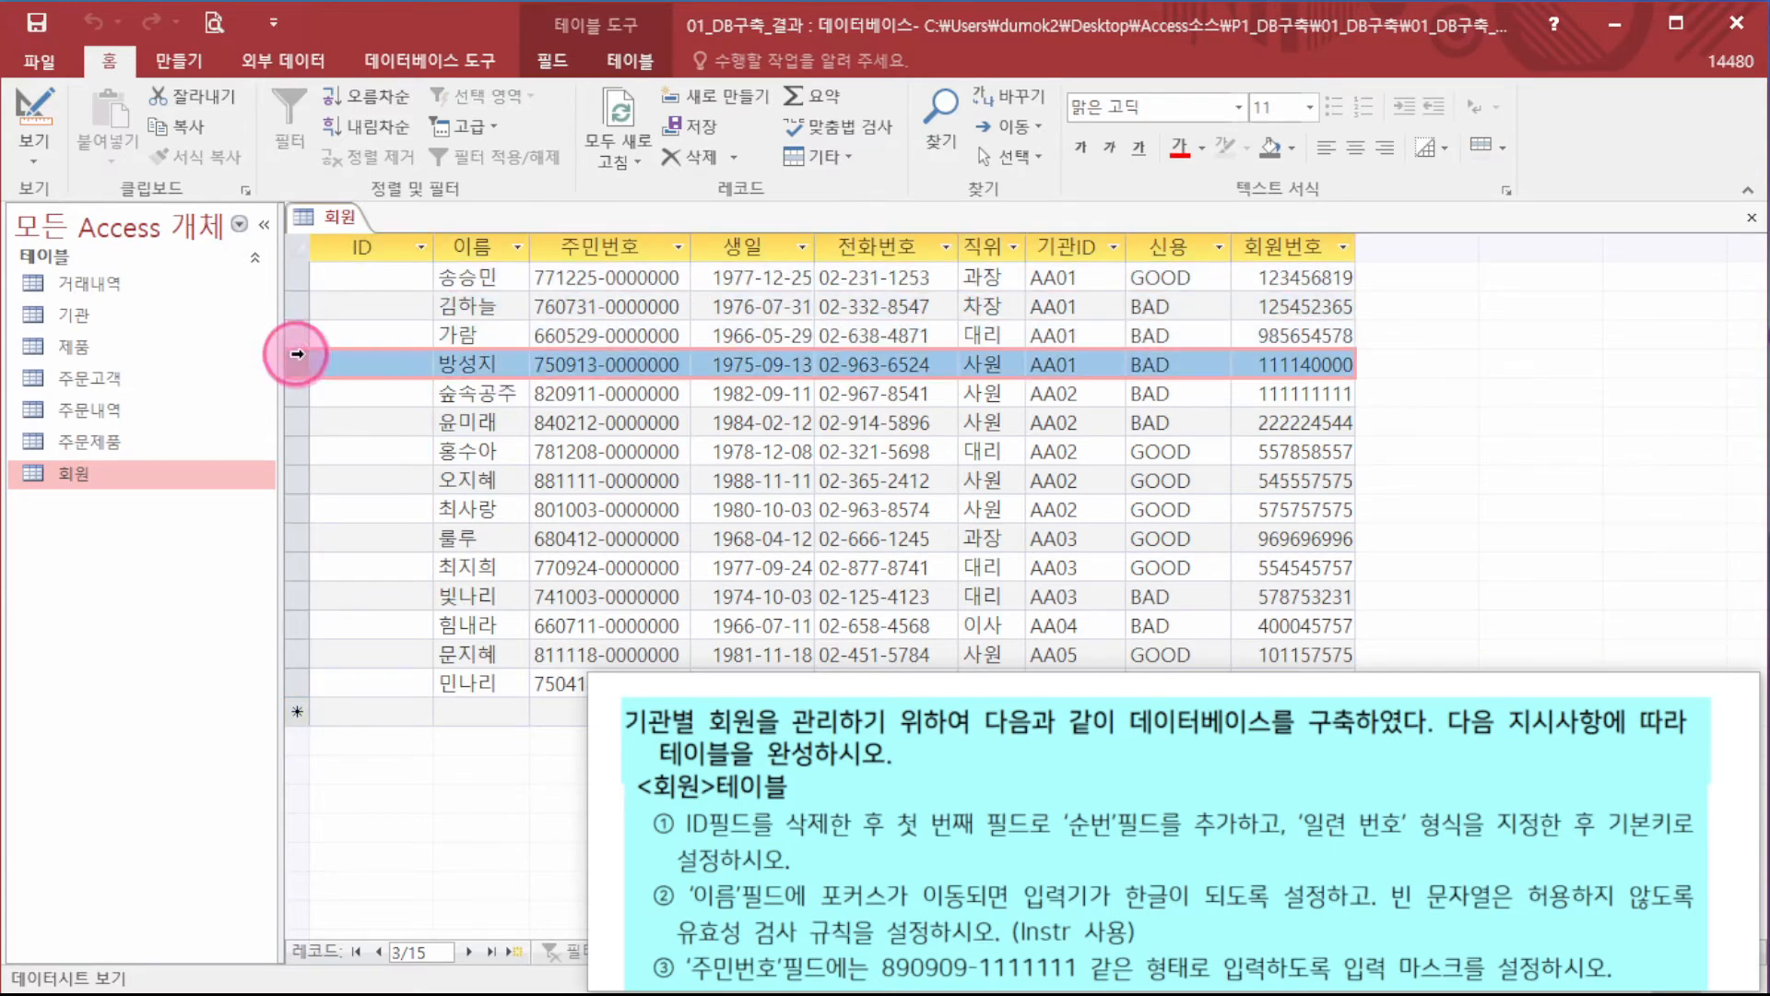
pyautogui.click(297, 393)
pyautogui.click(298, 423)
pyautogui.click(301, 452)
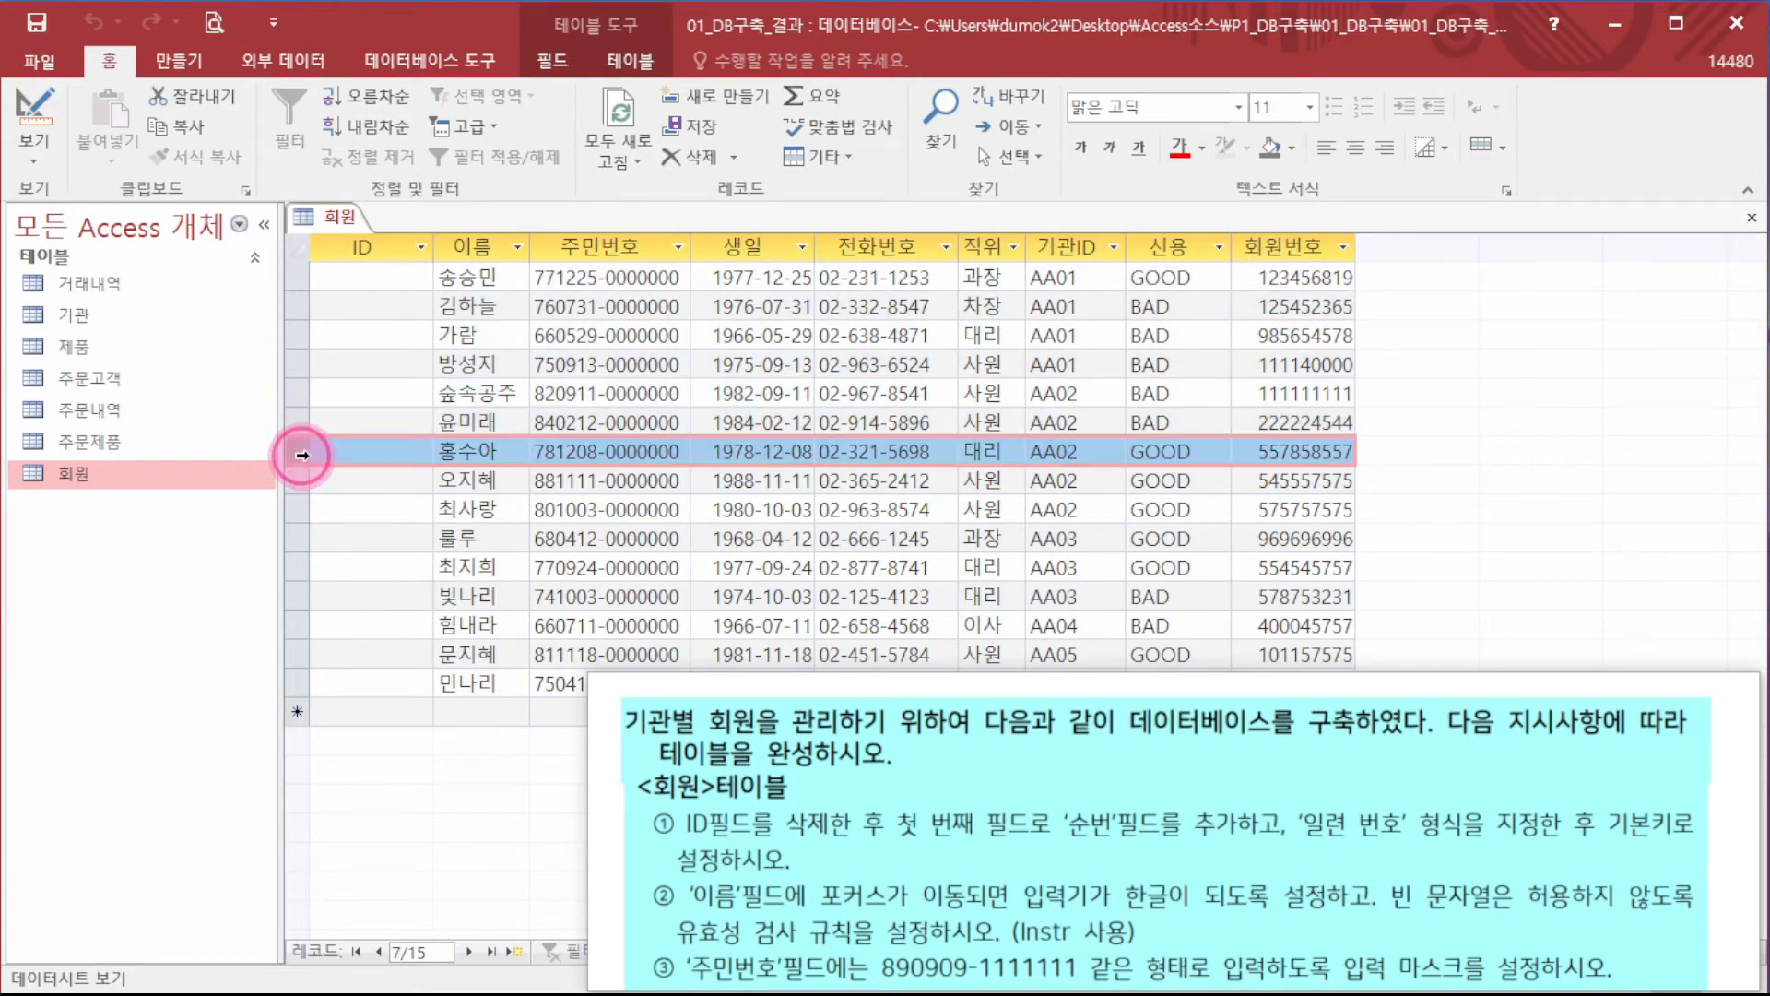
pyautogui.click(297, 509)
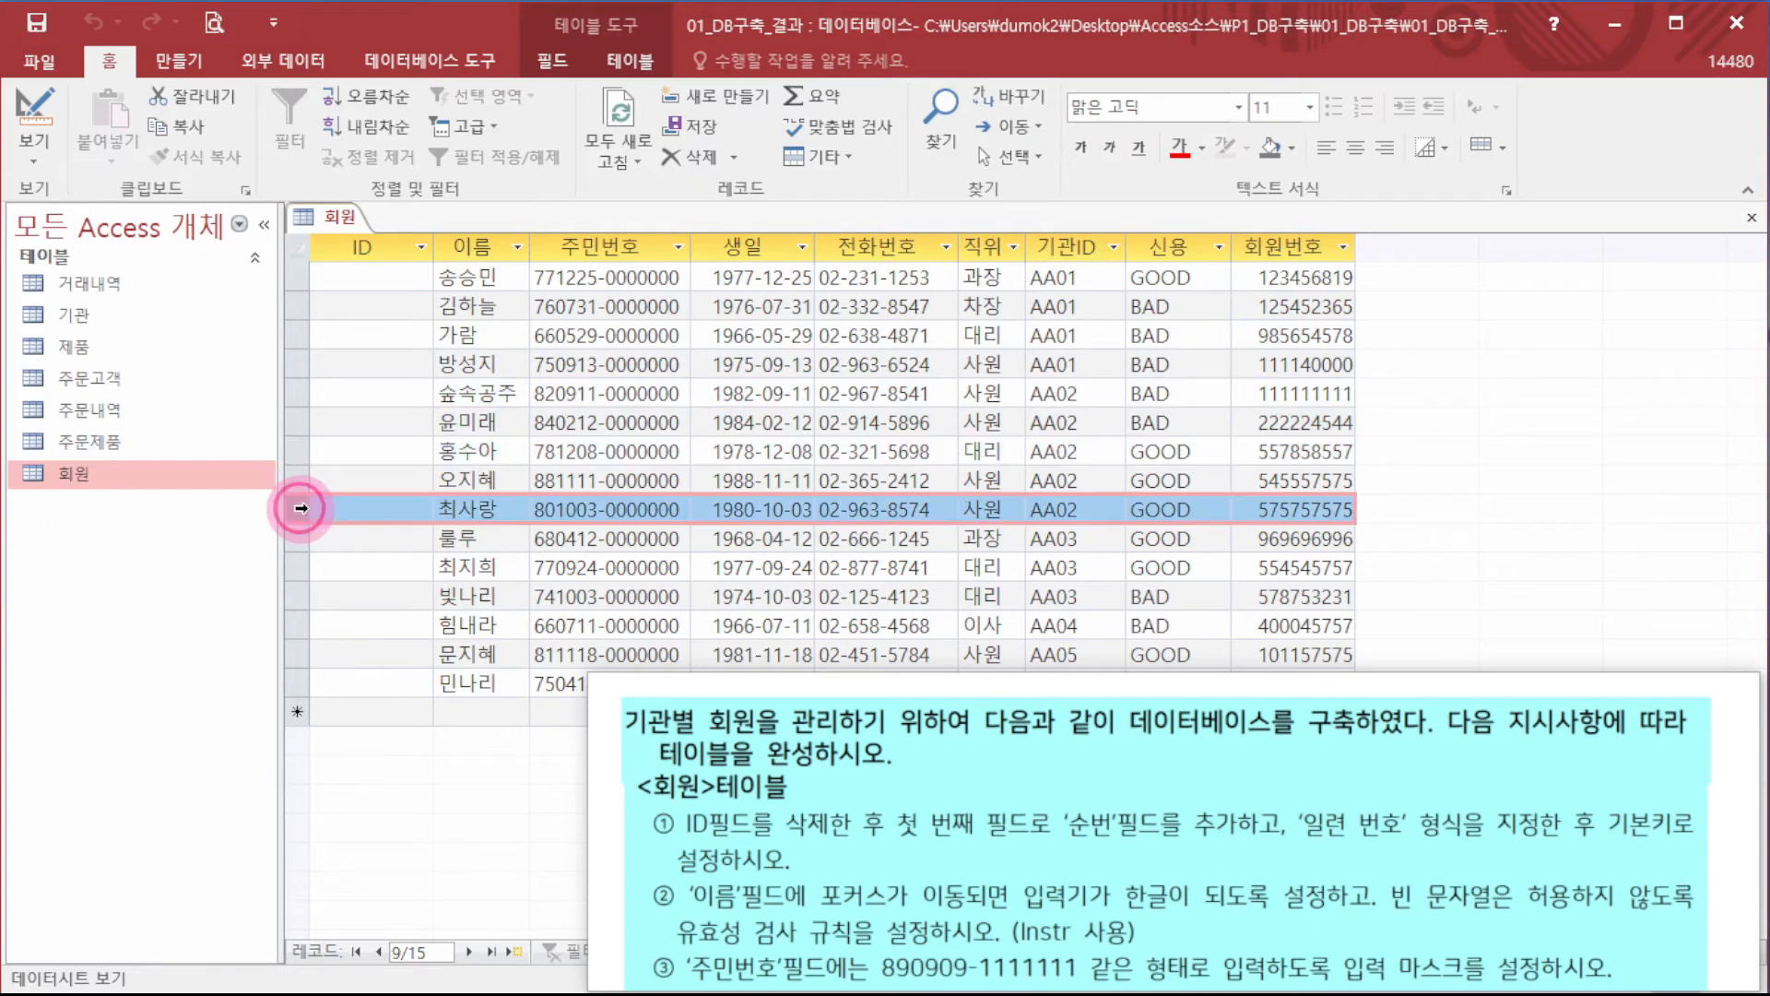
pyautogui.click(1752, 217)
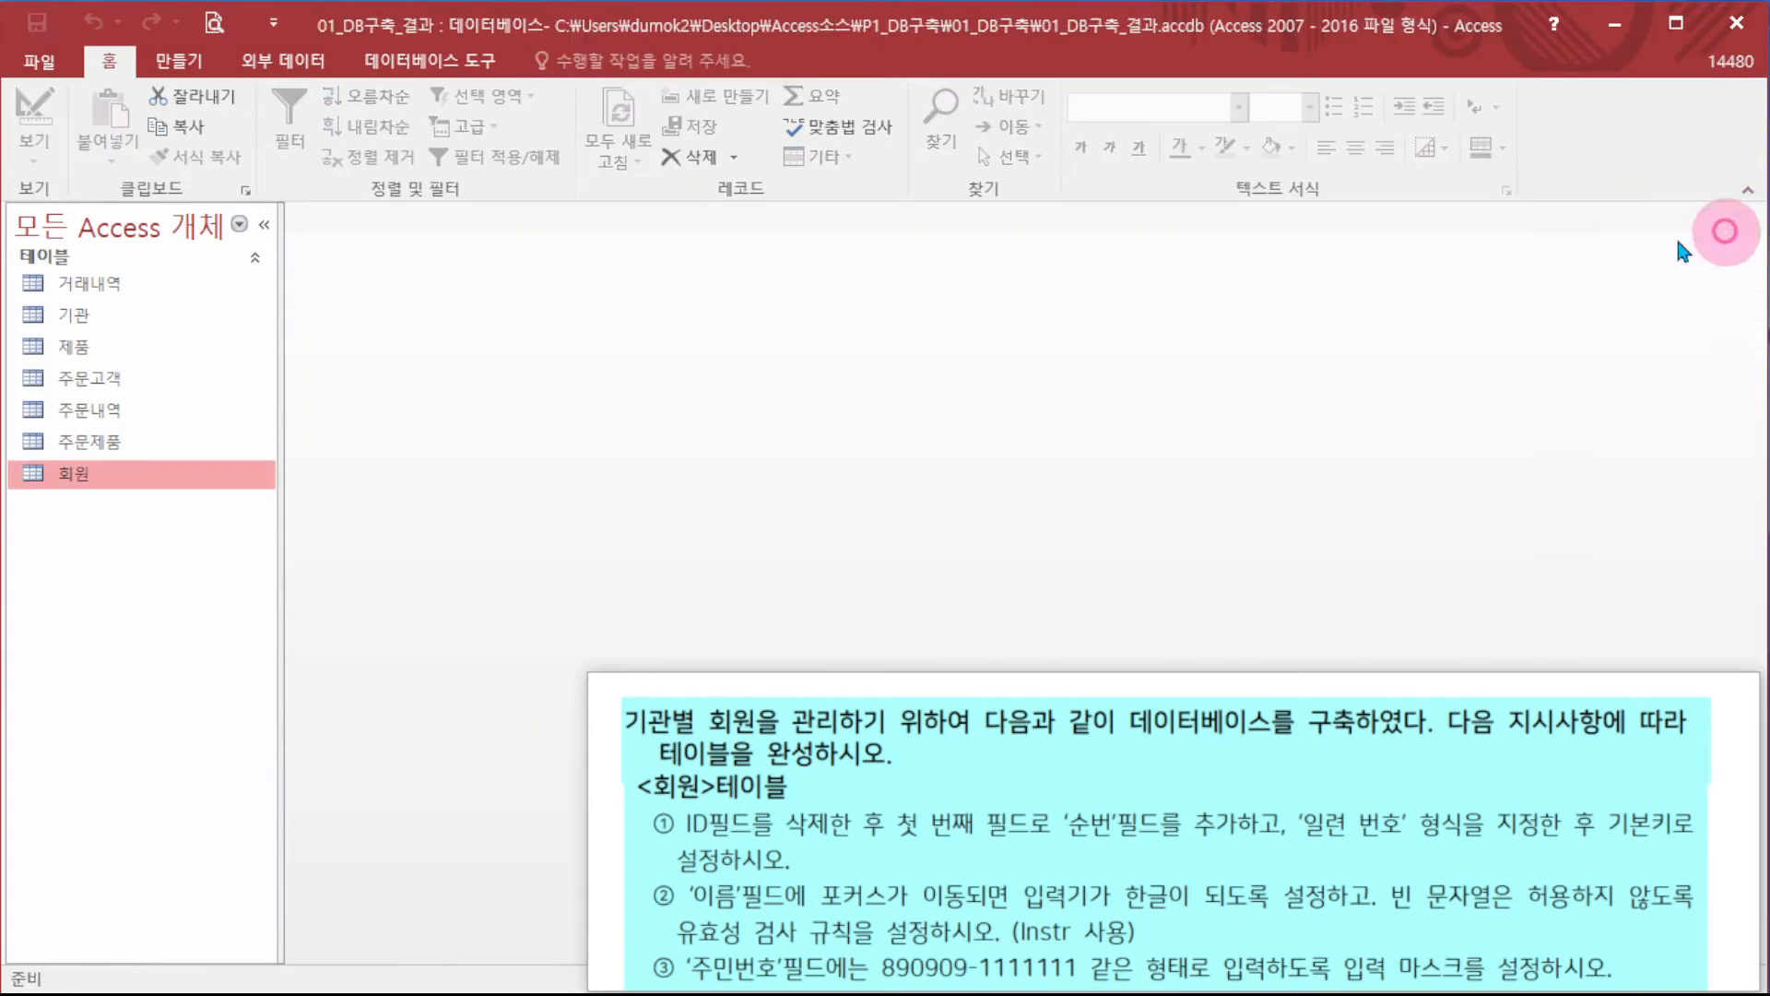
# - Reopen the 회원 table briefly and close it again
pyautogui.doubleClick(145, 484)
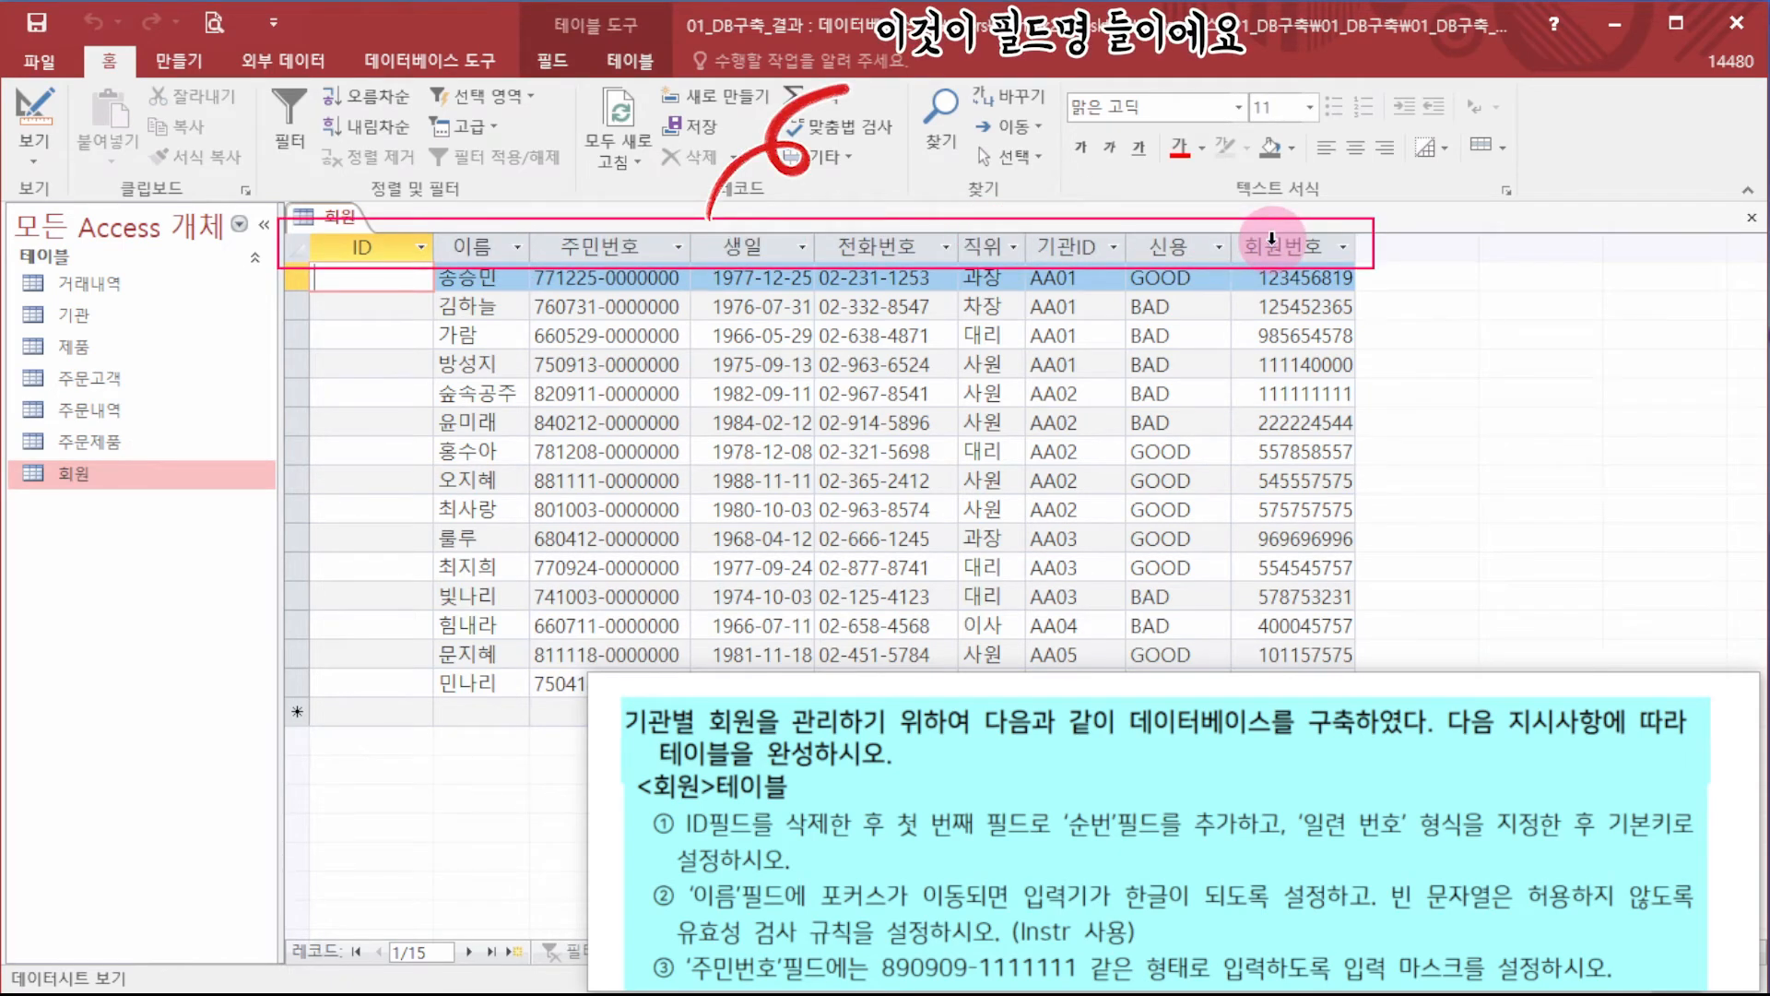
pyautogui.click(1752, 218)
pyautogui.rightClick(103, 487)
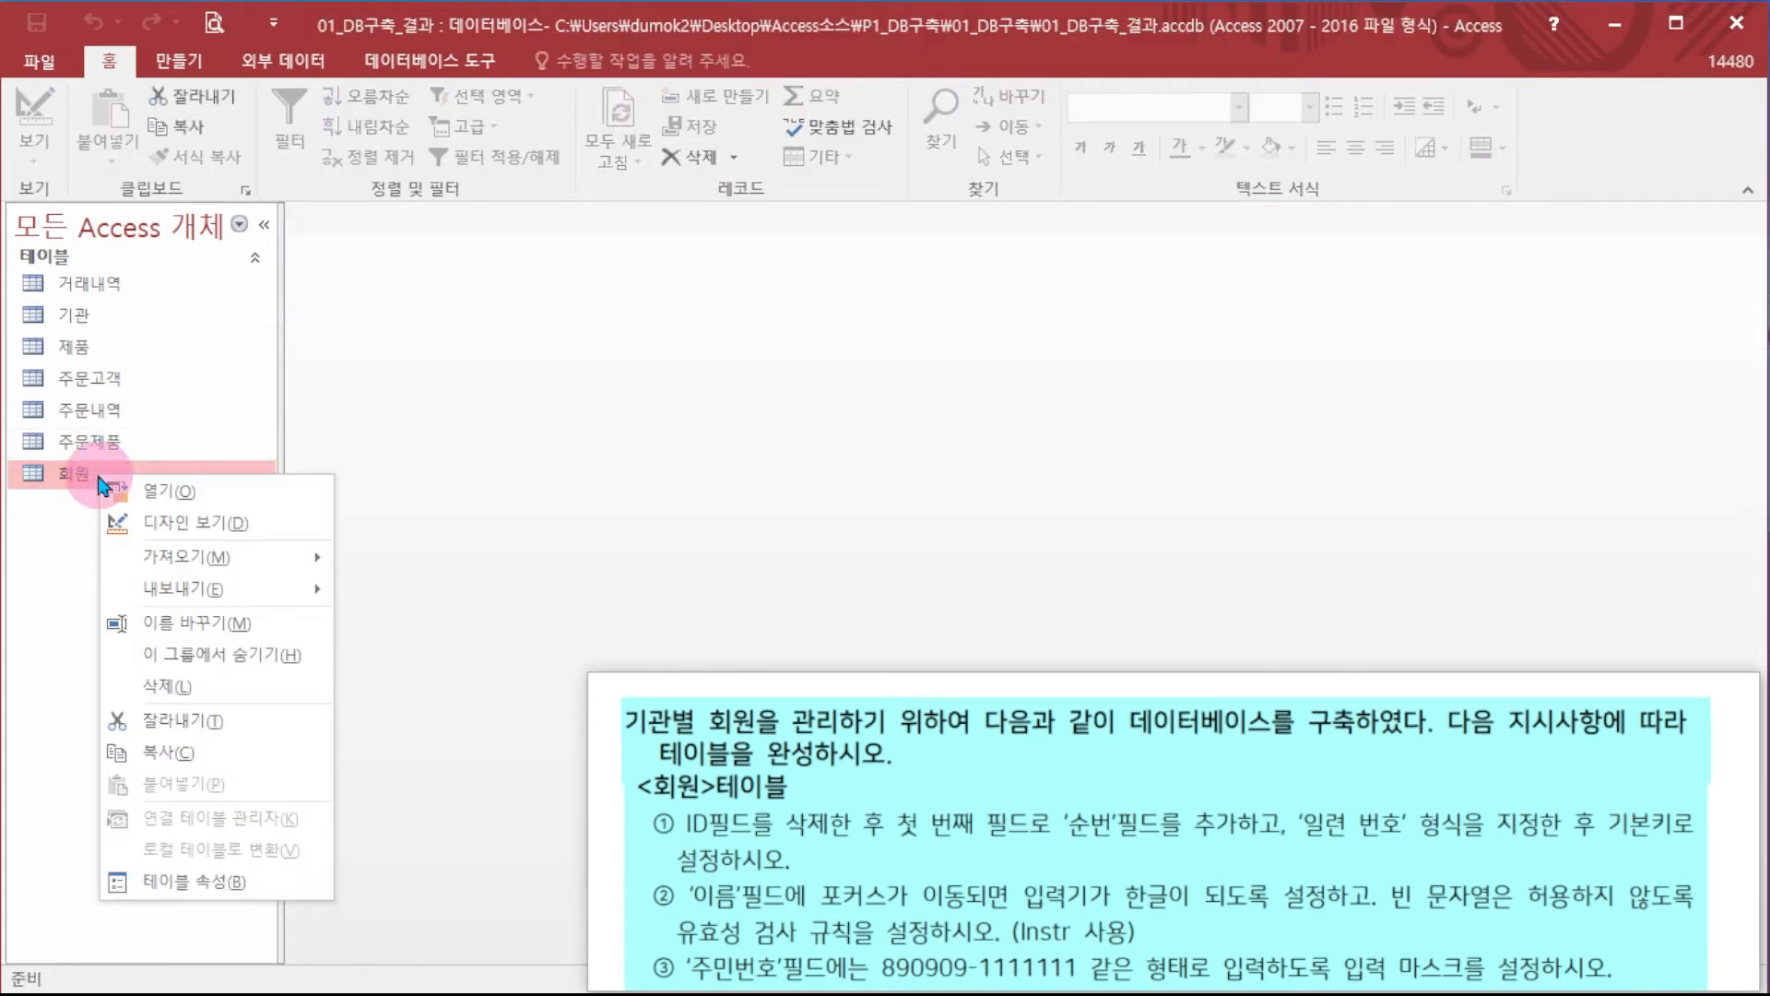
# - Open the 회원 table in Design view and review each field's properties
pyautogui.click(228, 531)
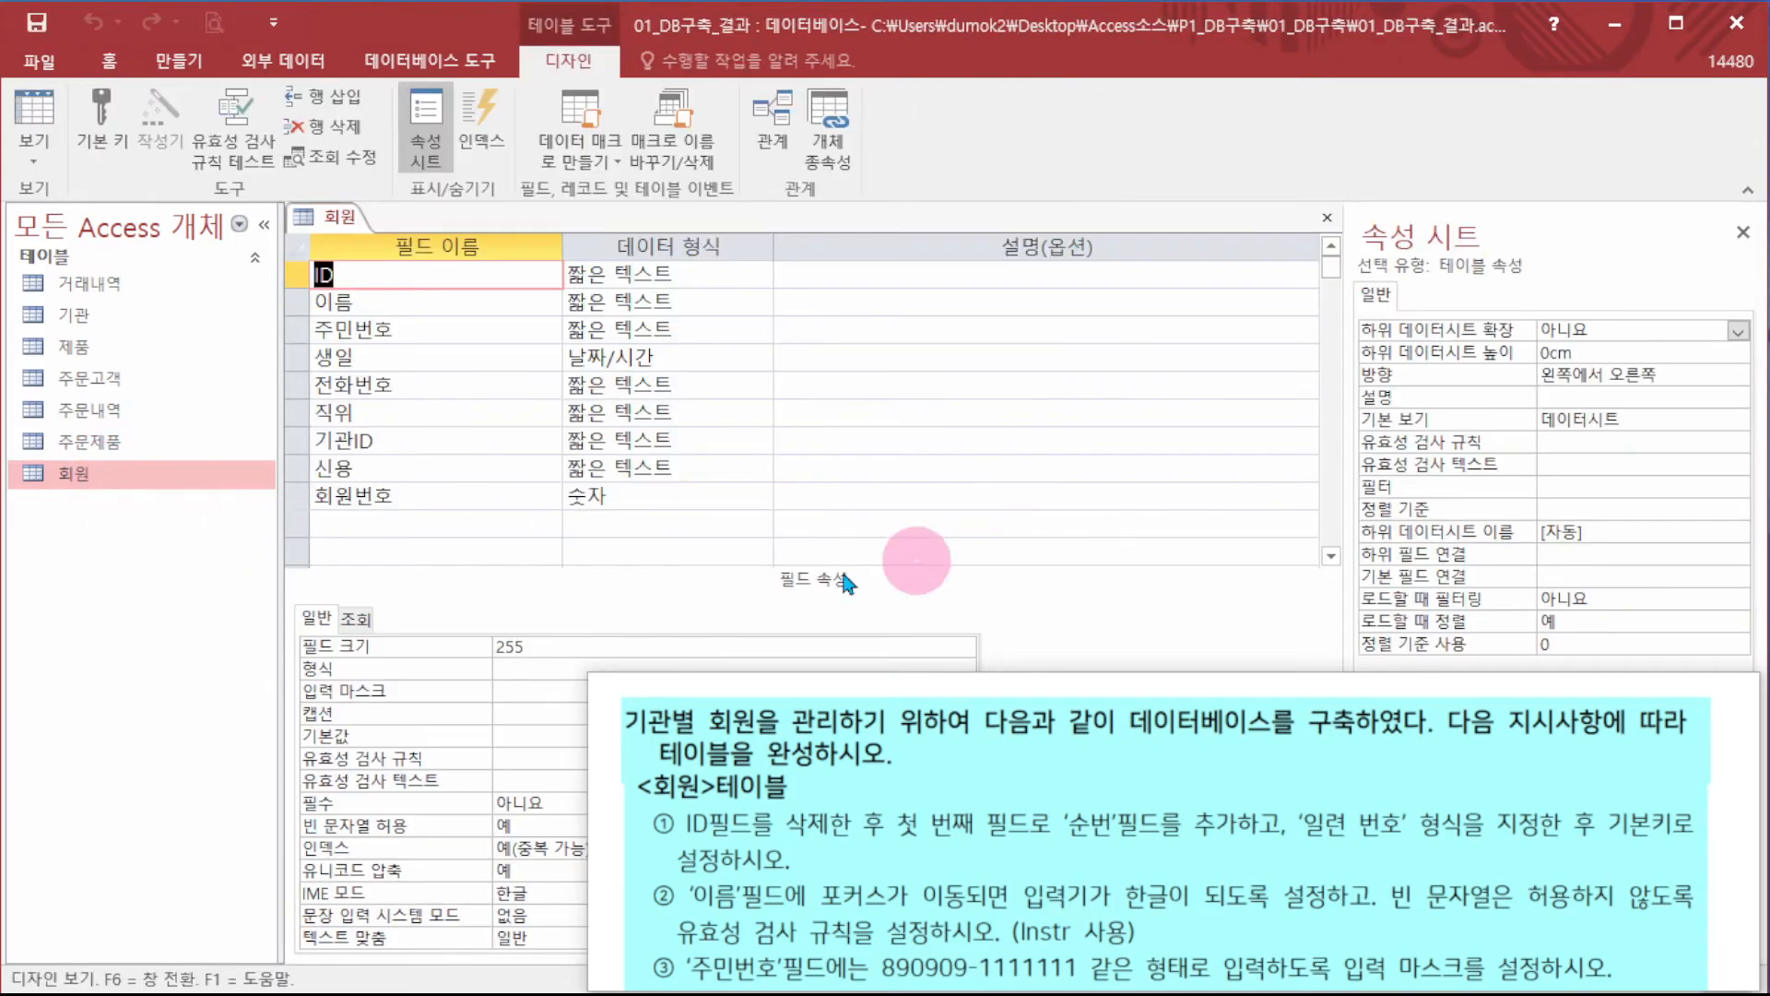
pyautogui.click(379, 275)
pyautogui.click(385, 302)
pyautogui.click(410, 336)
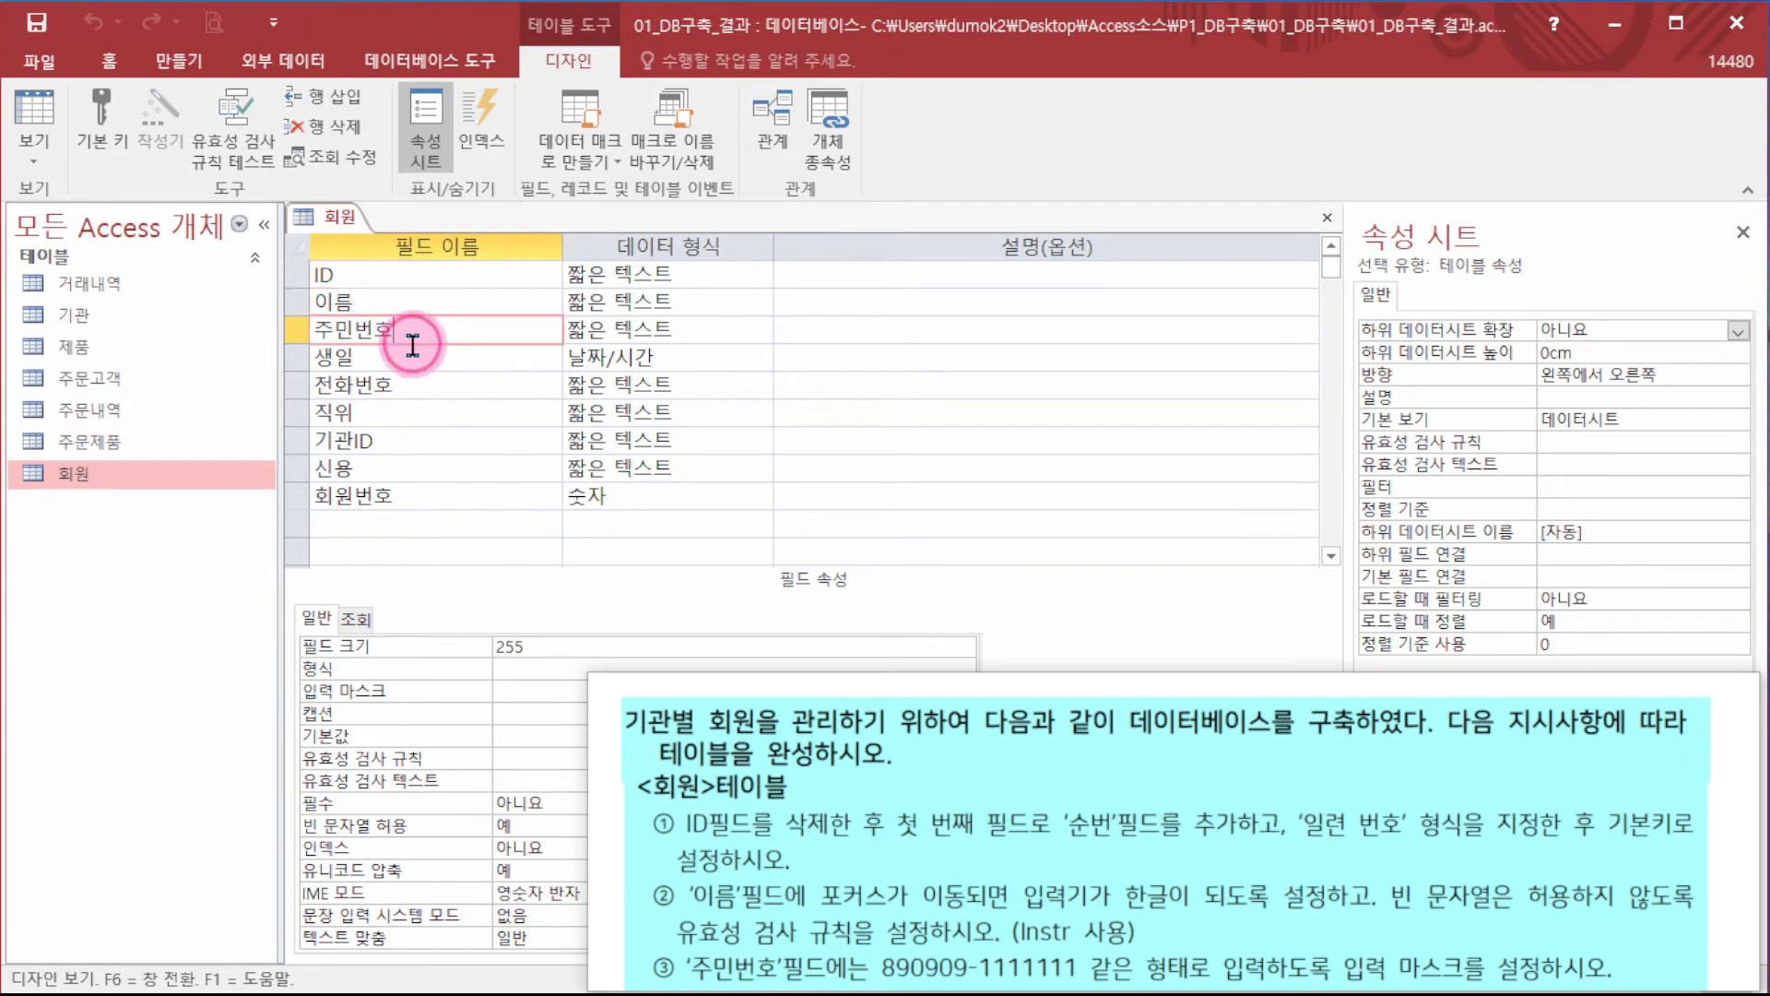
pyautogui.click(419, 384)
pyautogui.click(426, 414)
pyautogui.click(435, 442)
pyautogui.click(427, 470)
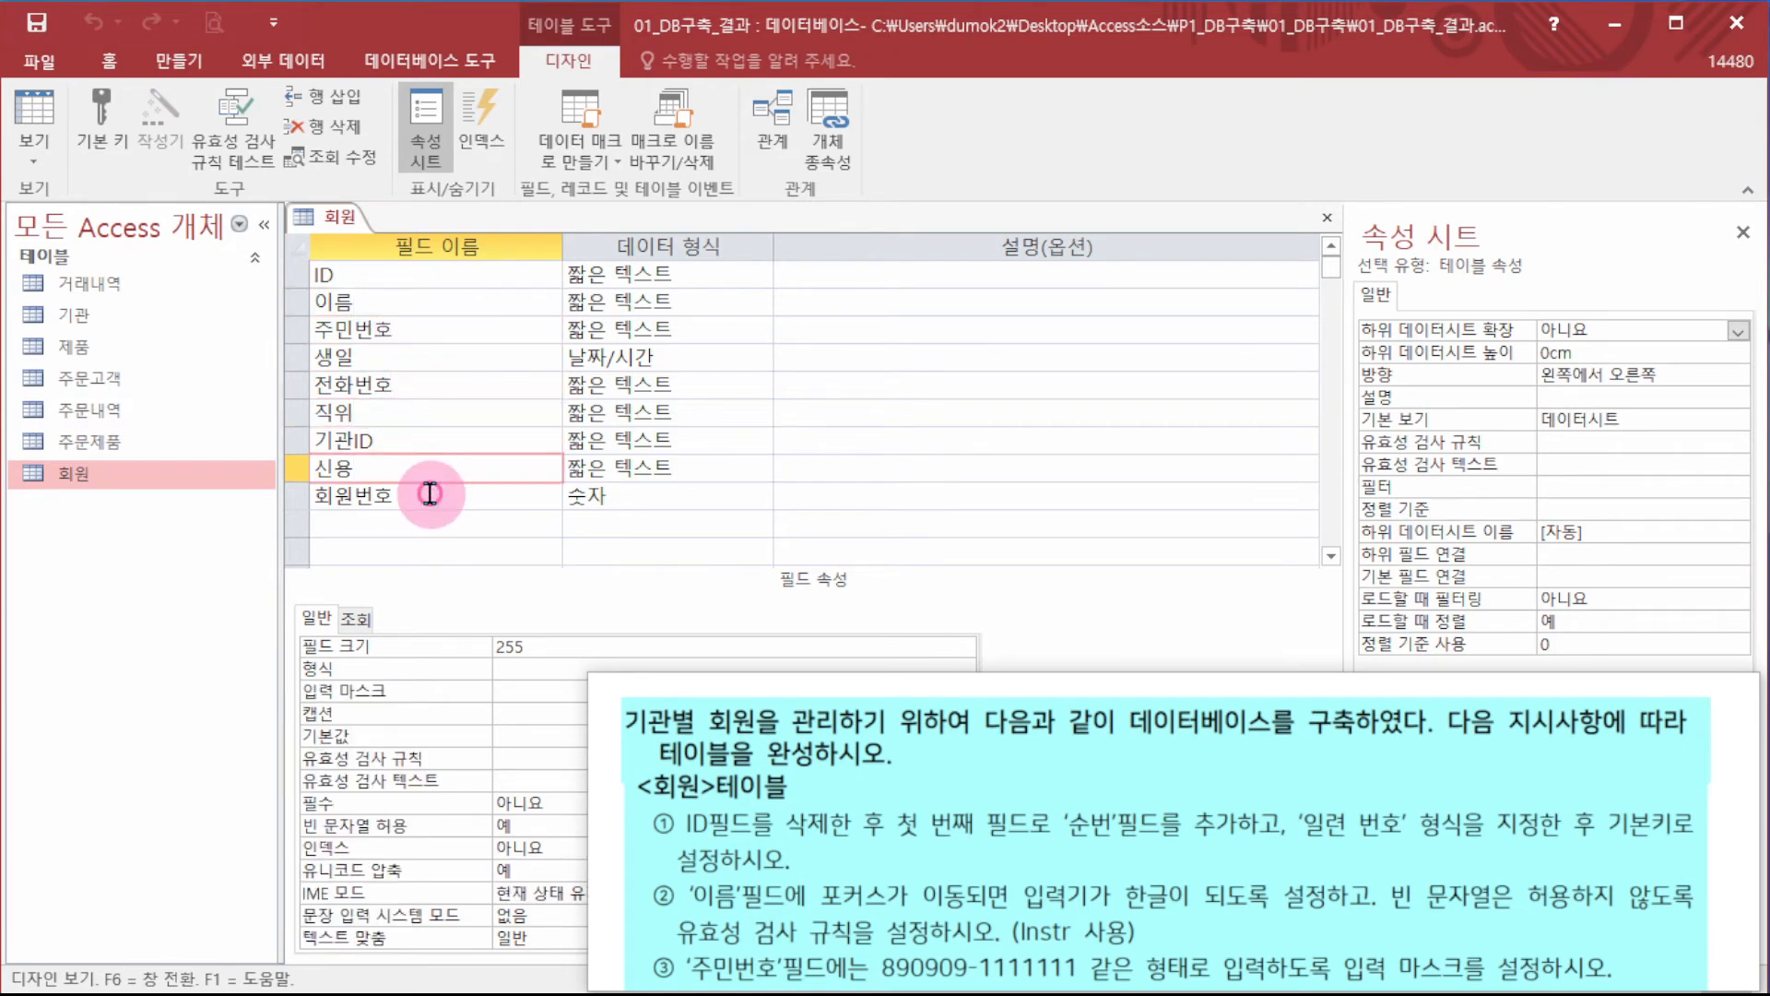
pyautogui.click(423, 496)
pyautogui.click(437, 415)
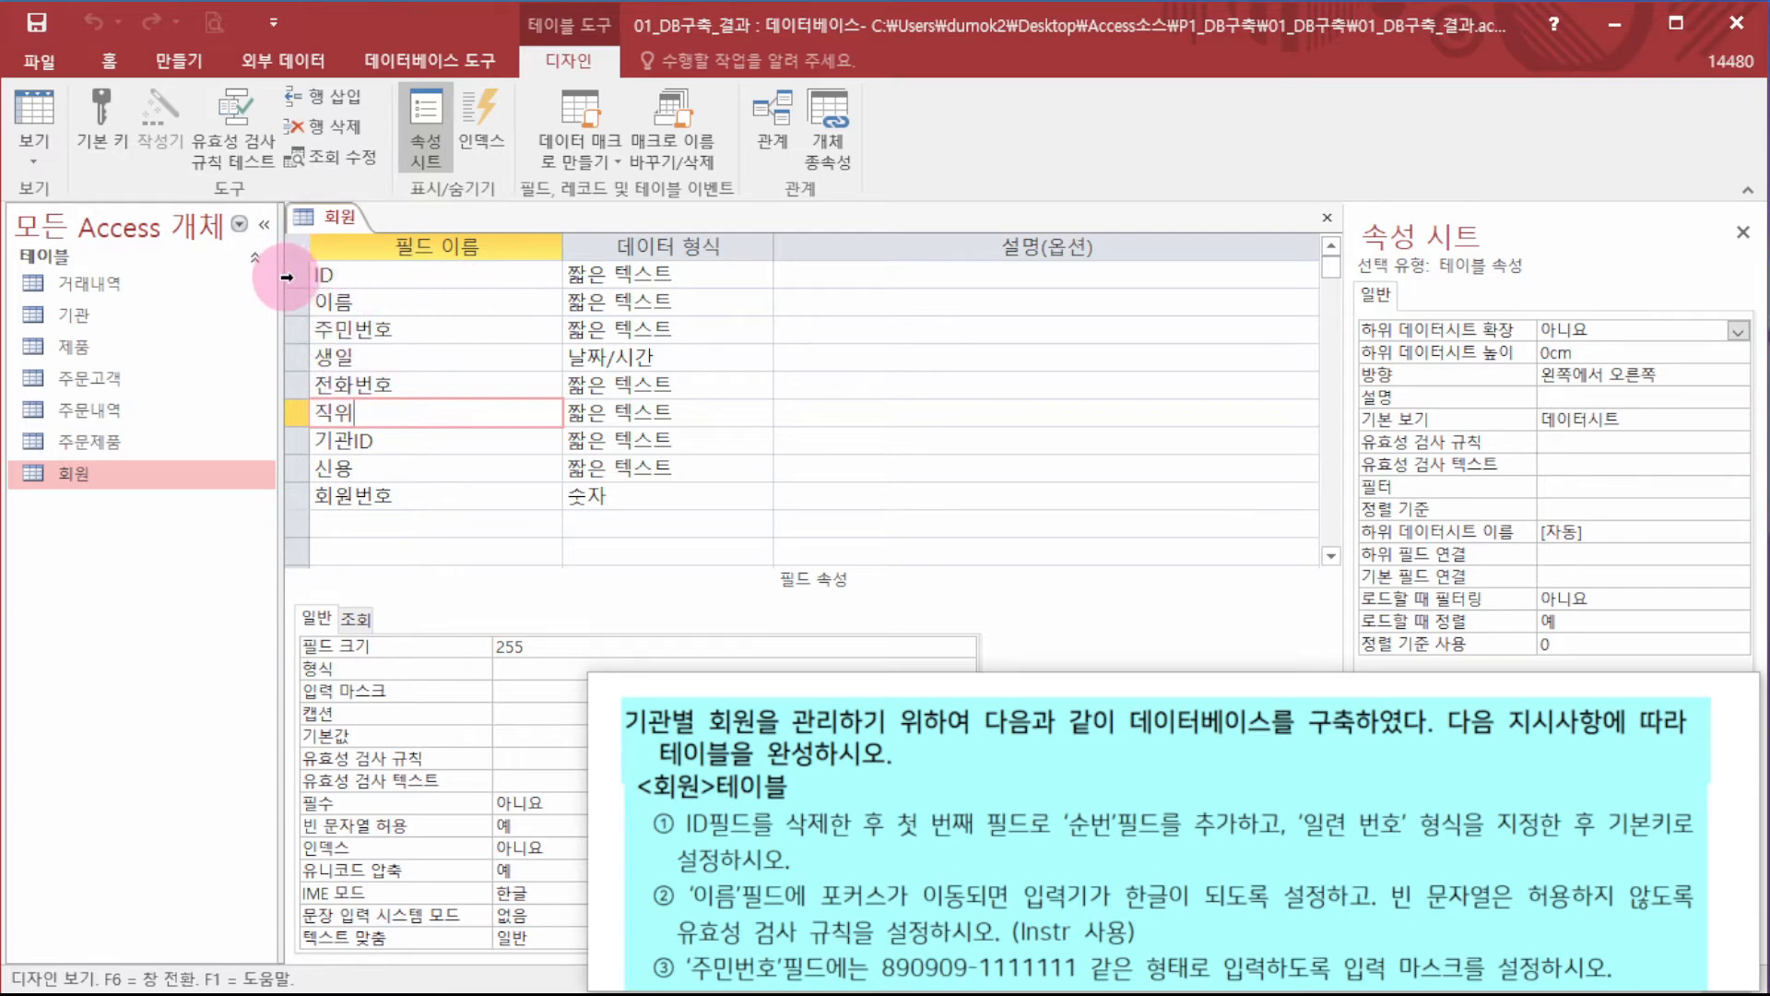
# - Delete the ID field row, confirming both the field and index deletion
pyautogui.moveTo(292, 273)
pyautogui.mouseDown()
pyautogui.moveTo(281, 401)
pyautogui.moveTo(301, 273)
pyautogui.mouseUp()
pyautogui.click(302, 364)
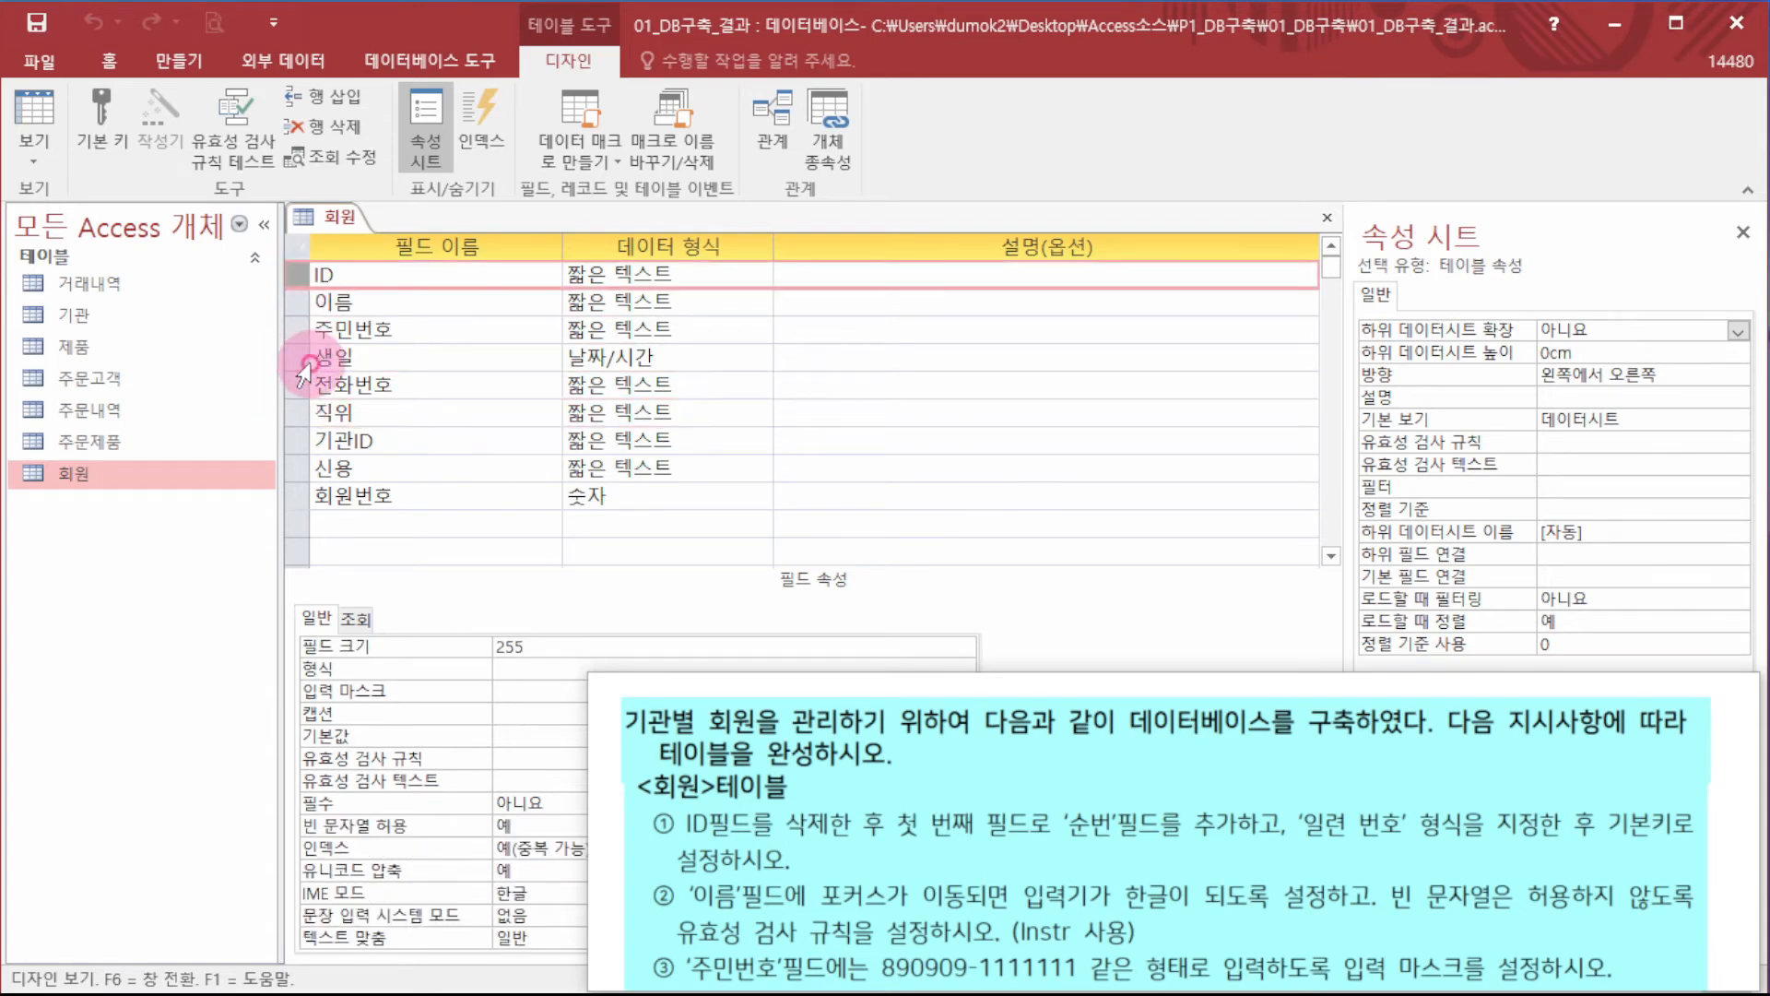
pyautogui.click(295, 272)
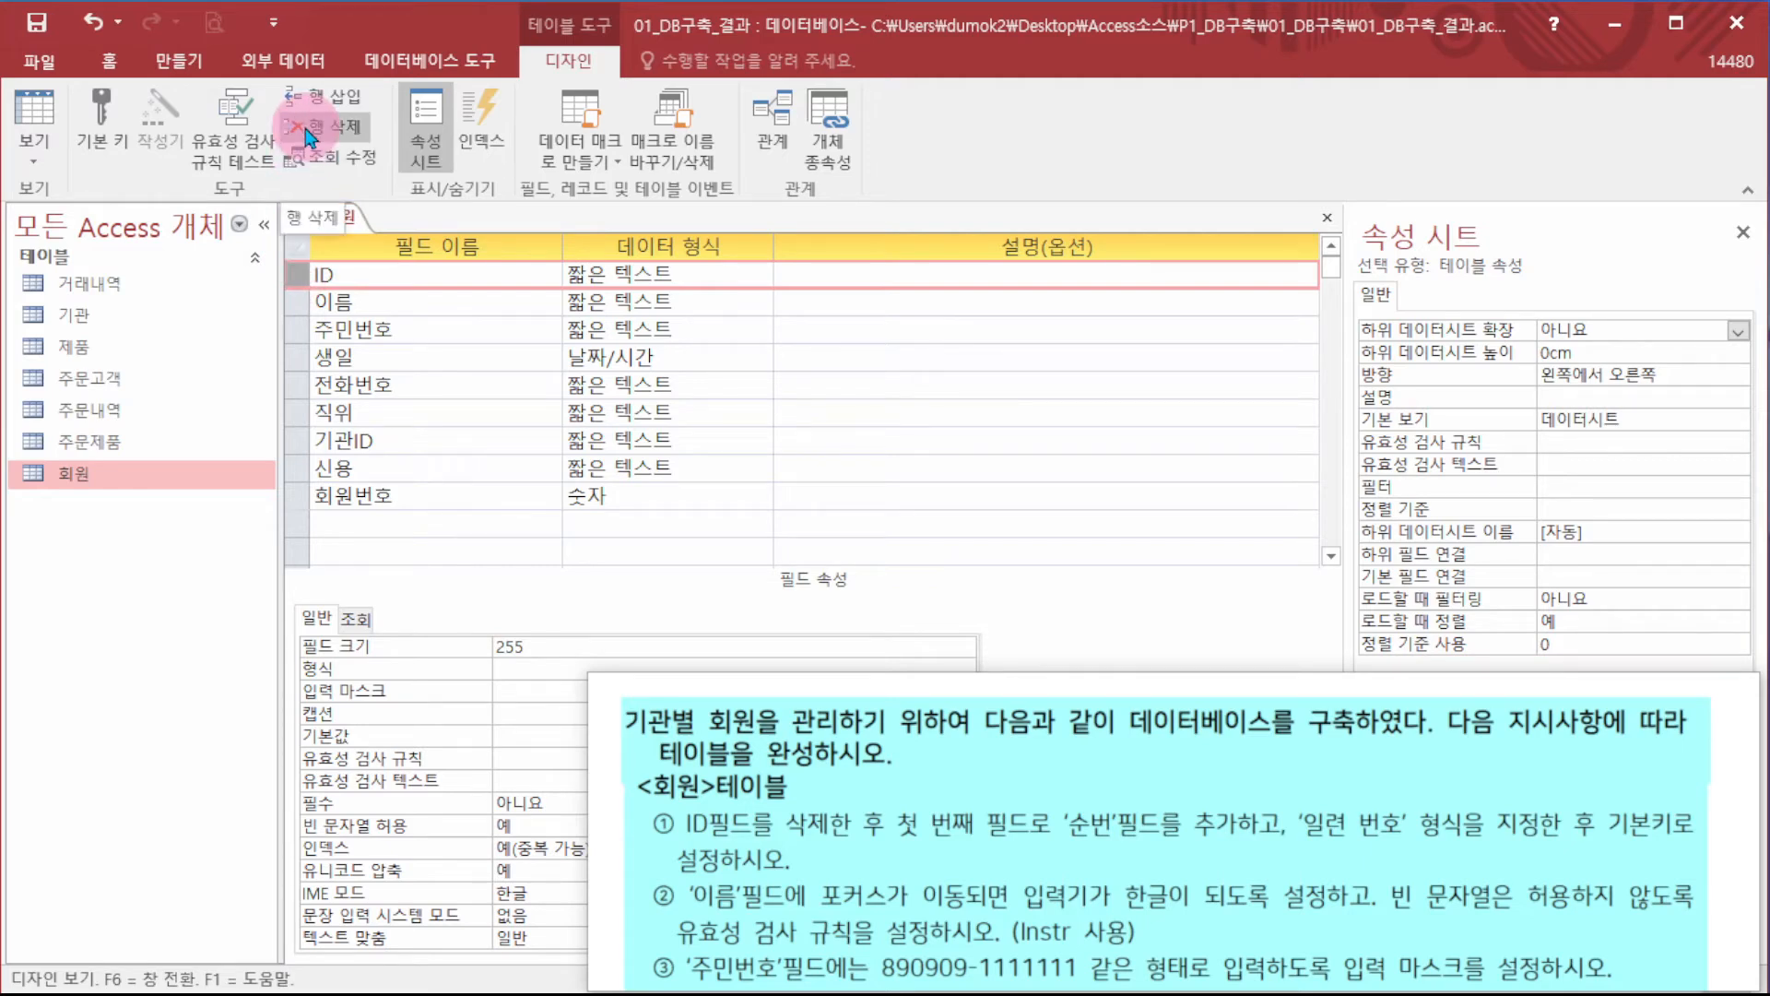
pyautogui.rightClick(295, 277)
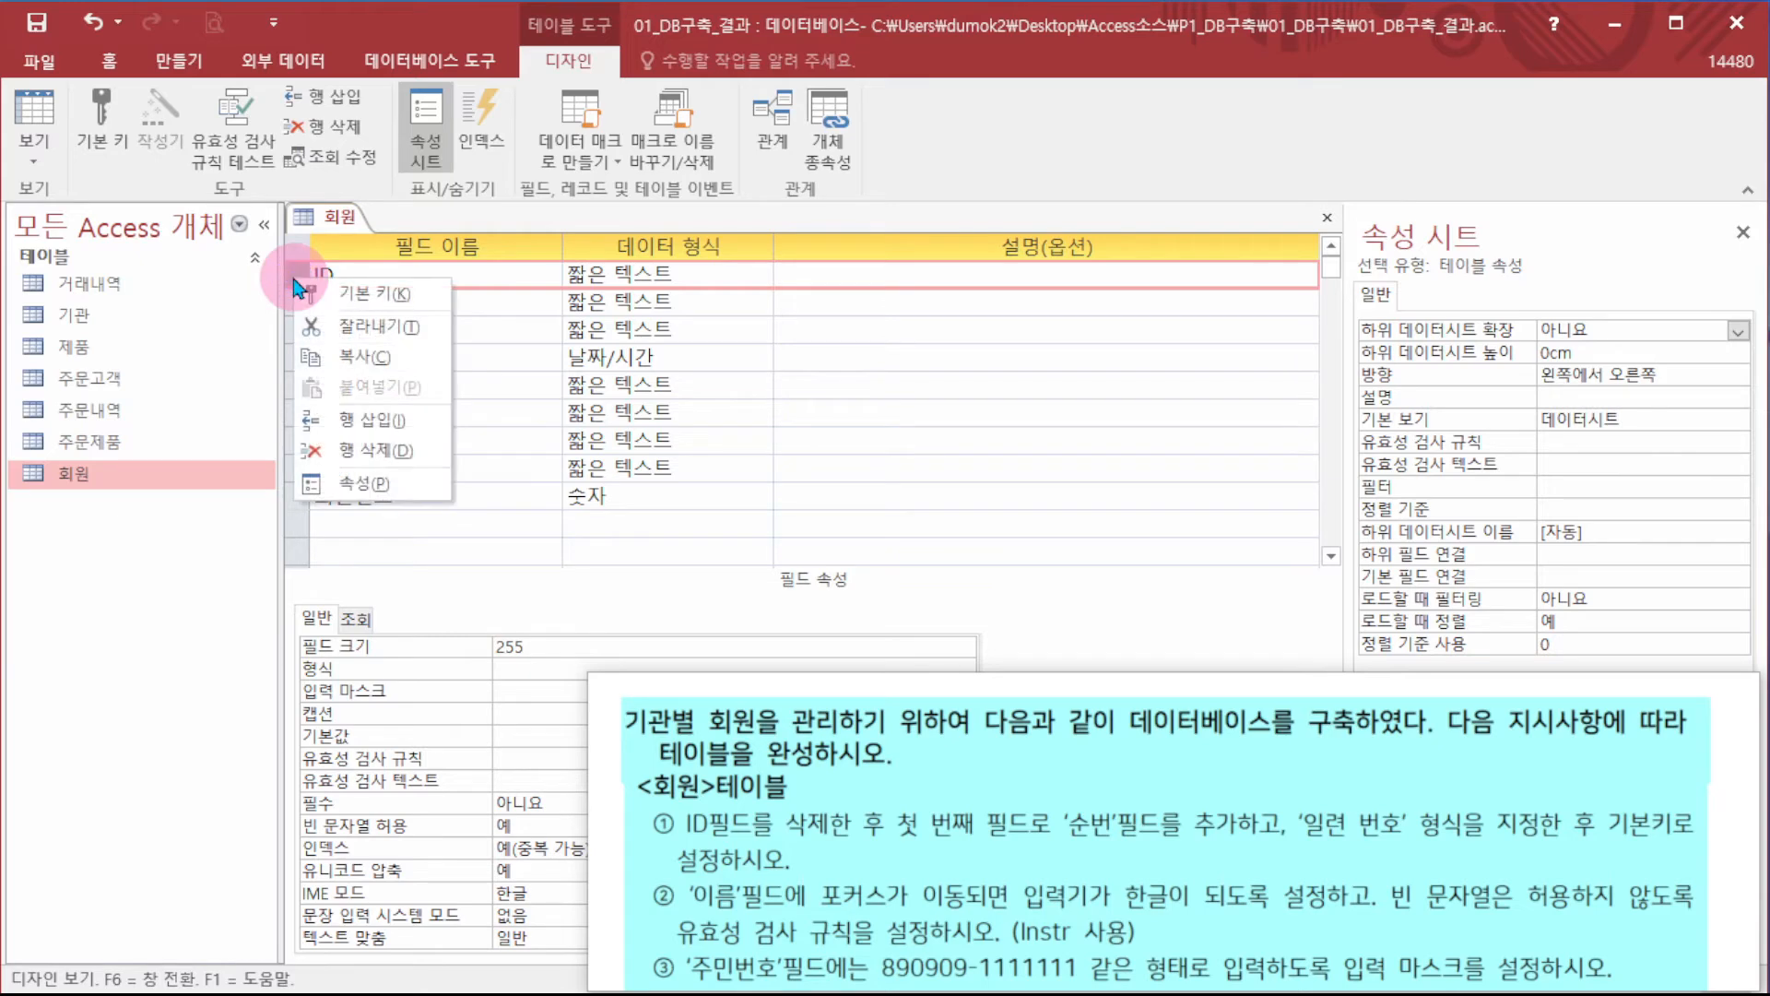
pyautogui.click(384, 452)
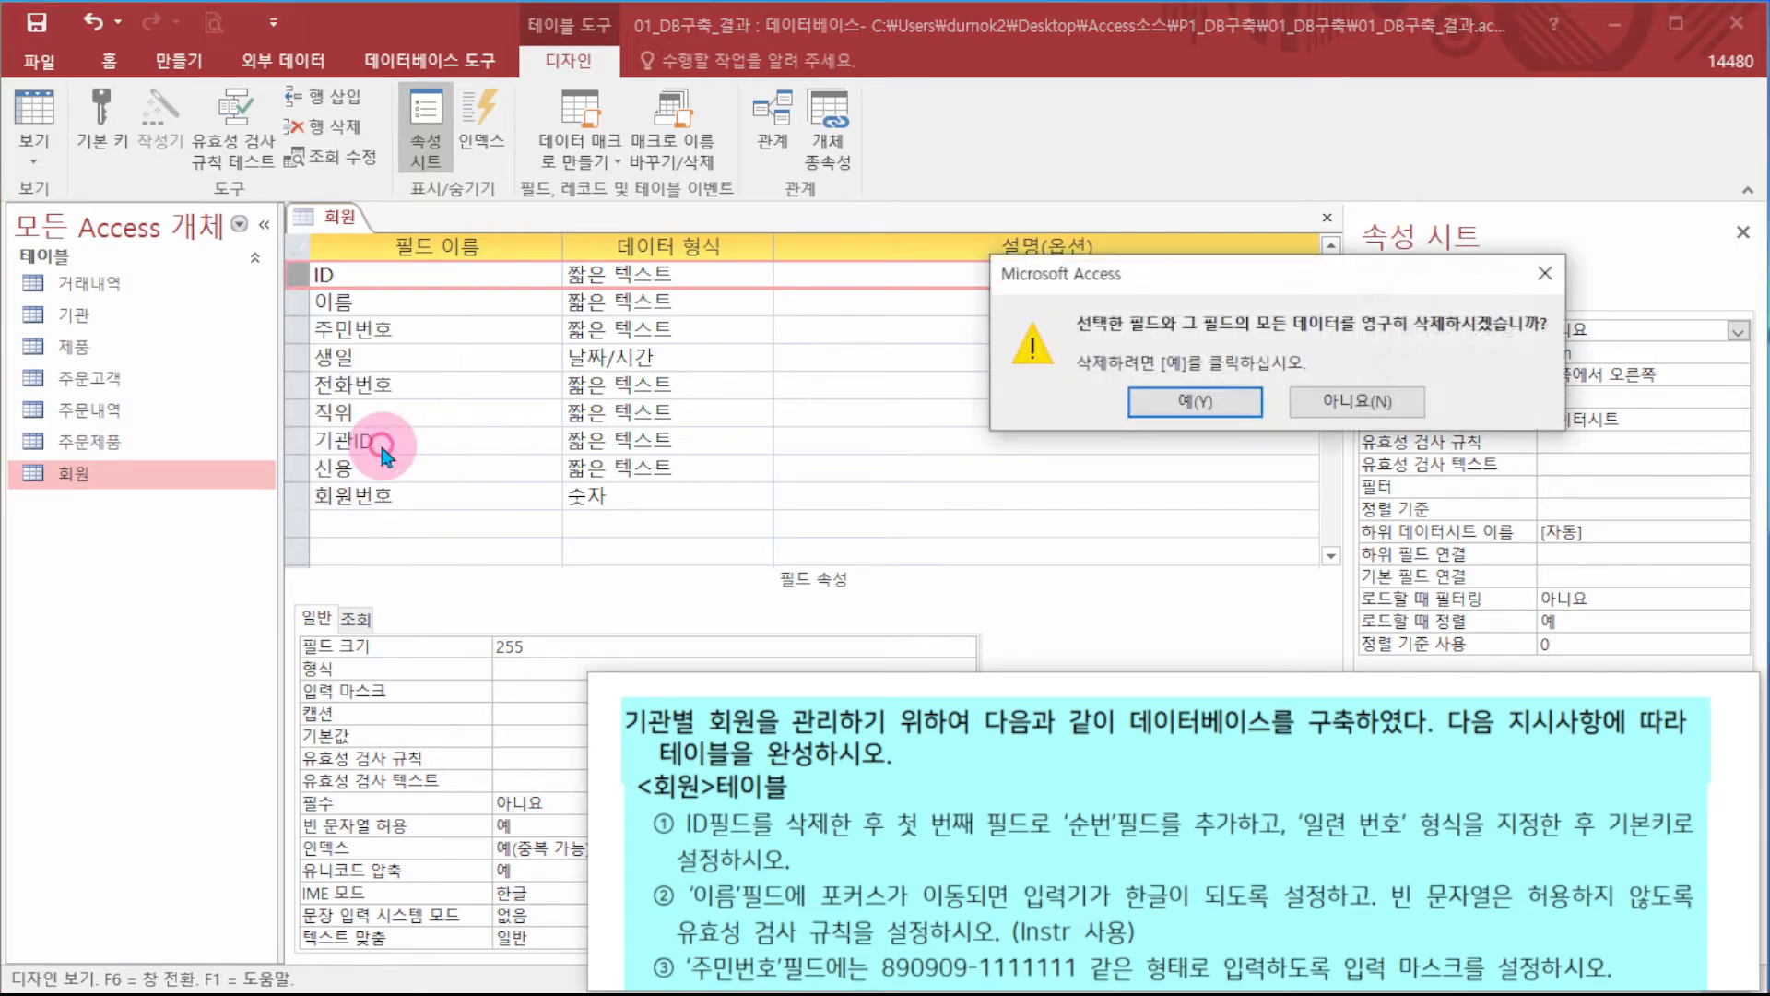
pyautogui.click(1196, 408)
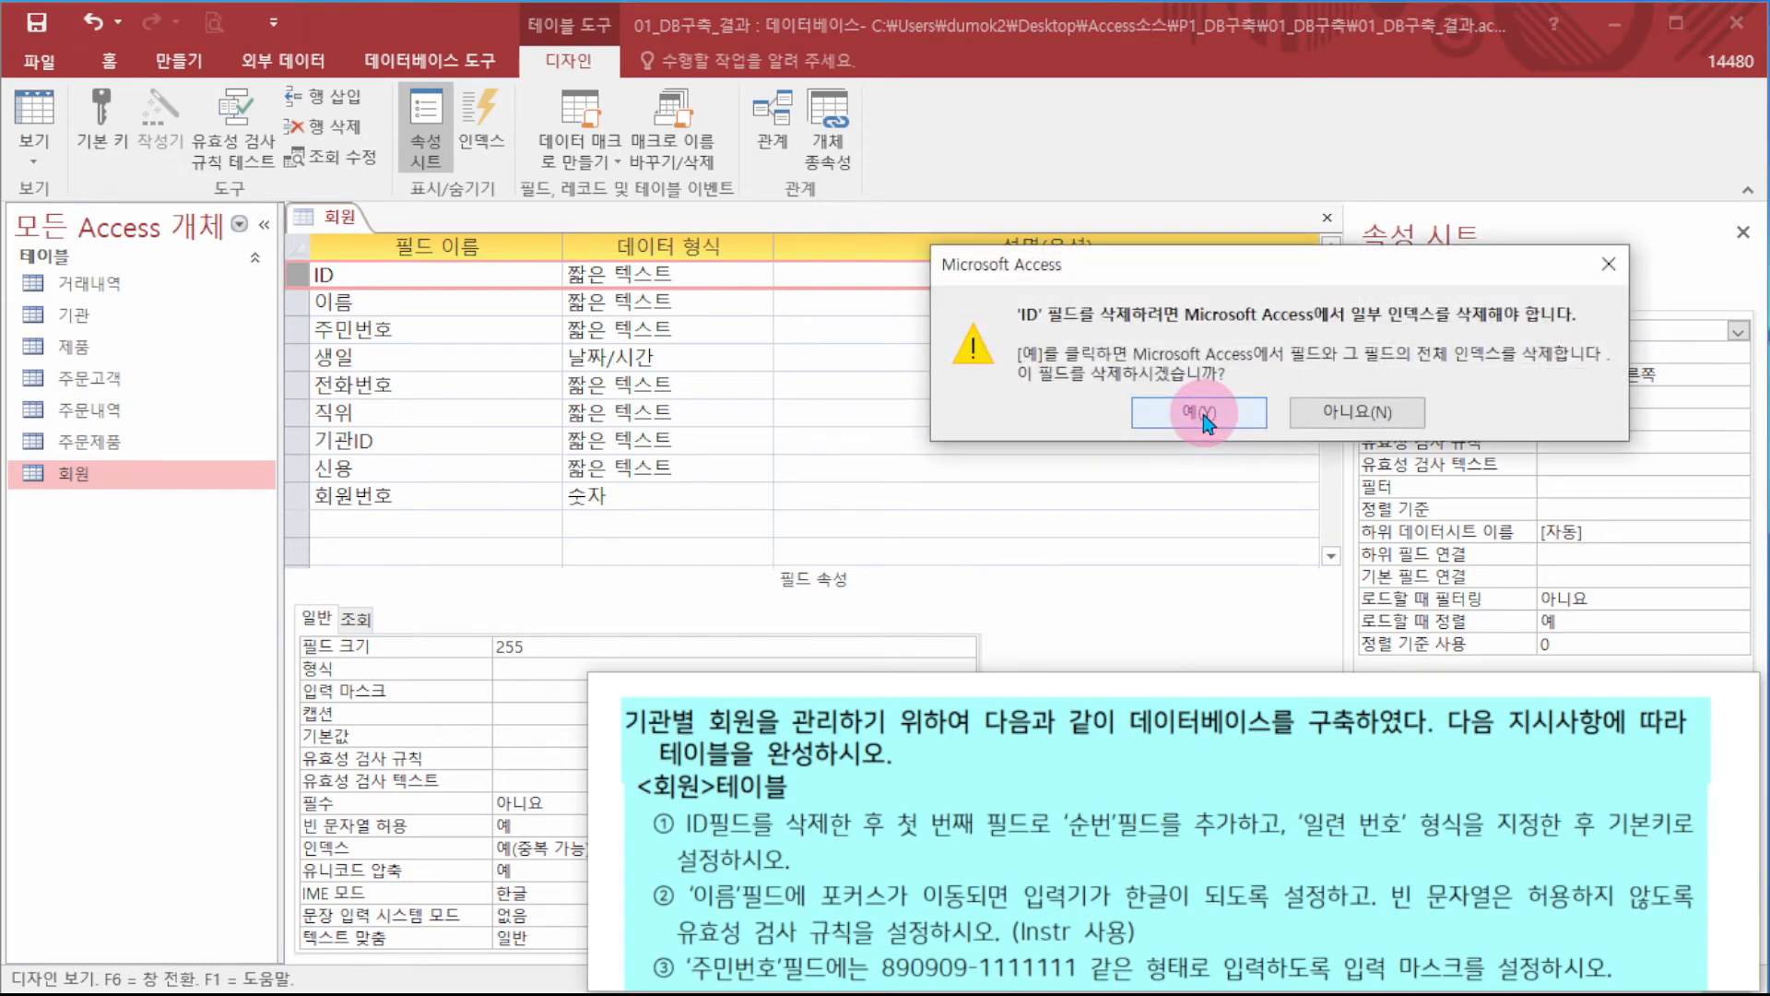
pyautogui.click(1198, 411)
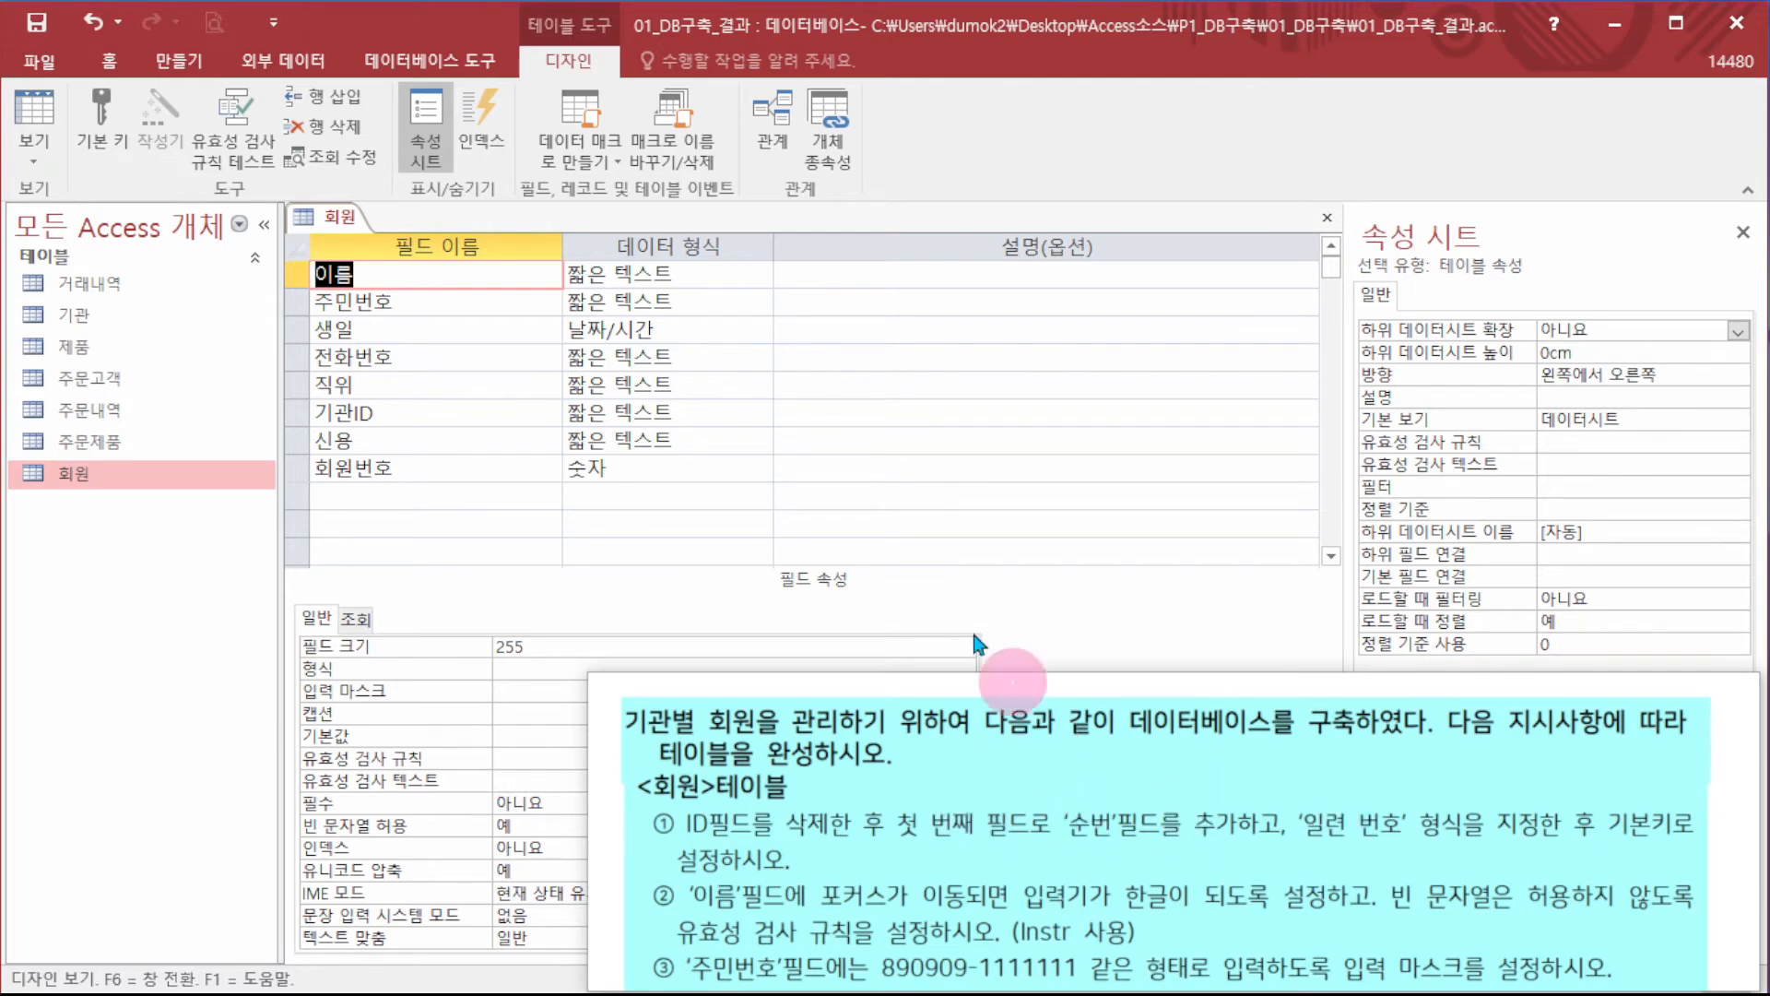
# - Insert a new first field 순번 above 이름 with data type 일련 번호 (AutoNumber)
pyautogui.click(297, 273)
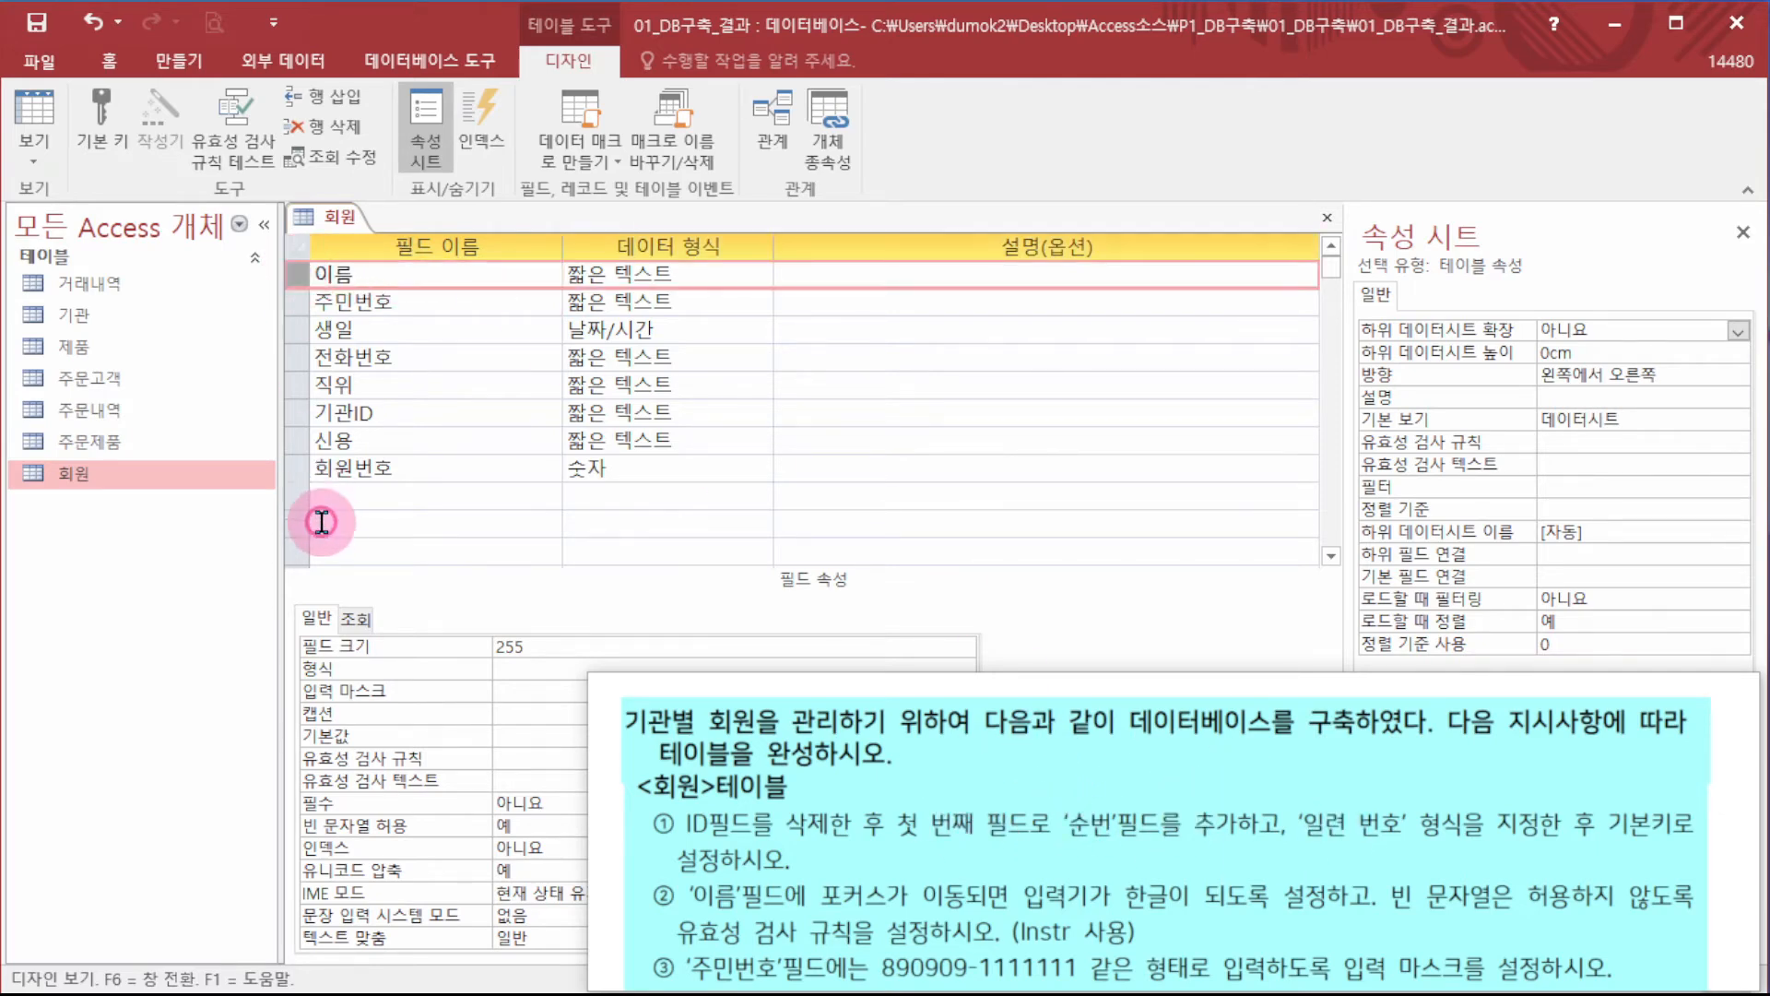
pyautogui.click(308, 112)
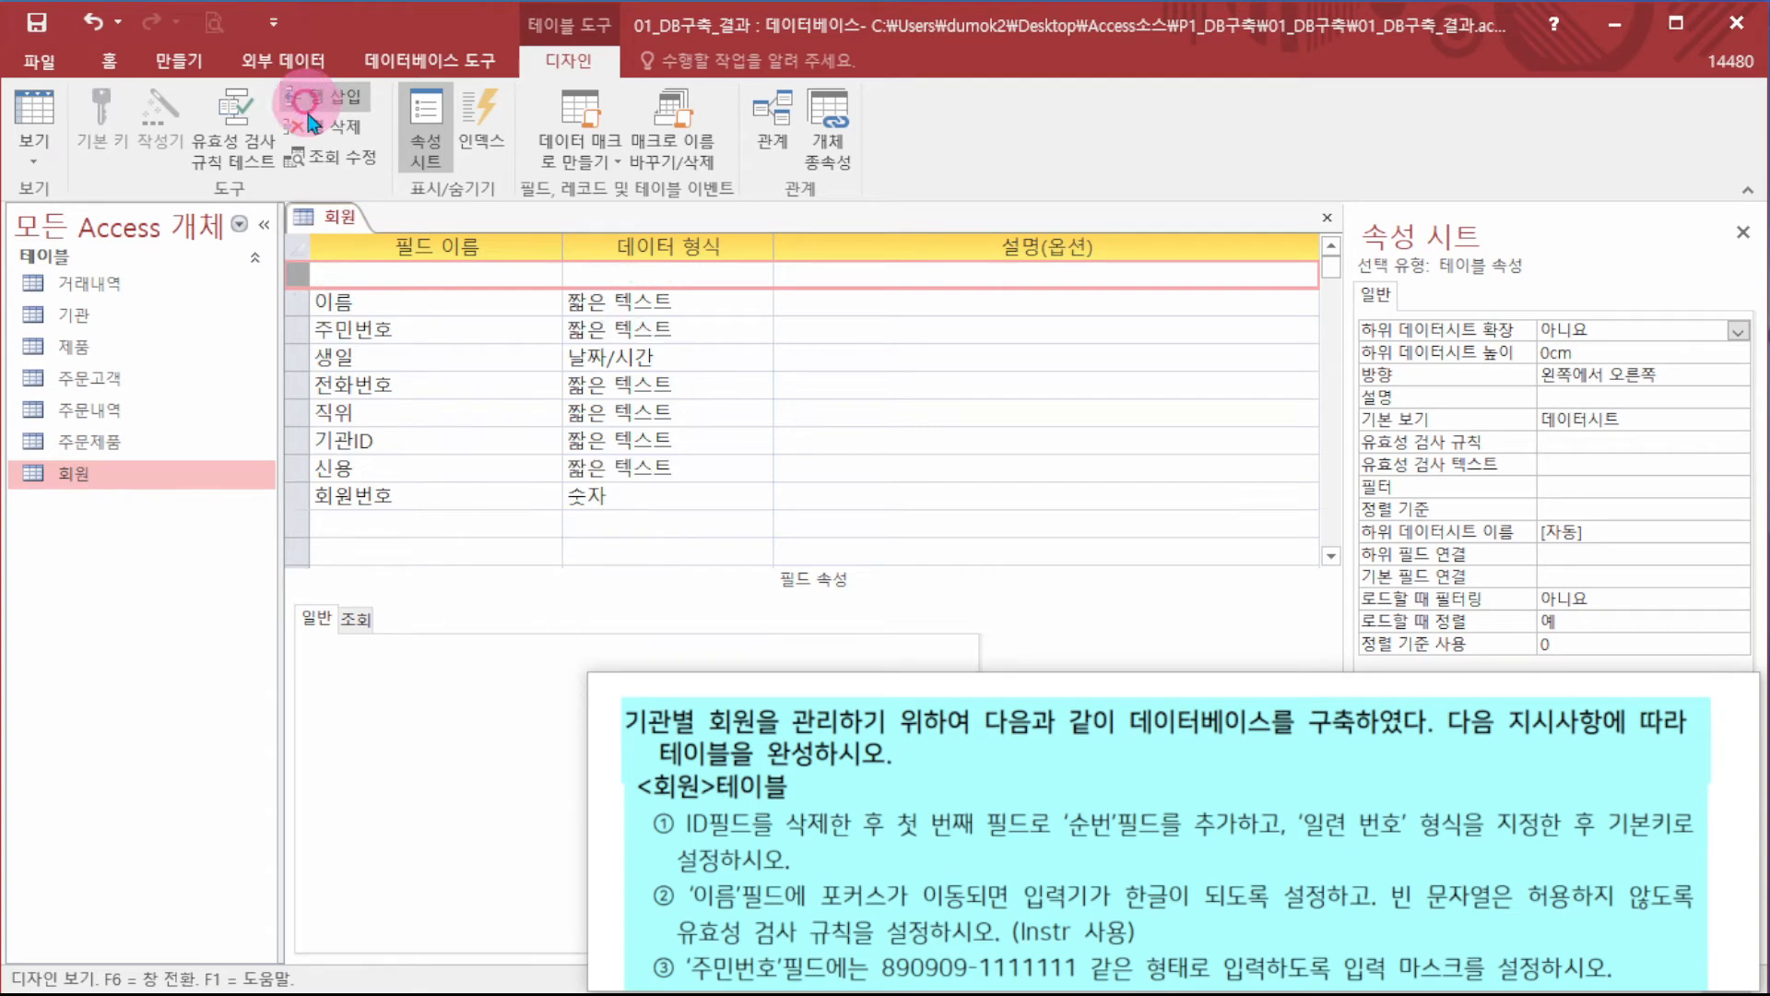
pyautogui.click(359, 266)
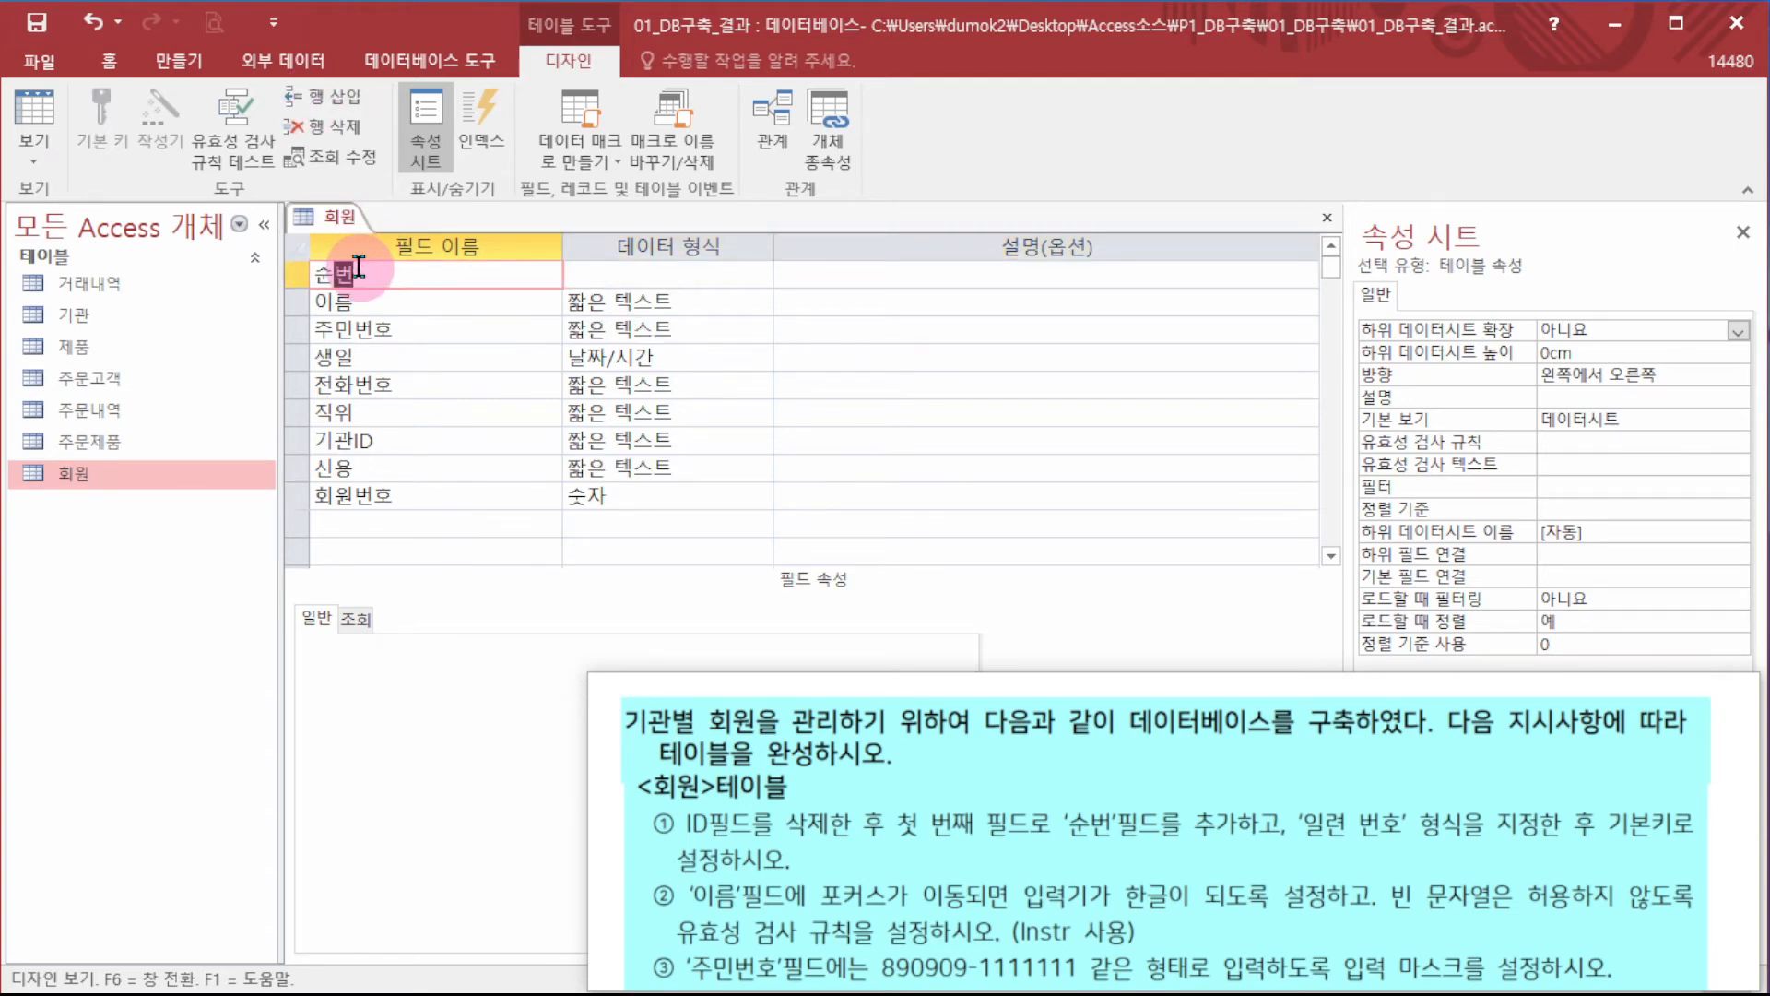
pyautogui.press('Tab')
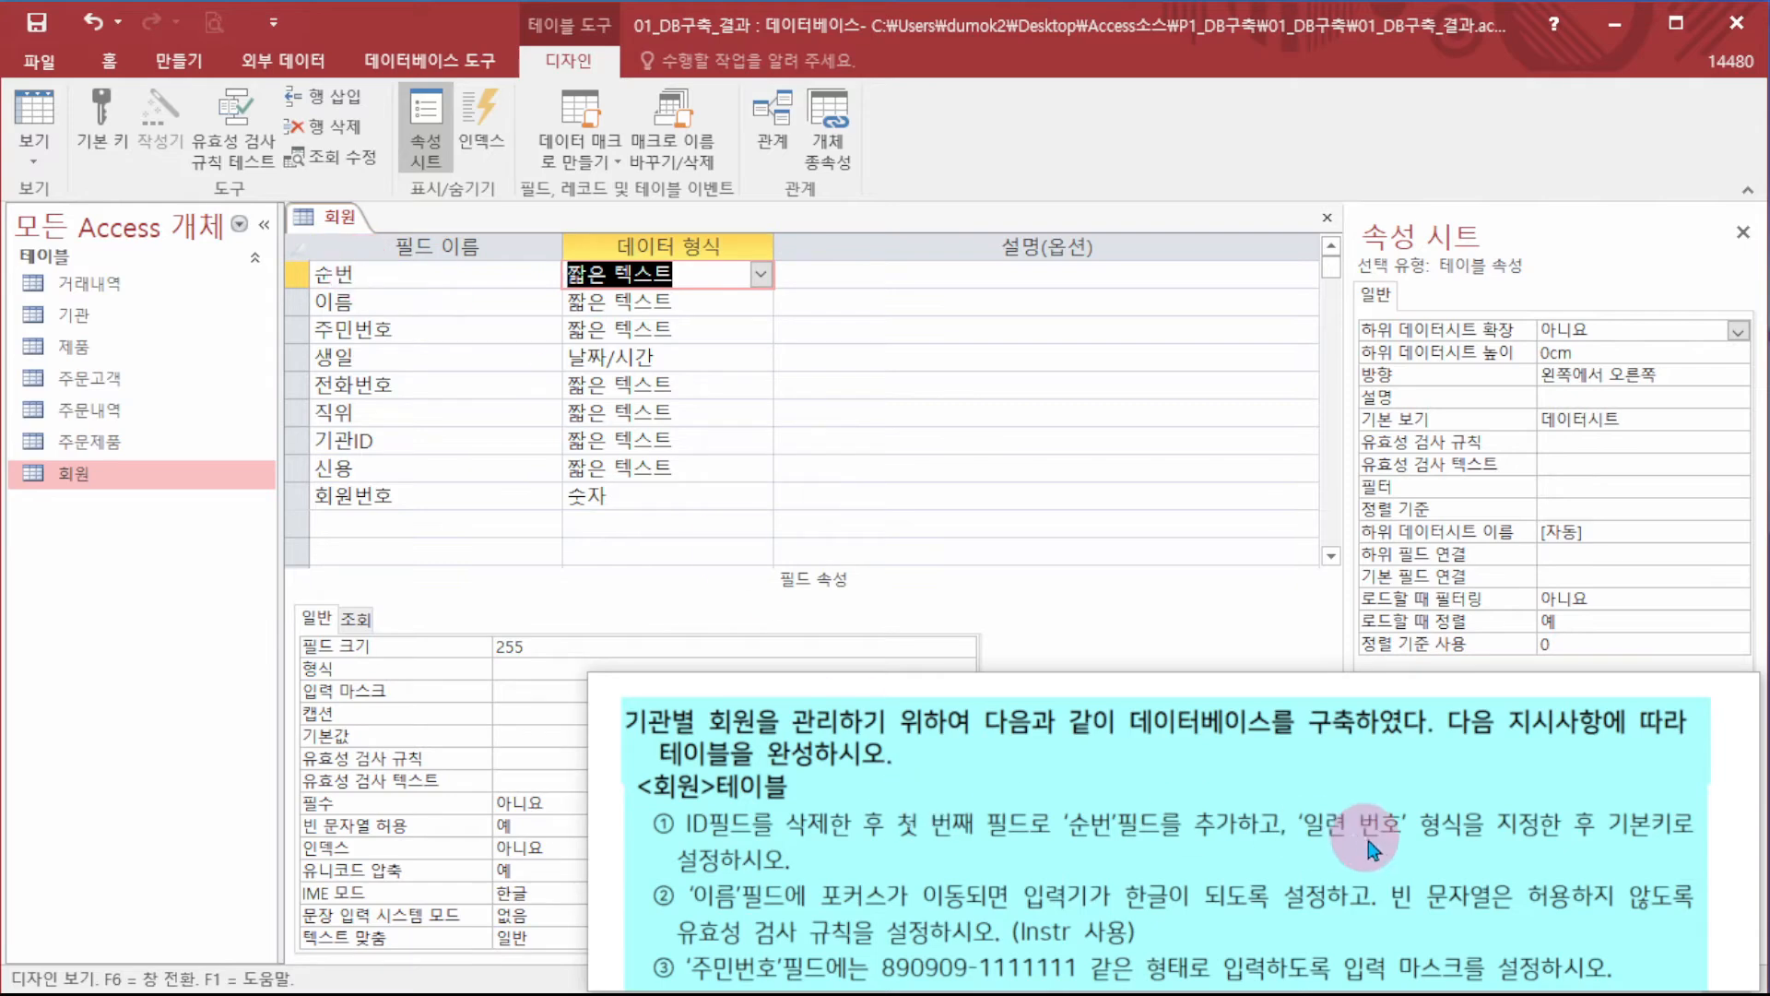
pyautogui.click(761, 274)
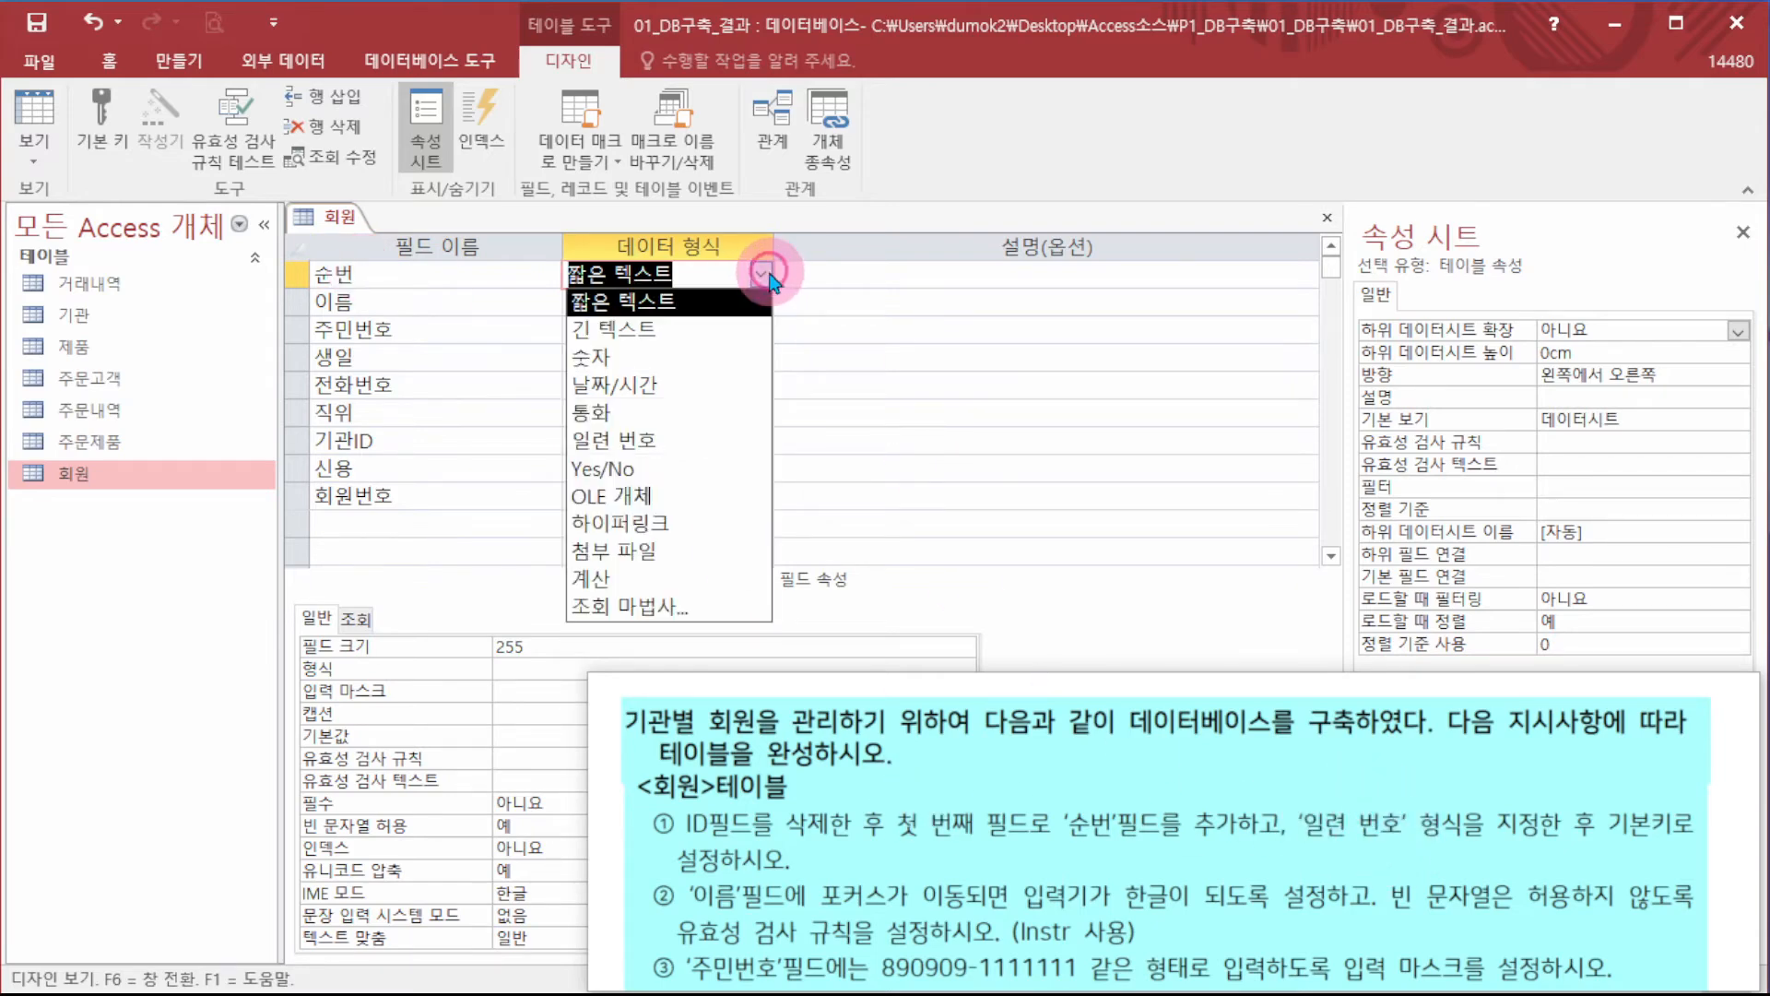
pyautogui.click(656, 441)
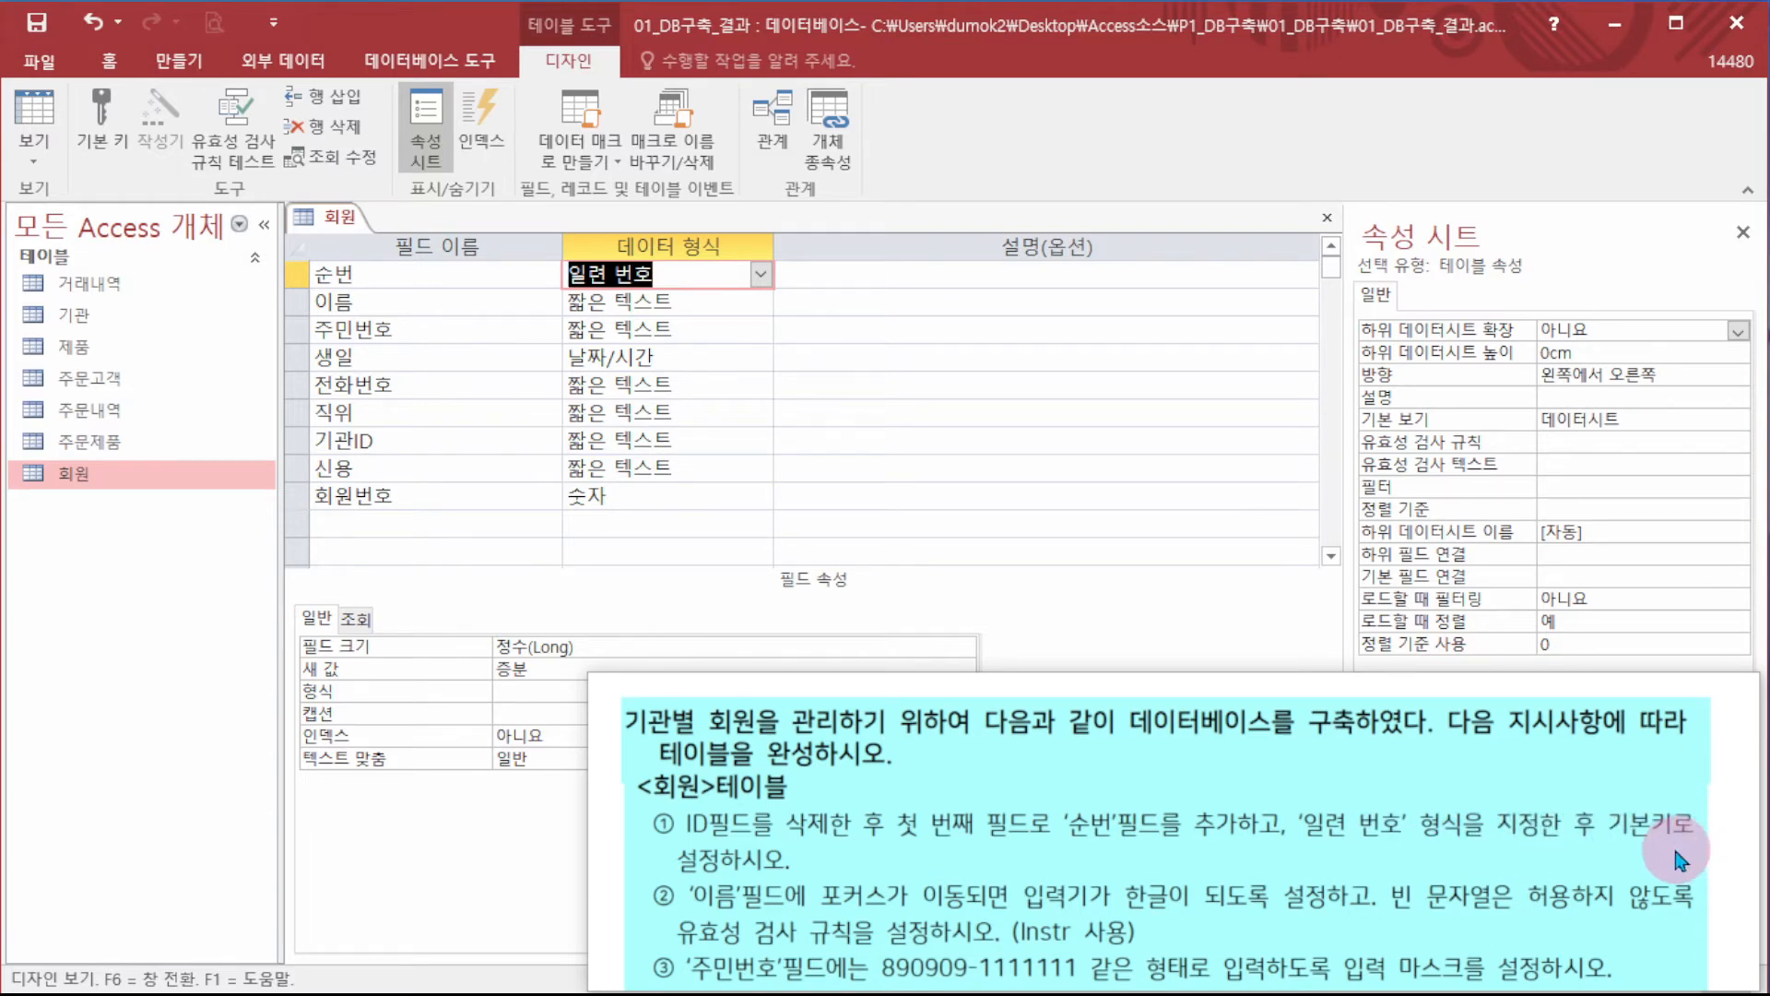
# - Make 순번 the primary key of the 회원 table
pyautogui.click(289, 270)
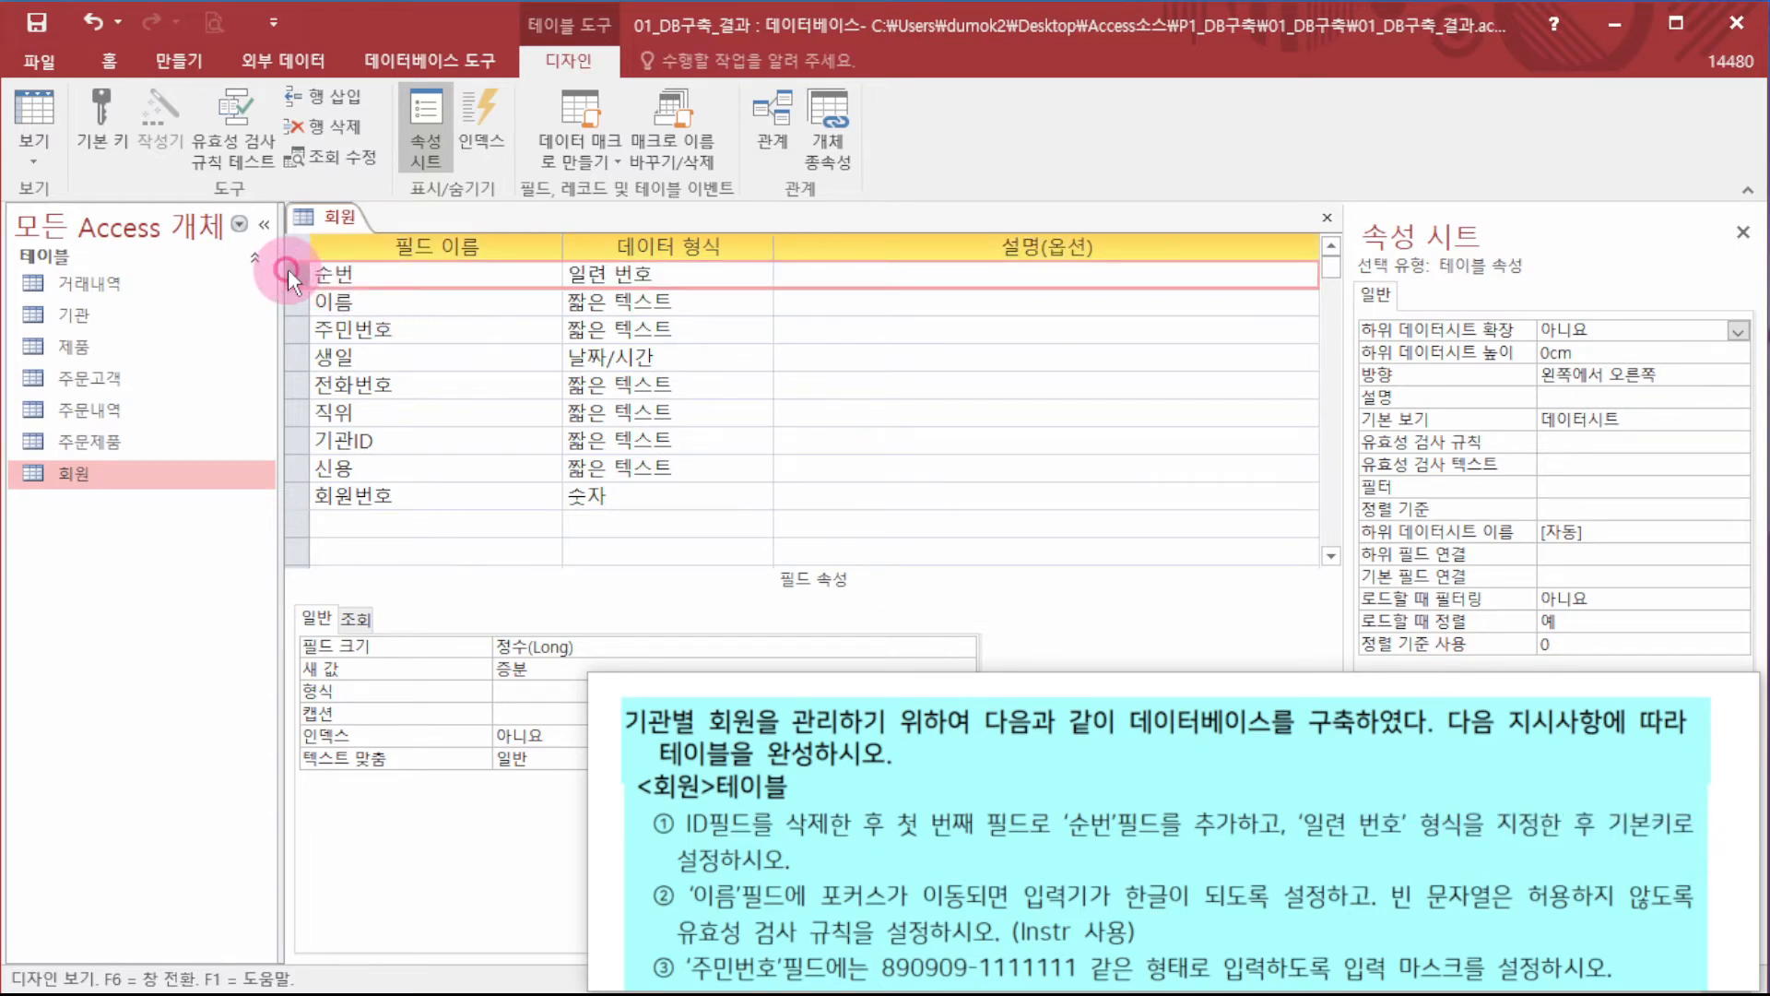
pyautogui.click(88, 137)
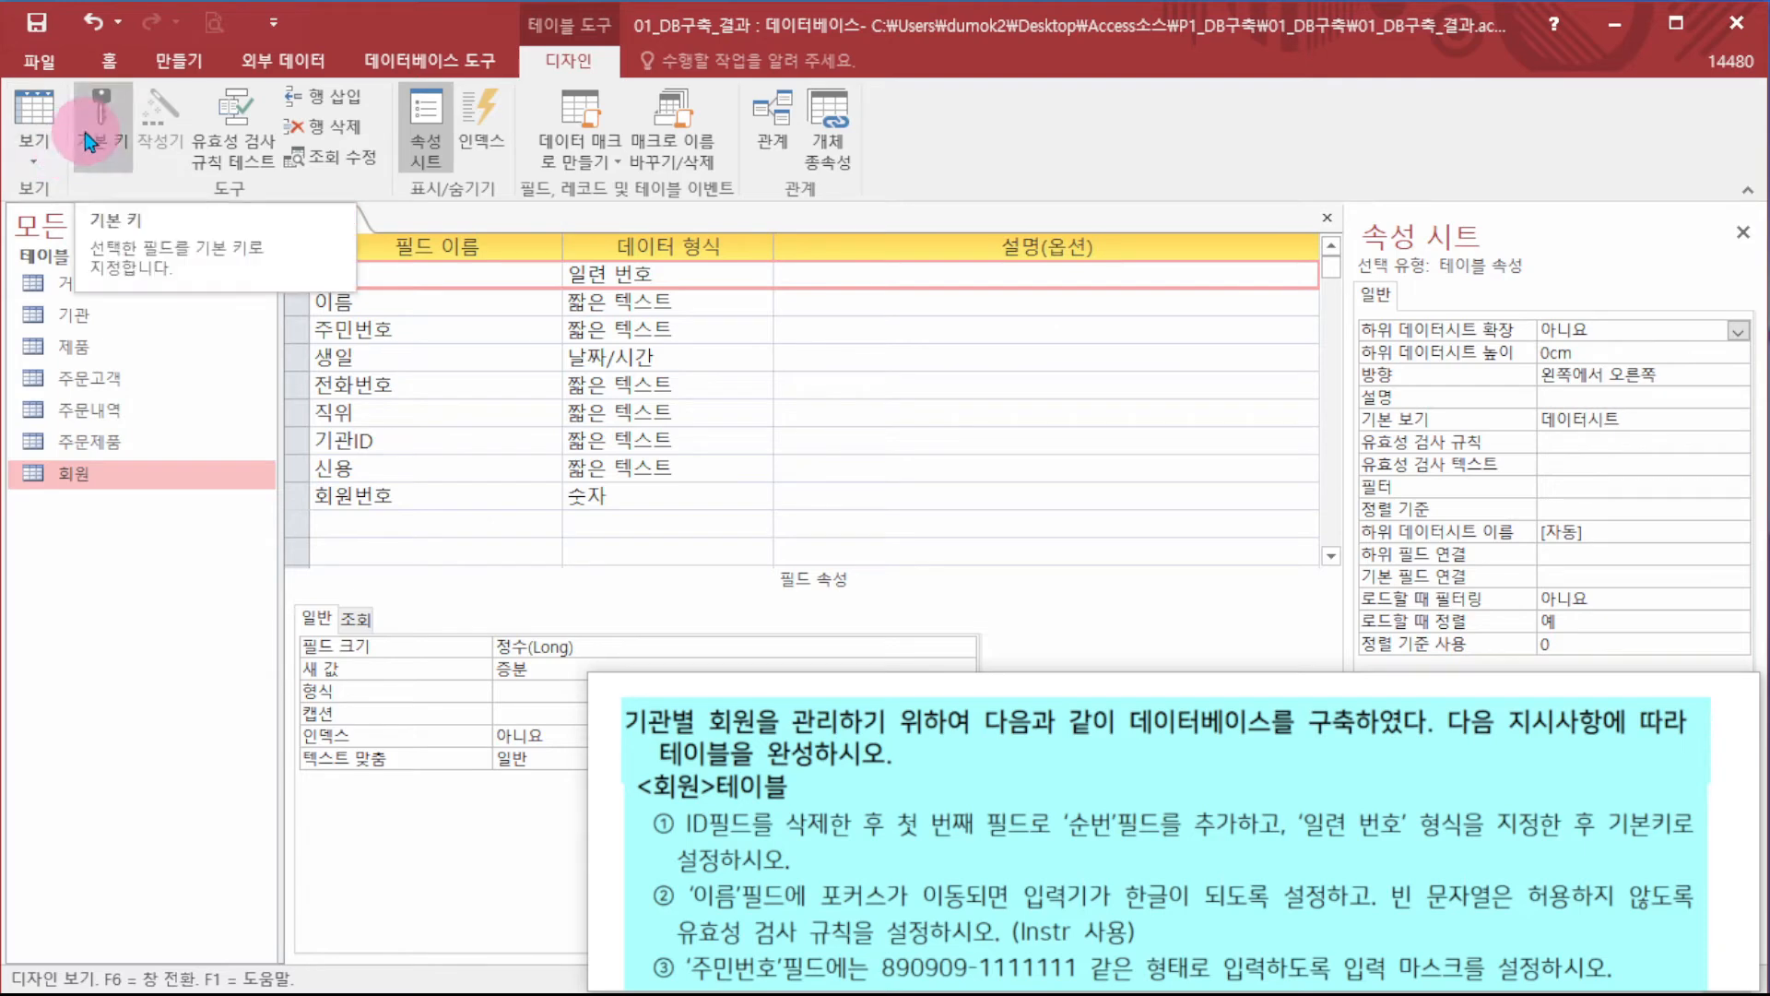
pyautogui.click(84, 131)
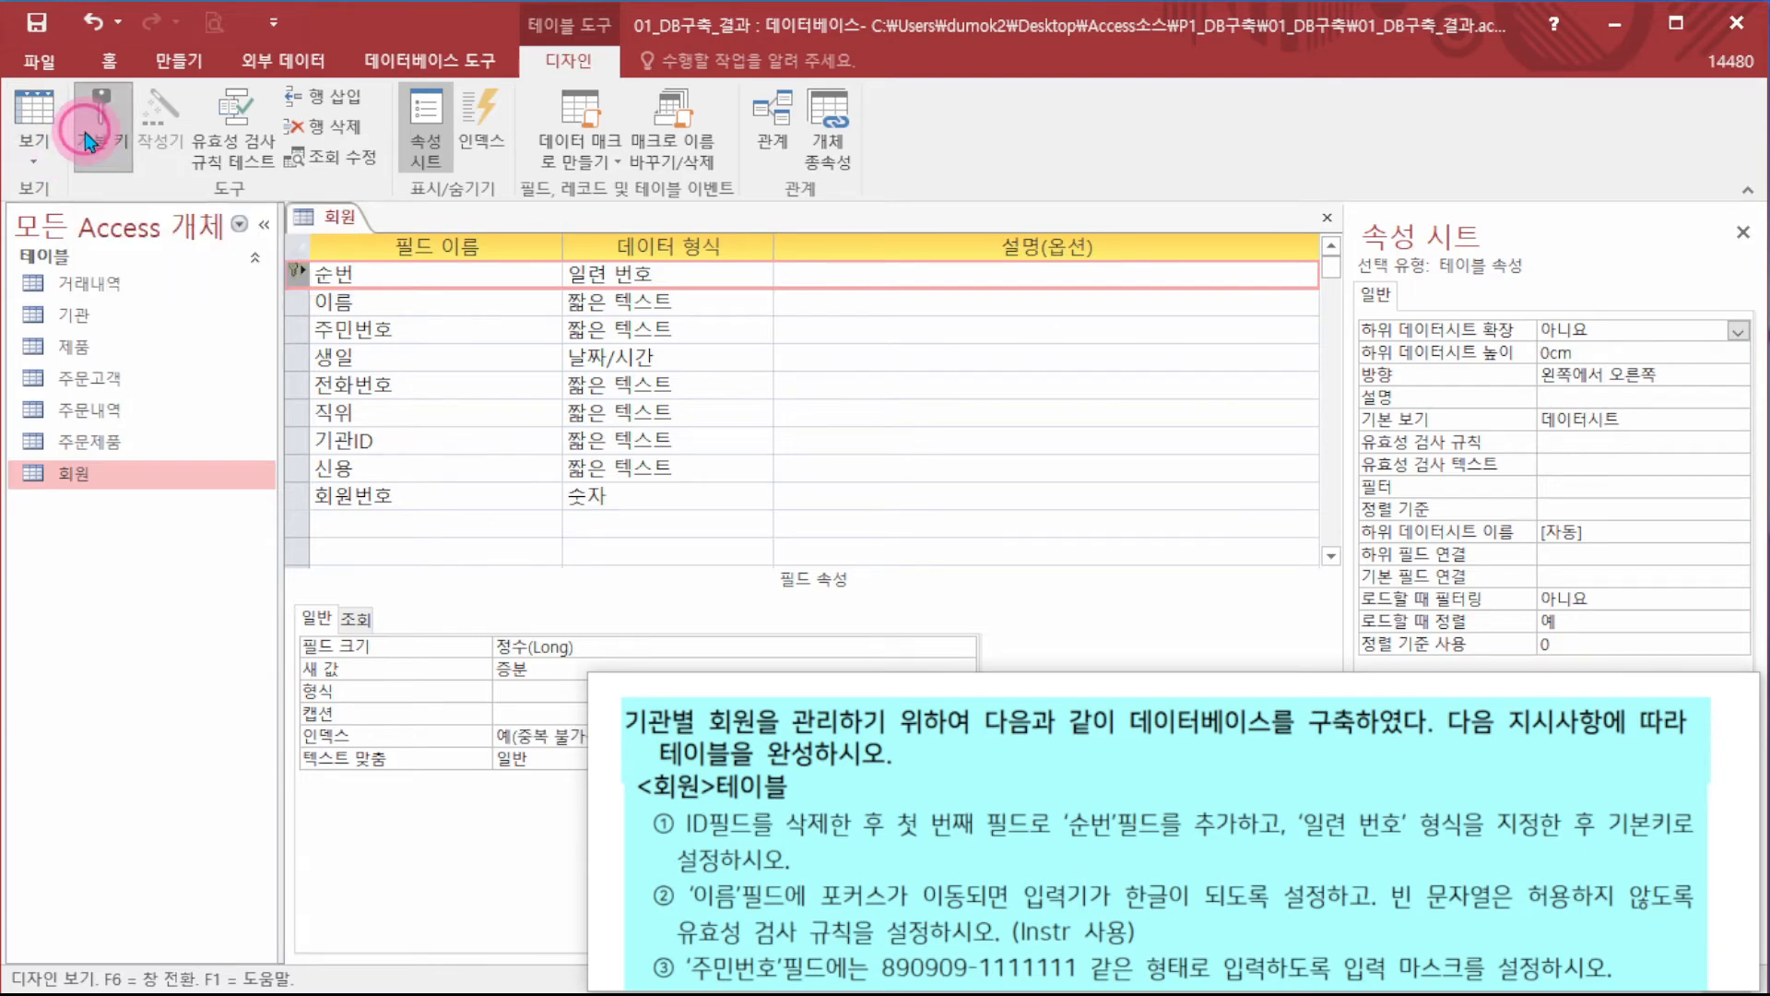
pyautogui.rightClick(300, 265)
pyautogui.click(363, 291)
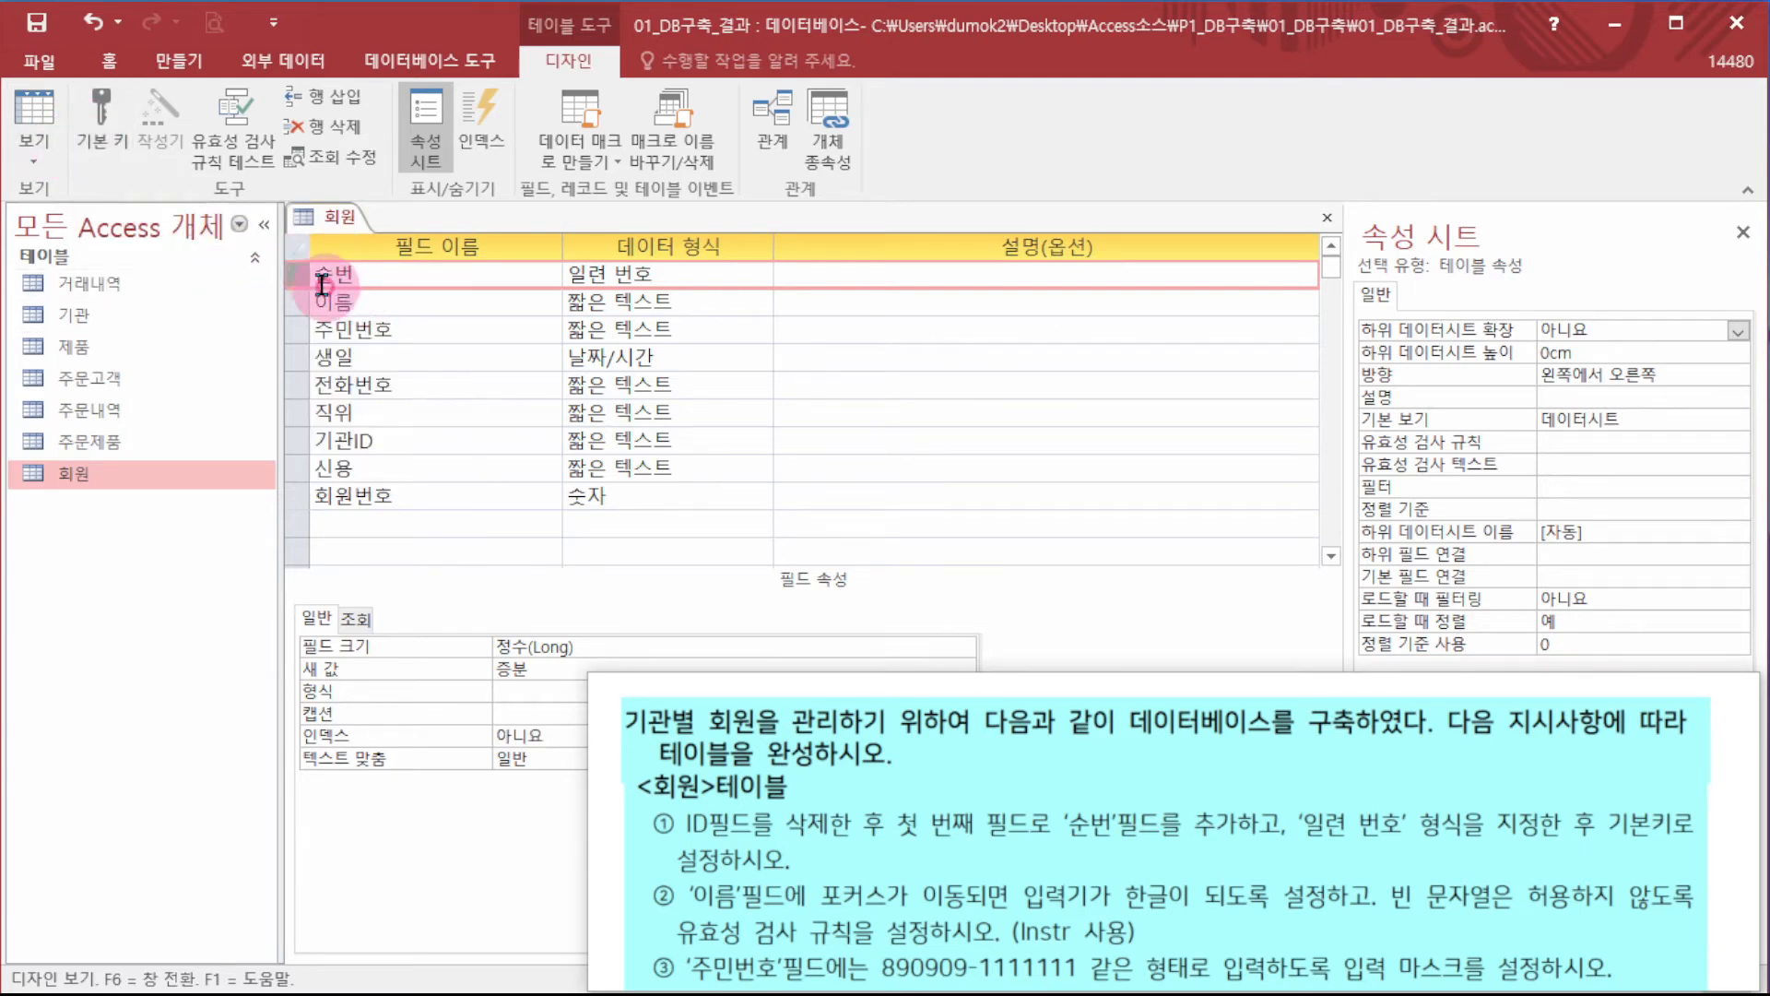
pyautogui.rightClick(296, 273)
pyautogui.click(341, 283)
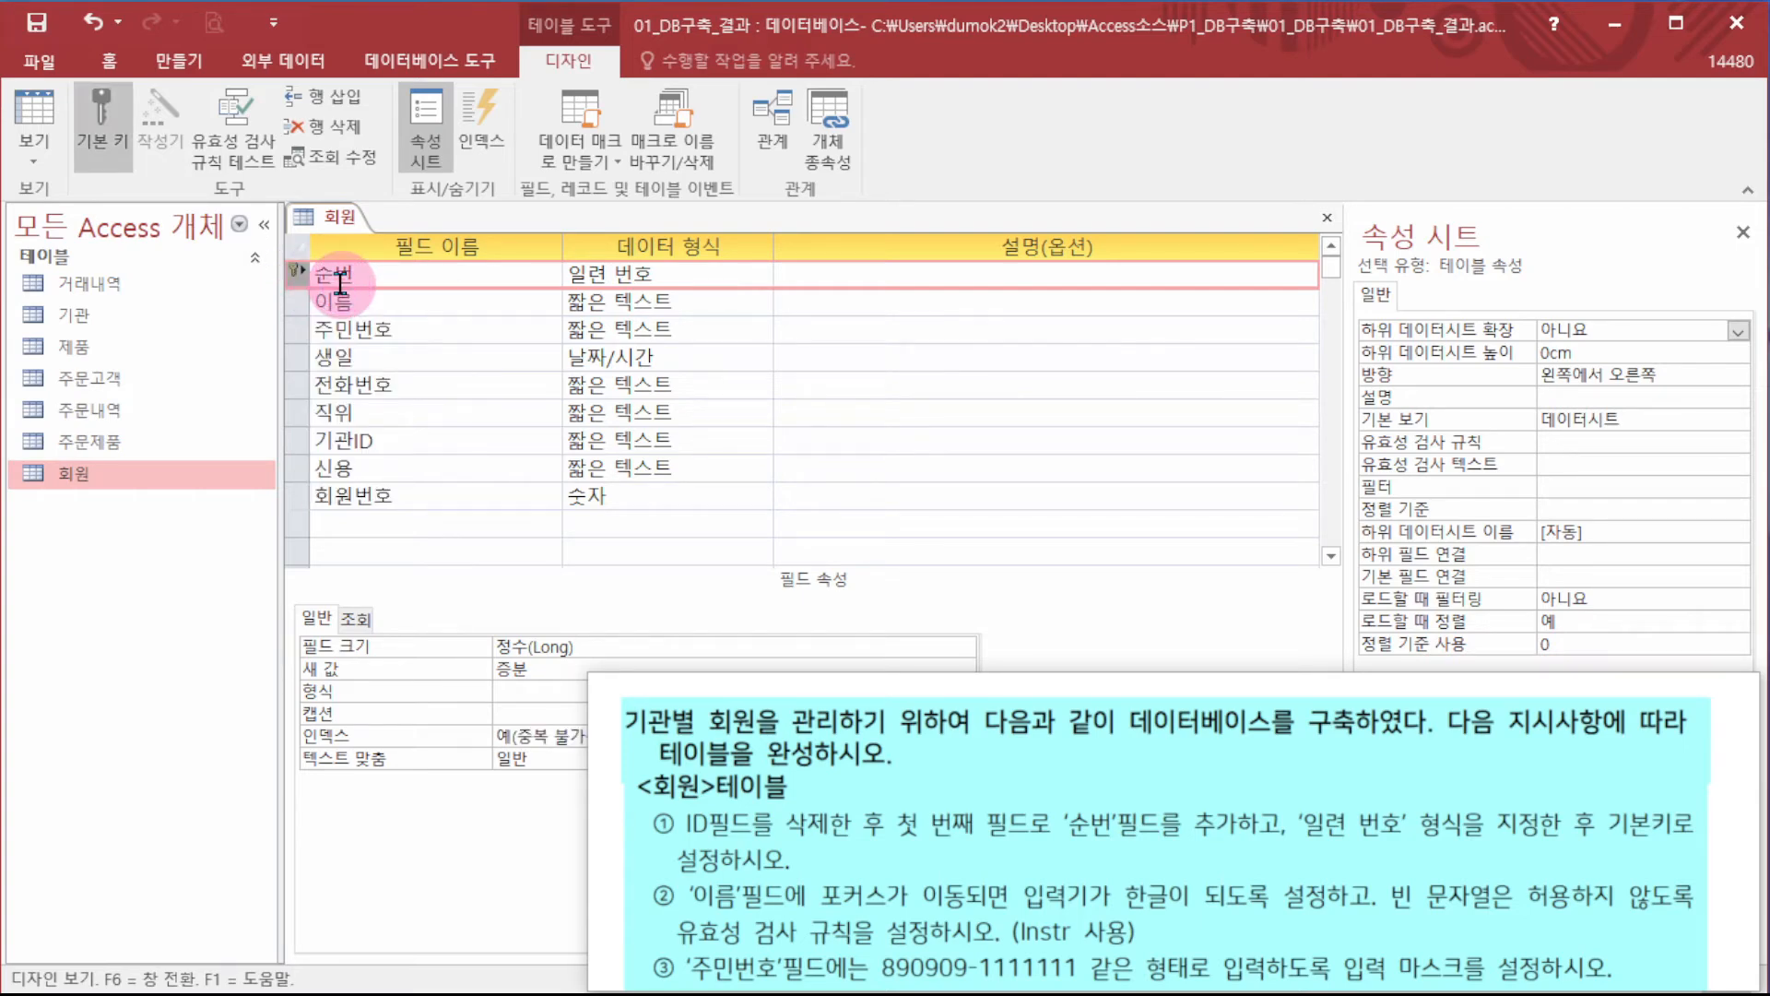
# - Save and close the 회원 design, then view its records numbered 1–15
pyautogui.rightClick(329, 220)
pyautogui.click(406, 272)
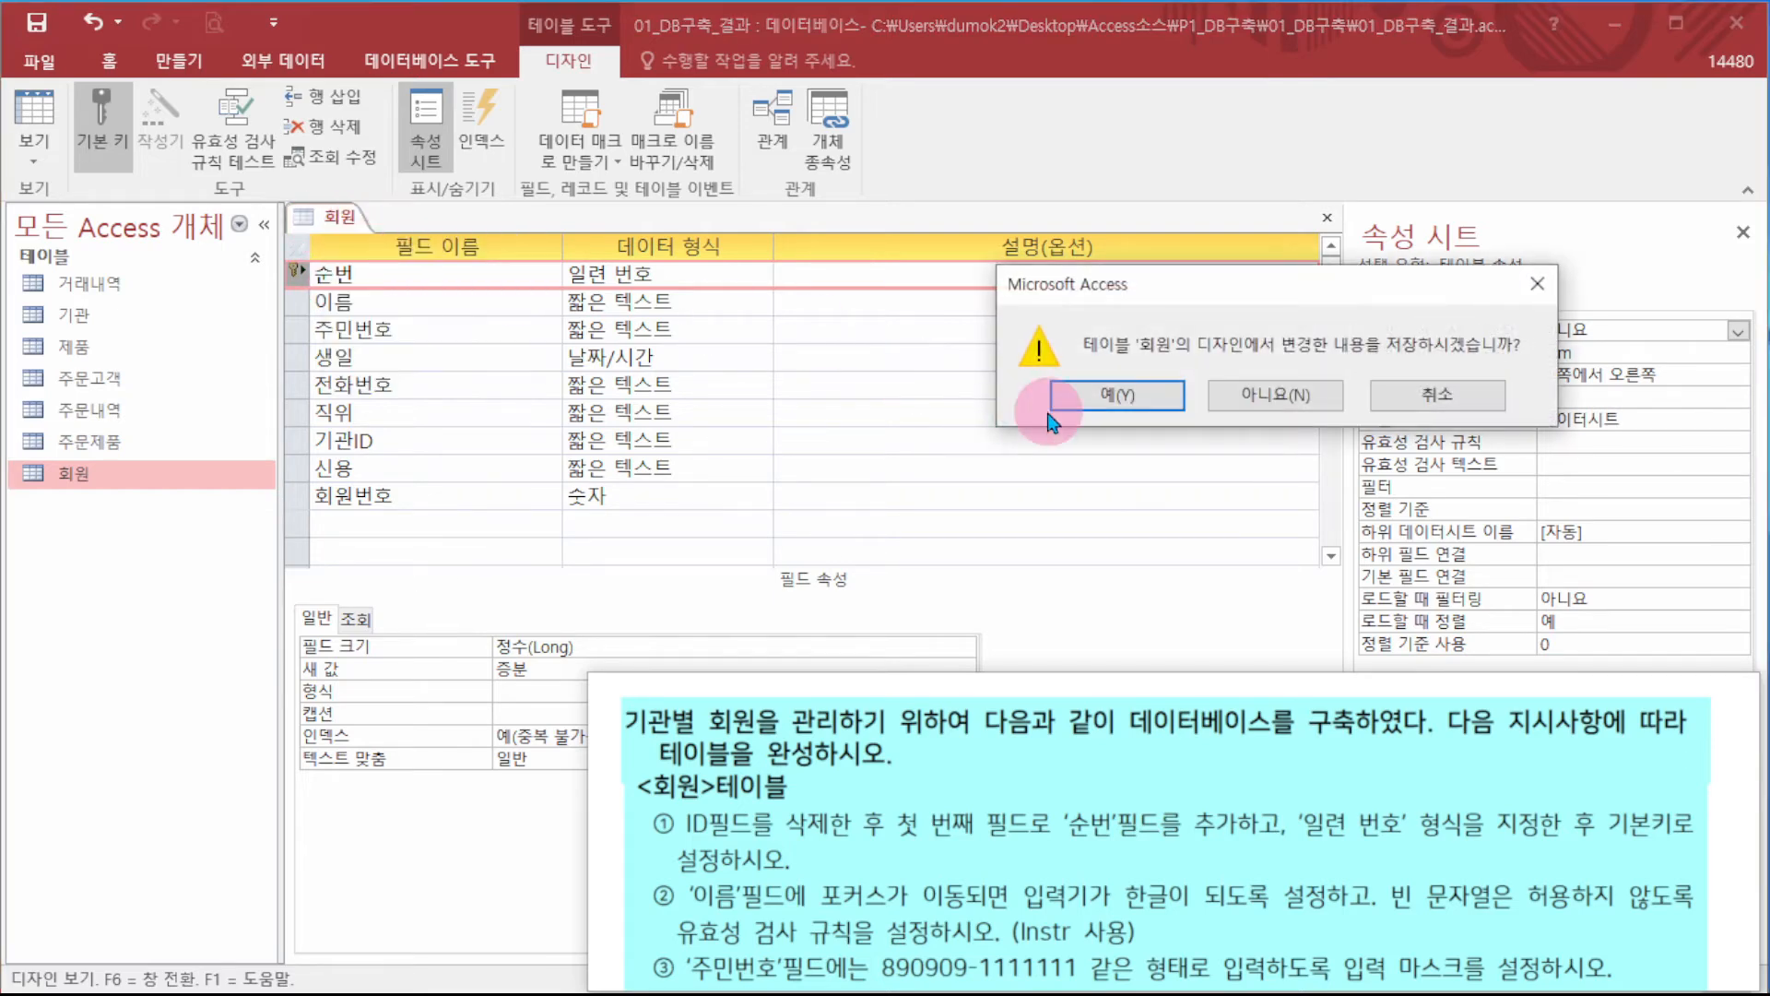
pyautogui.click(1146, 410)
pyautogui.doubleClick(134, 478)
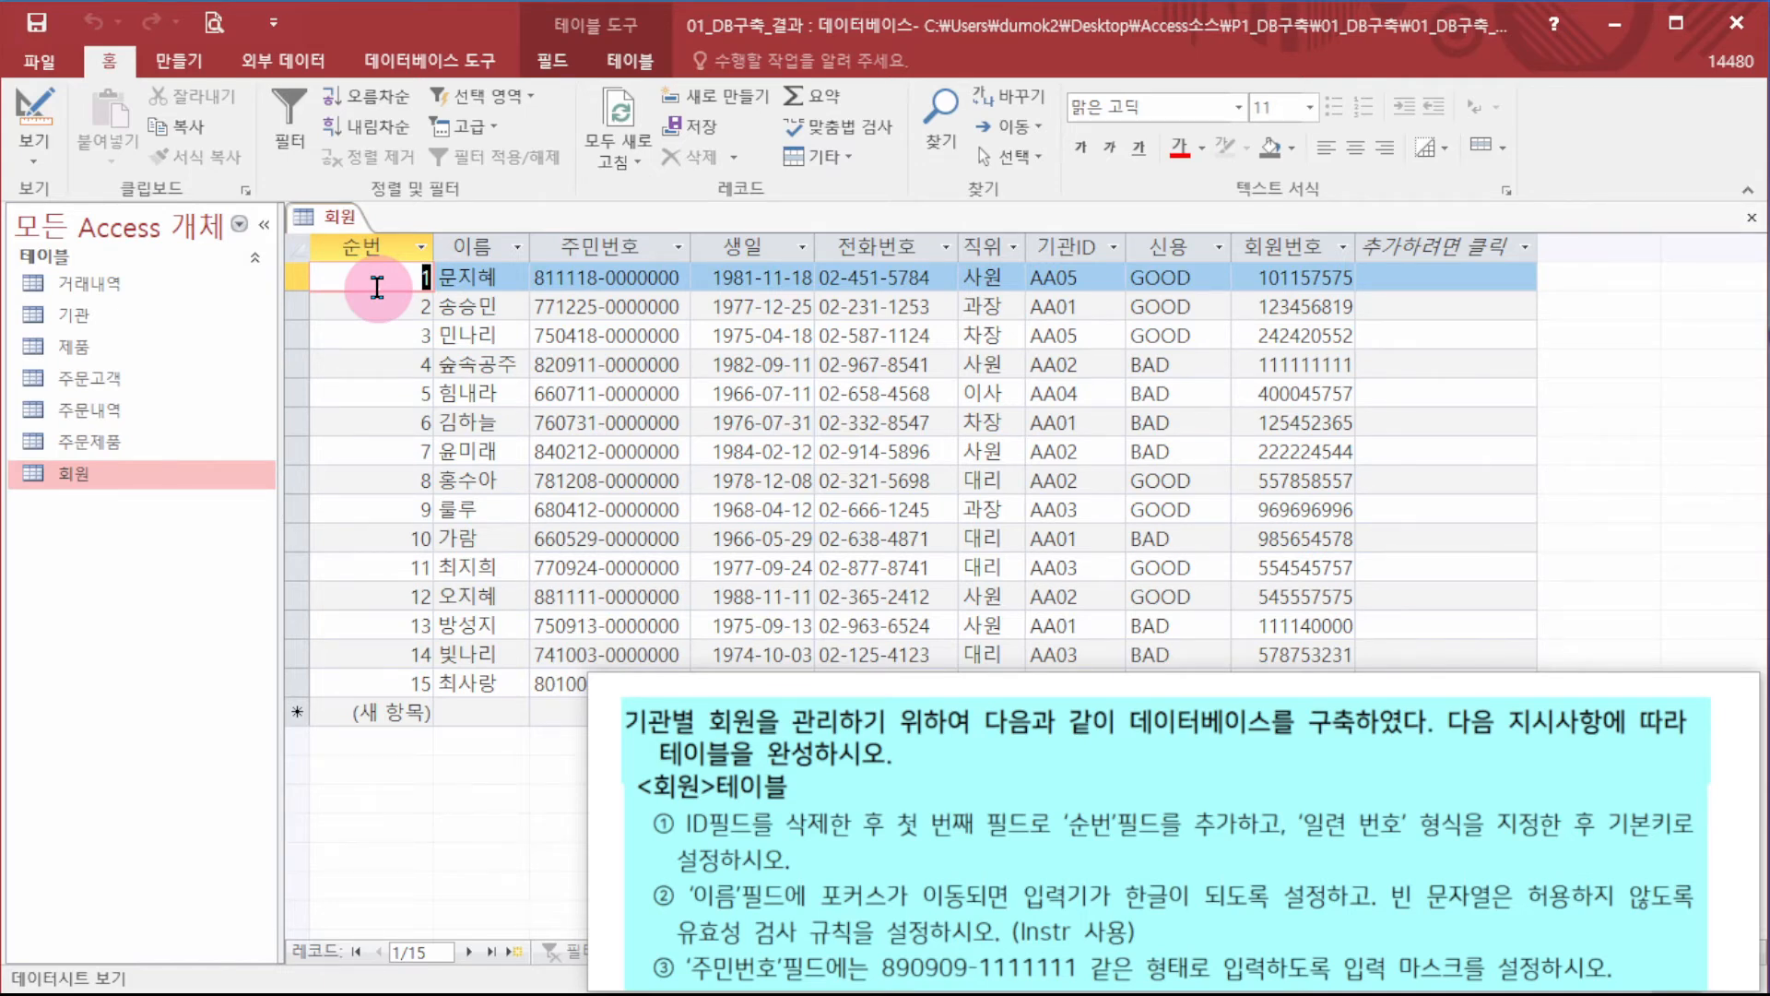
# - Reopen 회원 in Design view and set the 이름 field's IME mode to 한글
pyautogui.rightClick(128, 474)
pyautogui.click(235, 527)
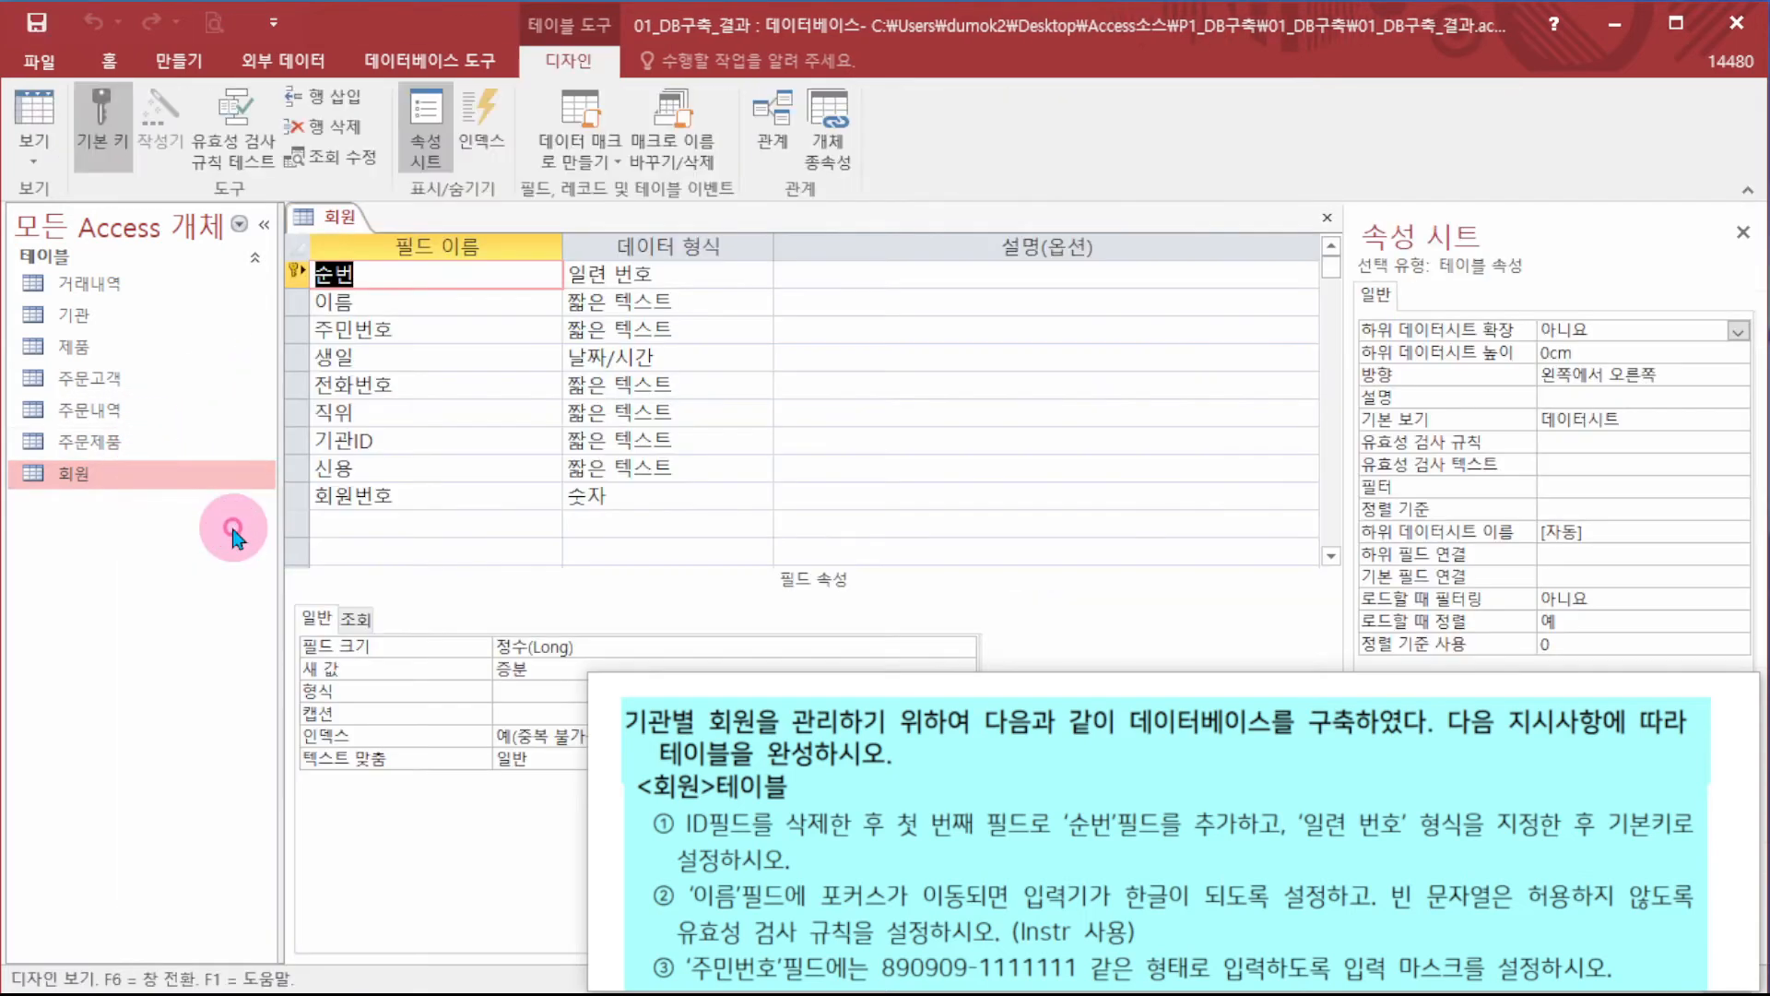
pyautogui.moveTo(1187, 773); pyautogui.dragTo(1248, 0)
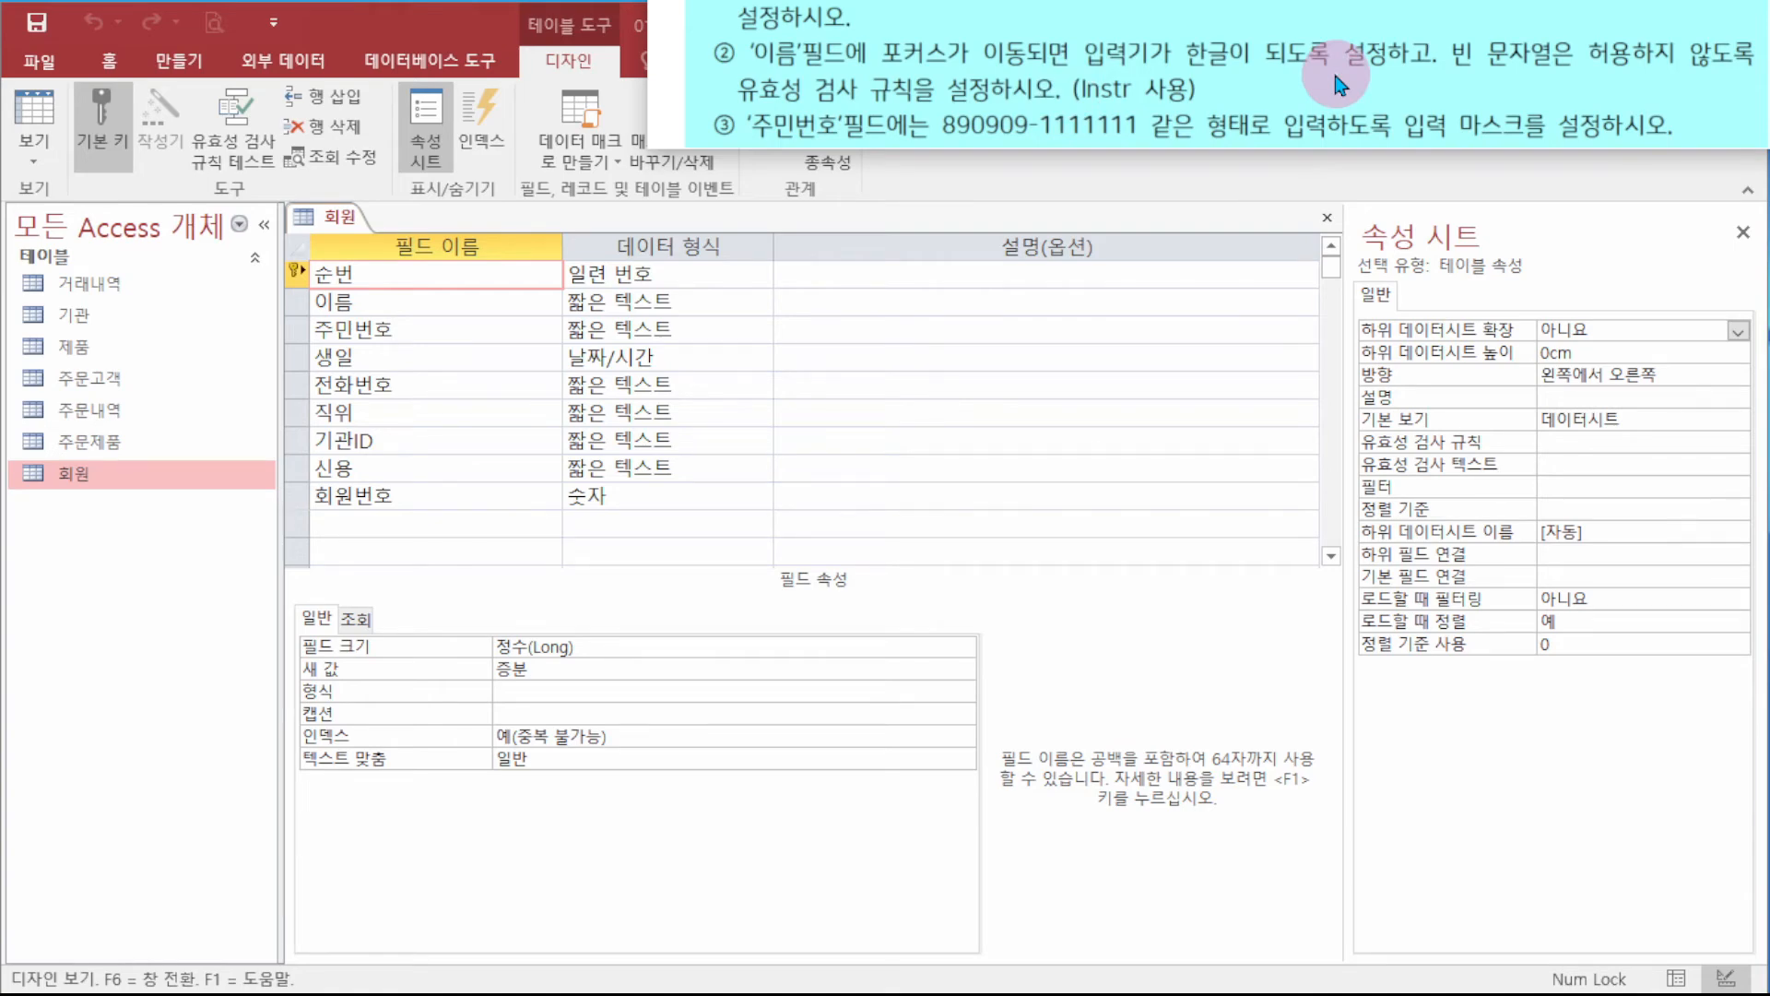
pyautogui.click(401, 305)
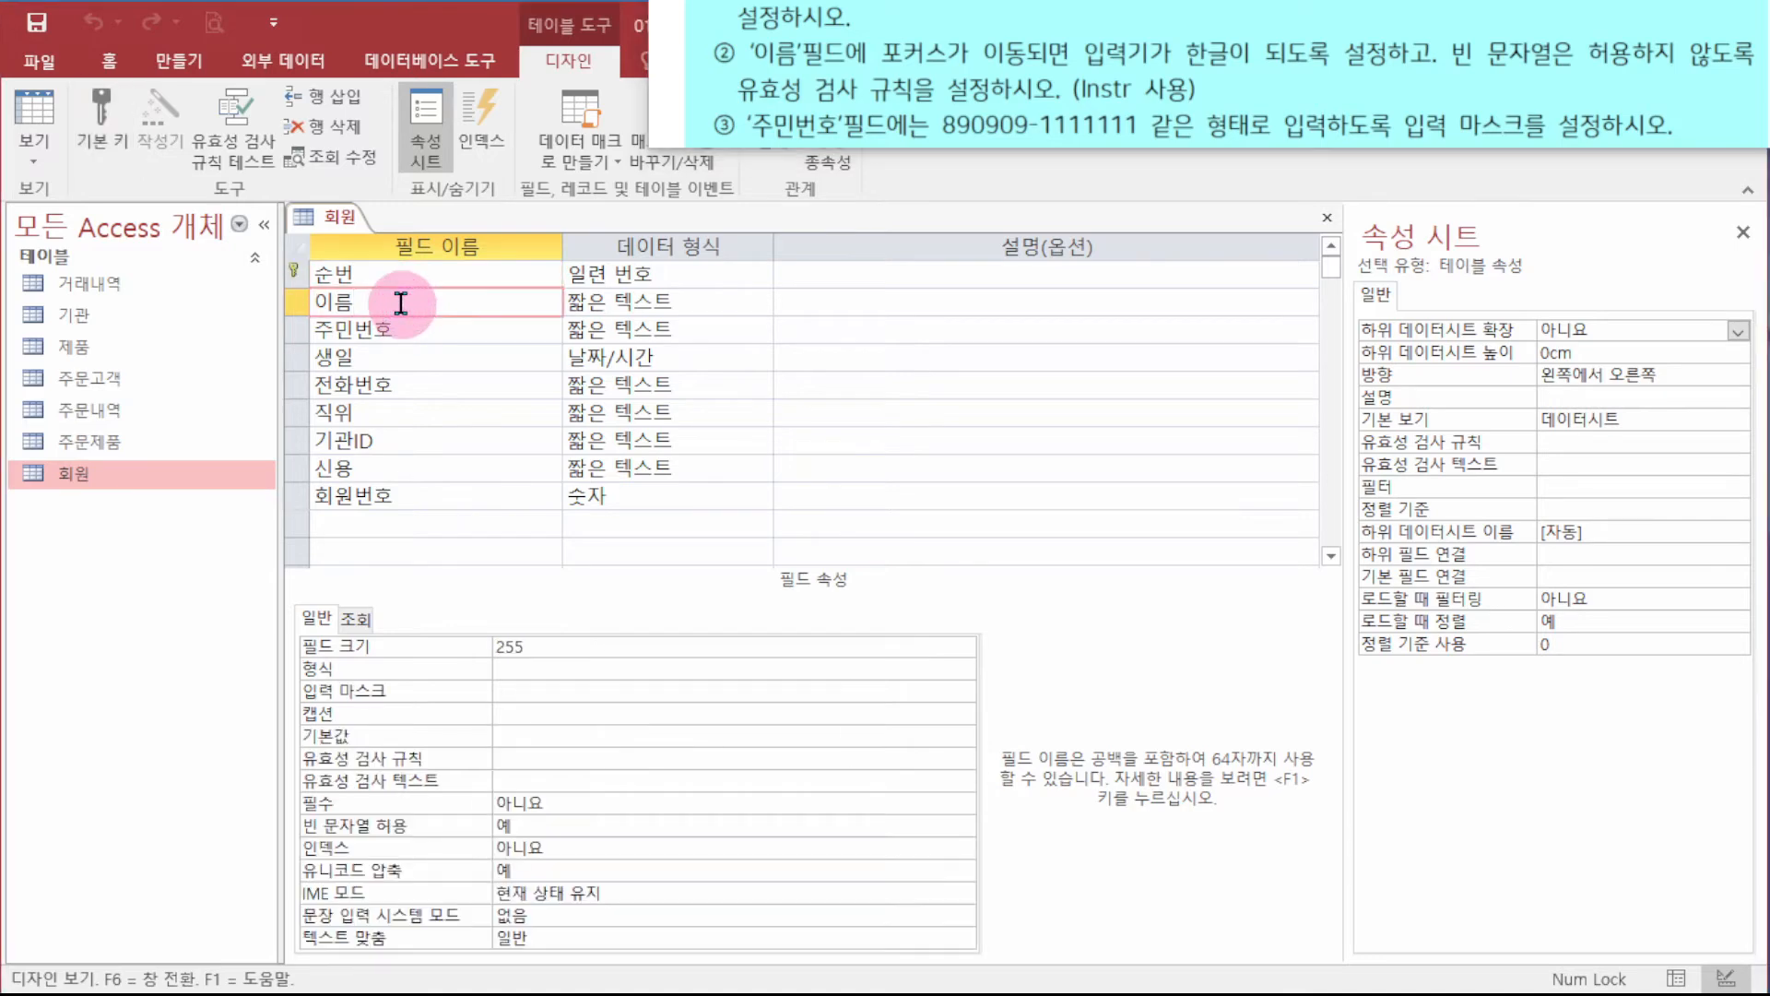
pyautogui.click(660, 893)
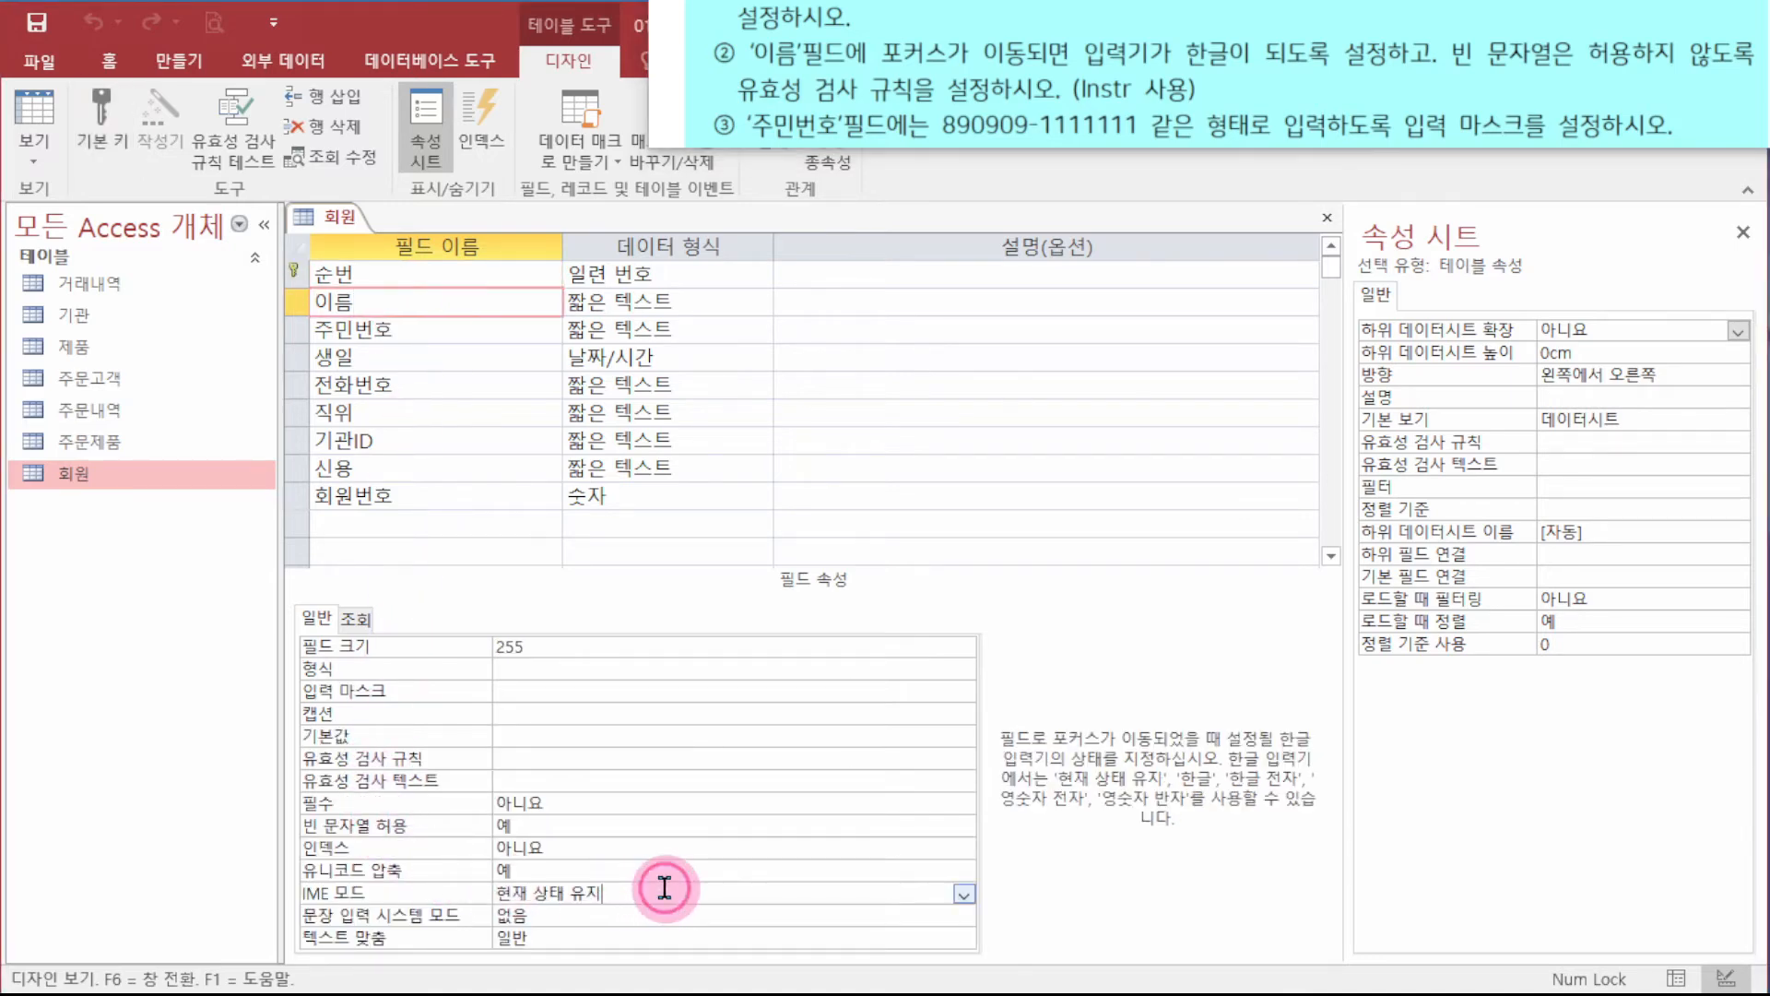
pyautogui.click(966, 896)
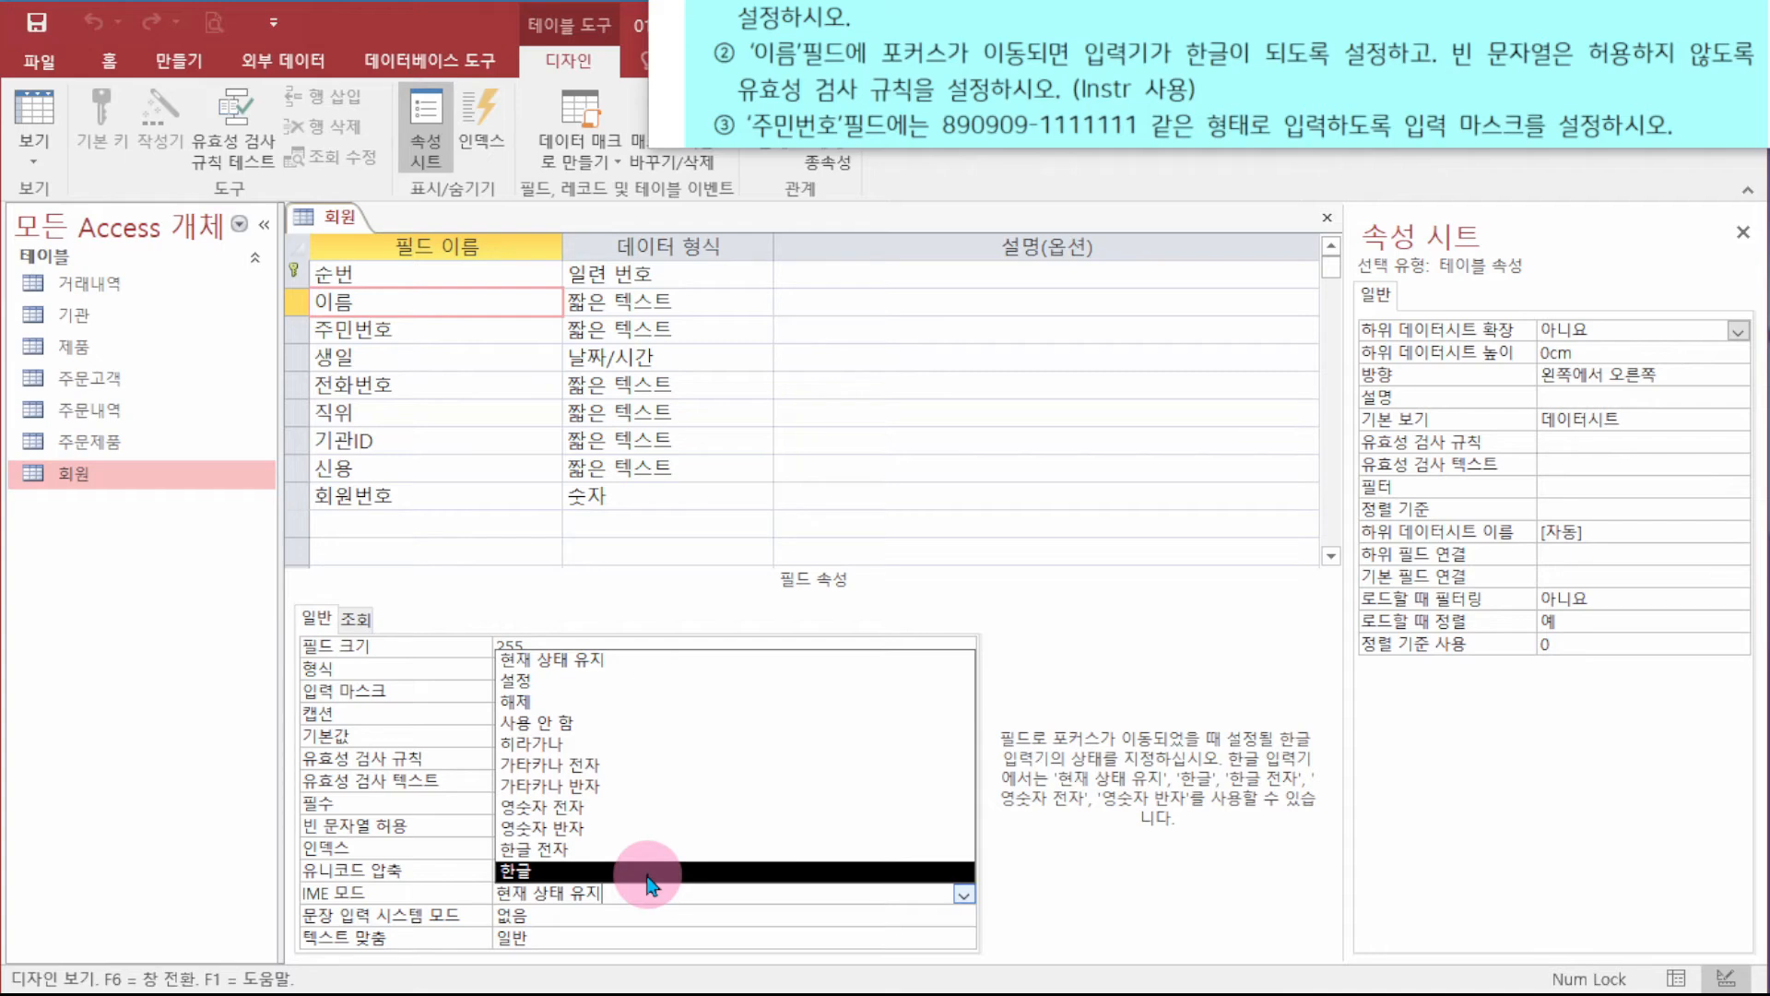
pyautogui.click(648, 871)
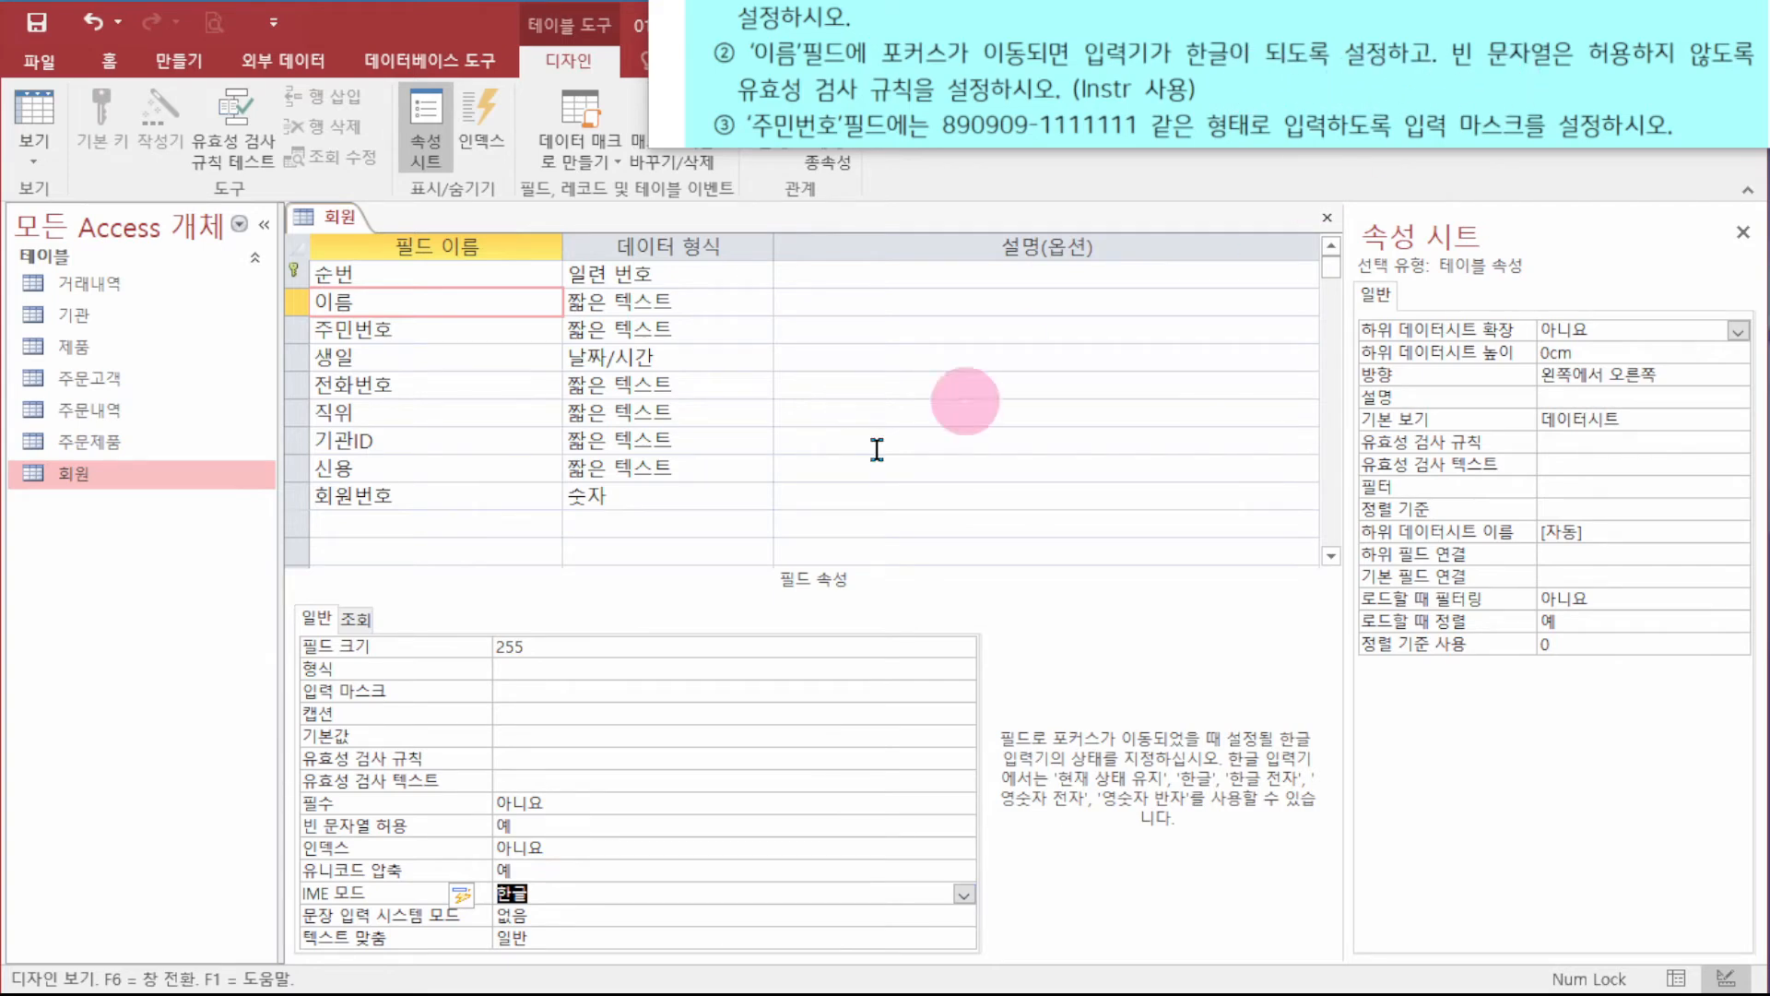
pyautogui.click(571, 738)
pyautogui.click(576, 757)
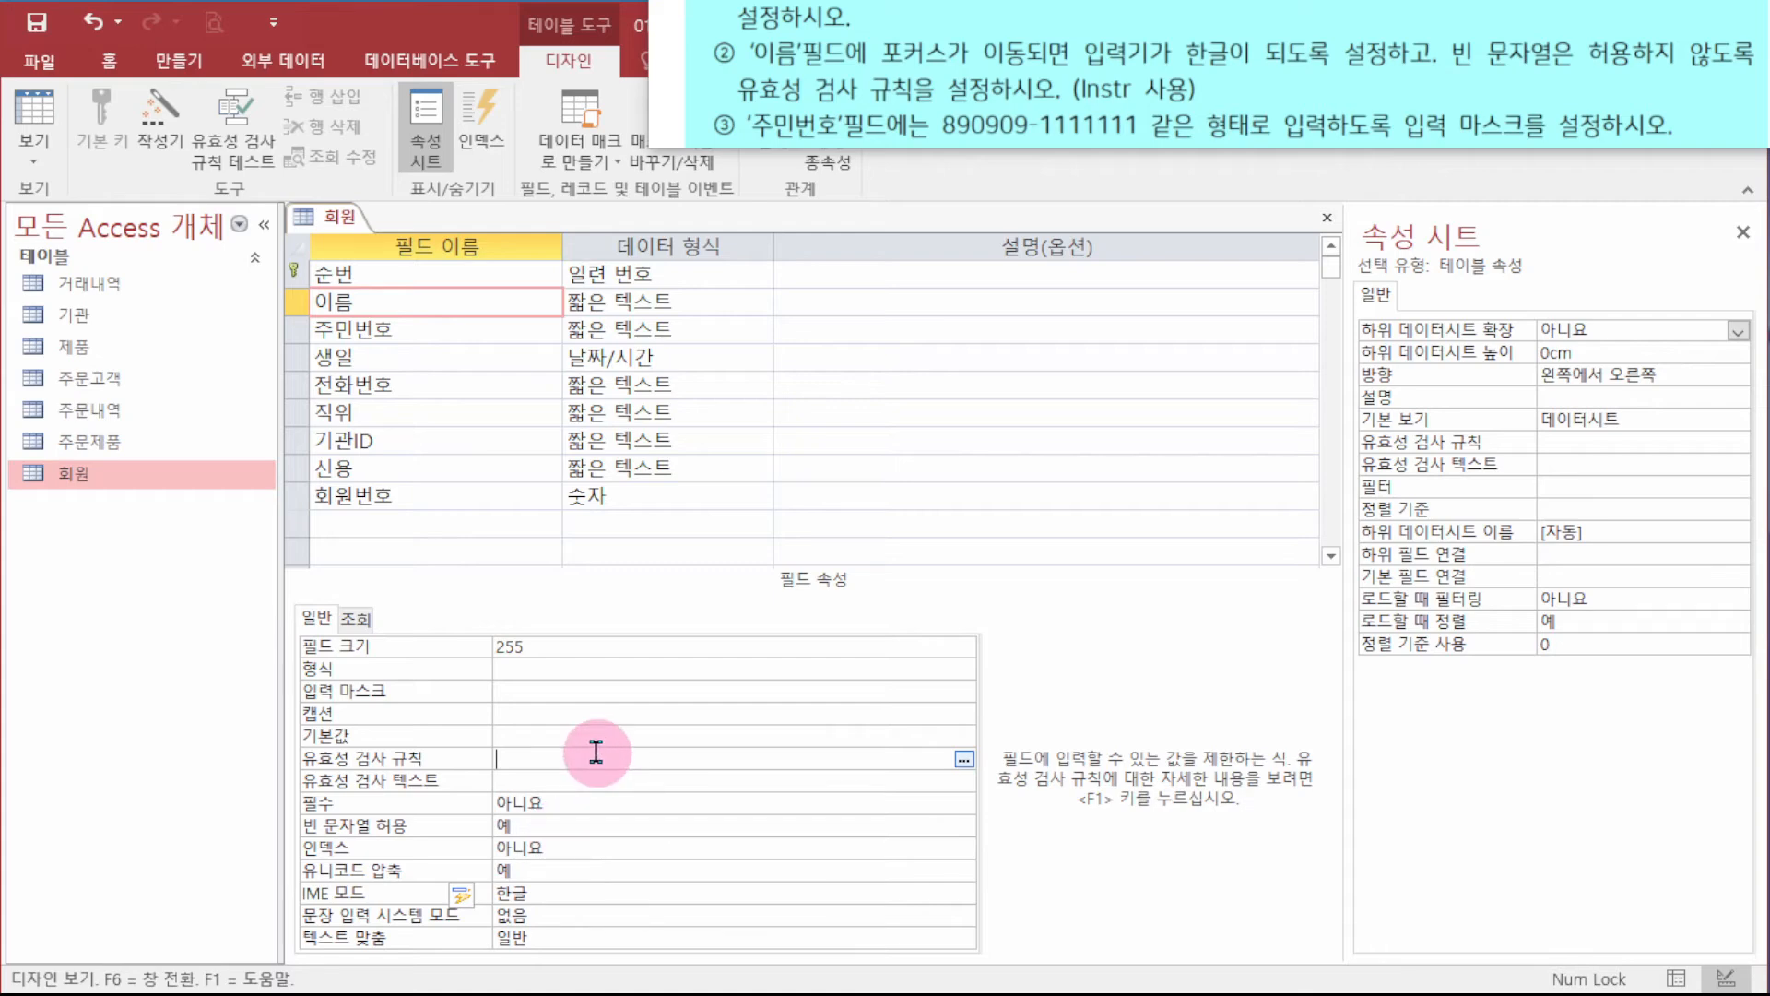
# - Enter InStr([이름]," ")=0 as the 이름 field's validation rule
pyautogui.write('instr')
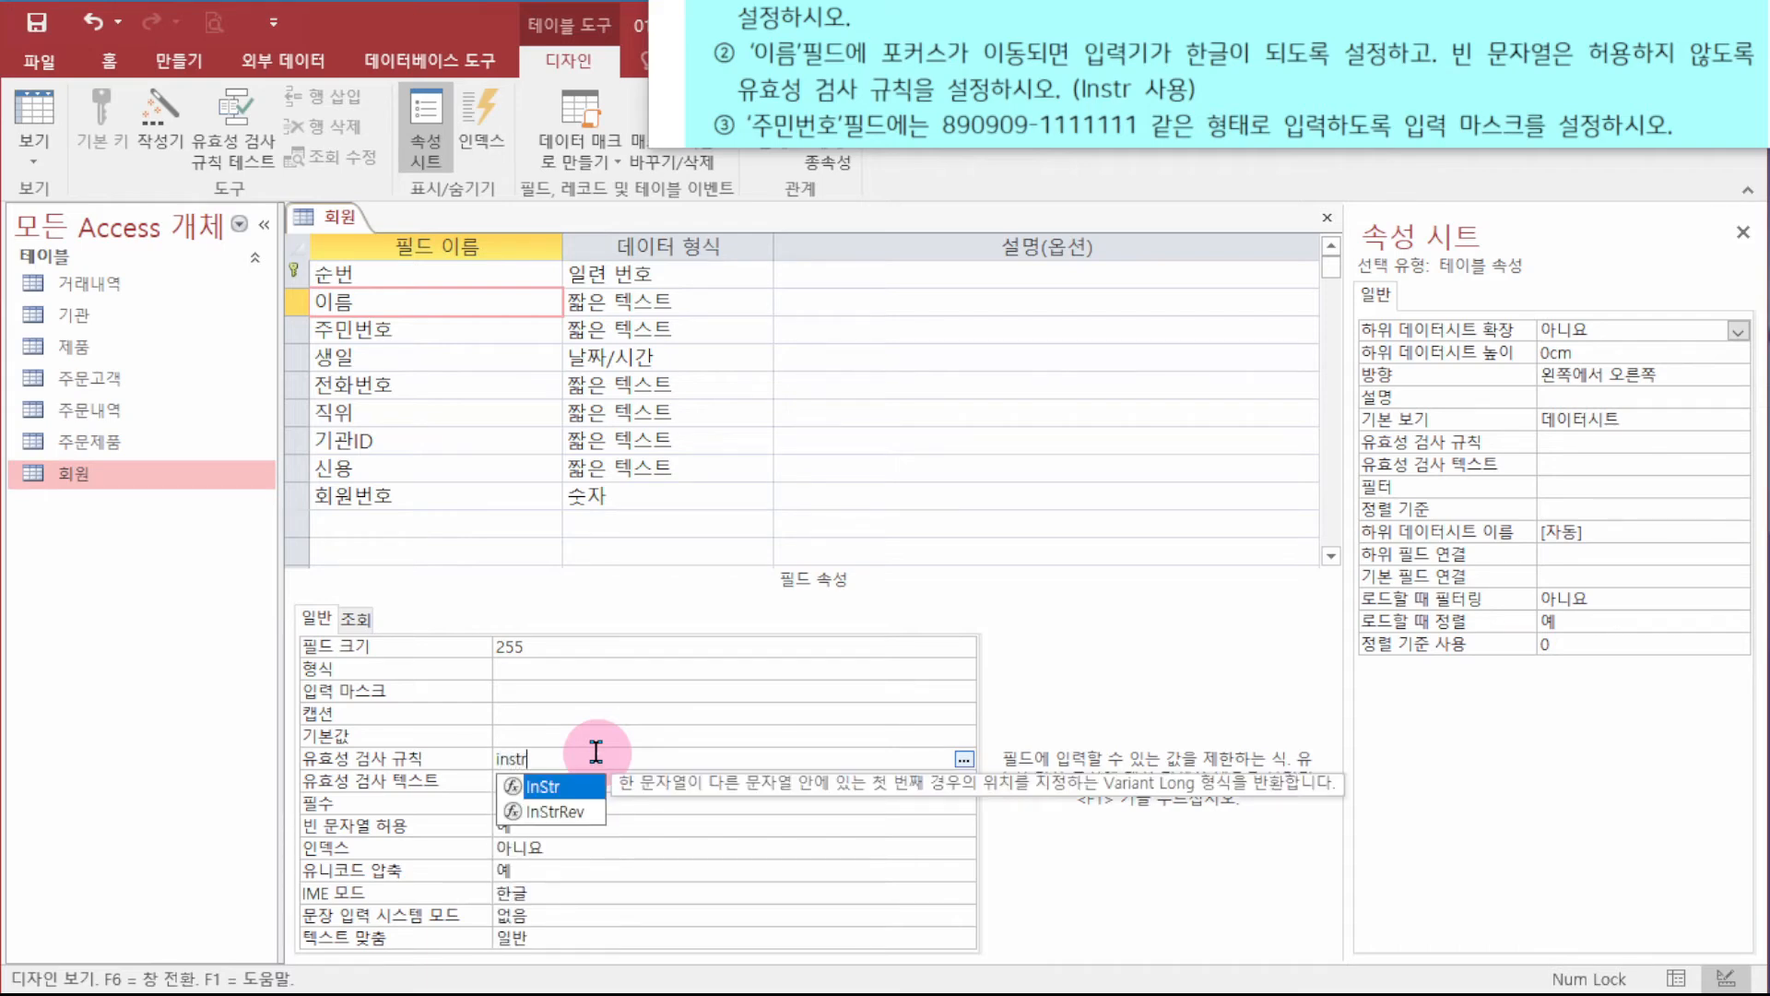
pyautogui.write('(')
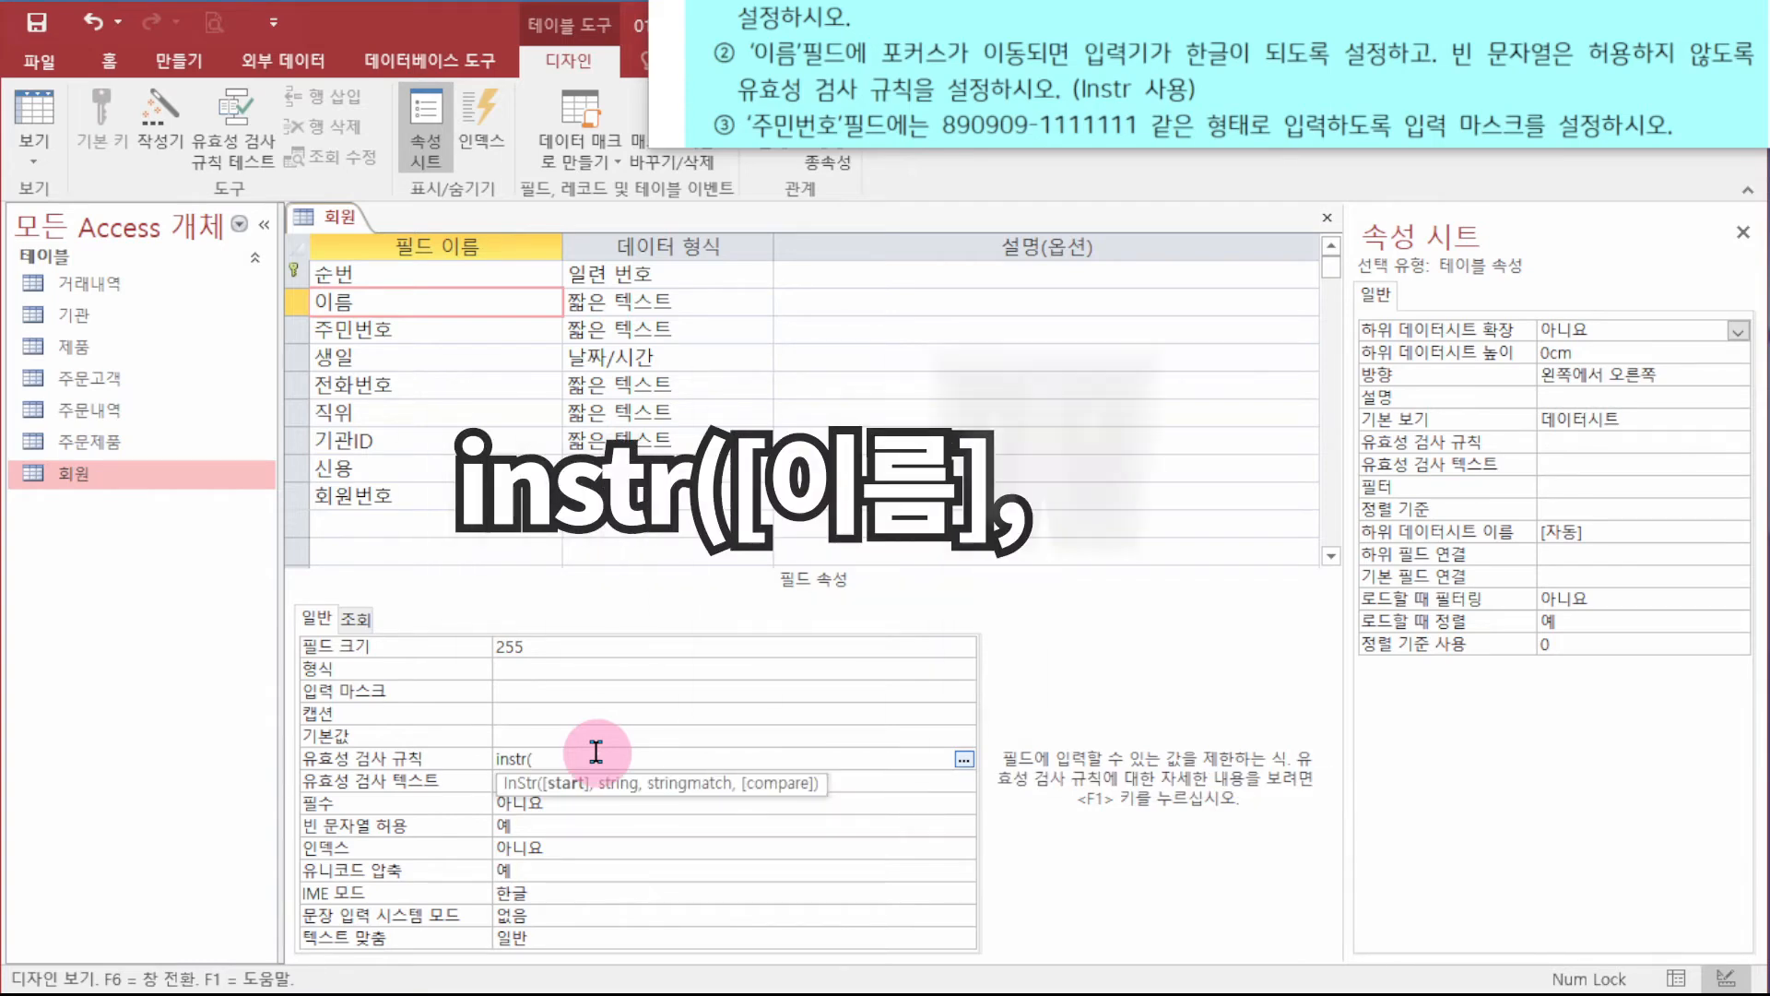
pyautogui.write('[dlfma')
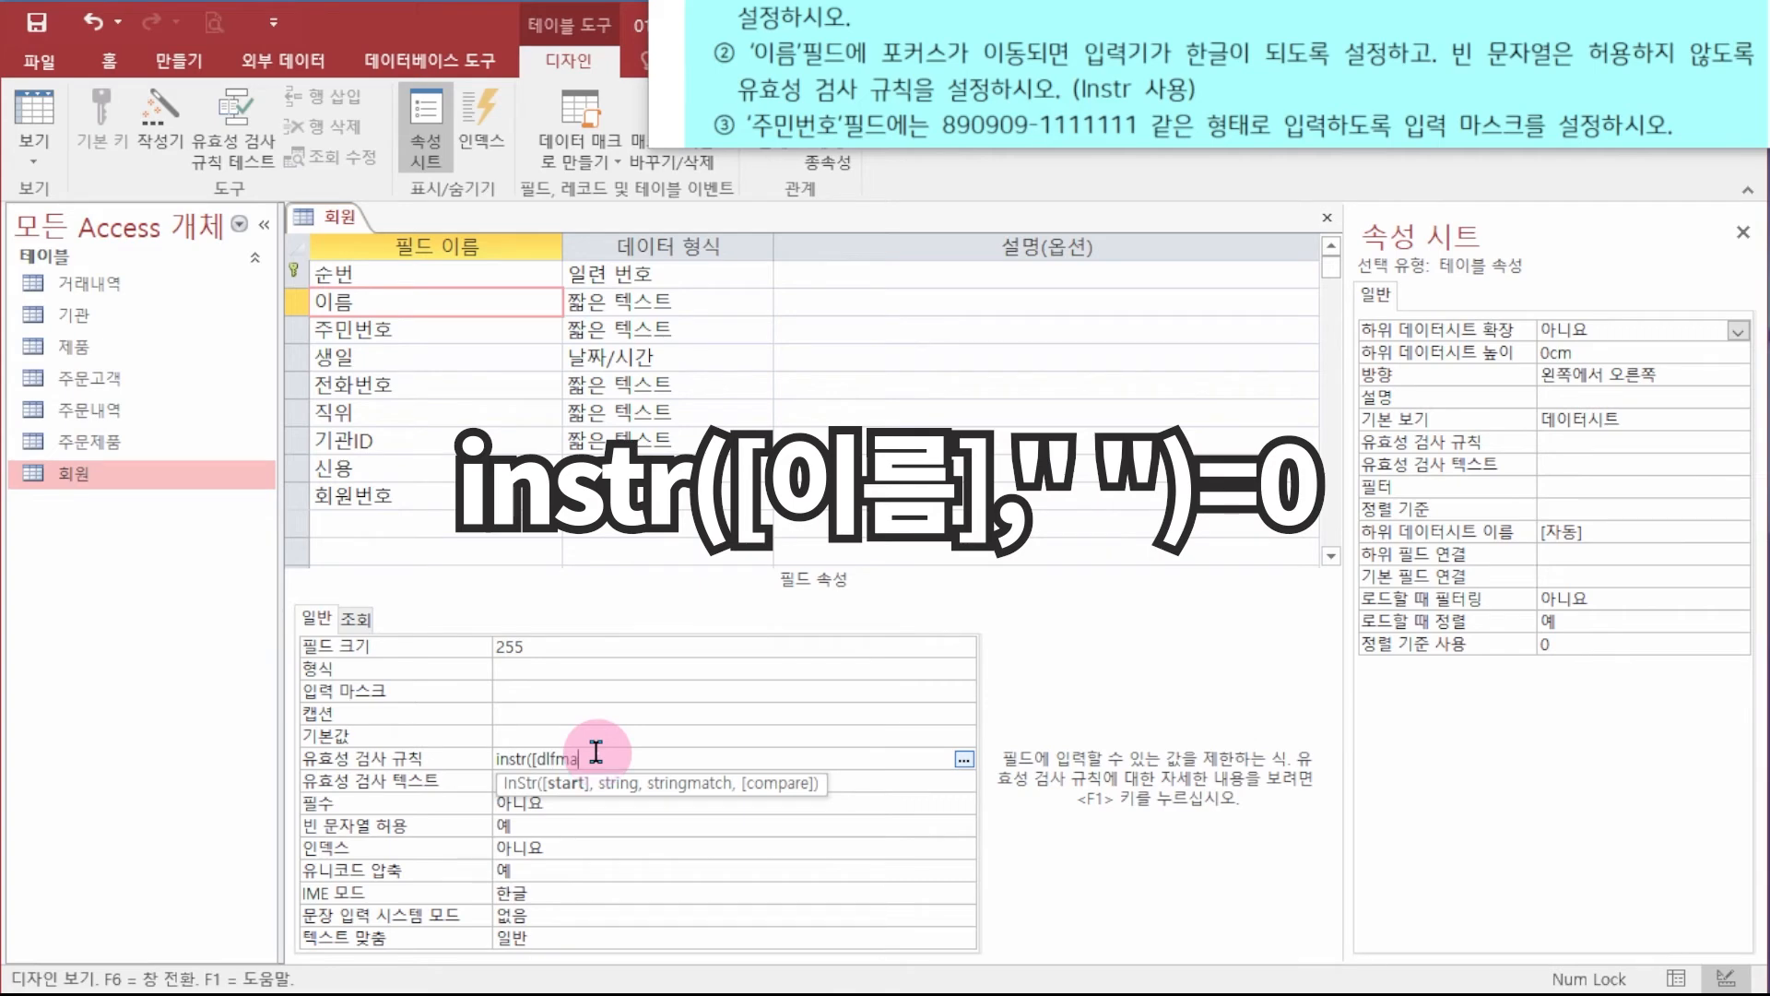
pyautogui.write('ㅇ이름],')
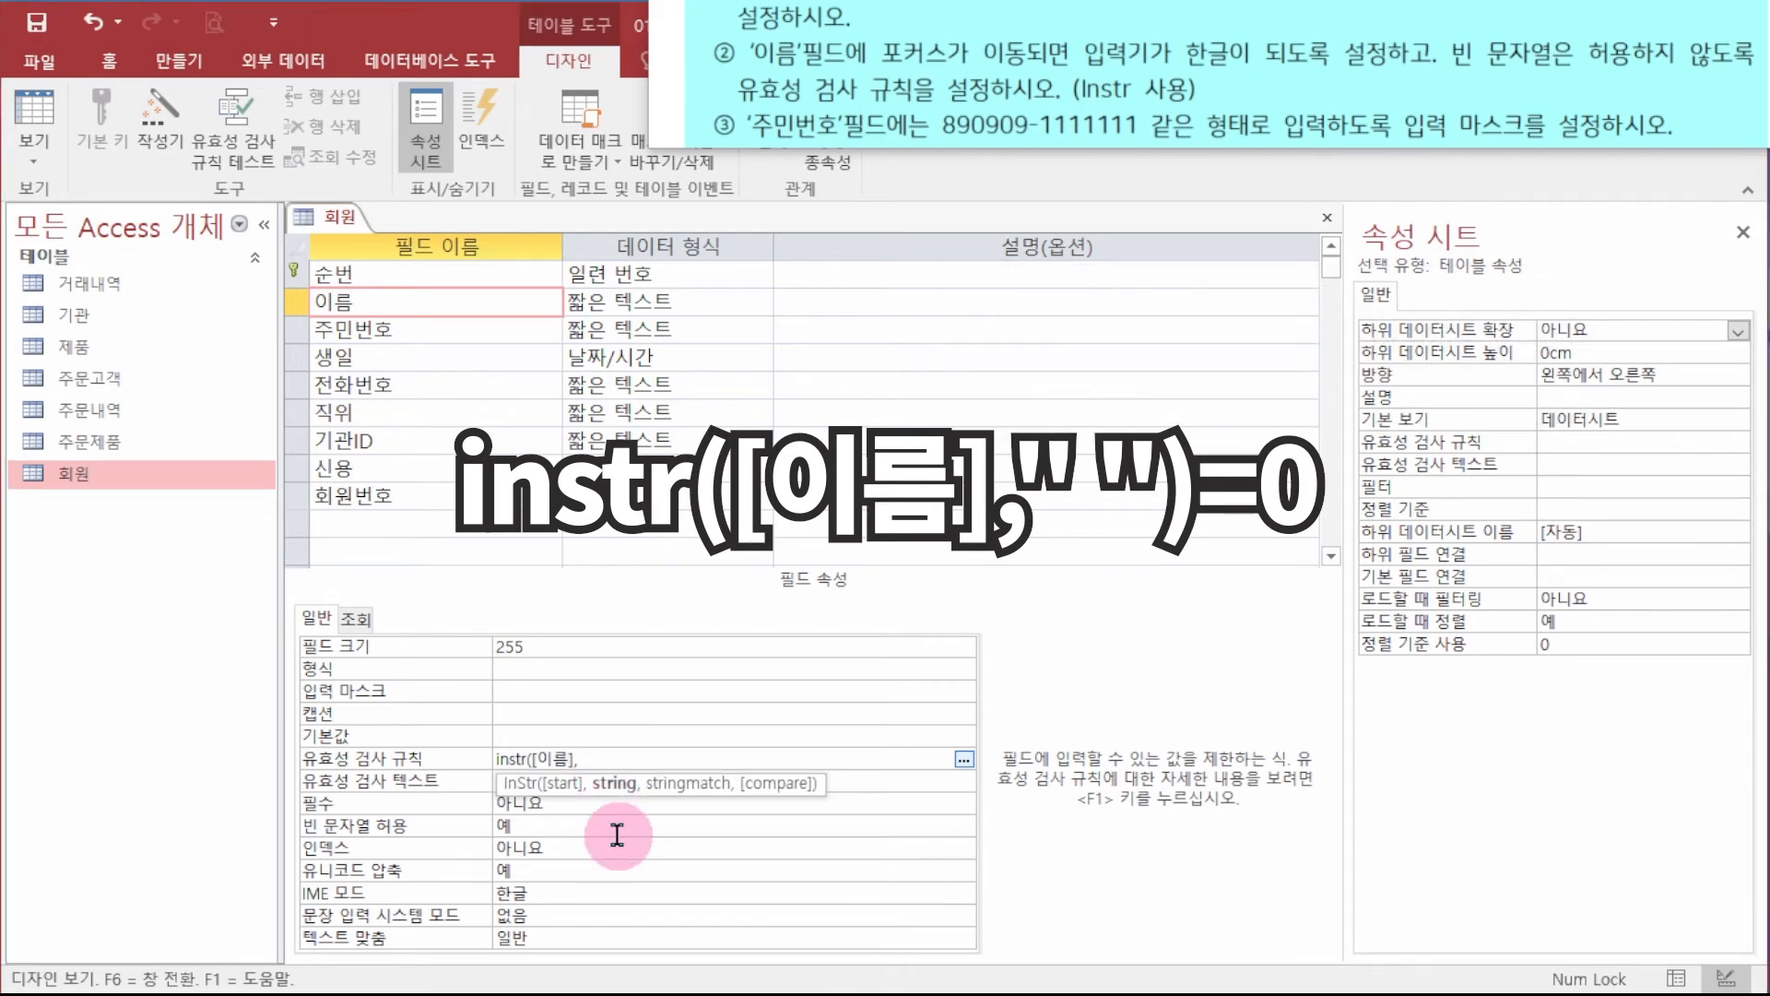
pyautogui.write('"')
pyautogui.press('Escape')
pyautogui.write('instr([이름]," "')
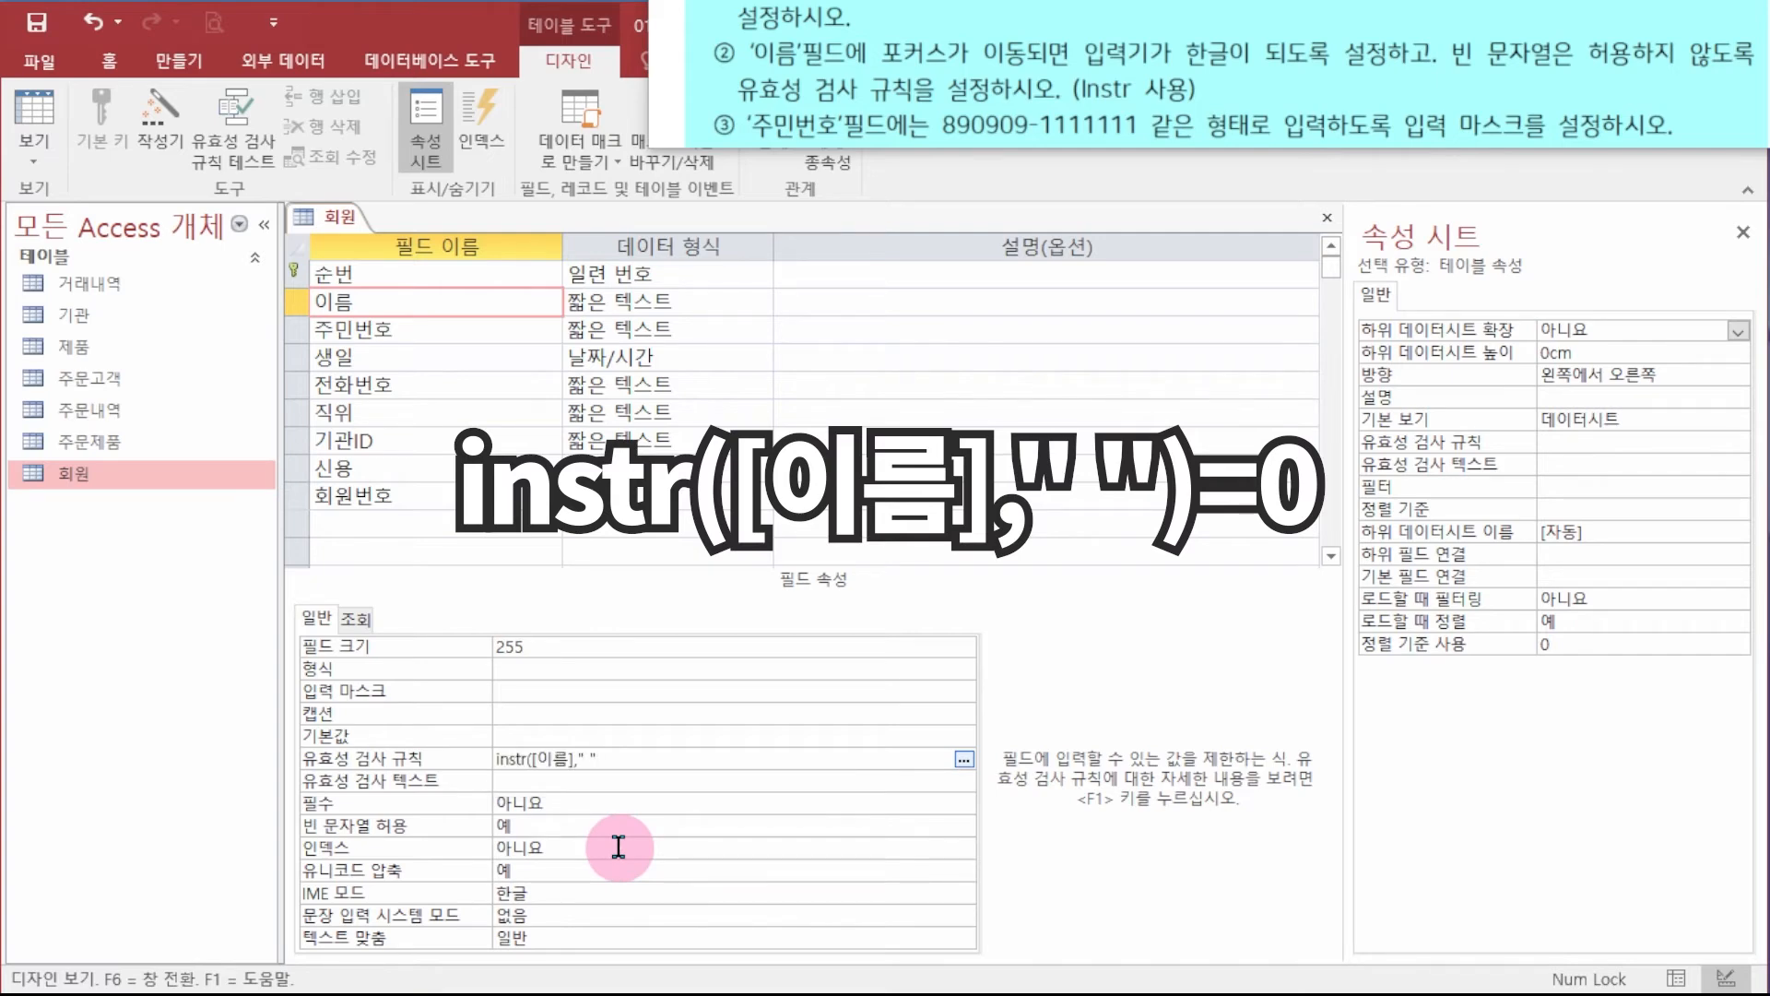
pyautogui.write(')')
pyautogui.press('Return')
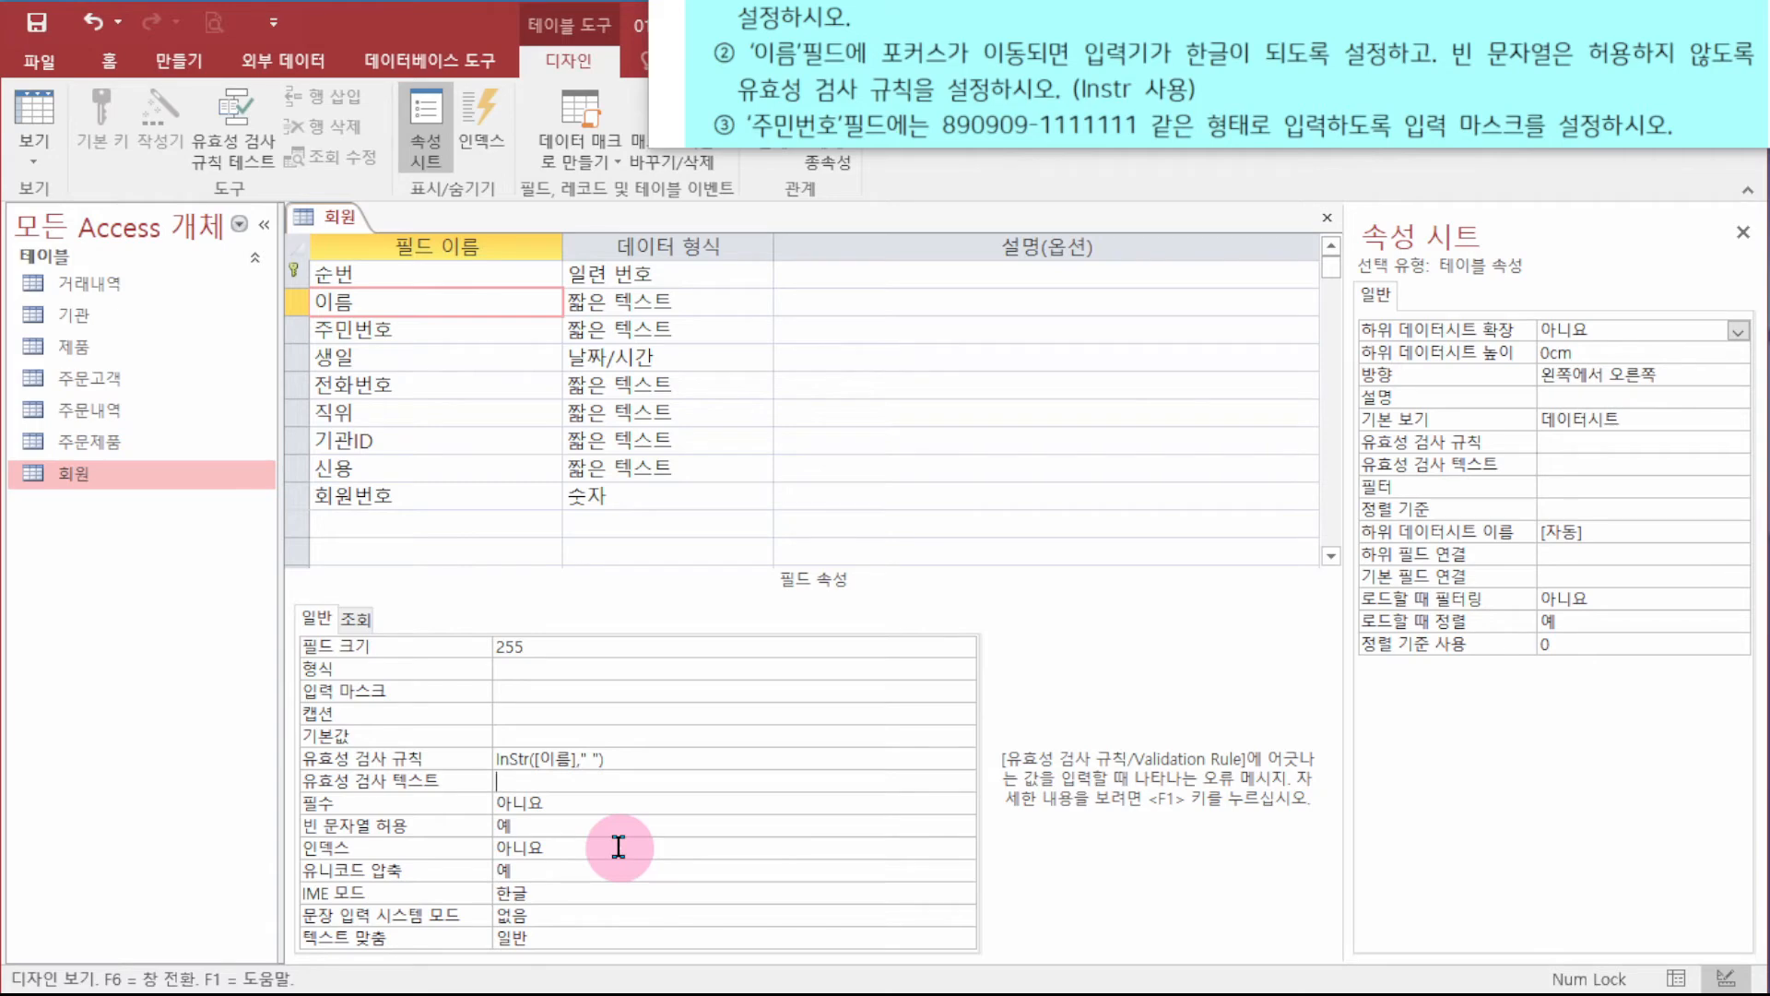
pyautogui.click(656, 758)
pyautogui.write('=0')
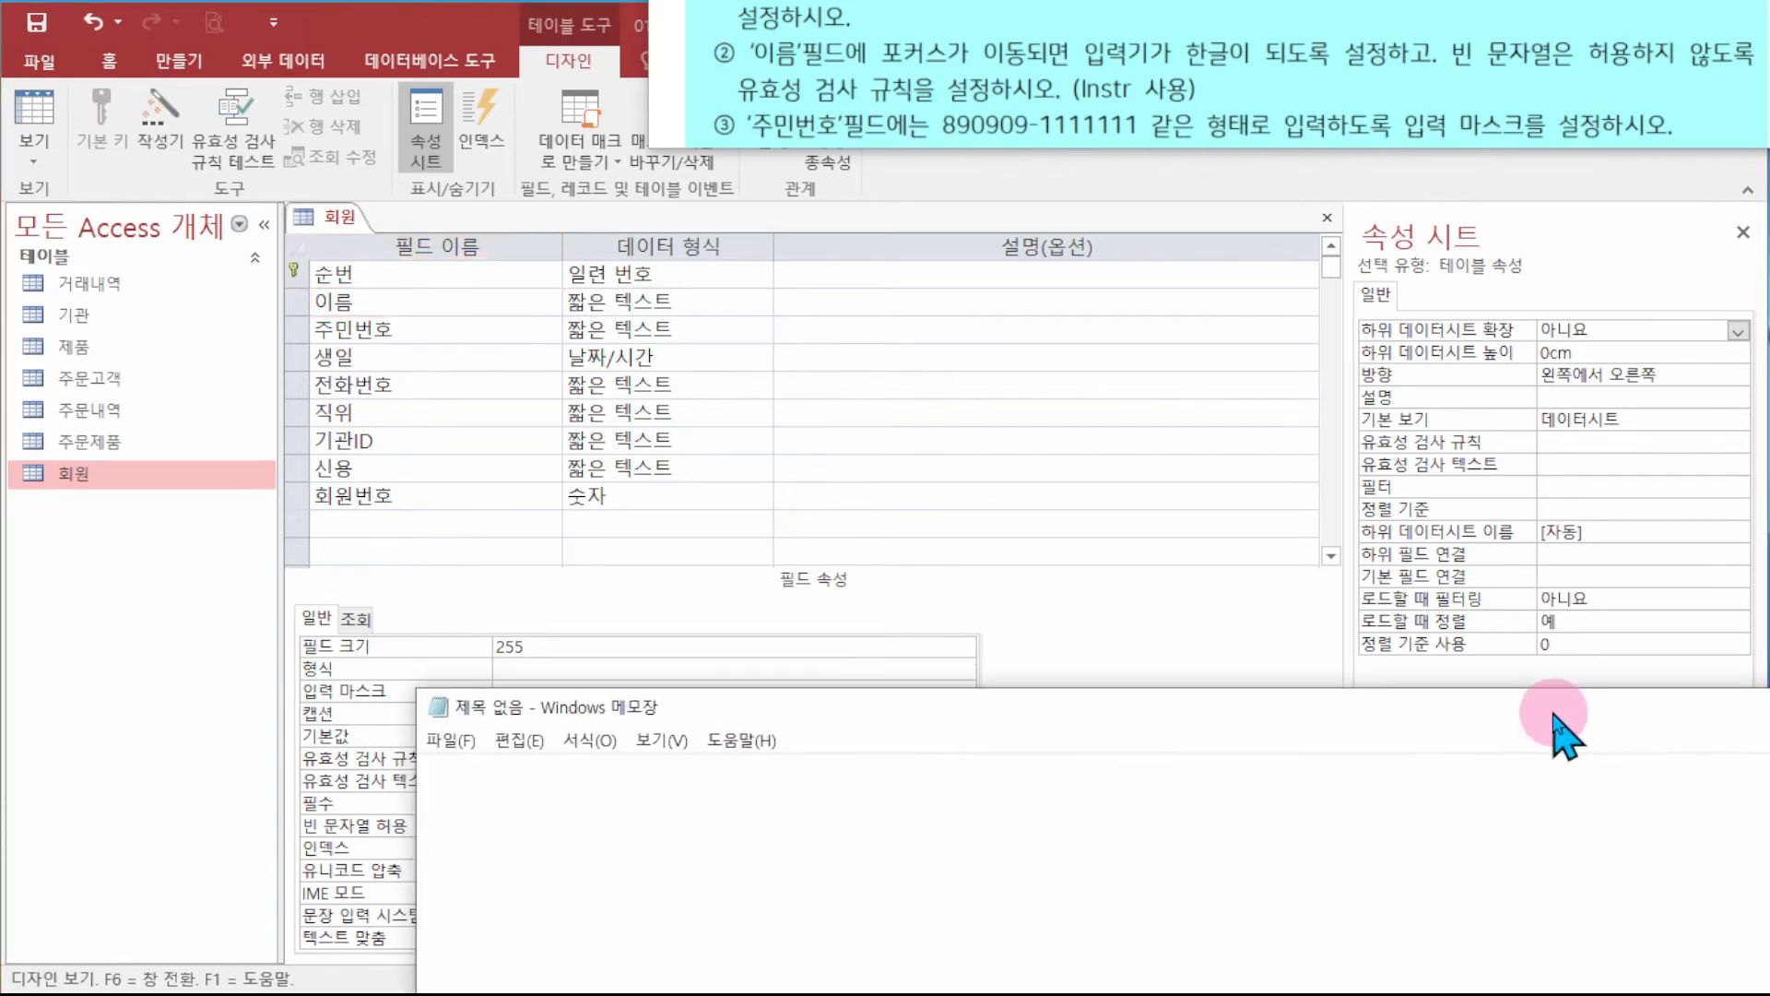
pyautogui.click(795, 876)
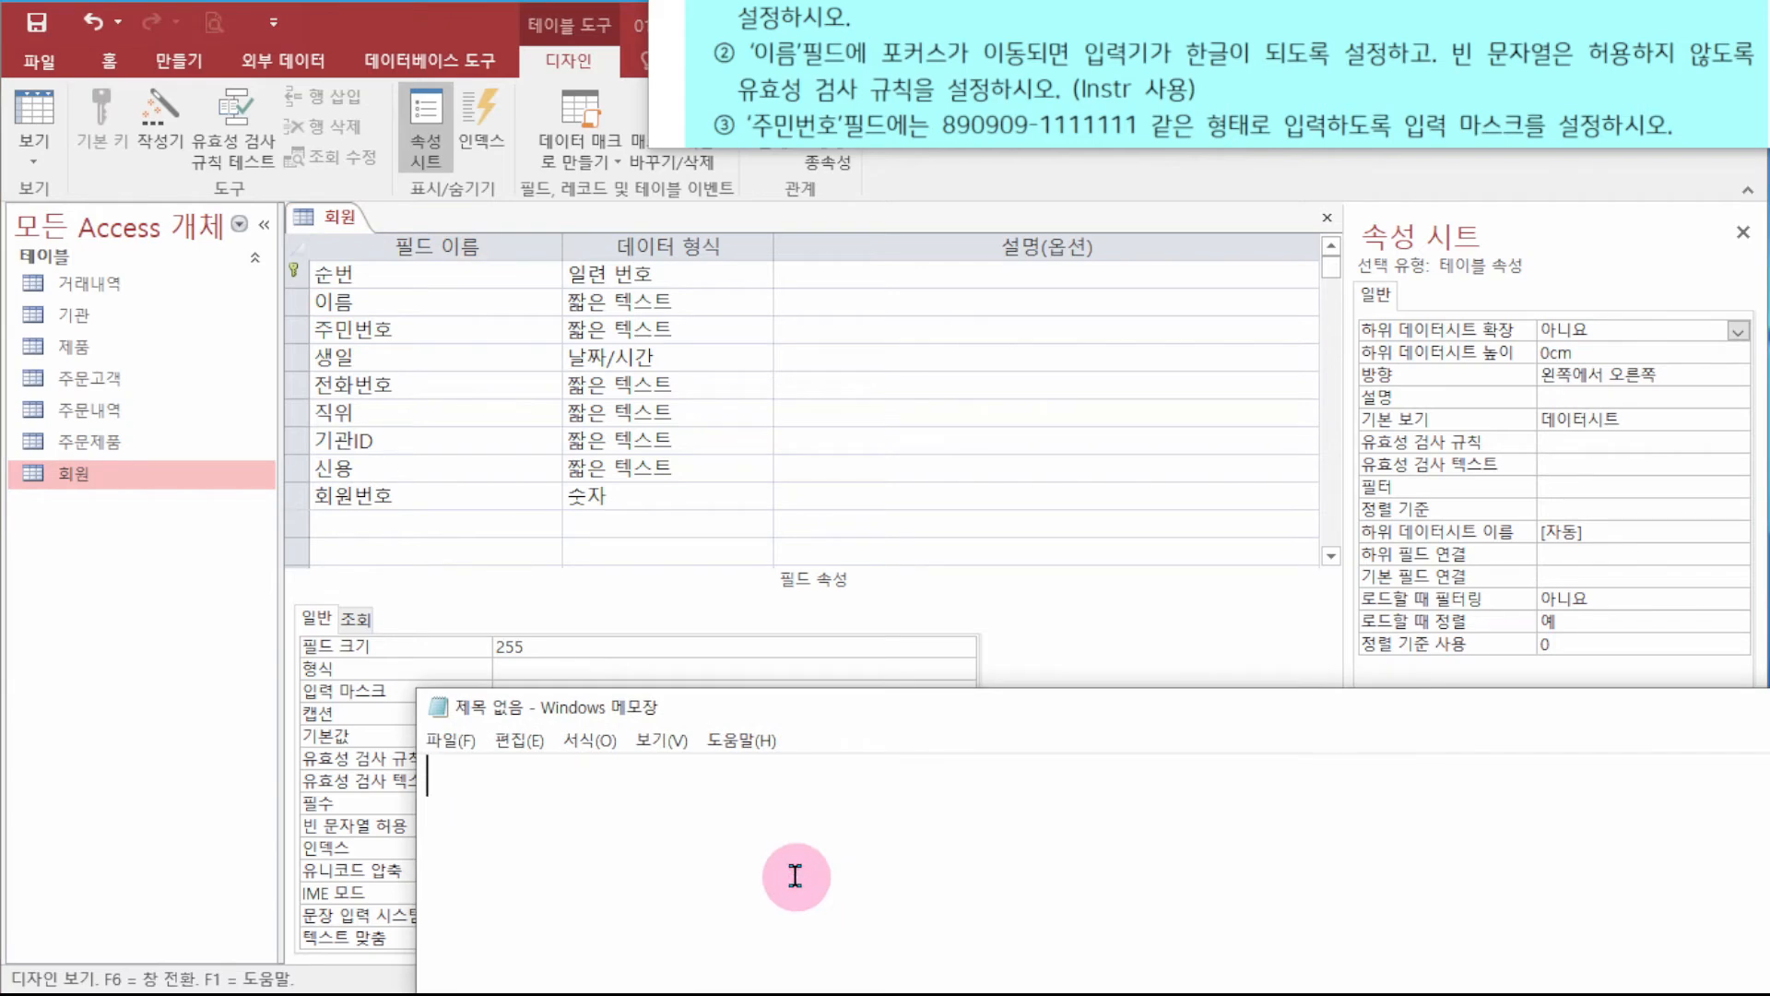
# - Write the Notepad examples '가 나다 = 2', '가나다 = 1' and '간나다 = 4'
pyautogui.write('가 ')
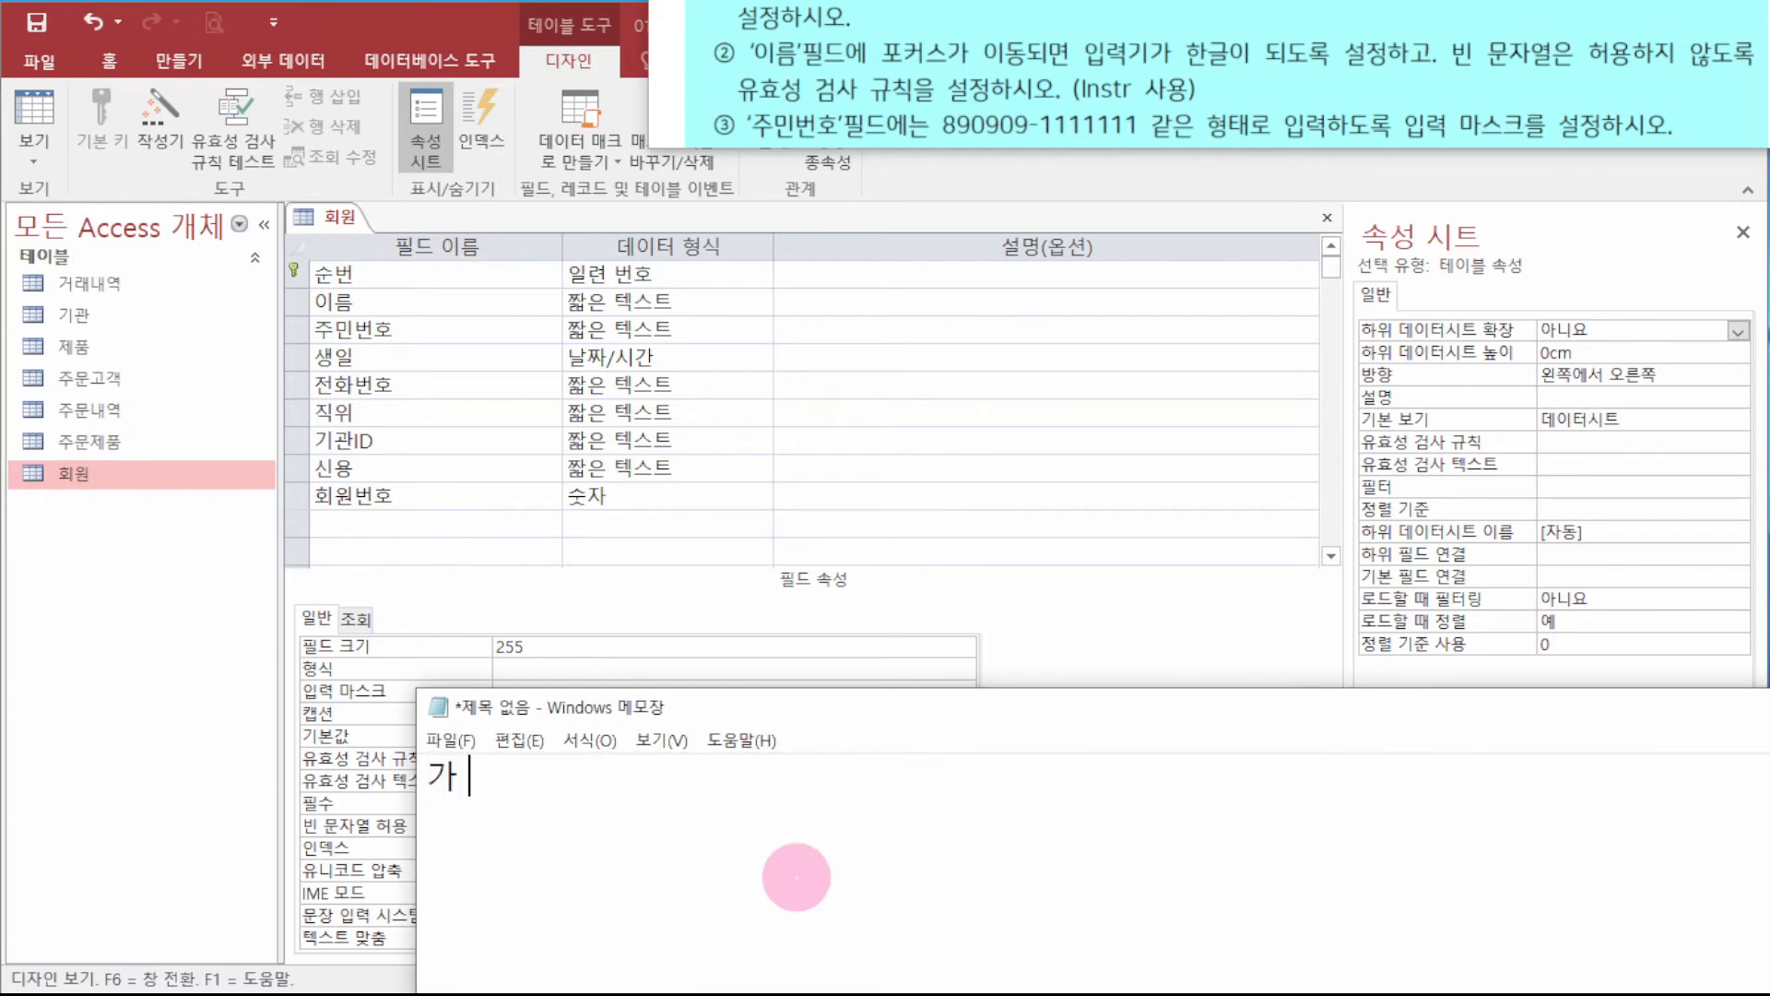
pyautogui.write('나다')
pyautogui.press('Left')
pyautogui.press('Left')
pyautogui.press('Left')
pyautogui.press('Left')
pyautogui.press('End')
pyautogui.write('= 2')
pyautogui.press('Return')
pyautogui.write('가나다')
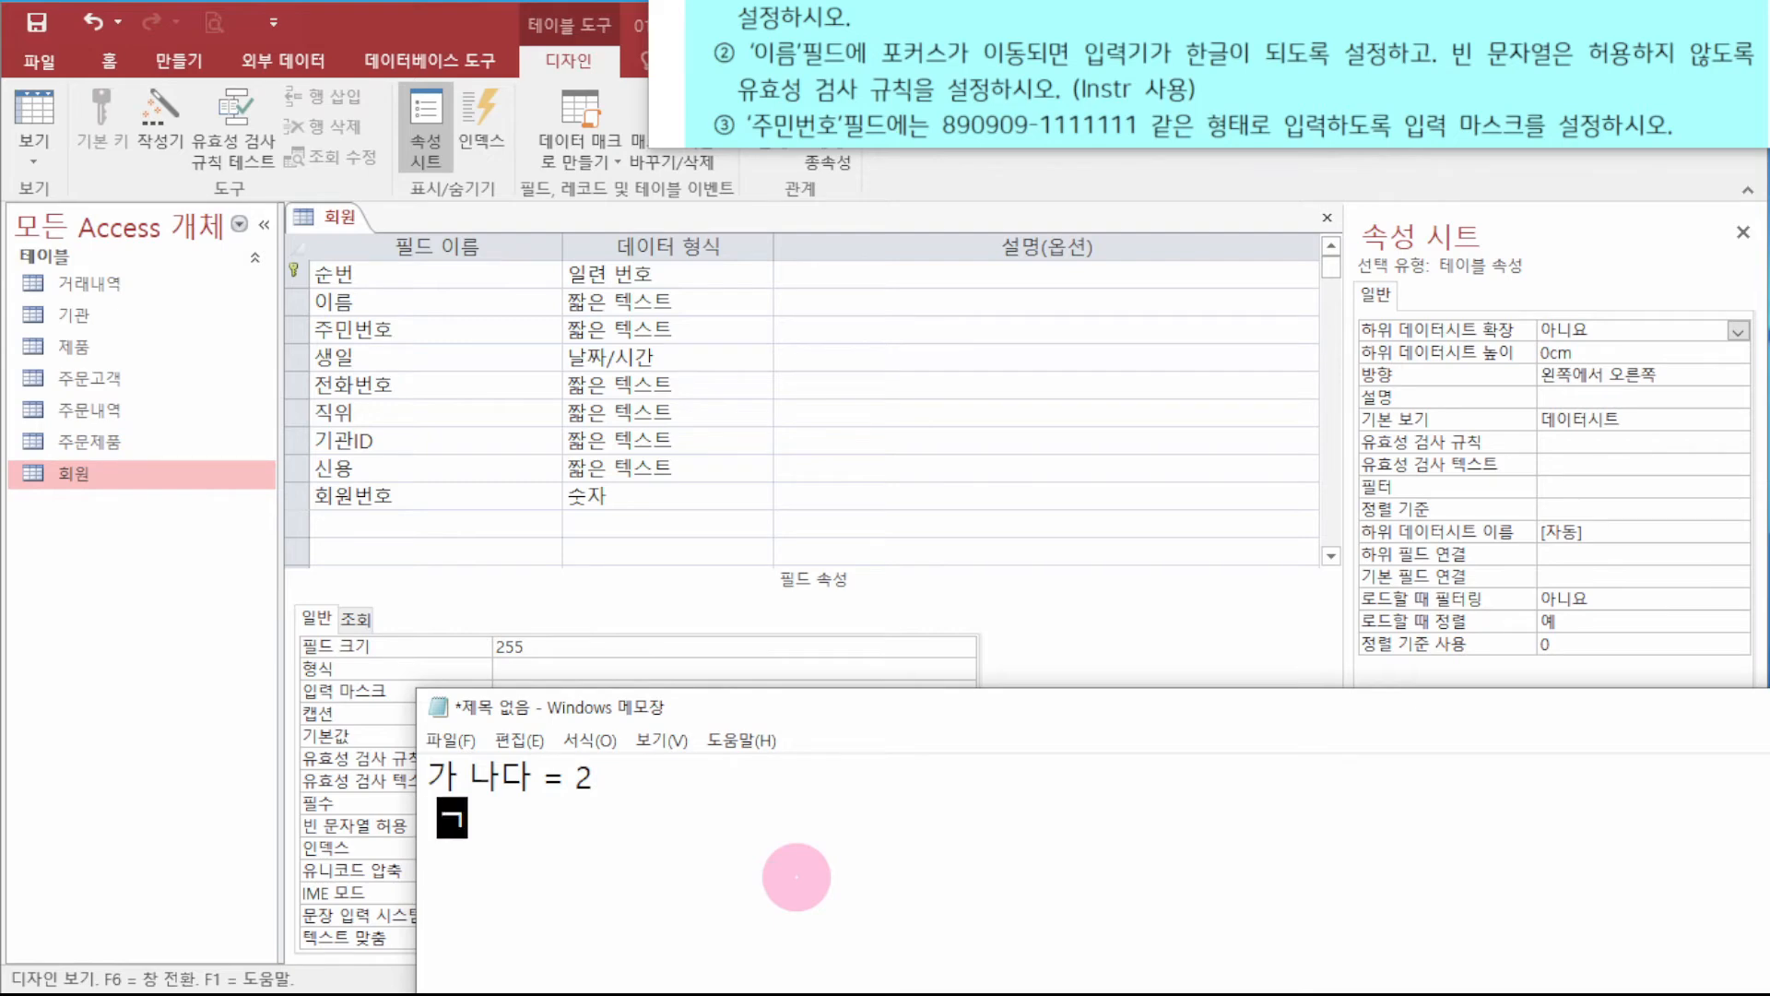
pyautogui.write(' = 1')
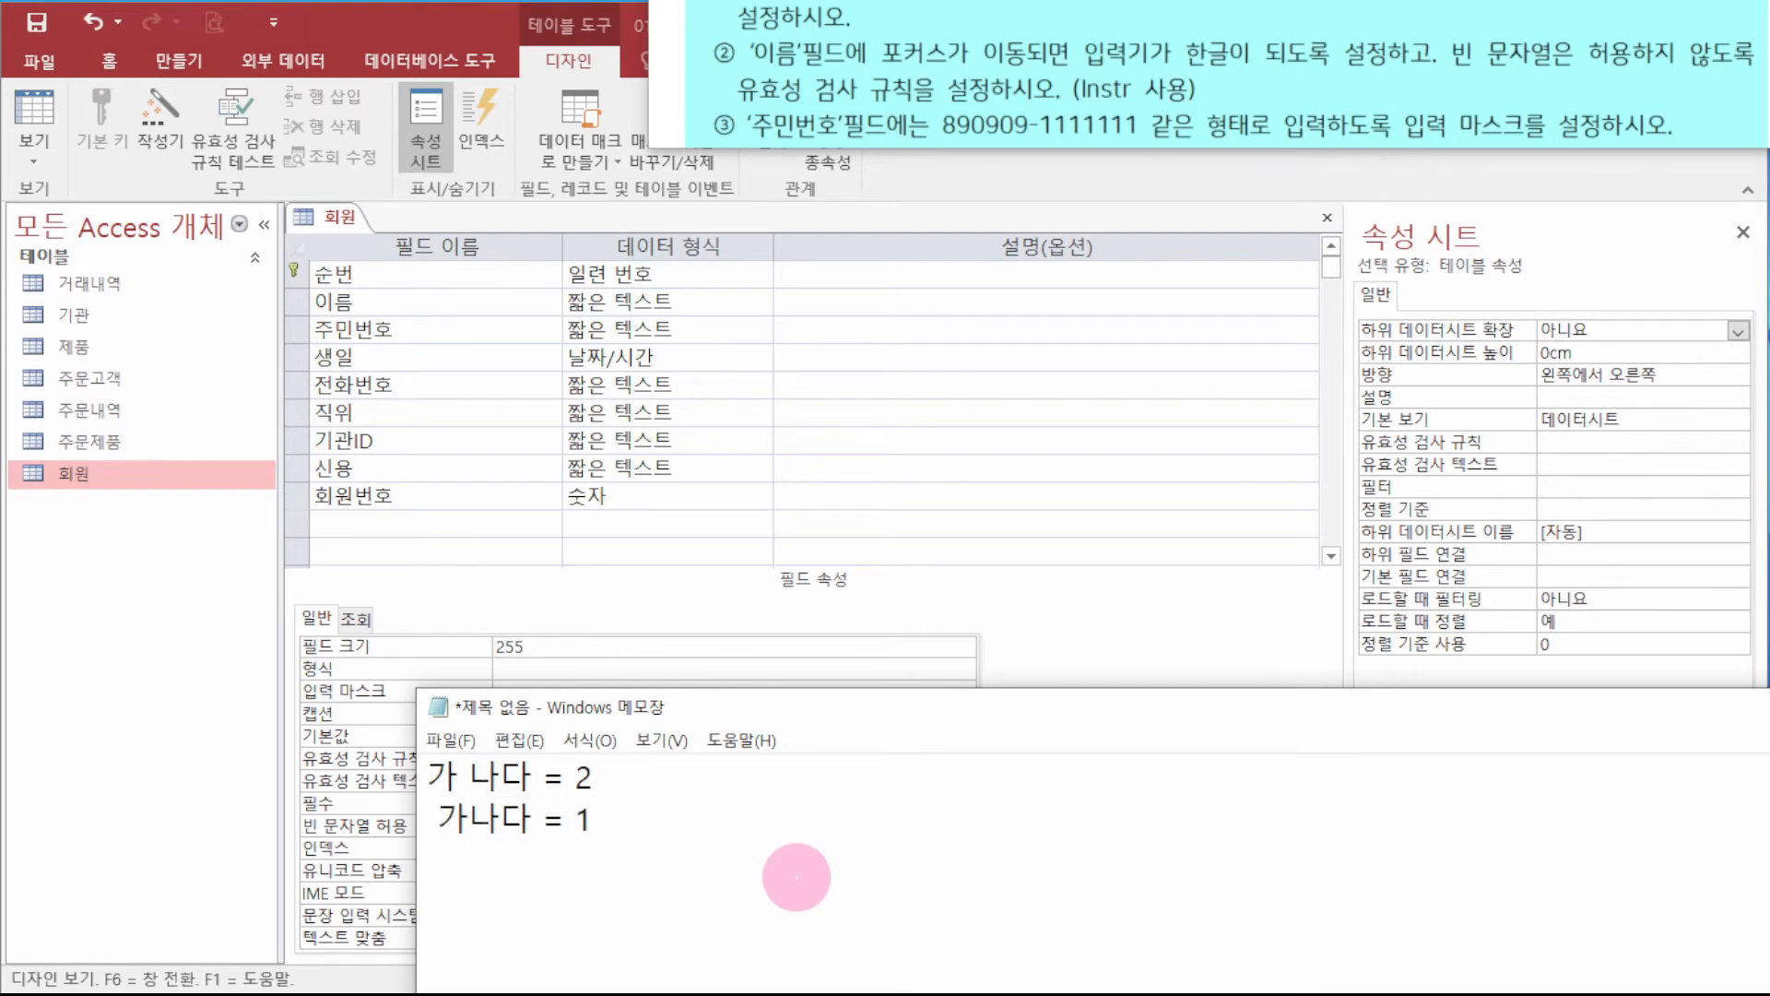
pyautogui.press('Return')
pyautogui.write('간나다 -')
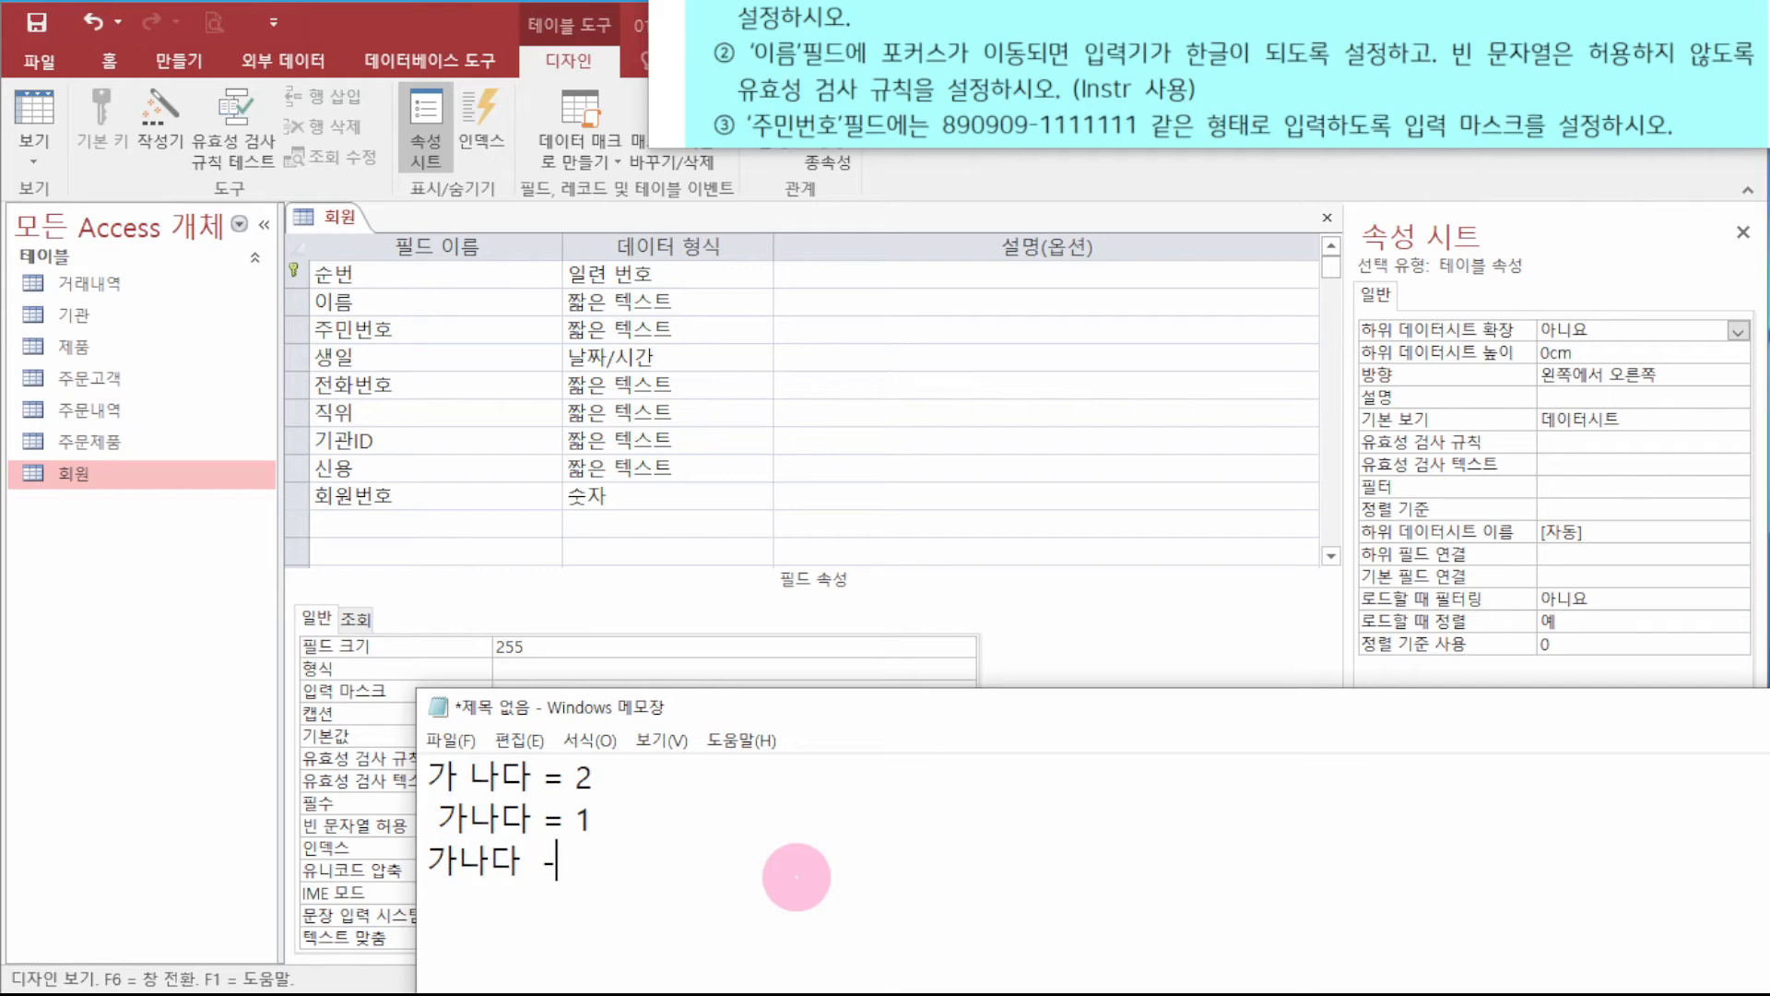
pyautogui.press('BackSpace')
pyautogui.write('=')
pyautogui.press('Left')
pyautogui.press('Left')
pyautogui.press('End')
pyautogui.write('4')
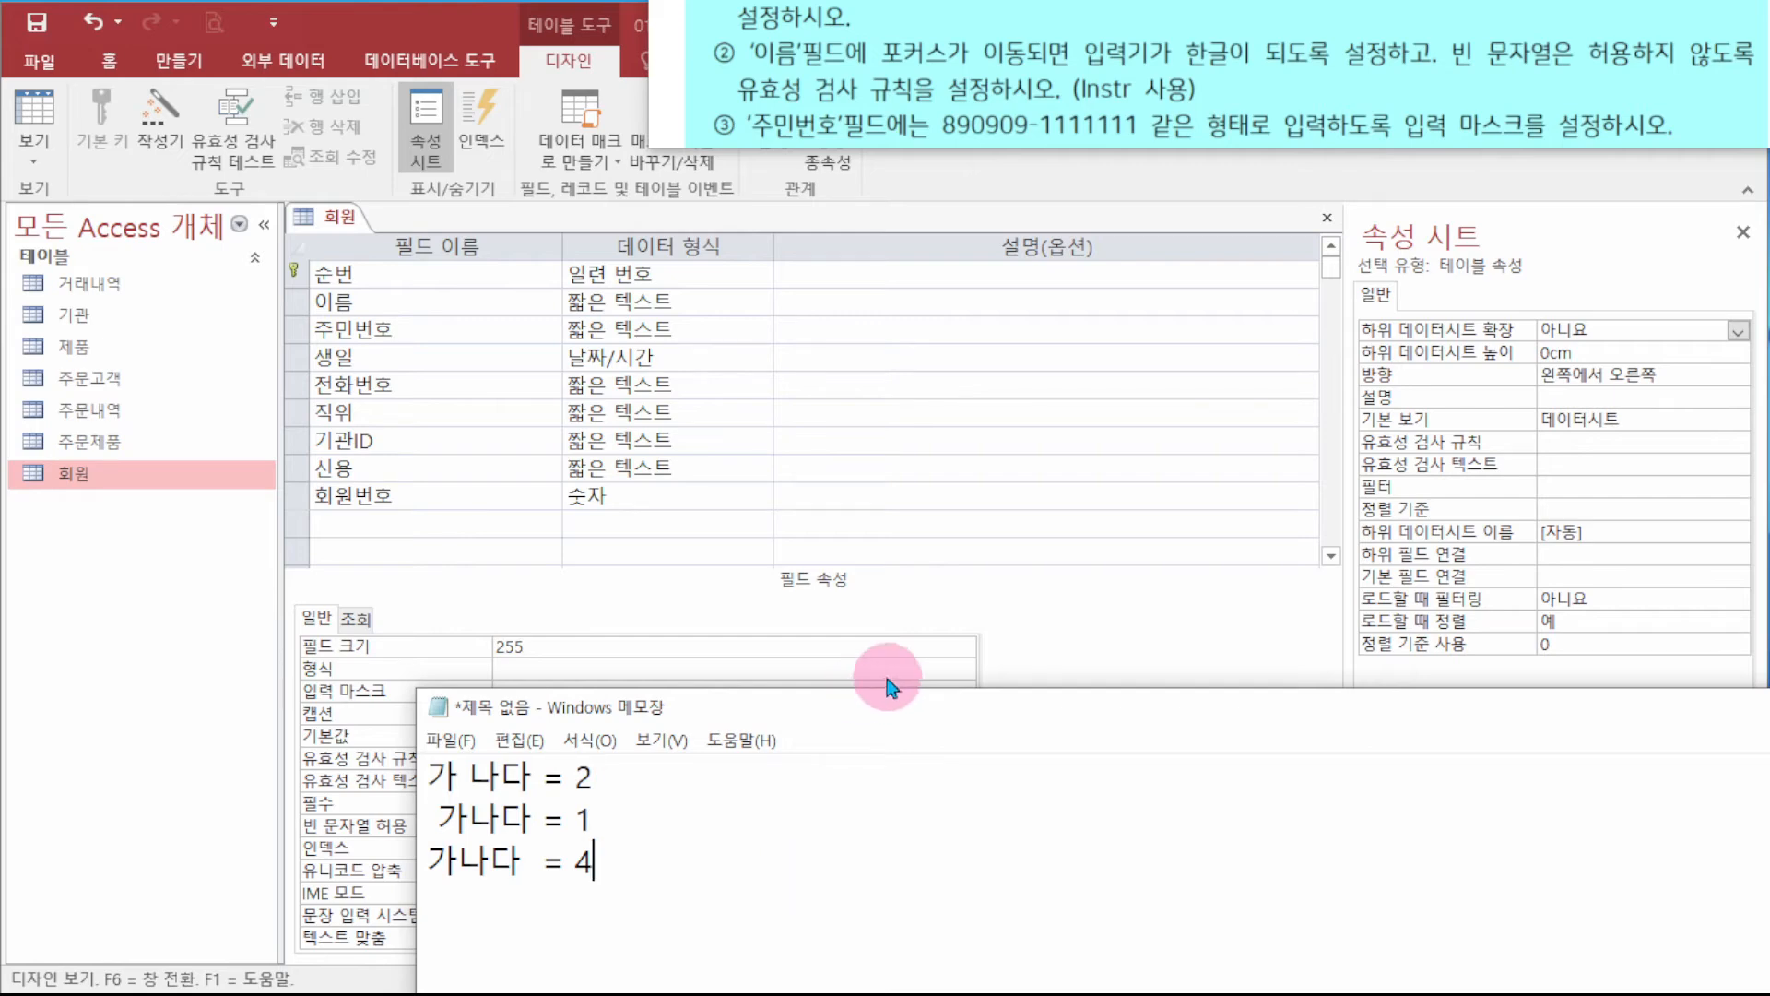
pyautogui.moveTo(908, 710); pyautogui.dragTo(1769, 659)
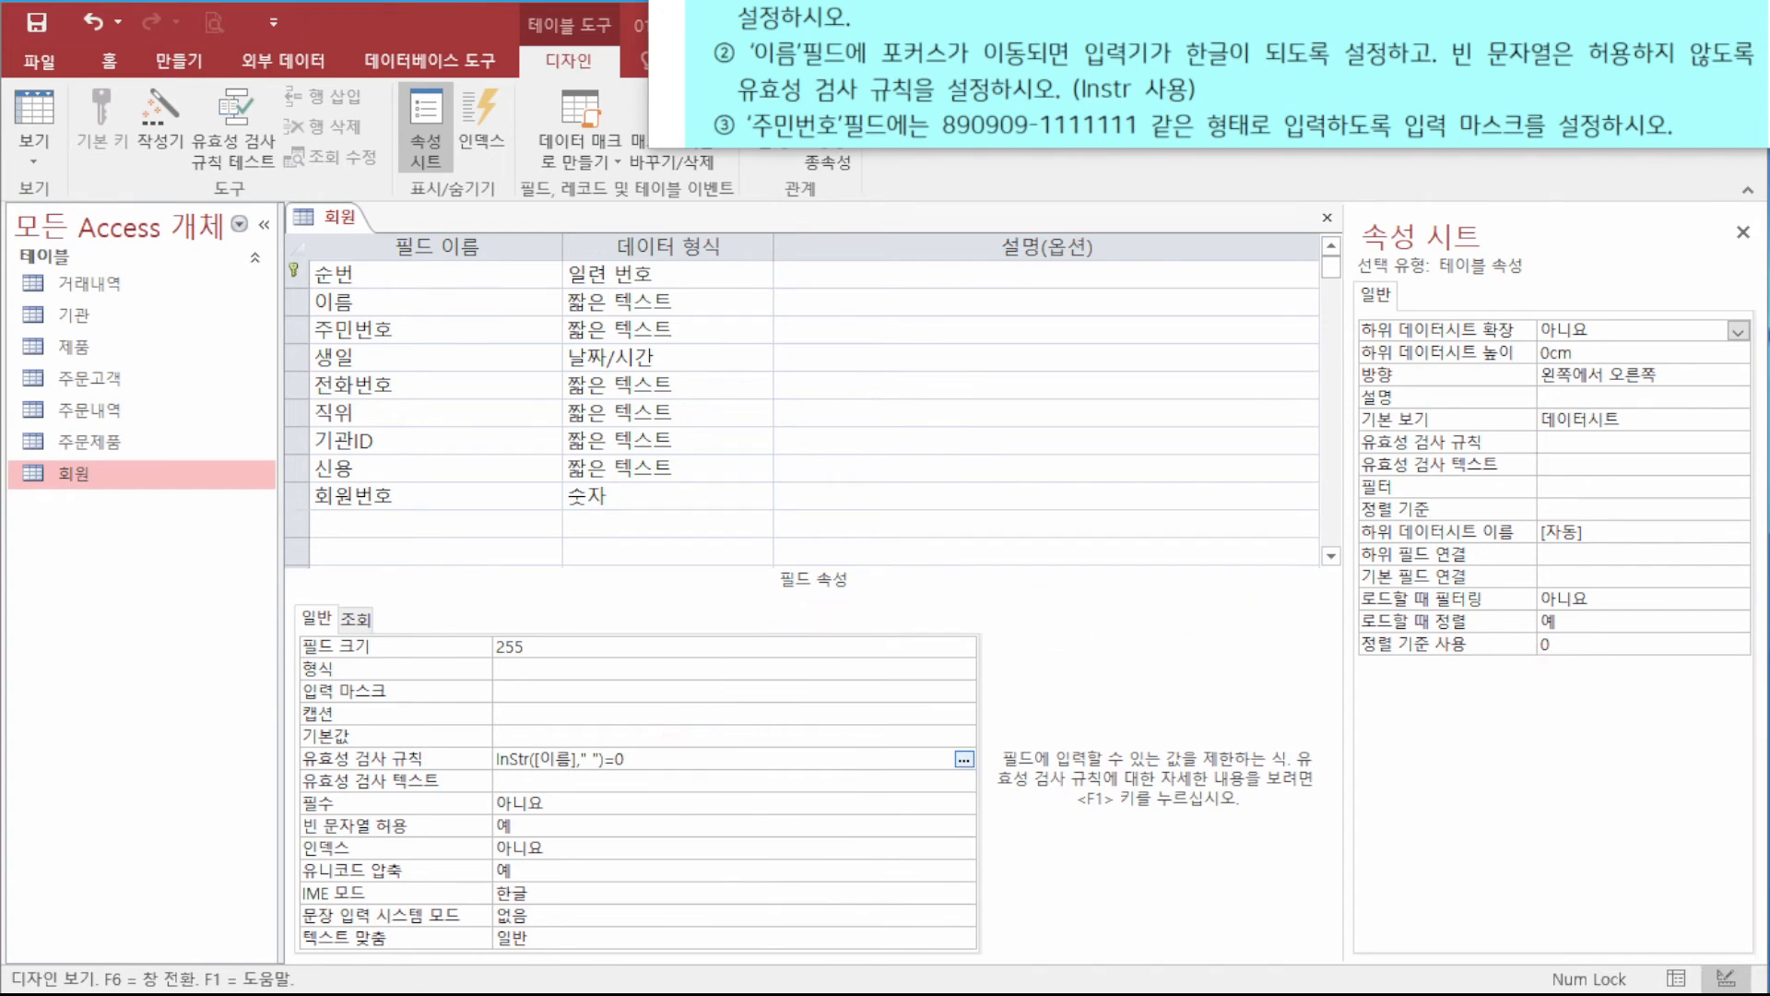
# - Save and close the 회원 table design, then open it in Datasheet view
pyautogui.rightClick(329, 224)
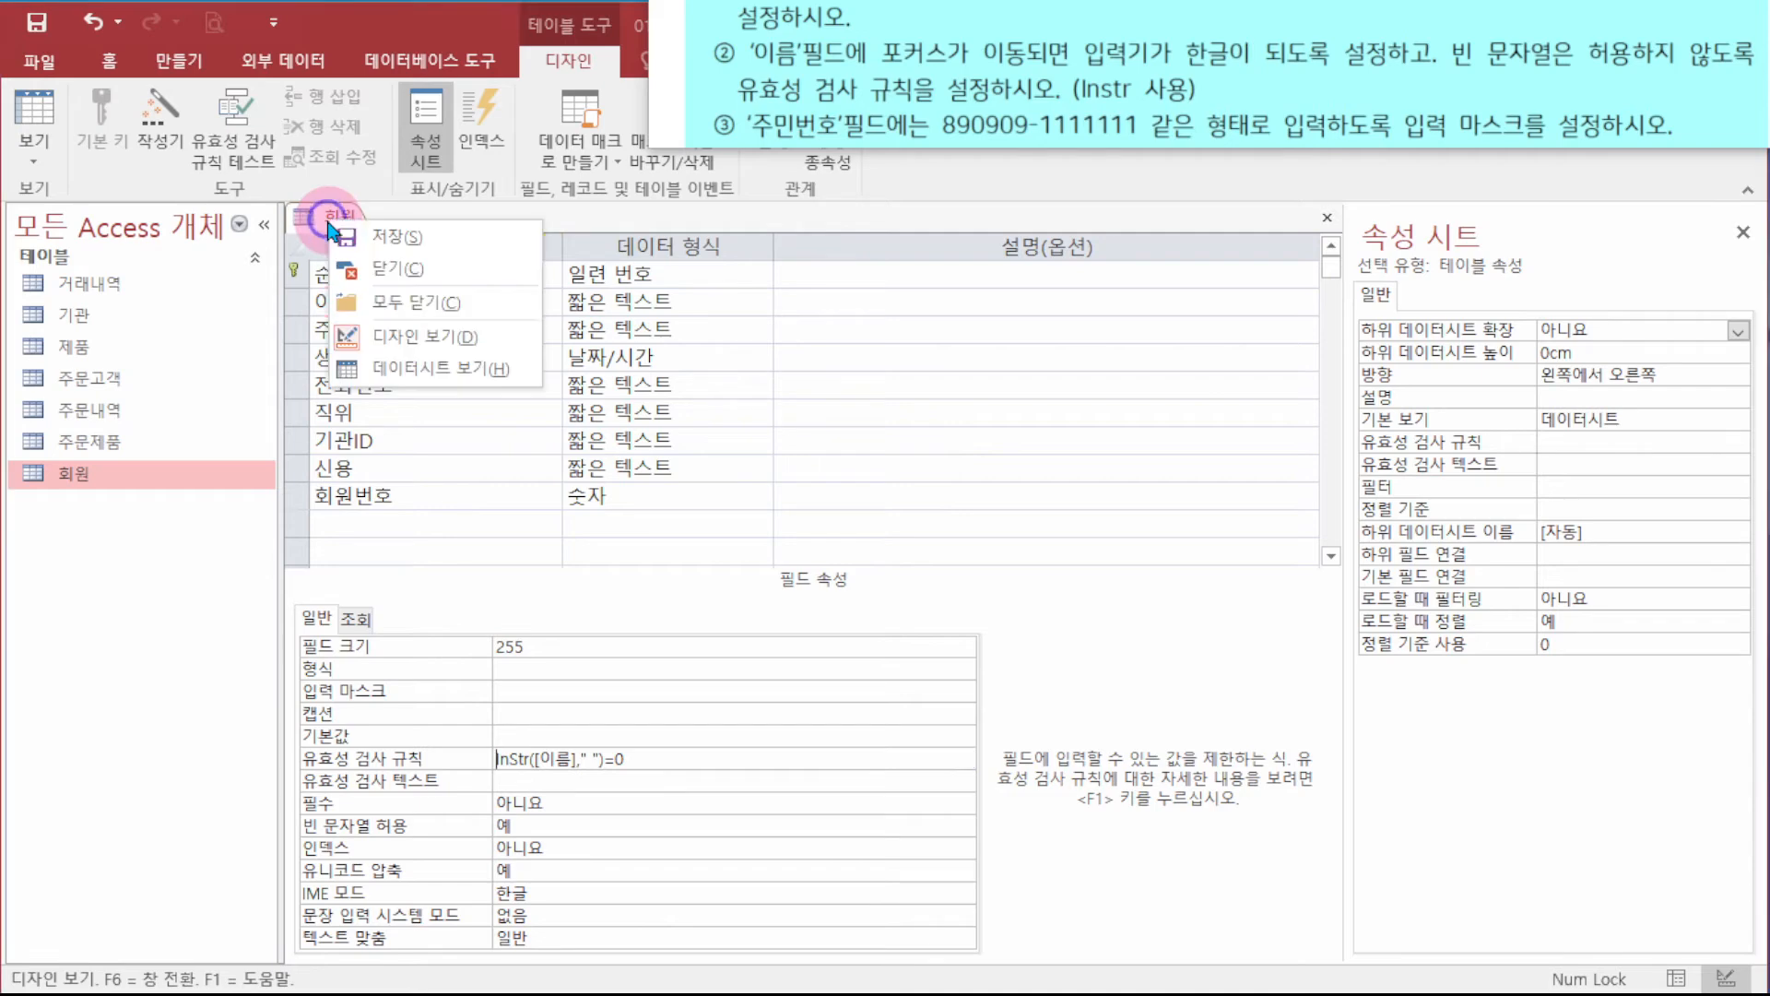
pyautogui.click(380, 237)
pyautogui.click(1019, 314)
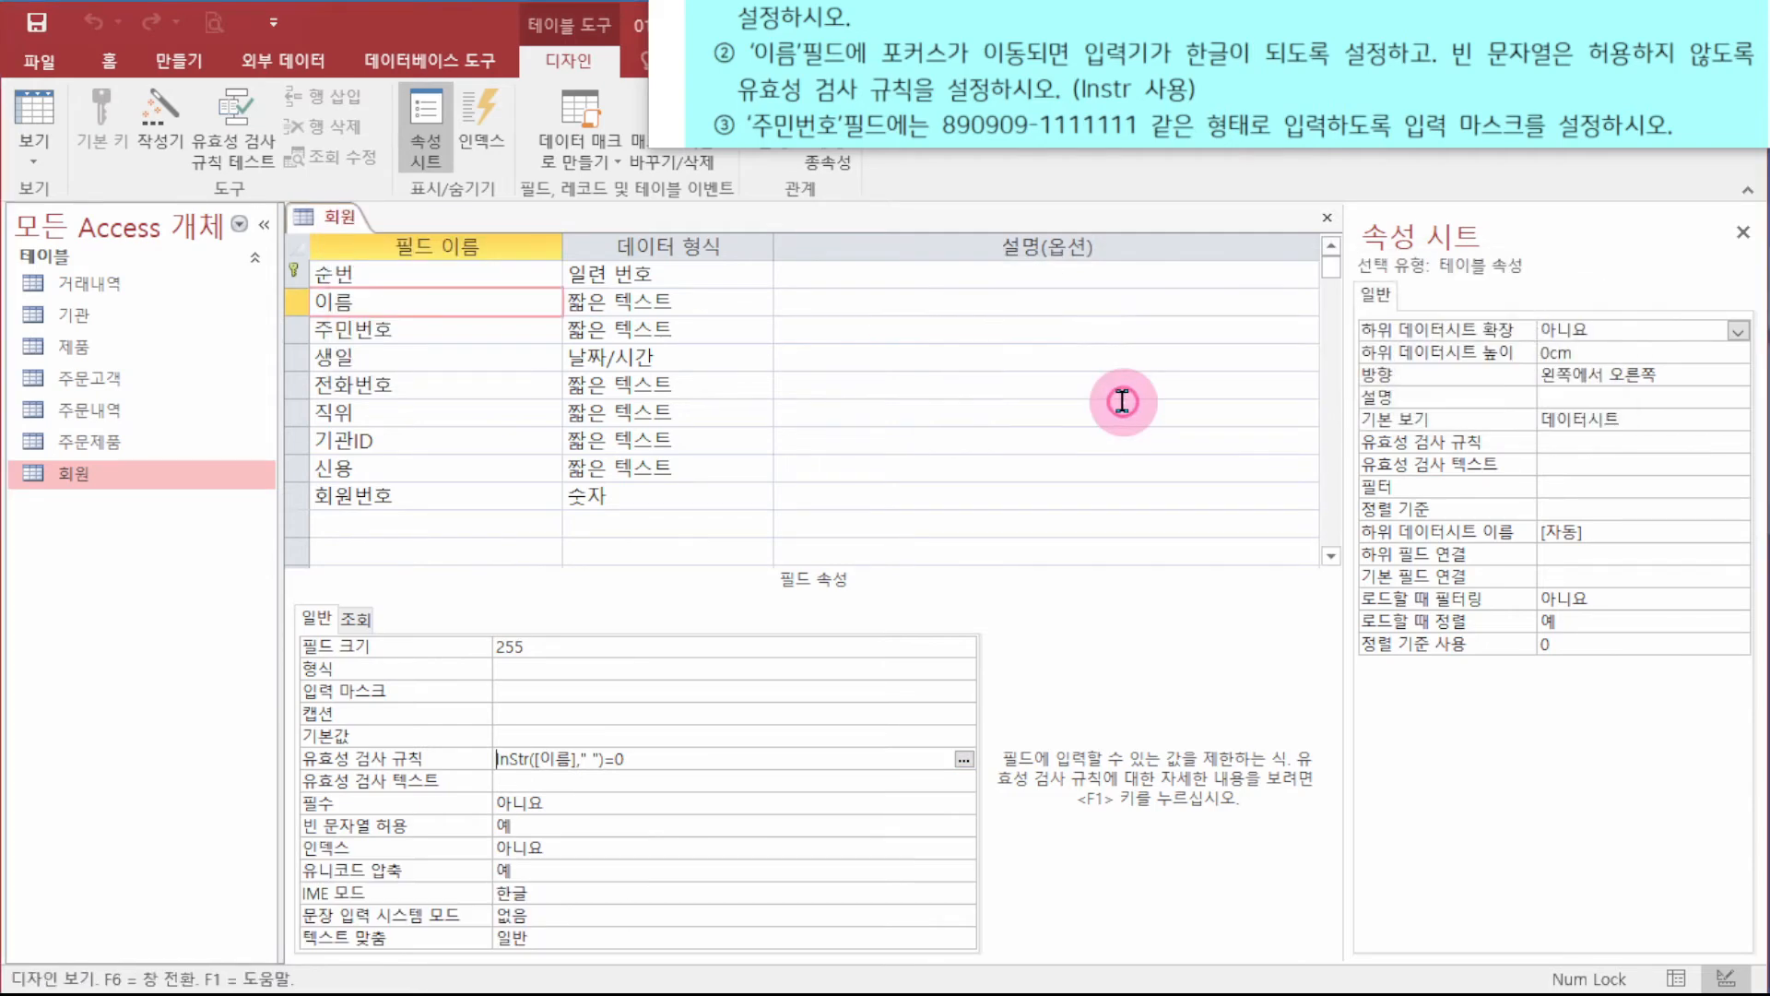
pyautogui.rightClick(348, 228)
pyautogui.click(435, 264)
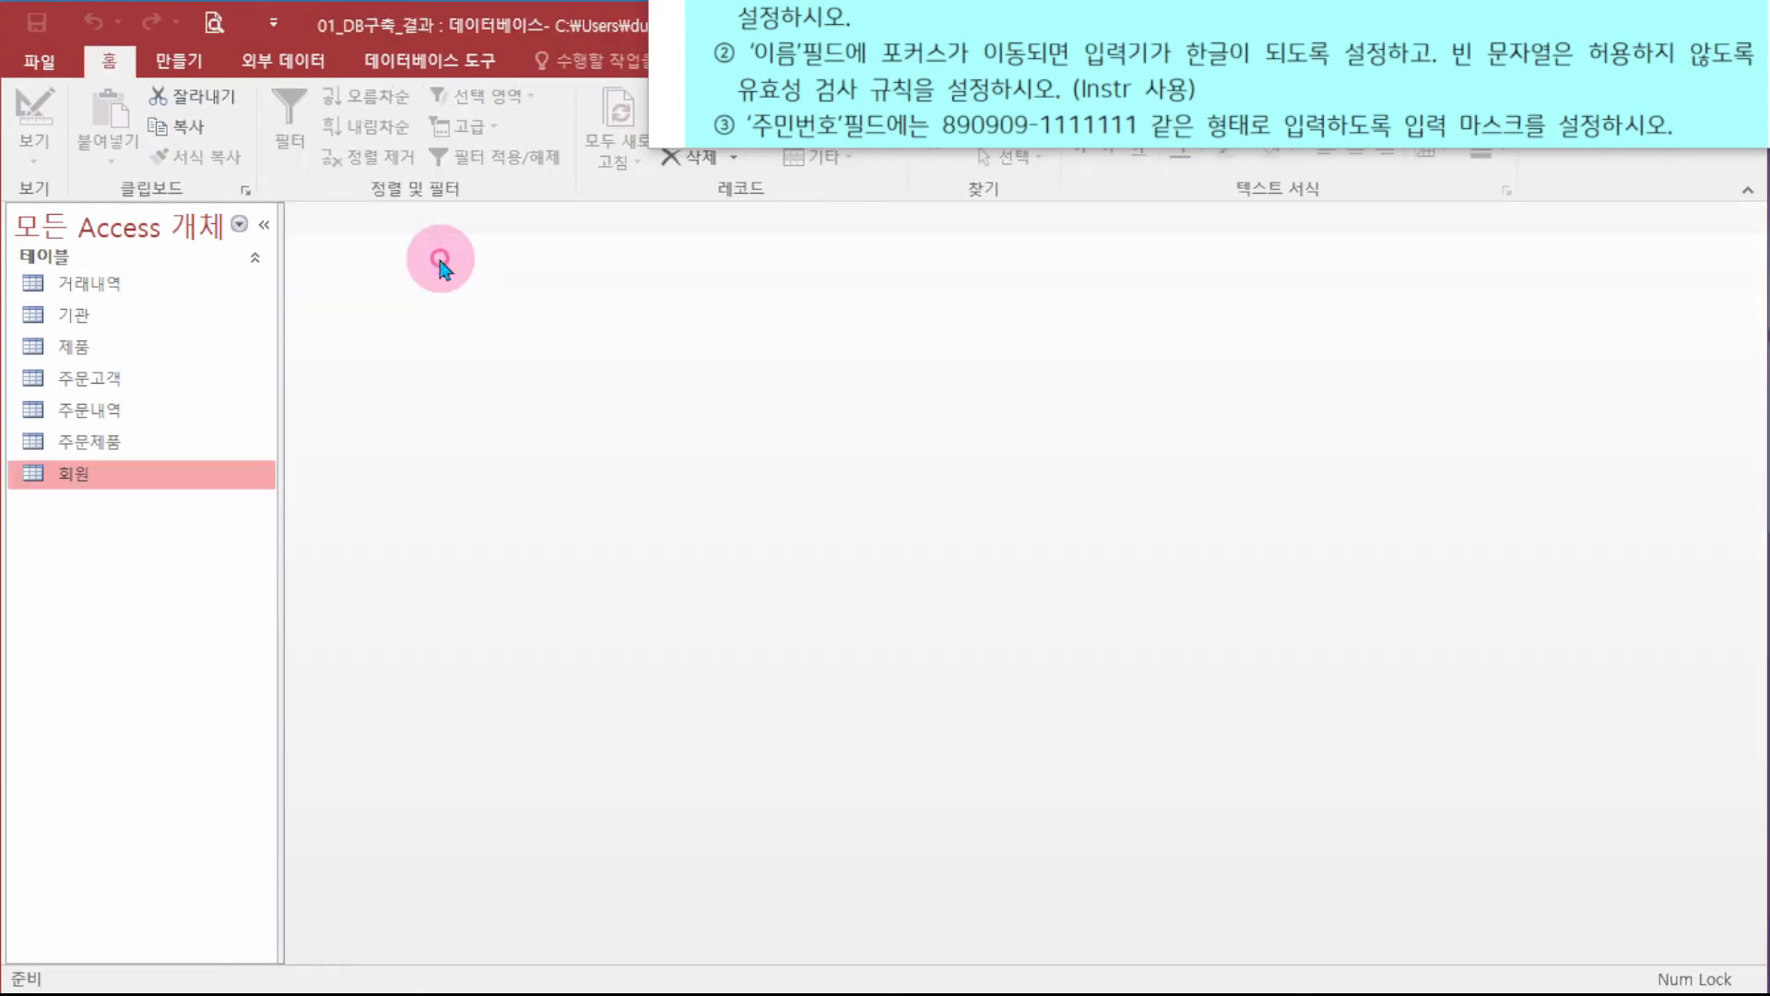
pyautogui.doubleClick(118, 473)
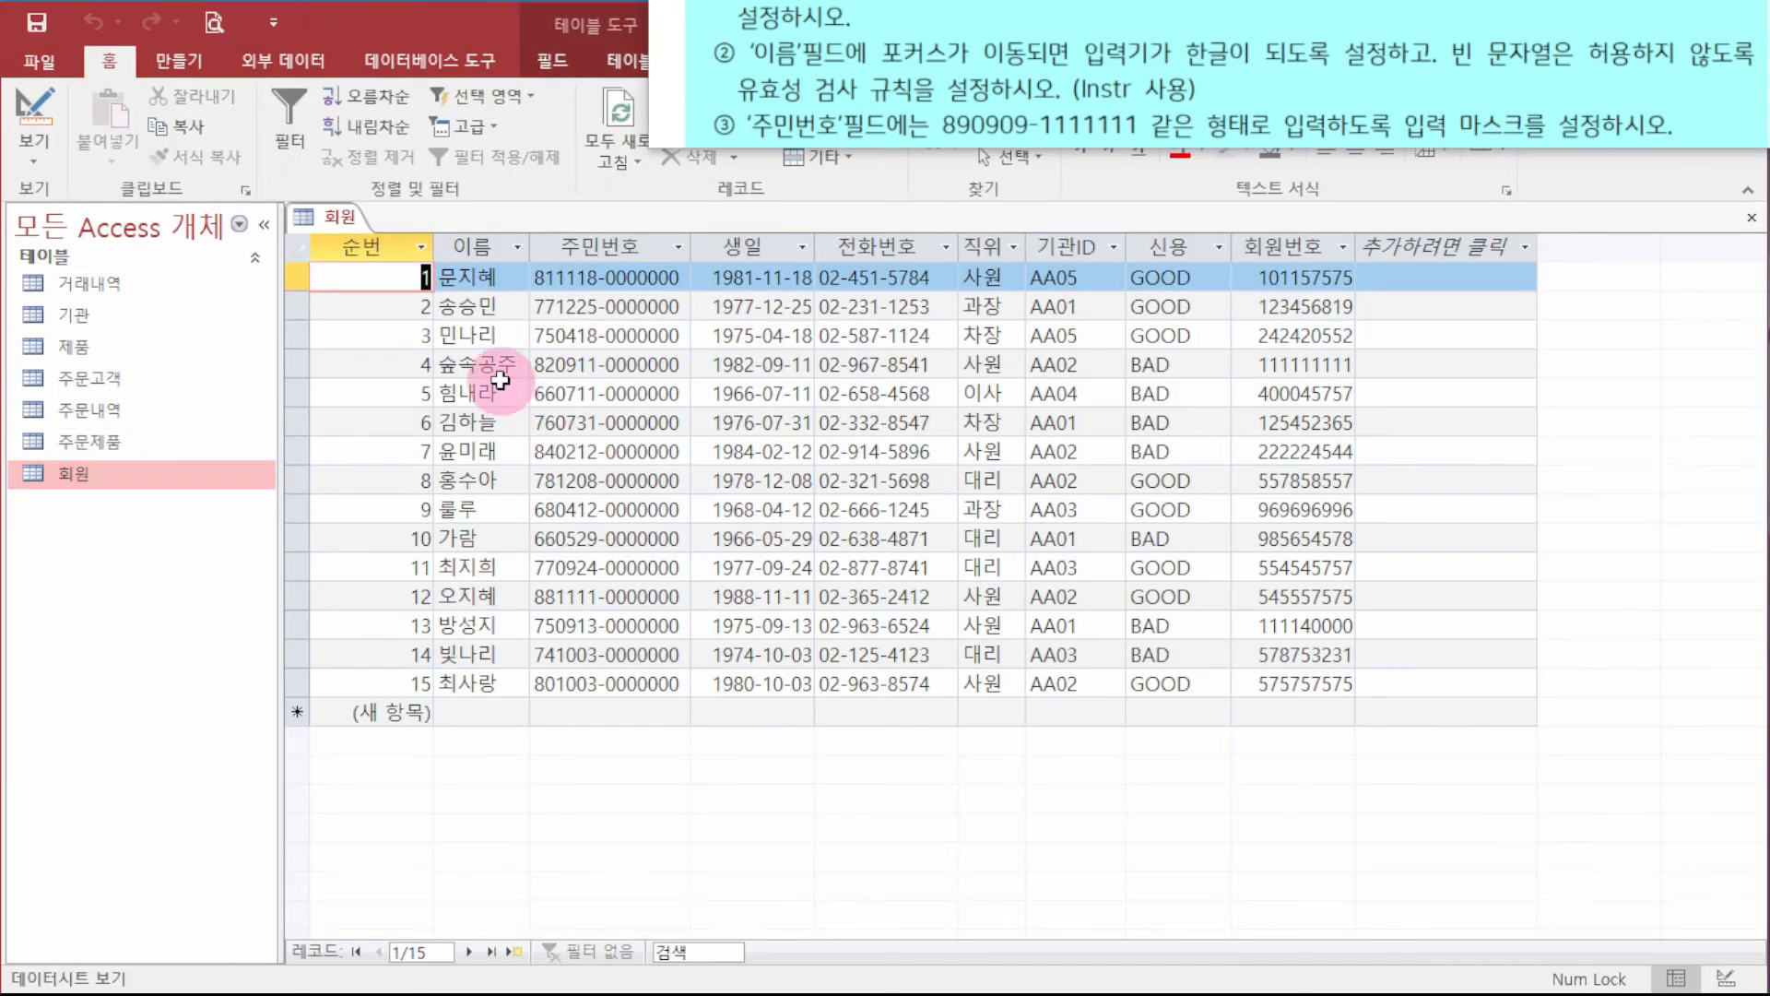
# - Edit the first member's name to trigger the validation error, then cancel the edit
pyautogui.click(463, 276)
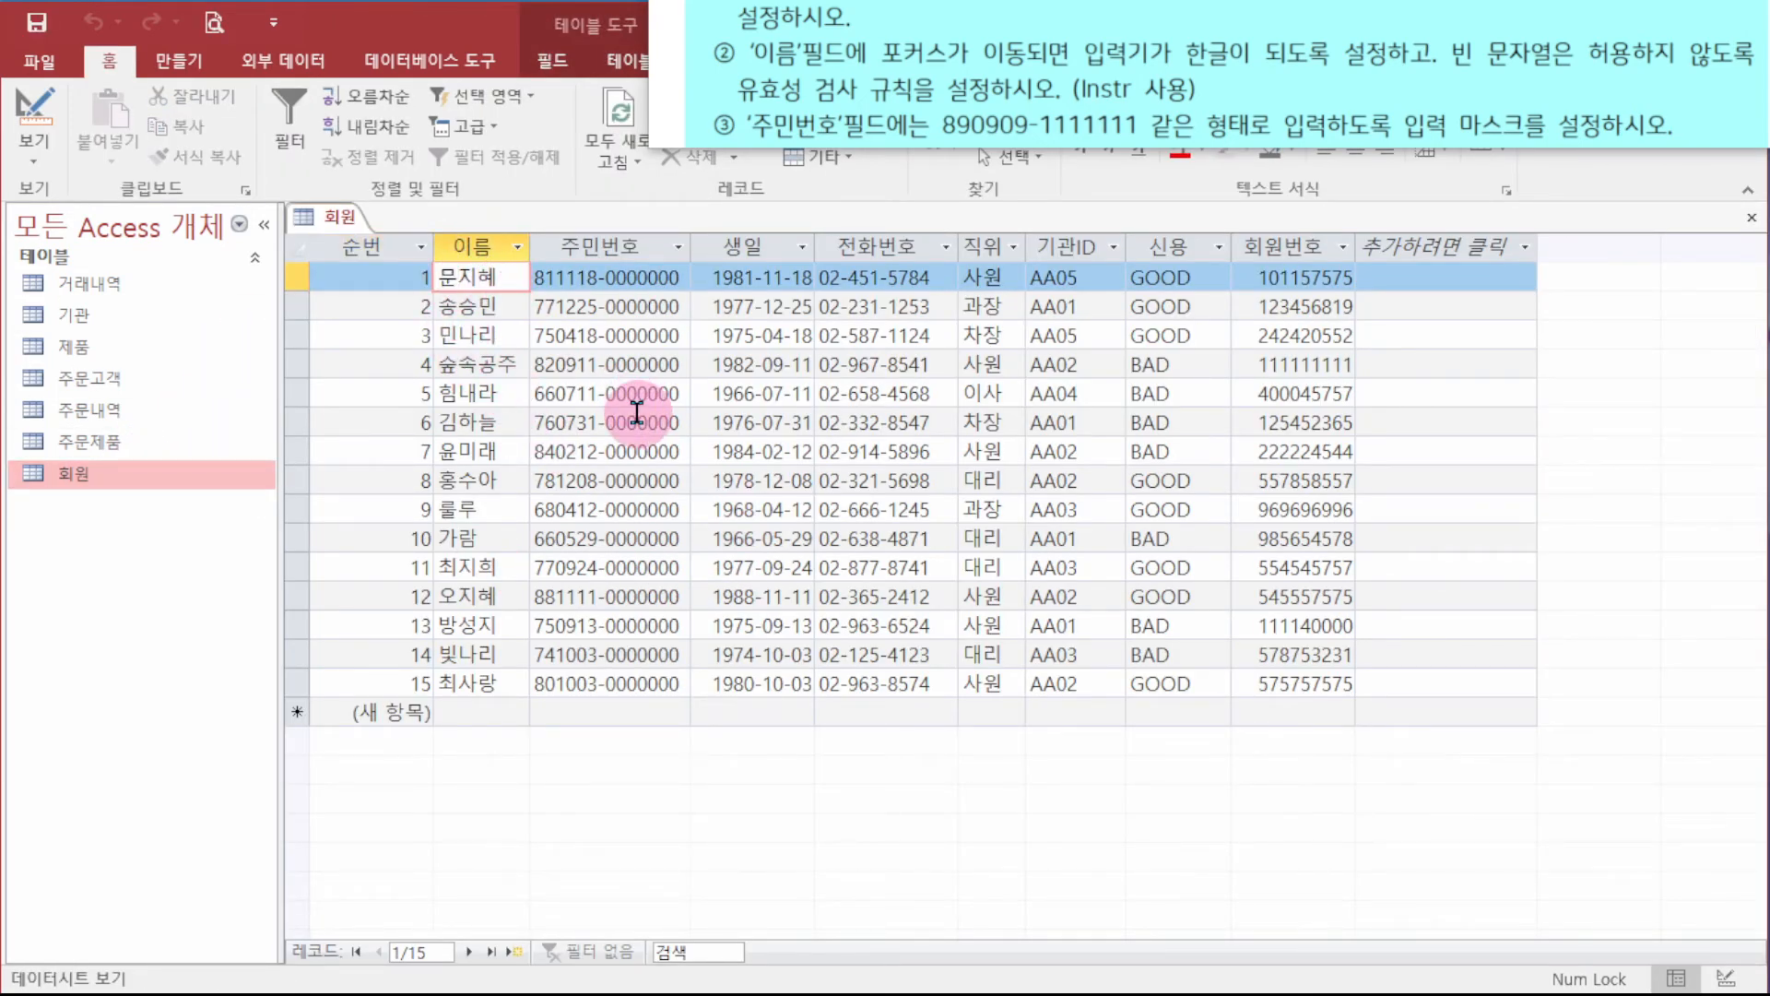
pyautogui.click(636, 412)
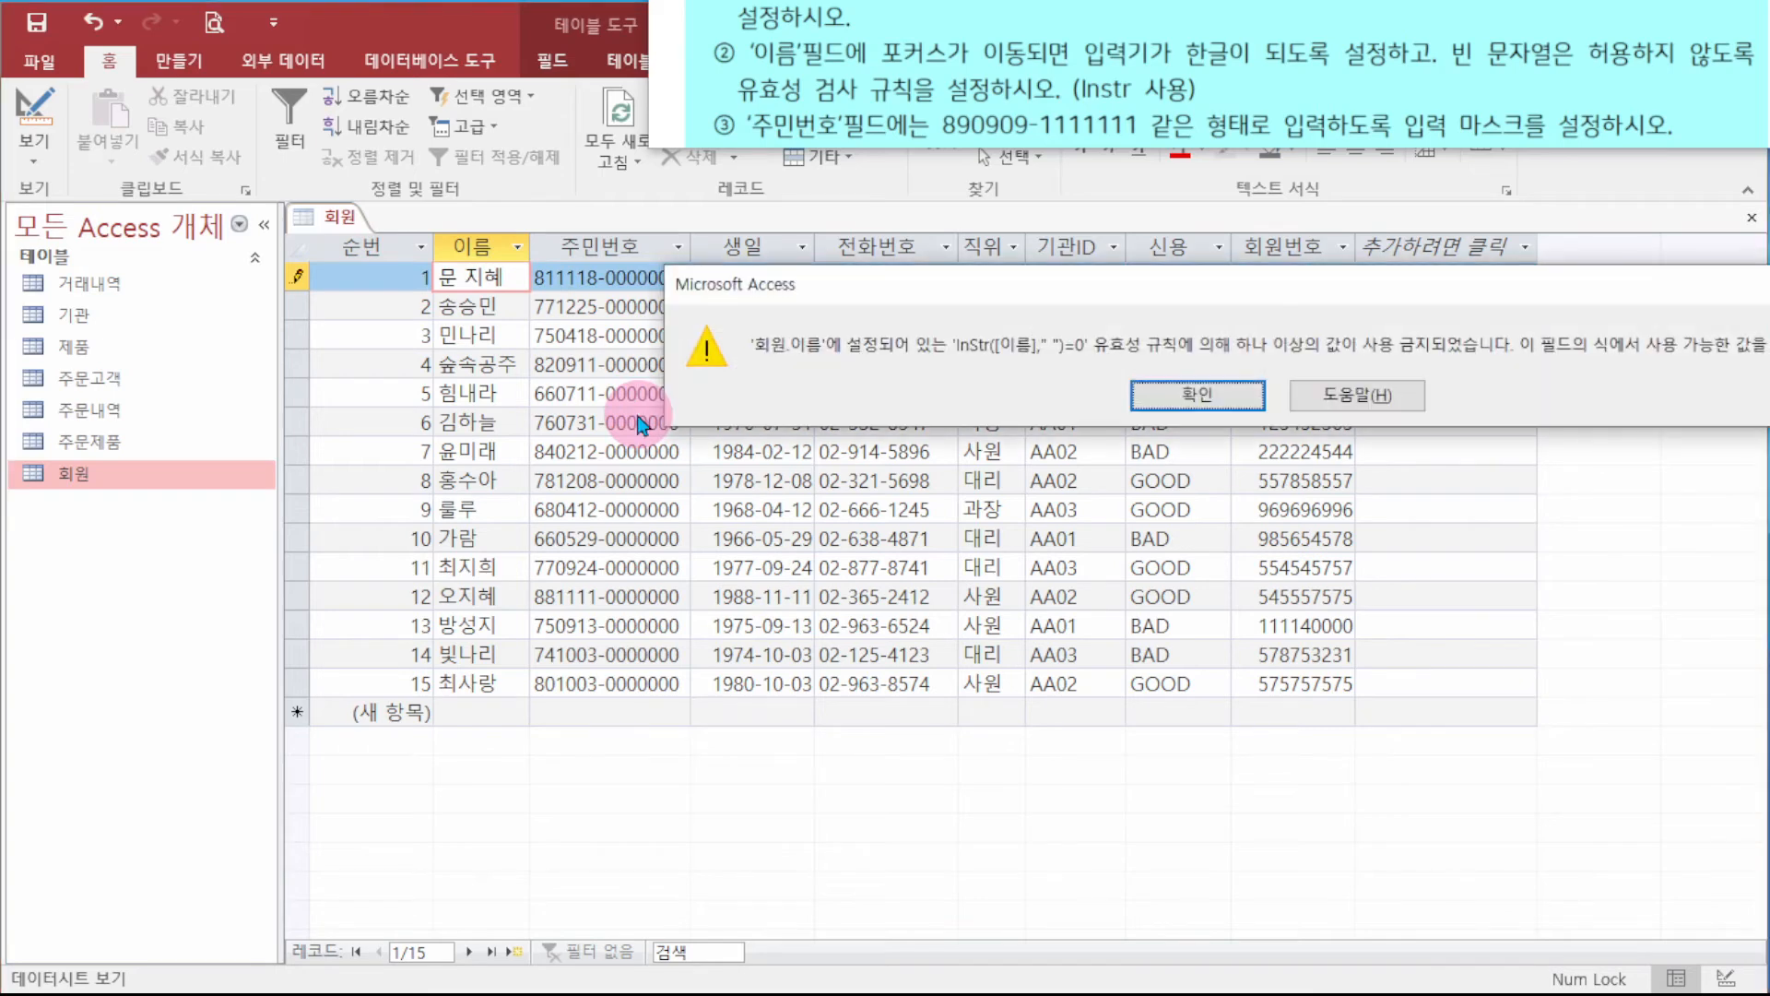
pyautogui.click(1199, 398)
pyautogui.press('Escape')
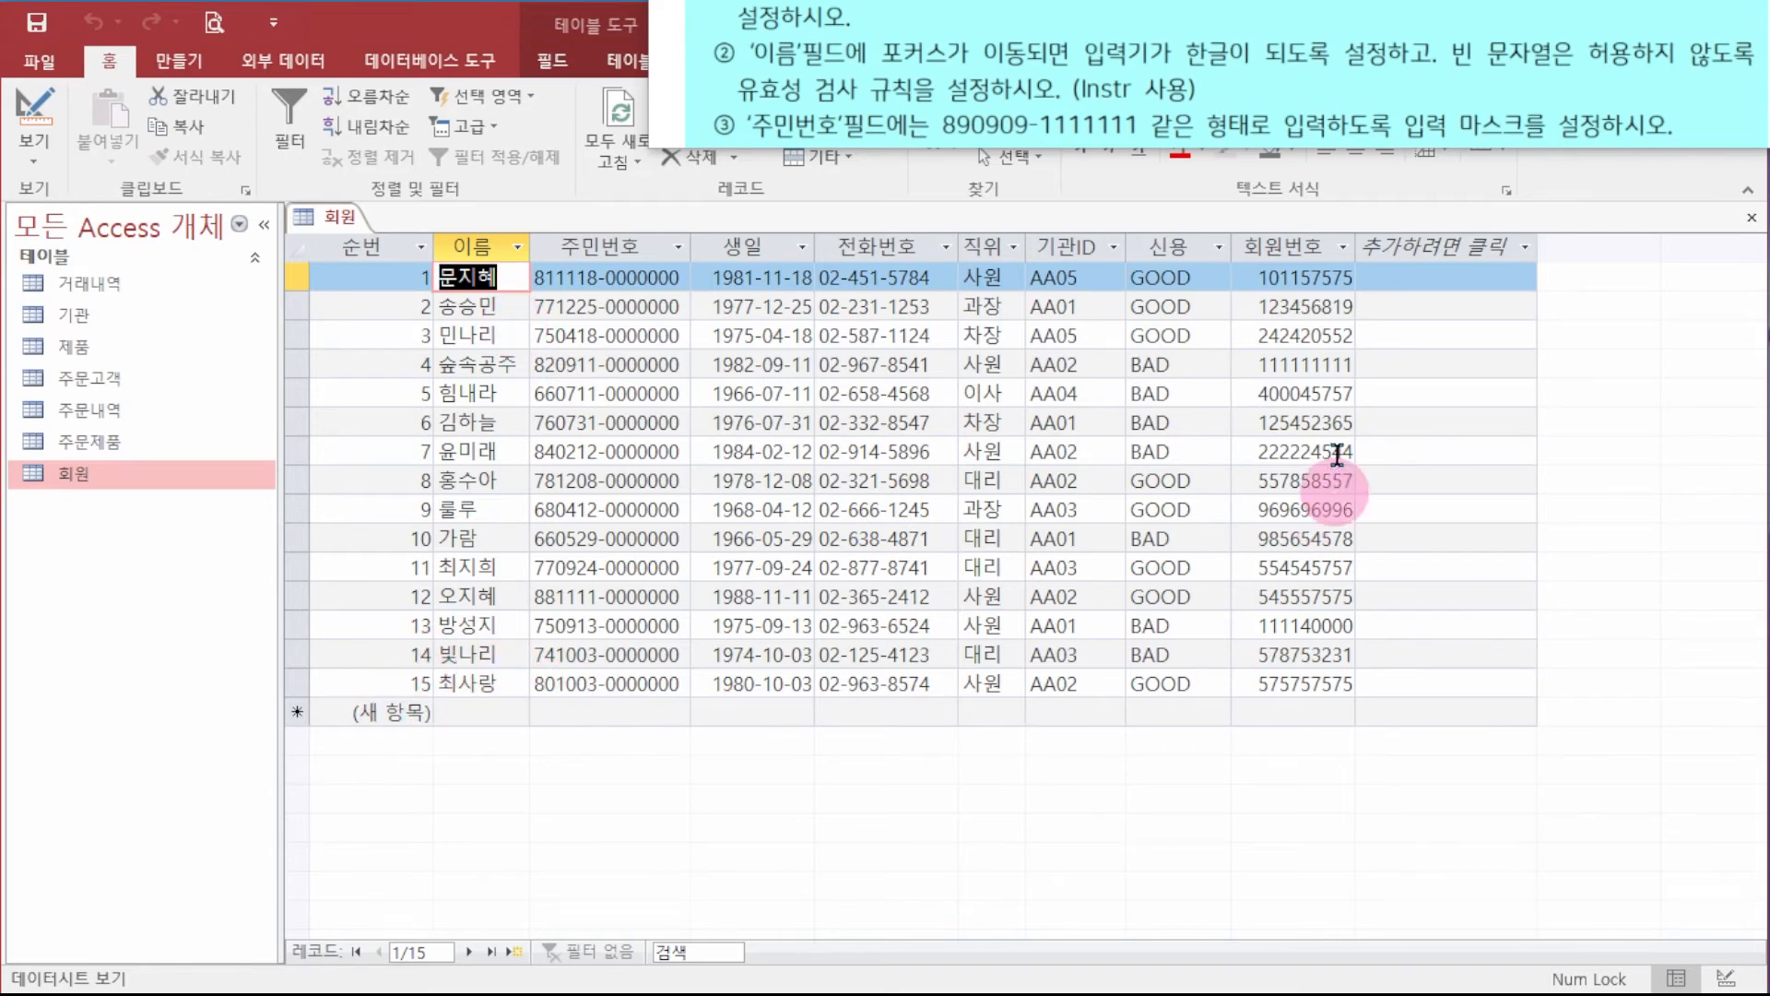
# - Try trial entries in record 3's 직위 and 이름 values, then undo them
pyautogui.doubleClick(990, 335)
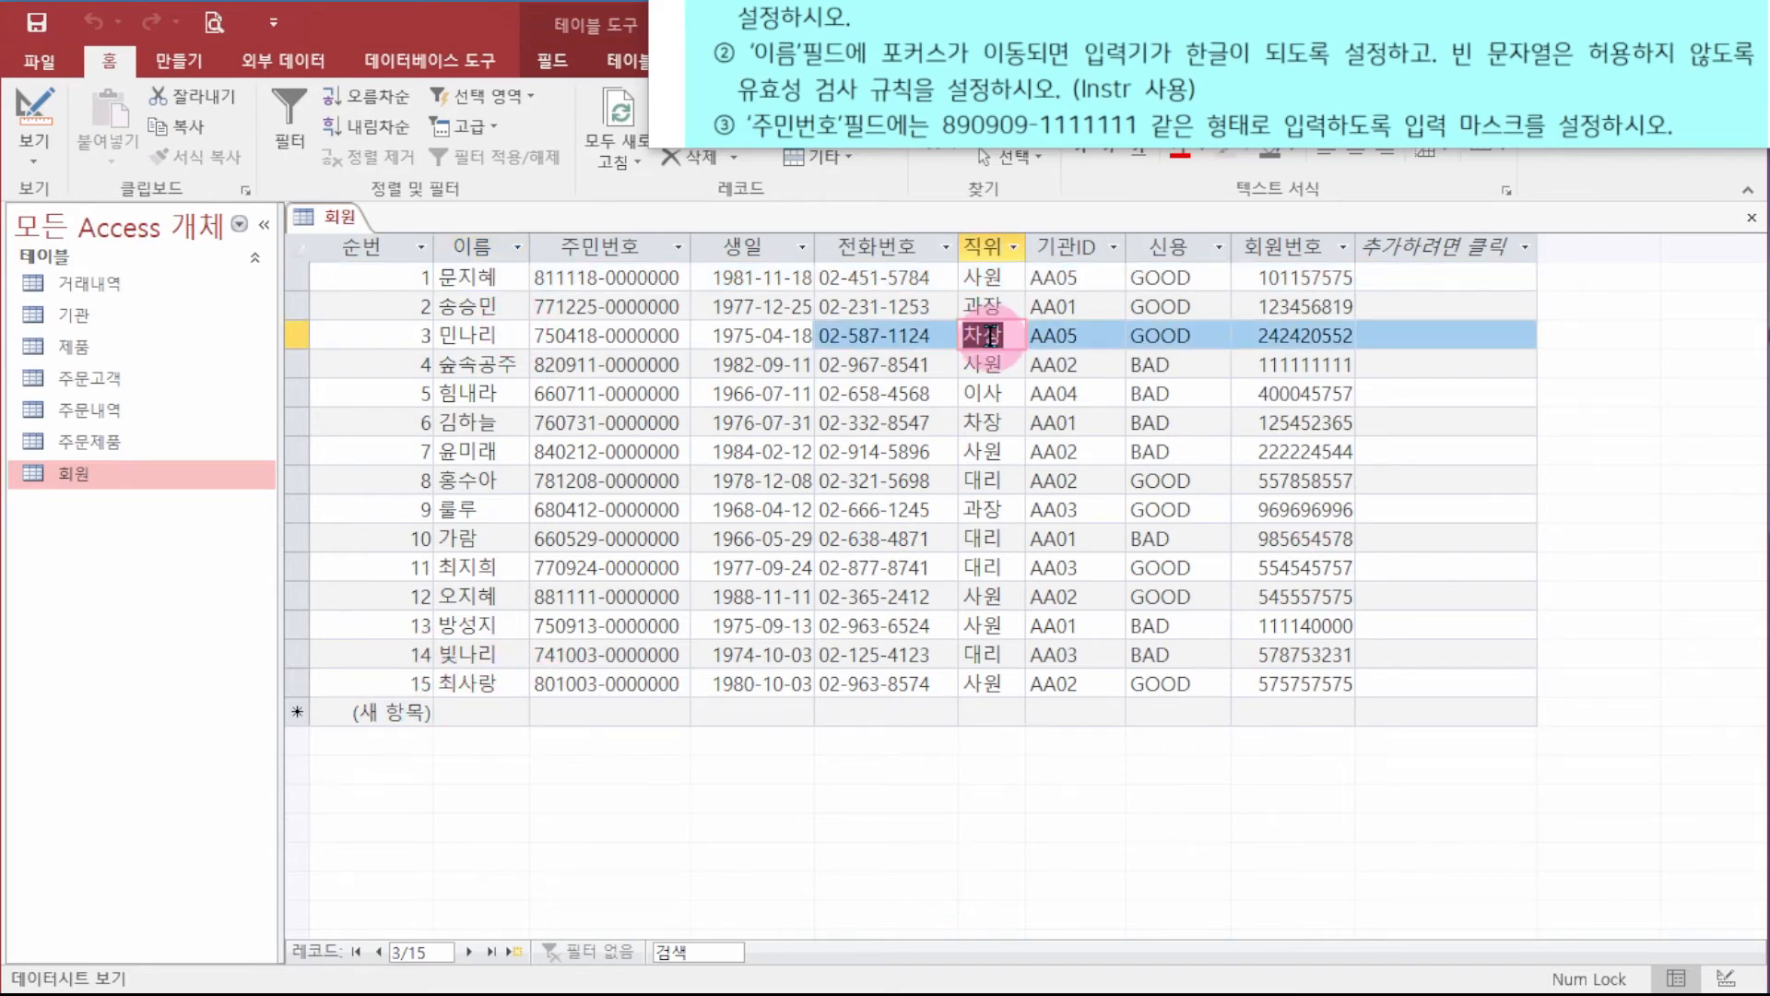
pyautogui.write('asd')
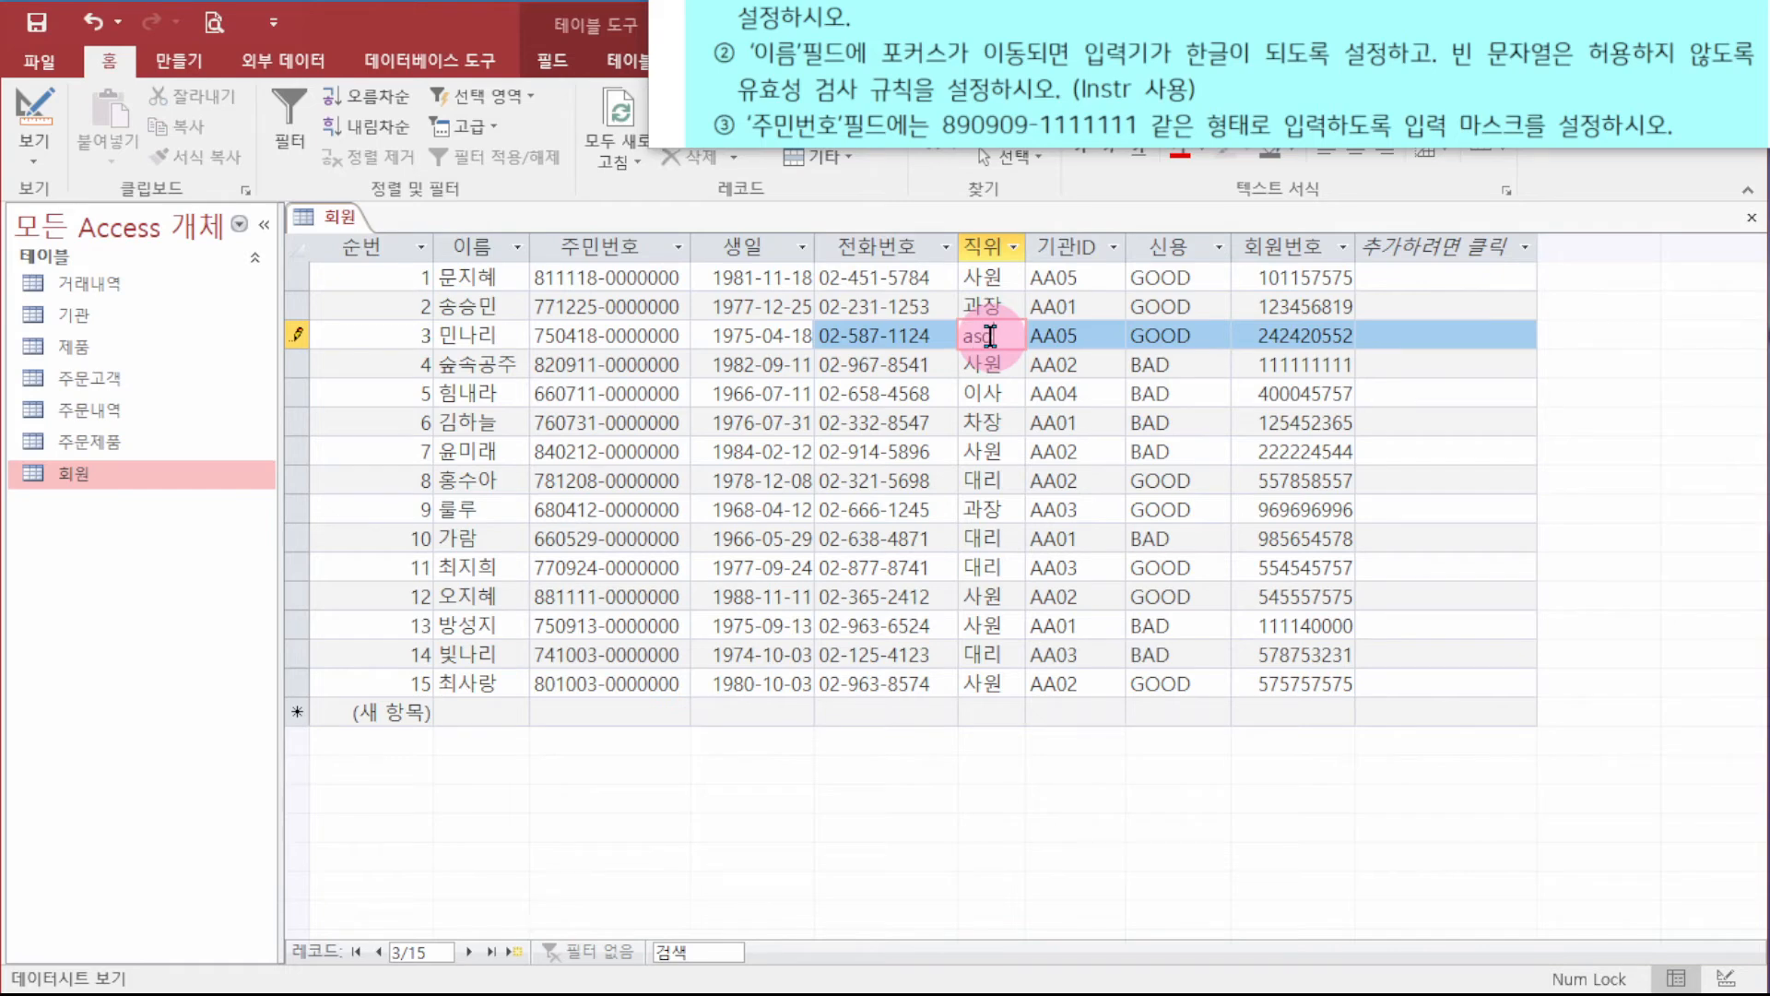
pyautogui.click(454, 335)
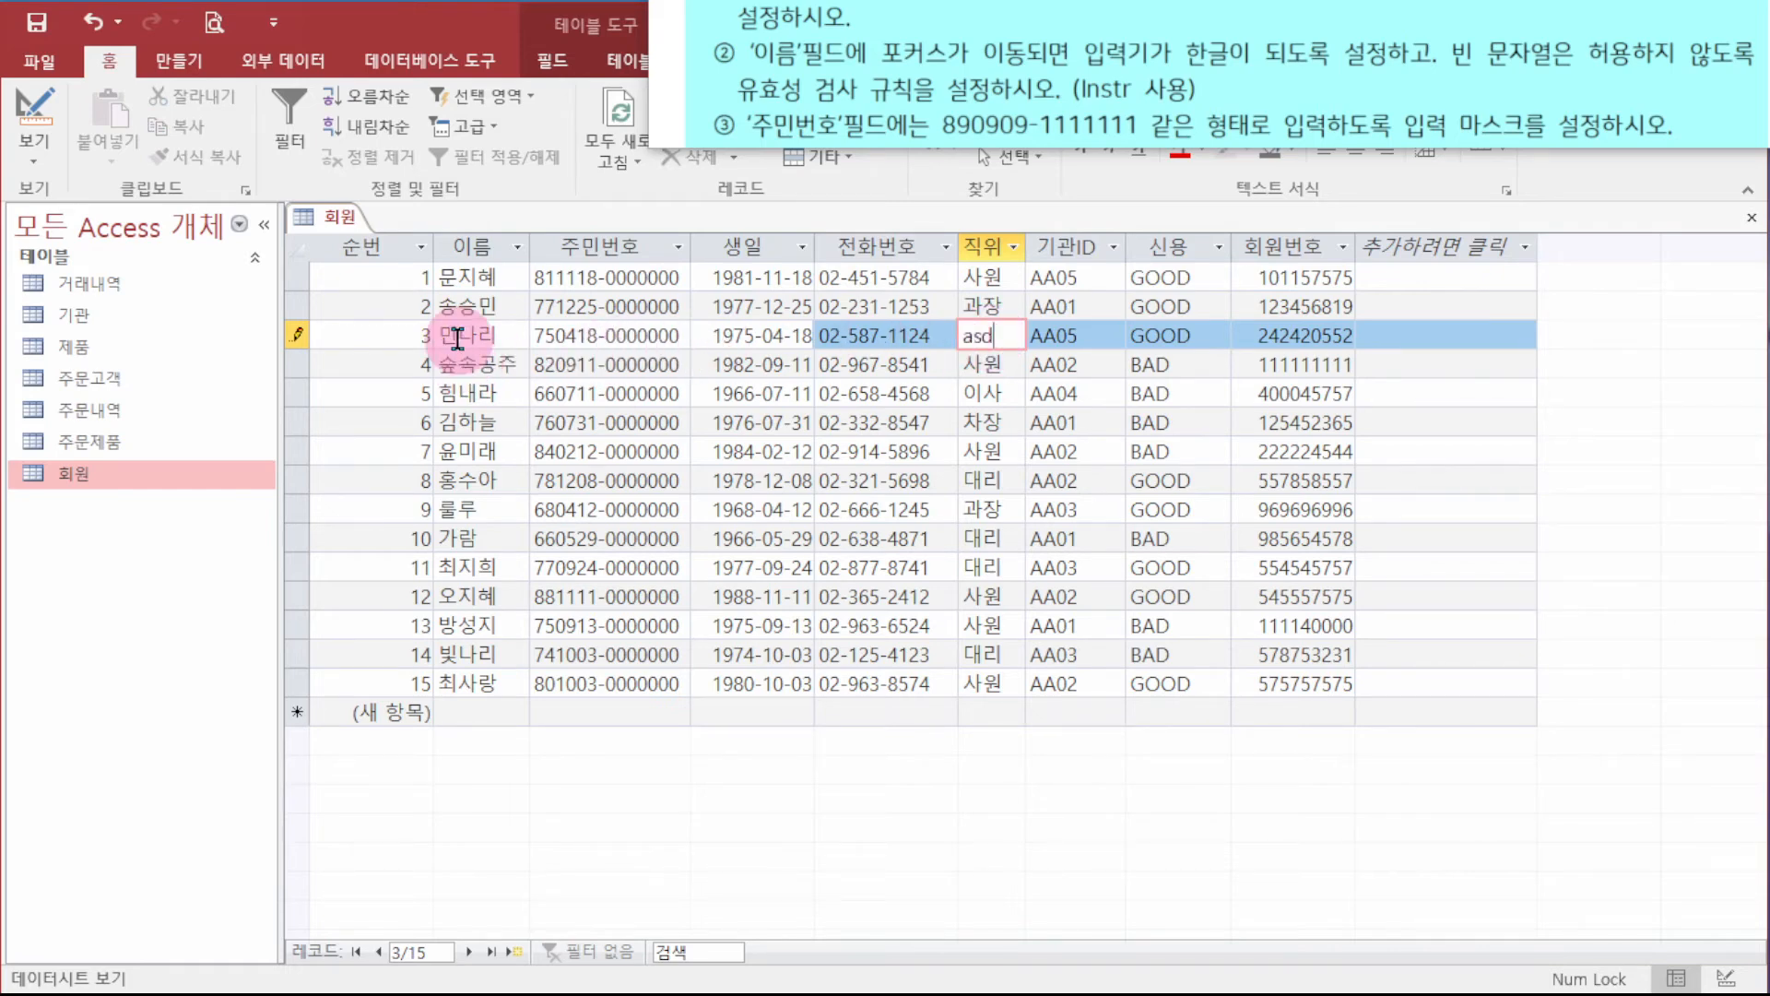
pyautogui.click(502, 330)
pyautogui.write('ㅇㄹㅇㄹ')
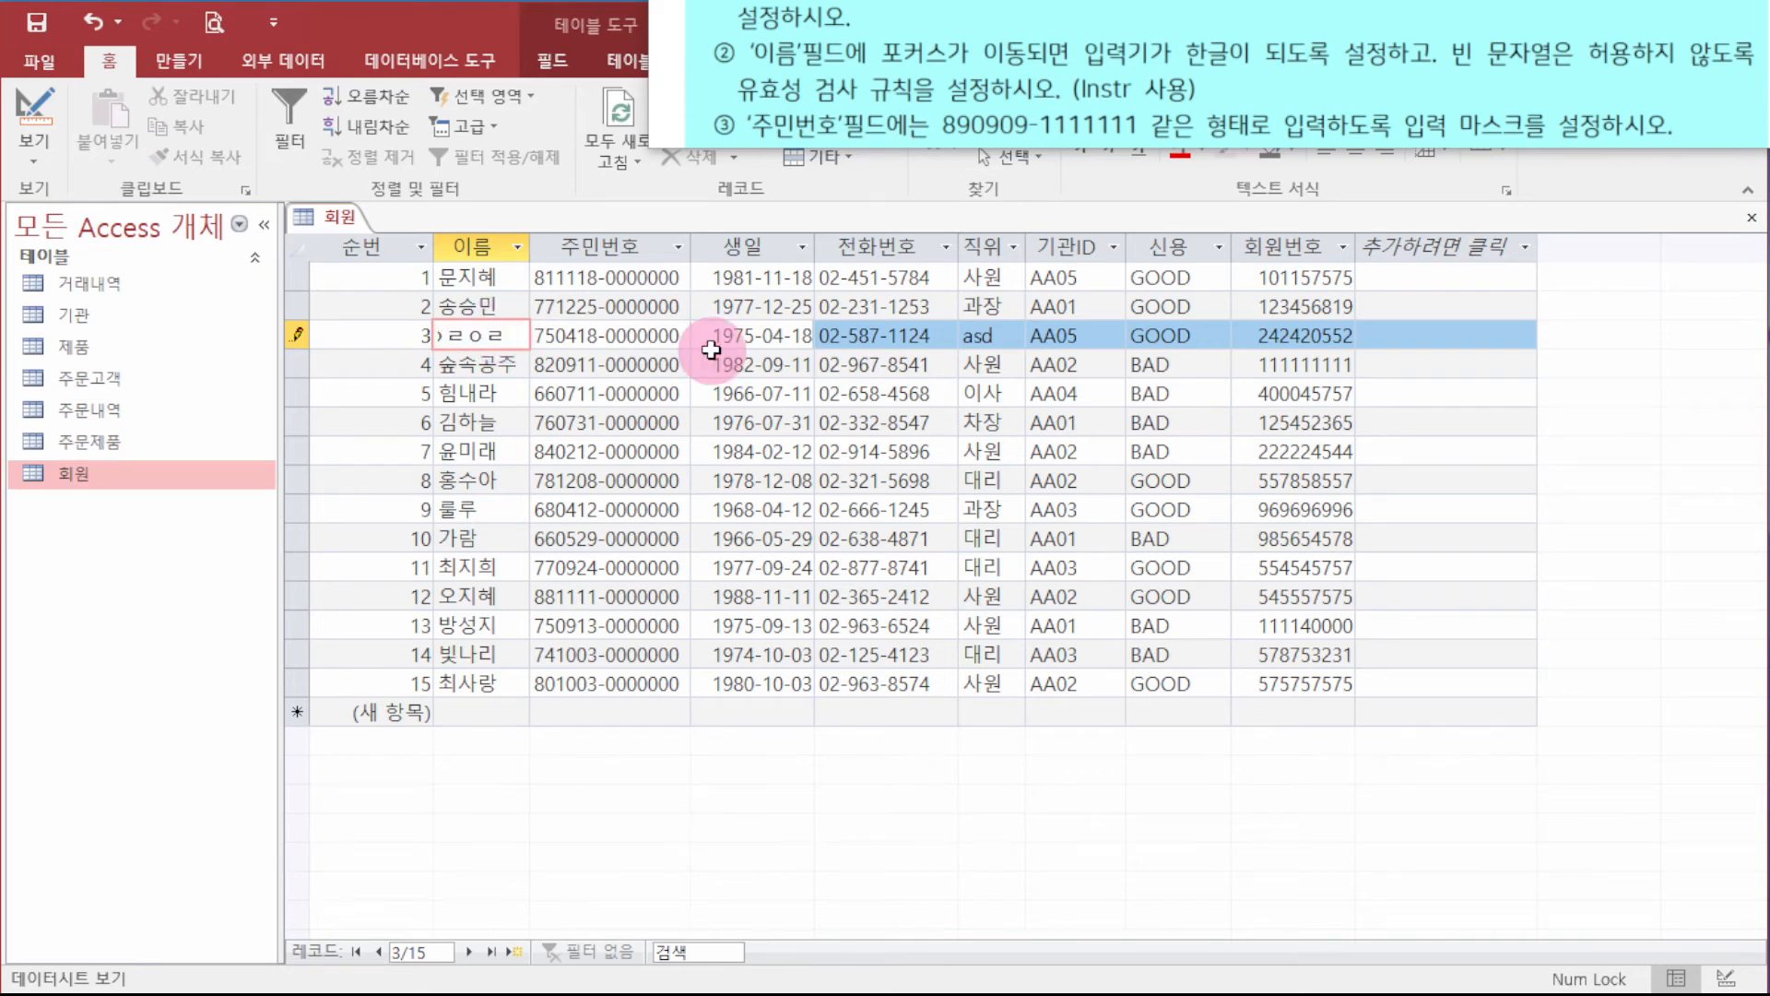
pyautogui.press('BackSpace')
pyautogui.press('BackSpace')
pyautogui.press('BackSpace')
pyautogui.press('BackSpace')
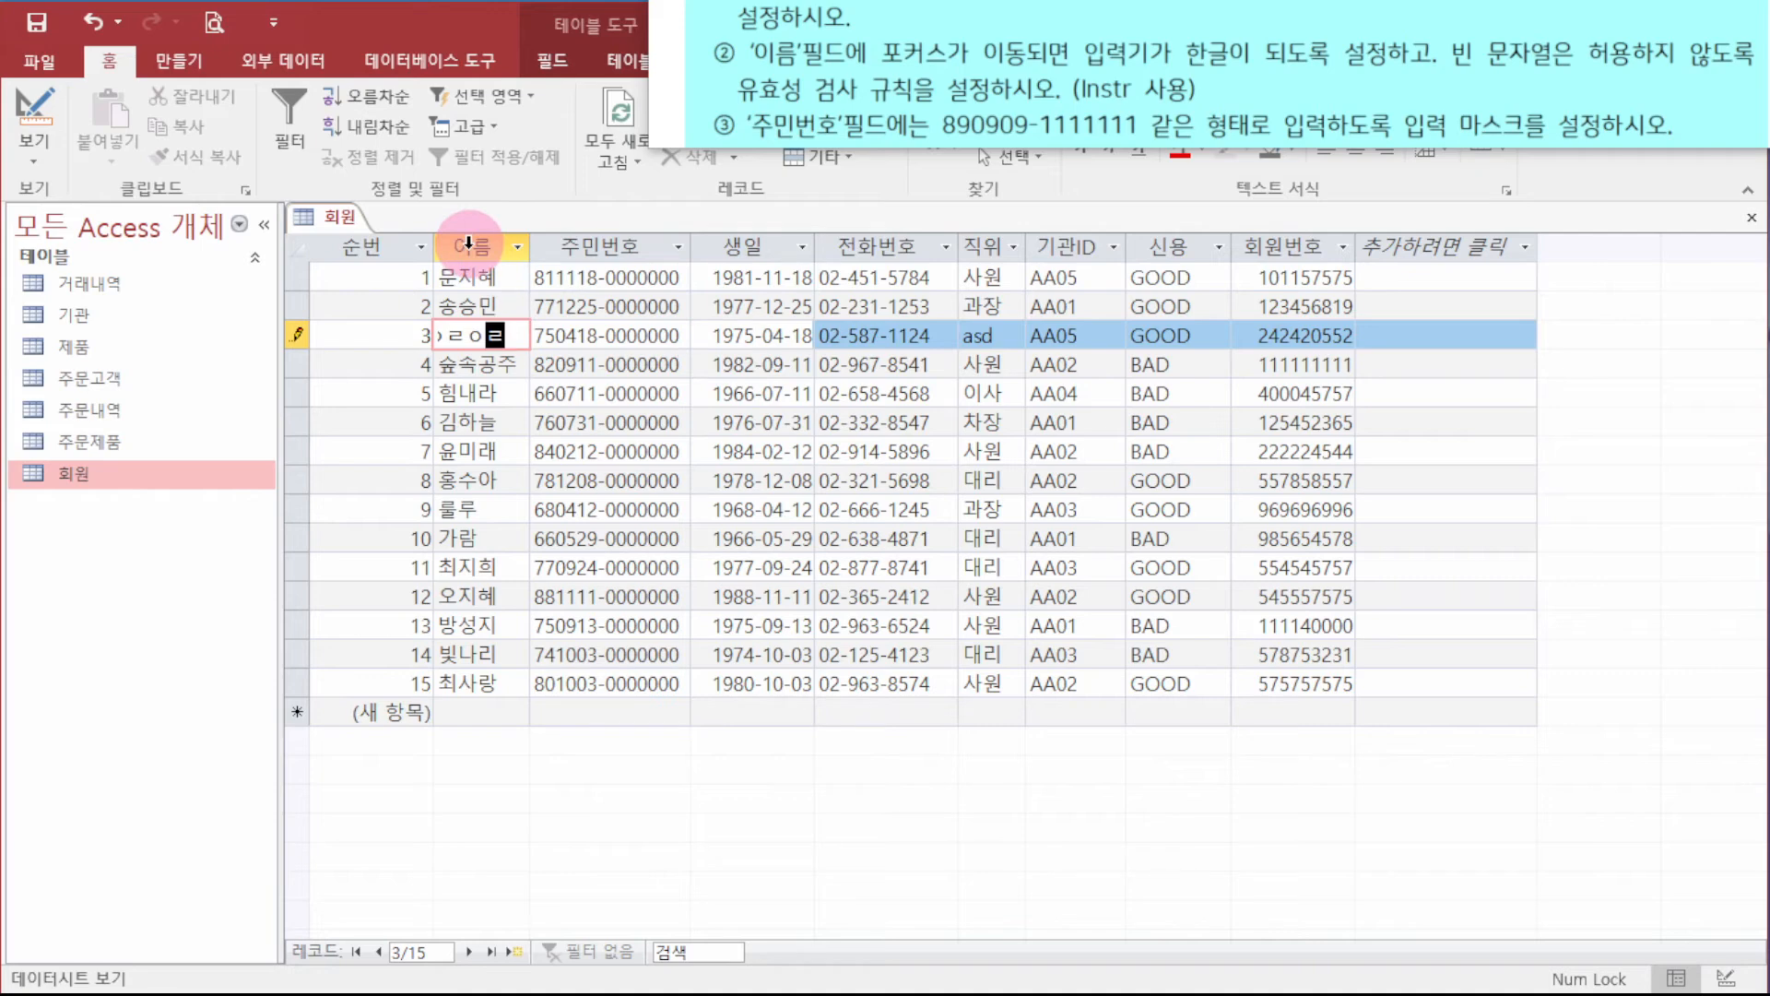
pyautogui.press('Escape')
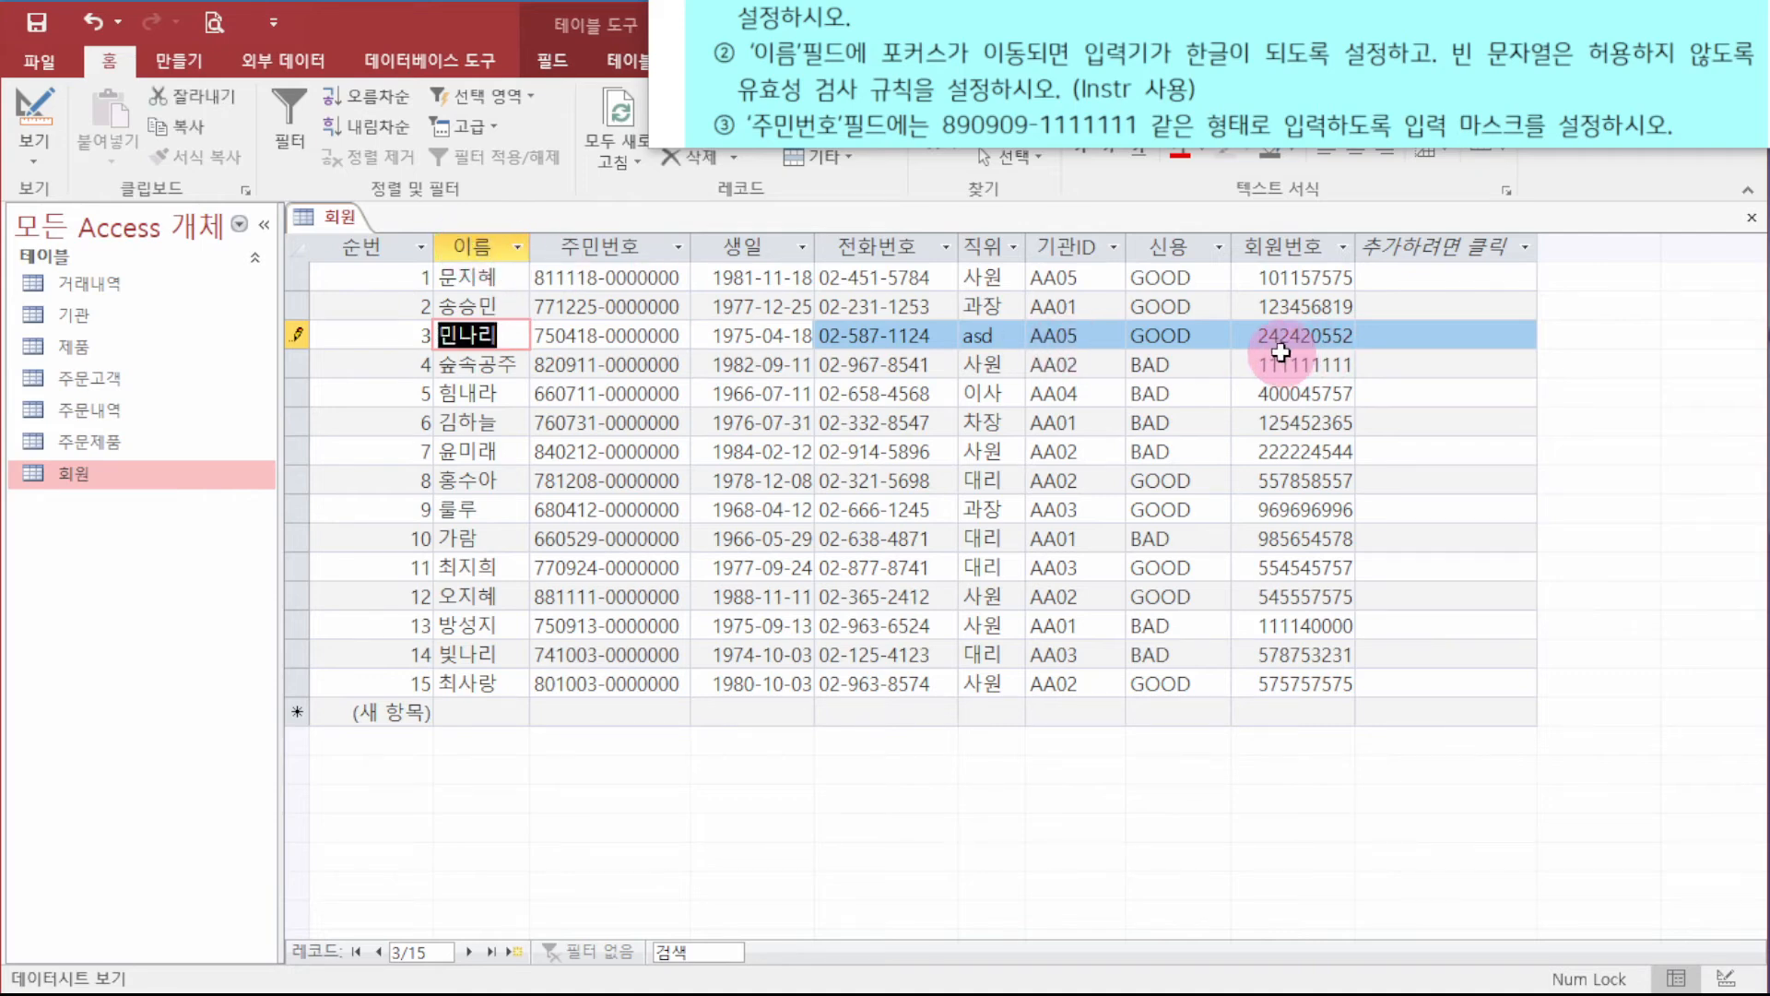
pyautogui.press('Escape')
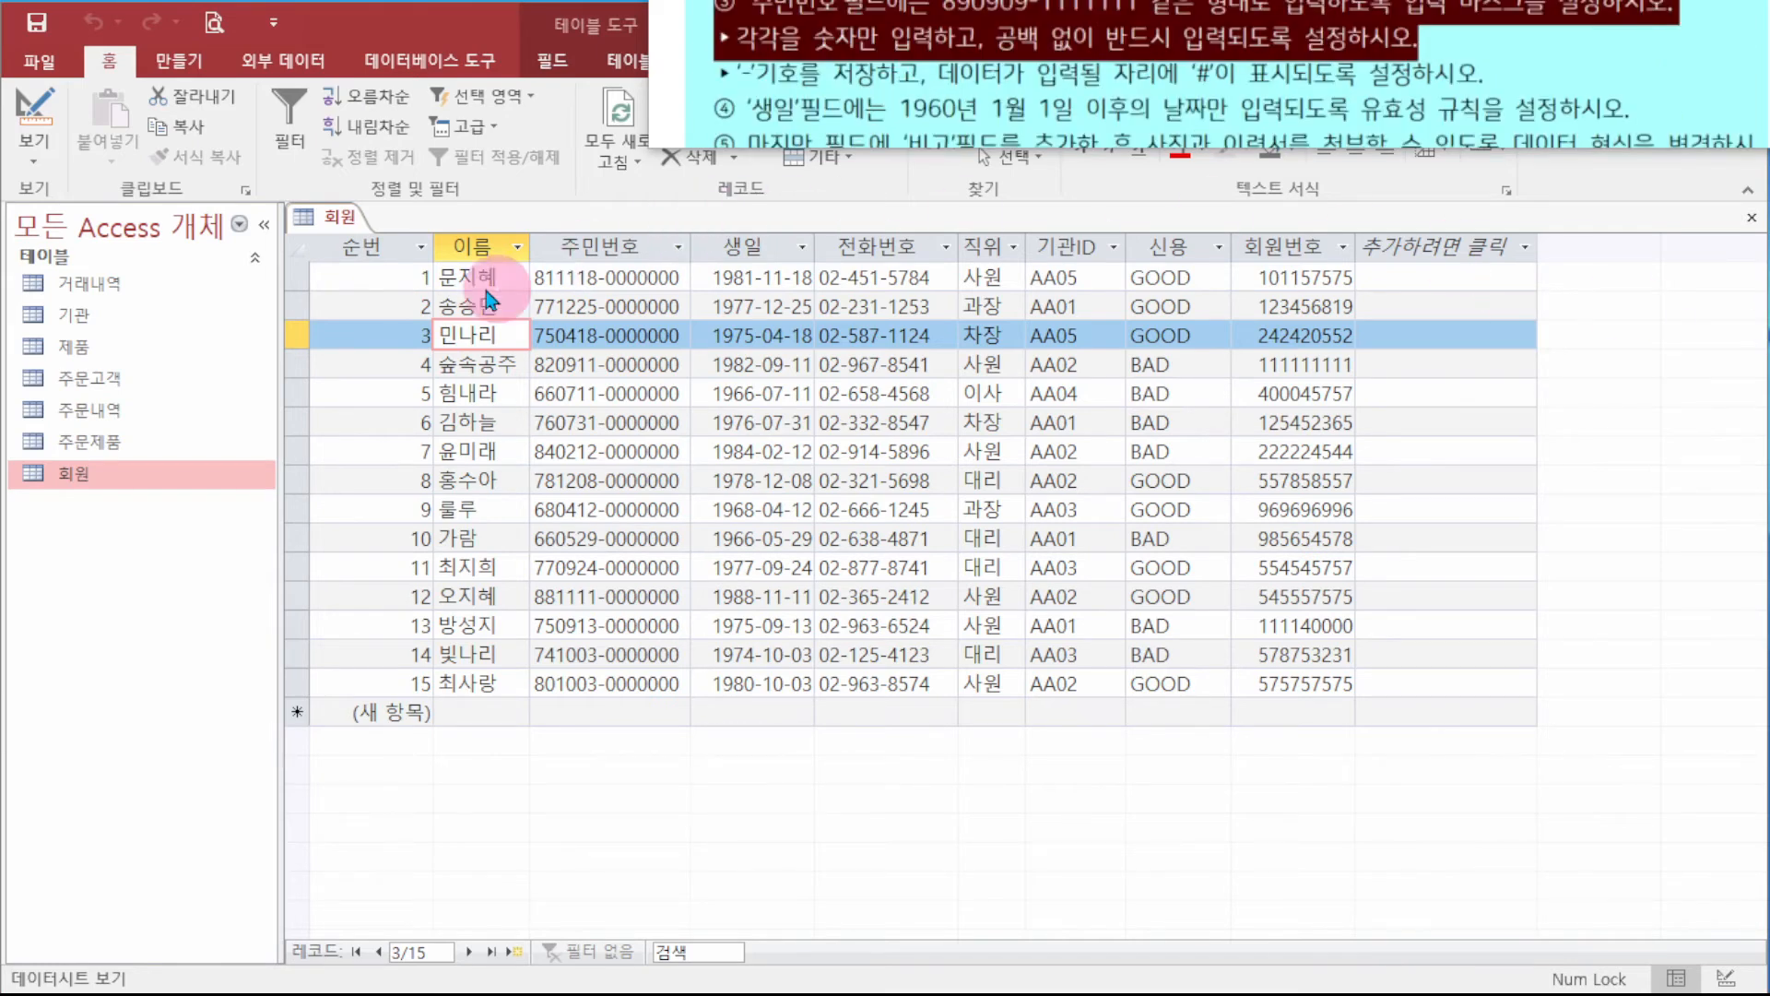
# - Reopen 회원 in Design view and select the 주민번호 field's Input Mask box
pyautogui.rightClick(123, 493)
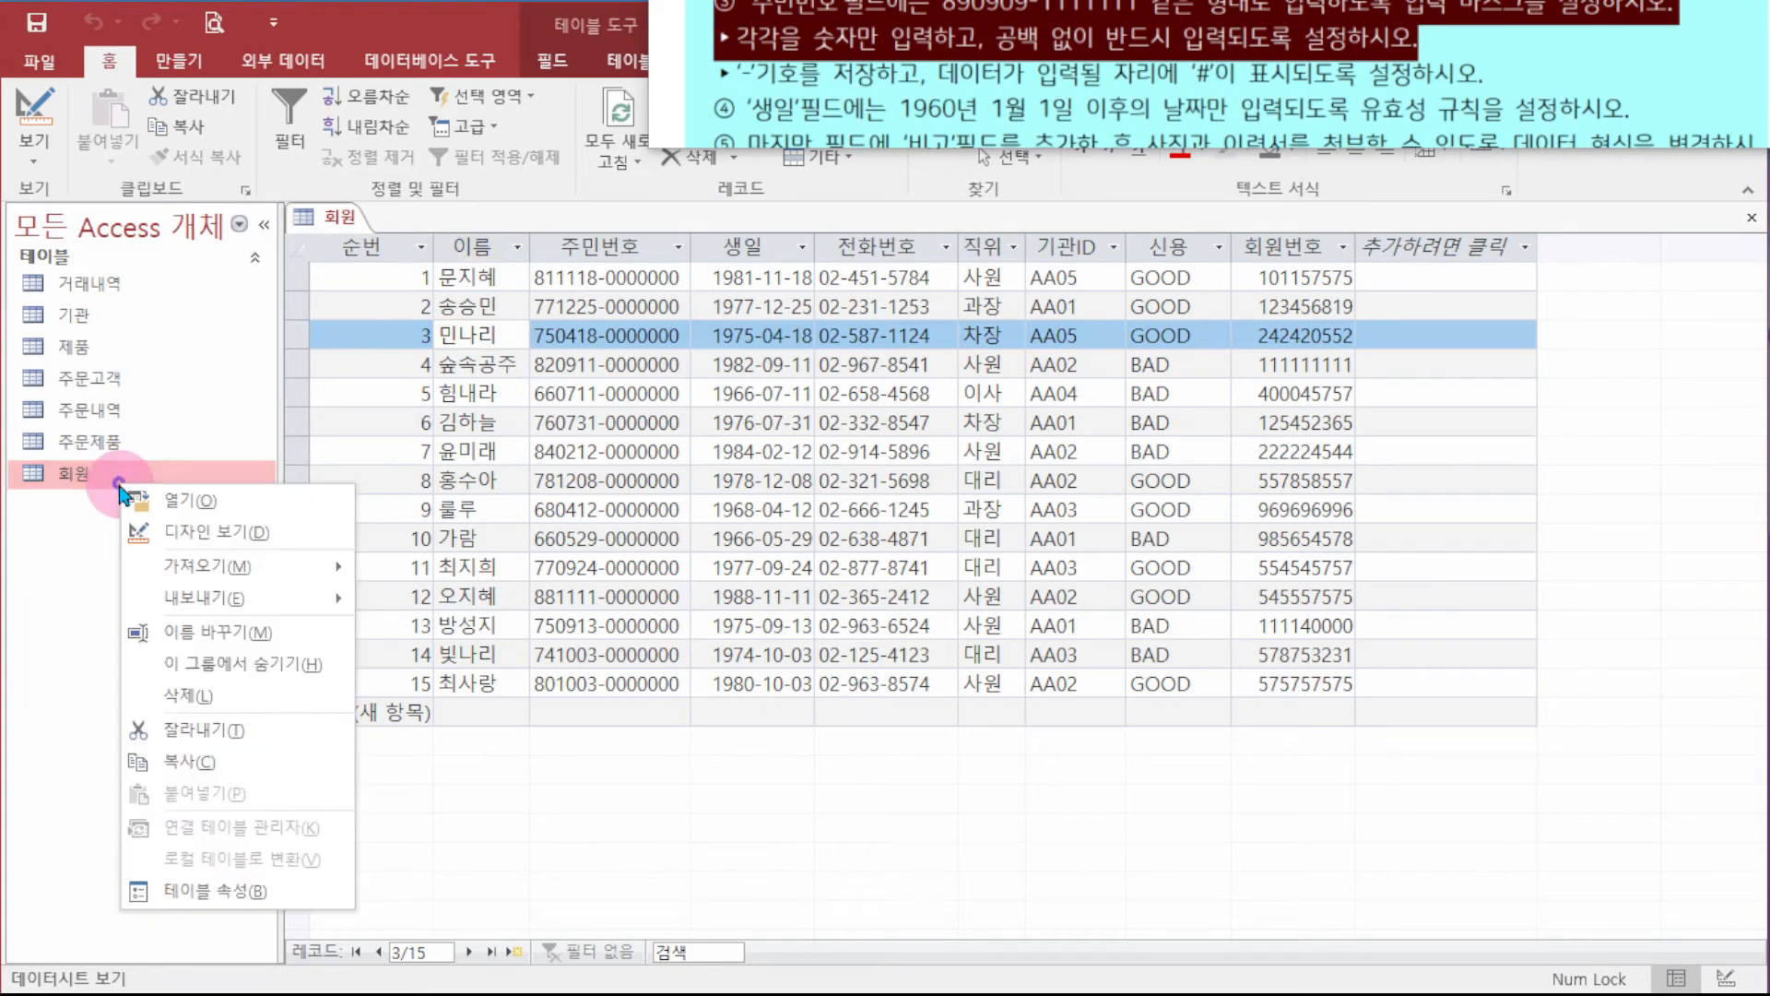
pyautogui.click(246, 527)
pyautogui.click(516, 329)
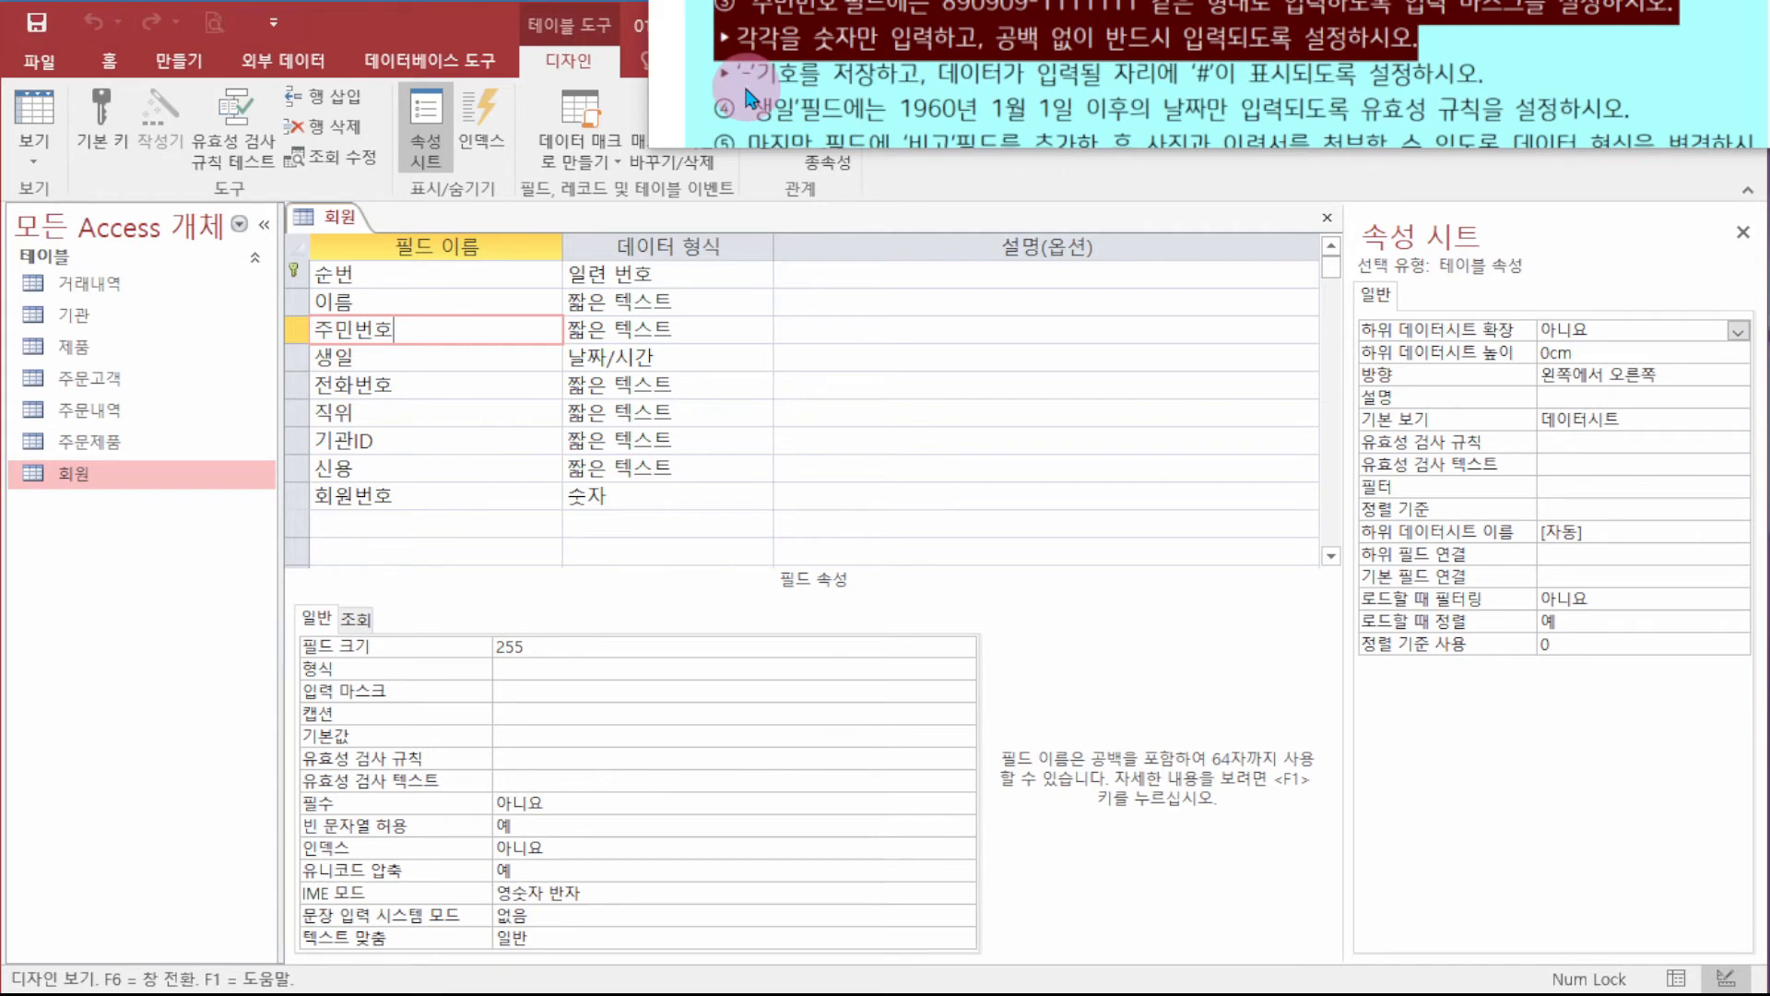
pyautogui.click(624, 686)
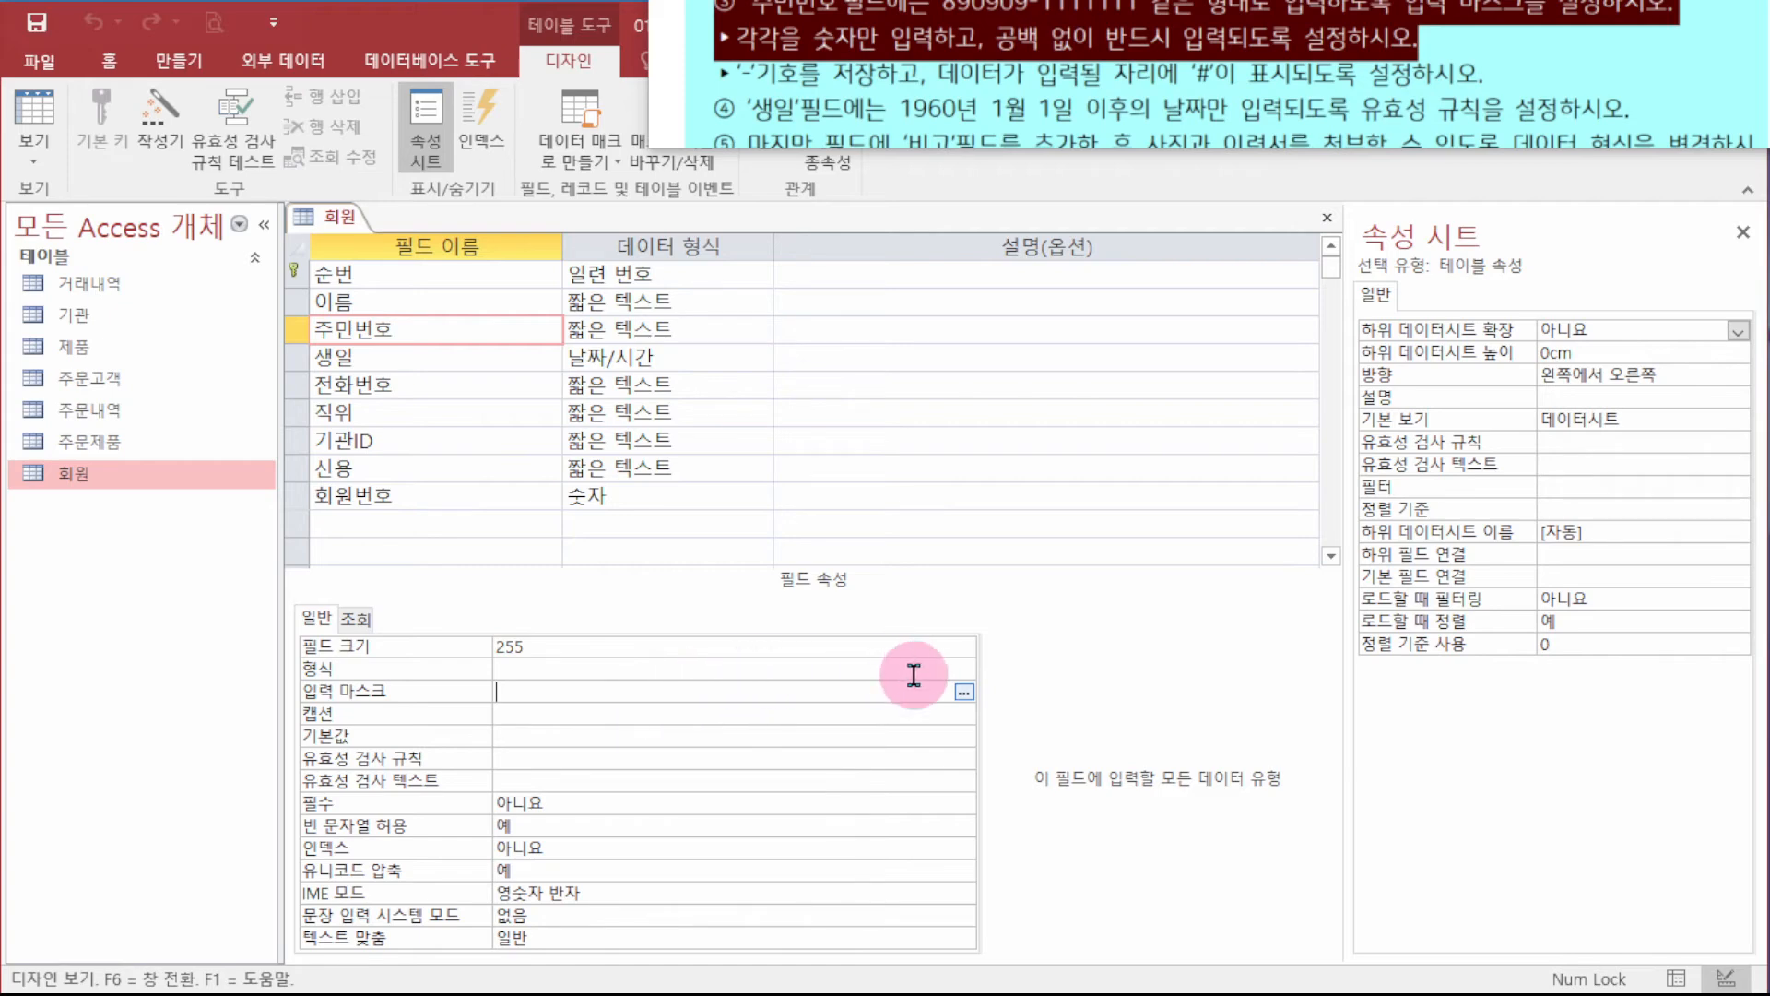
# - Apply the 주민등록번호 mask 000000#-0000000;0; to 주민번호, storing symbols with the data
pyautogui.click(963, 696)
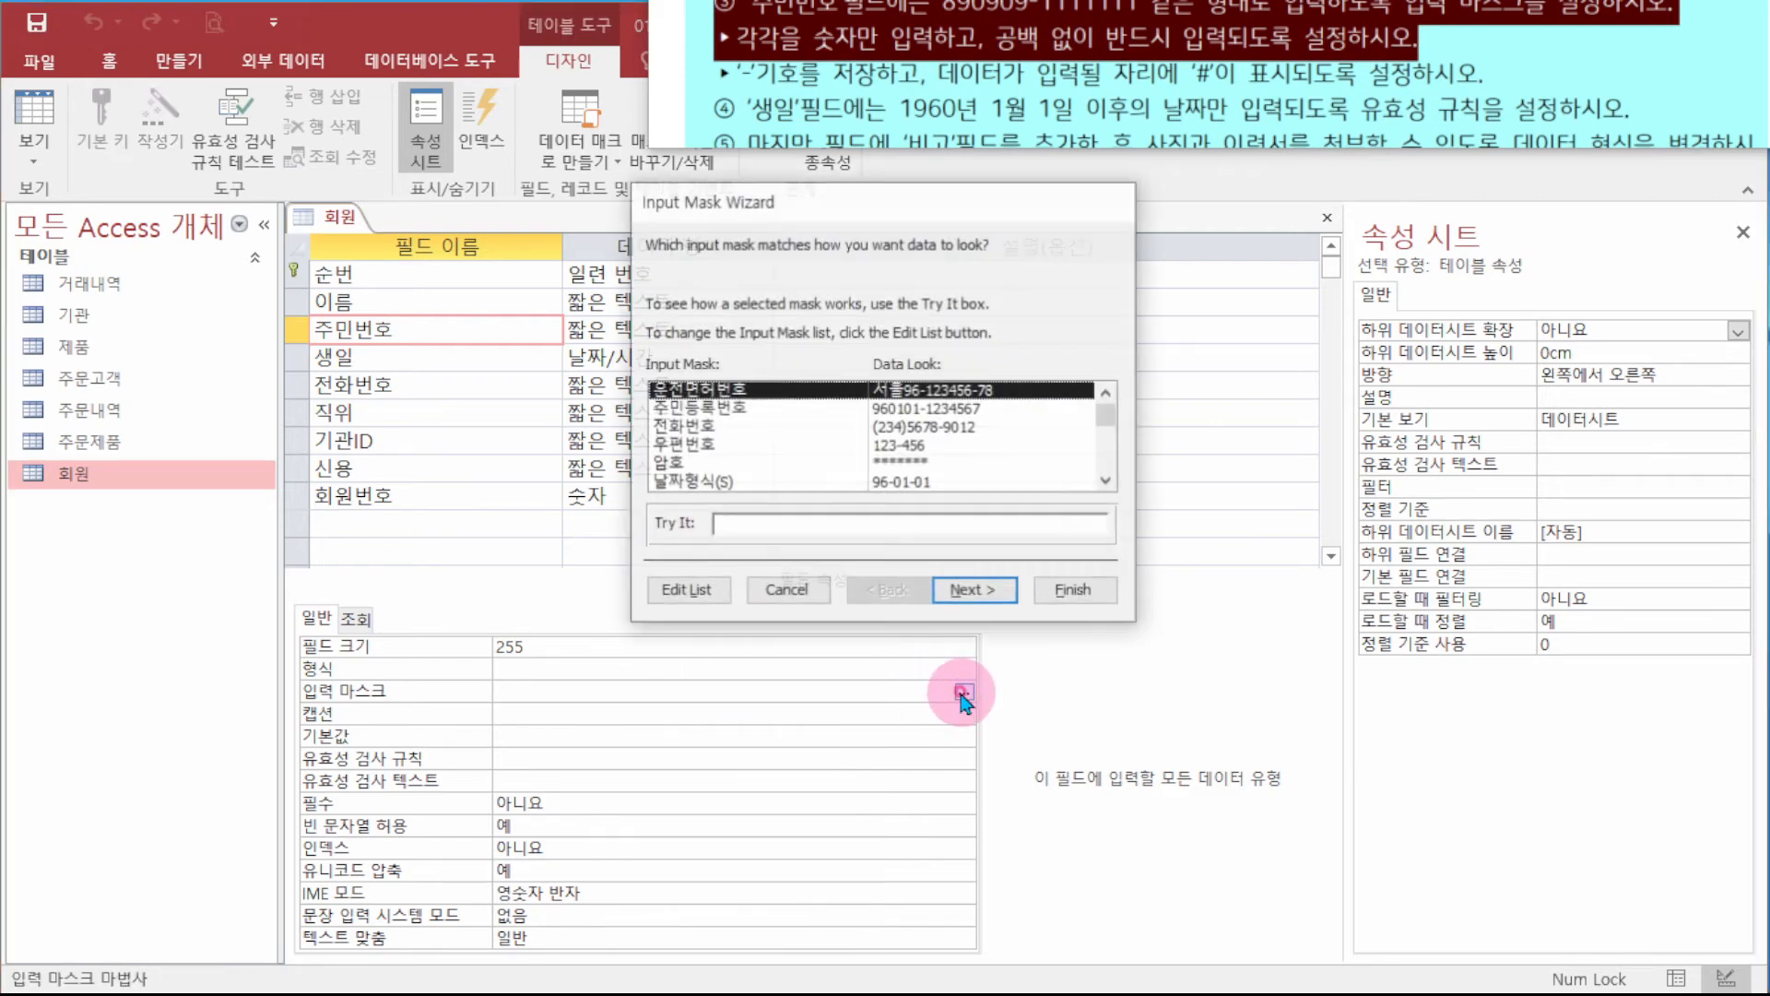
pyautogui.click(962, 412)
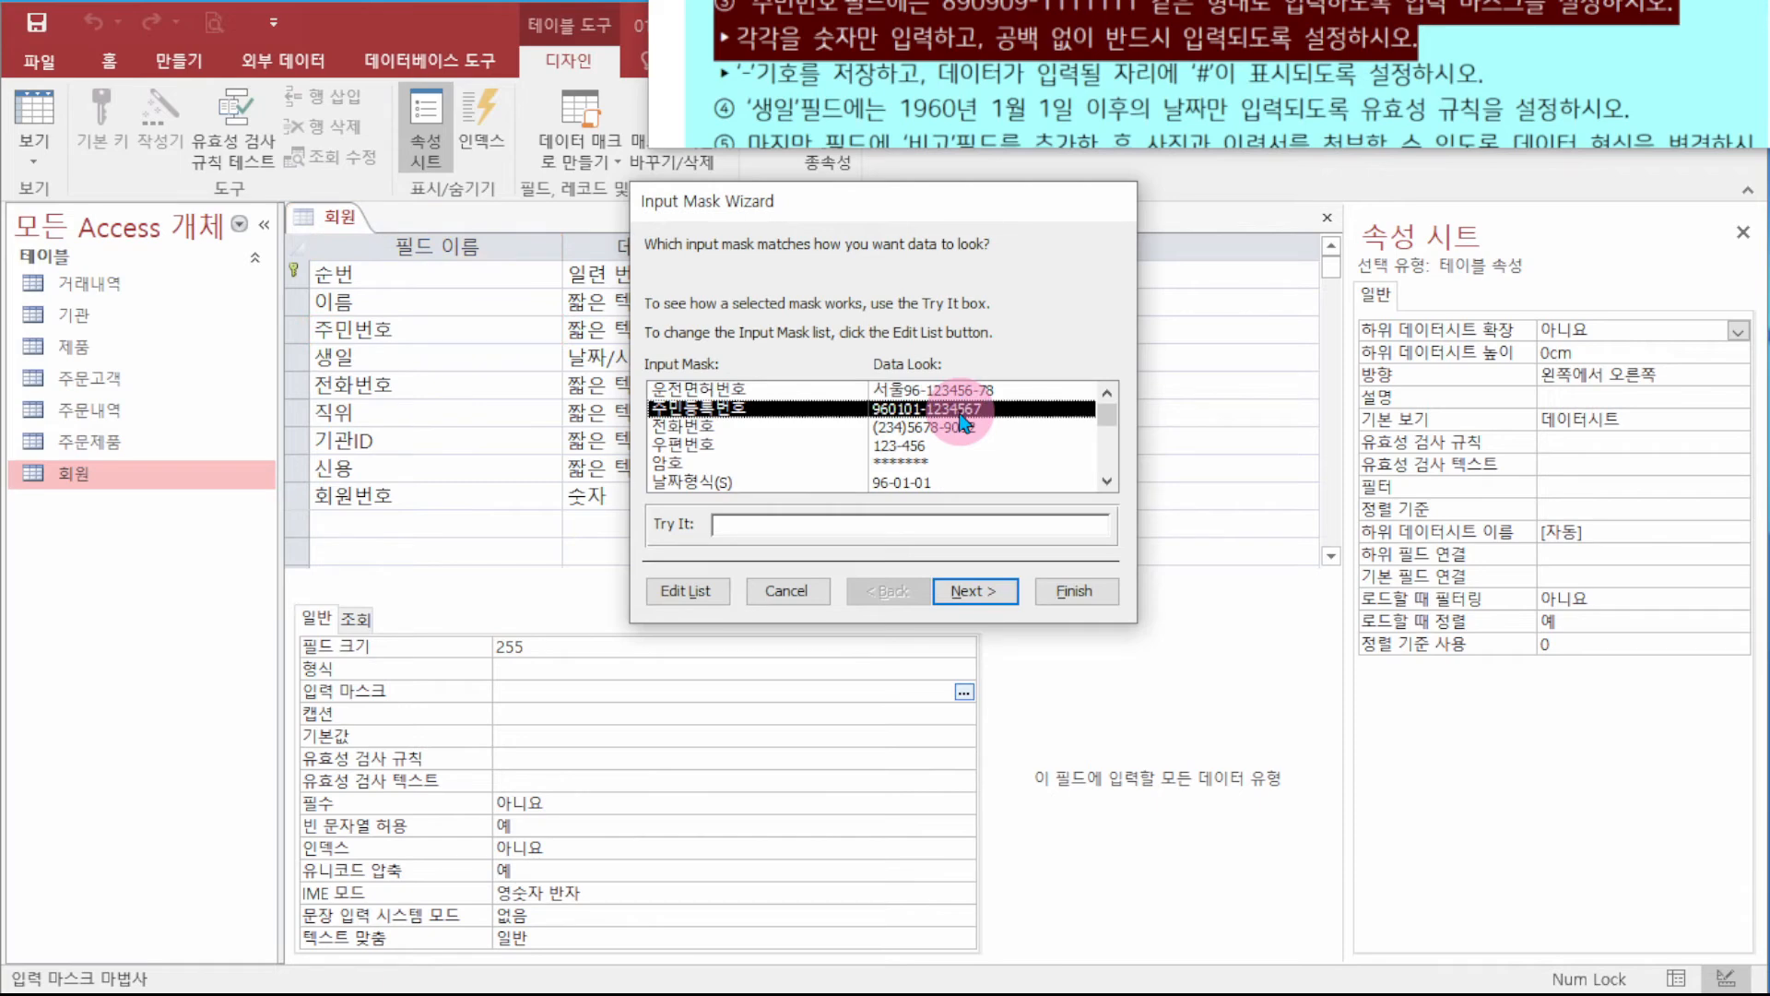
pyautogui.press('Escape')
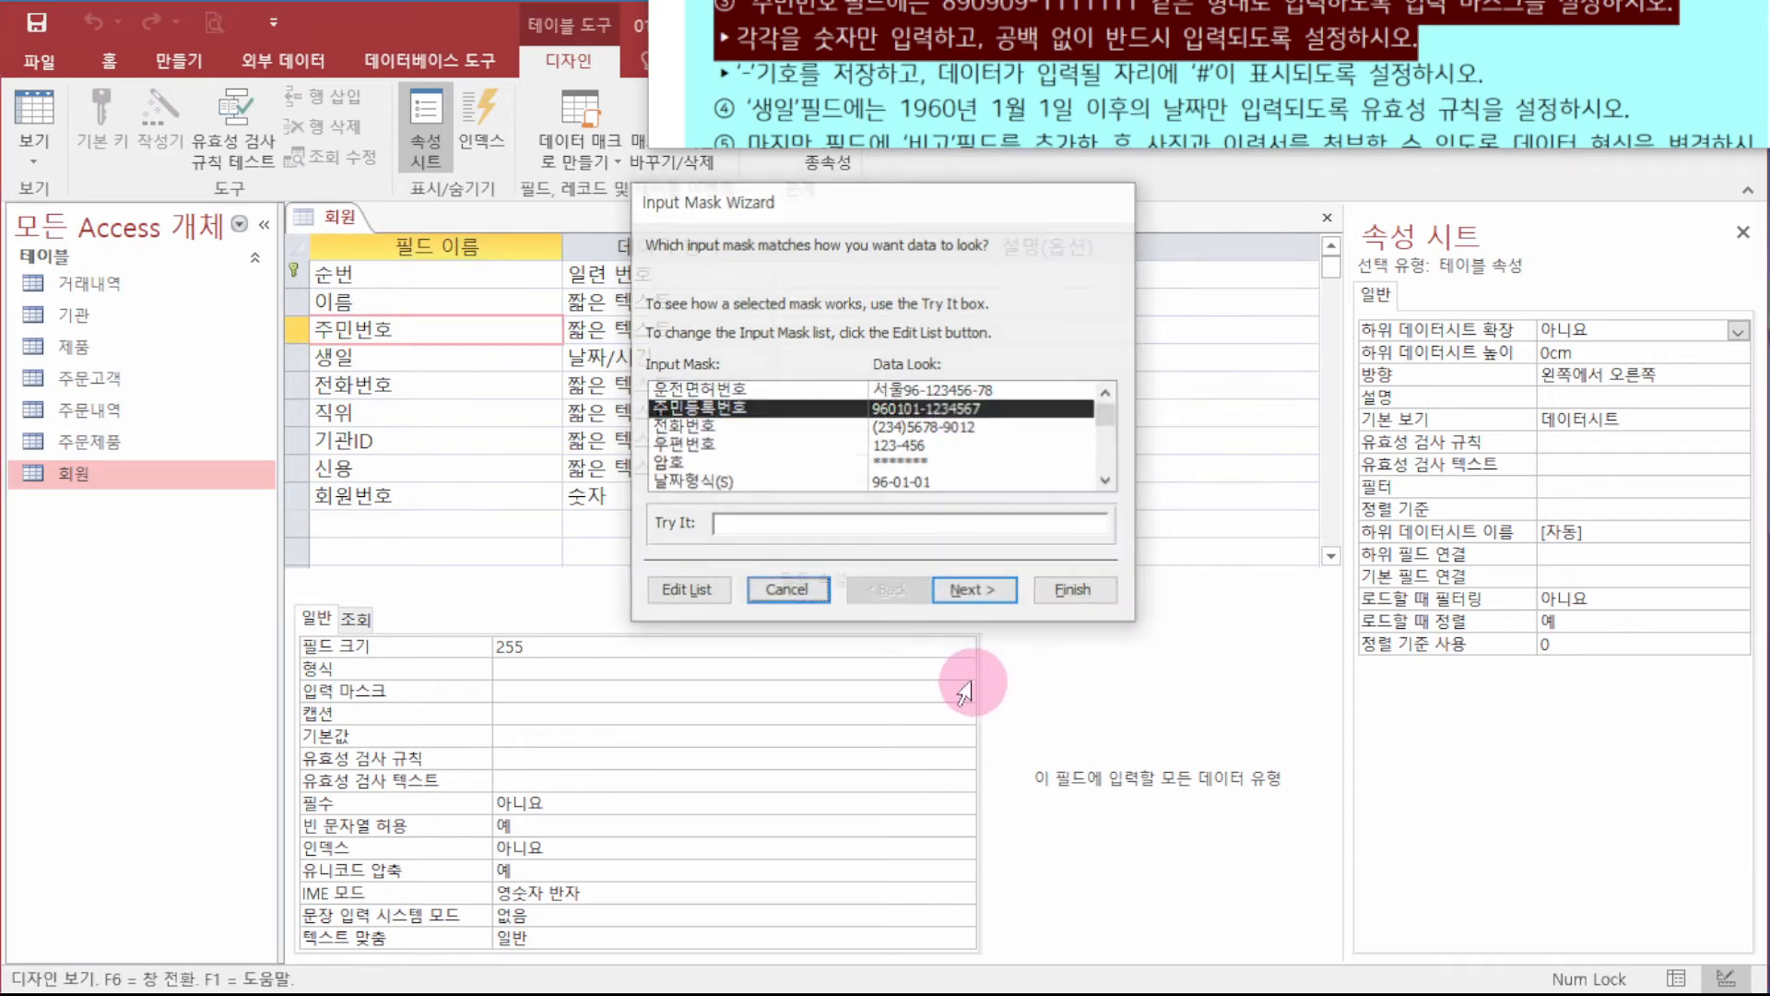
pyautogui.click(963, 696)
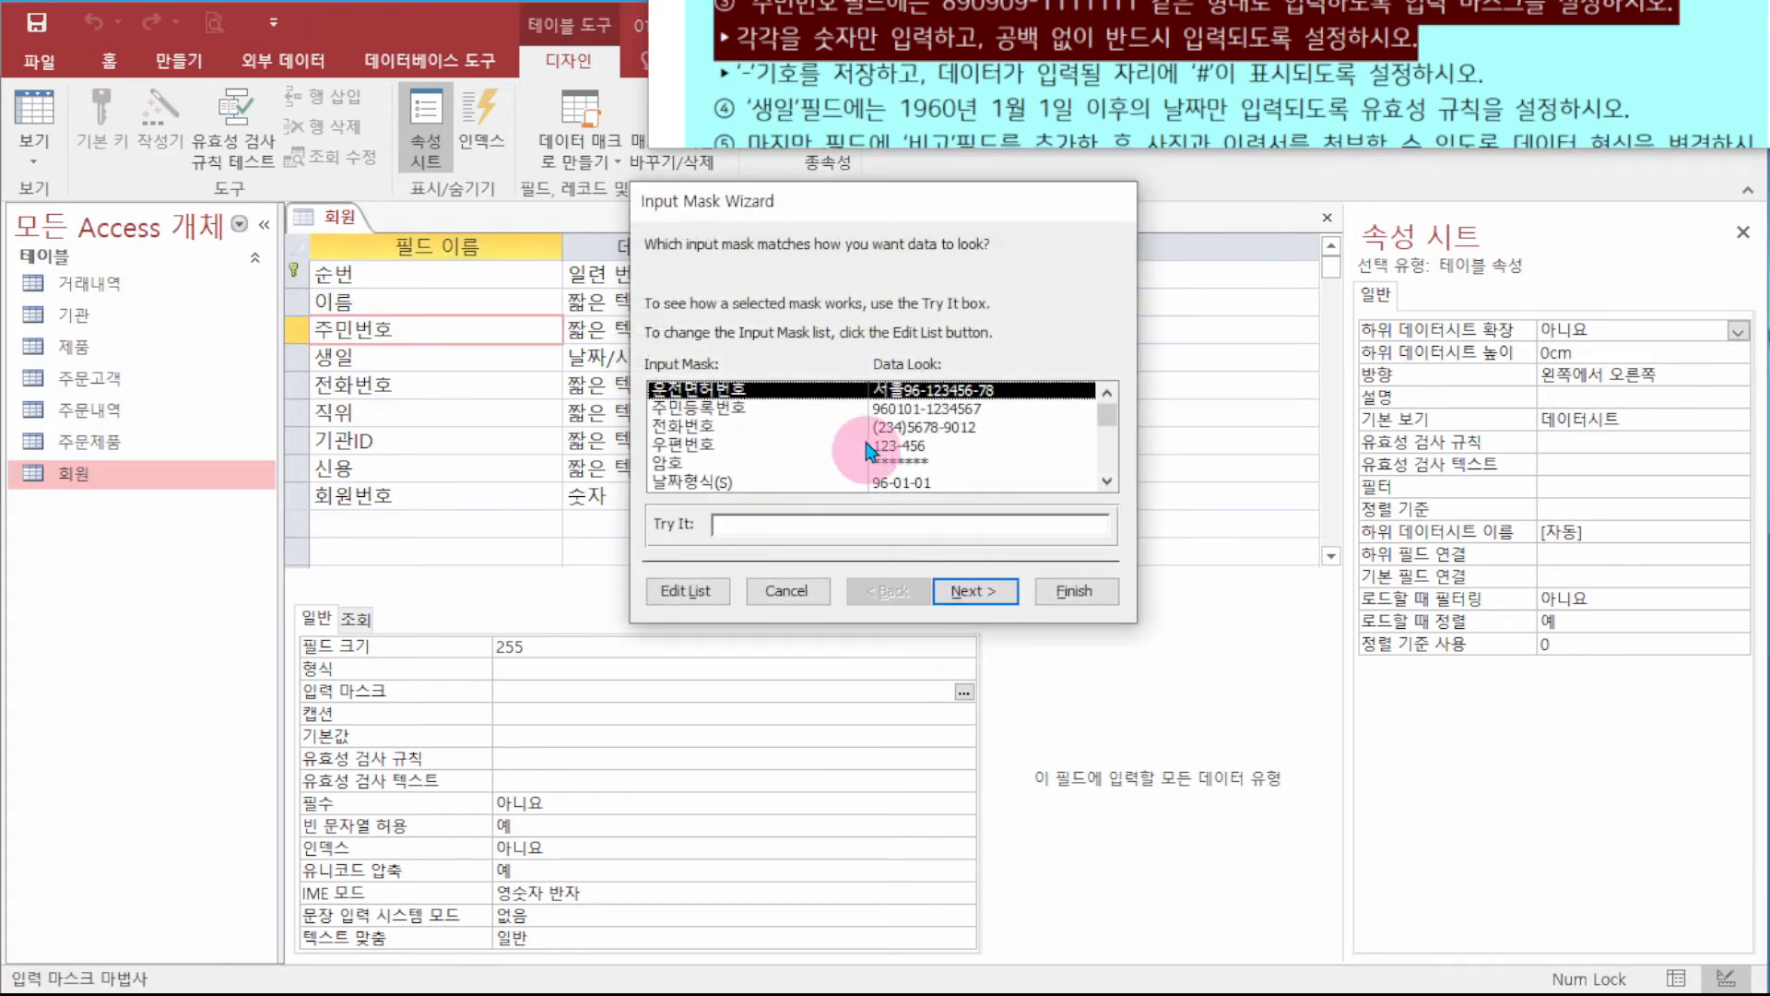
pyautogui.click(777, 410)
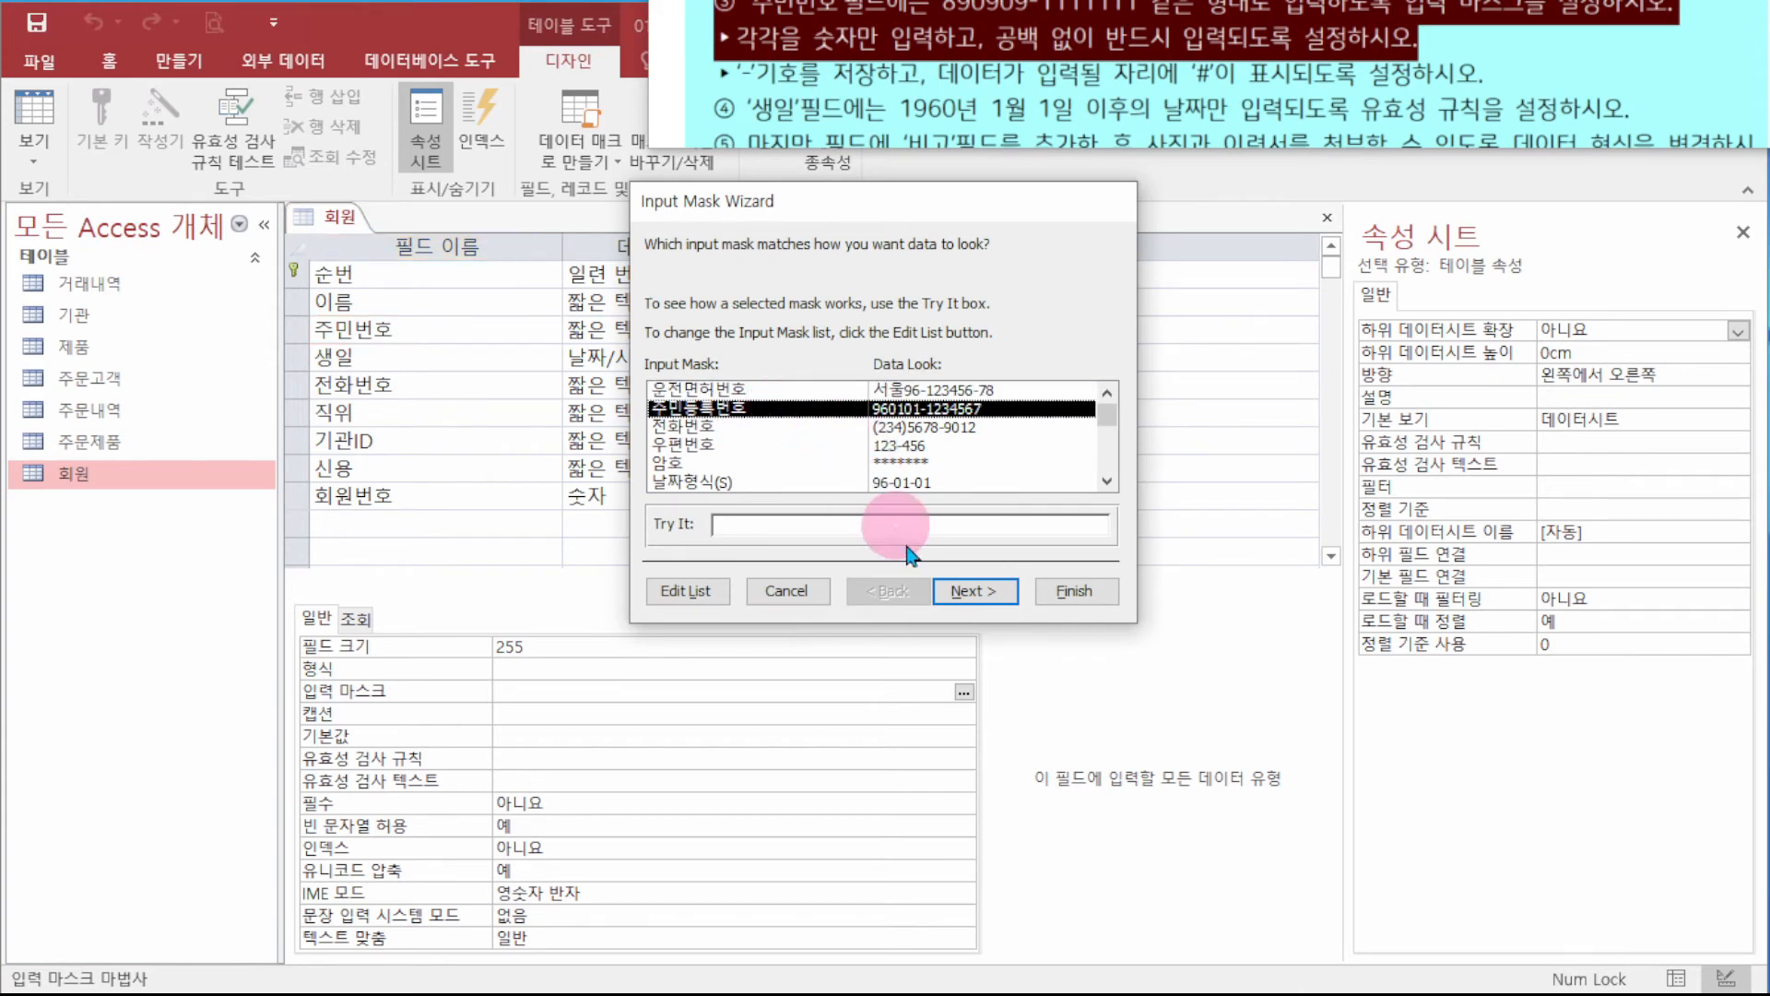
pyautogui.click(980, 593)
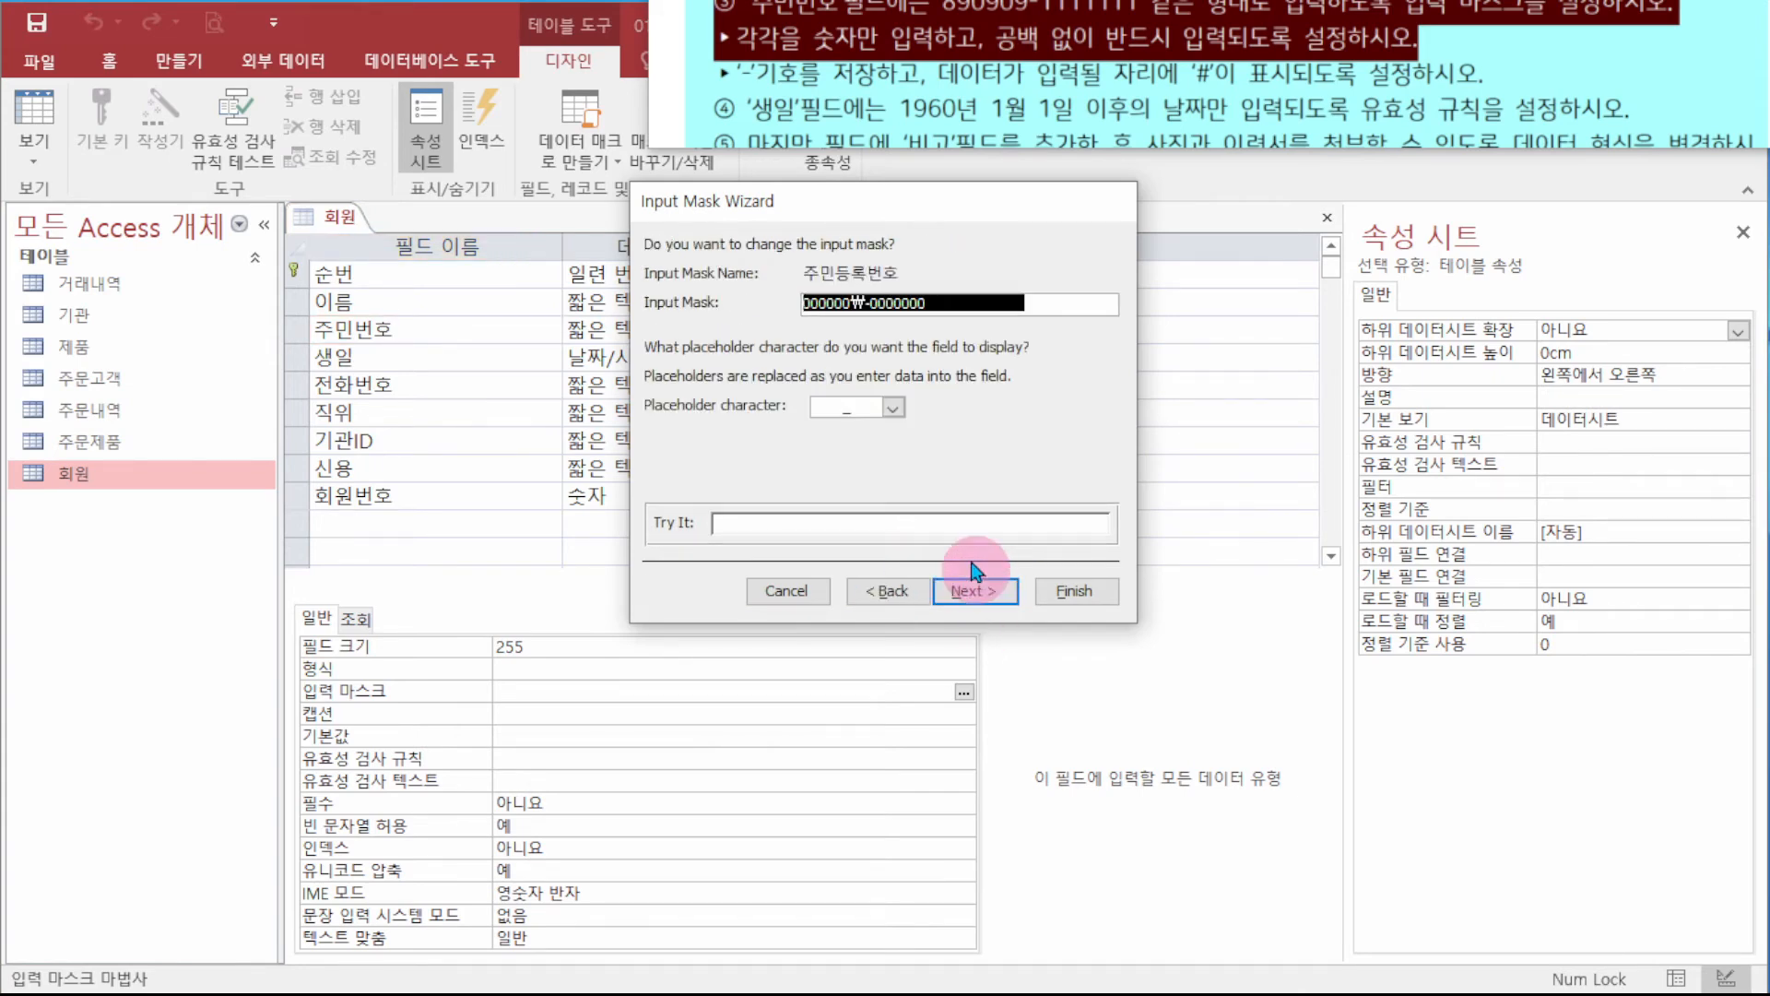
pyautogui.click(842, 408)
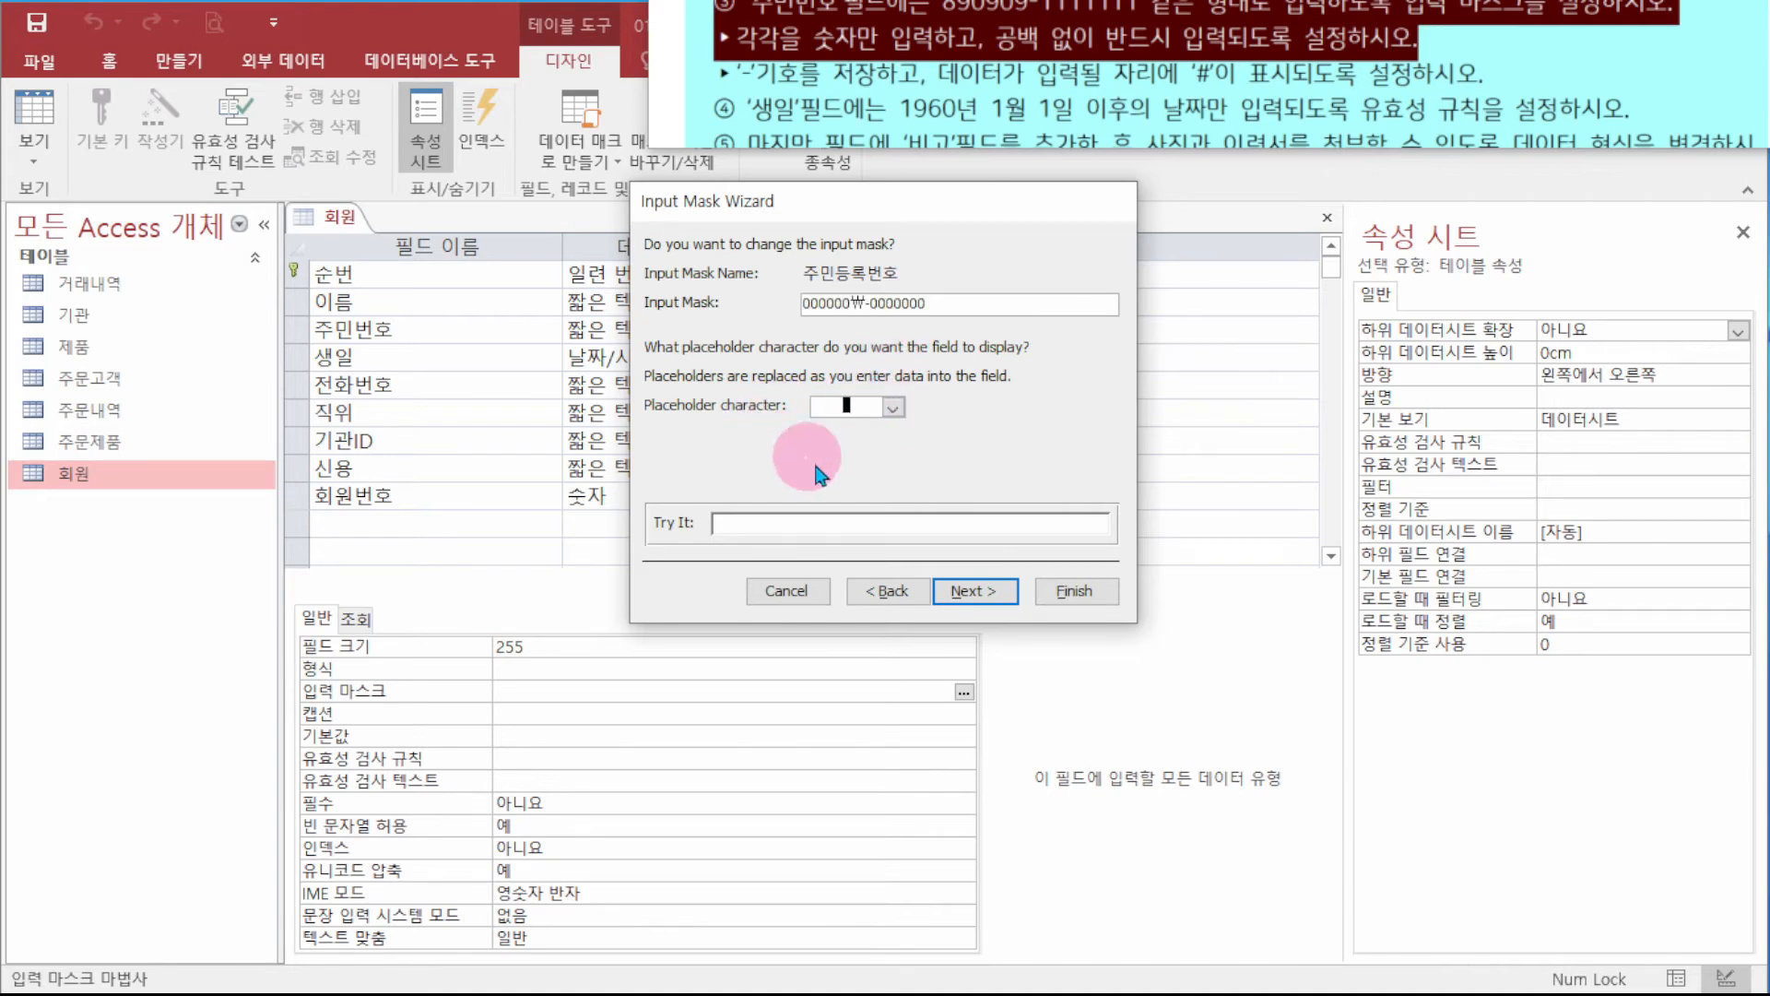
pyautogui.click(977, 597)
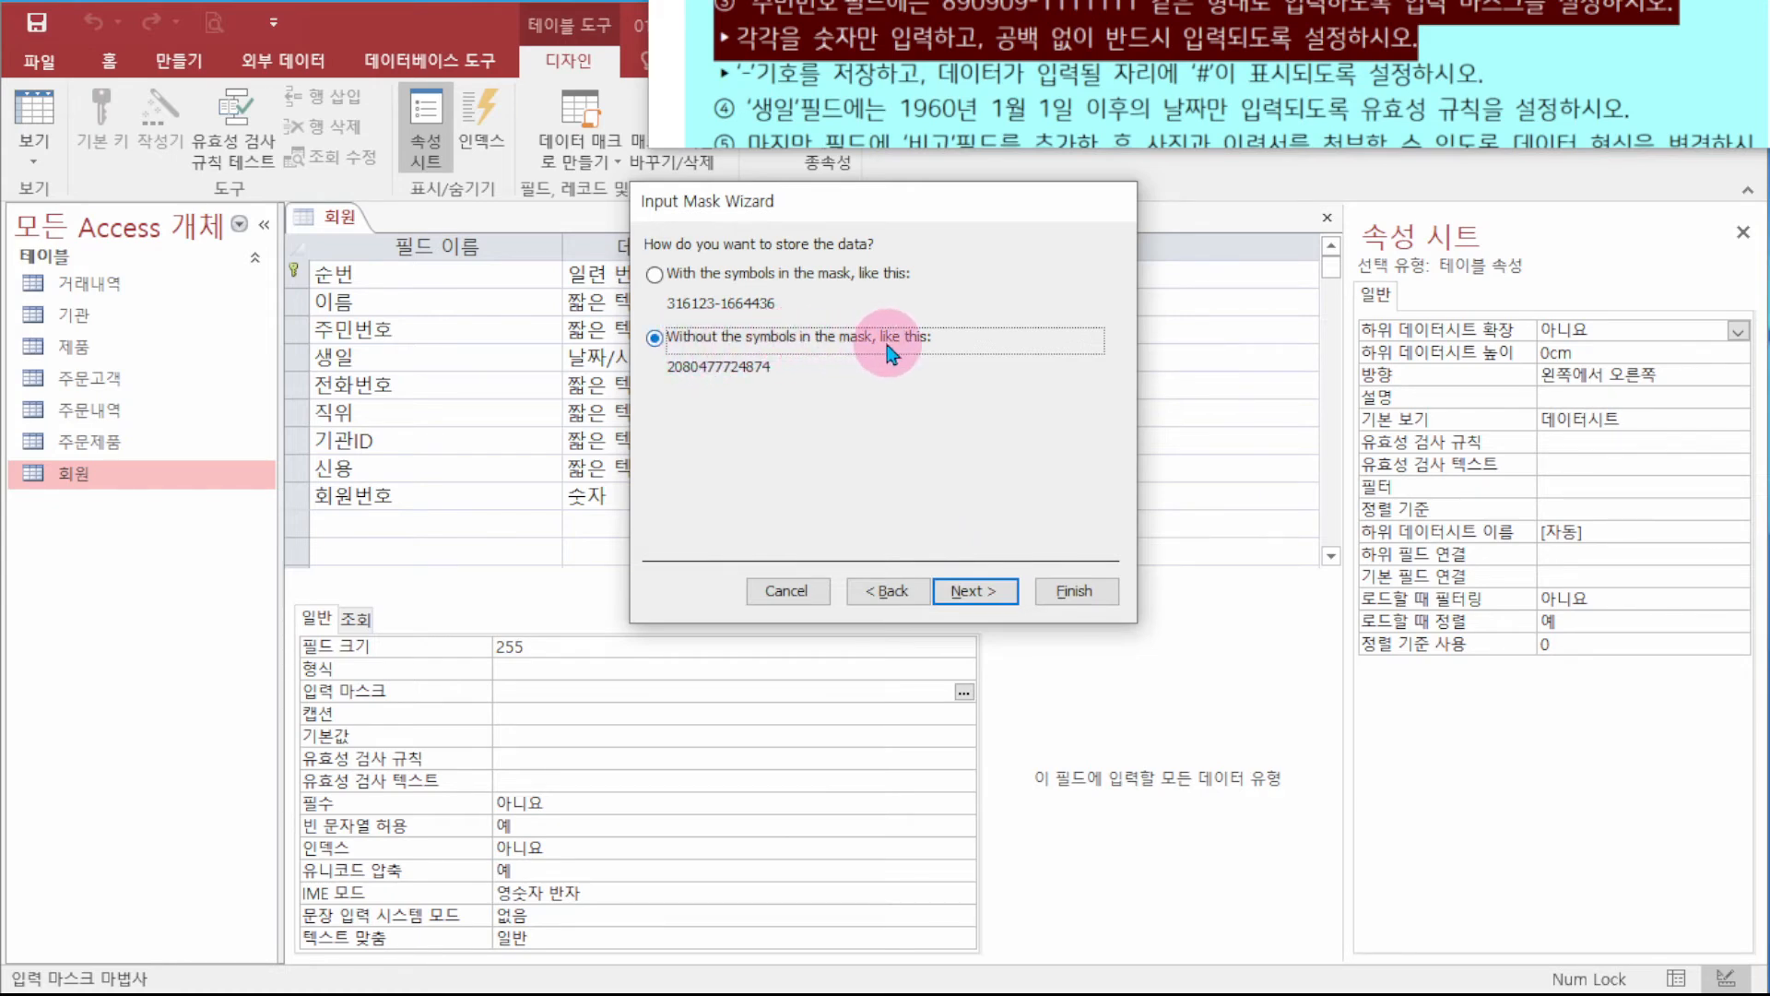
pyautogui.click(673, 274)
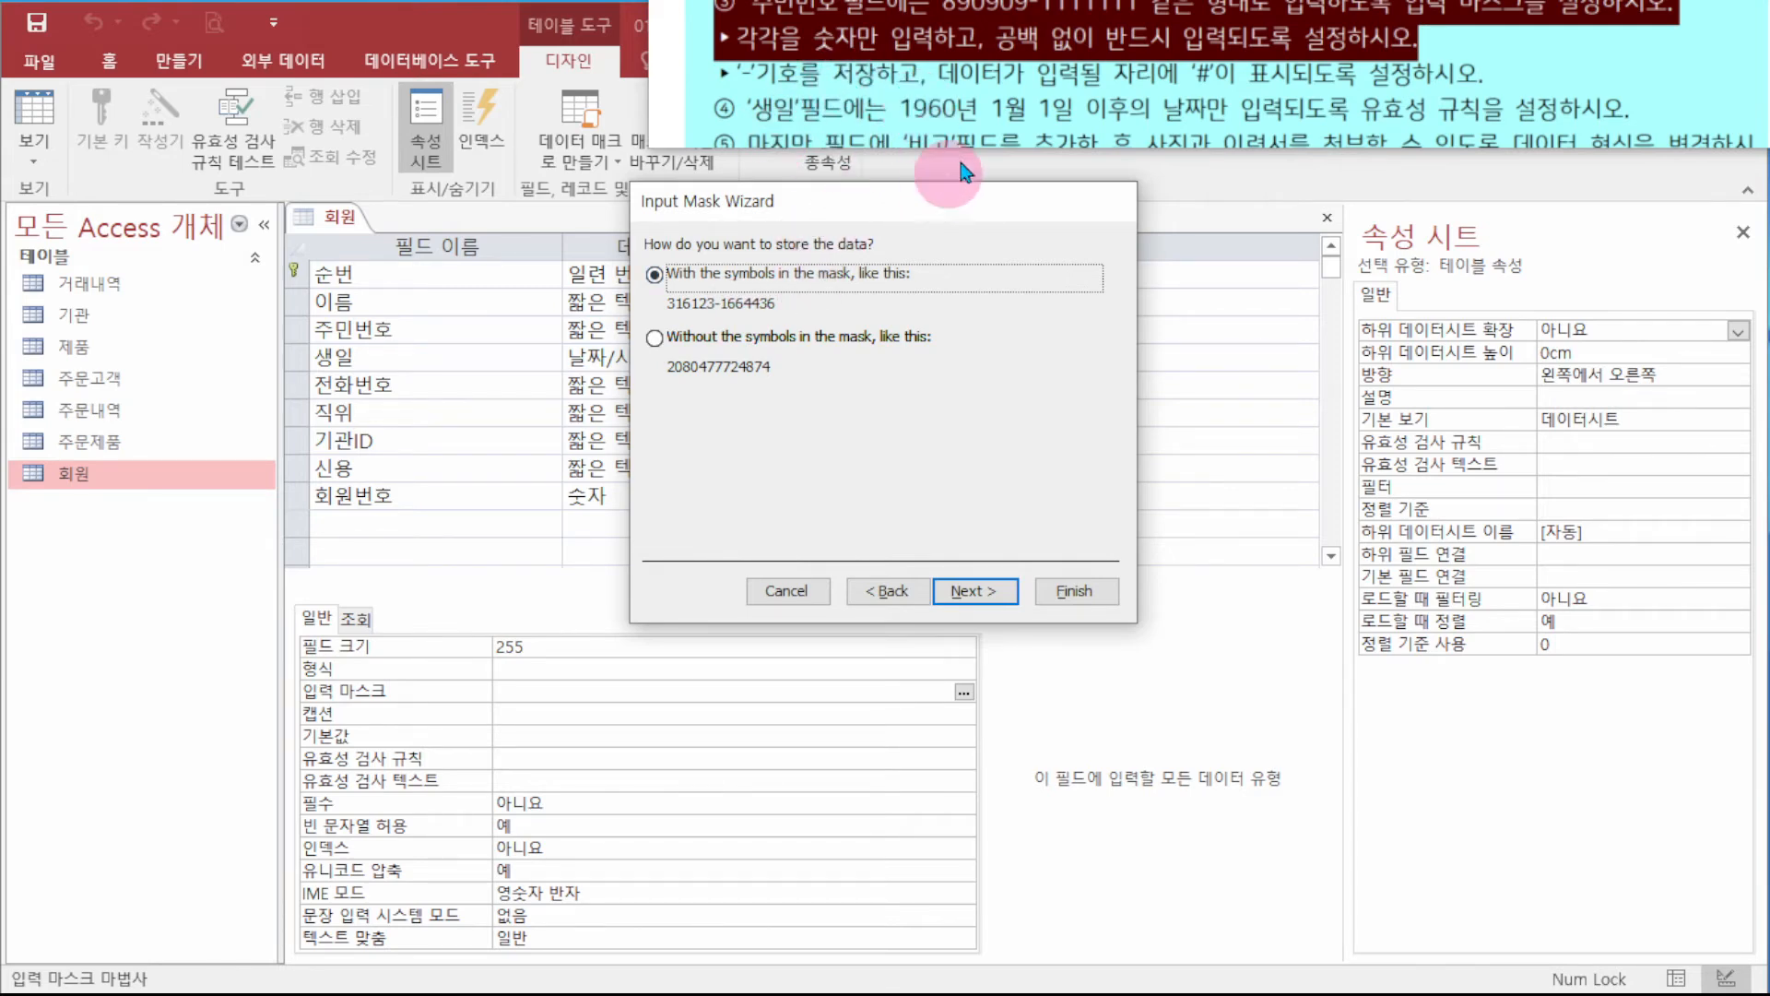
pyautogui.click(974, 592)
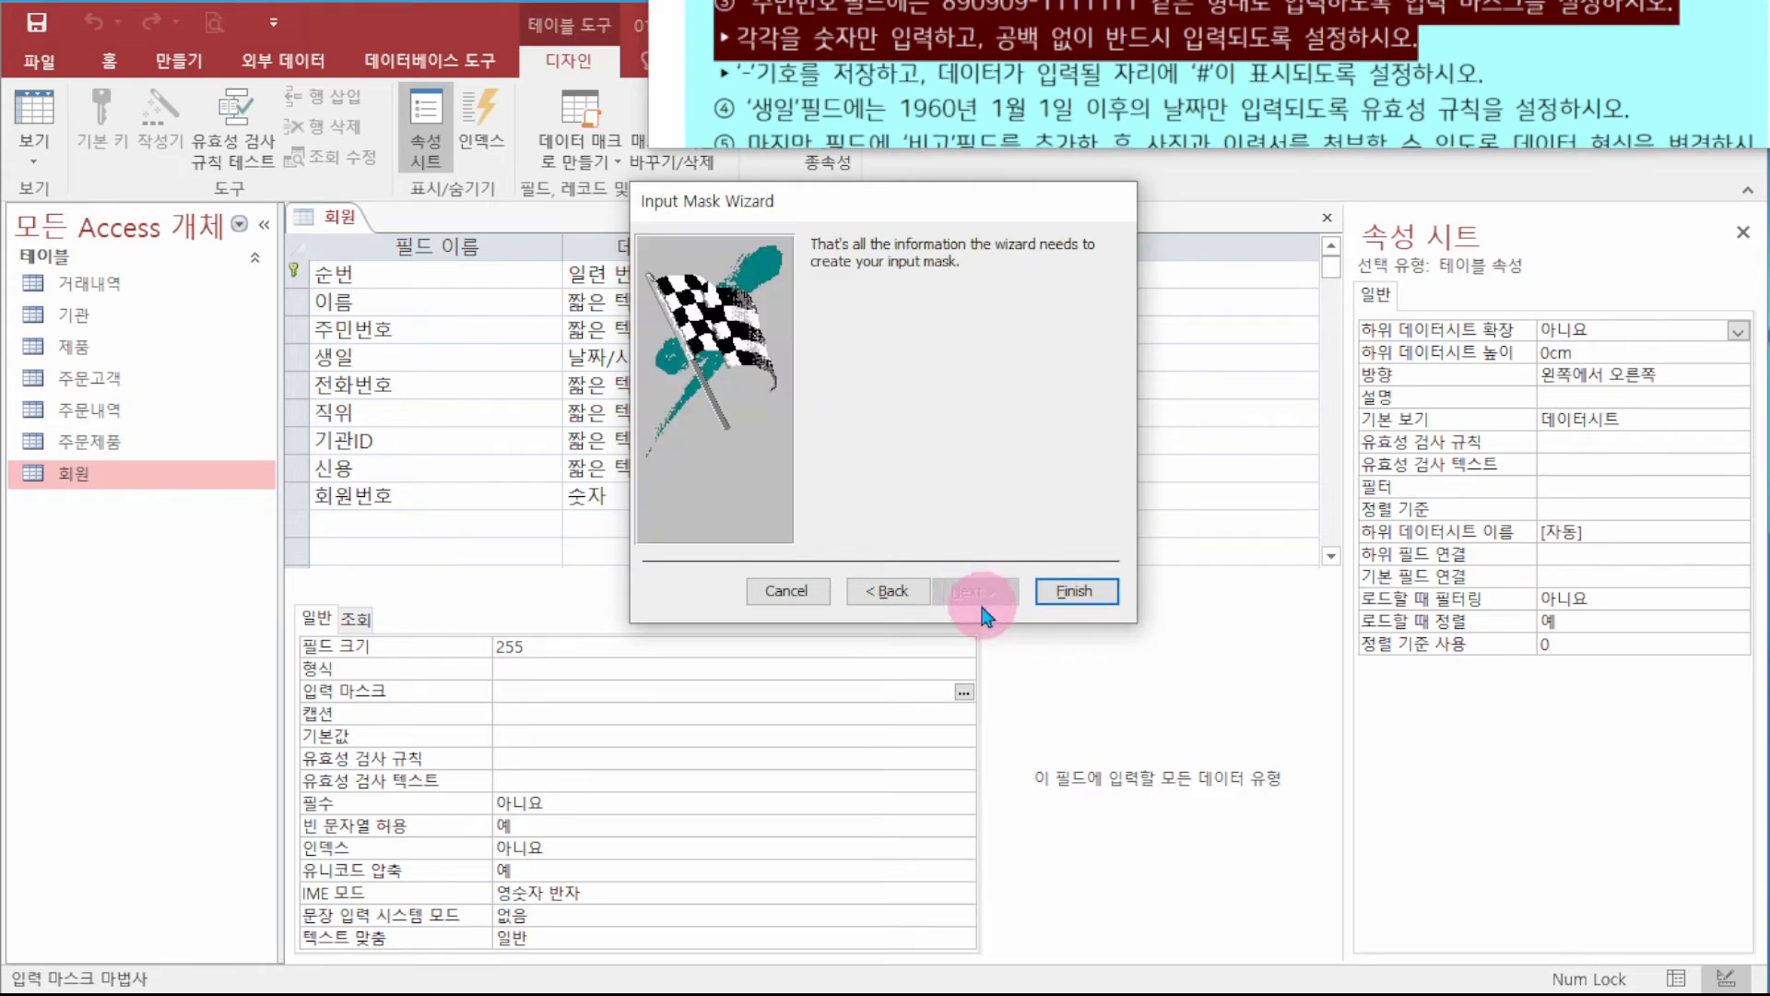
pyautogui.click(1105, 592)
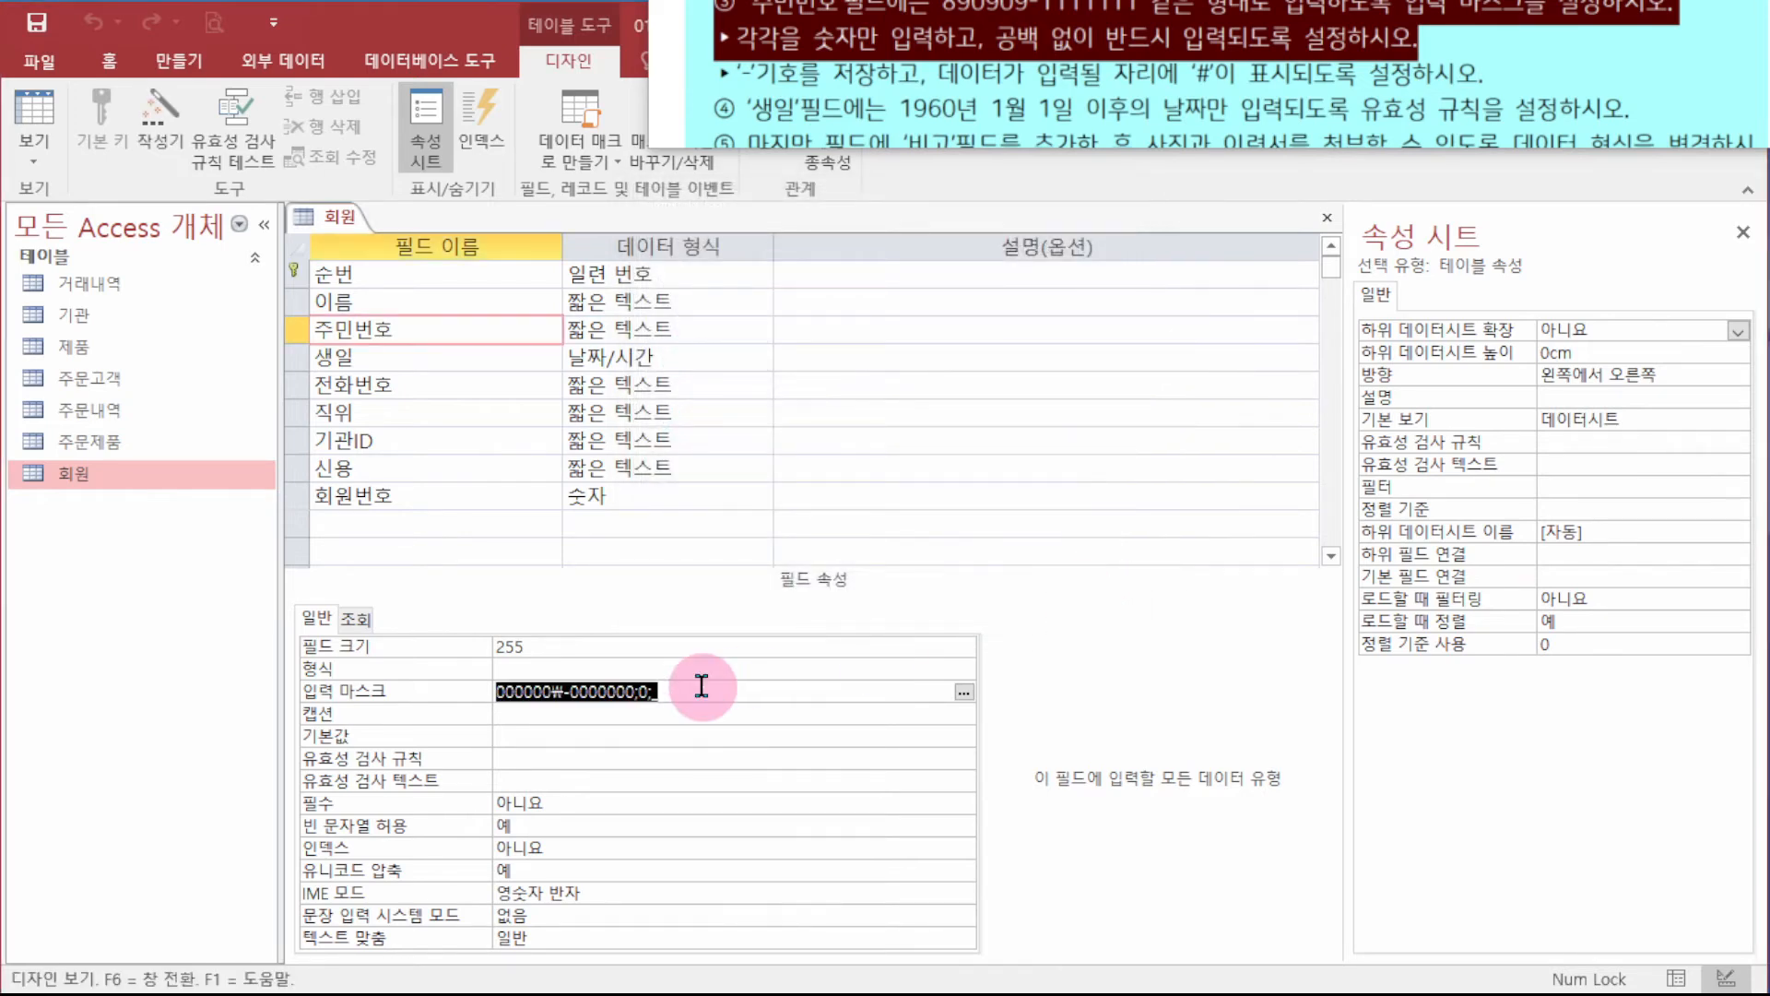
# - Edit the 주민번호 input mask, replacing the placeholder character with #, and select the whole value
pyautogui.click(801, 683)
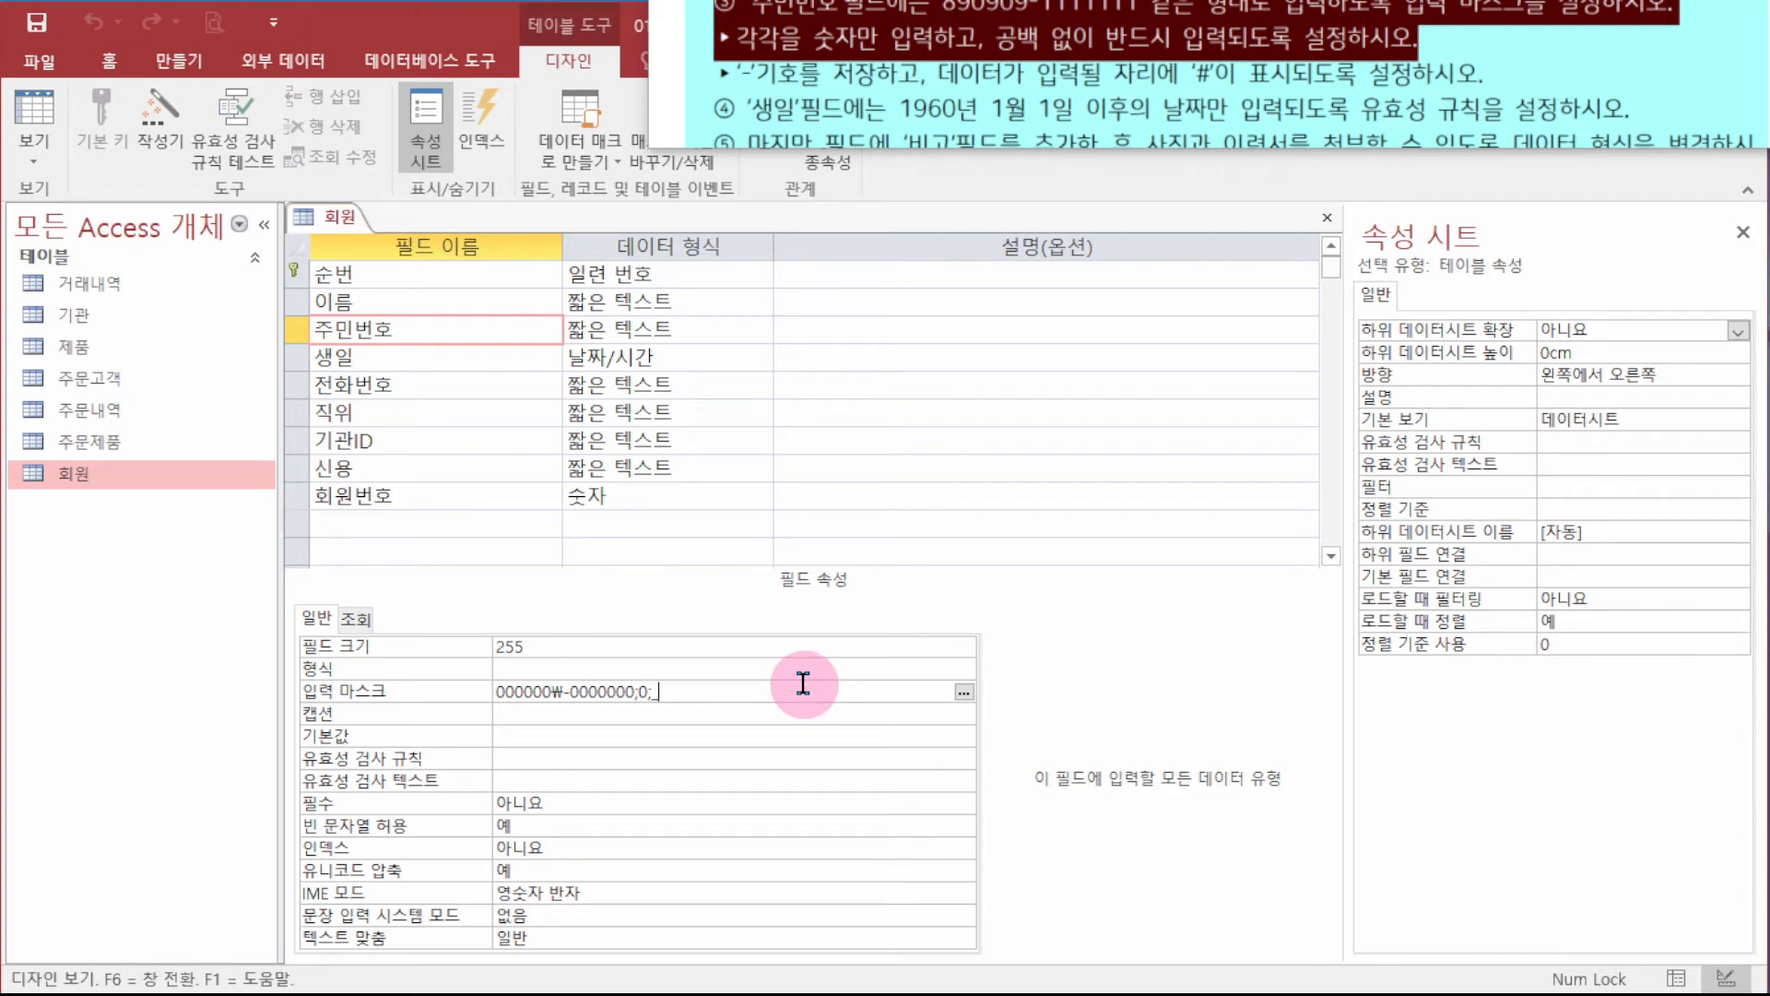
pyautogui.press('Left')
pyautogui.press('Left')
pyautogui.press('Left')
pyautogui.hotkey('shift', 'Right')
pyautogui.hotkey('shift', 'Right')
pyautogui.press('End')
pyautogui.press('BackSpace')
pyautogui.write('#')
pyautogui.keyDown('shift'); pyautogui.click(610, 690); pyautogui.keyUp('shift')
pyautogui.moveTo(610, 690); pyautogui.dragTo(189, 687)
pyautogui.hotkey('ctrl', 'c')
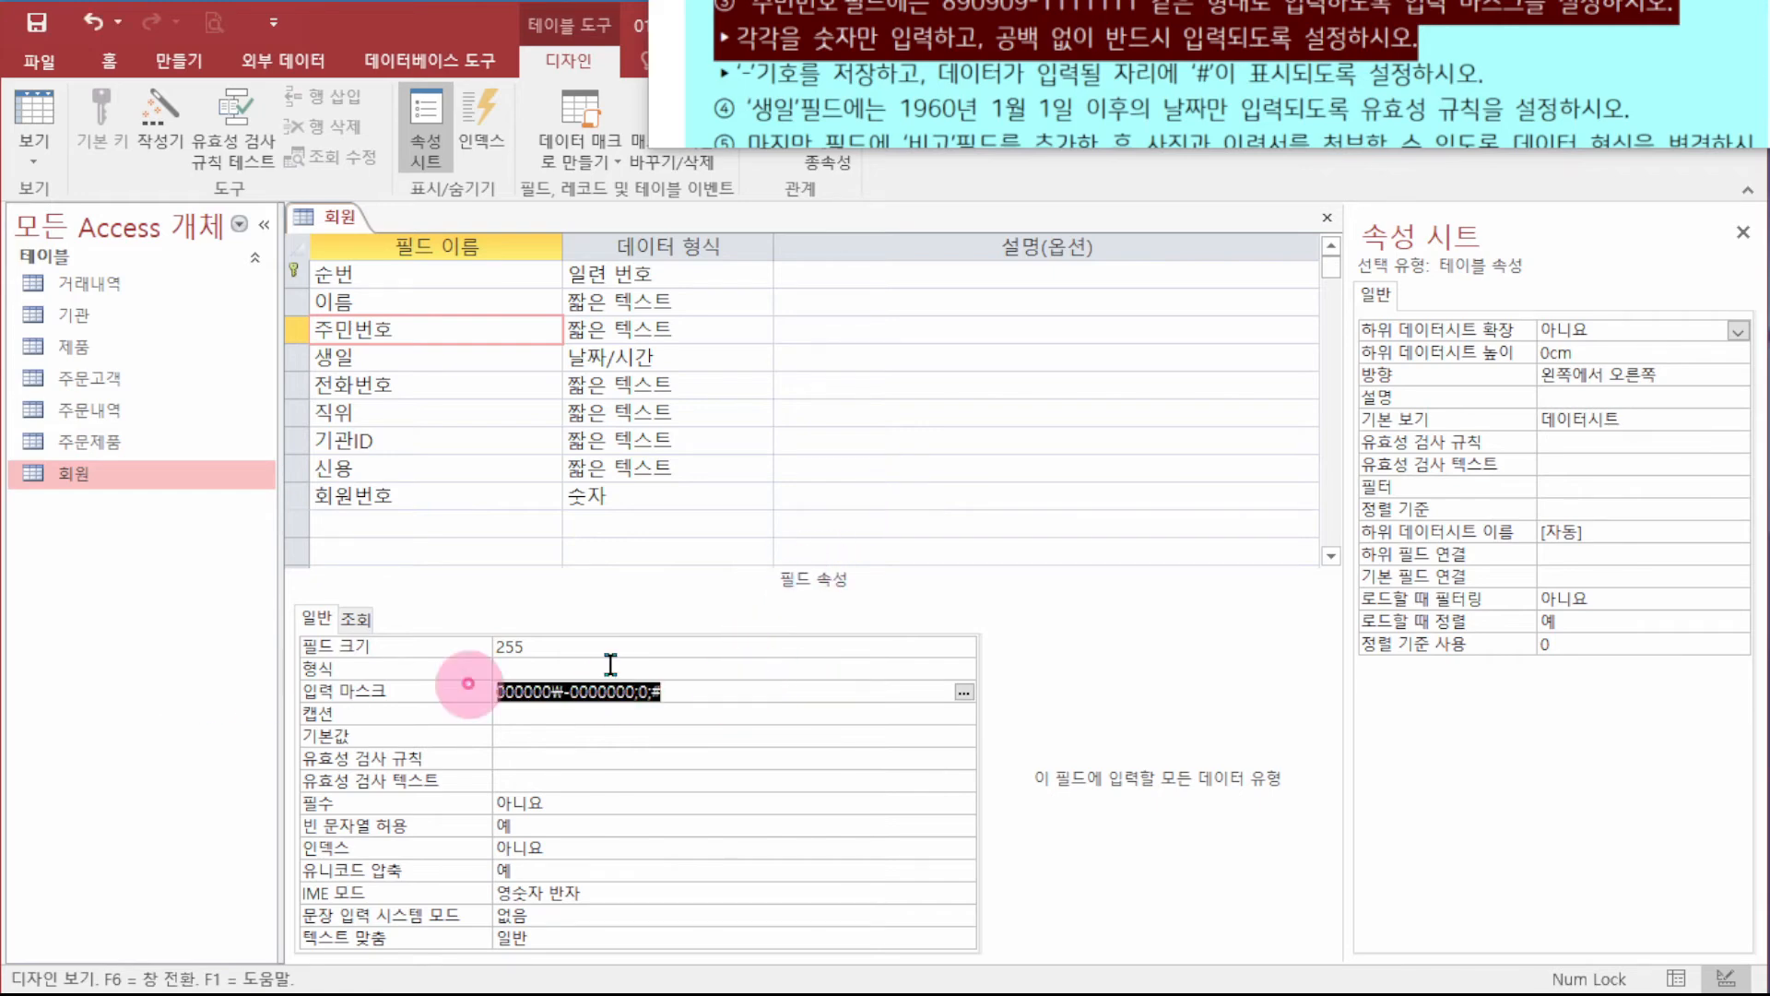
# - Paste the mask into Notepad and compare its 000000 and 0 parts with the reference text
pyautogui.moveTo(1769, 564); pyautogui.dragTo(972, 385)
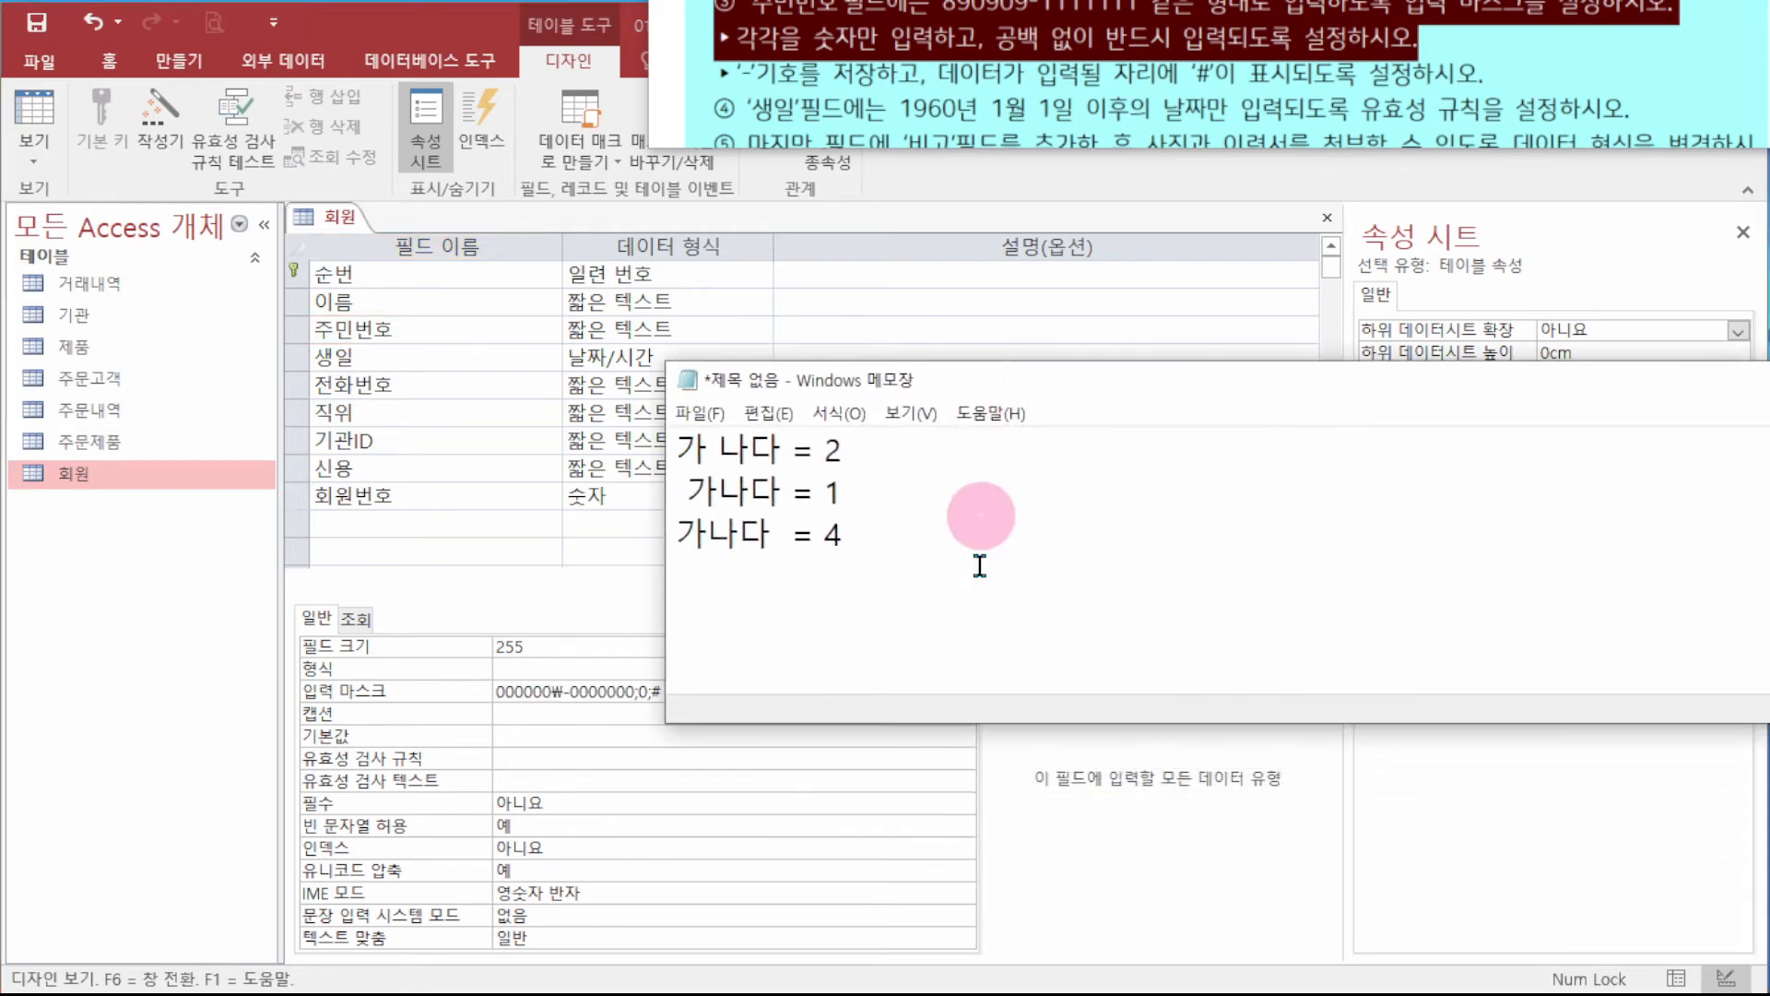
pyautogui.moveTo(981, 515); pyautogui.dragTo(407, 360)
pyautogui.hotkey('ctrl', 'v')
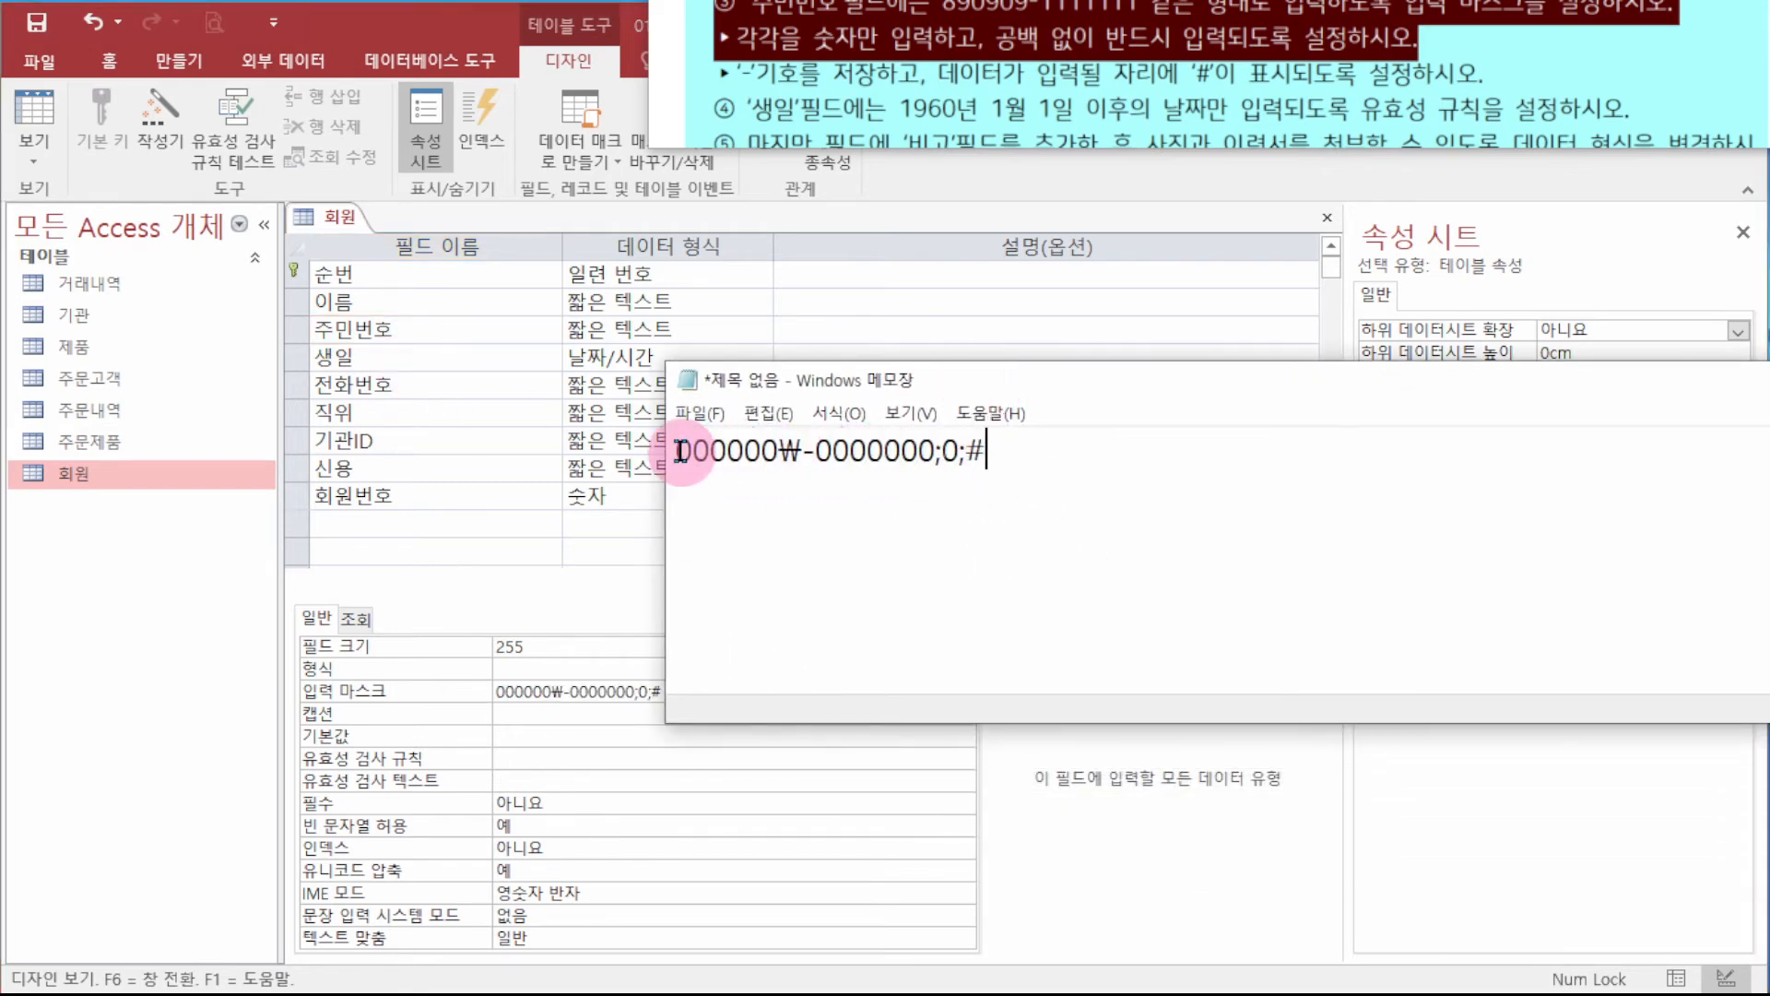
pyautogui.moveTo(677, 451); pyautogui.dragTo(793, 454)
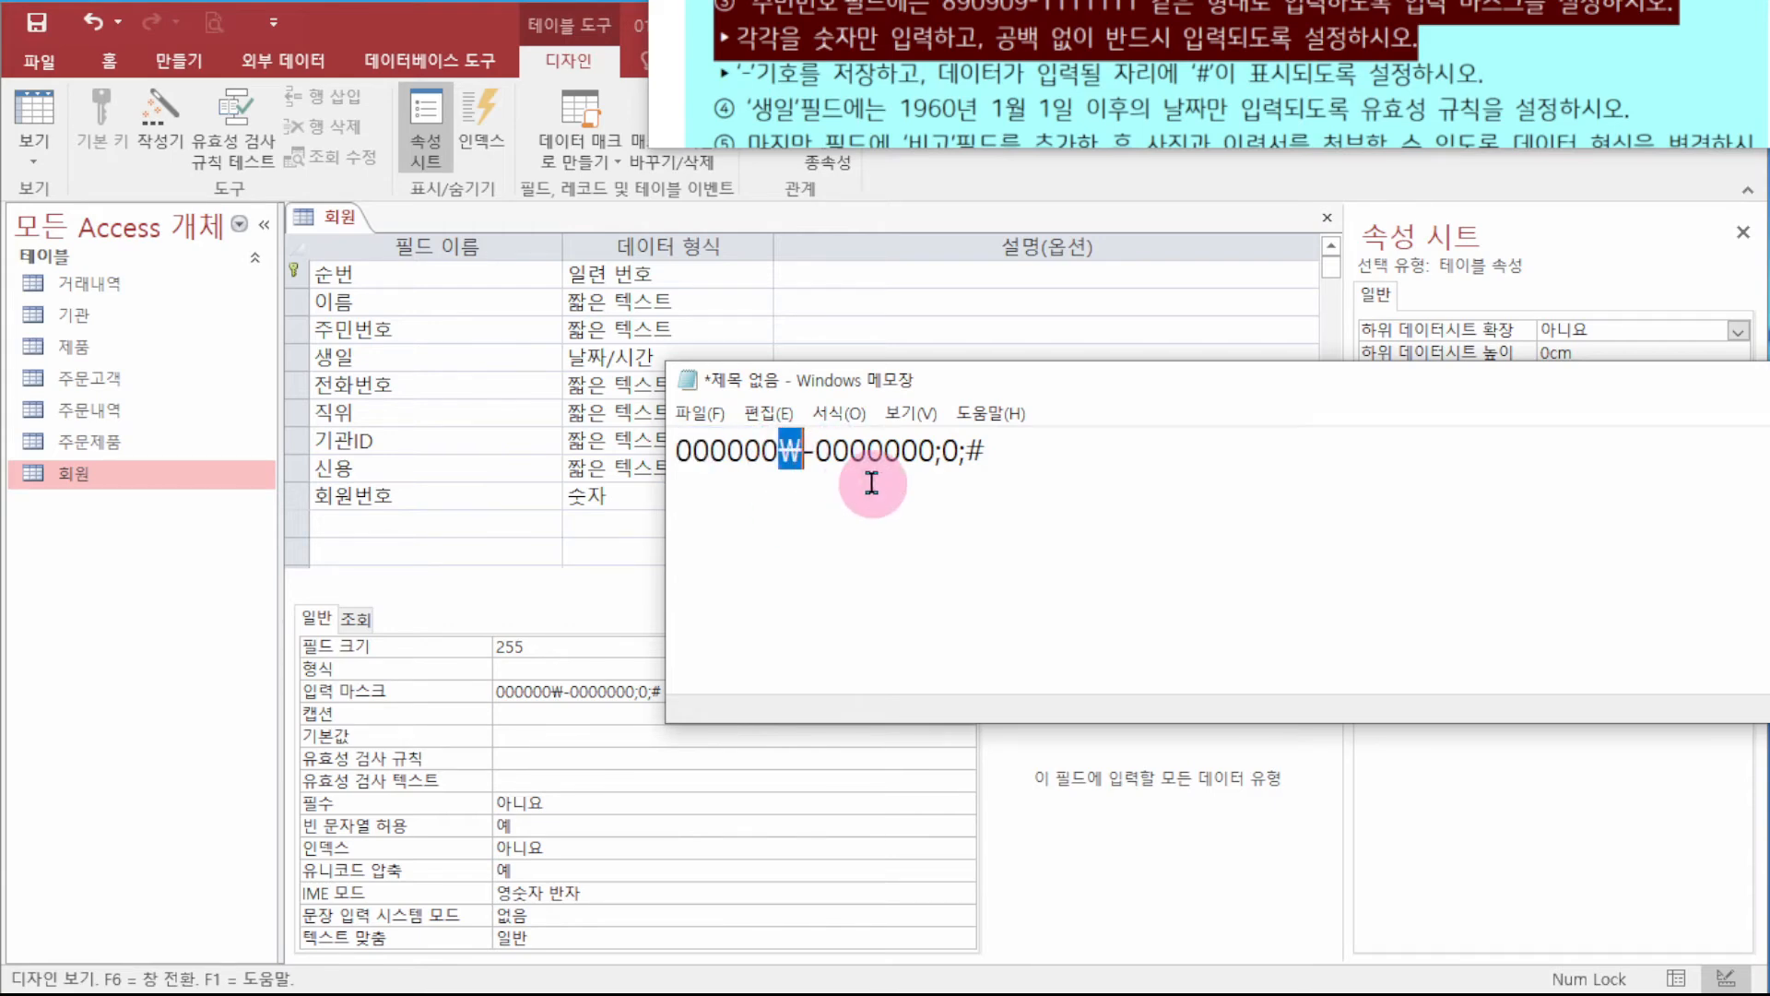
pyautogui.click(956, 461)
pyautogui.click(810, 454)
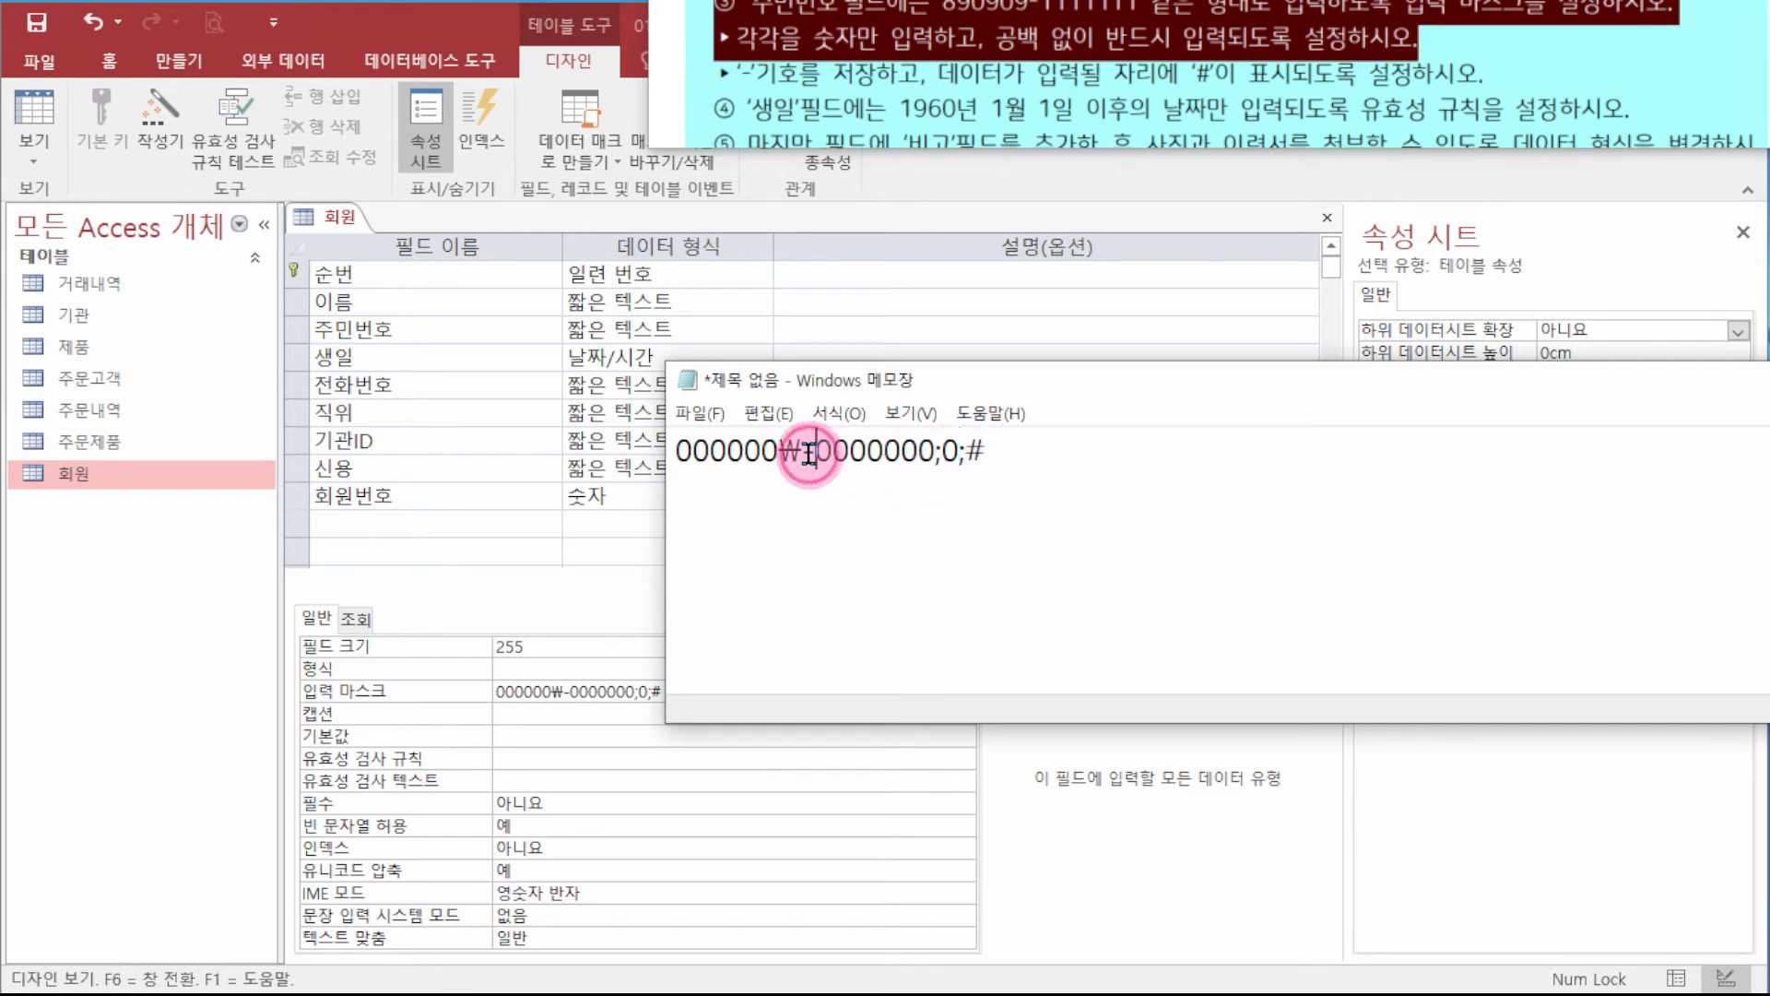
pyautogui.moveTo(943, 453)
pyautogui.mouseDown()
pyautogui.moveTo(1023, 454)
pyautogui.moveTo(929, 456)
pyautogui.moveTo(966, 458)
pyautogui.mouseUp()
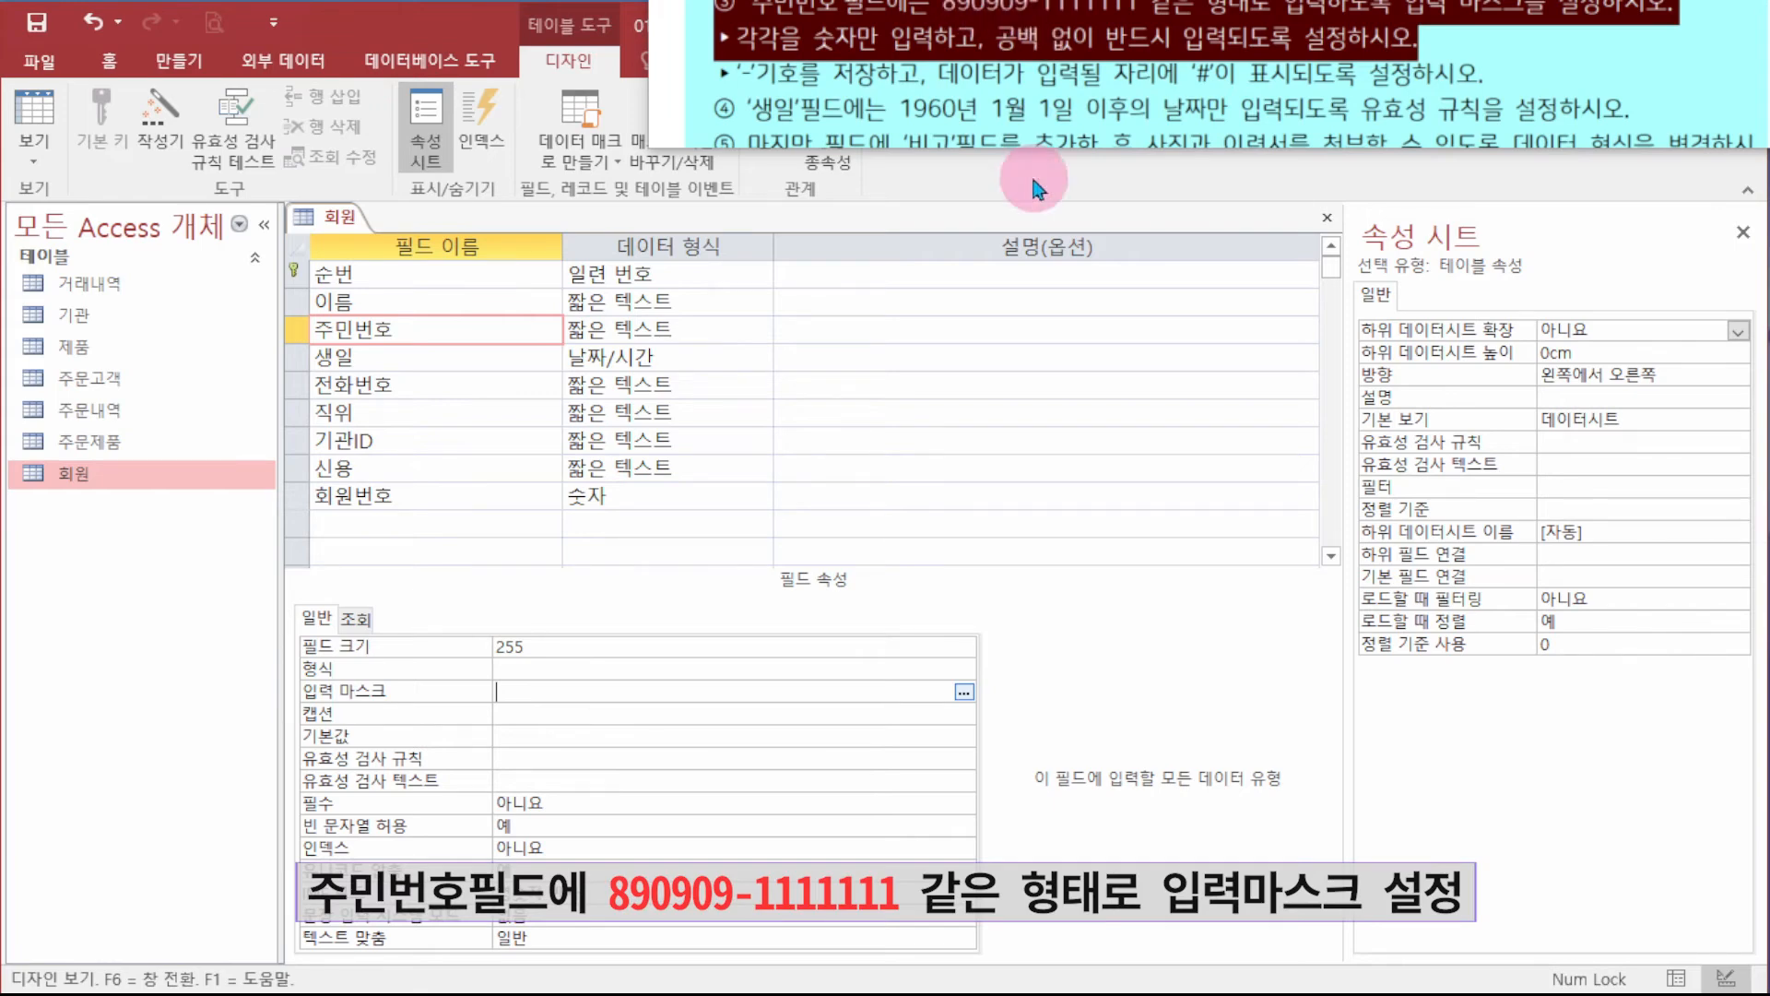
# - Enter 000000\-0000000;0;# as the 주민번호 input mask, making the dash a literal
pyautogui.write('000000')
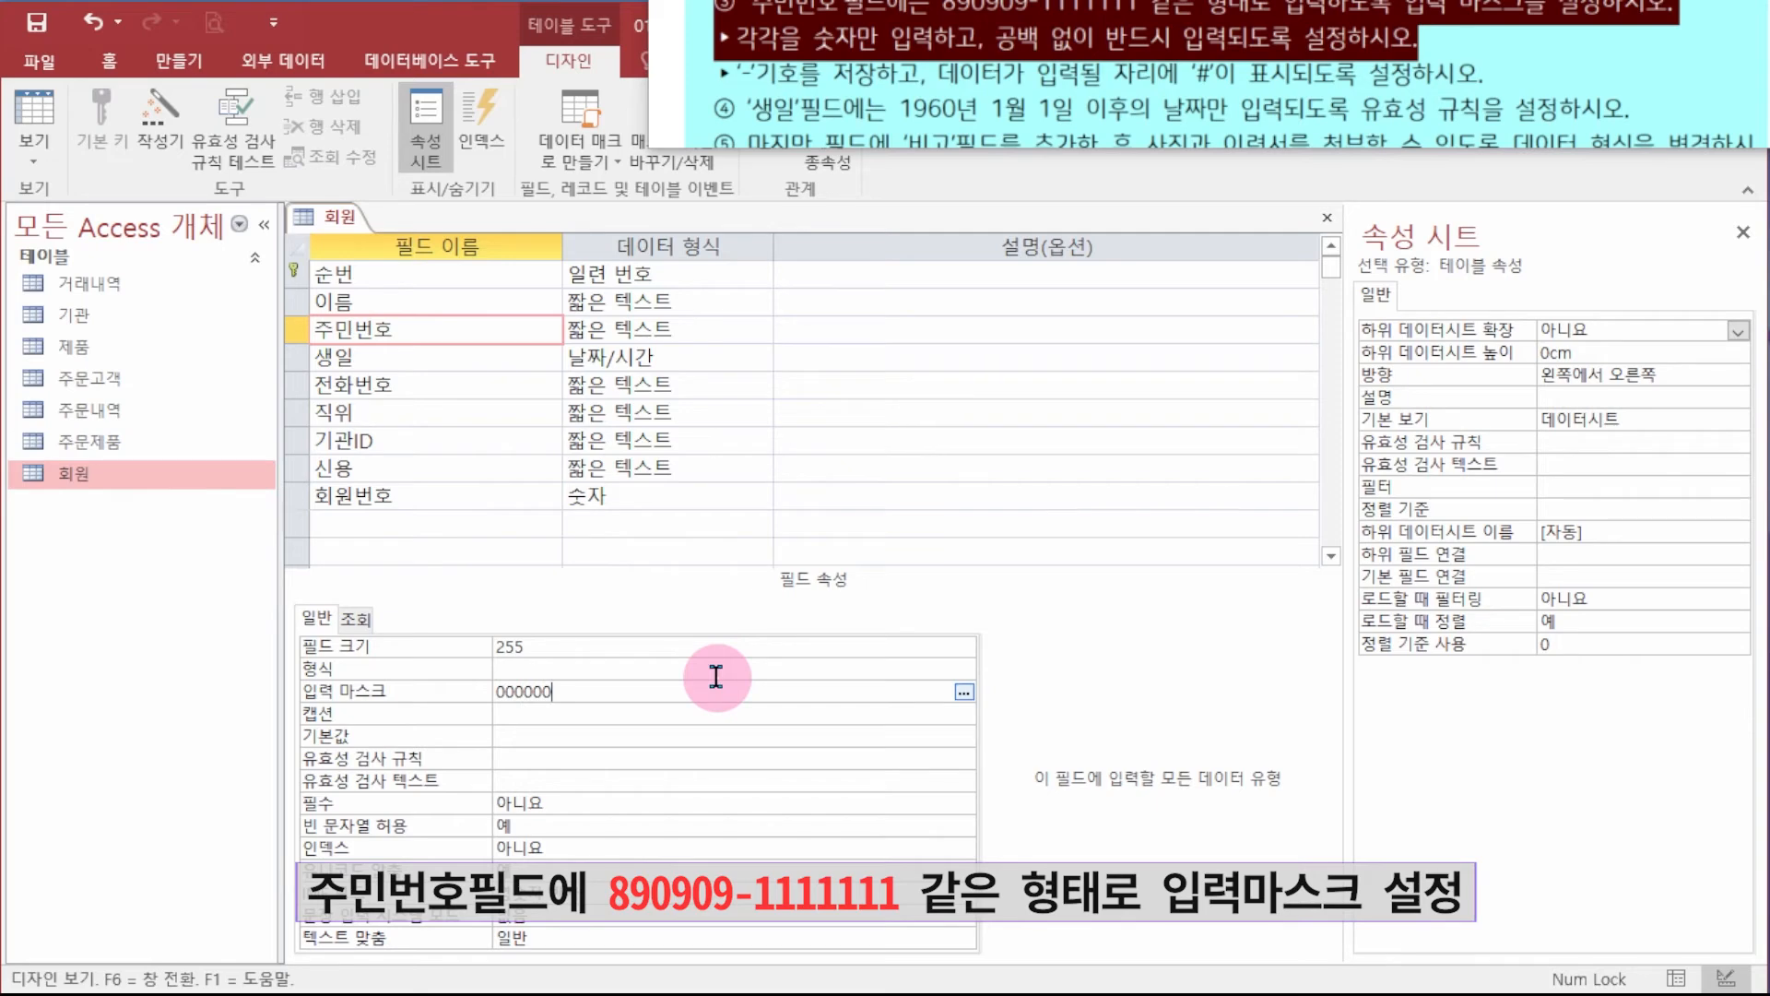
pyautogui.write('-')
pyautogui.press('BackSpace')
pyautogui.write('\\-')
pyautogui.click(662, 674)
pyautogui.write('0000000;')
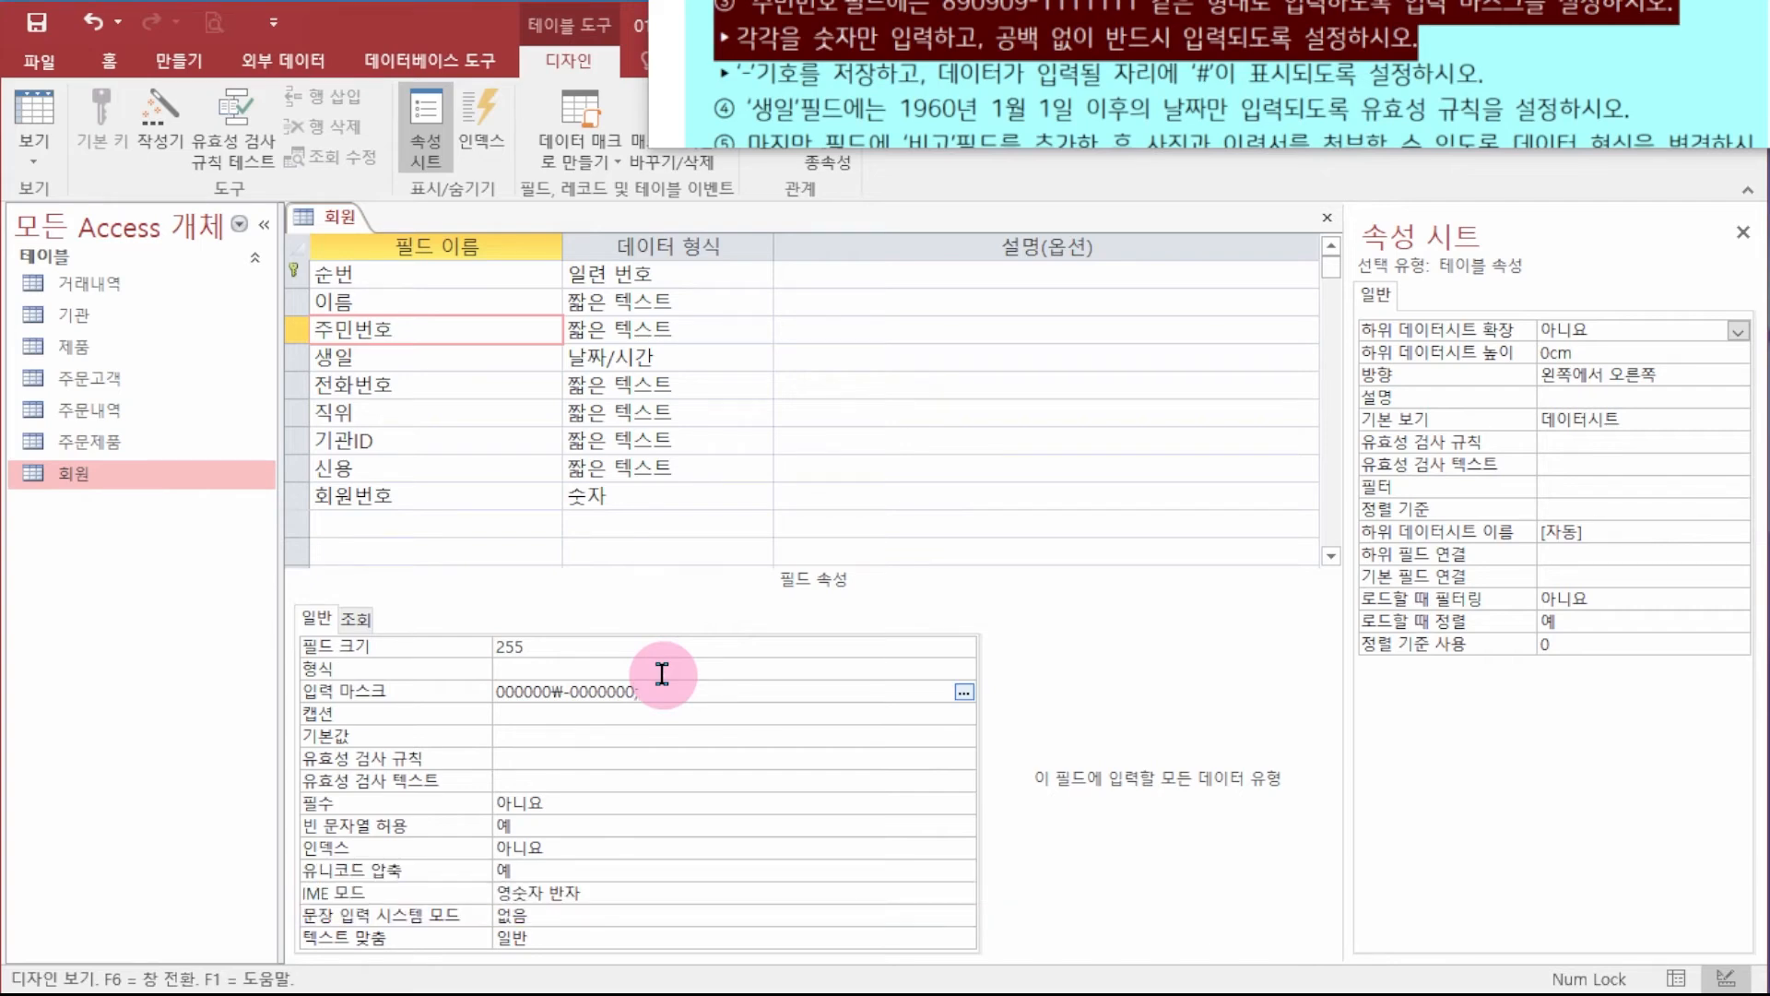
pyautogui.write('0;#')
pyautogui.press('Return')
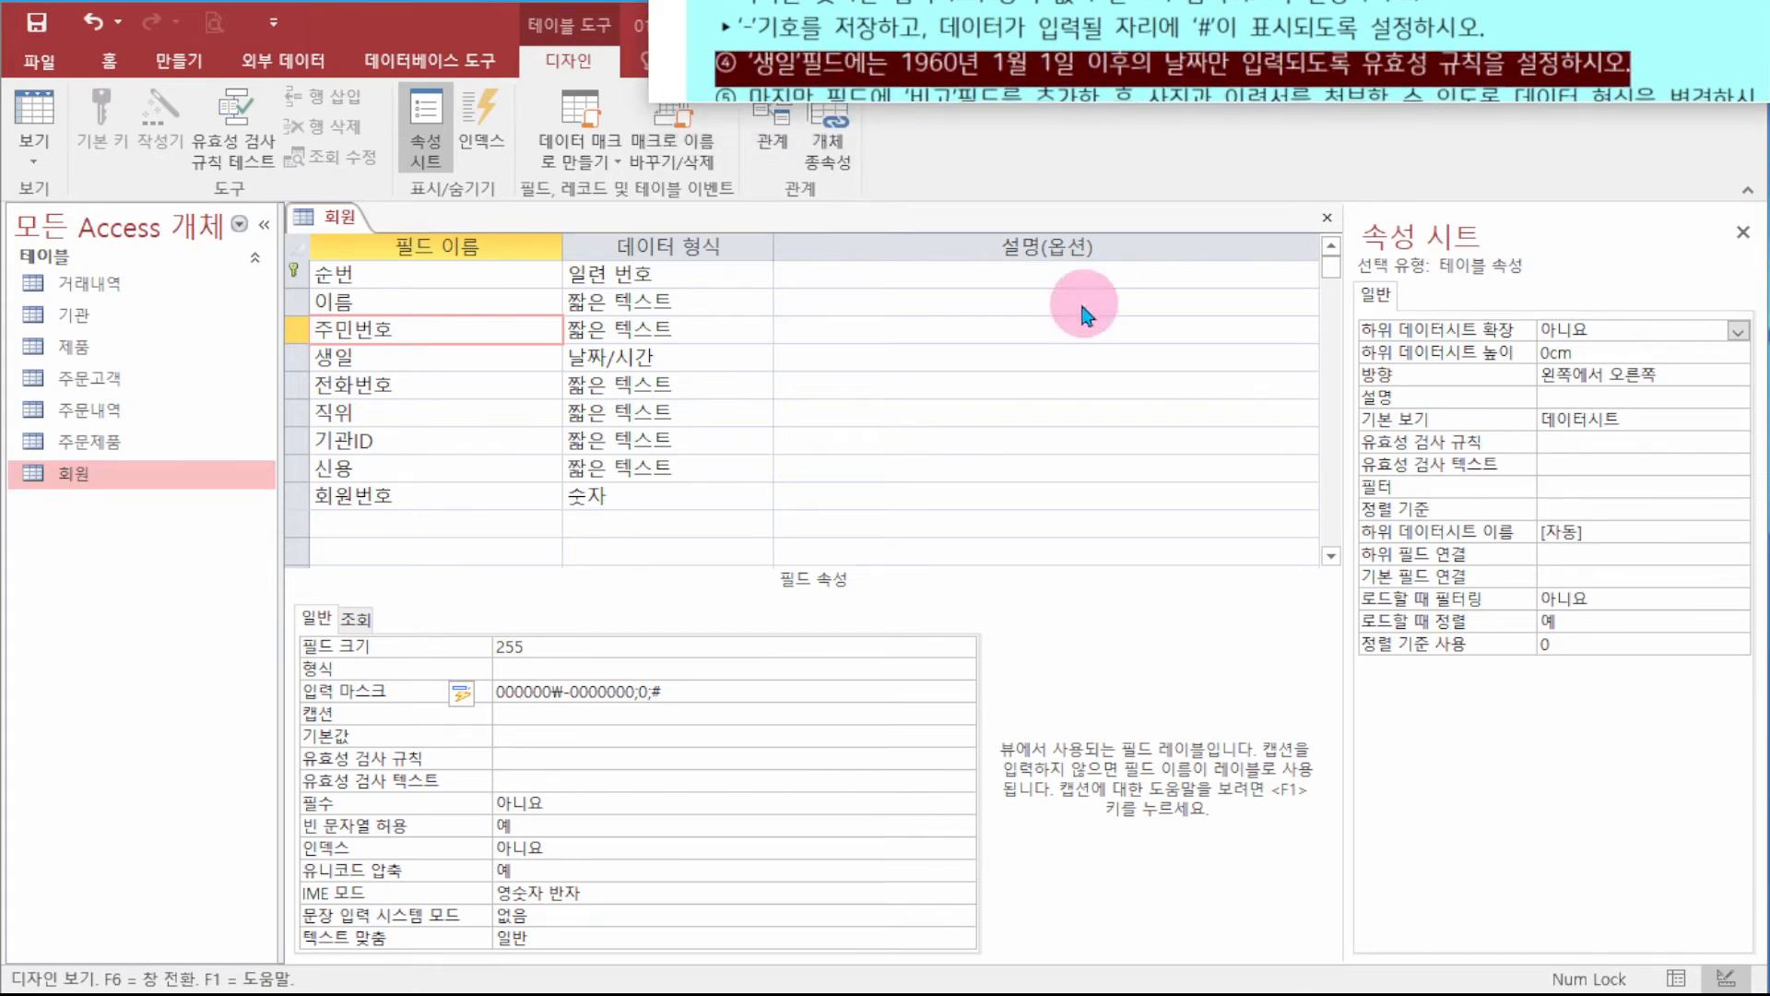
pyautogui.click(389, 355)
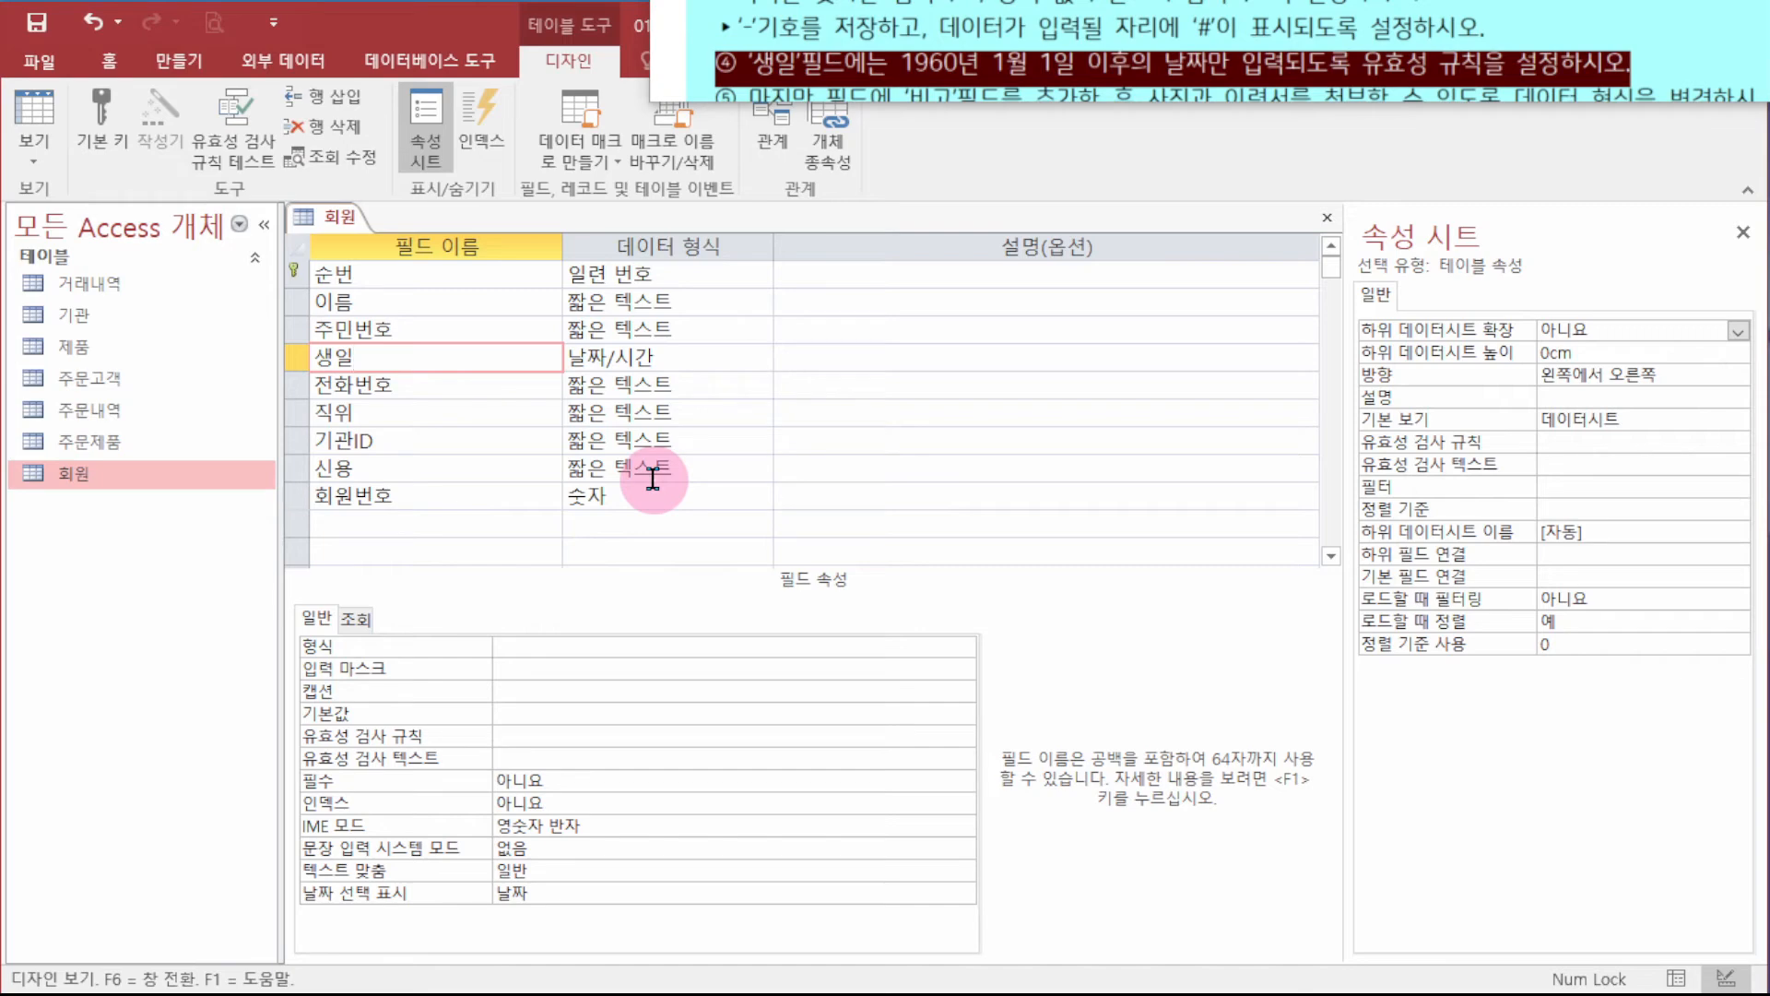
# - Type >=1960-1-1 as the 생일 validation rule, stored as >=#1960-01-01#
pyautogui.click(556, 735)
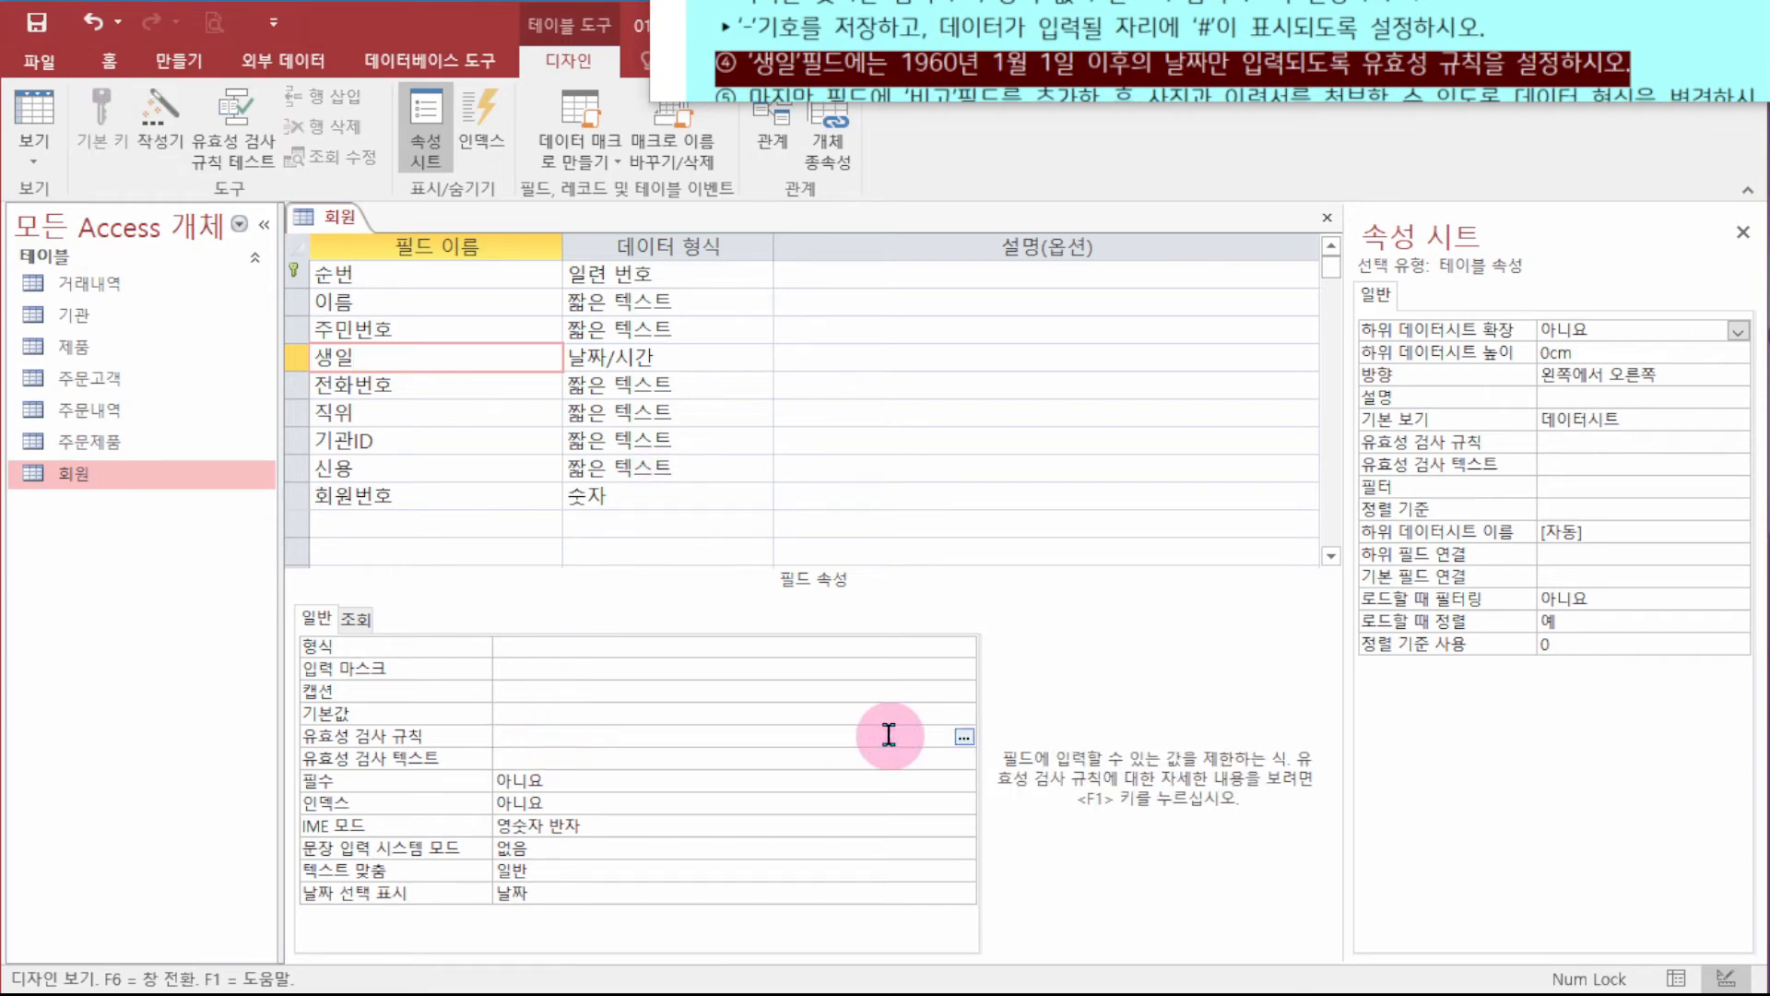
pyautogui.write('>=1960-1-1')
pyautogui.press('Return')
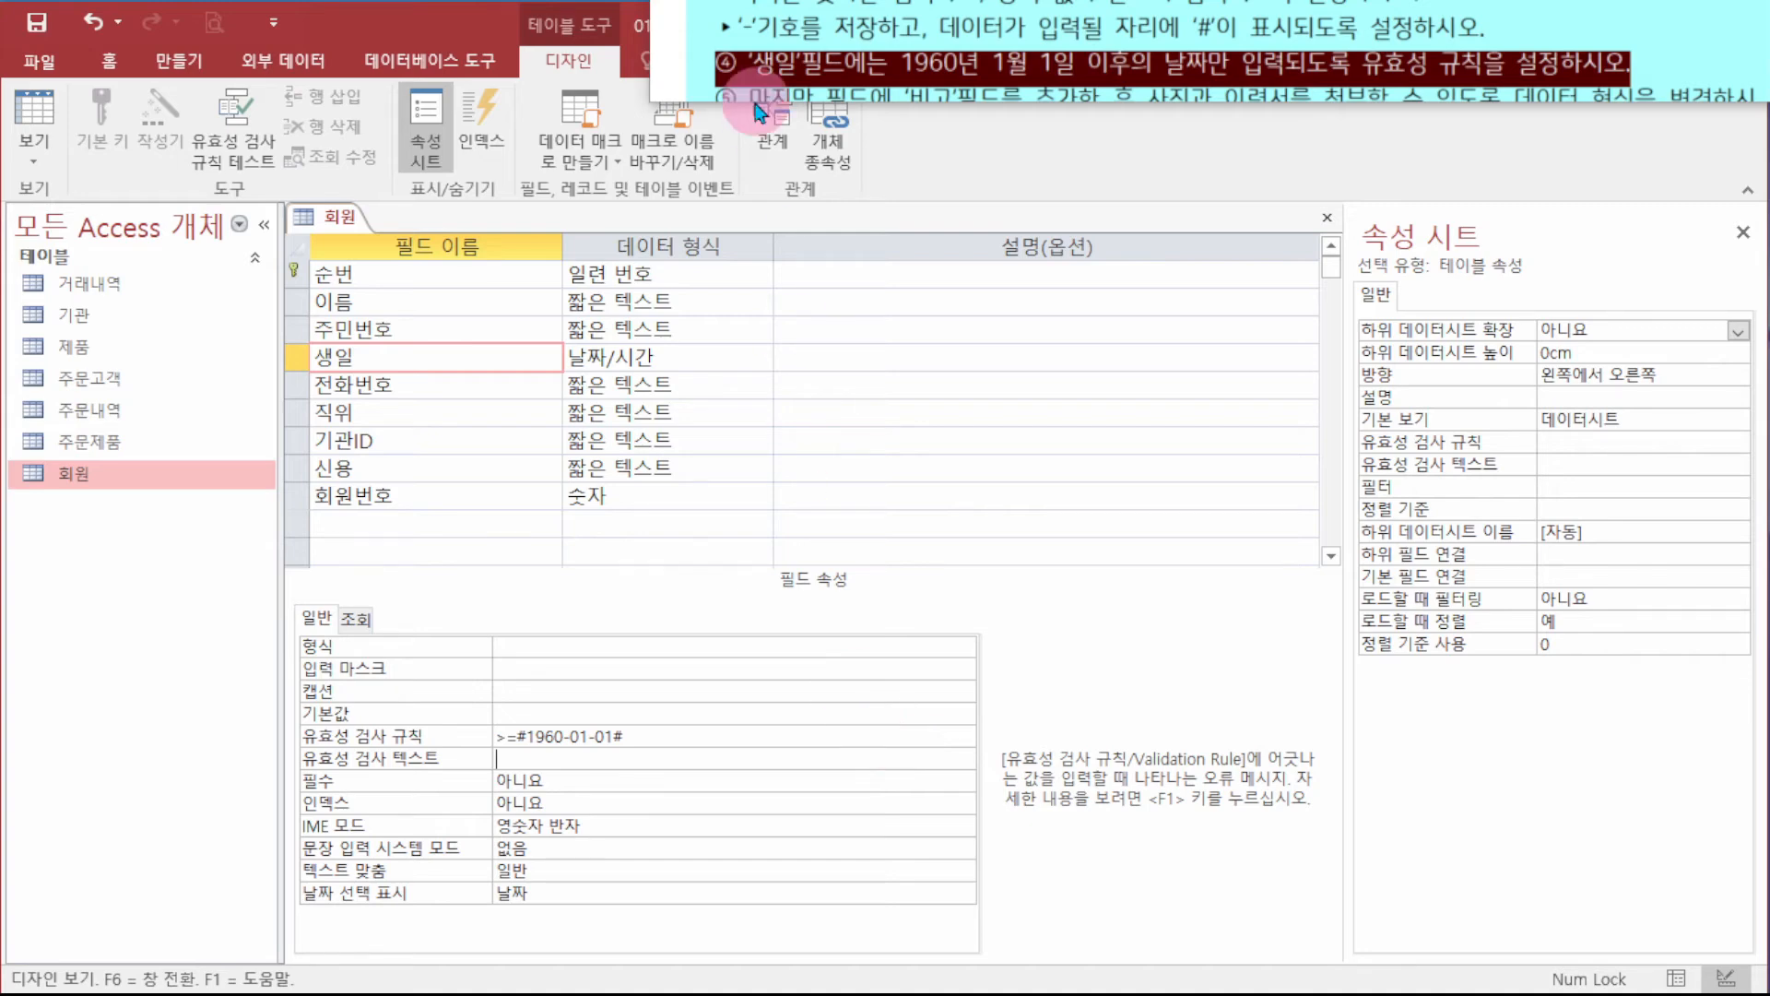
pyautogui.click(523, 729)
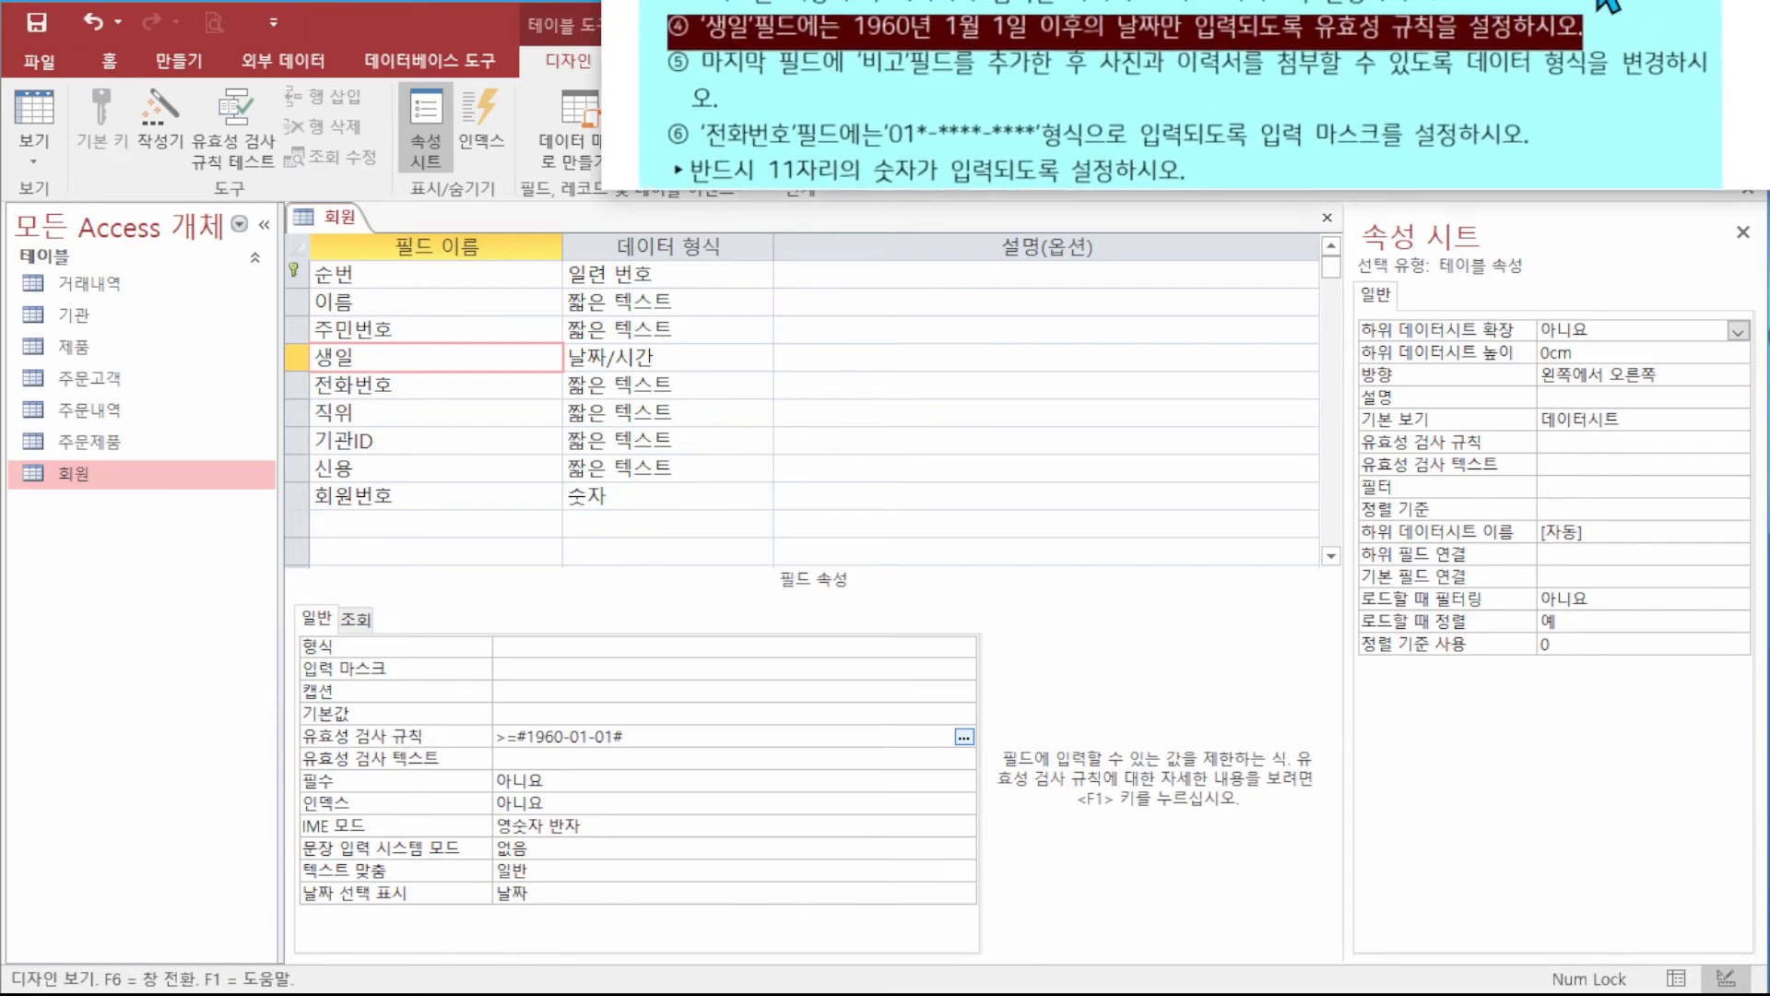
# - Add a 비고 field below 회원번호 with the 첨부 파일 data type
pyautogui.click(380, 520)
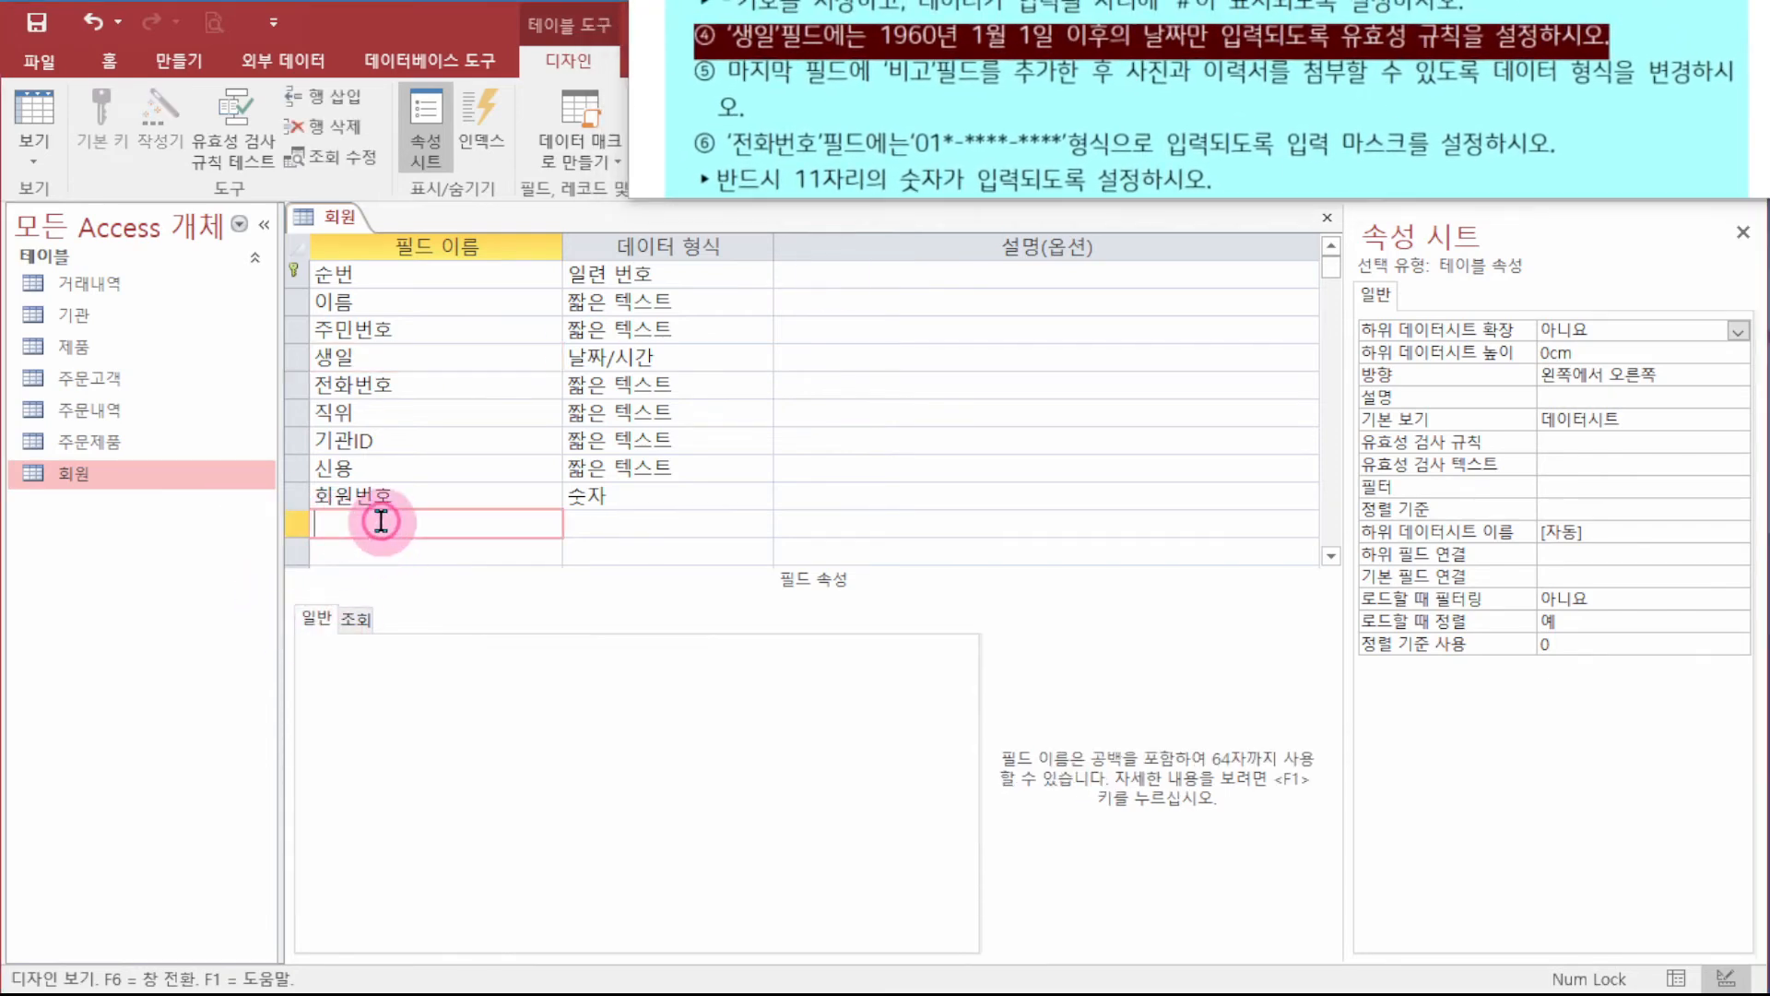
pyautogui.write('비고')
pyautogui.press('Tab')
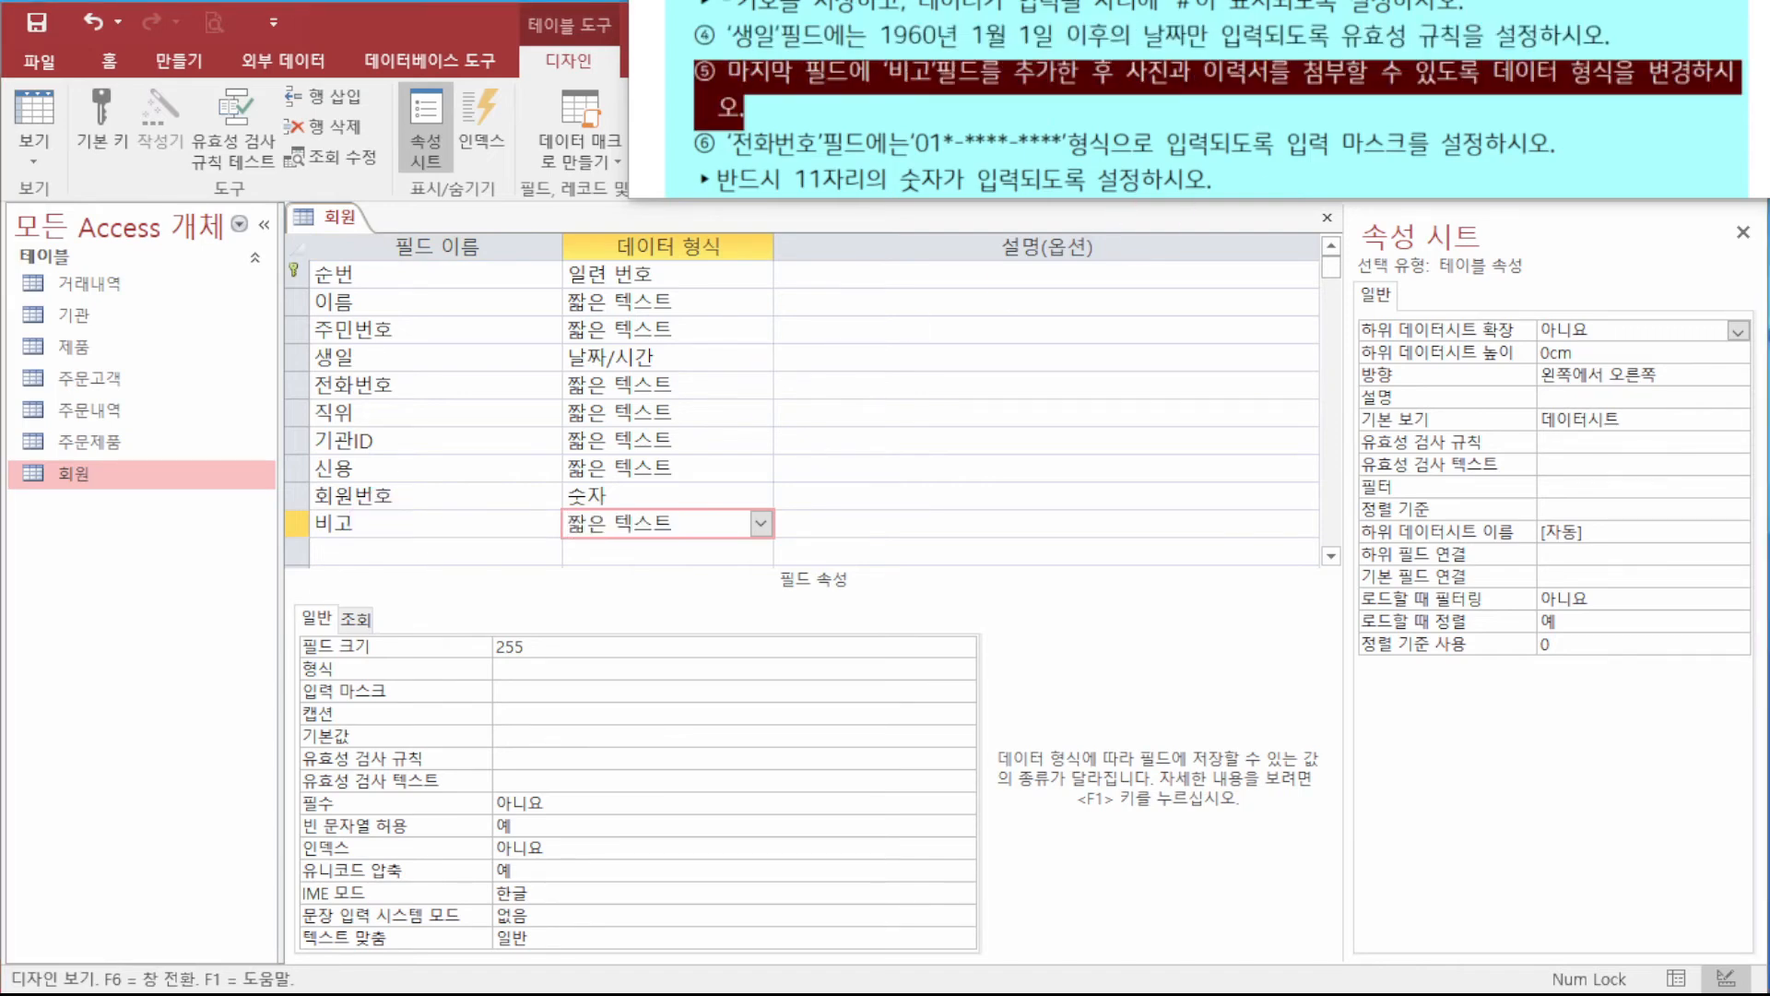
pyautogui.click(759, 522)
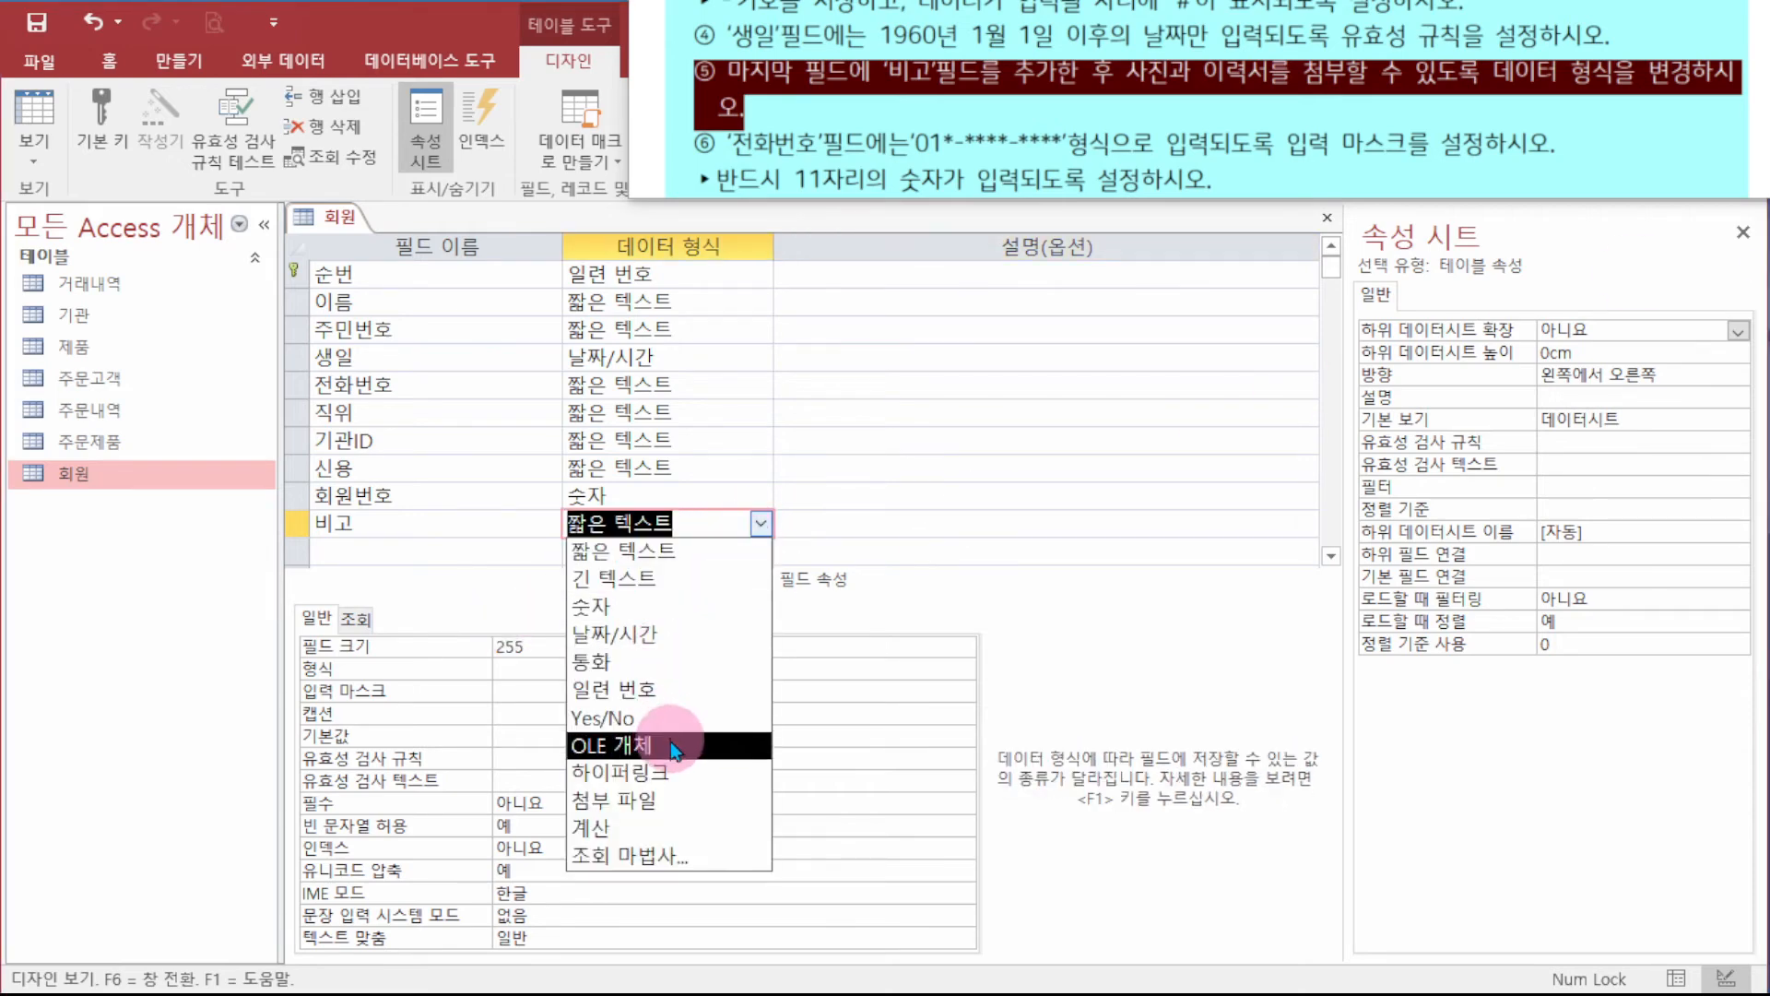
pyautogui.click(682, 776)
pyautogui.click(759, 522)
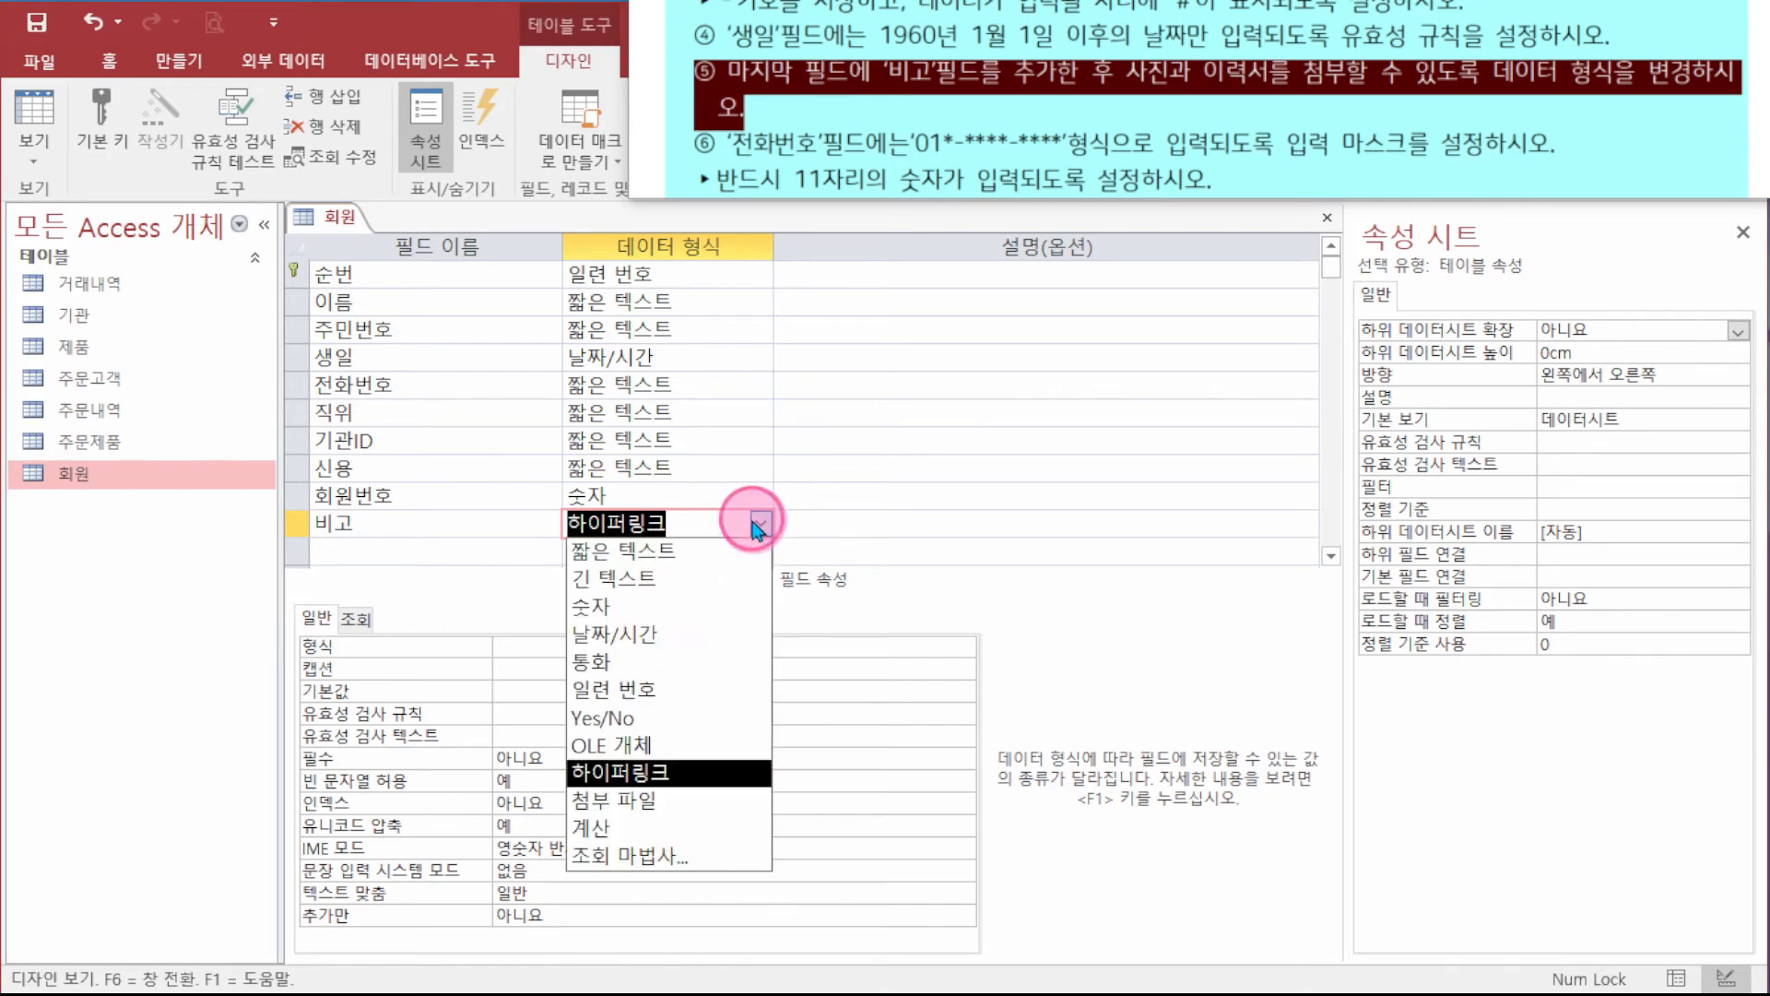
pyautogui.click(651, 802)
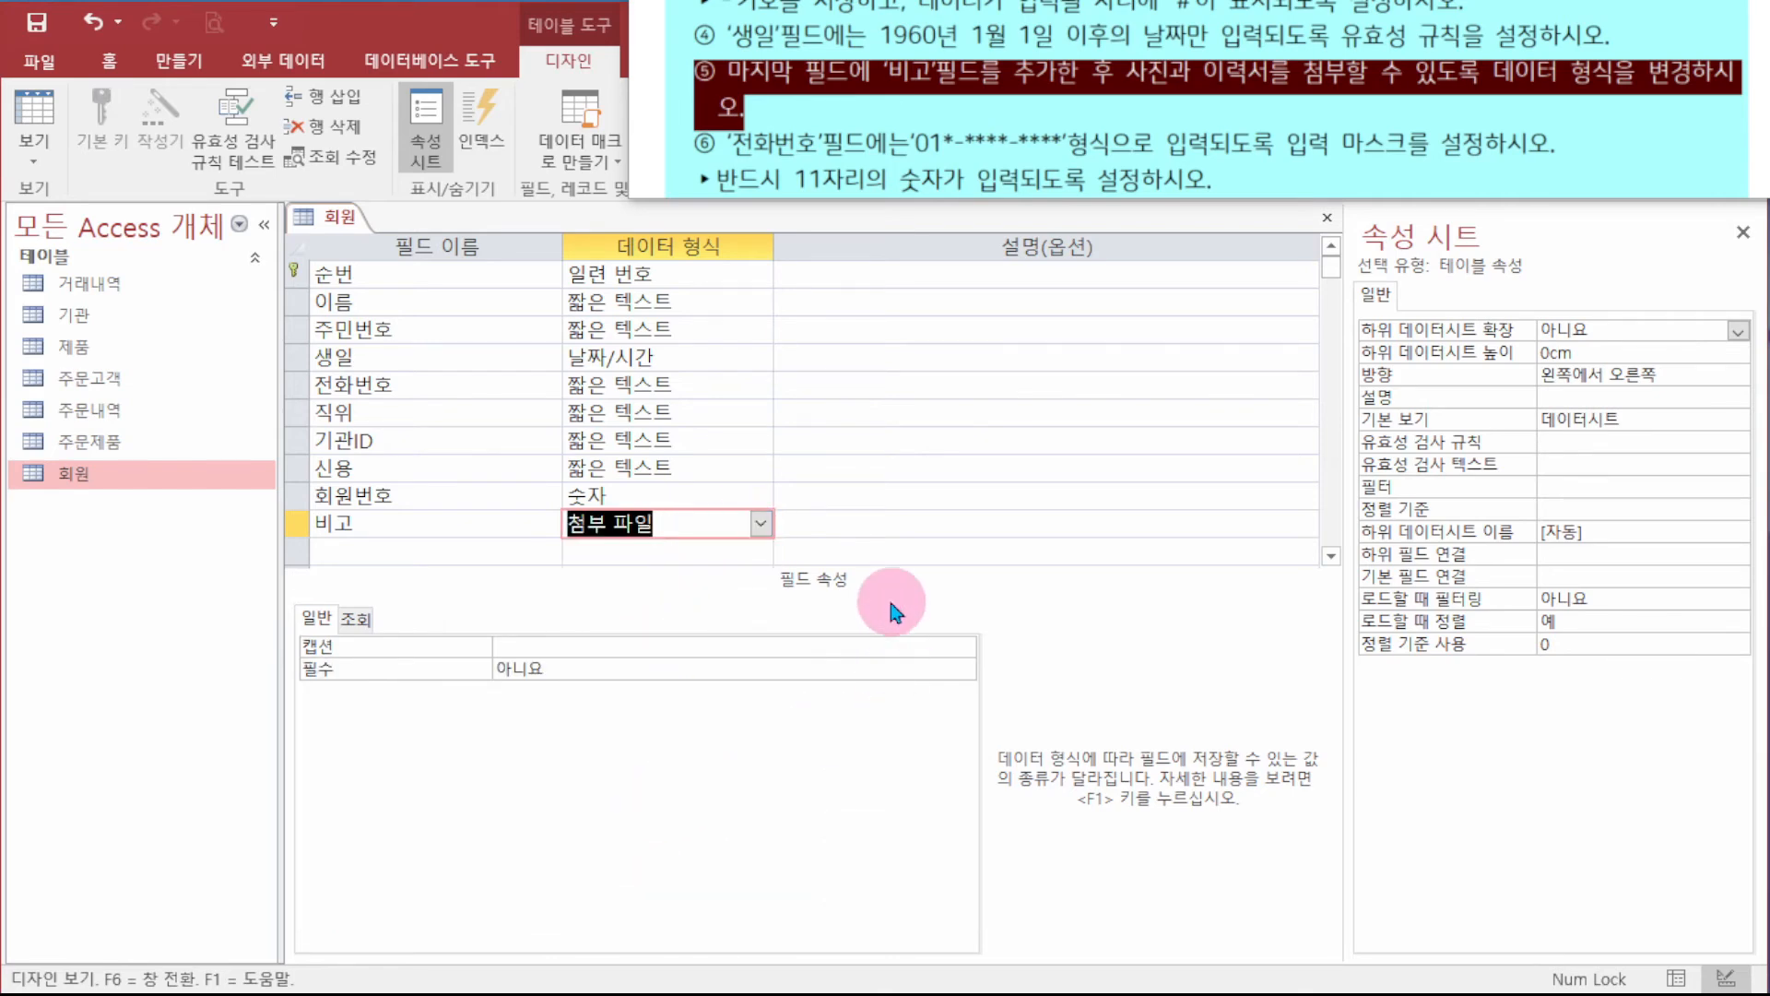
pyautogui.click(888, 179)
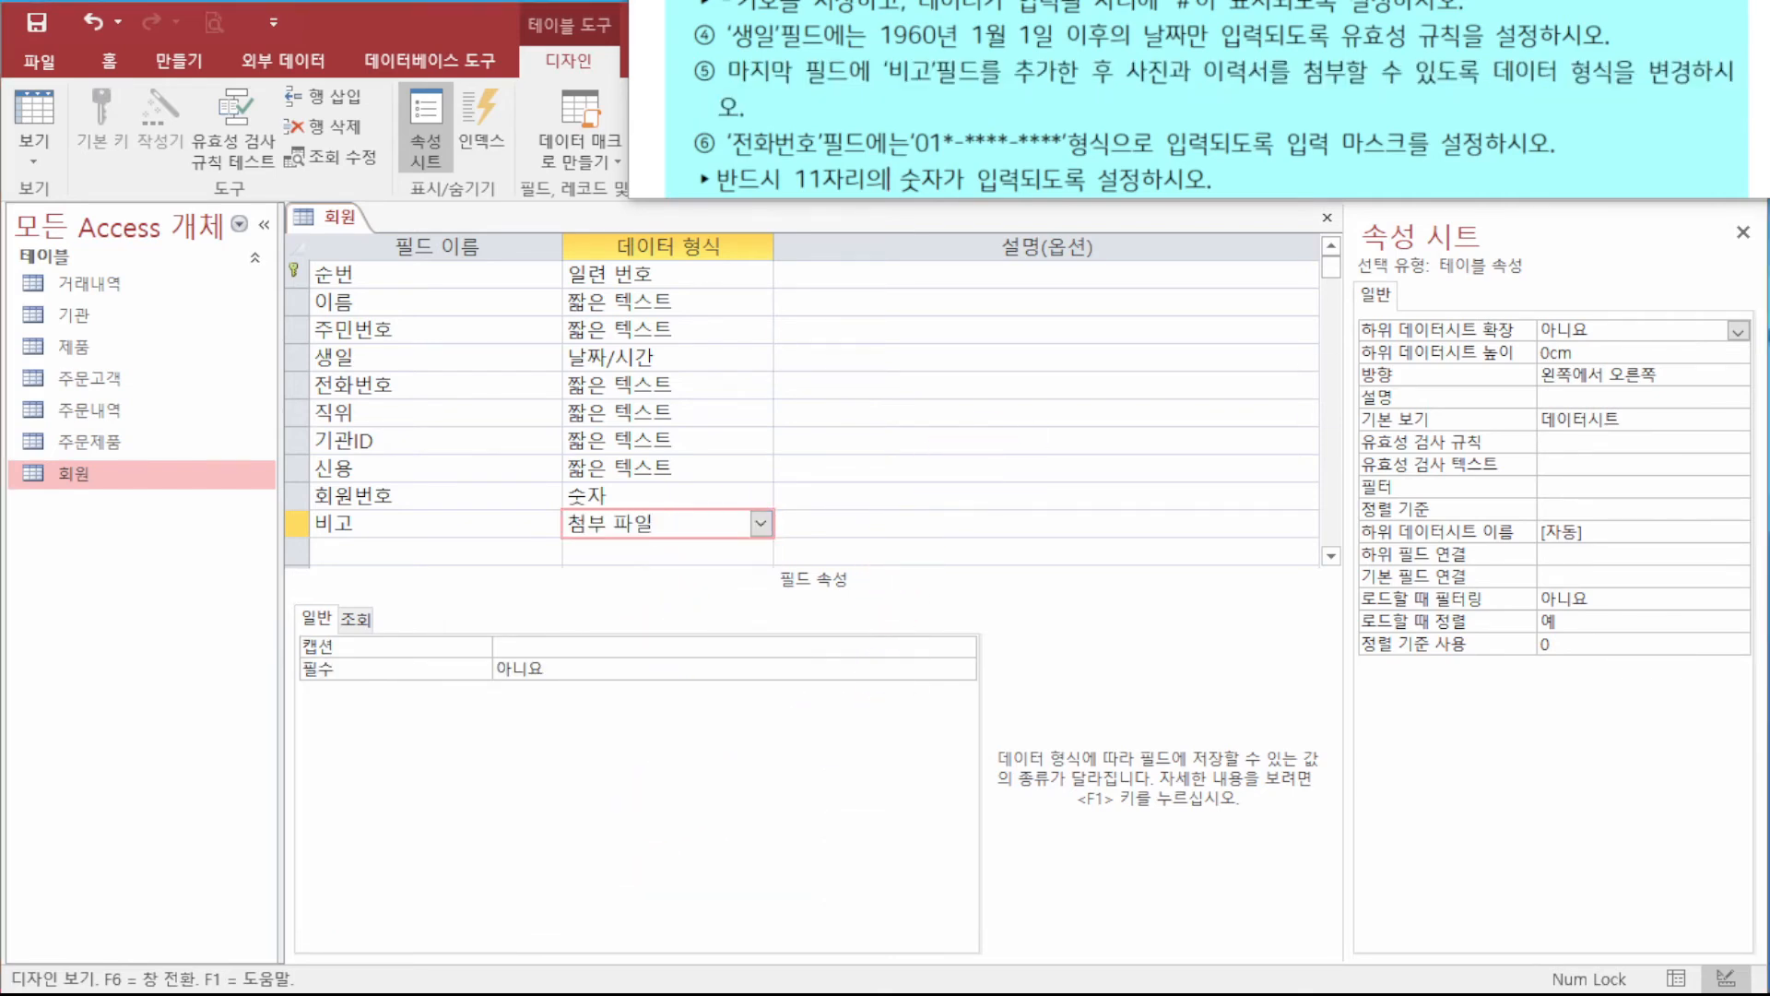
pyautogui.moveTo(696, 145); pyautogui.dragTo(1219, 180)
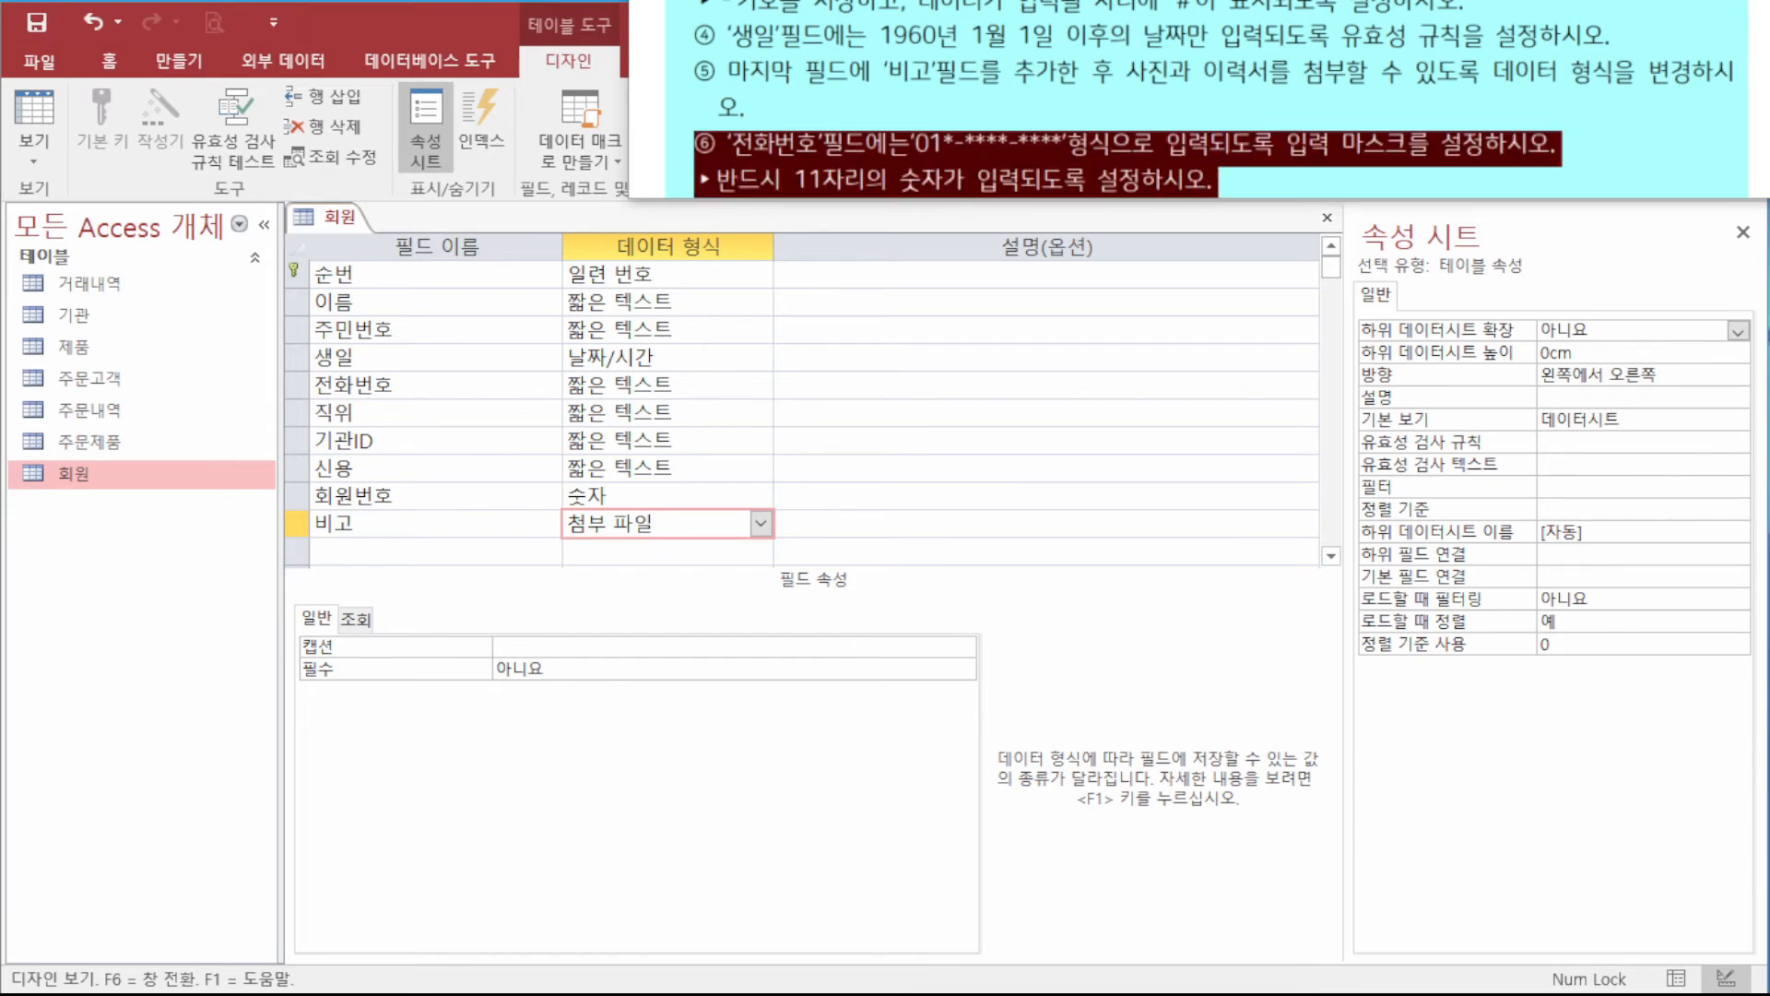
pyautogui.scroll(-1, 1208, 111)
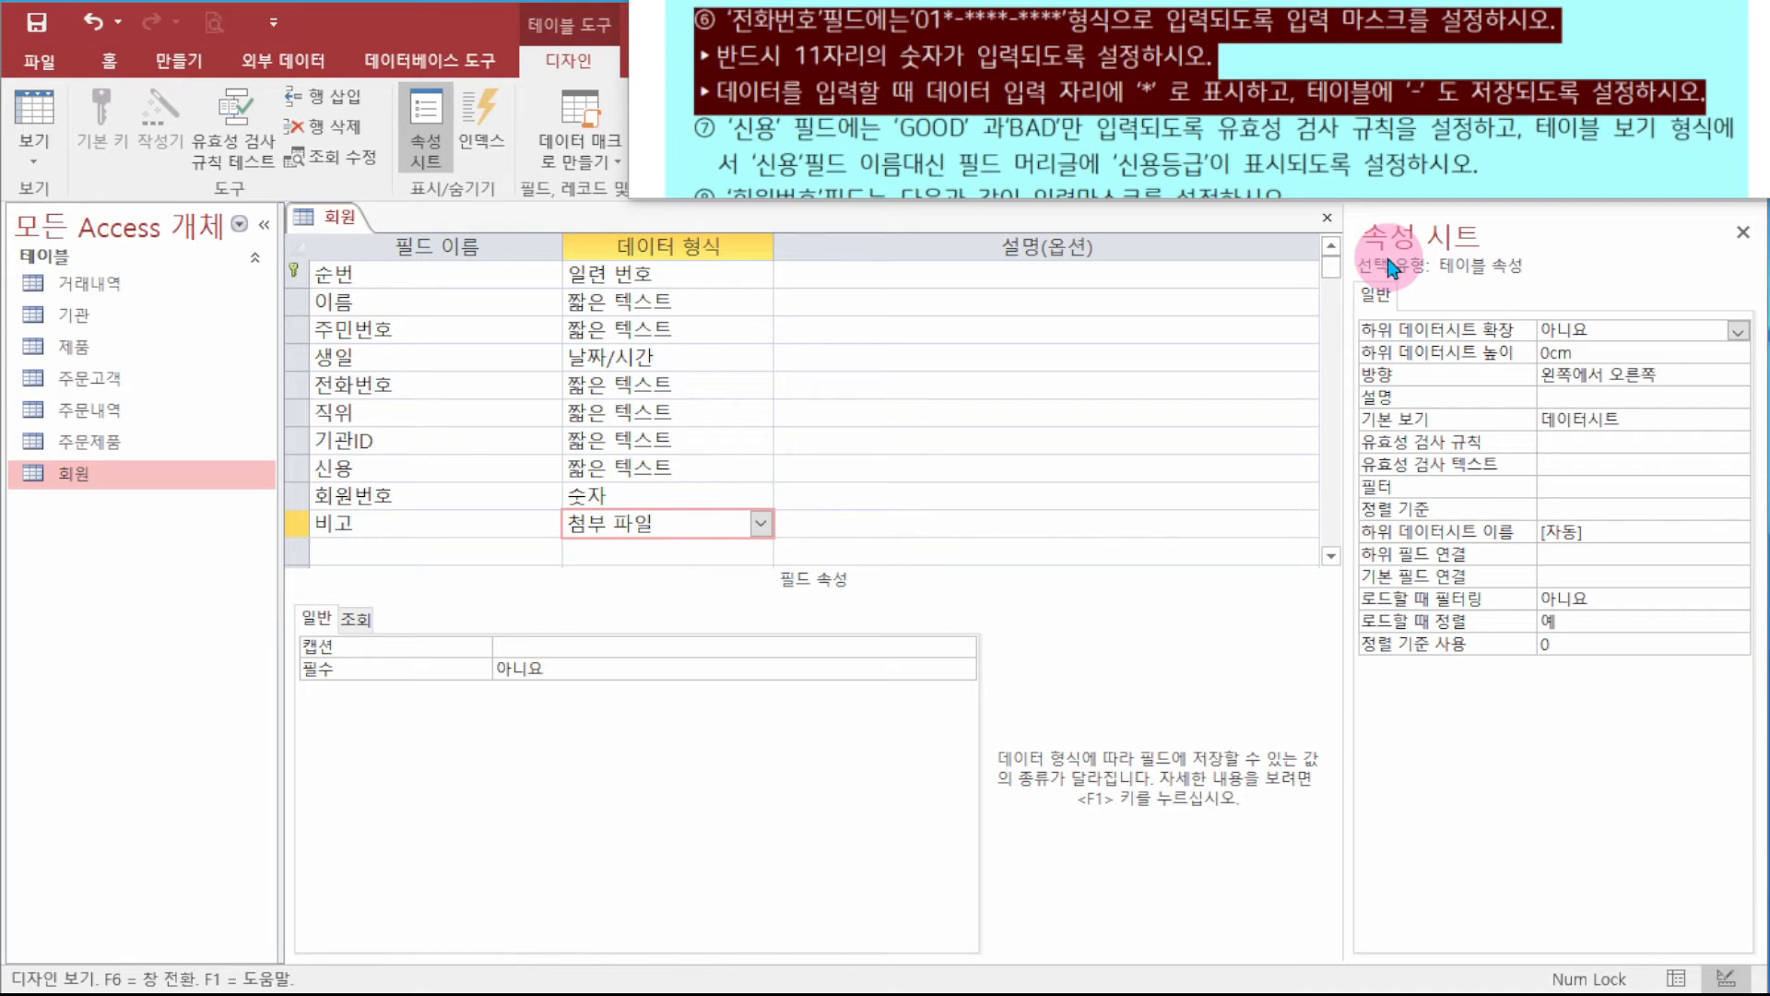
# - Enter "01"0\-0000\-0000;0;* as the 전화번호 field's input mask
pyautogui.click(441, 383)
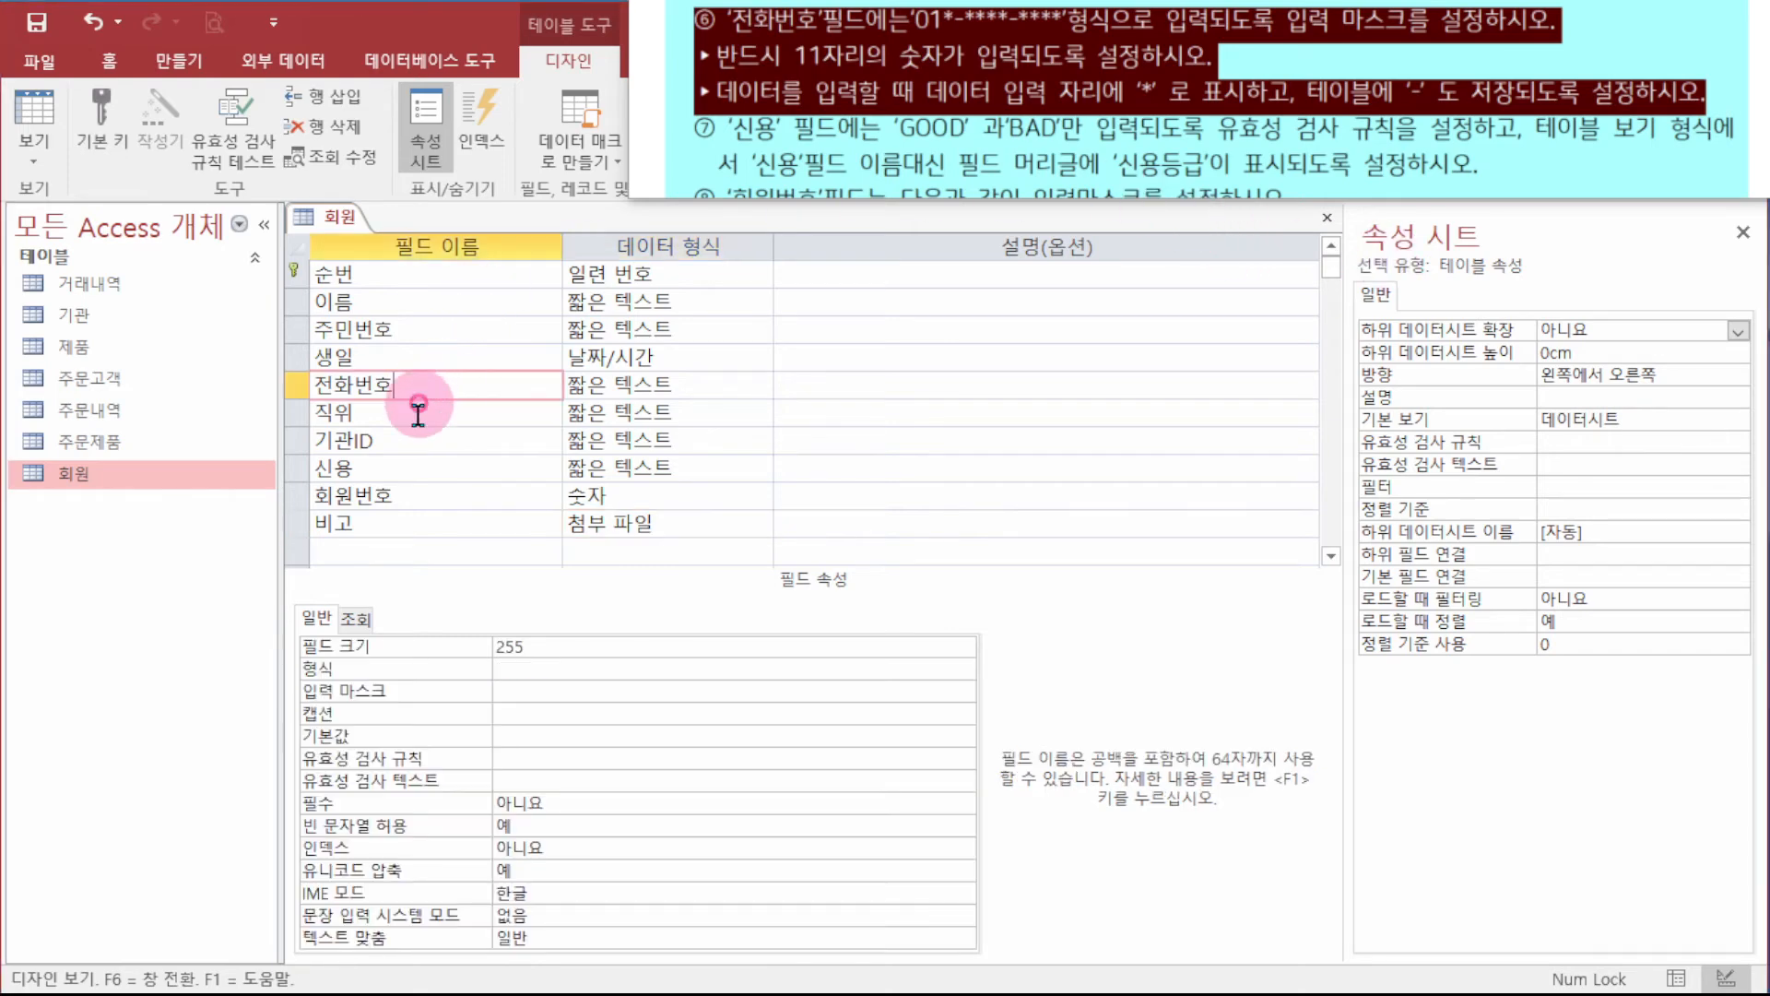
pyautogui.click(545, 692)
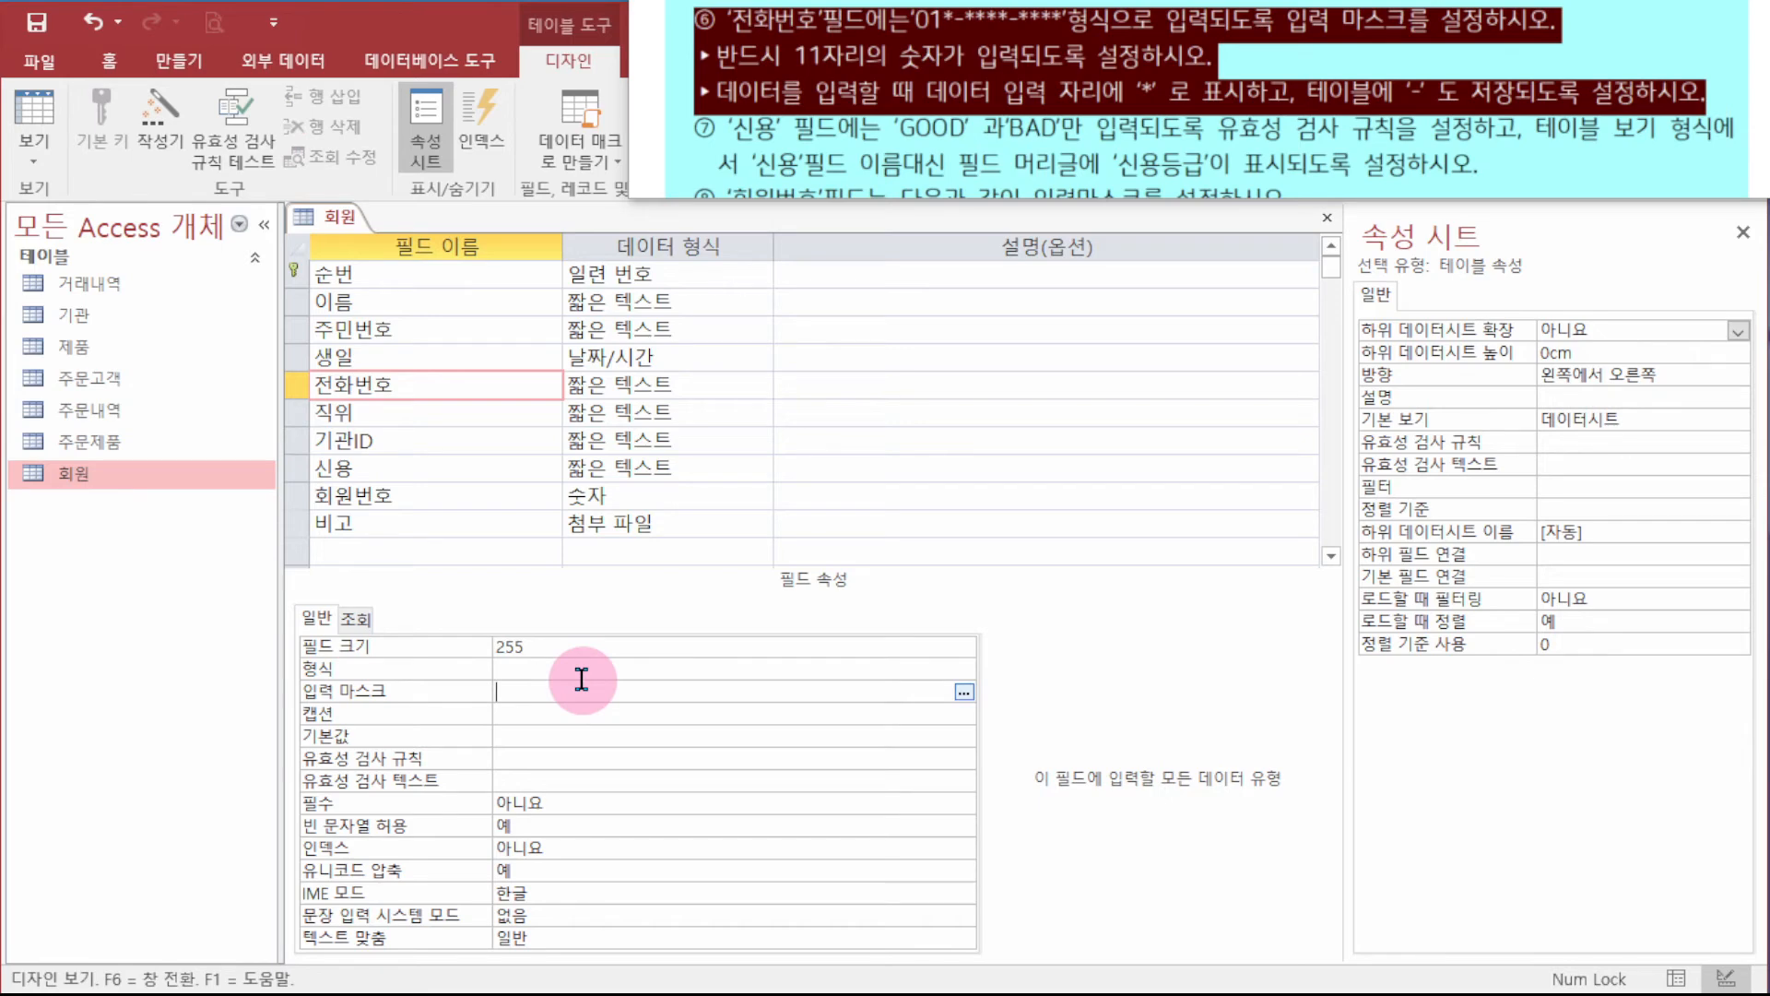
pyautogui.write('"0')
pyautogui.write('1"')
pyautogui.write('0')
pyautogui.write('\\')
pyautogui.write('-')
pyautogui.write('0000')
pyautogui.write('\\')
pyautogui.write('-000')
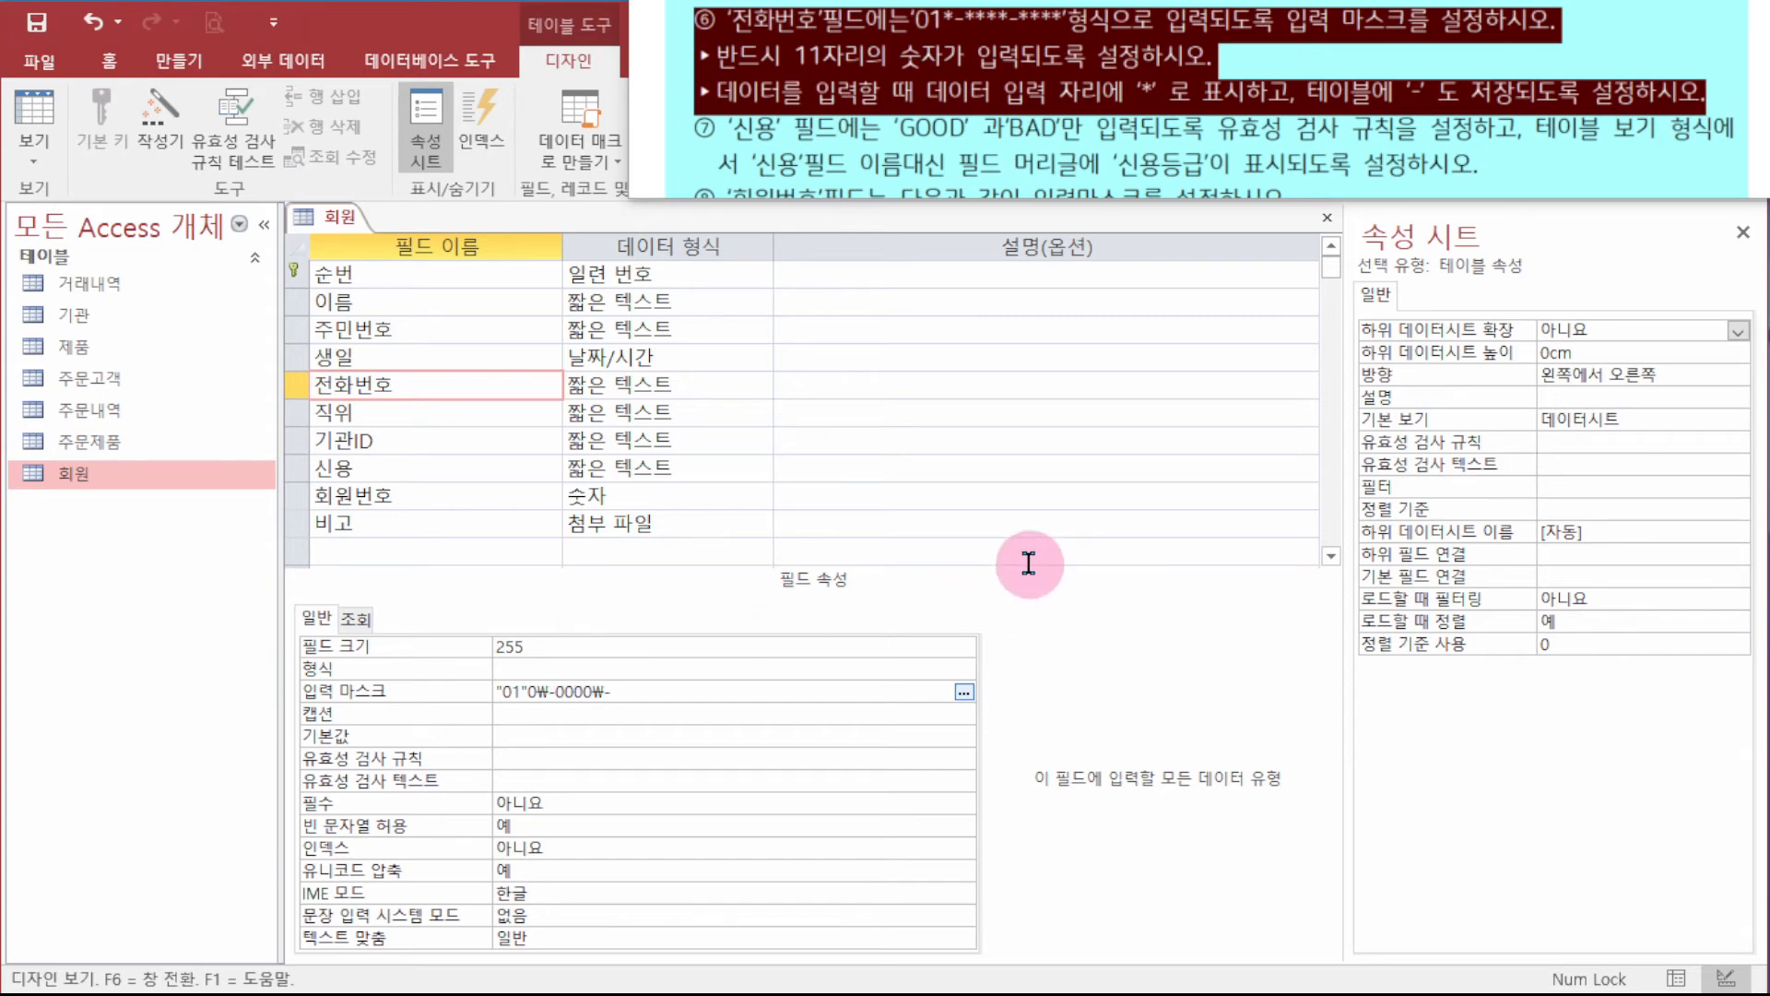
pyautogui.write('0;0;*')
pyautogui.press('Return')
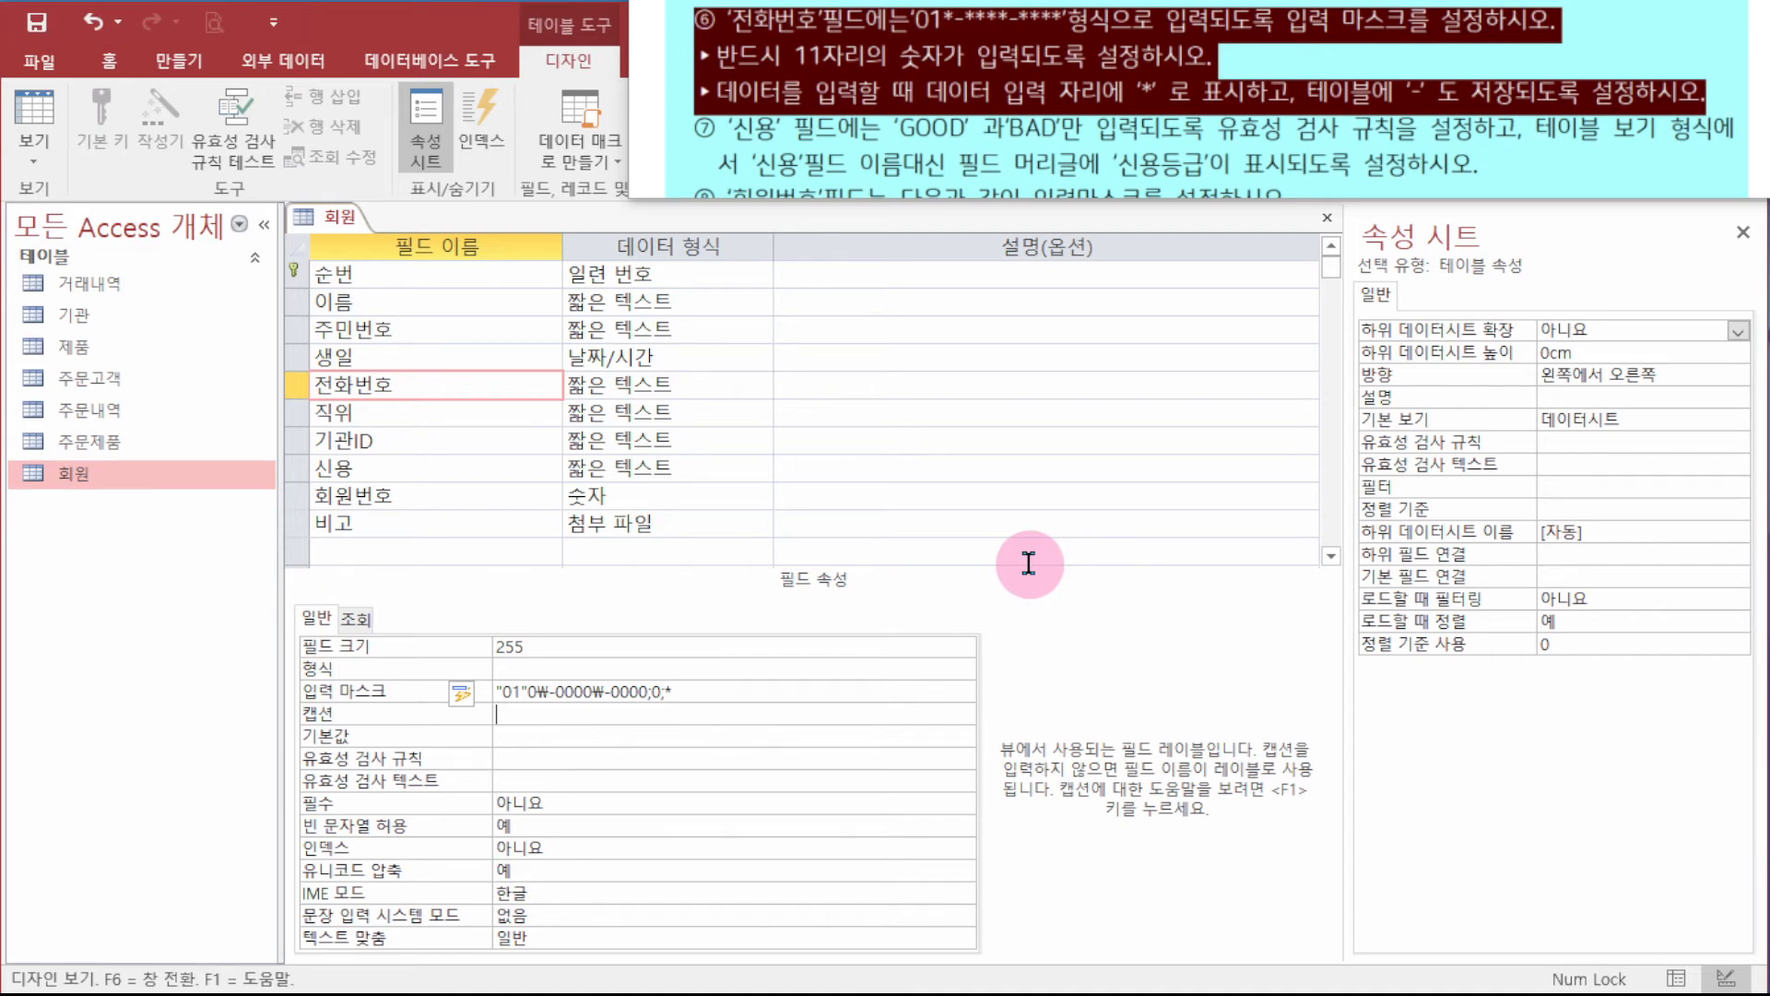
# - Close the 회원 design, saving the changes, and open the 회원 table's records
pyautogui.rightClick(315, 217)
pyautogui.click(394, 270)
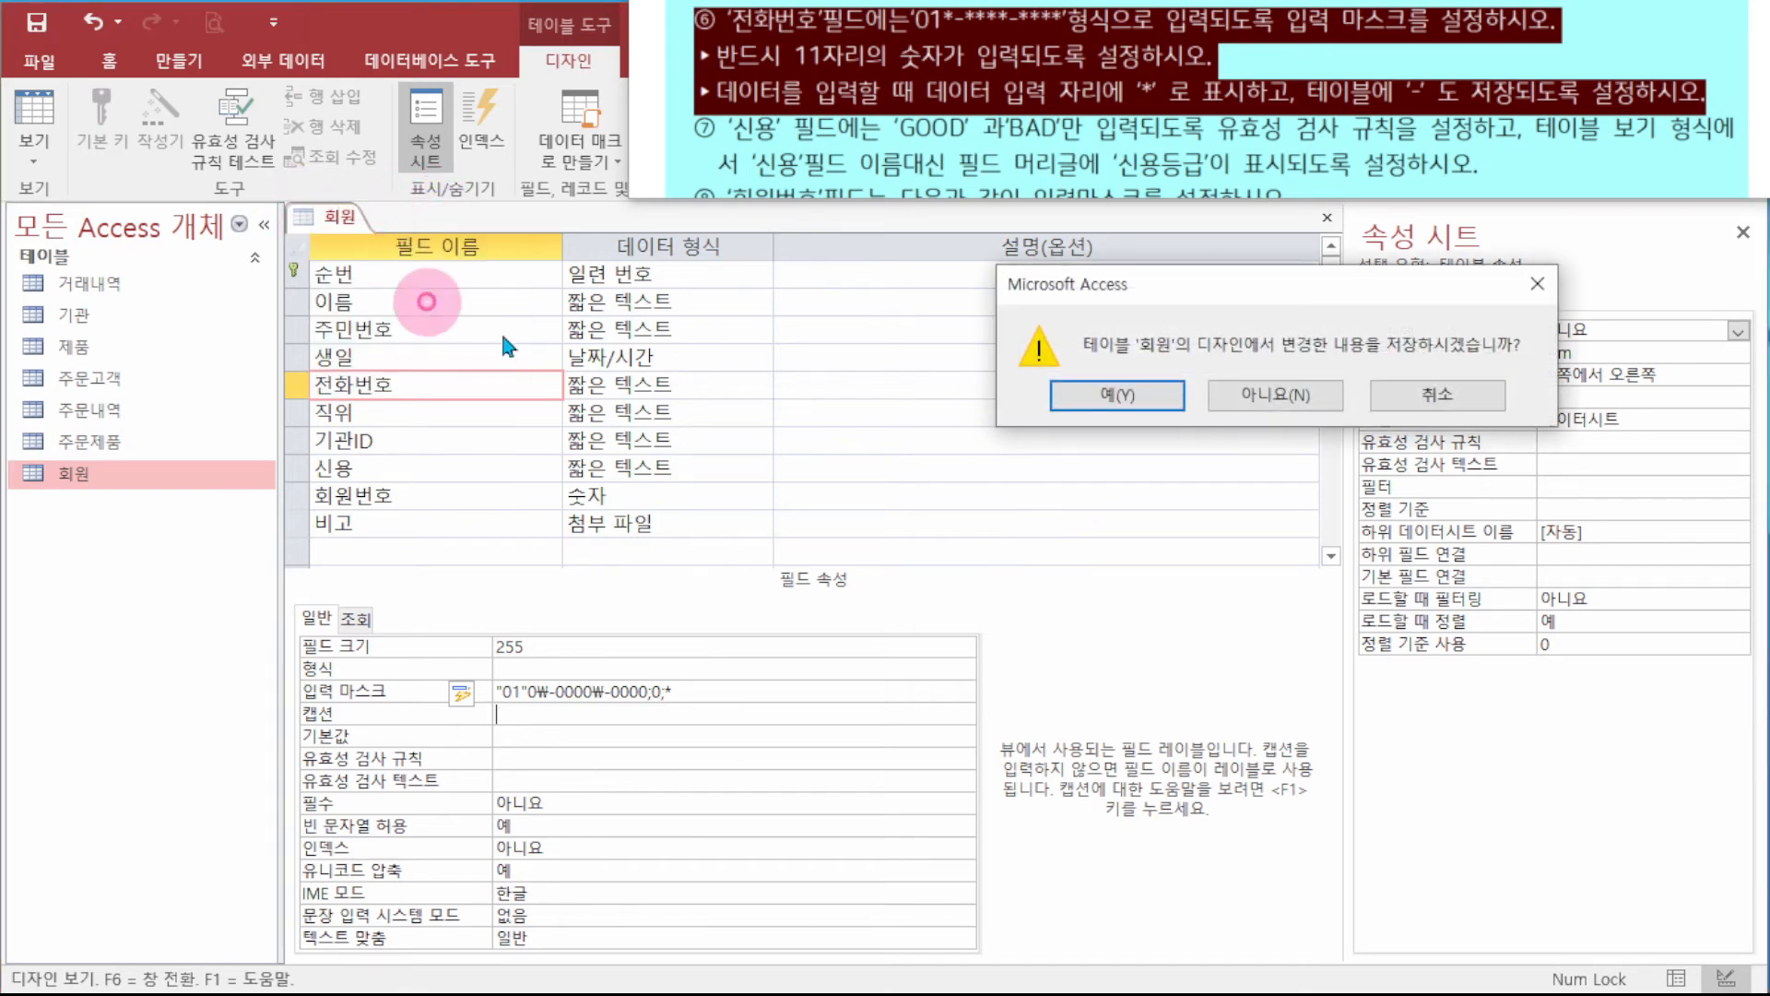
pyautogui.click(1102, 395)
pyautogui.click(1103, 394)
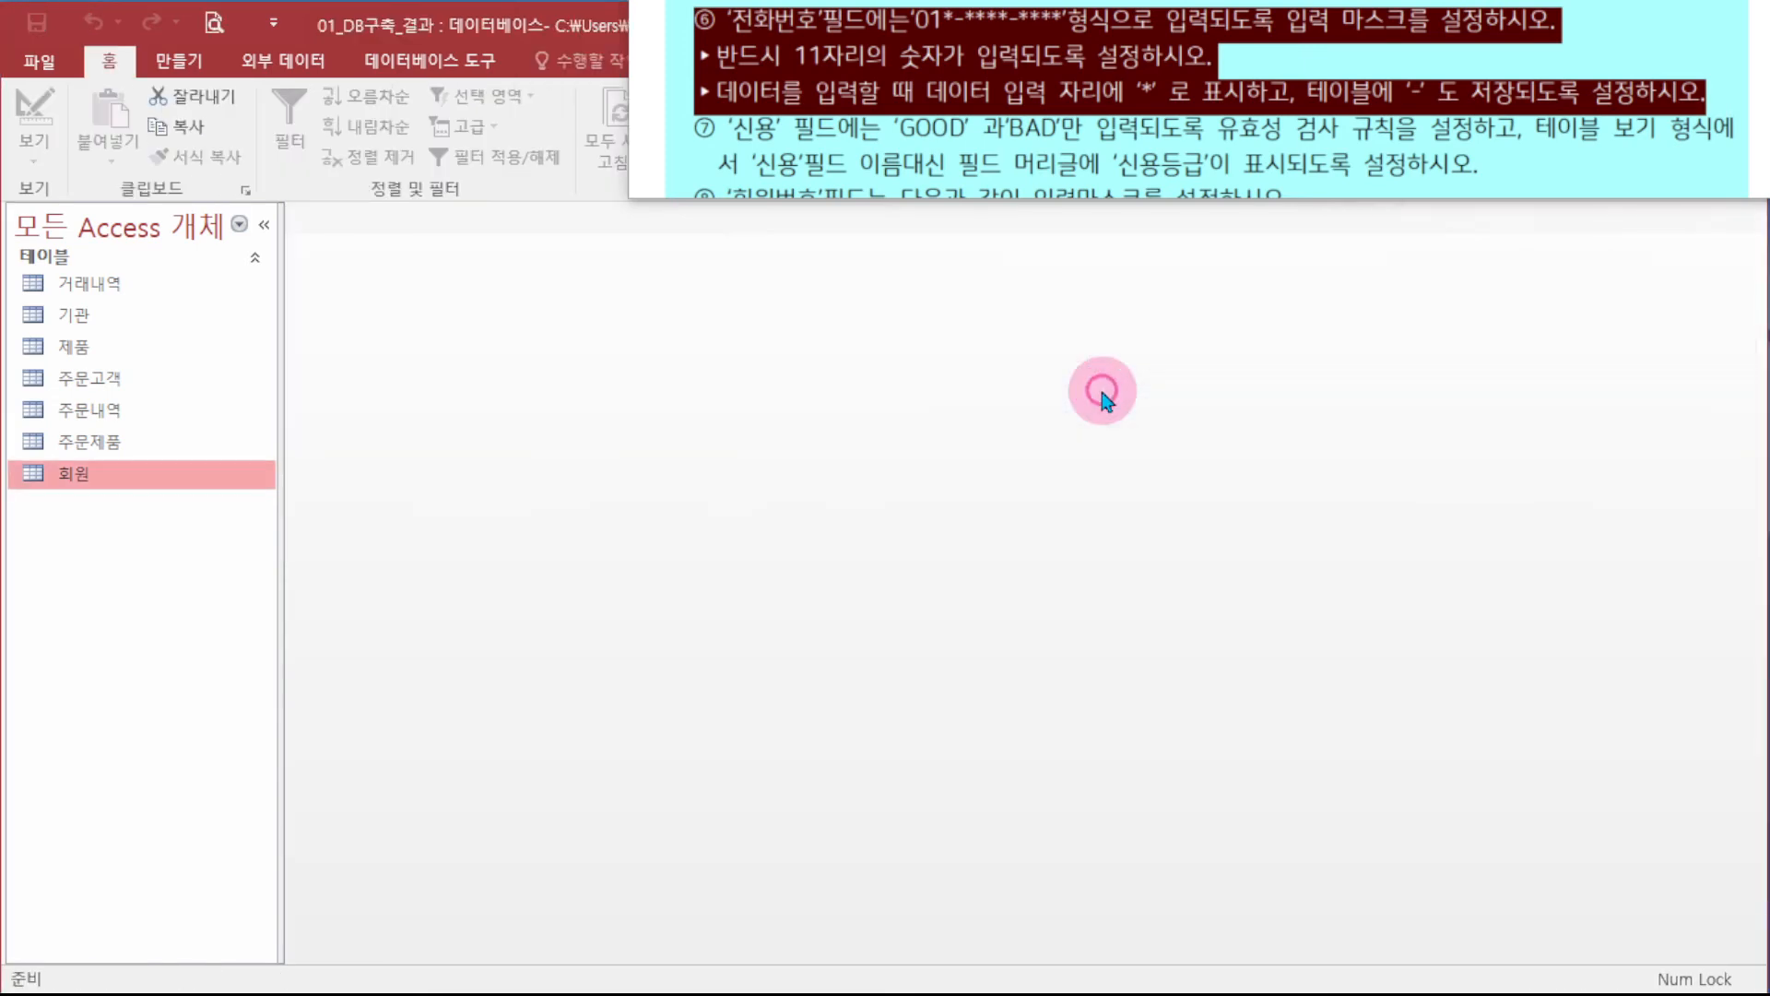
pyautogui.click(272, 475)
pyautogui.doubleClick(72, 475)
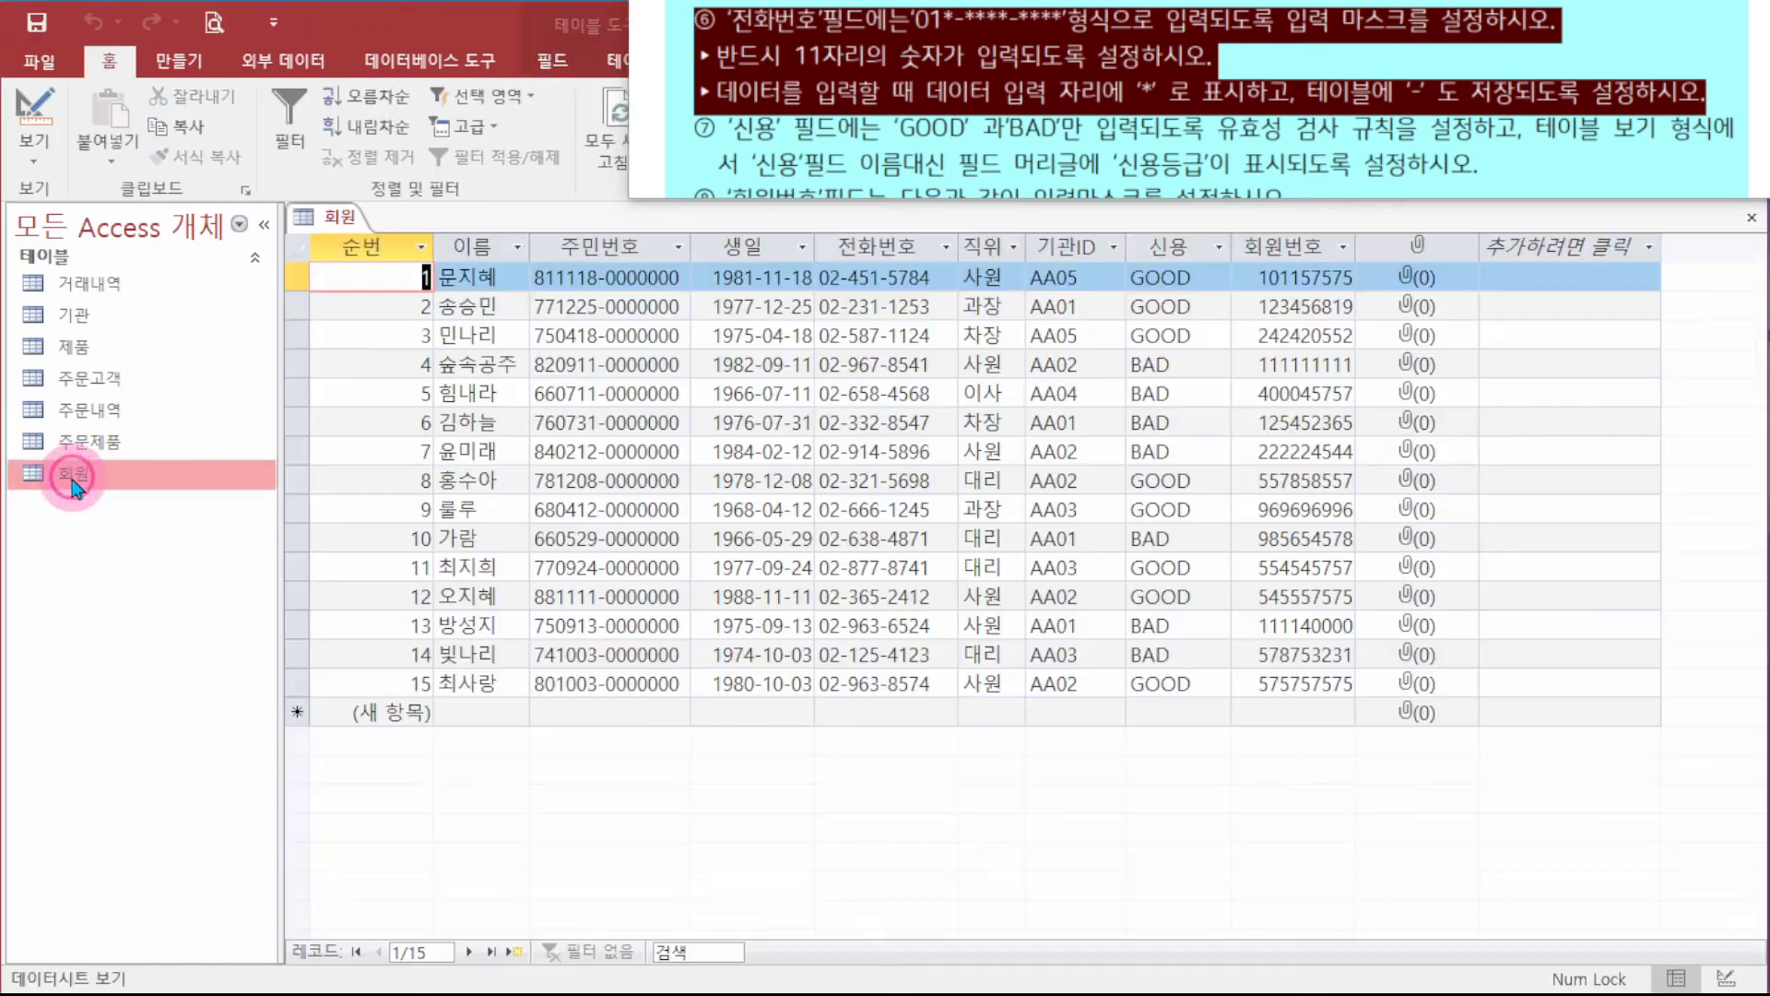
pyautogui.click(635, 279)
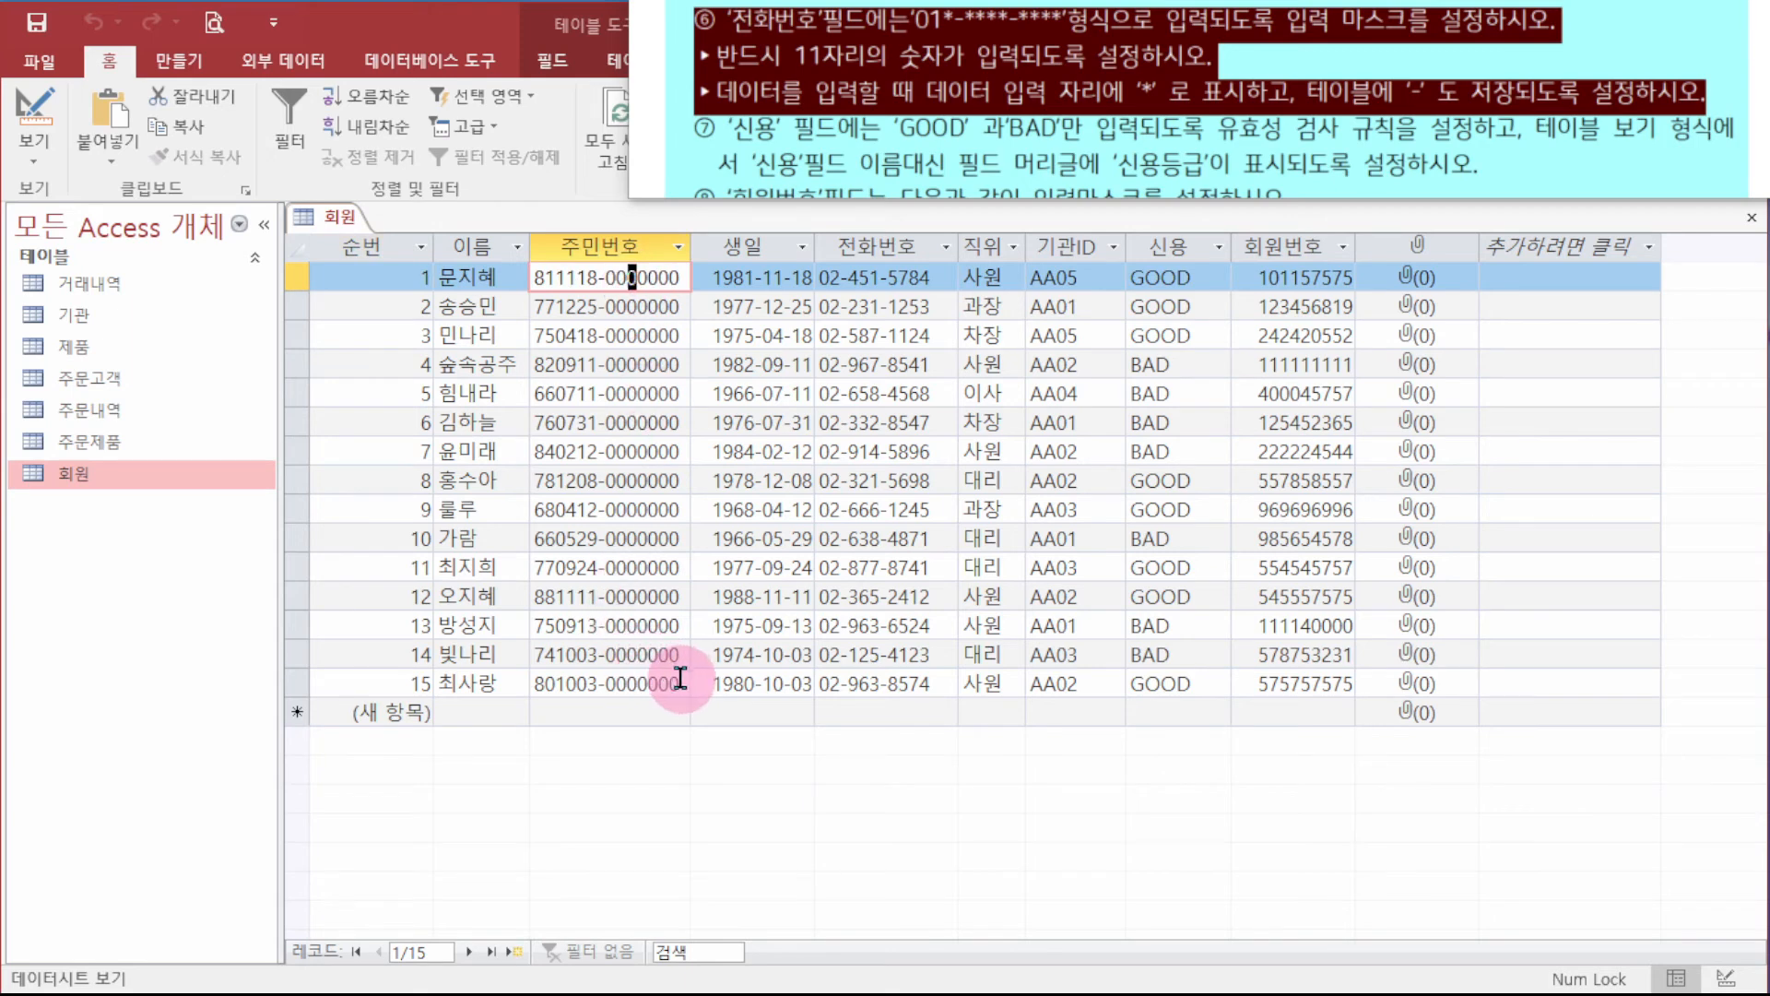
pyautogui.click(617, 711)
pyautogui.click(556, 700)
pyautogui.click(567, 706)
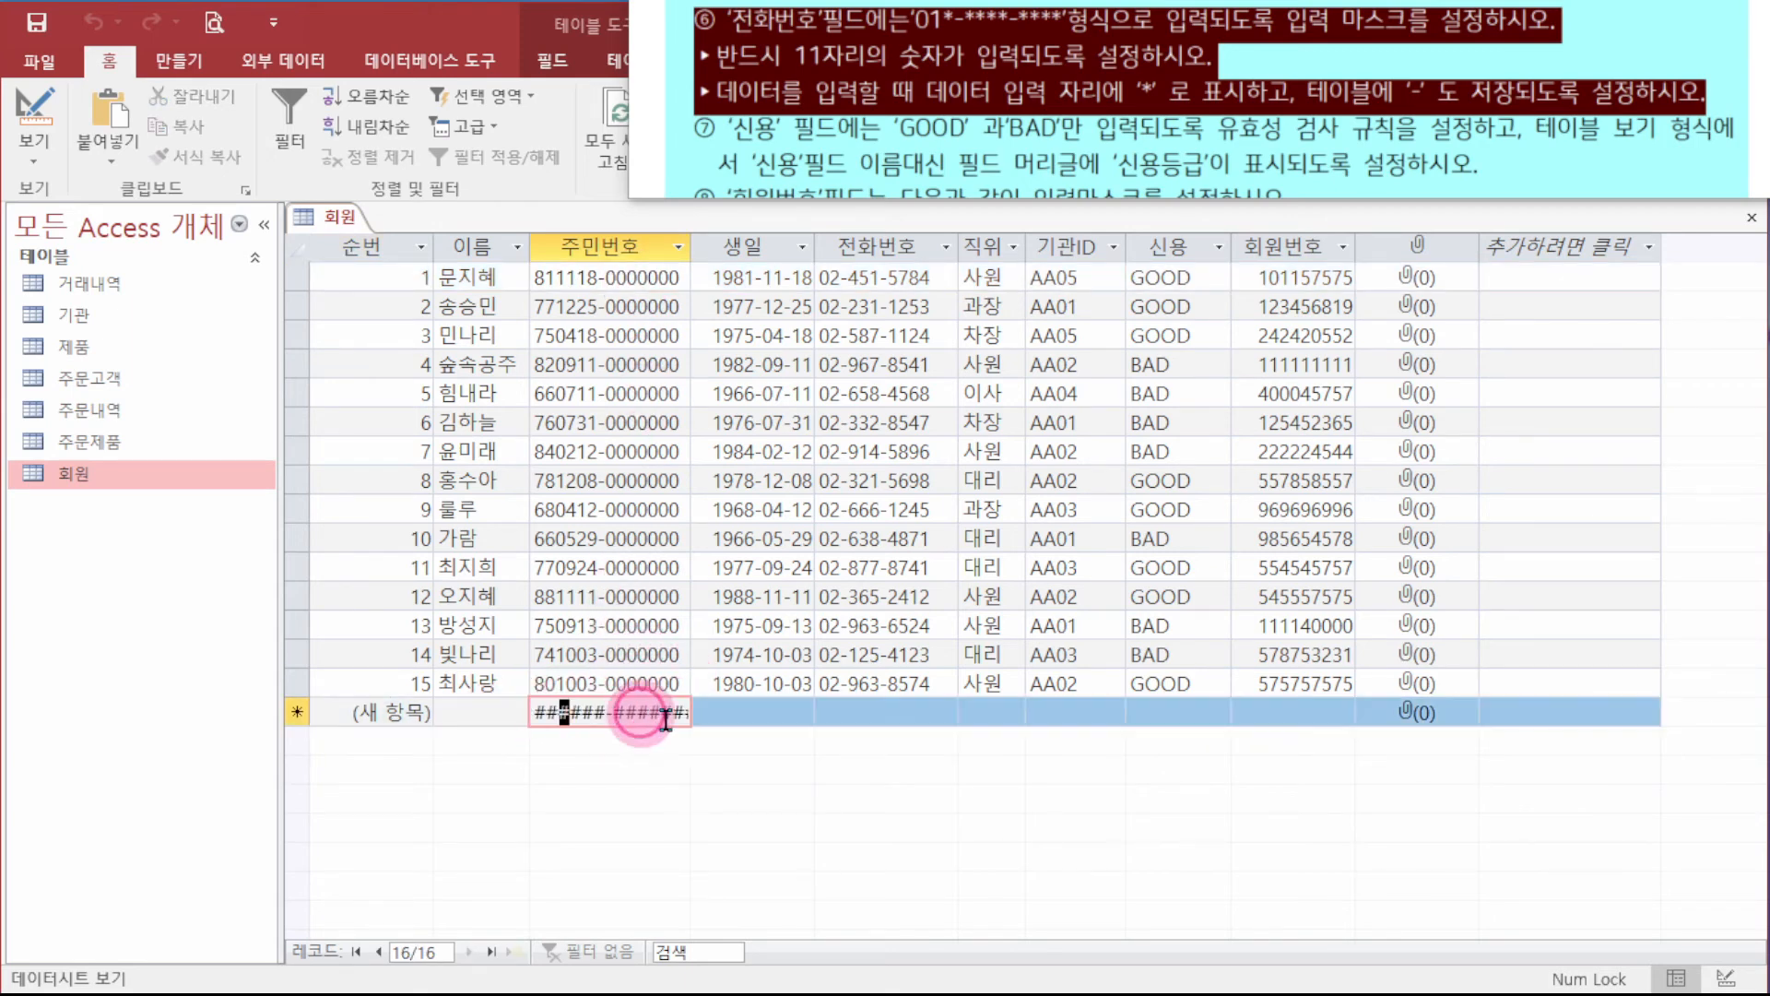
pyautogui.click(643, 715)
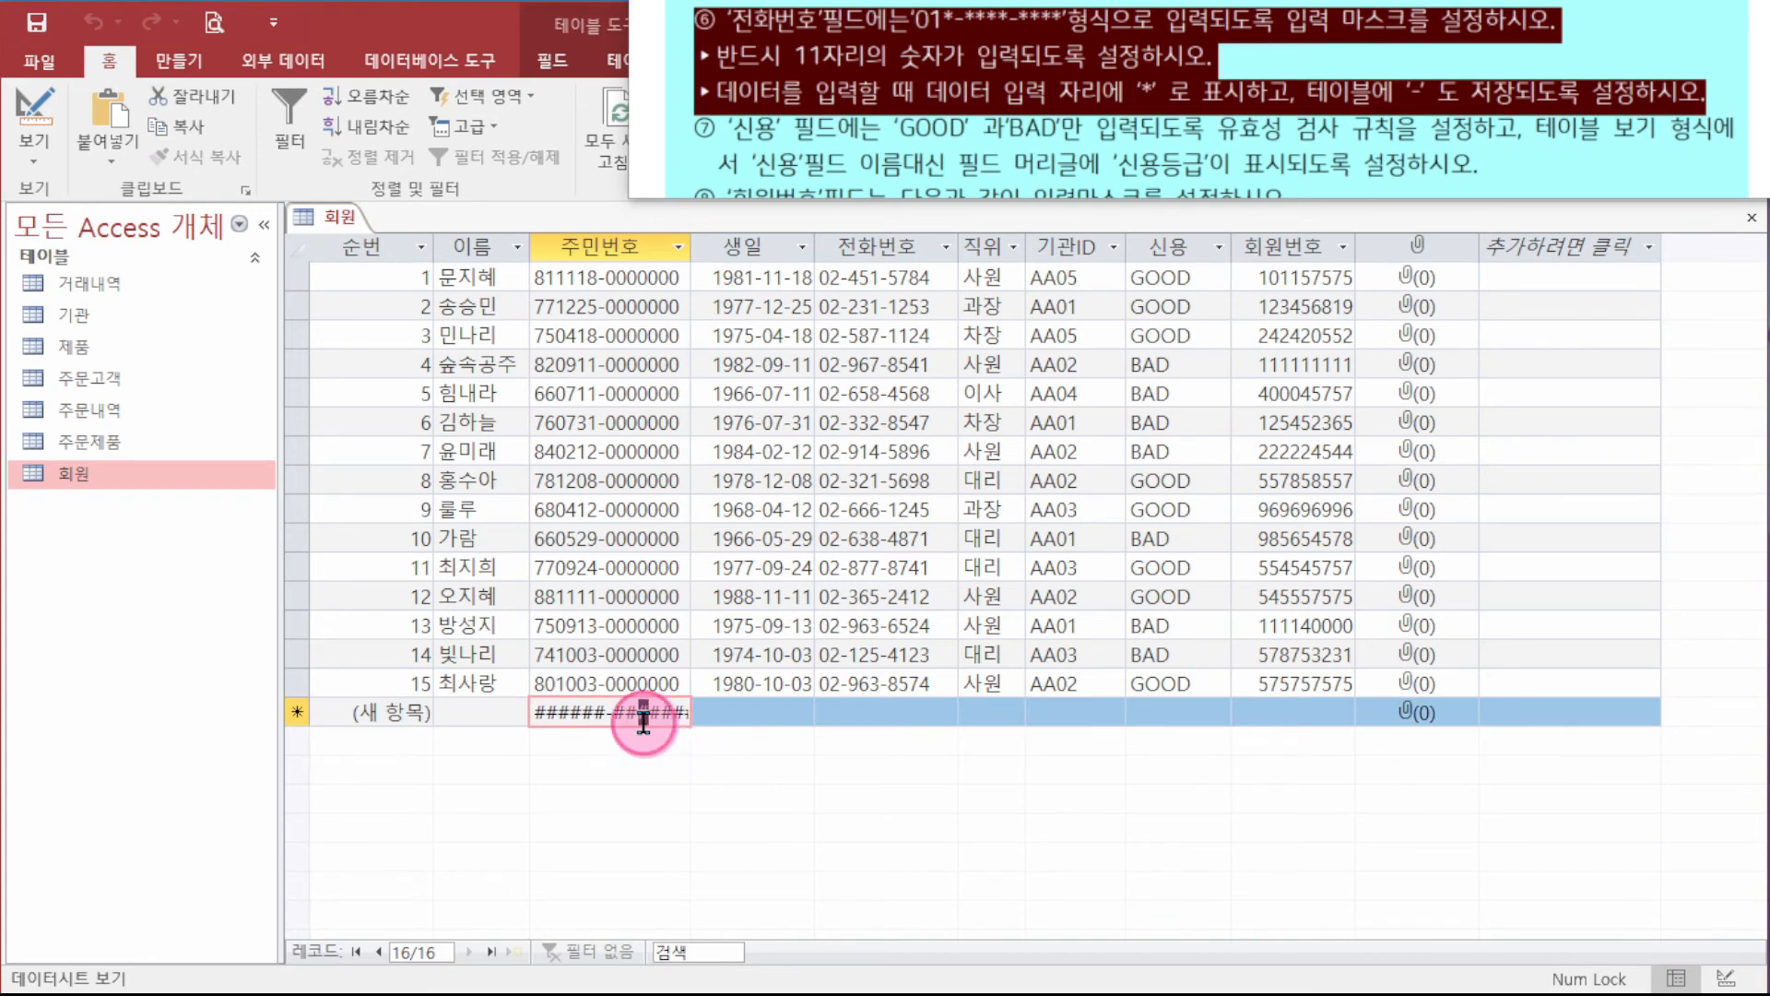
pyautogui.click(542, 714)
pyautogui.moveTo(542, 715); pyautogui.dragTo(731, 715)
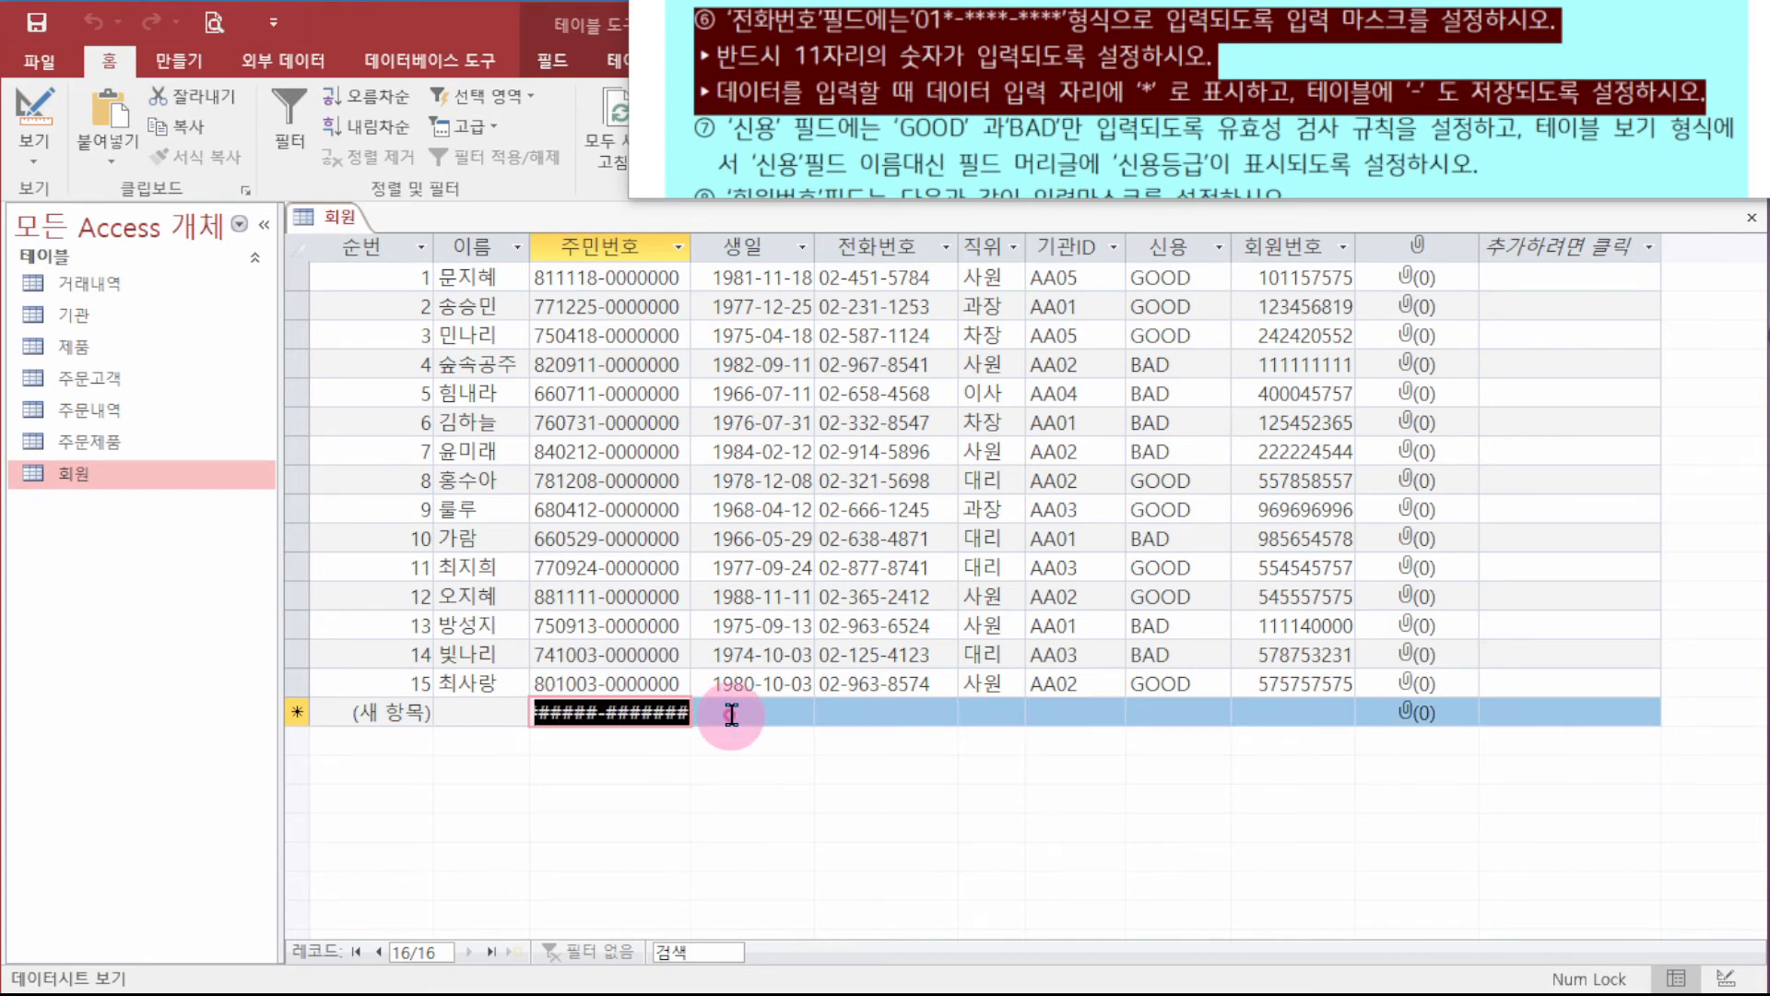
pyautogui.click(593, 712)
pyautogui.click(849, 712)
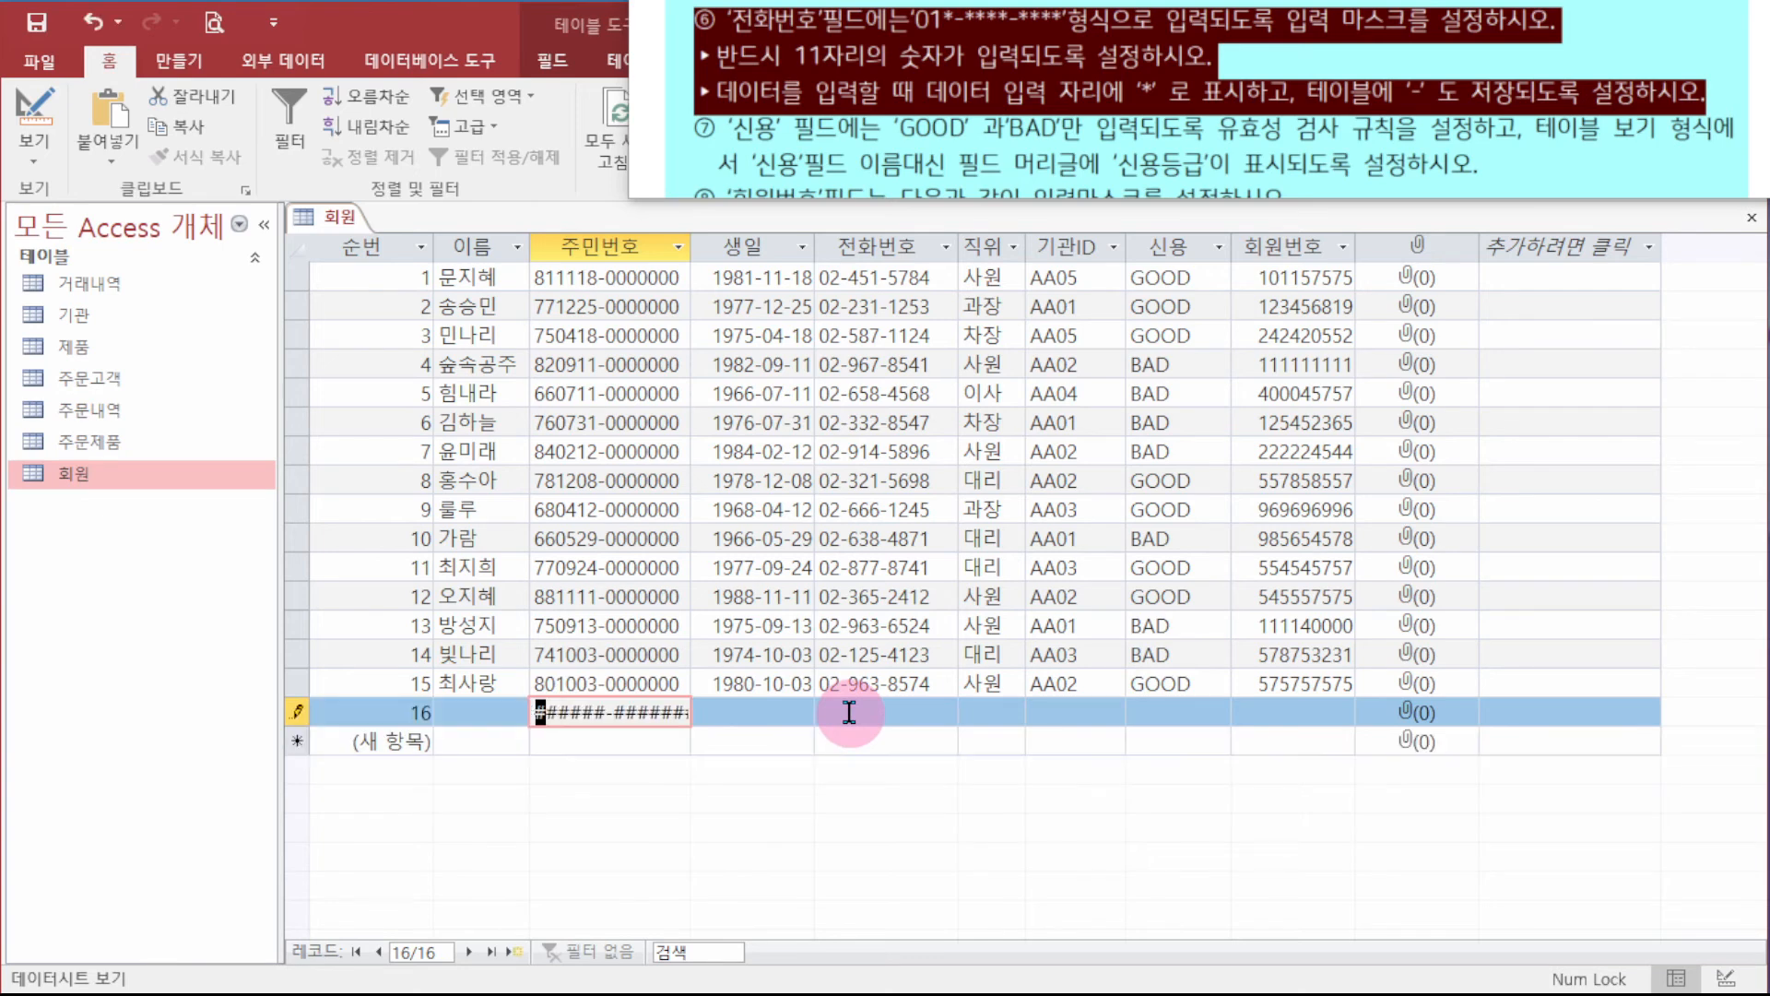
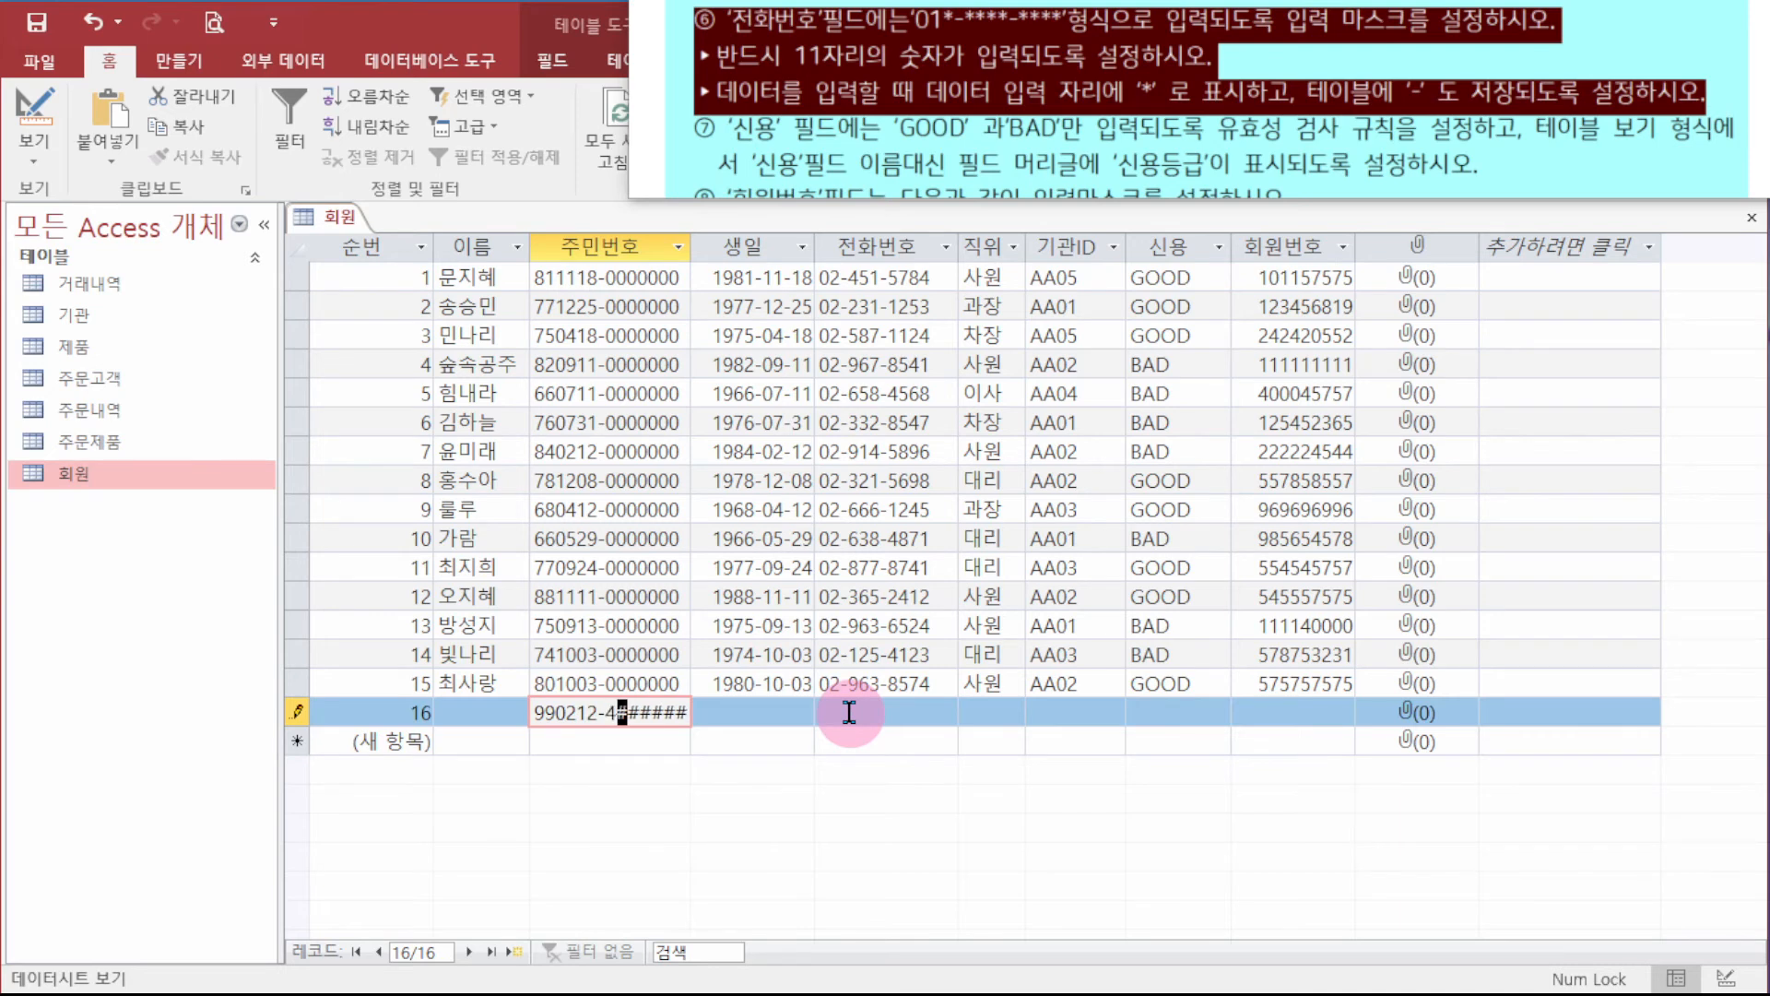
pyautogui.press('Return')
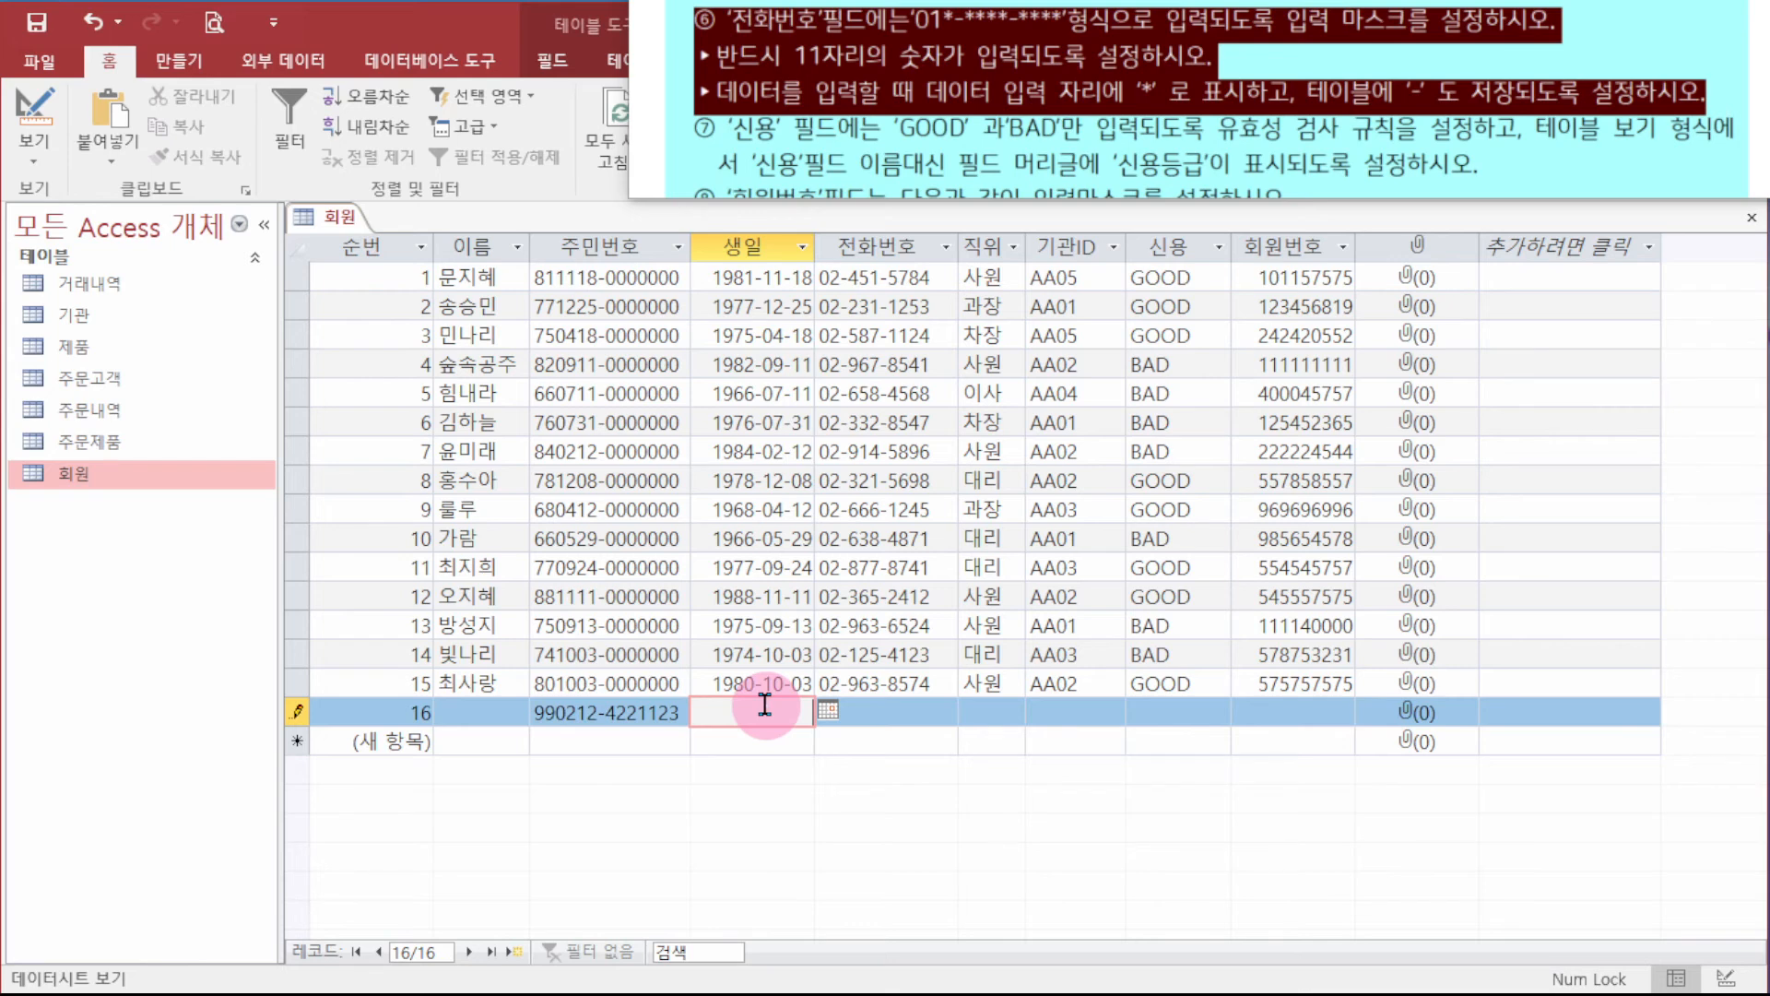
# - Test the 생일 rule with 1950-5-1, then correct the birth date to 1960-02-03
pyautogui.write('1950-5-1')
pyautogui.press('Return')
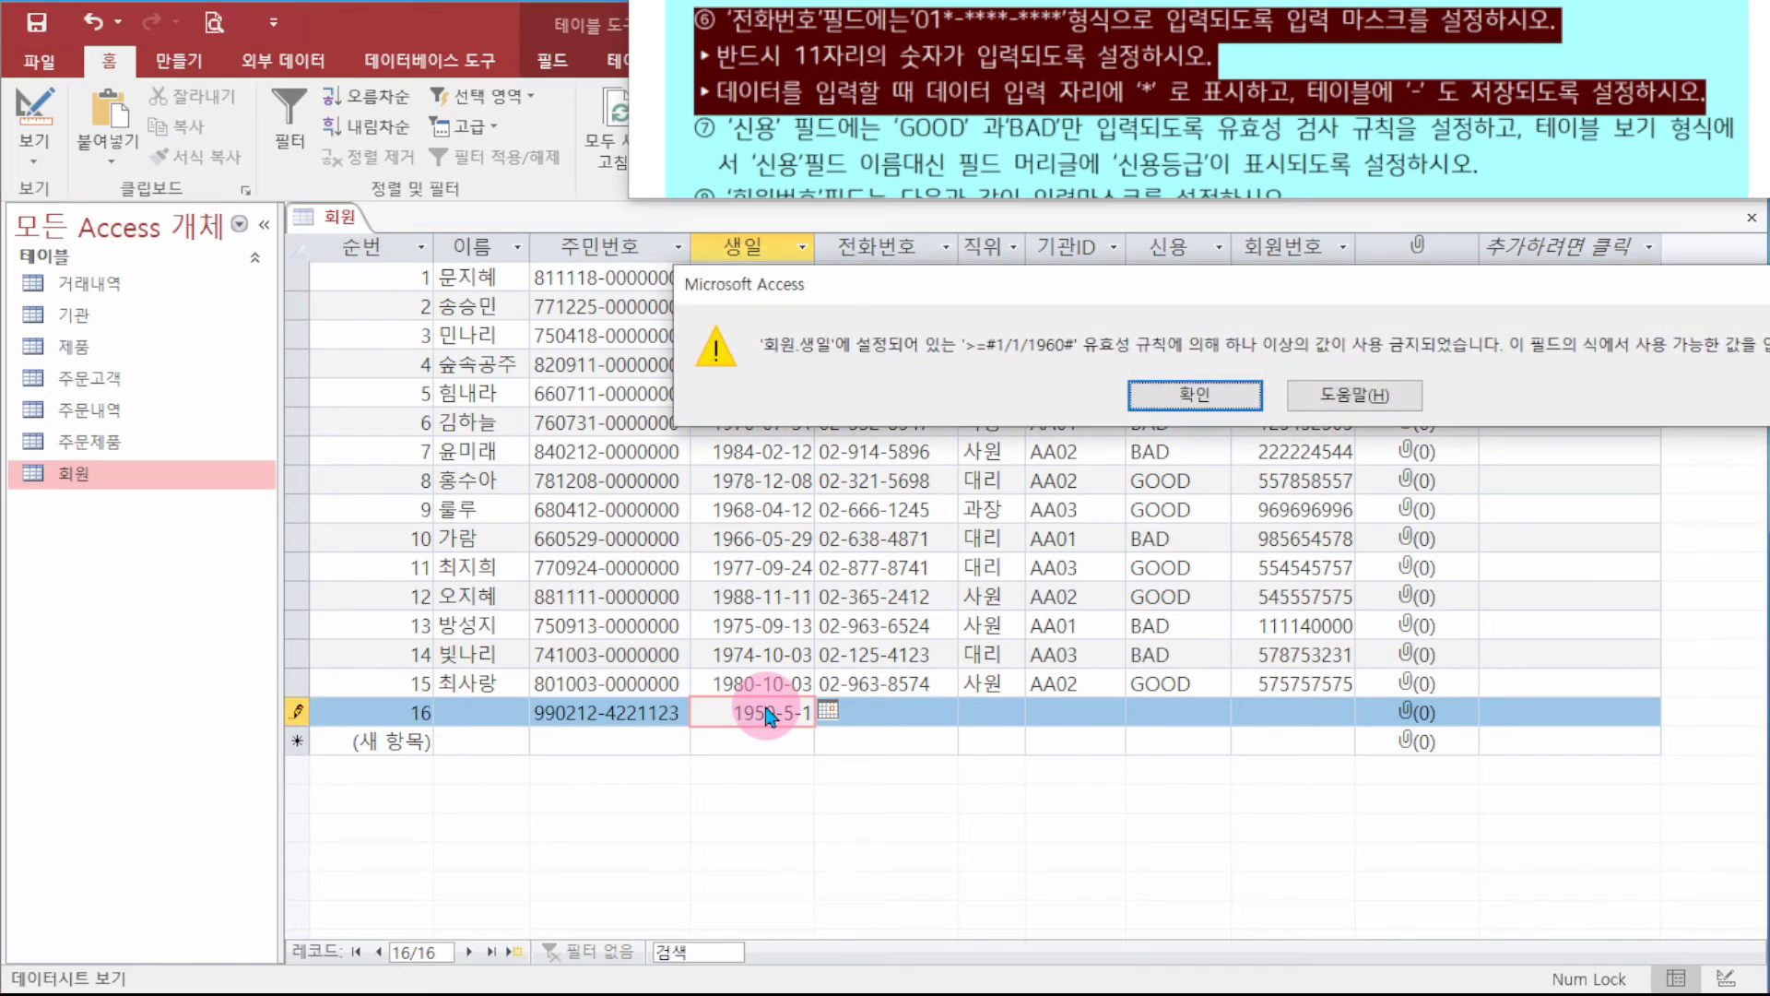
pyautogui.press('Return')
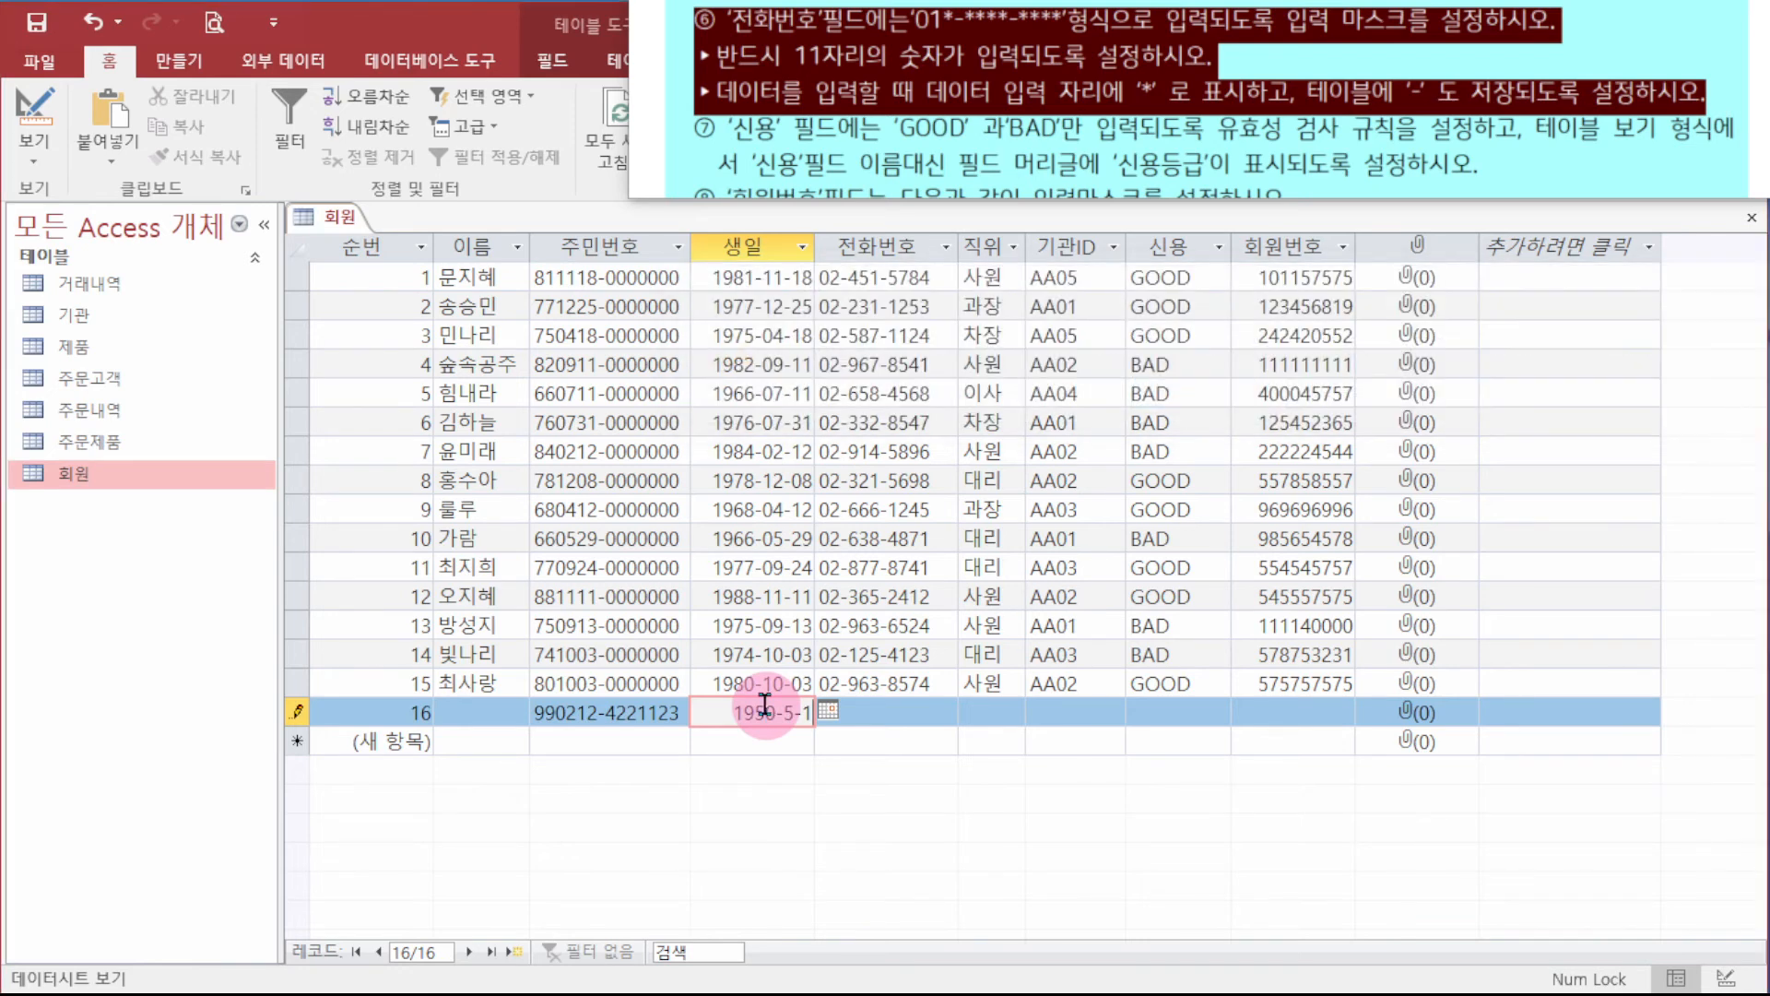
pyautogui.press('BackSpace')
pyautogui.press('BackSpace')
pyautogui.press('BackSpace')
pyautogui.press('BackSpace')
pyautogui.press('BackSpace')
pyautogui.press('BackSpace')
pyautogui.press('BackSpace')
pyautogui.write('960-02-03')
pyautogui.press('Return')
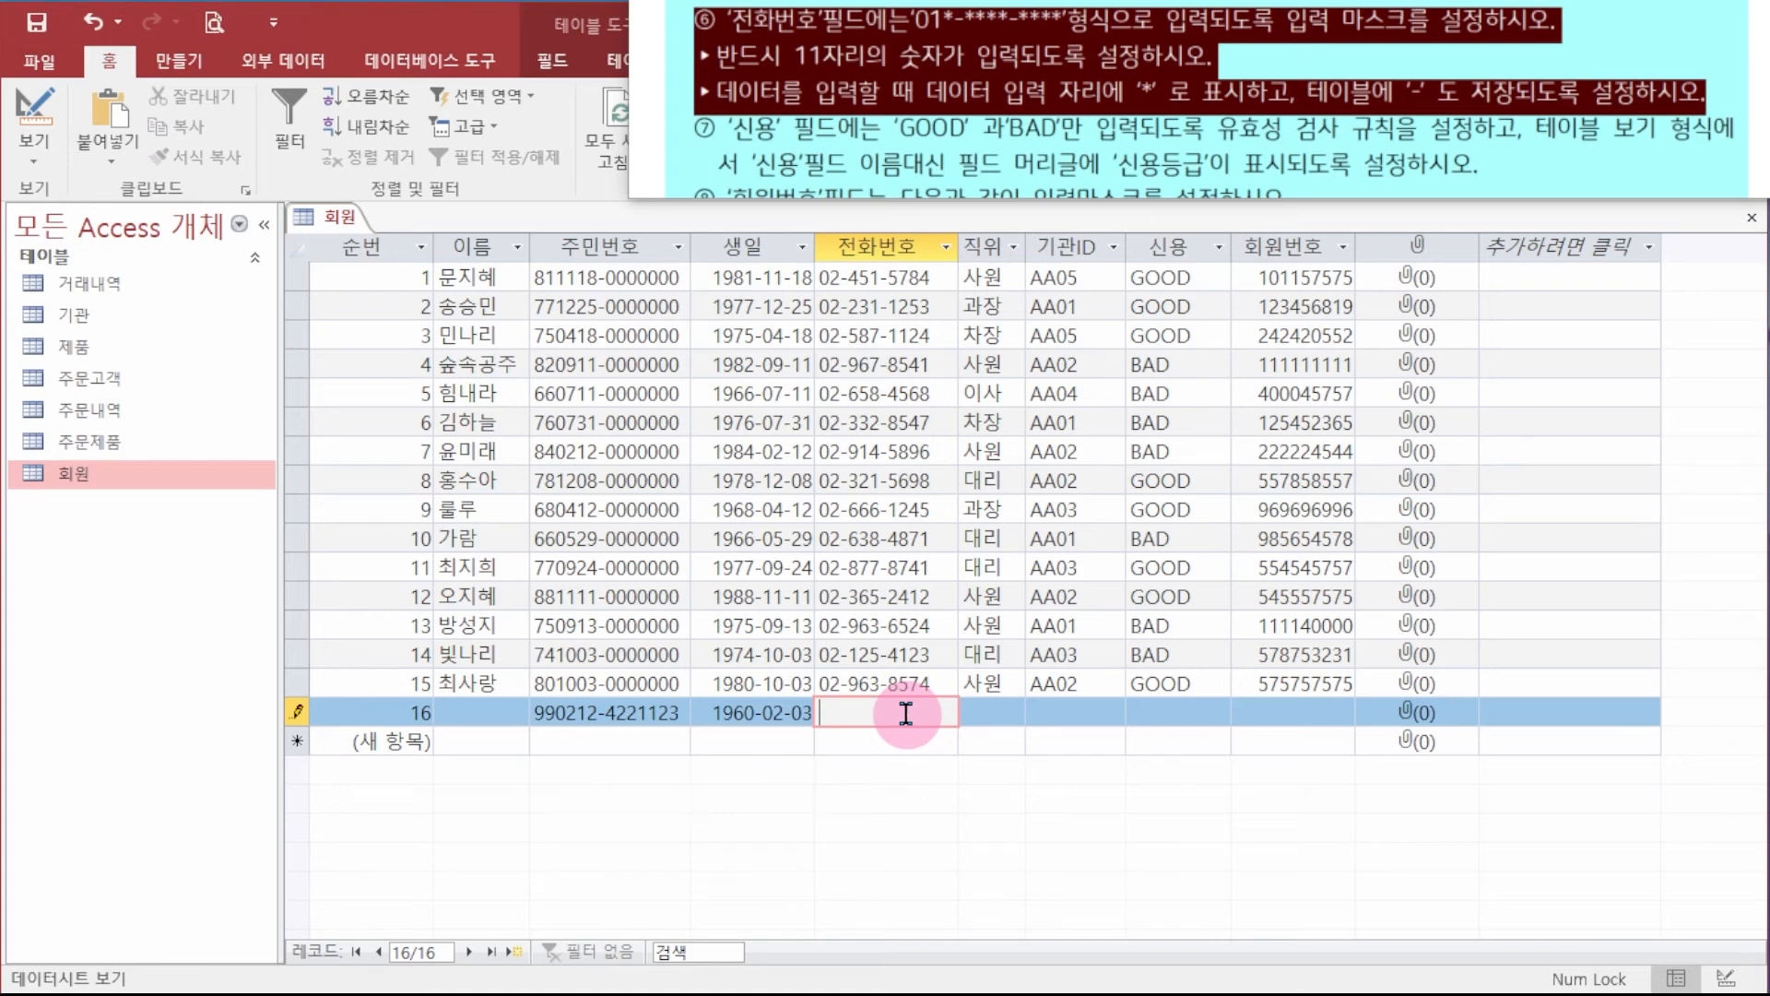
pyautogui.click(928, 644)
pyautogui.click(906, 712)
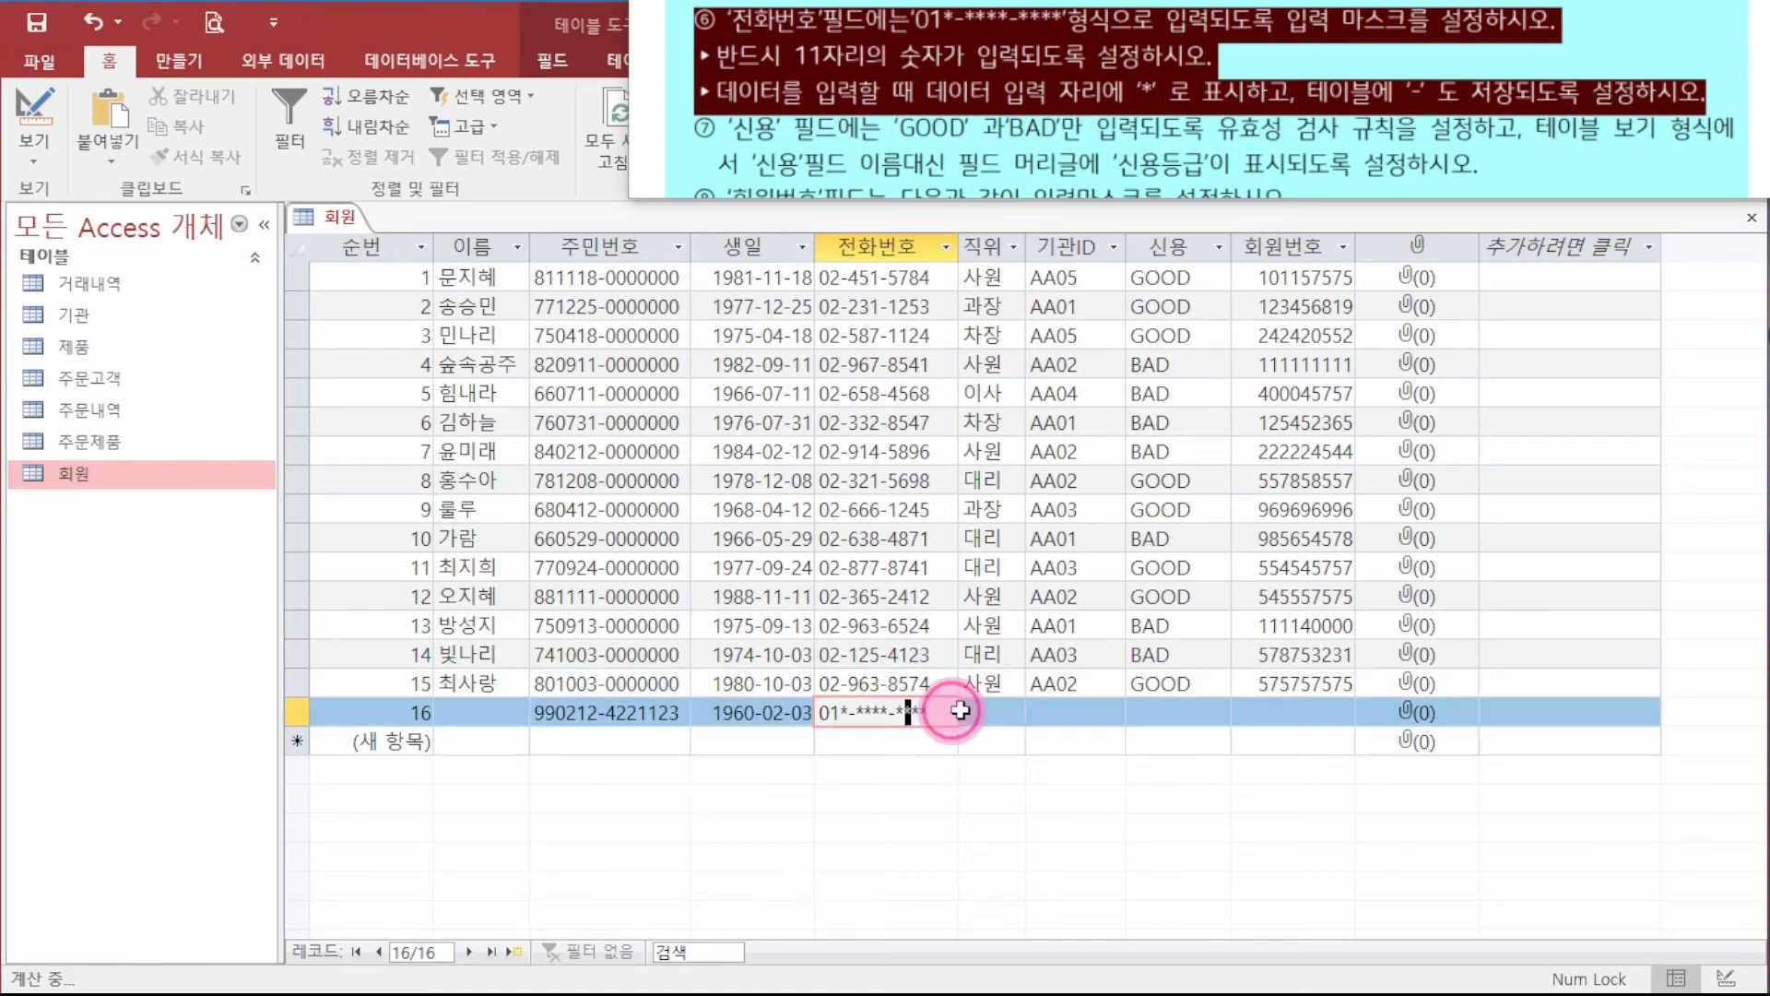
pyautogui.click(943, 673)
pyautogui.click(926, 705)
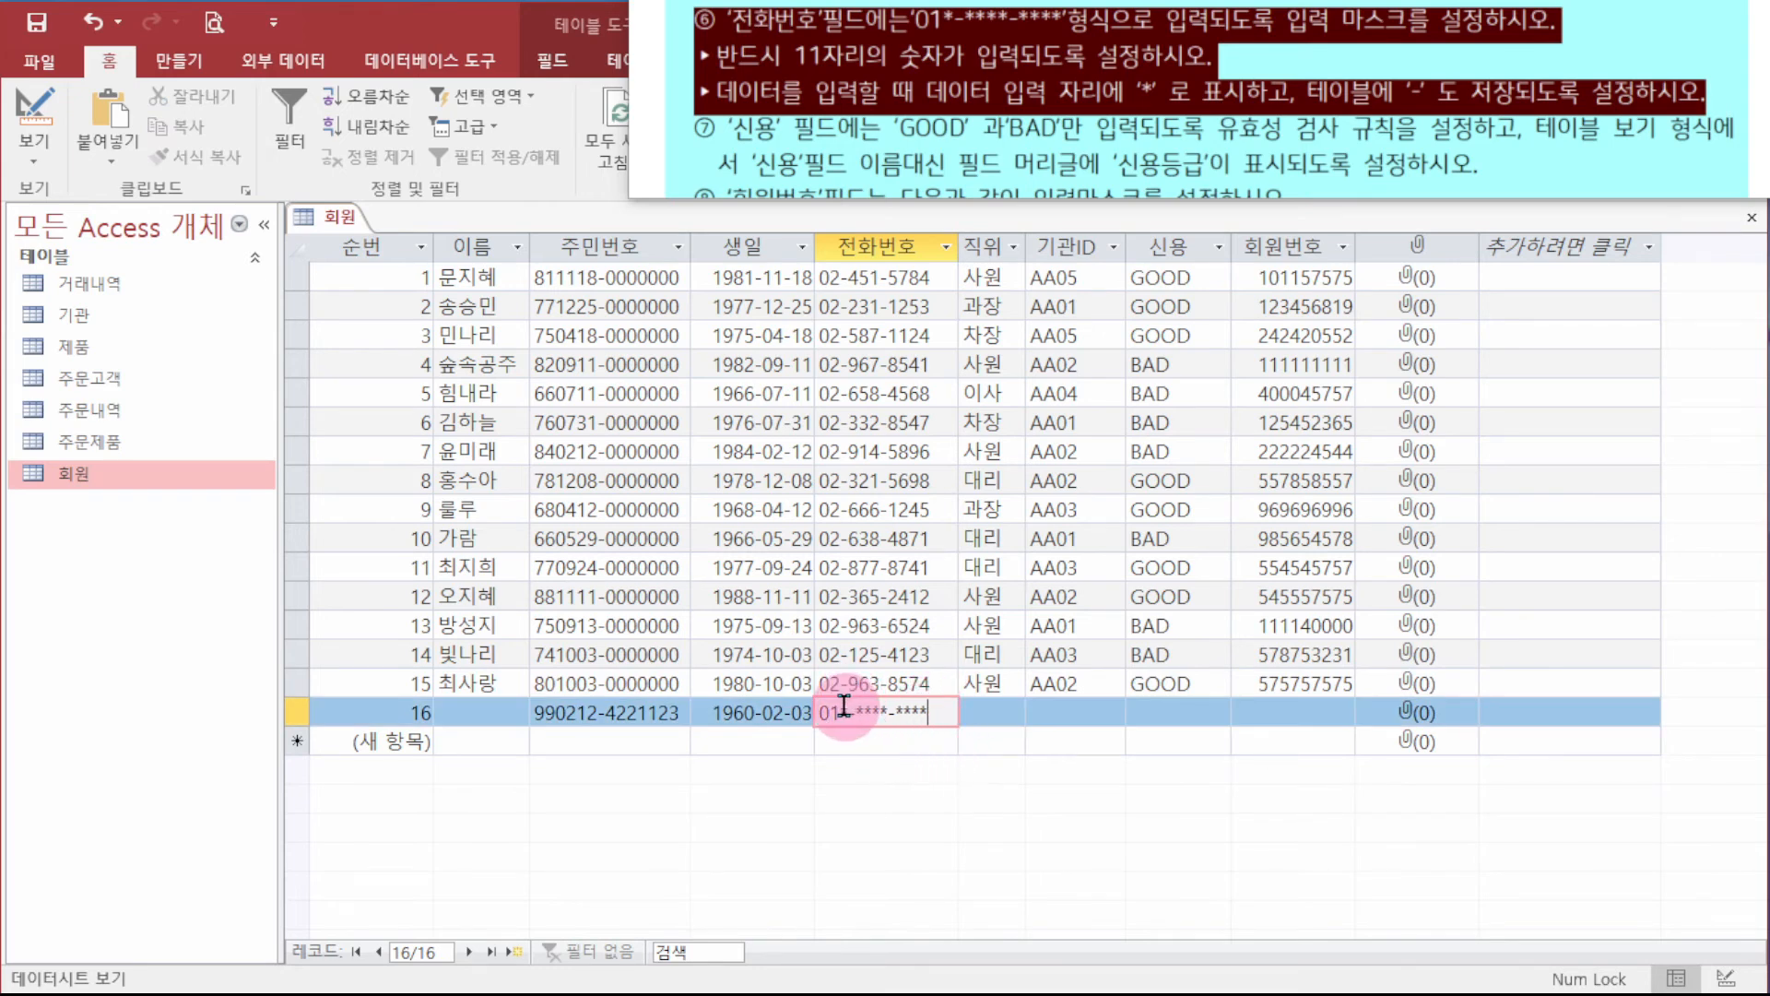
pyautogui.click(939, 703)
pyautogui.moveTo(828, 713); pyautogui.dragTo(995, 704)
pyautogui.click(996, 703)
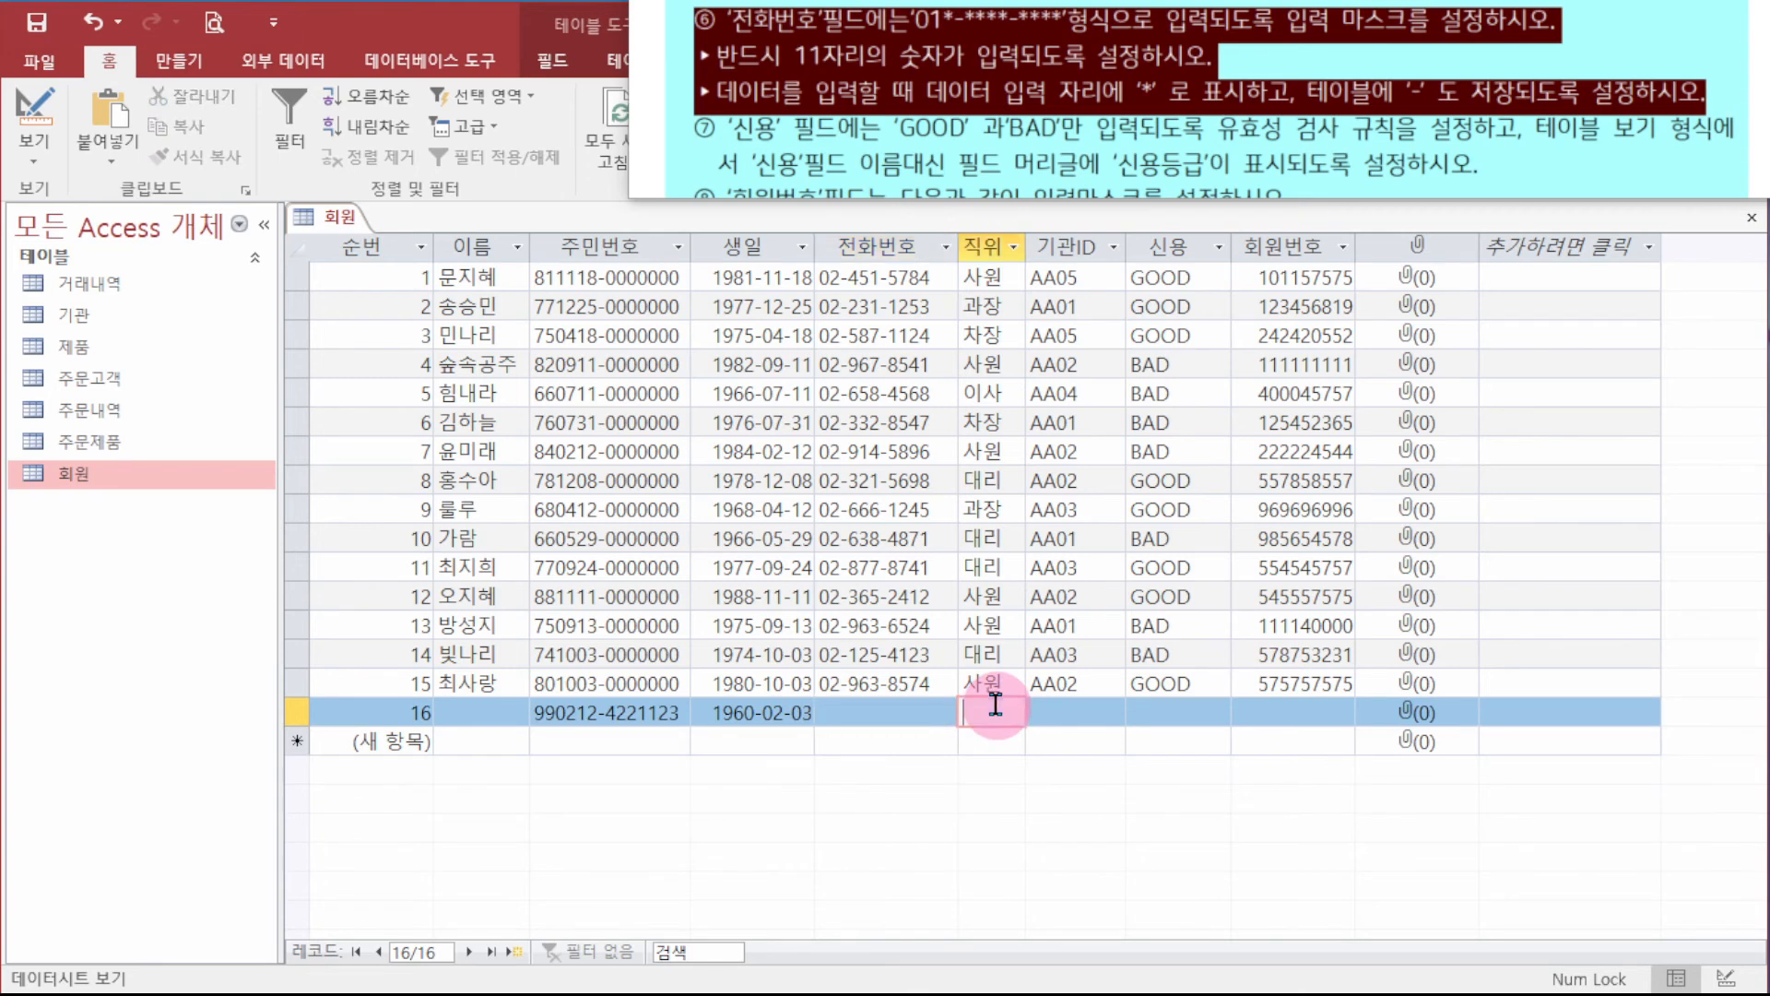
pyautogui.click(915, 712)
pyautogui.click(842, 712)
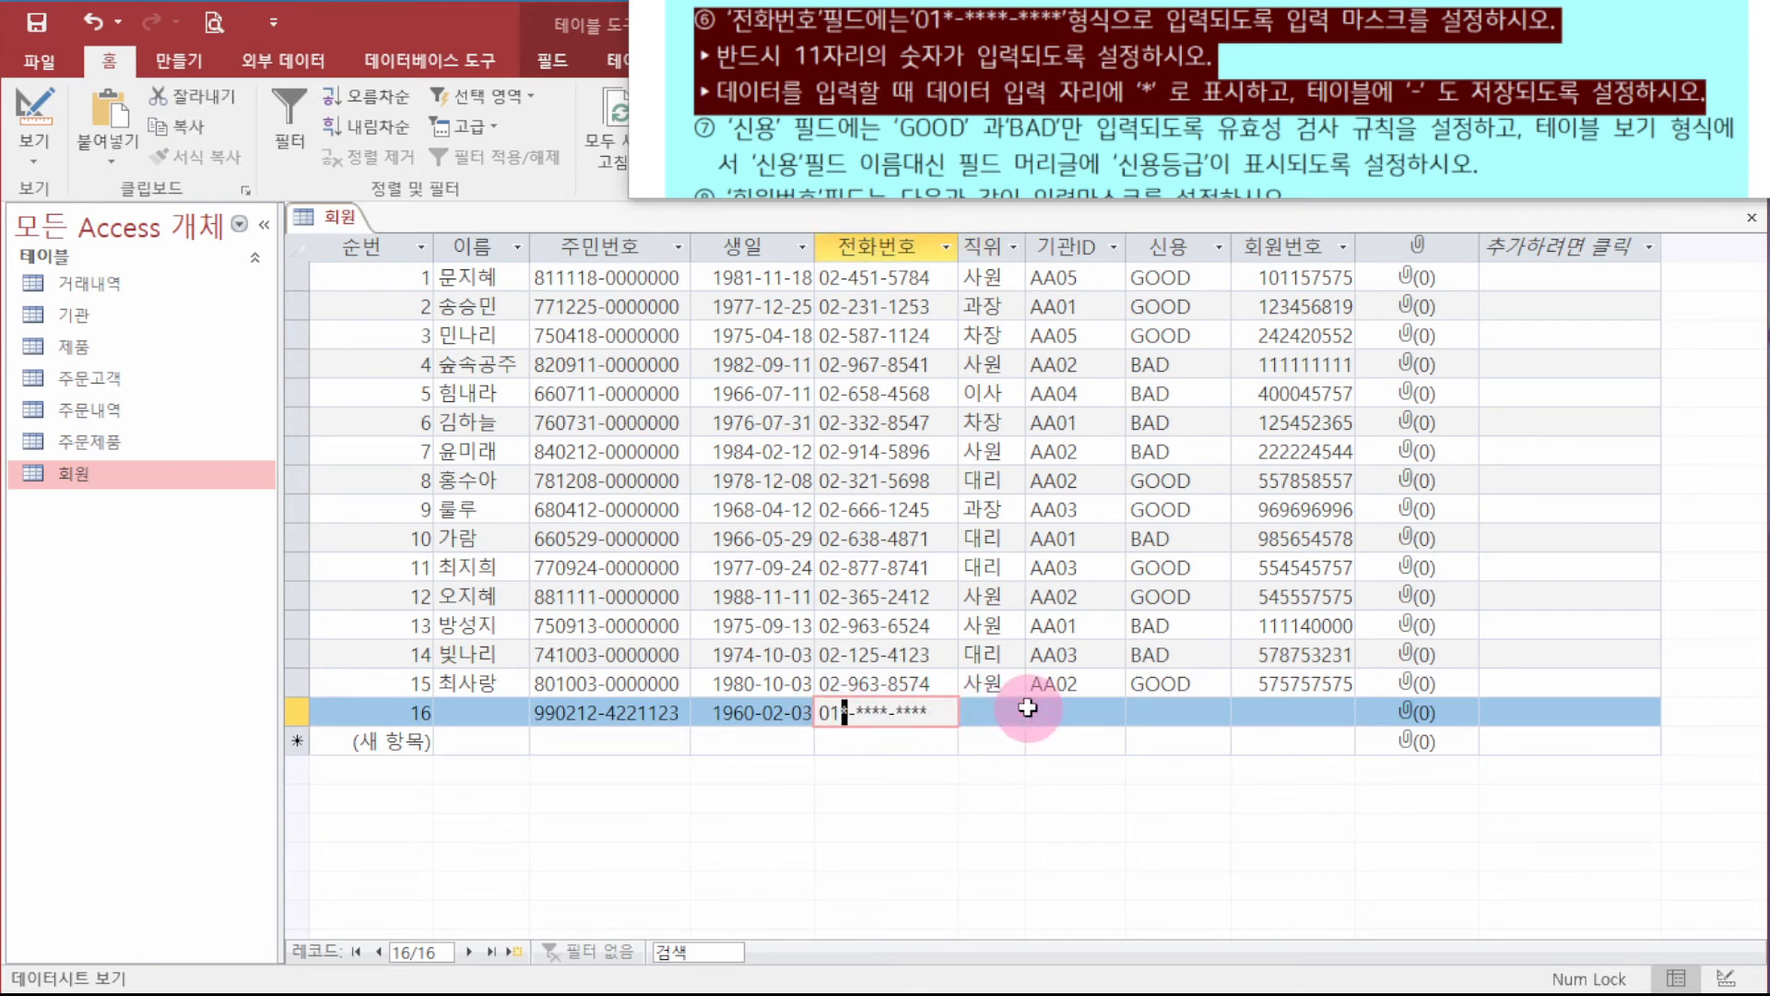
pyautogui.write('0-5555-5555')
pyautogui.press('Return')
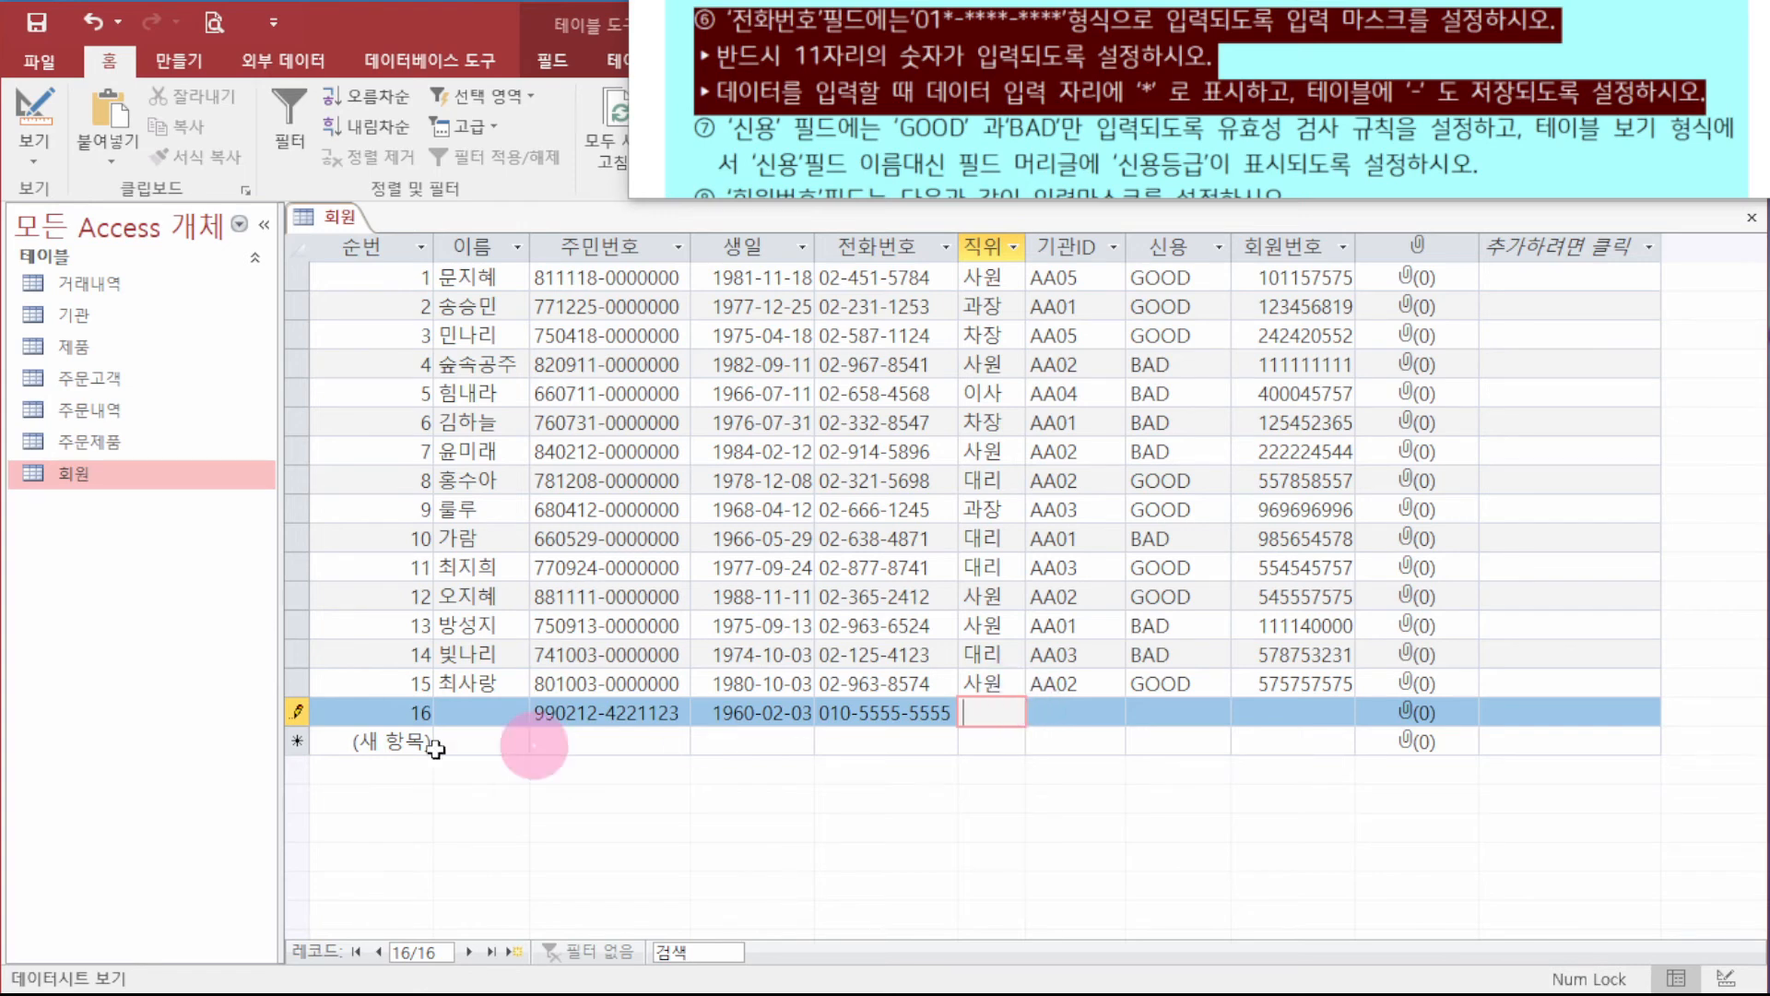
# - Delete test record 16 and close the 회원 table
pyautogui.click(295, 711)
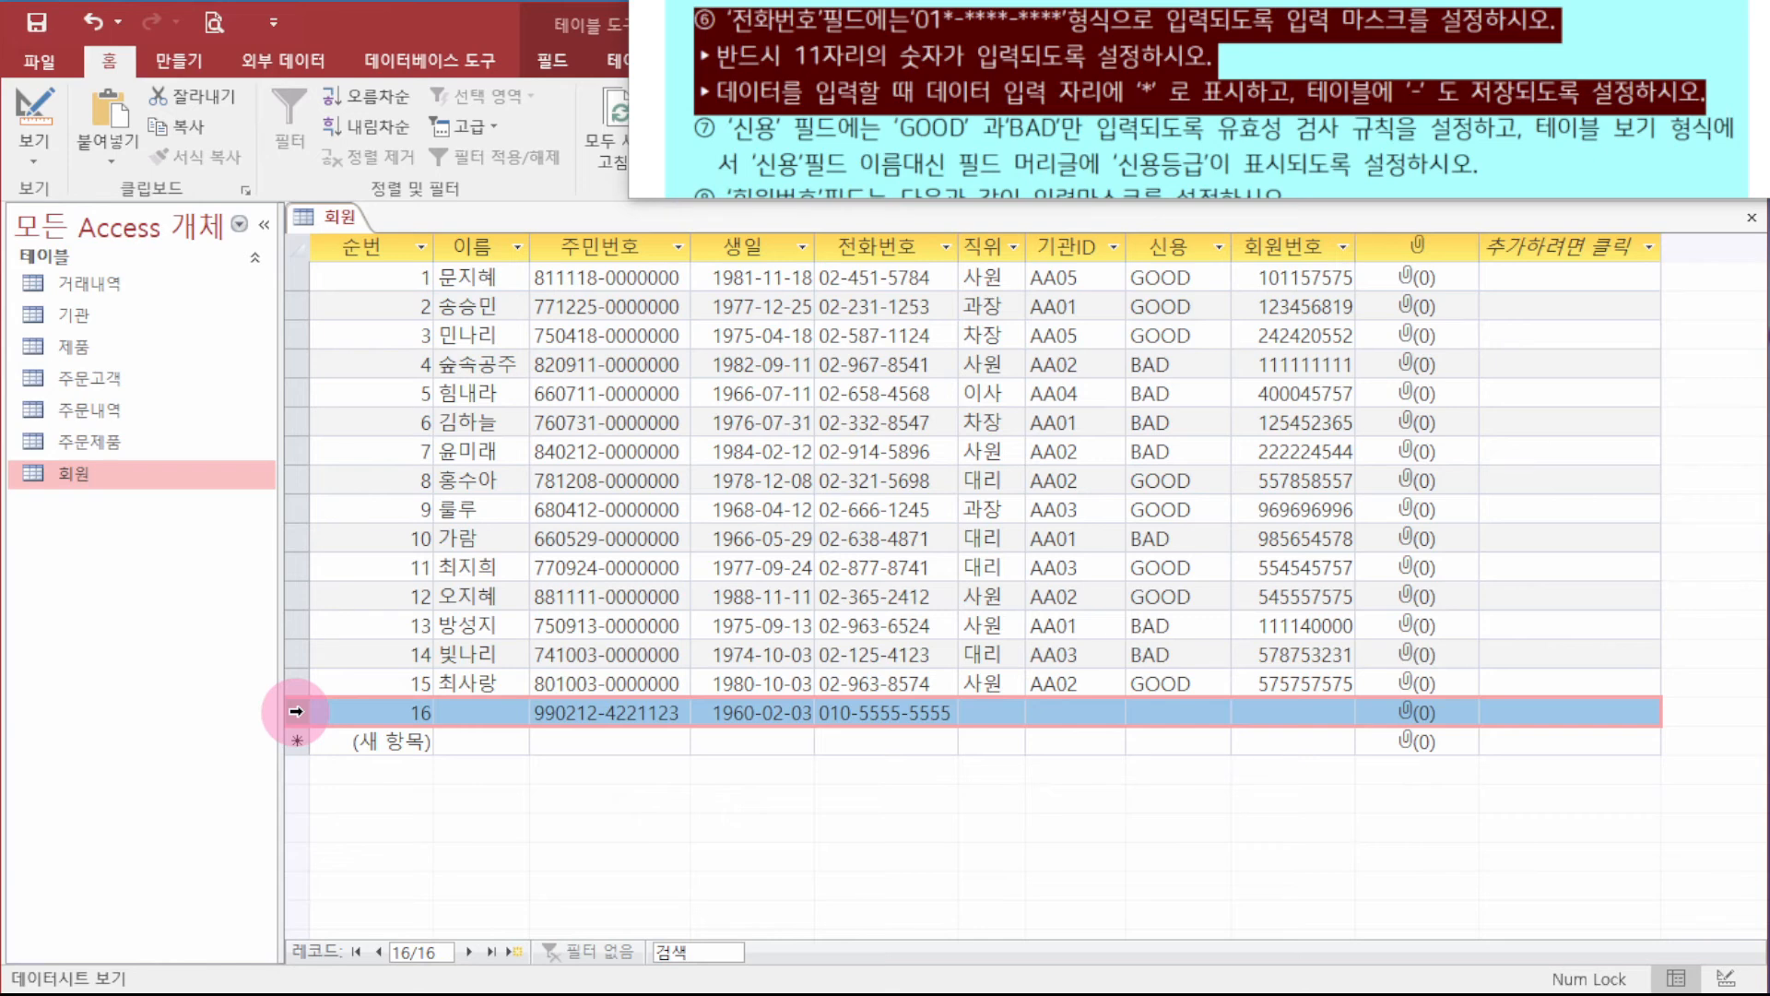
pyautogui.press('Delete')
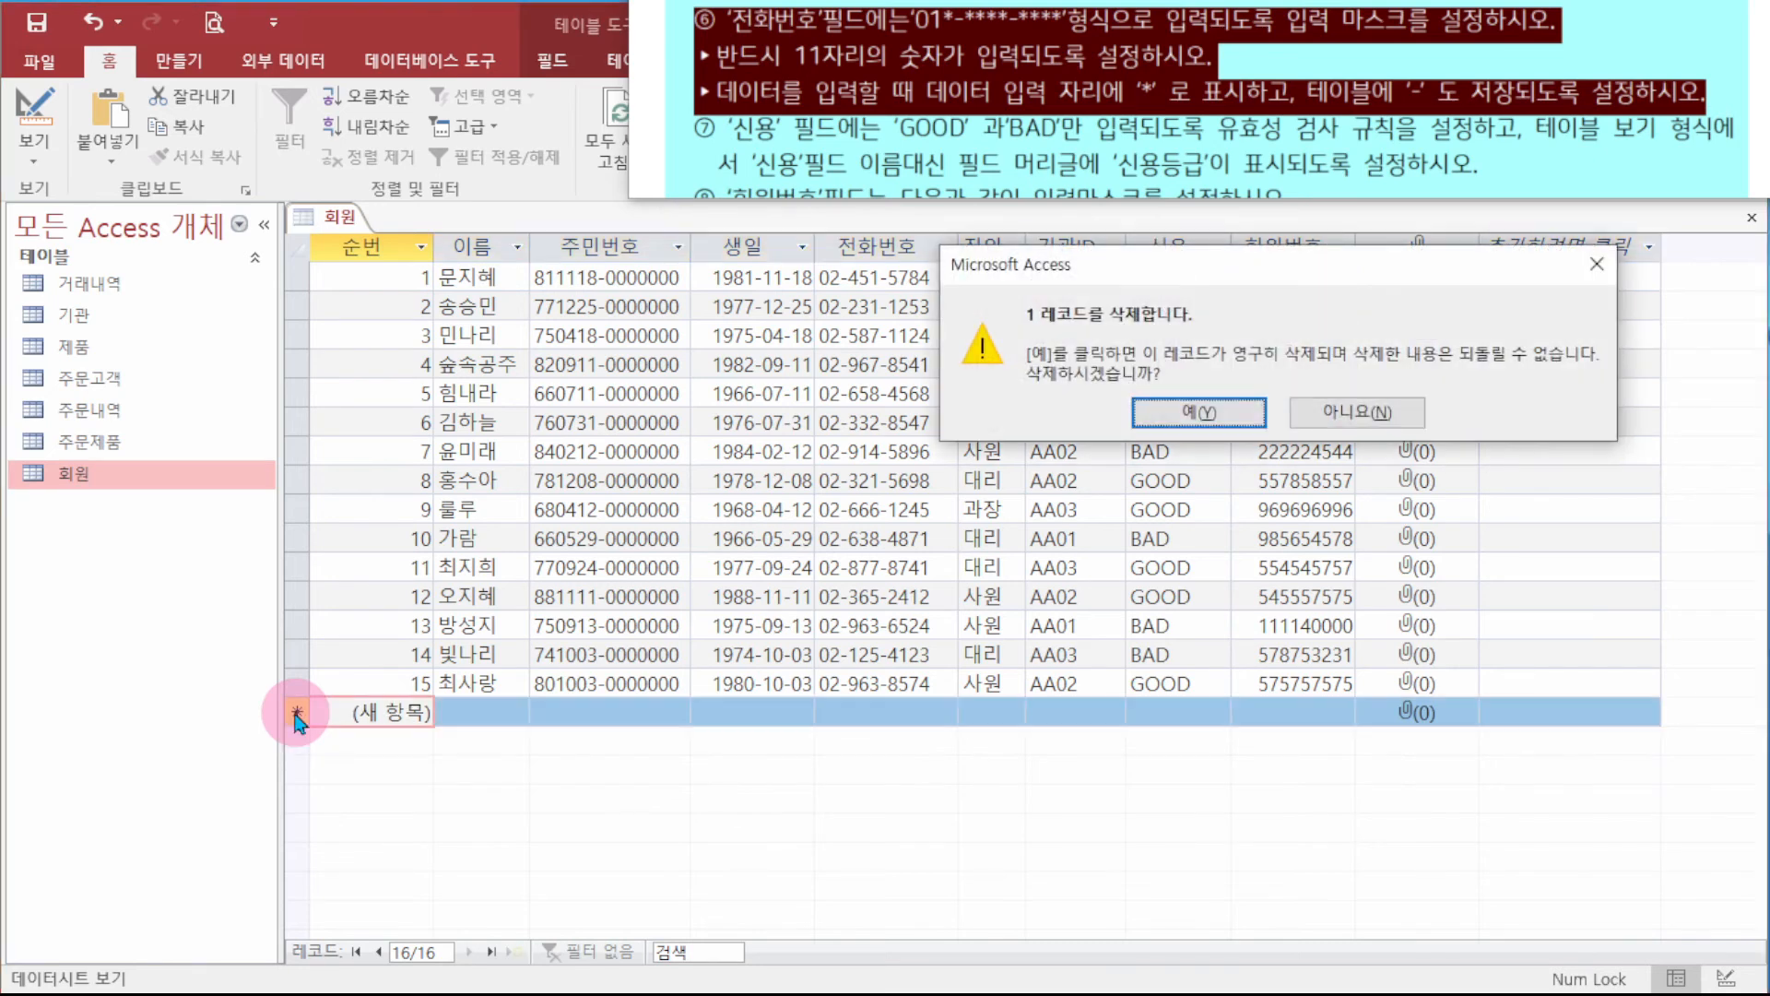
pyautogui.press('Return')
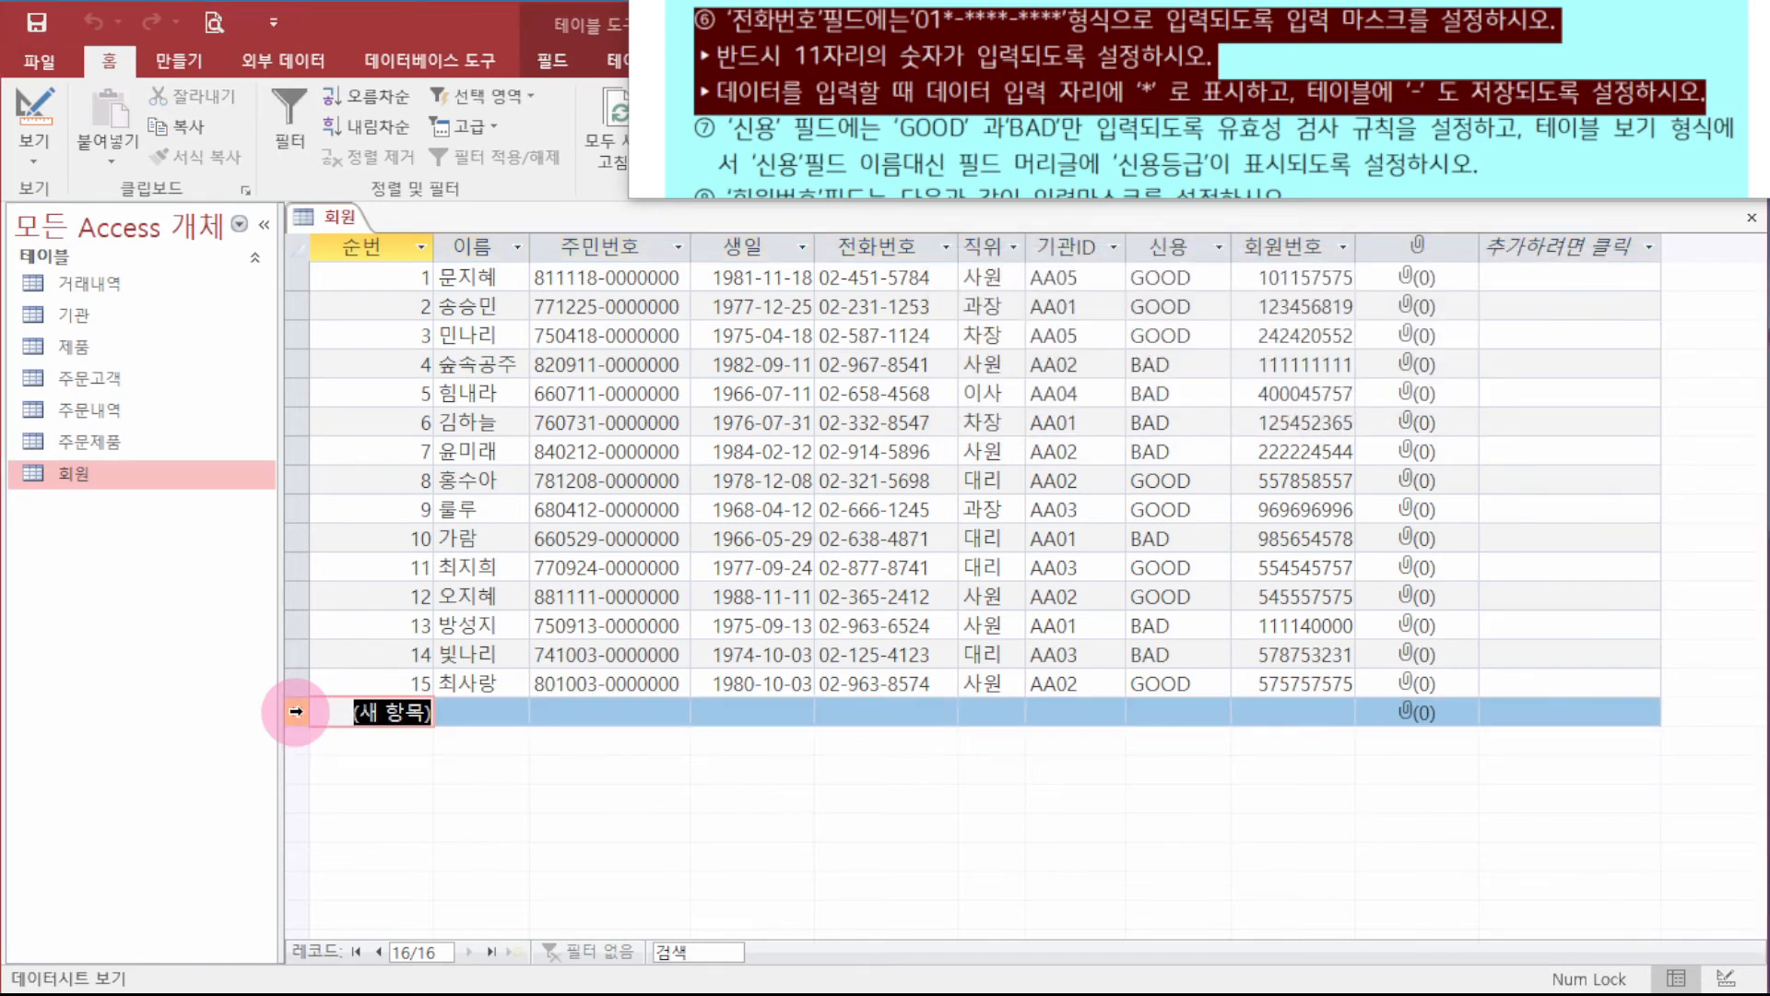
pyautogui.rightClick(336, 217)
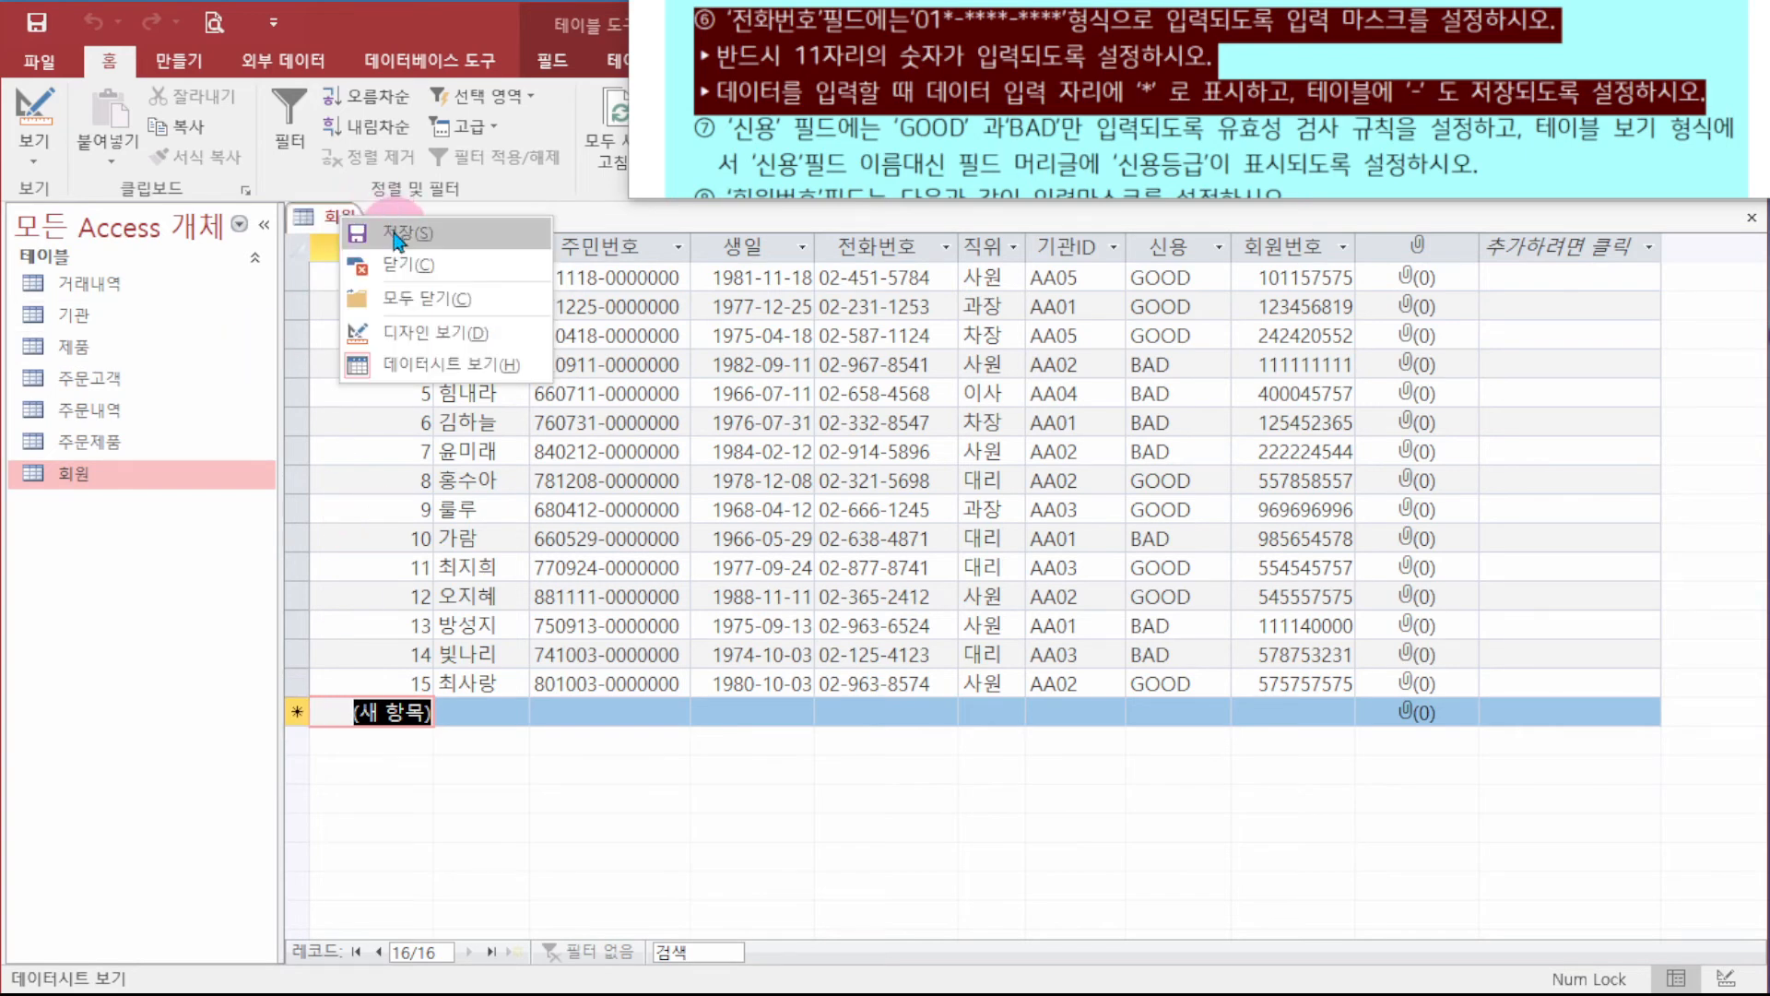
pyautogui.click(406, 265)
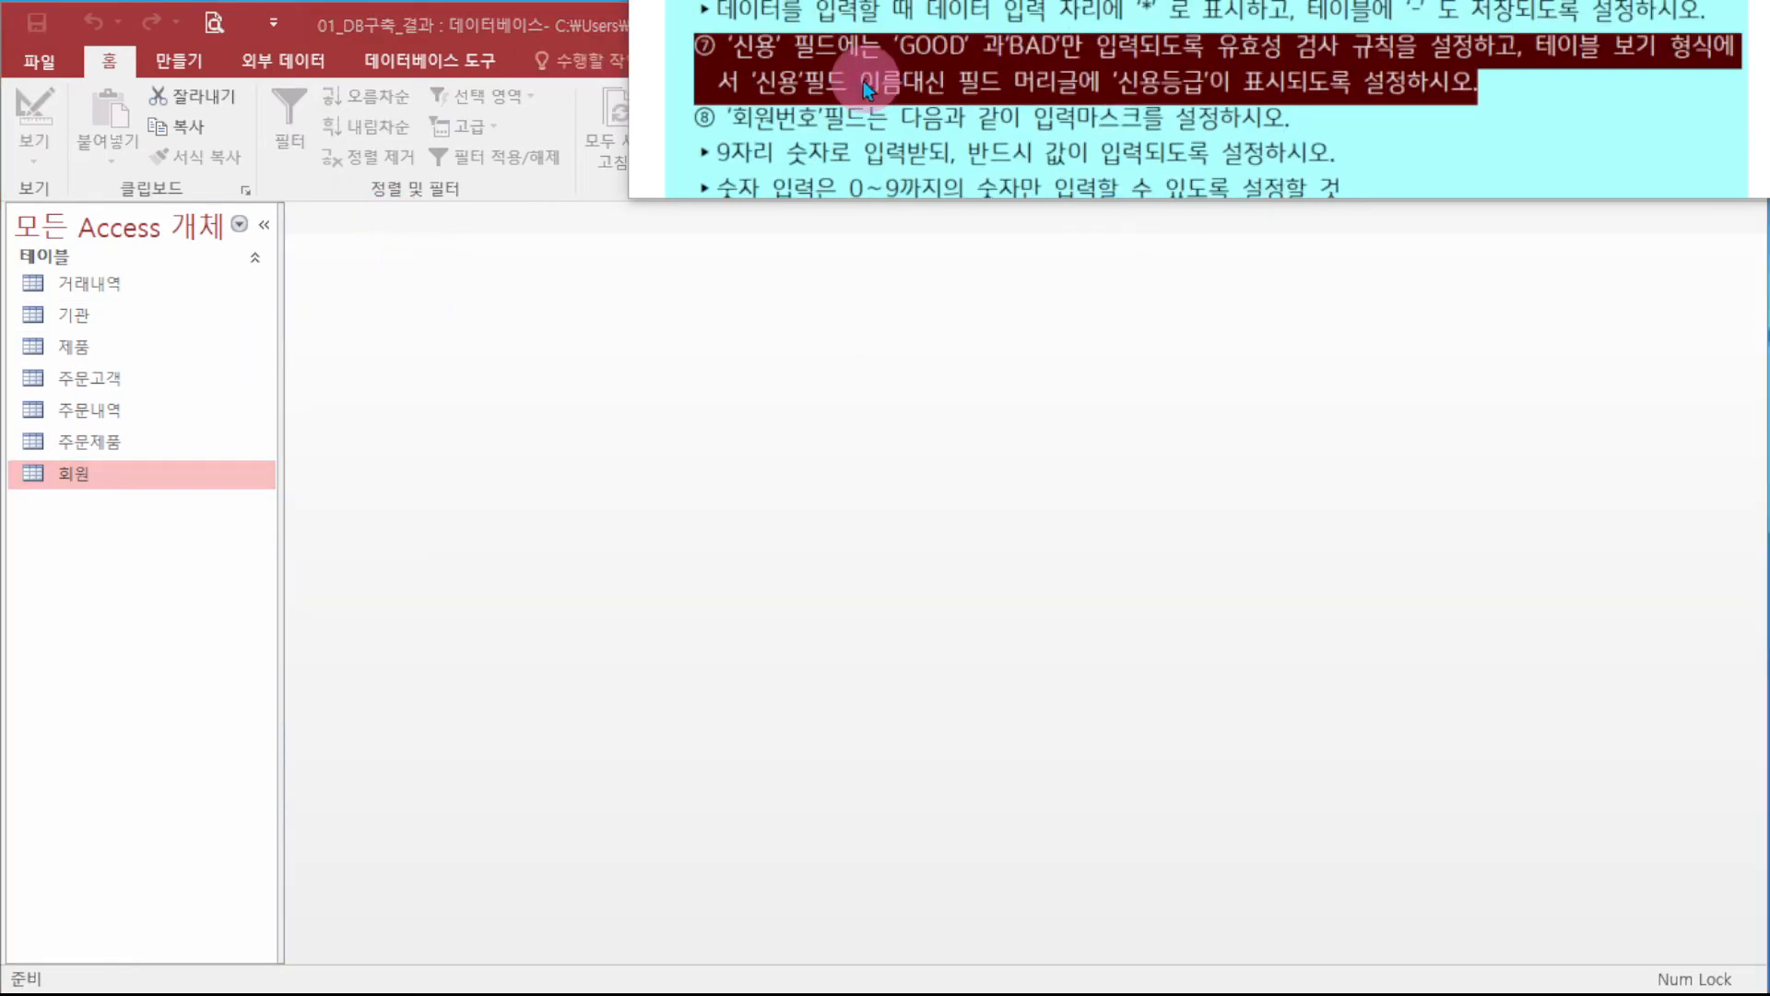
# - Open 회원 in design view and set the 신용 validation rule to in("GOOD","BAD")
pyautogui.rightClick(95, 476)
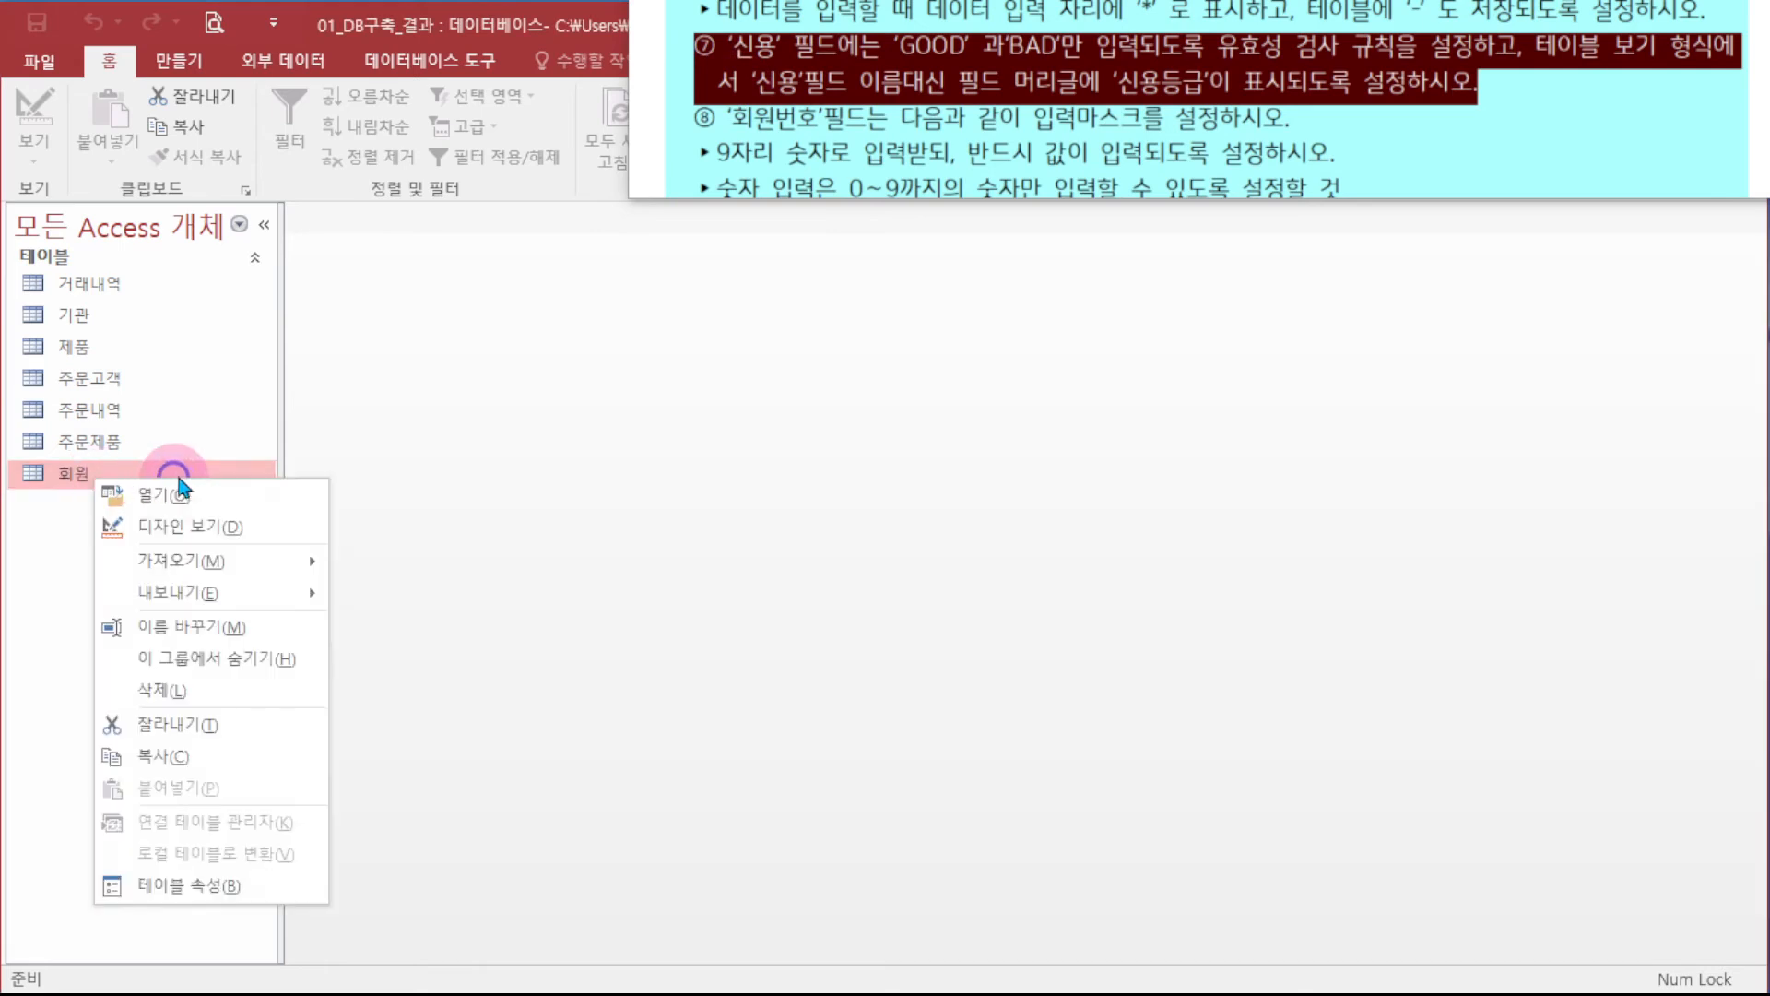
pyautogui.click(190, 525)
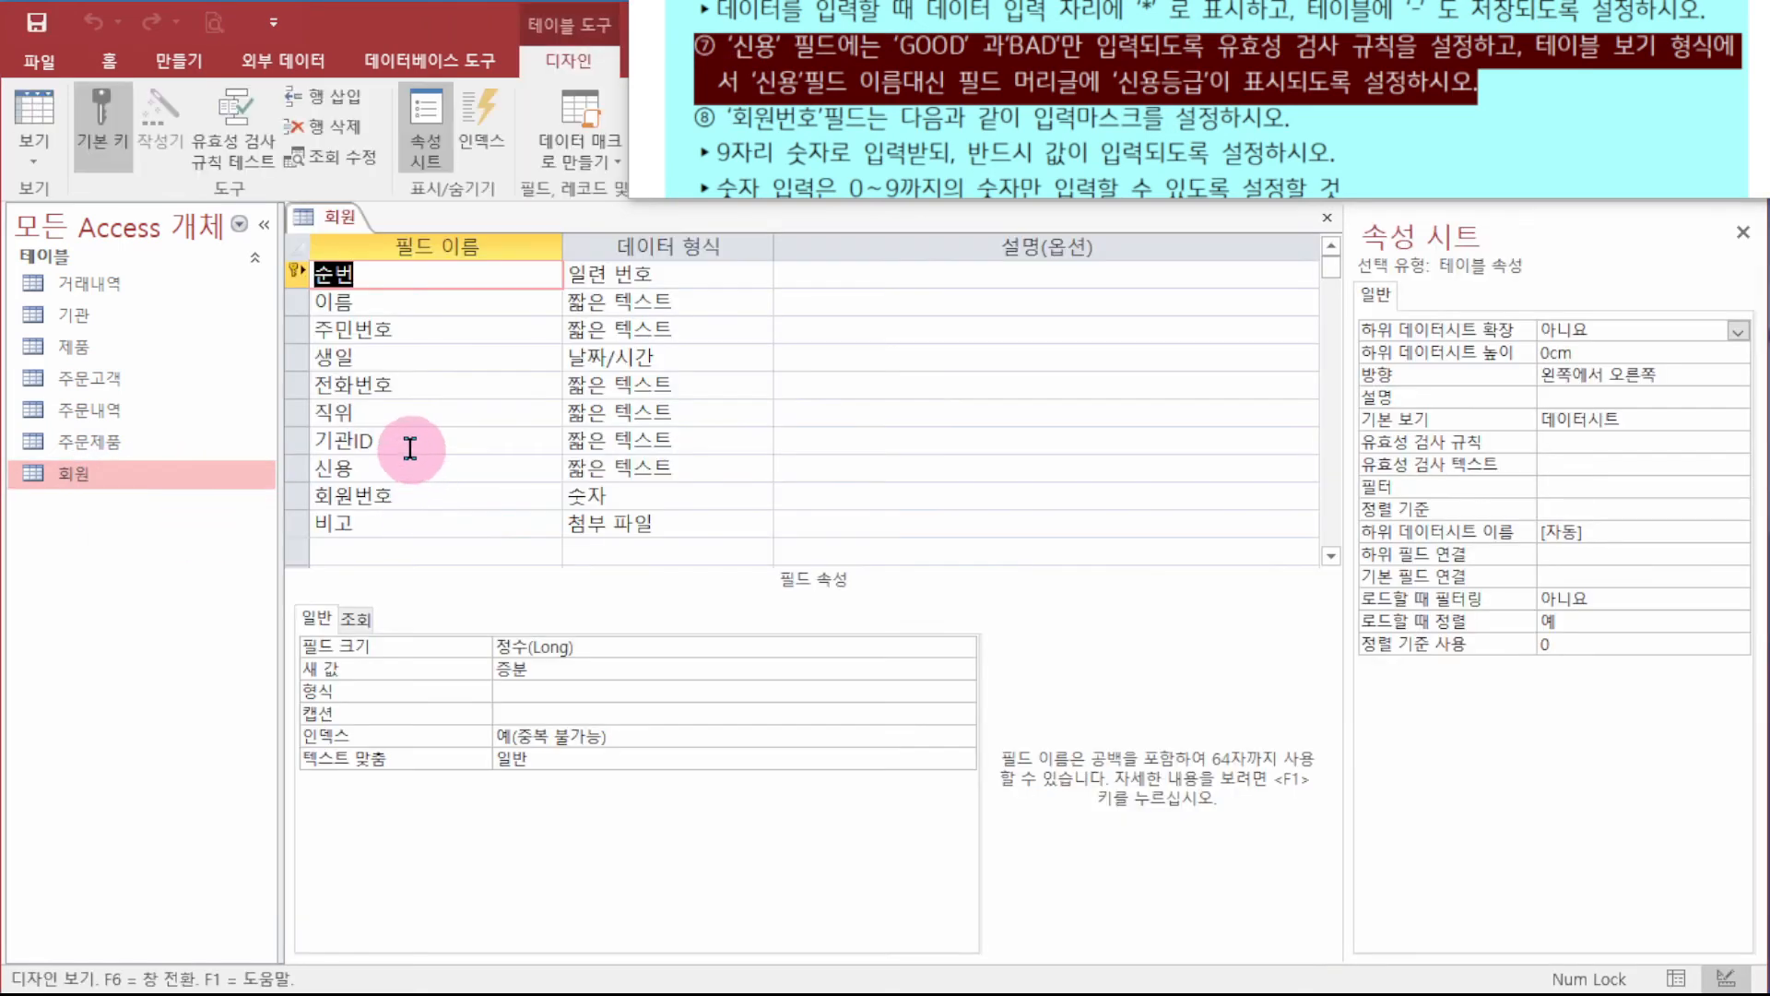
pyautogui.click(360, 468)
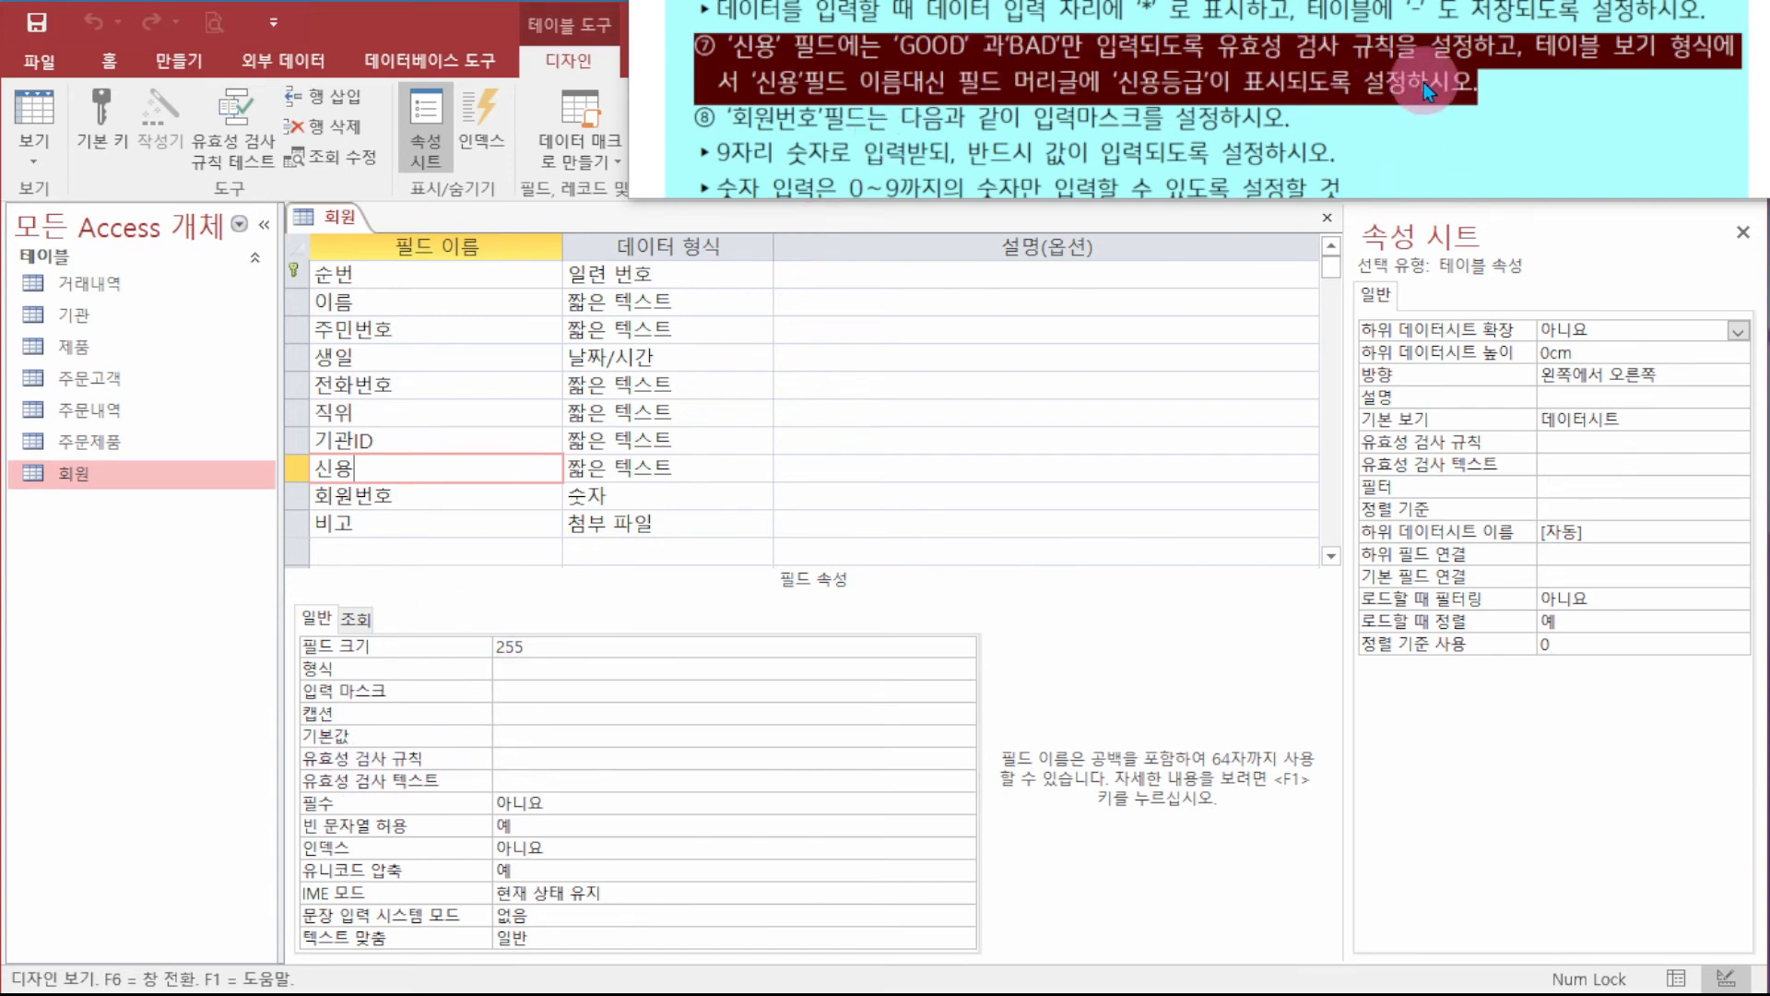
pyautogui.click(658, 751)
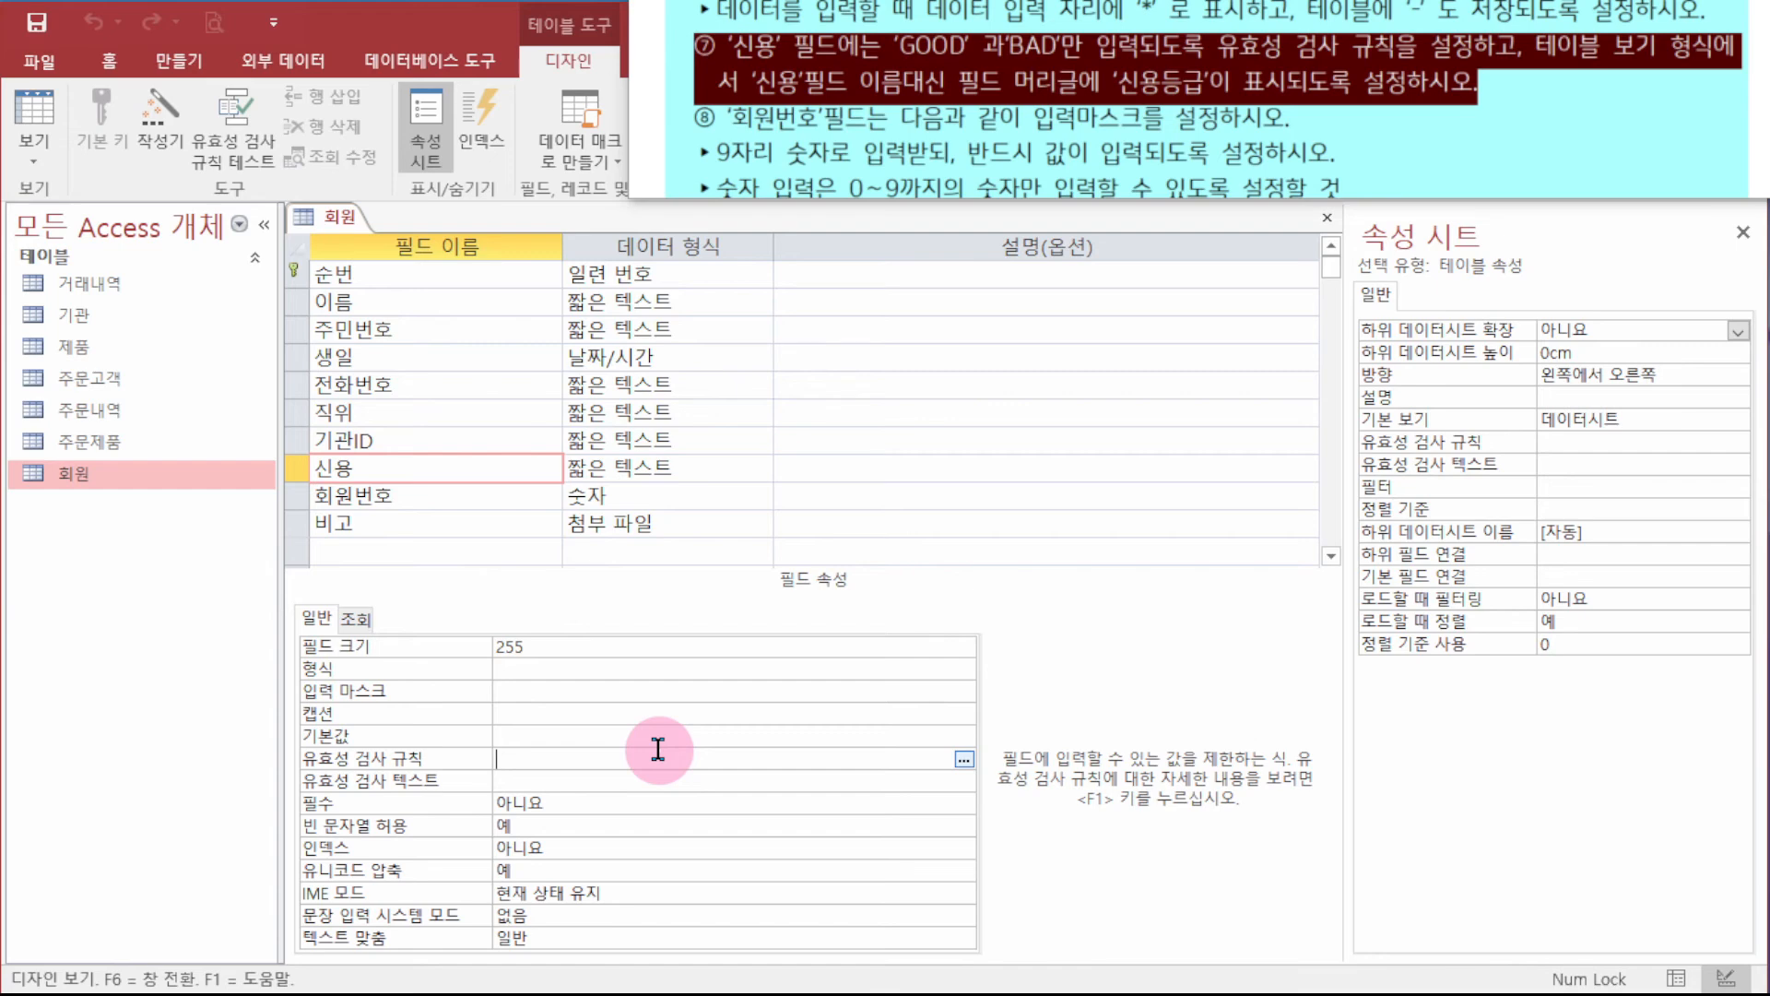
pyautogui.write('i')
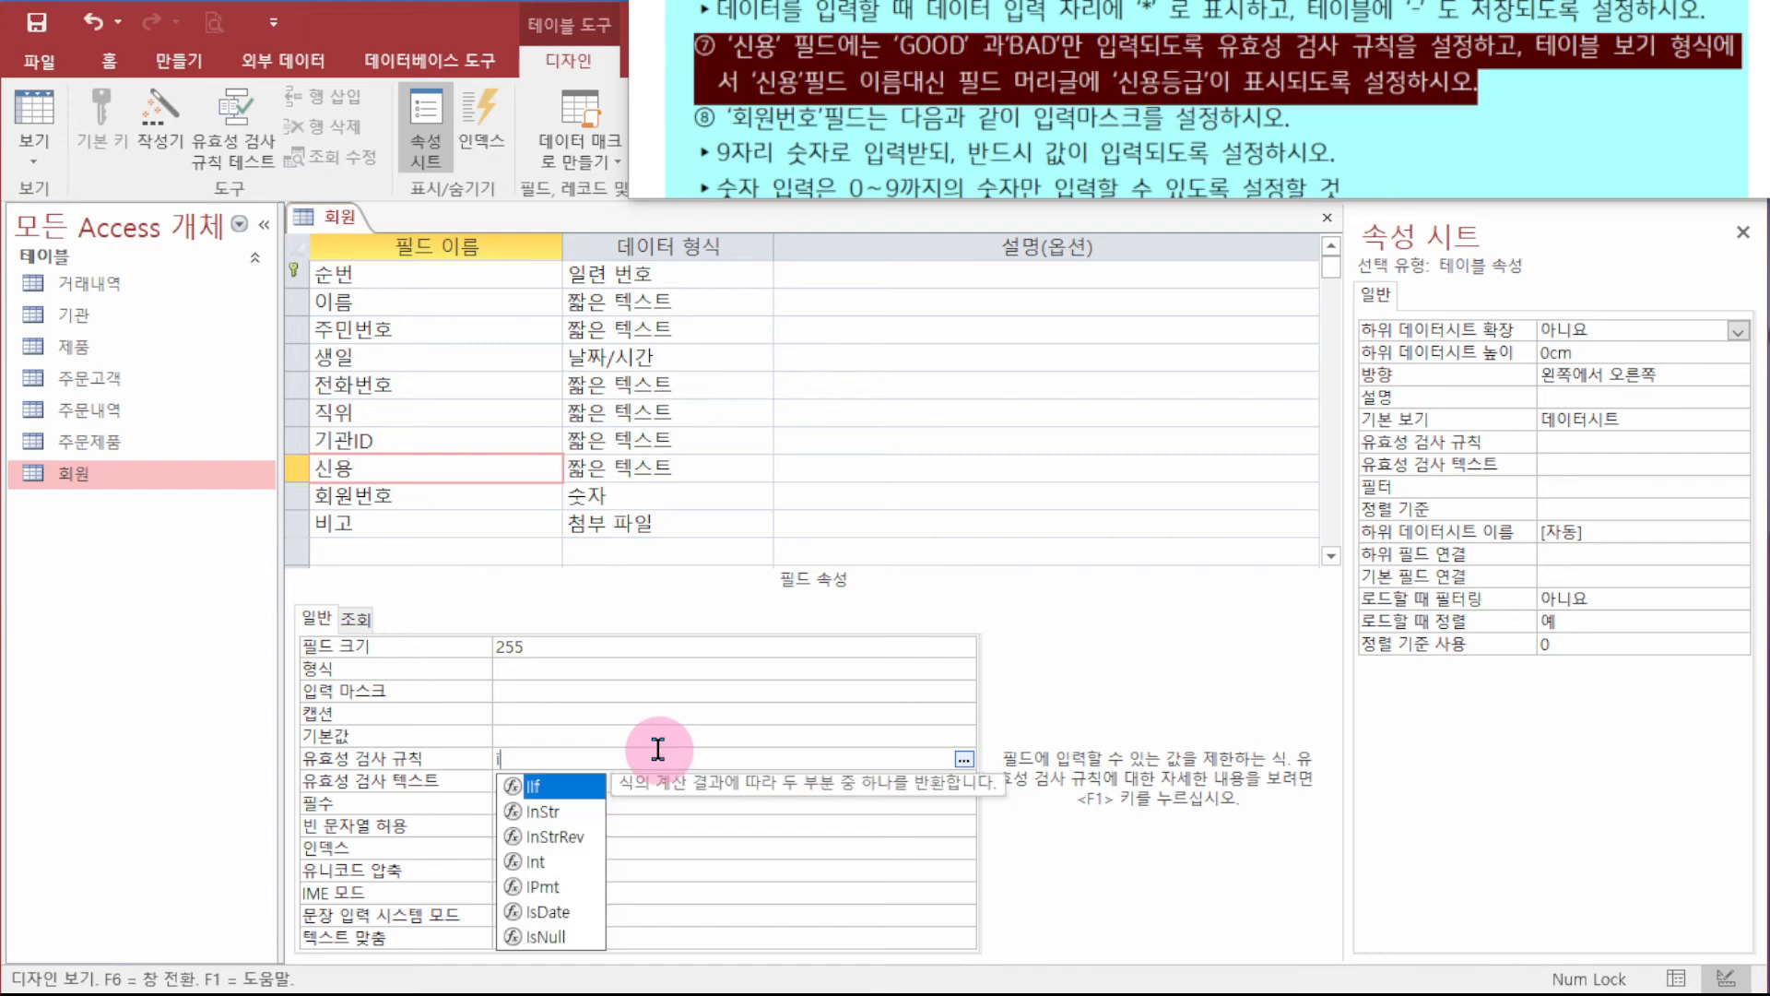
pyautogui.write('n(')
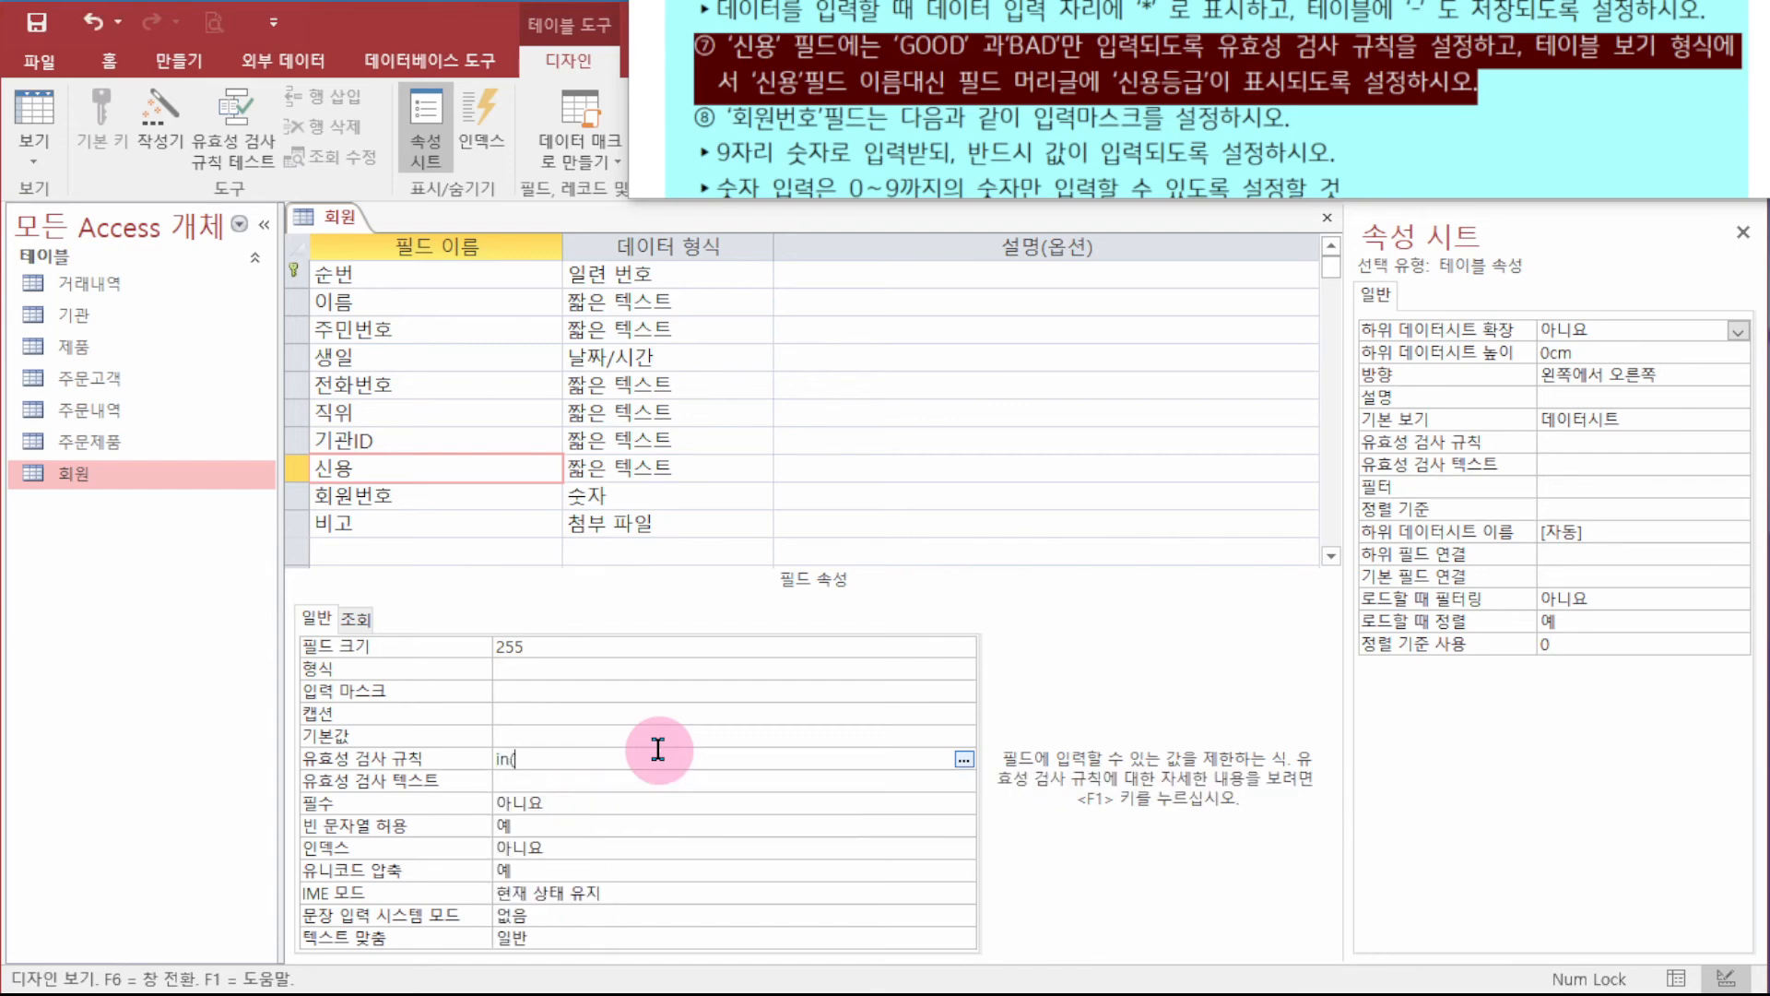
pyautogui.write('"GOOD","BAD")')
pyautogui.press('Return')
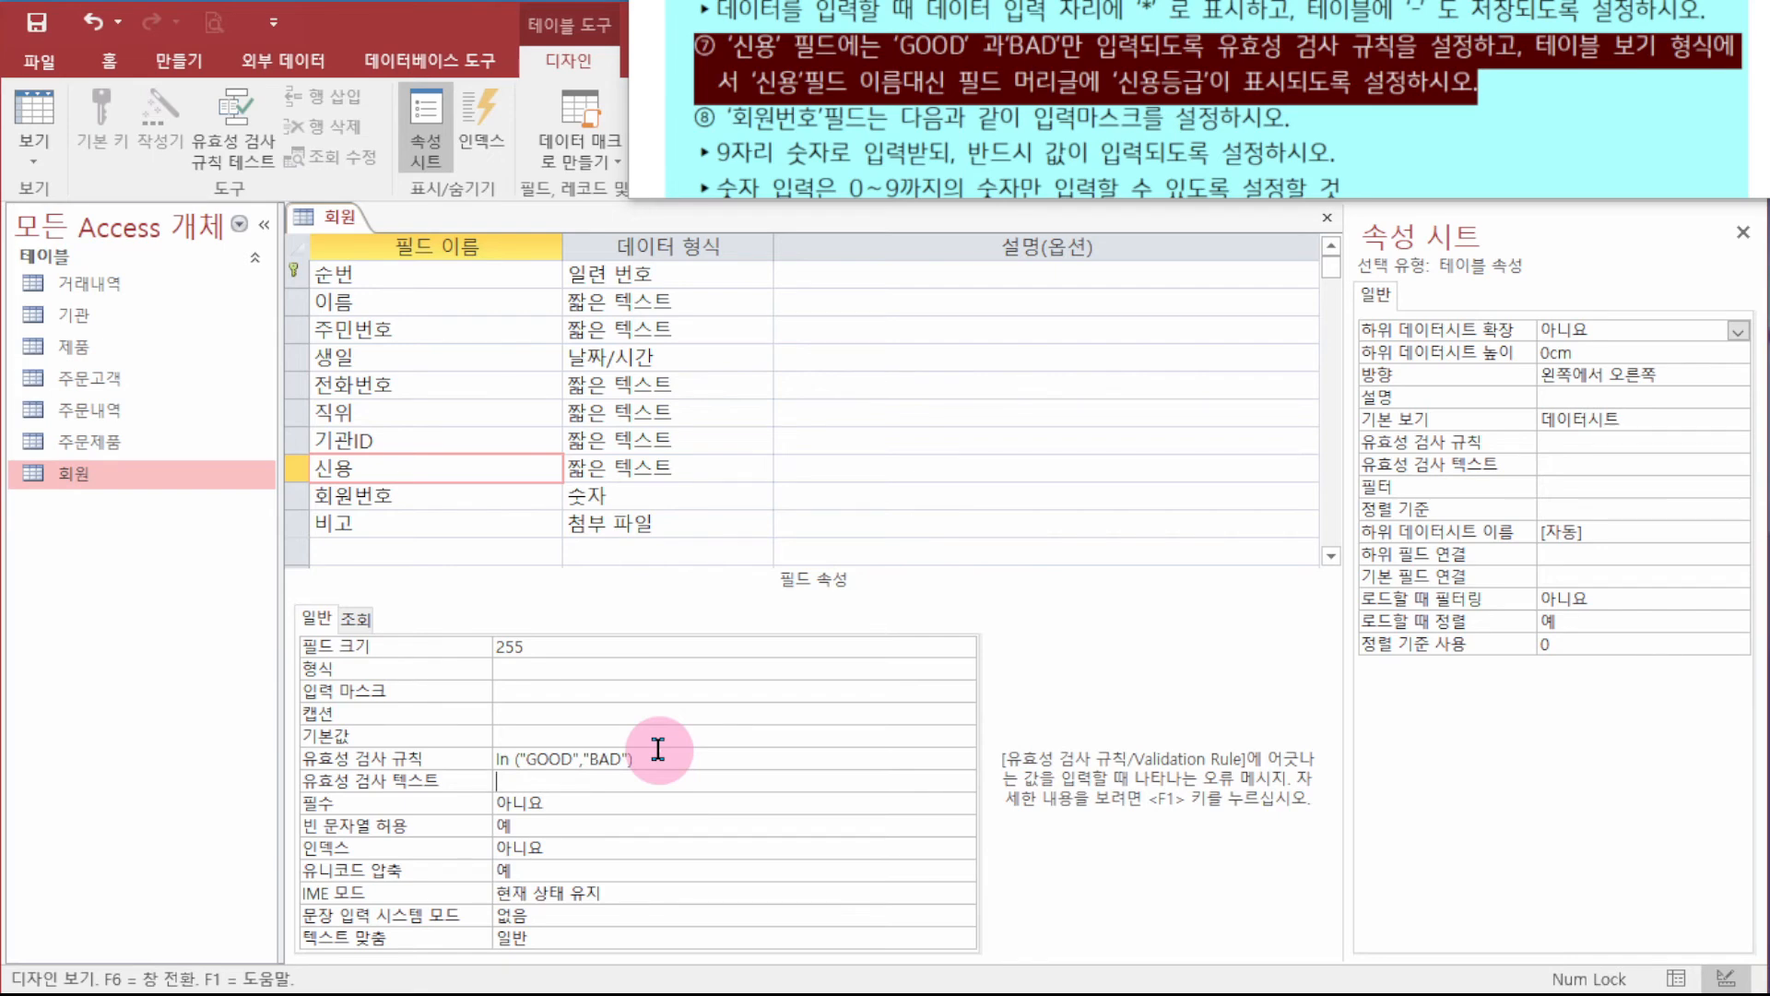
# - Save the 회원 design, accepting the data integrity warning
pyautogui.rightClick(339, 214)
pyautogui.click(413, 237)
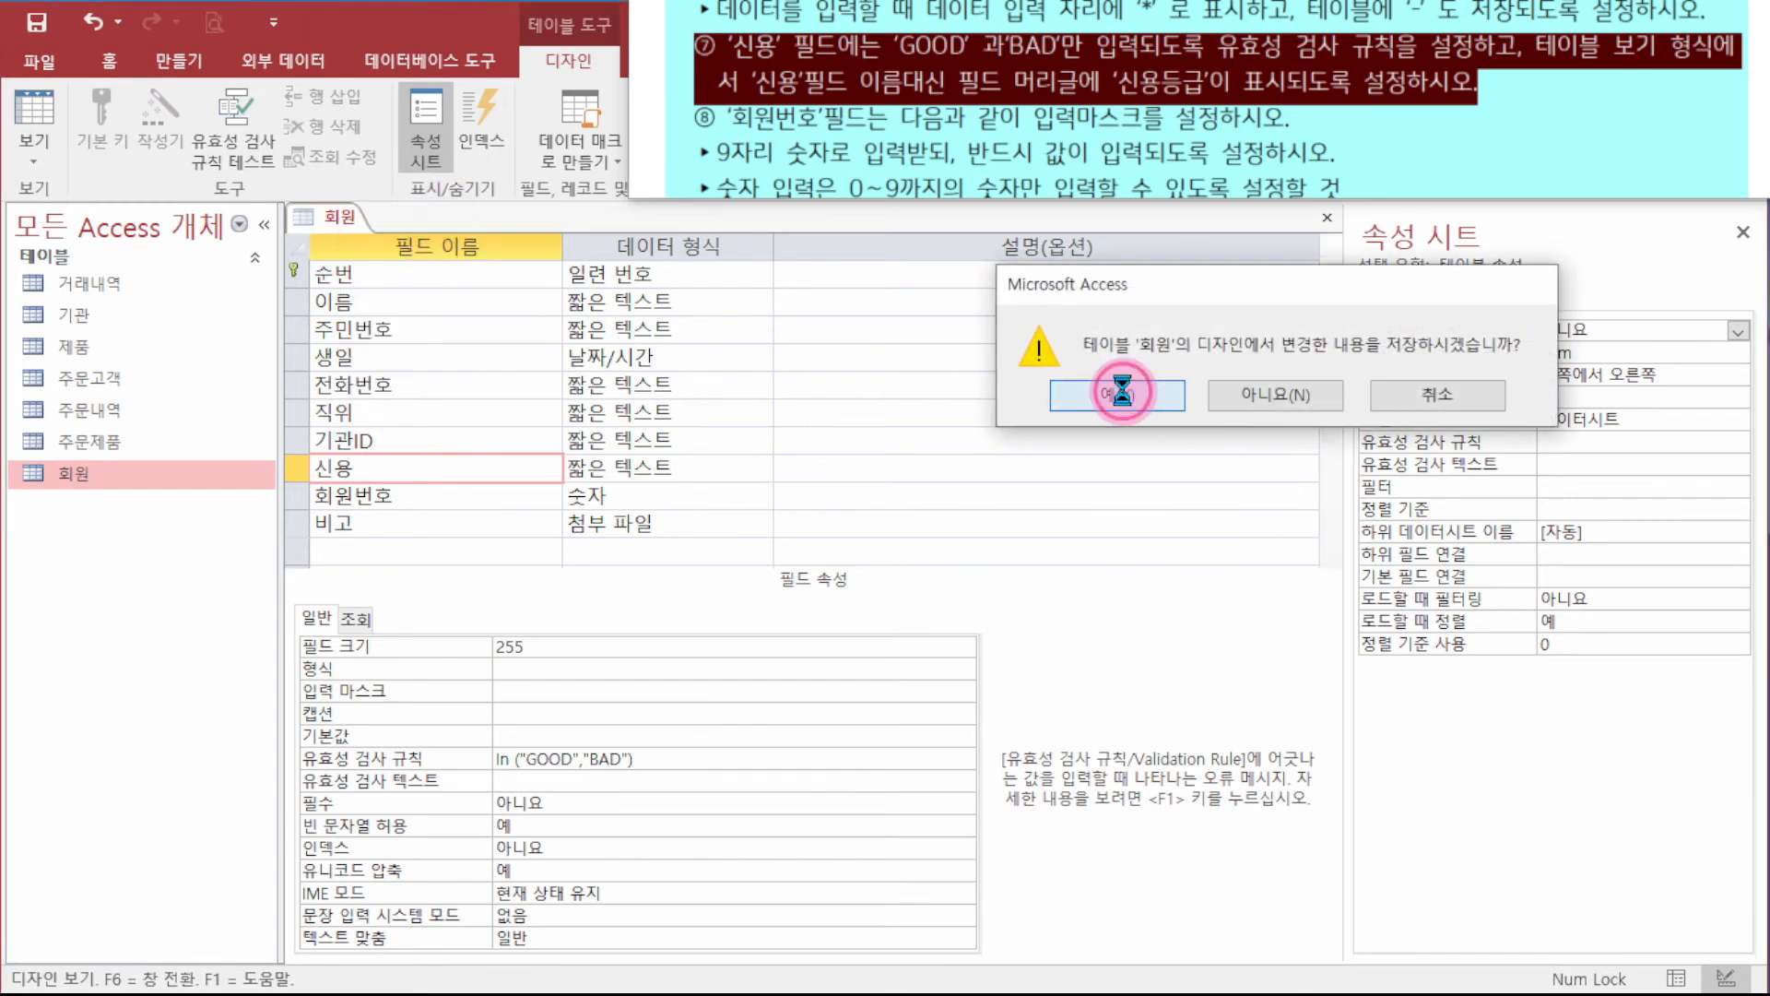
pyautogui.click(1136, 408)
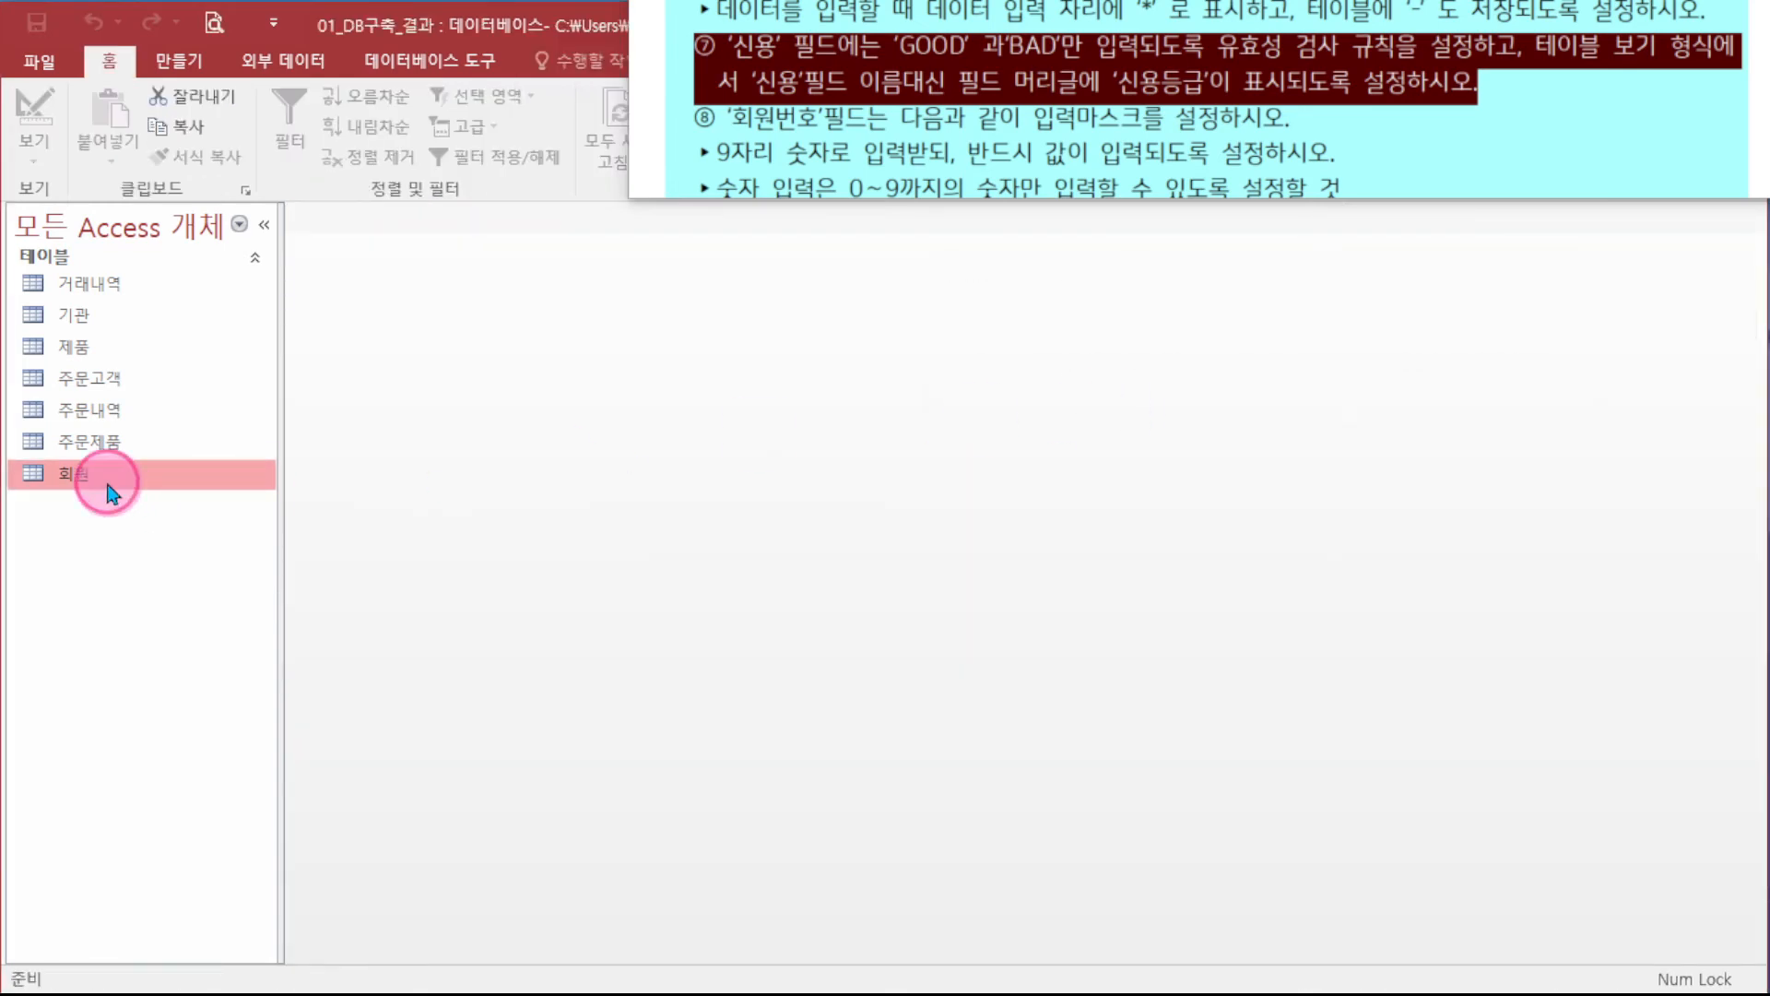
# - Open the 회원 datasheet and test the 신용 rule with trt, bad, gooe and good
pyautogui.doubleClick(111, 474)
pyautogui.click(1170, 685)
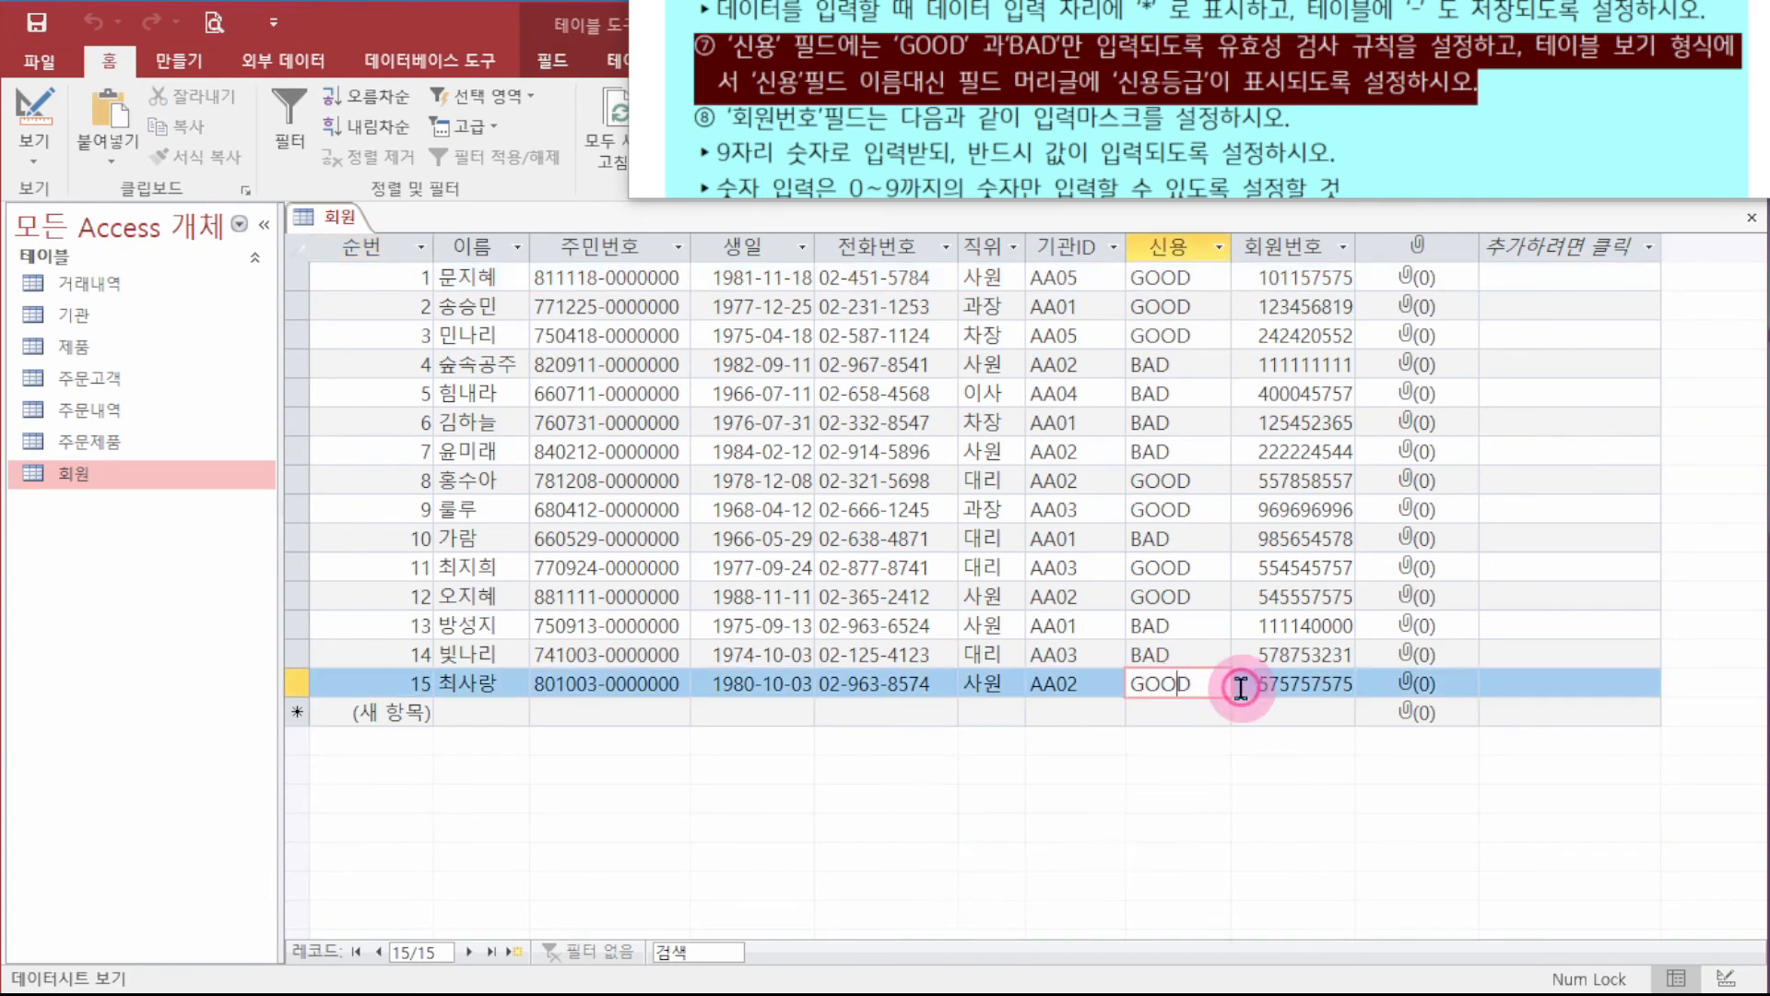
pyautogui.click(1190, 707)
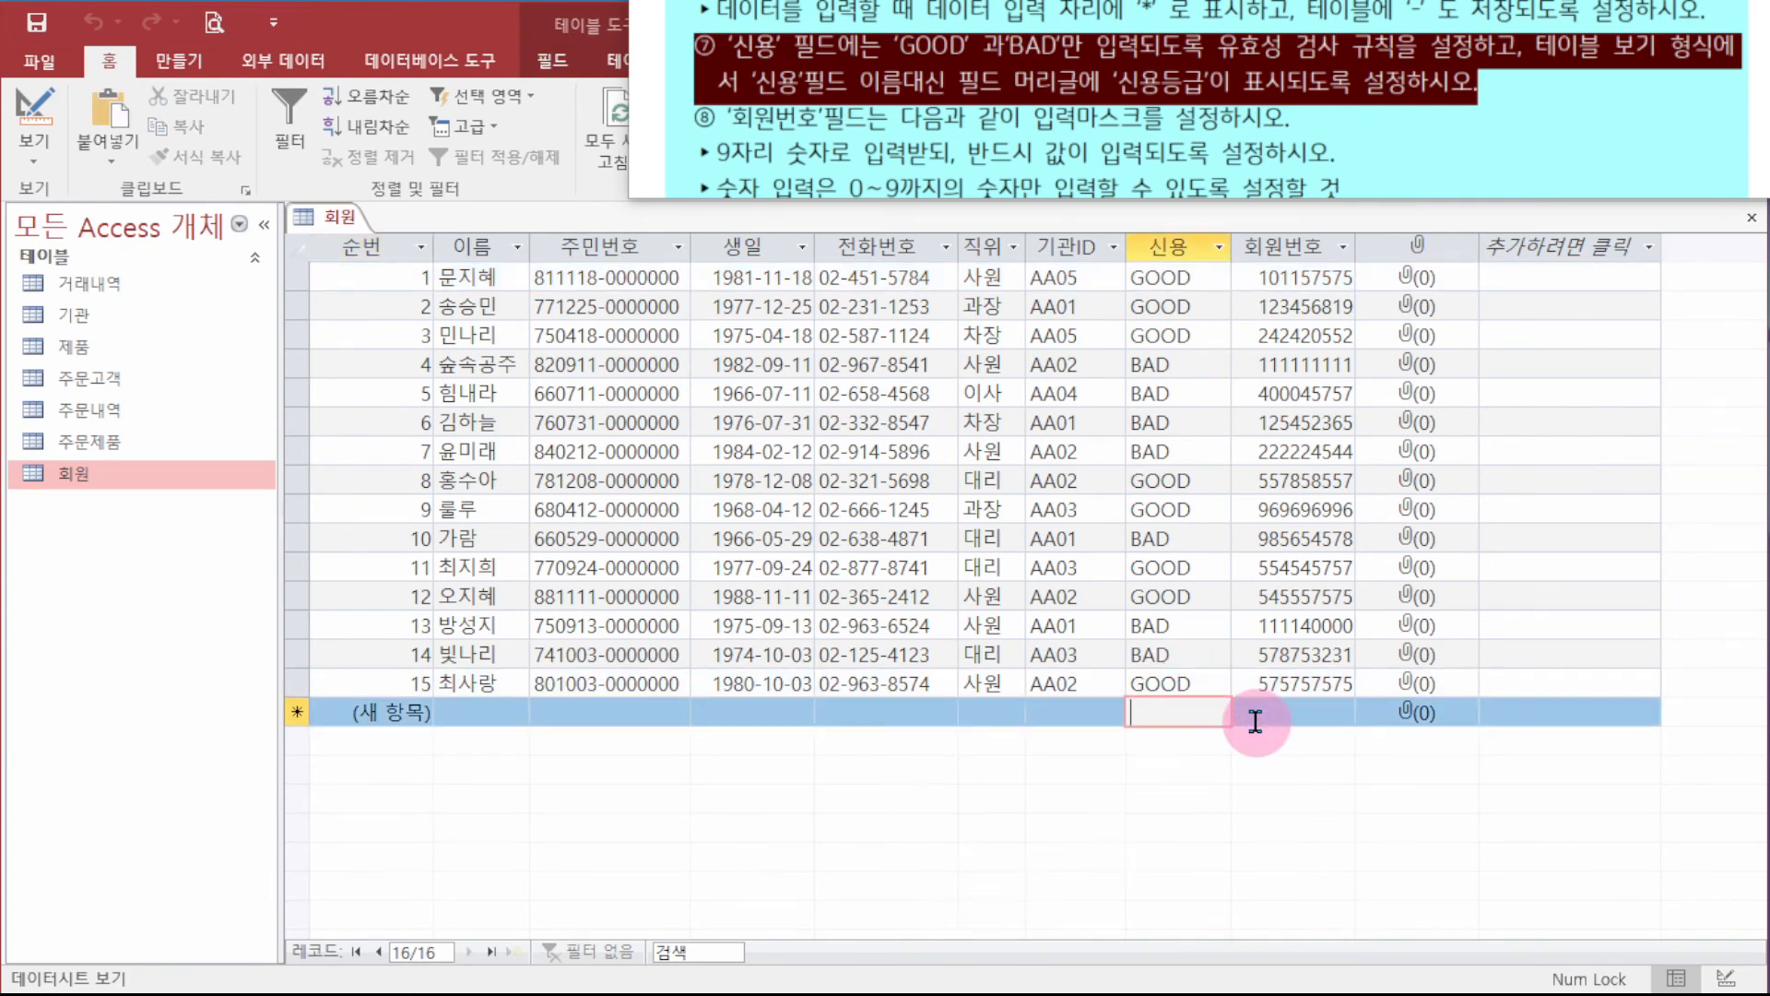
pyautogui.write('trt')
pyautogui.click(1255, 721)
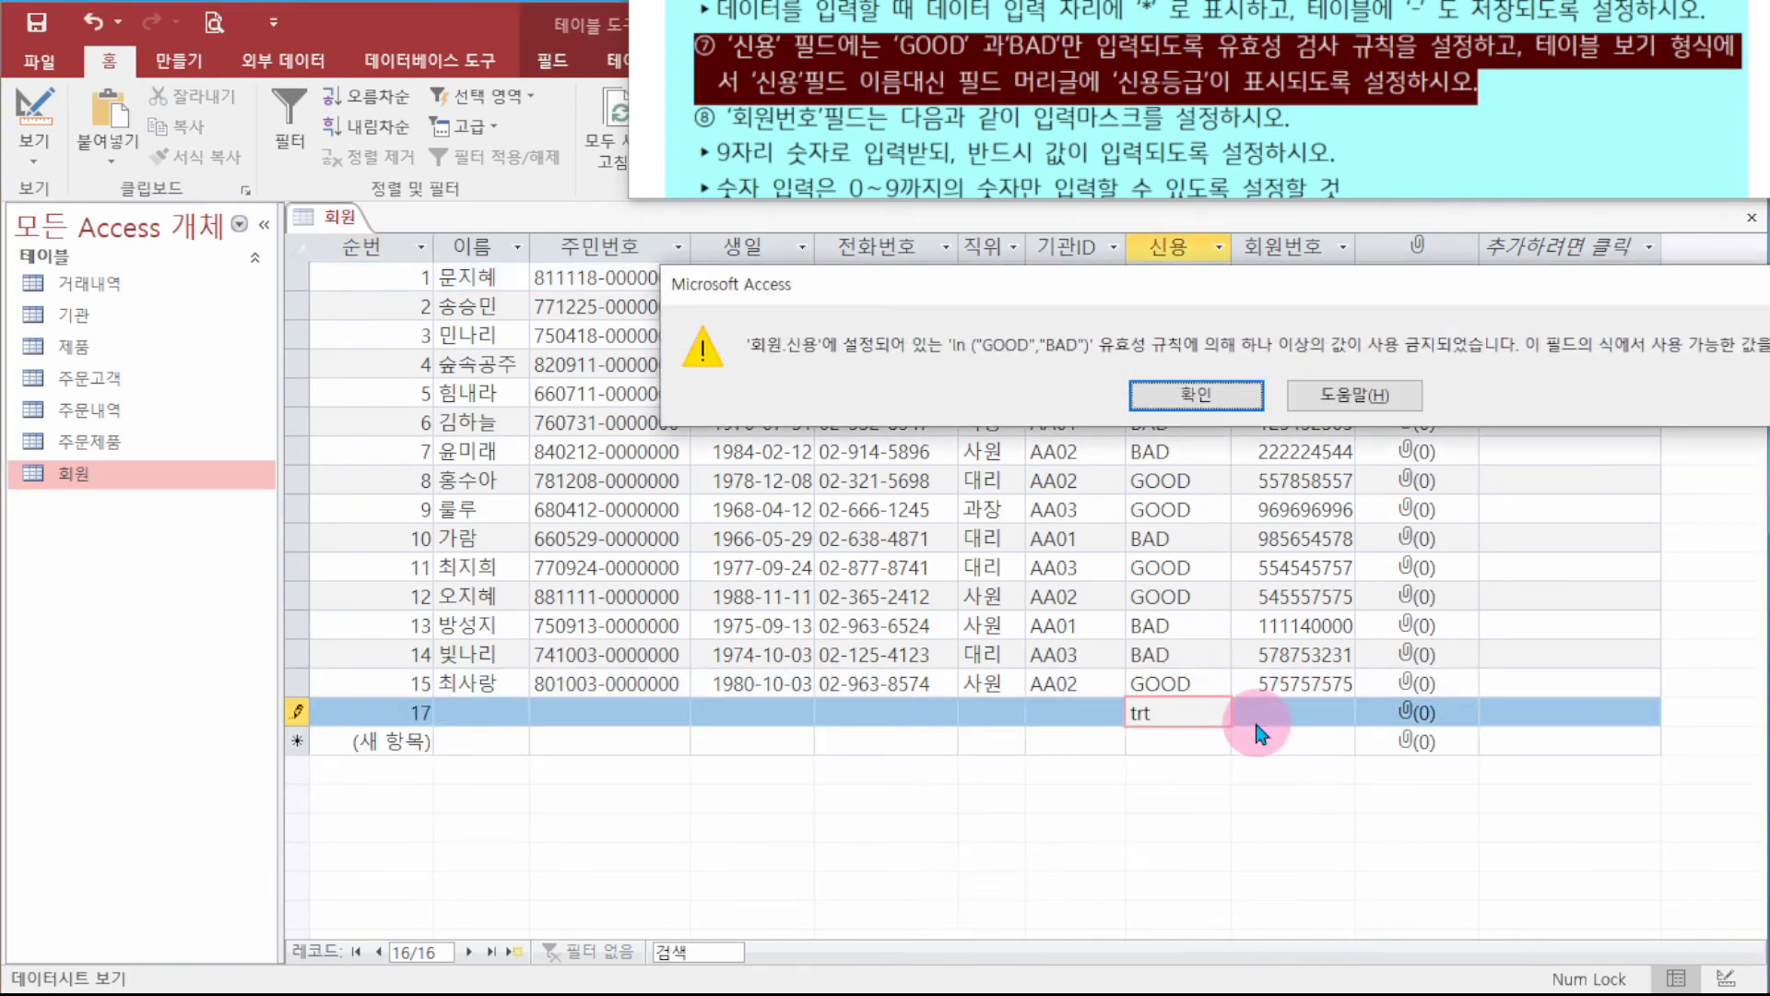
pyautogui.press('Return')
pyautogui.press('BackSpace')
pyautogui.press('BackSpace')
pyautogui.press('BackSpace')
pyautogui.write('b')
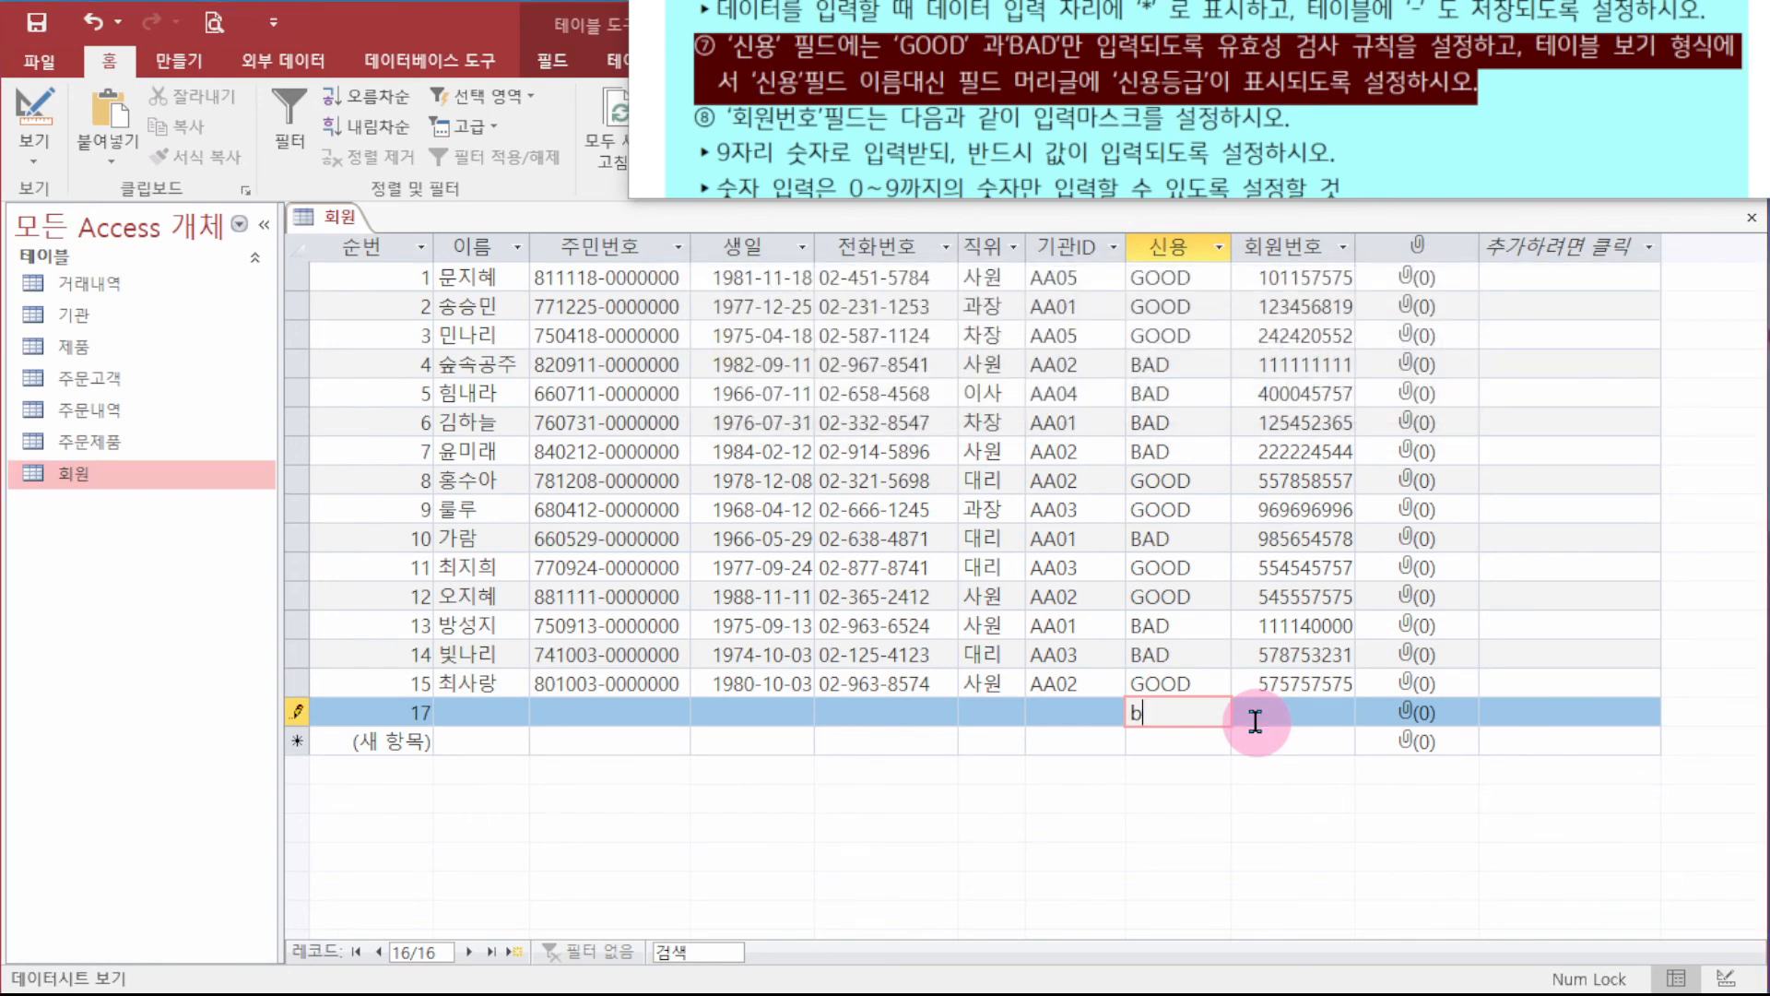
pyautogui.write('ad')
pyautogui.press('Return')
pyautogui.press('Left')
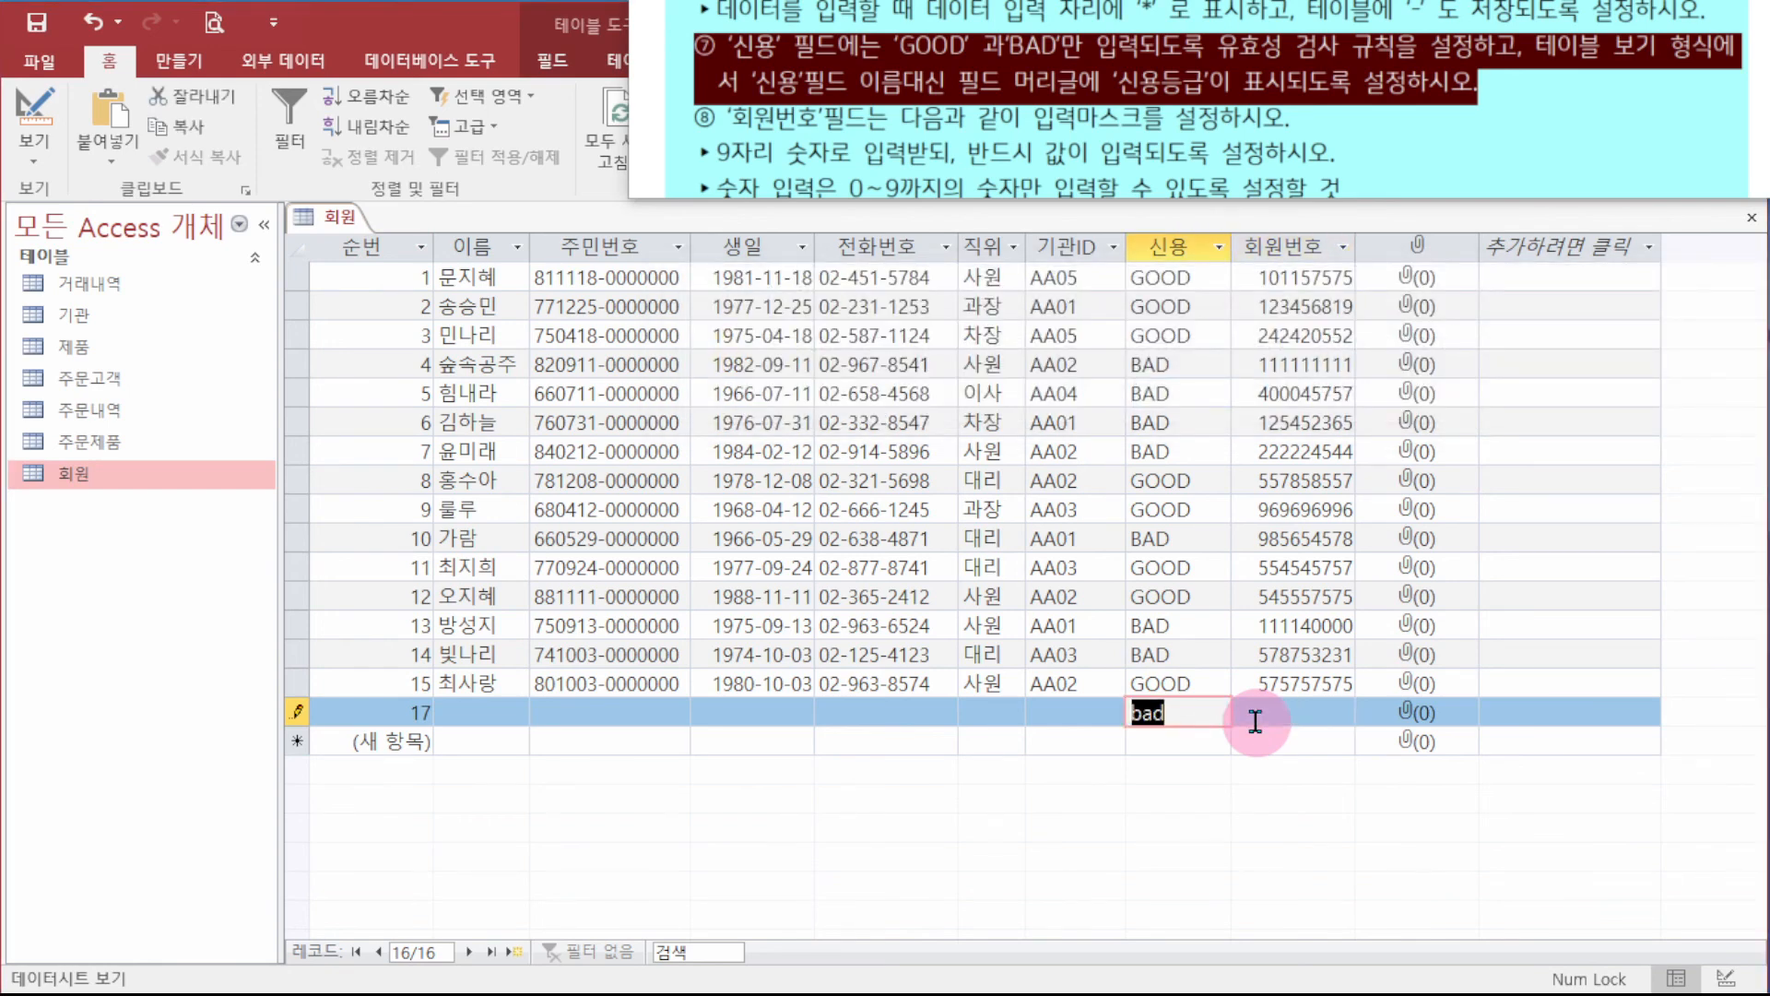
pyautogui.write('goo')
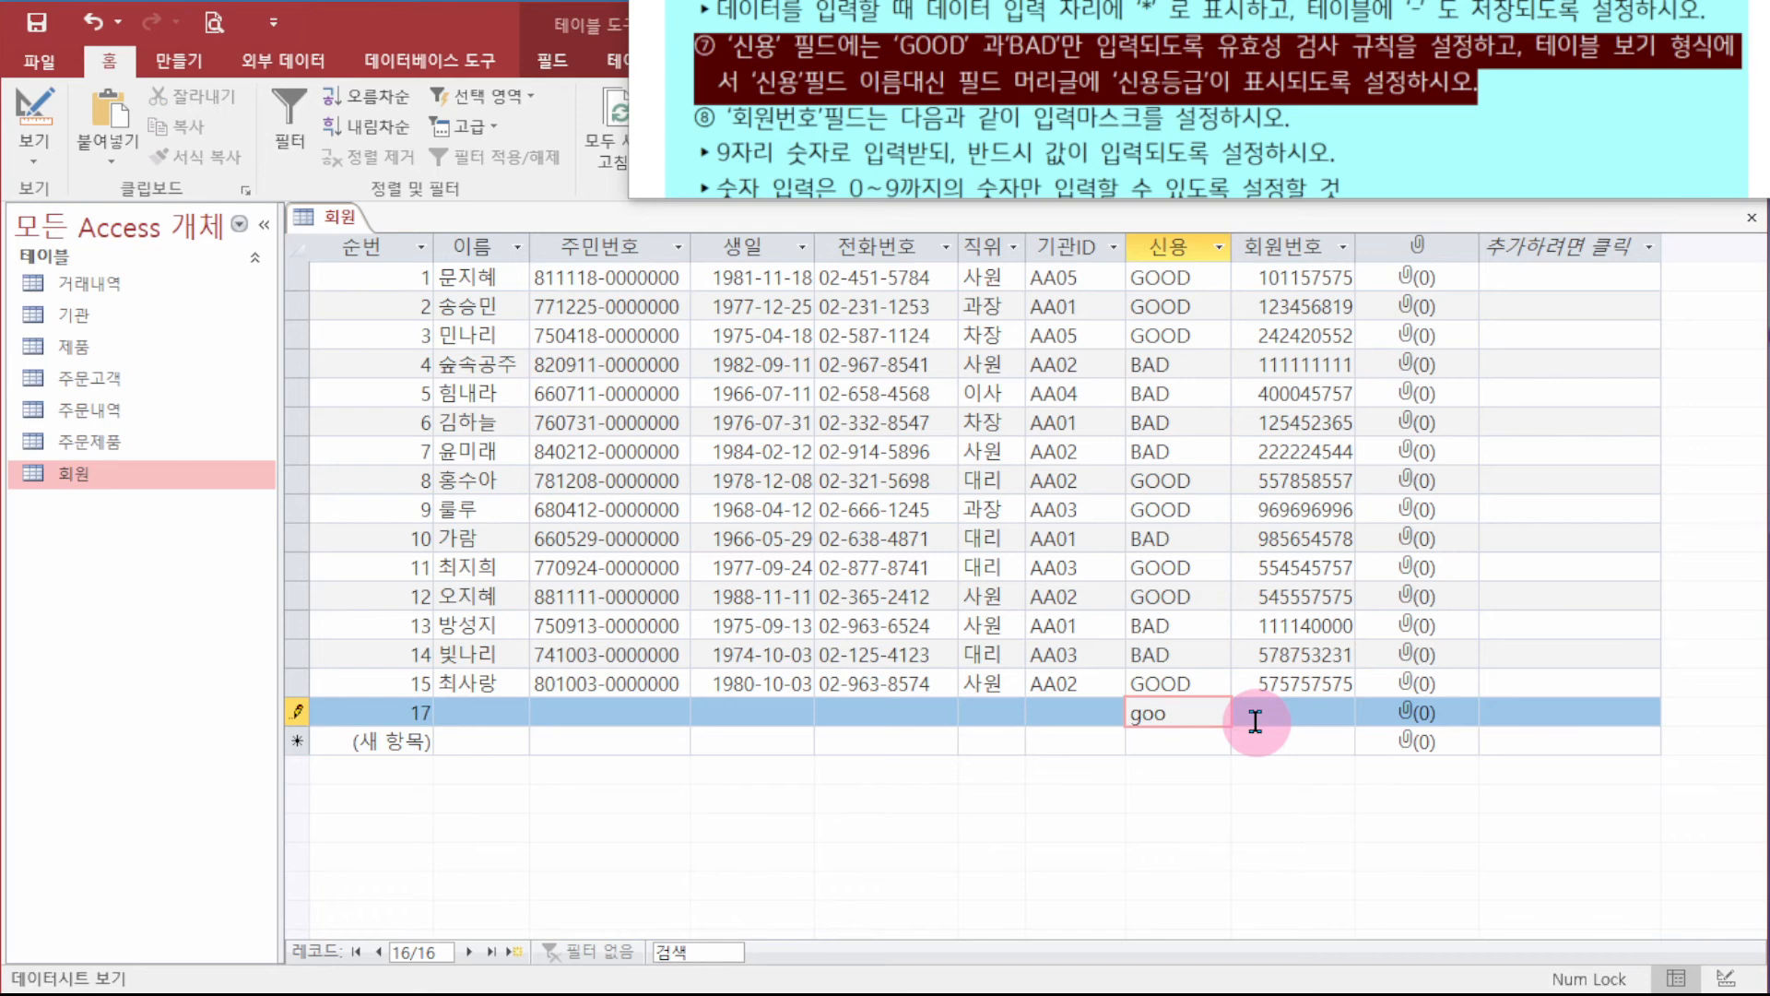
pyautogui.write('e')
pyautogui.press('Return')
pyautogui.press('Return')
pyautogui.press('BackSpace')
pyautogui.press('BackSpace')
pyautogui.press('BackSpace')
pyautogui.press('BackSpace')
pyautogui.write('good')
pyautogui.press('Return')
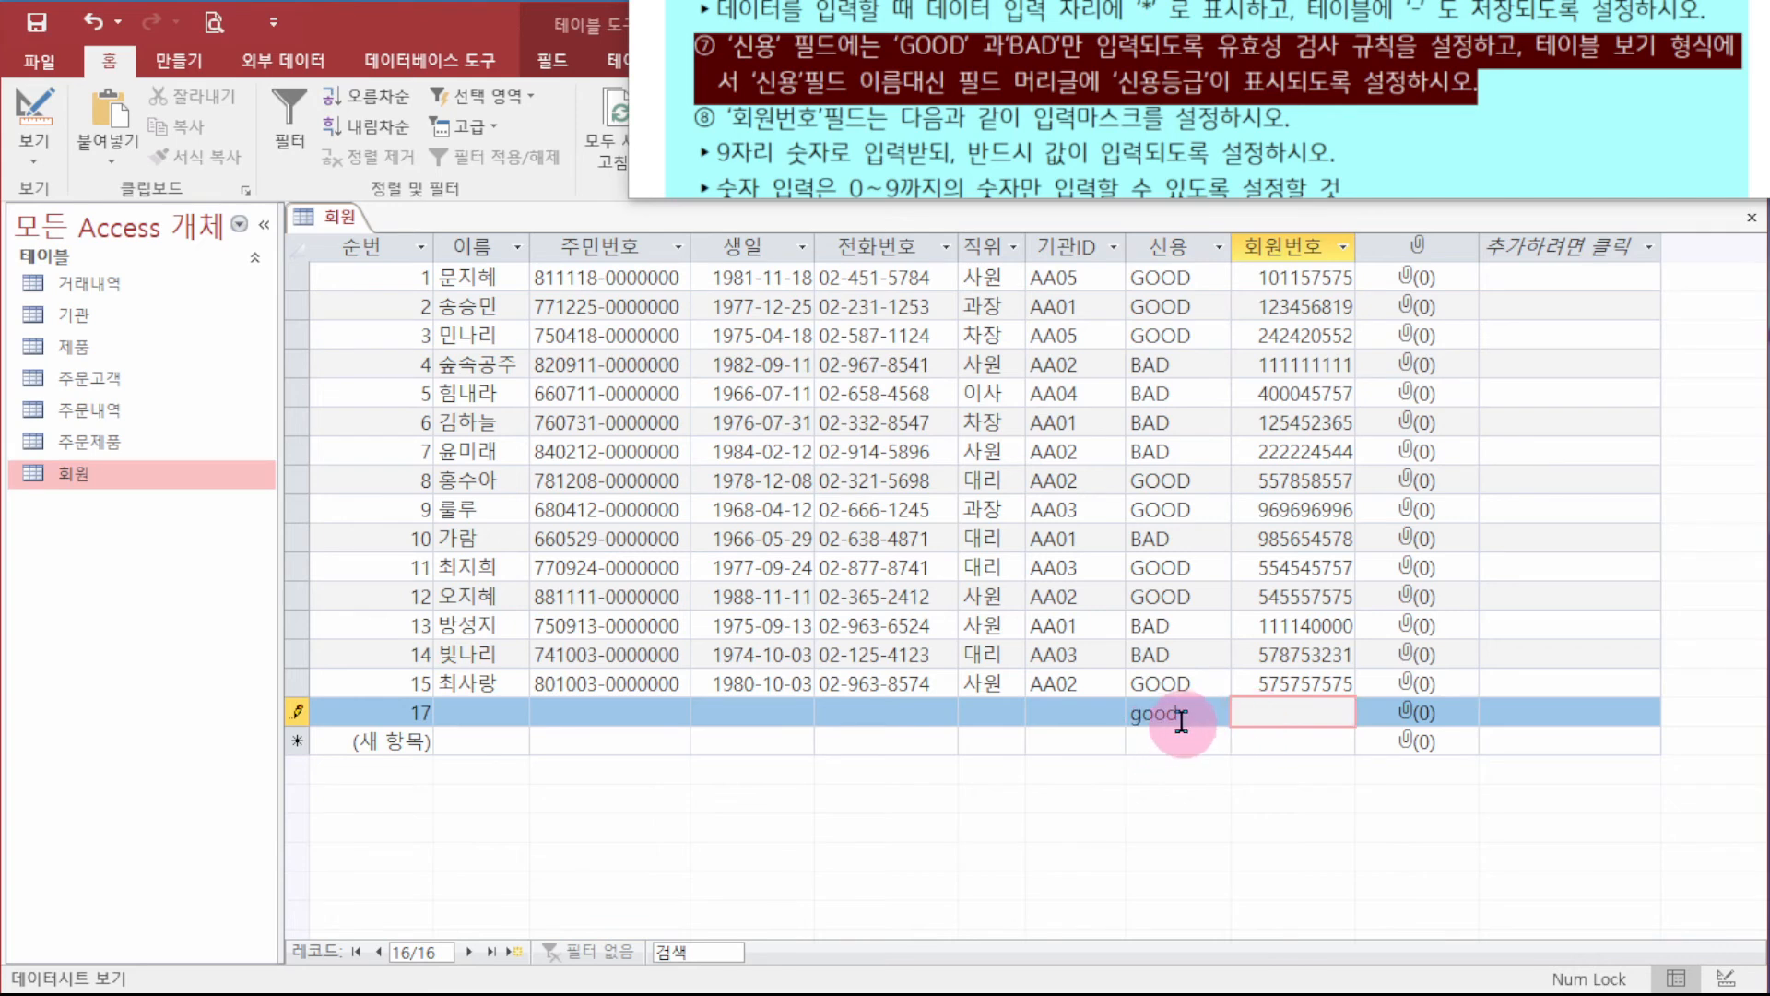
# - Clear the test 신용 value and delete the empty test record 17
pyautogui.hotkey('shift', 'Tab')
pyautogui.press('BackSpace')
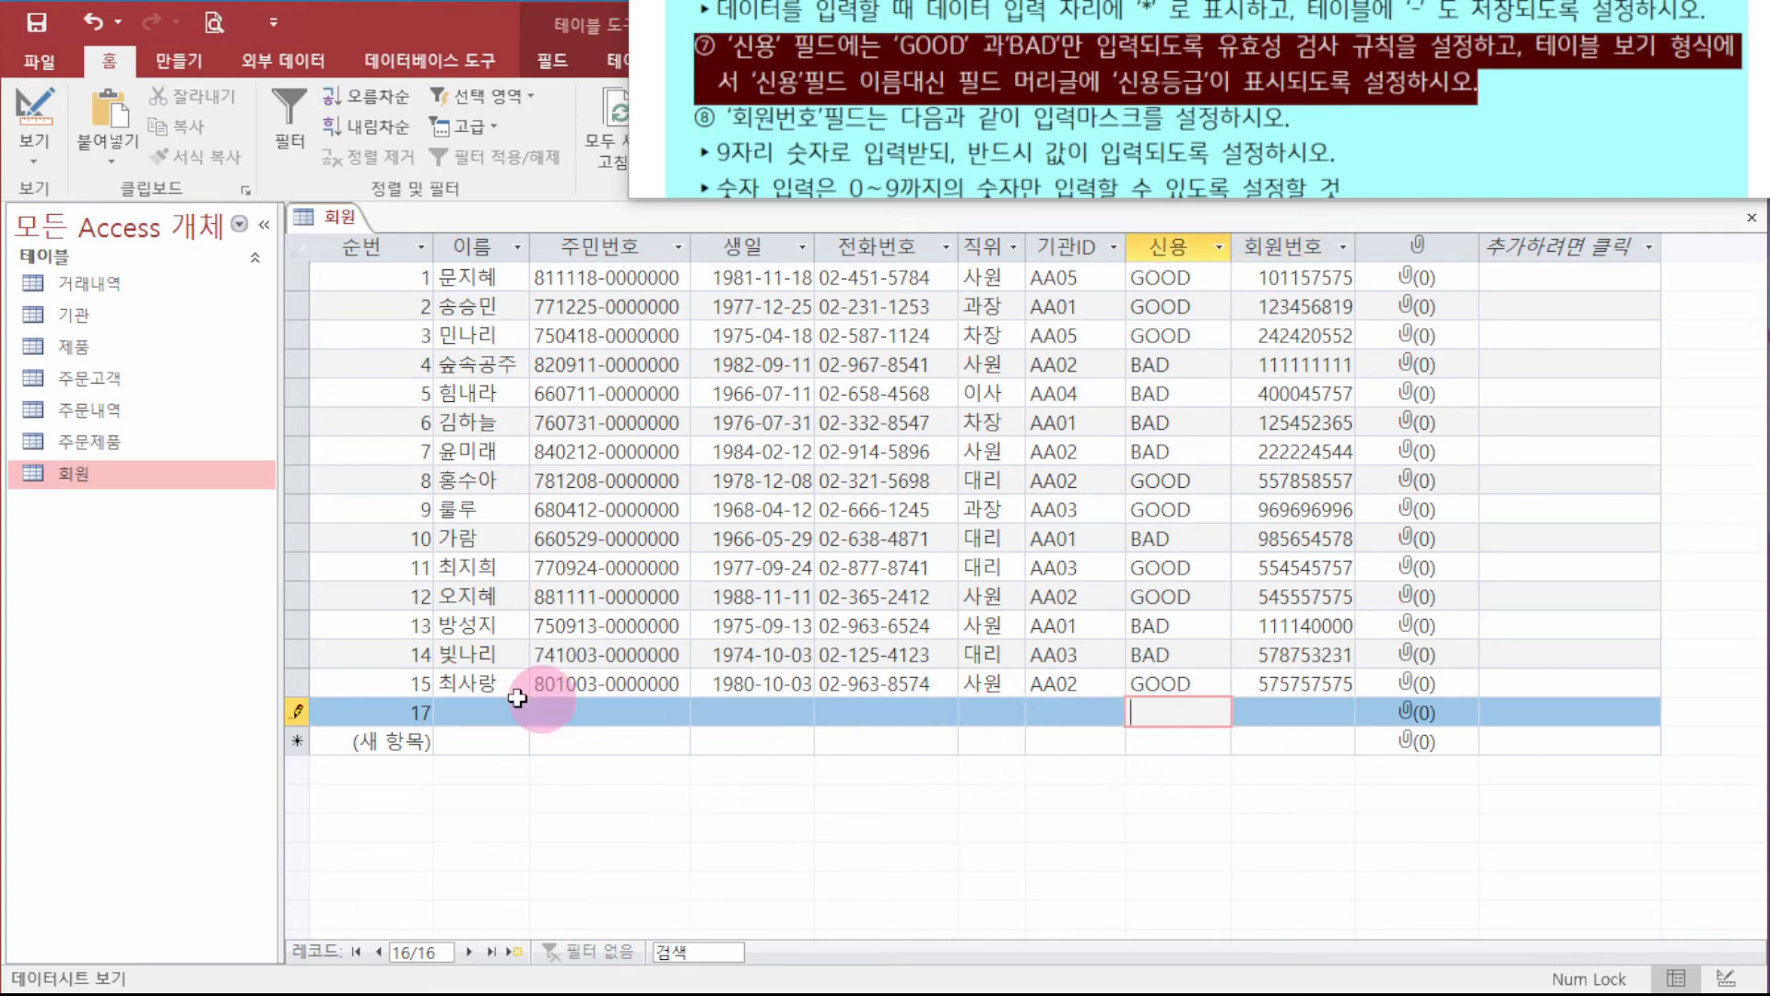
pyautogui.click(293, 712)
pyautogui.press('Delete')
pyautogui.press('Return')
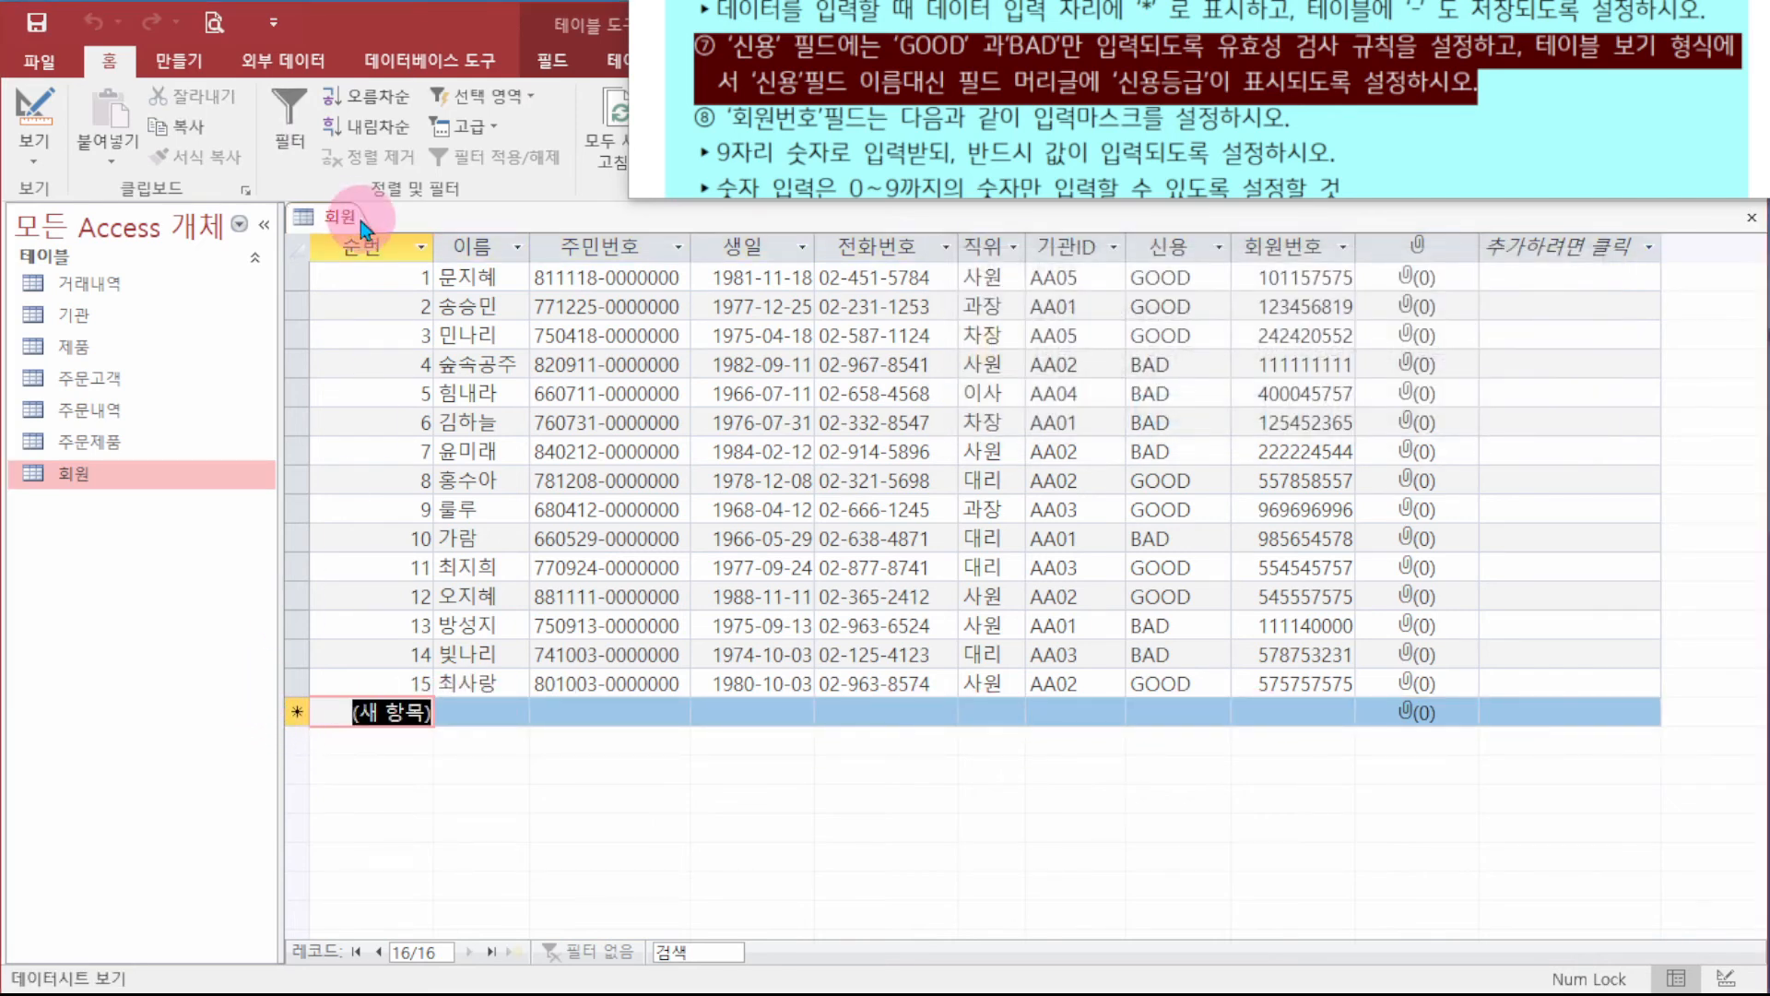
pyautogui.rightClick(184, 467)
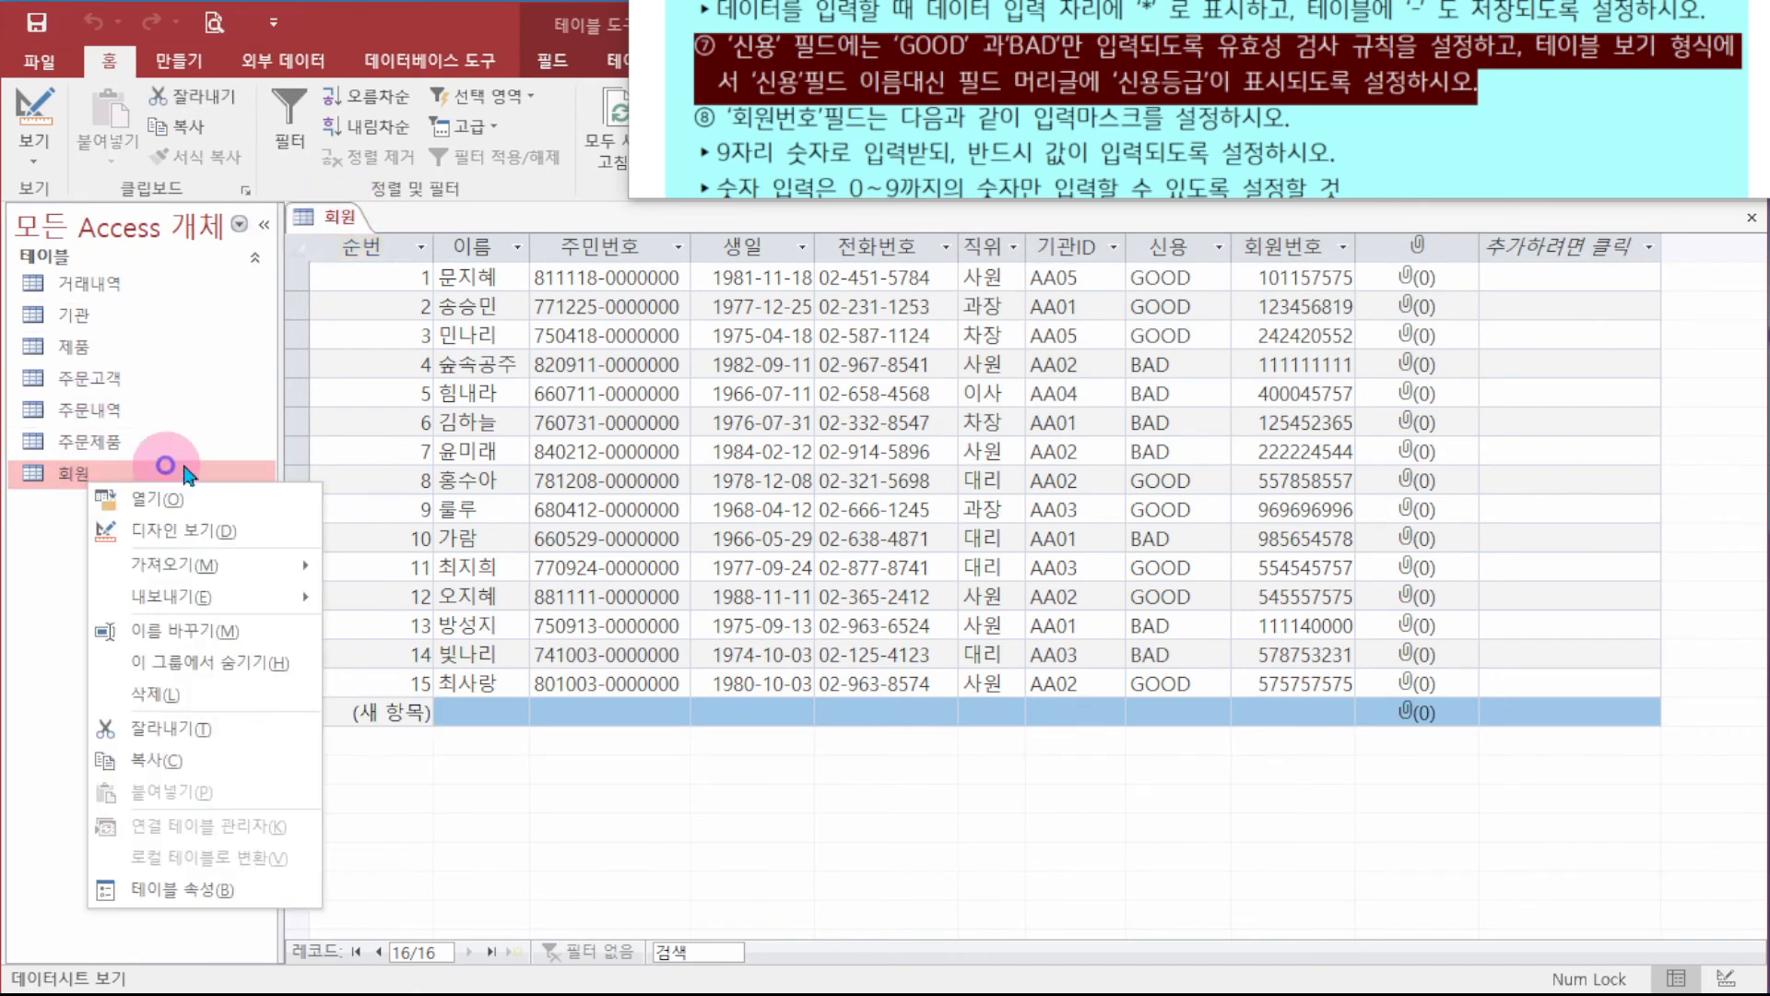
# - Check the 회원 datasheet's 신용 column, then enter 신용등급 as the 신용 field's caption in Design View
pyautogui.click(184, 530)
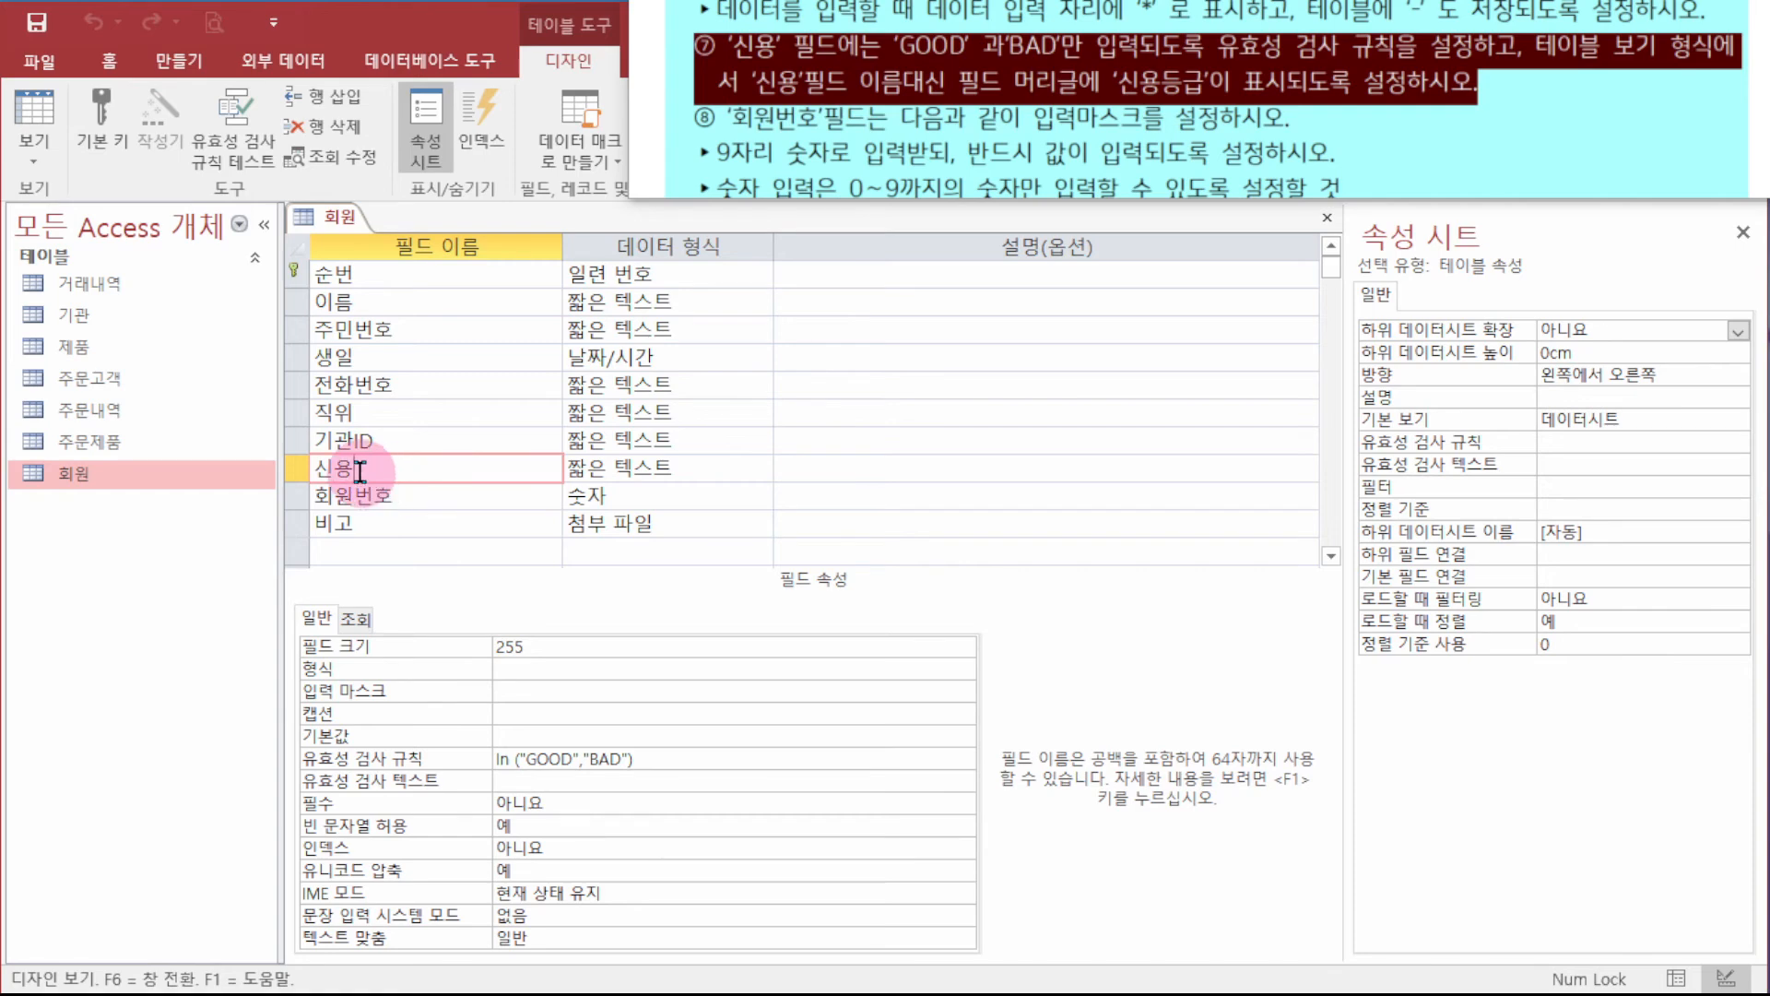
pyautogui.doubleClick(130, 473)
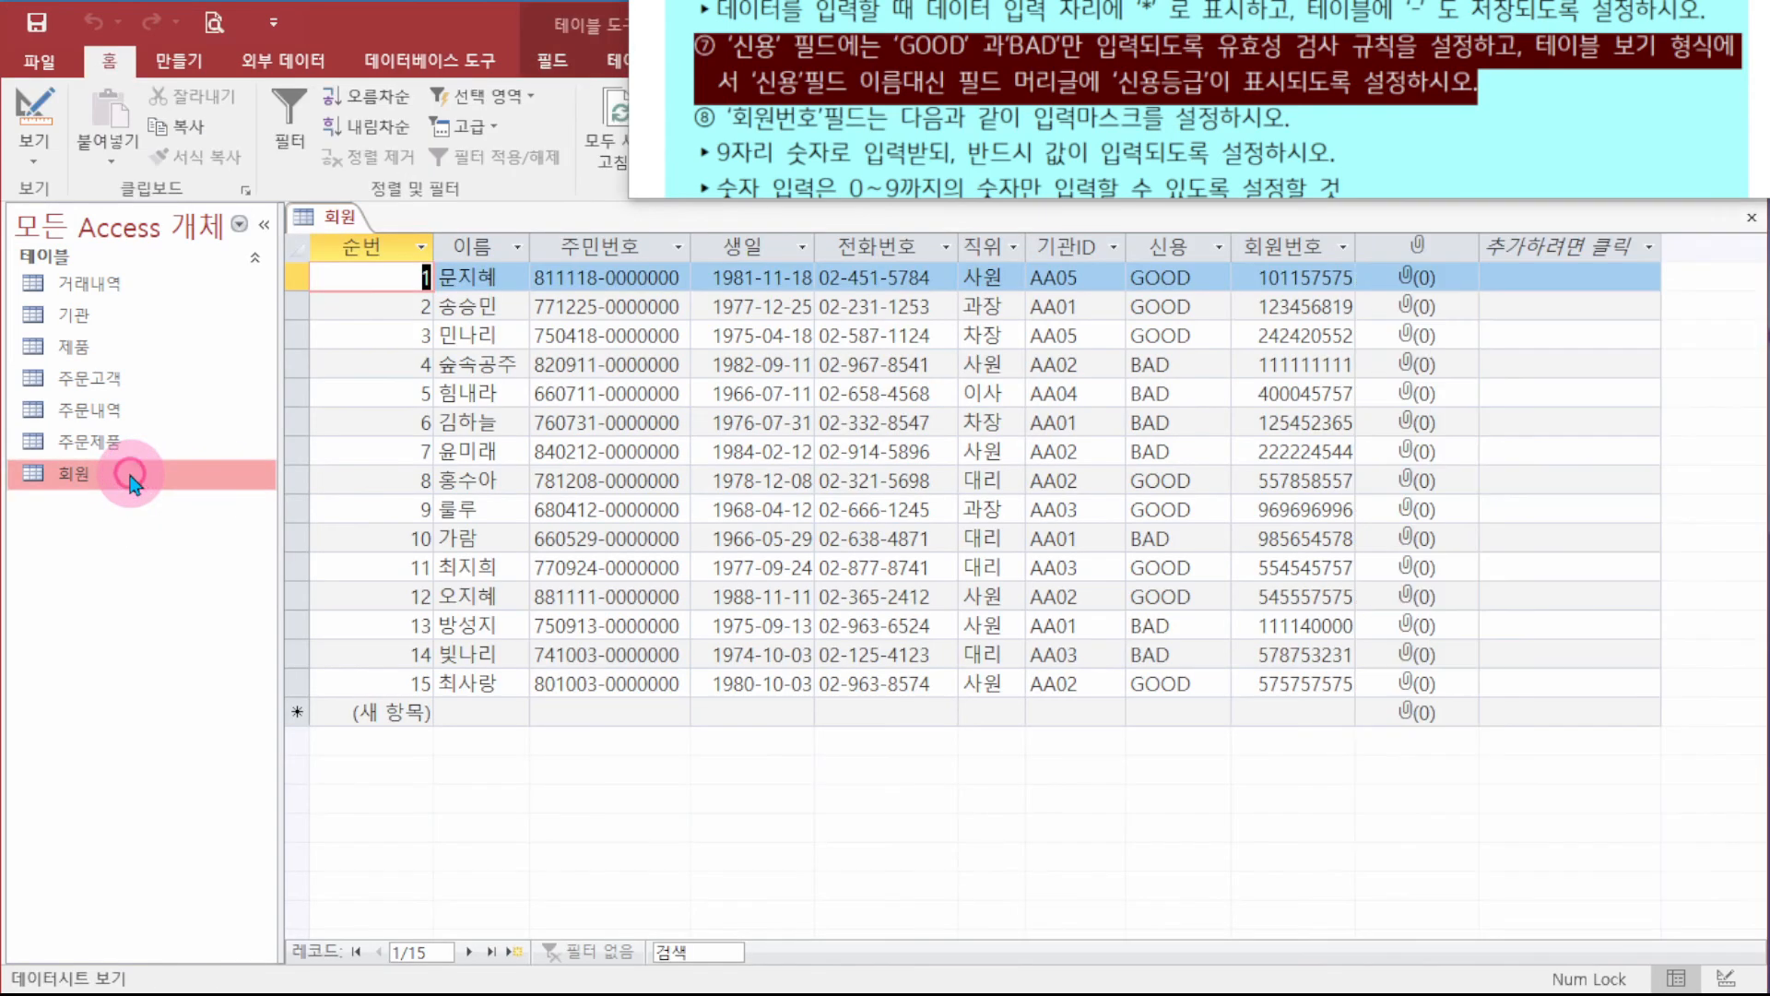
pyautogui.click(1167, 247)
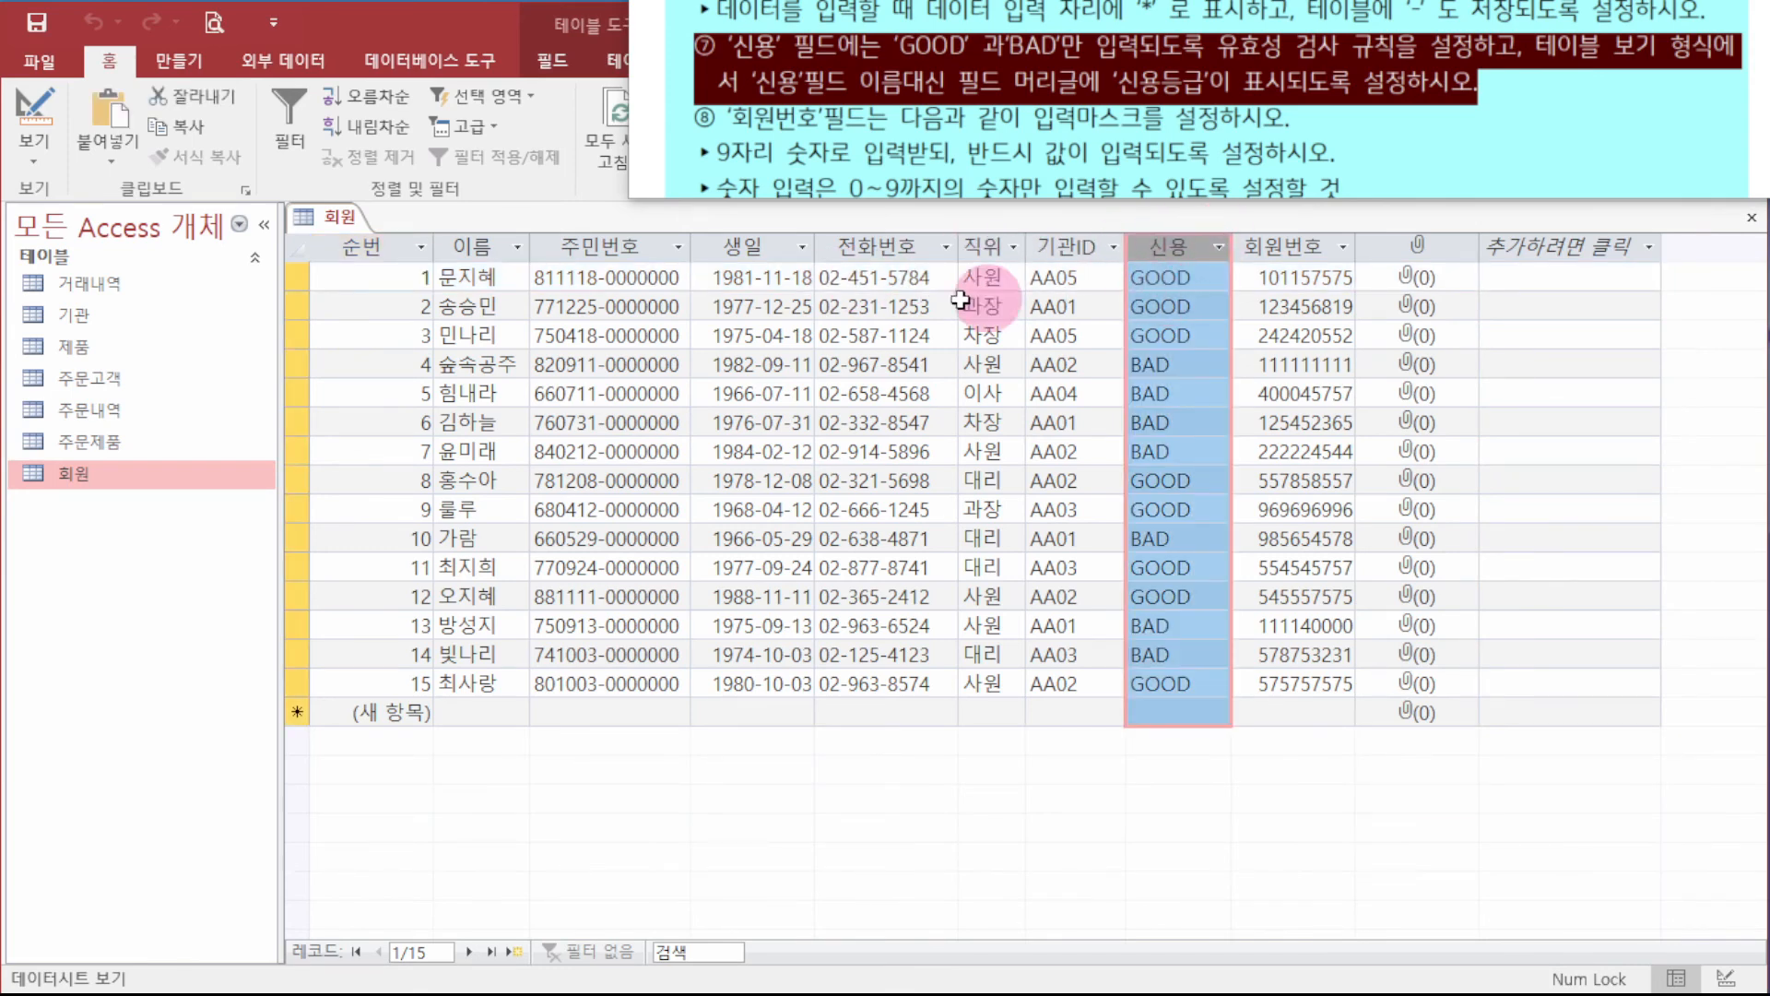
pyautogui.click(127, 480)
pyautogui.rightClick(127, 480)
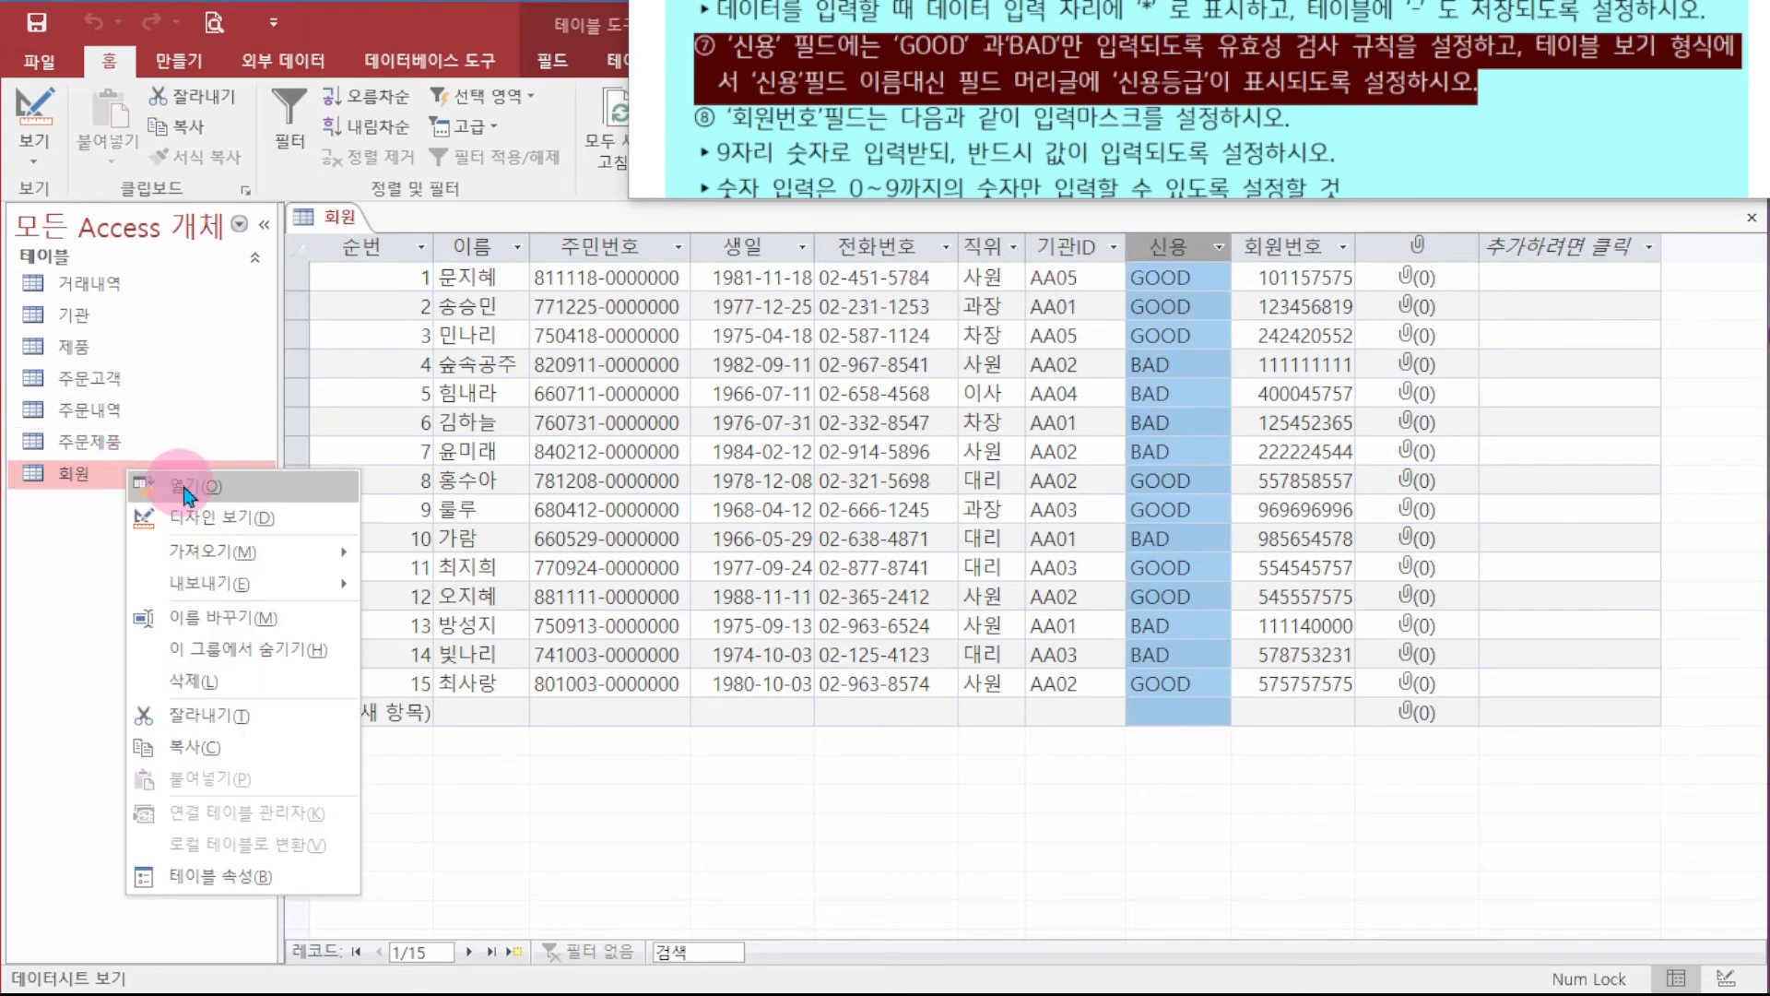
pyautogui.click(221, 514)
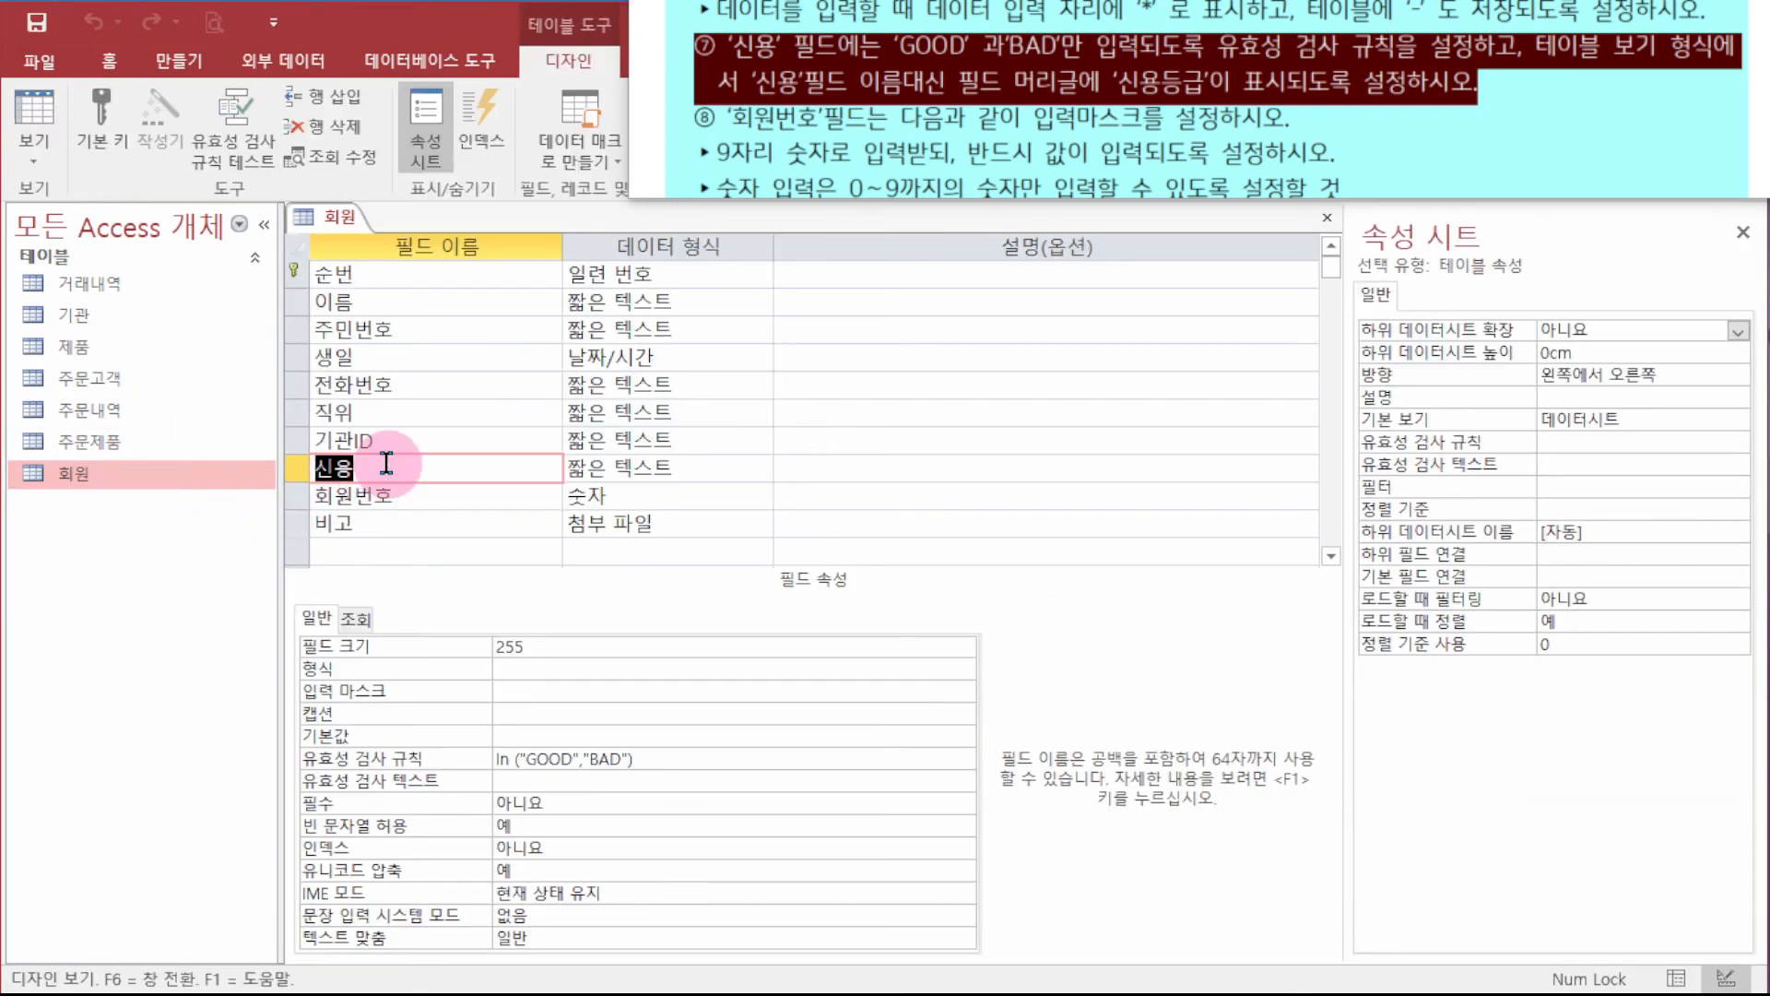
pyautogui.click(553, 712)
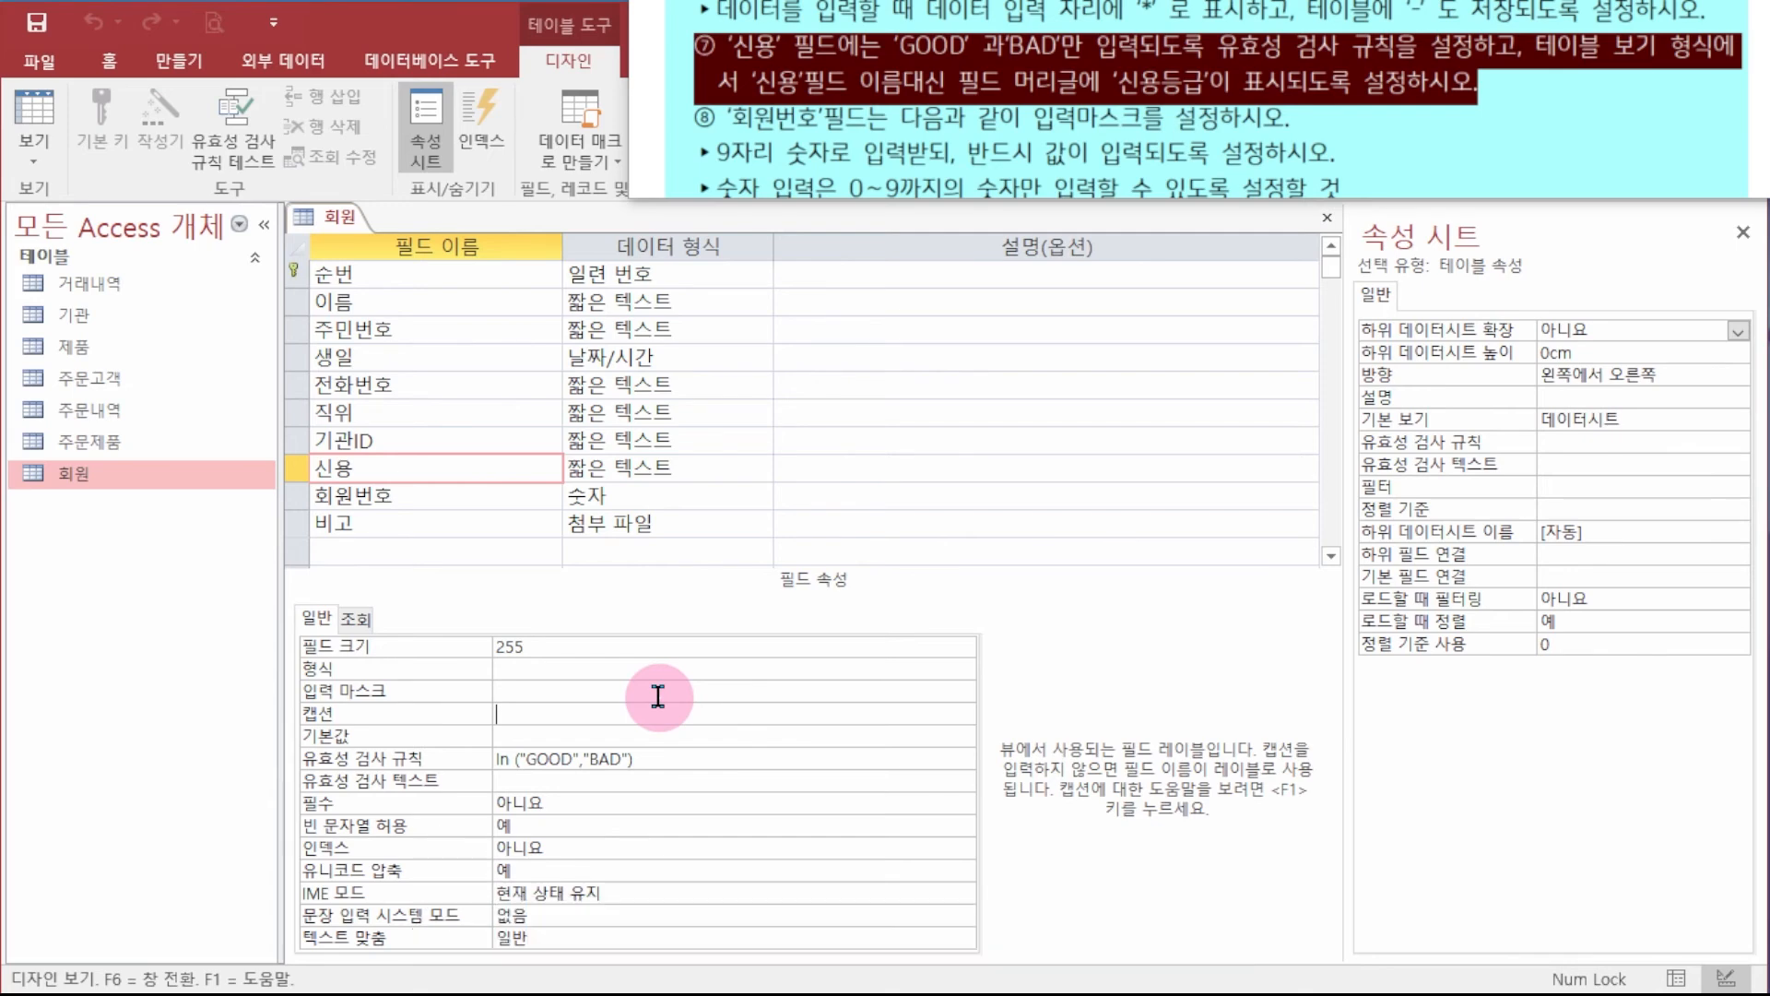
pyautogui.write('신용등급')
pyautogui.press('Return')
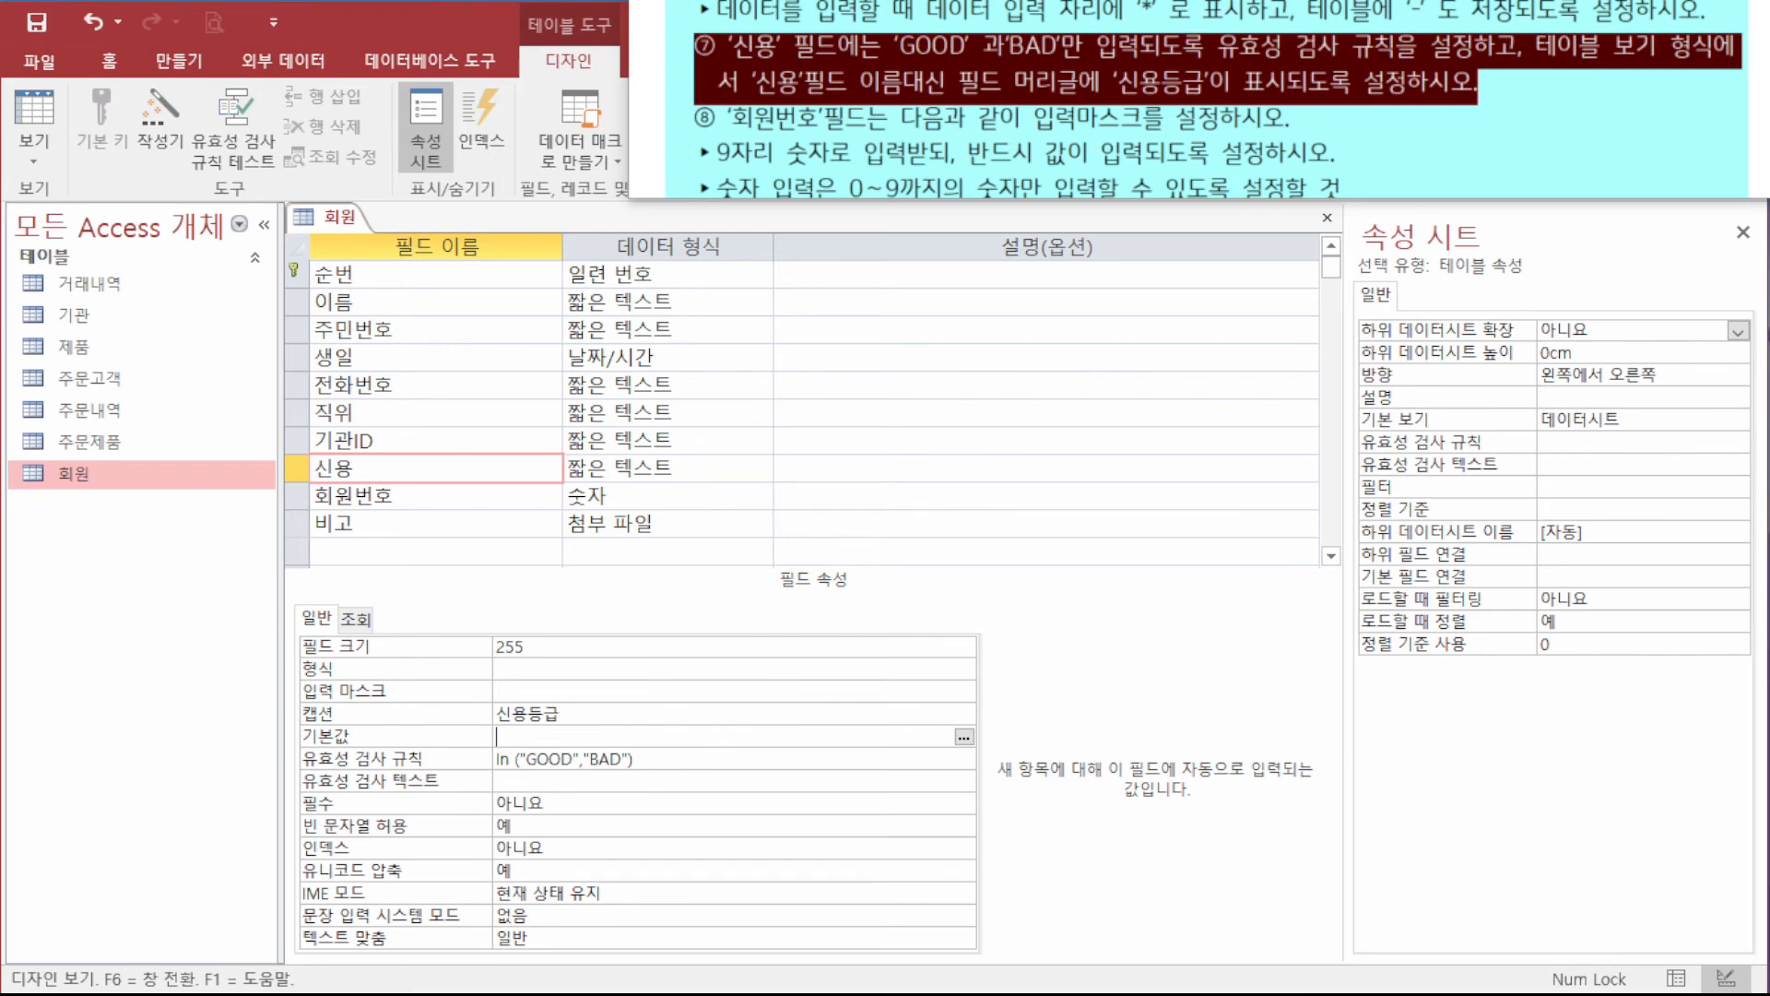
# - Save and close the 회원 design, then reopen the datasheet to confirm the 신용등급 header
pyautogui.rightClick(123, 470)
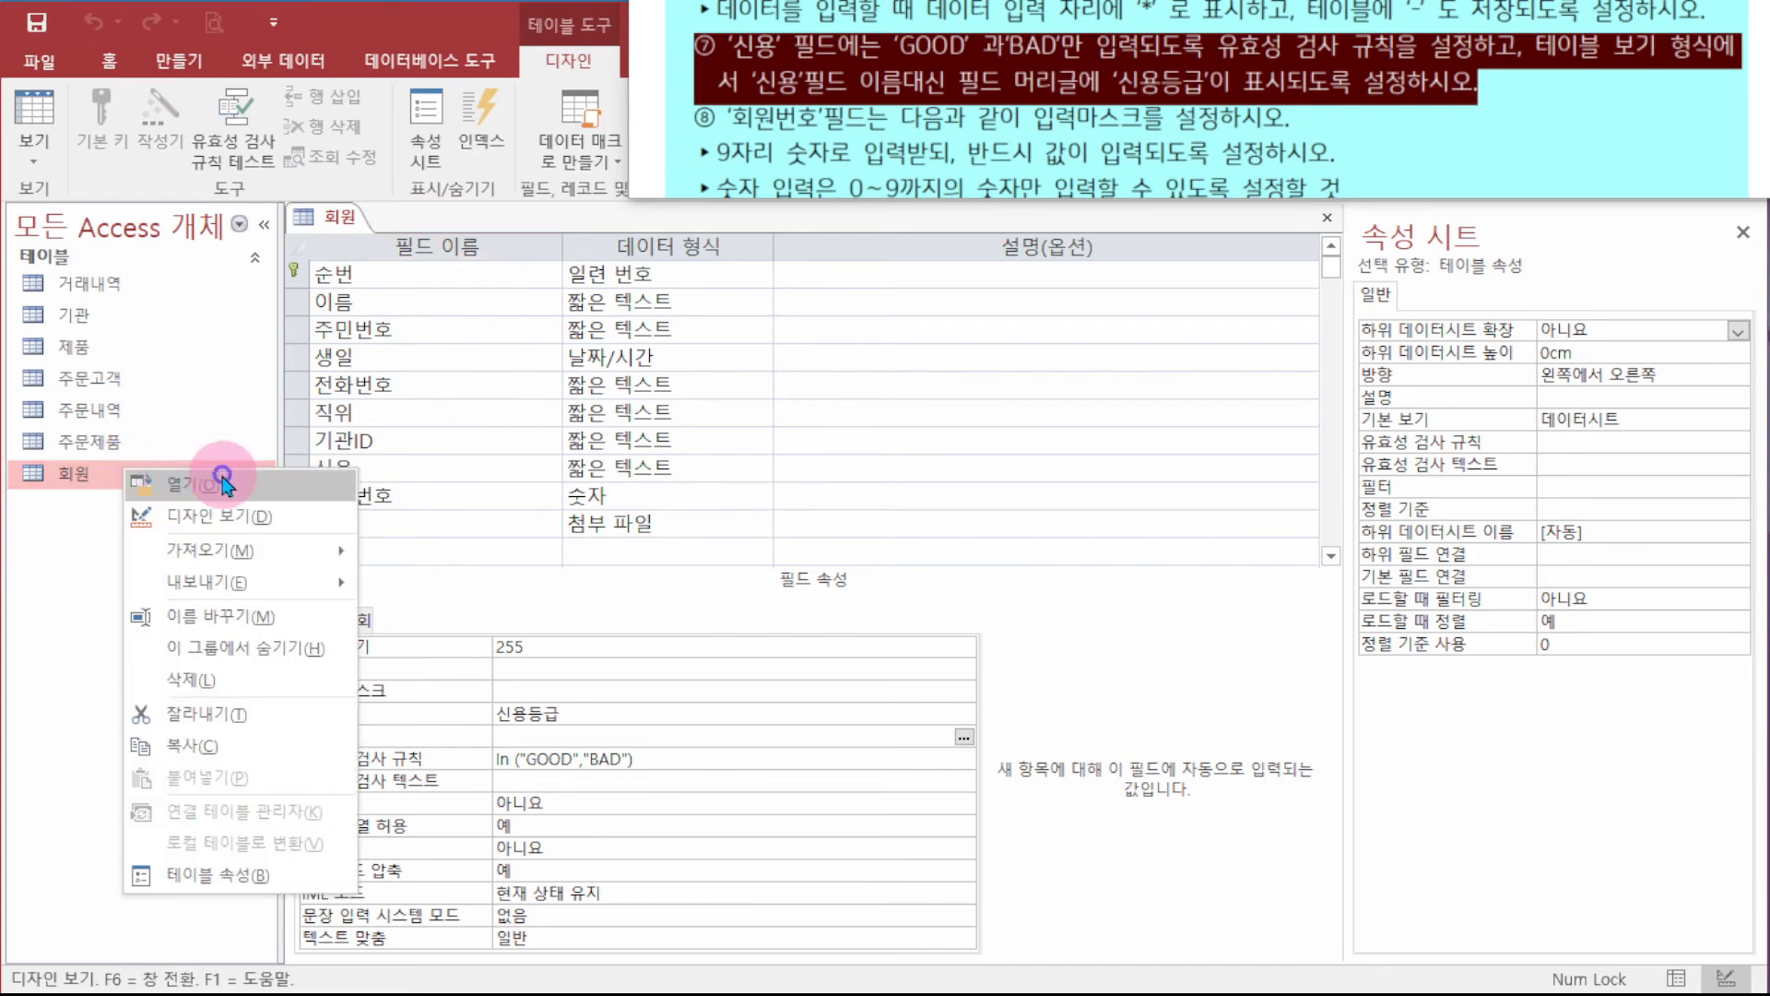
pyautogui.rightClick(332, 224)
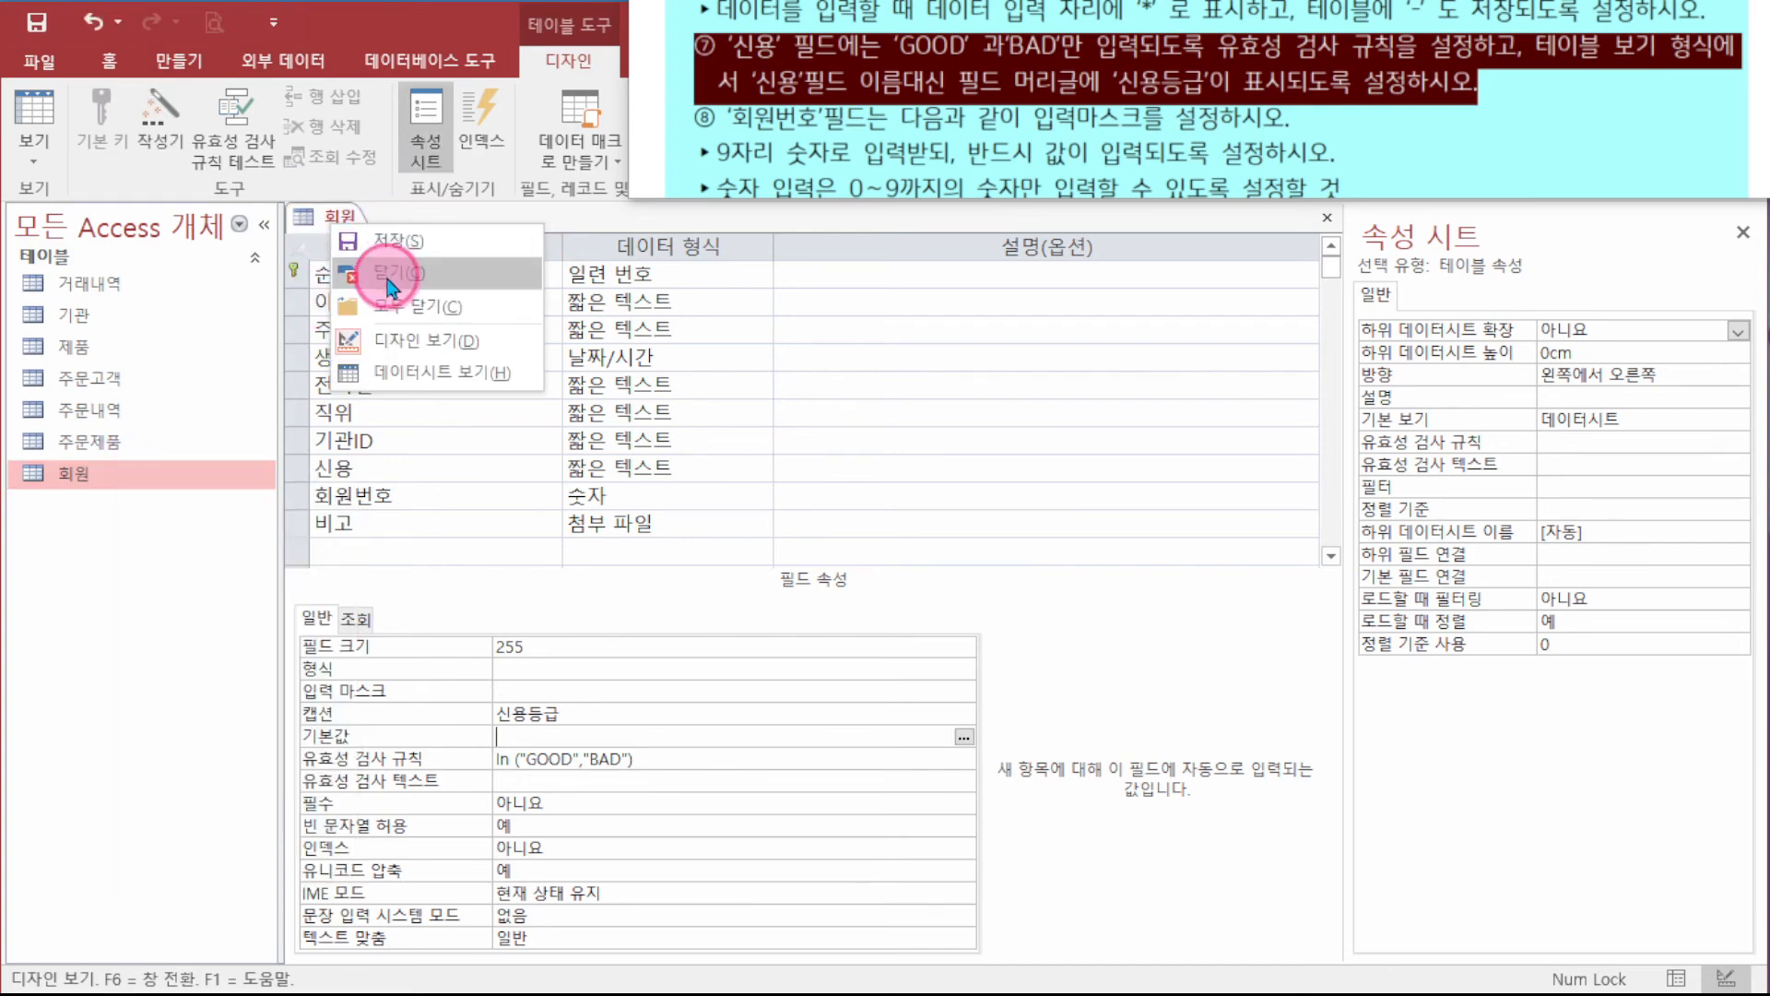
pyautogui.click(387, 278)
pyautogui.click(1125, 397)
pyautogui.doubleClick(143, 475)
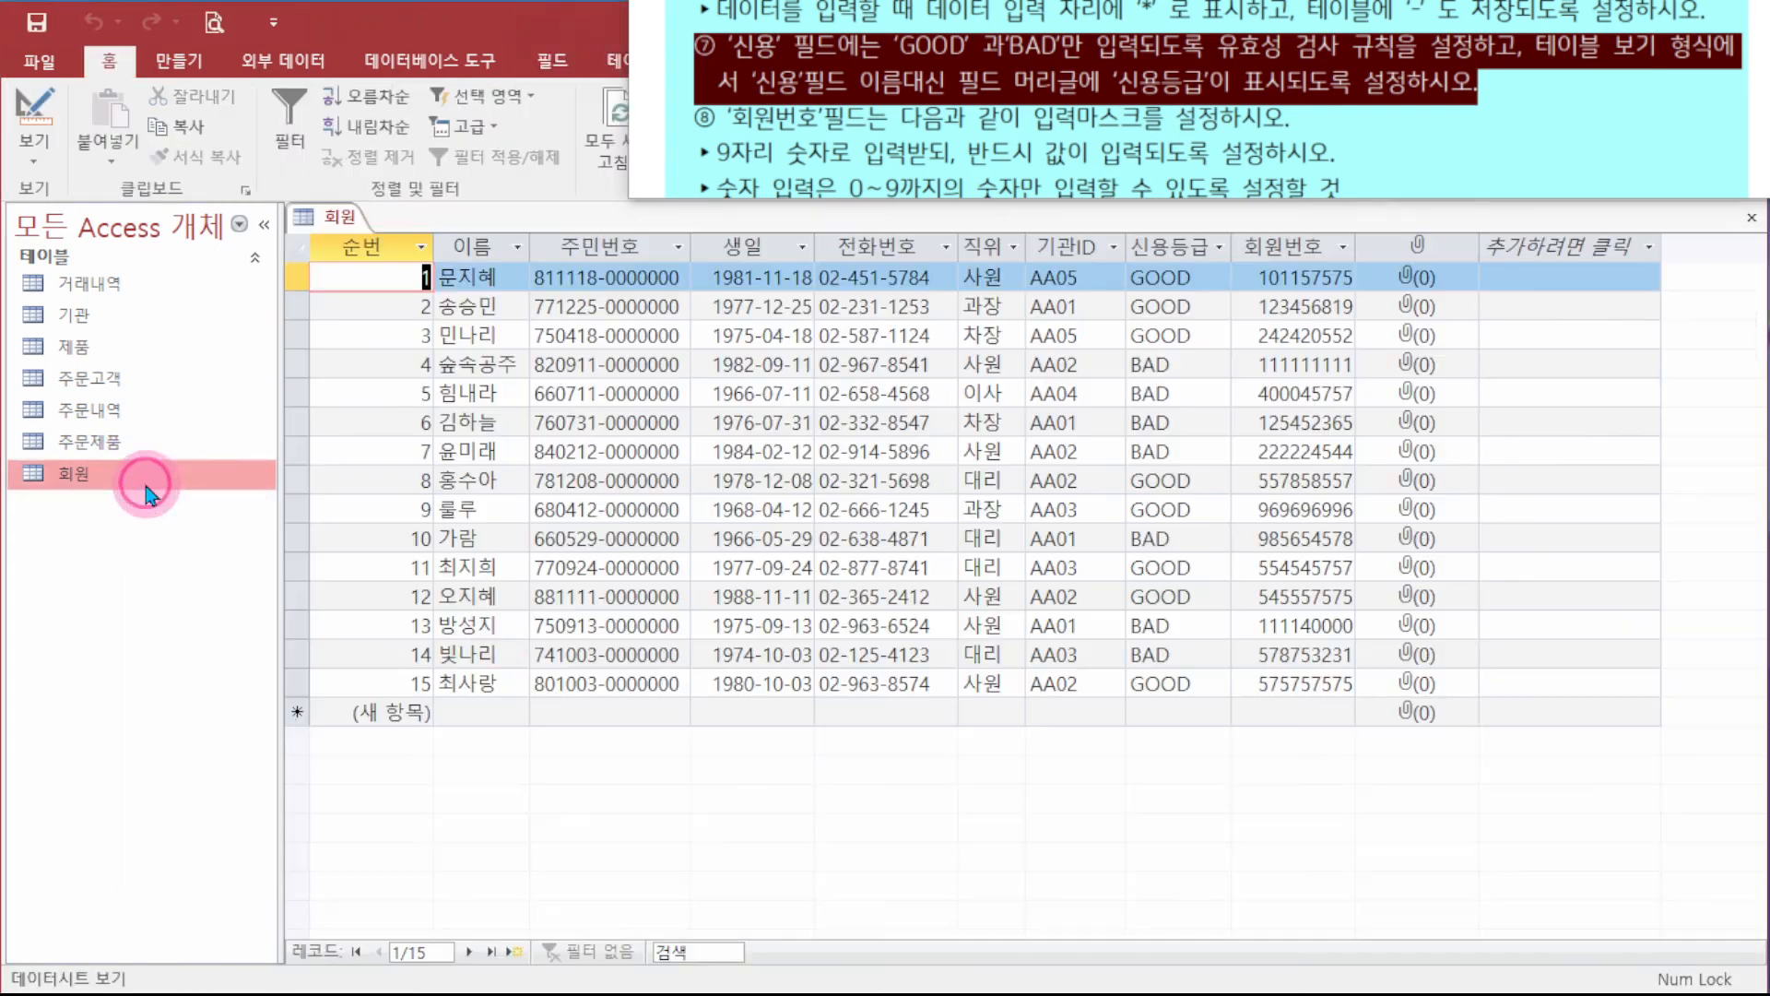
pyautogui.click(1169, 247)
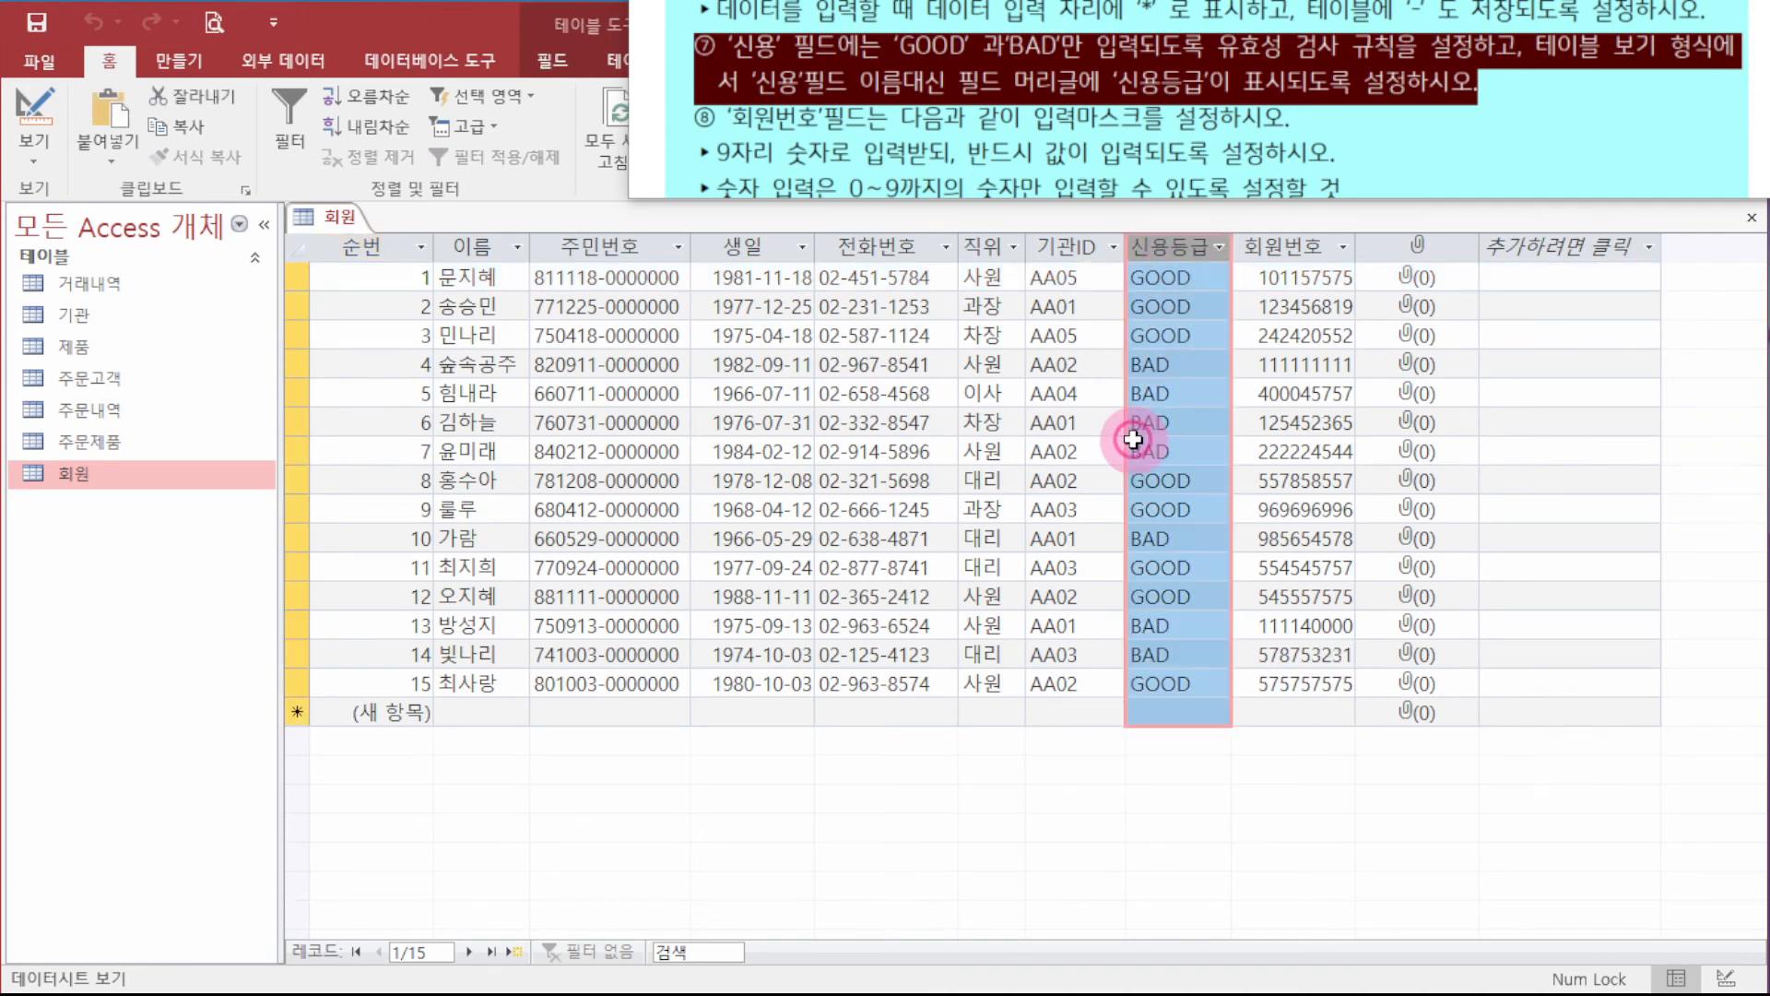
pyautogui.rightClick(176, 476)
# - In the 회원 design, set the 회원번호 field's input mask to 000000000;;#
pyautogui.click(255, 521)
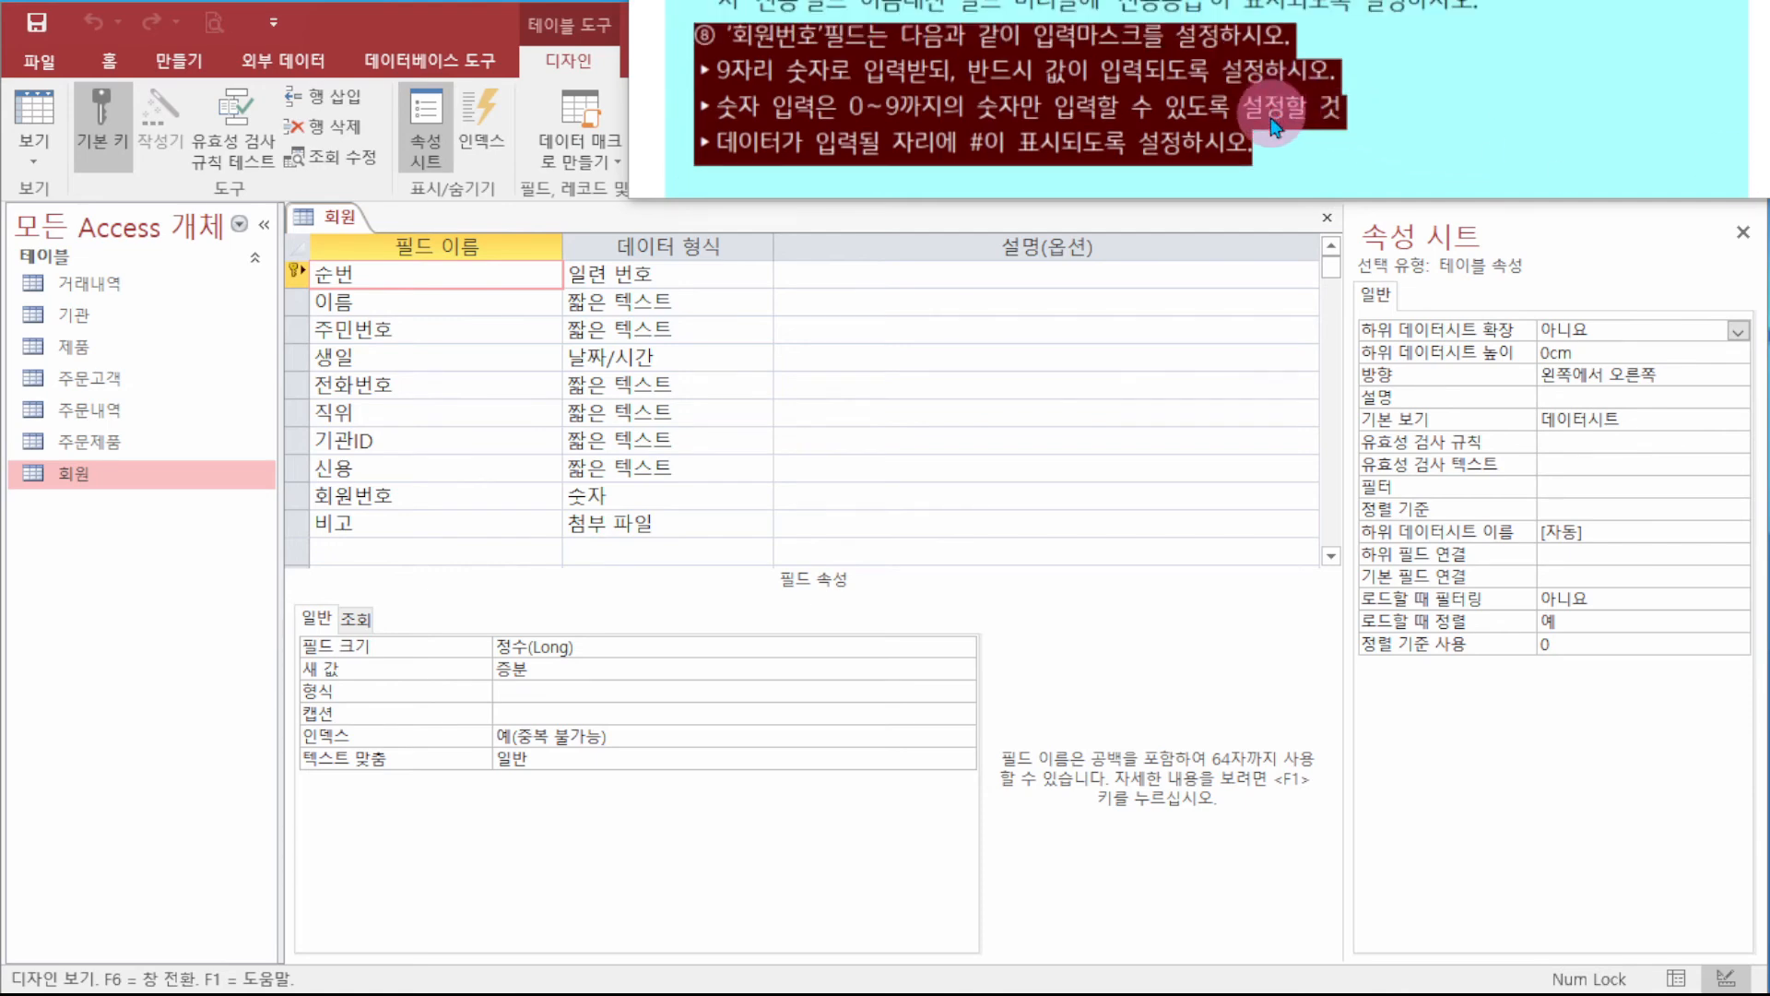
pyautogui.click(420, 492)
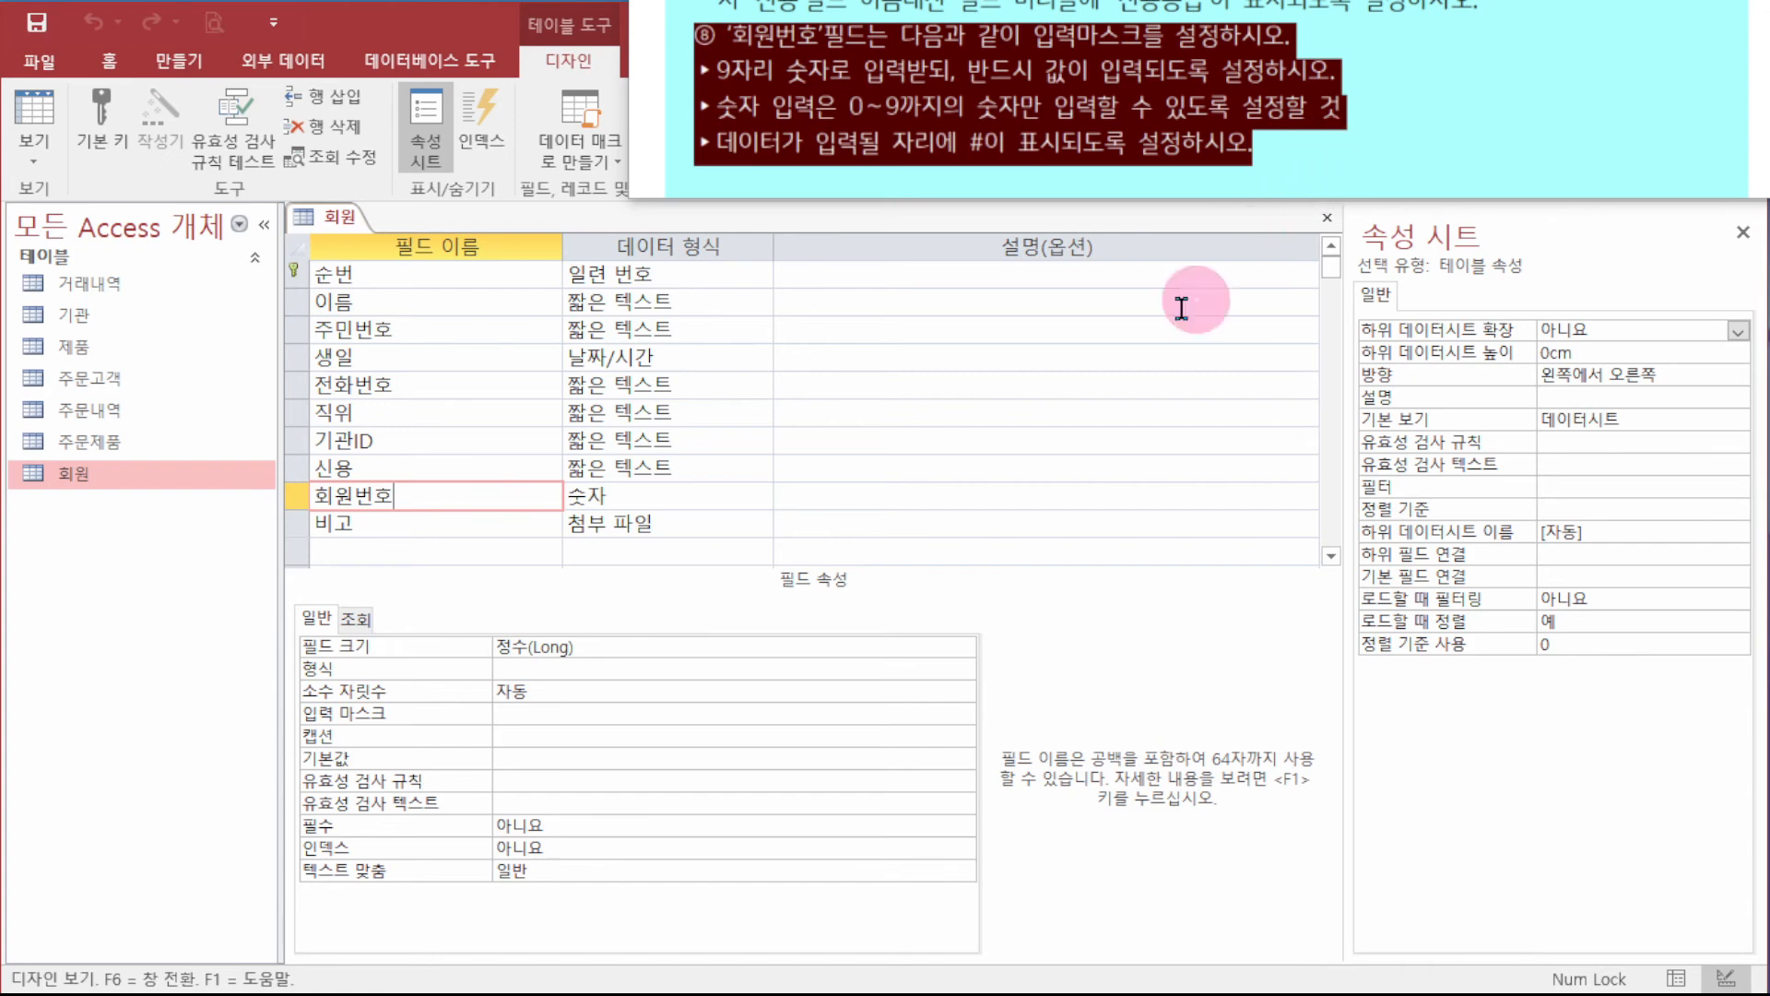
pyautogui.click(590, 715)
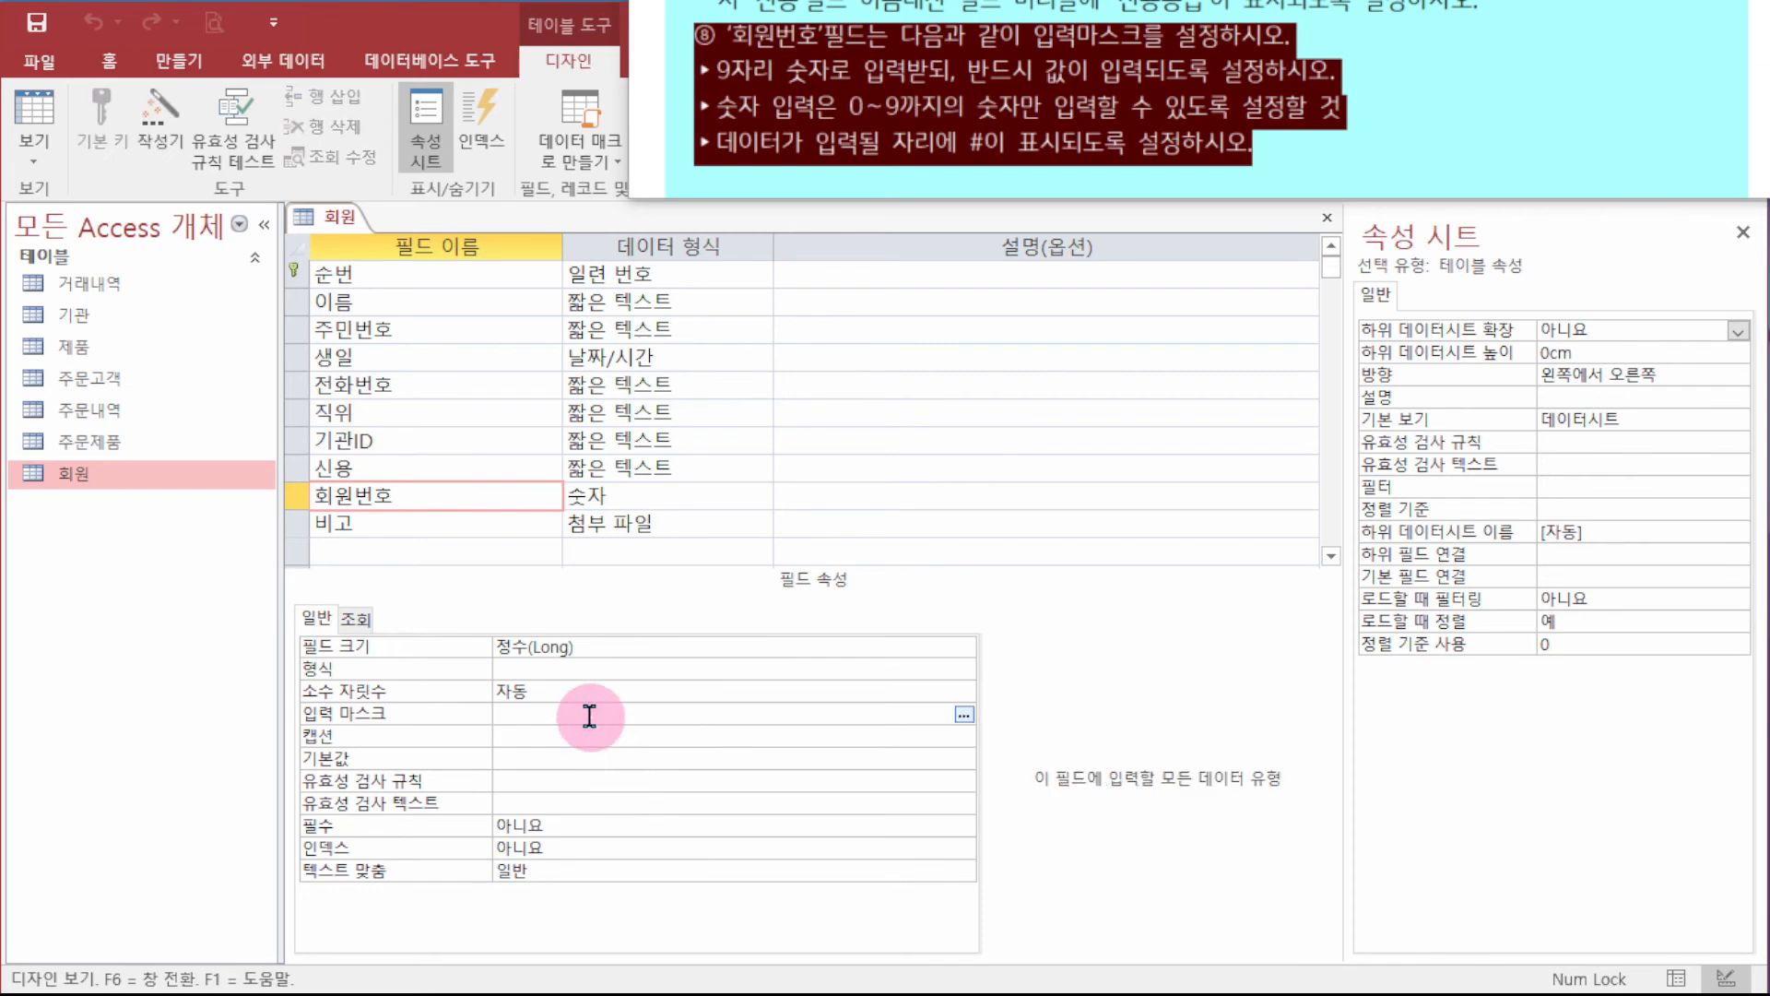
pyautogui.write('000000000')
pyautogui.press('Return')
pyautogui.click(868, 715)
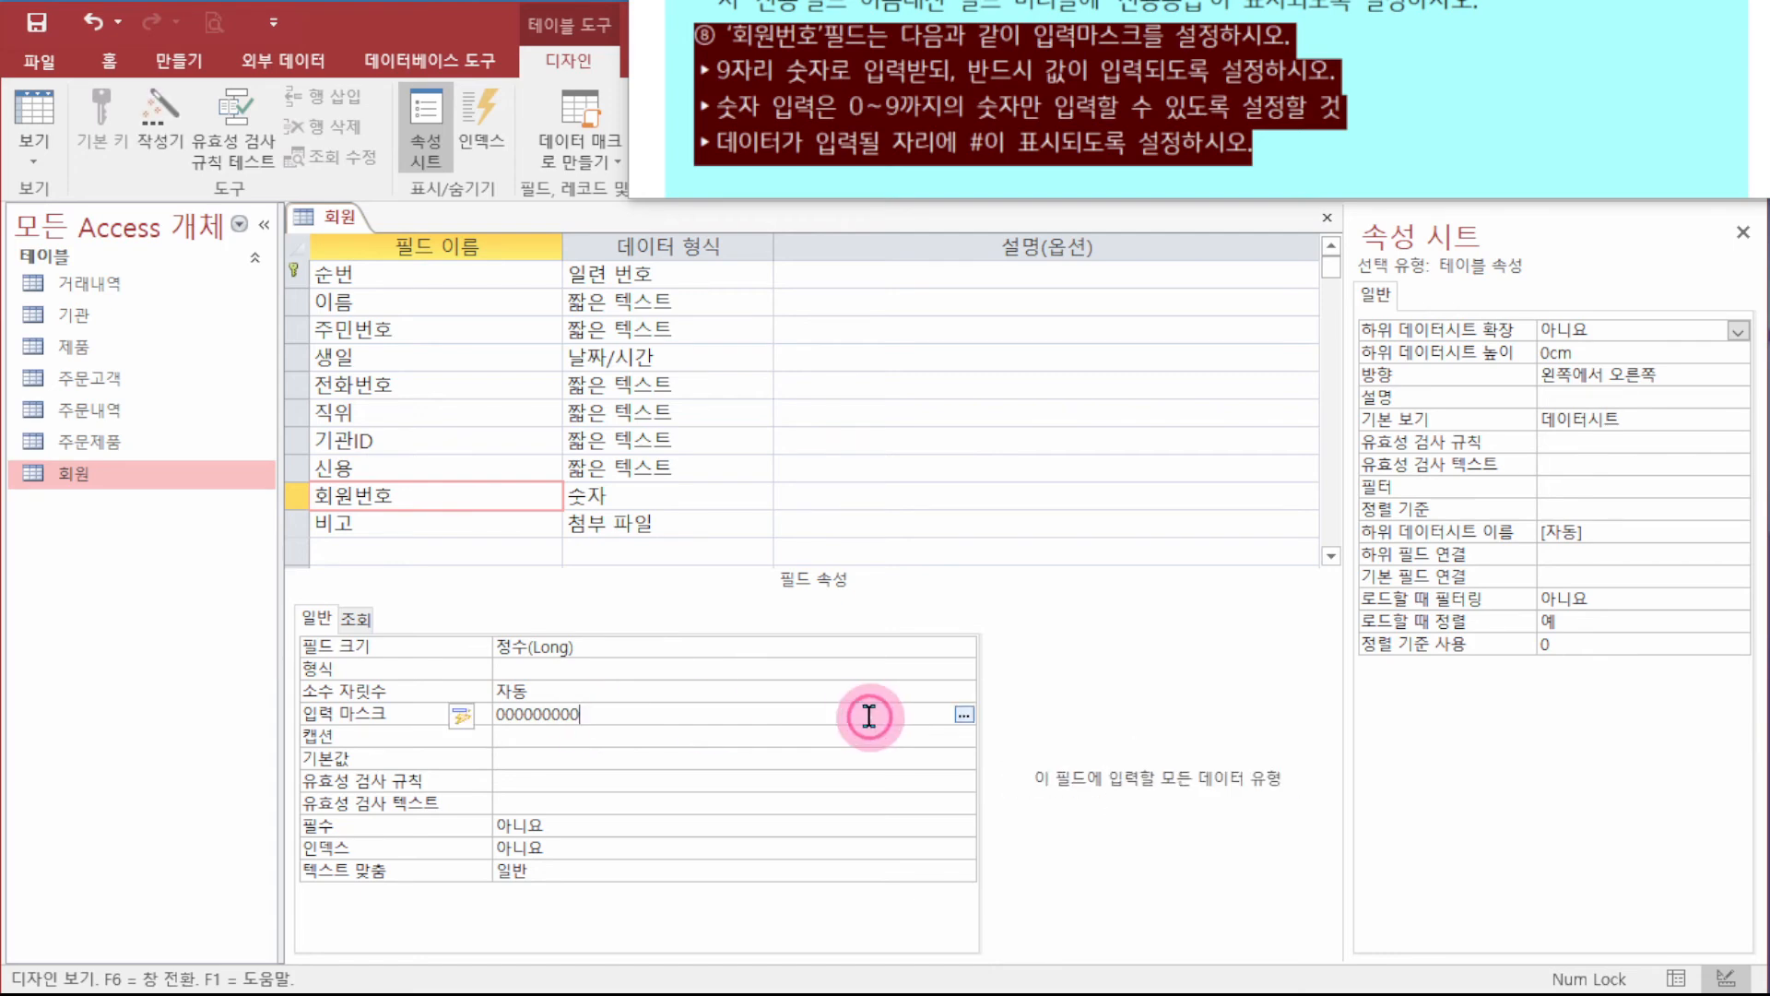
pyautogui.write(';')
pyautogui.write(';#')
pyautogui.press('Return')
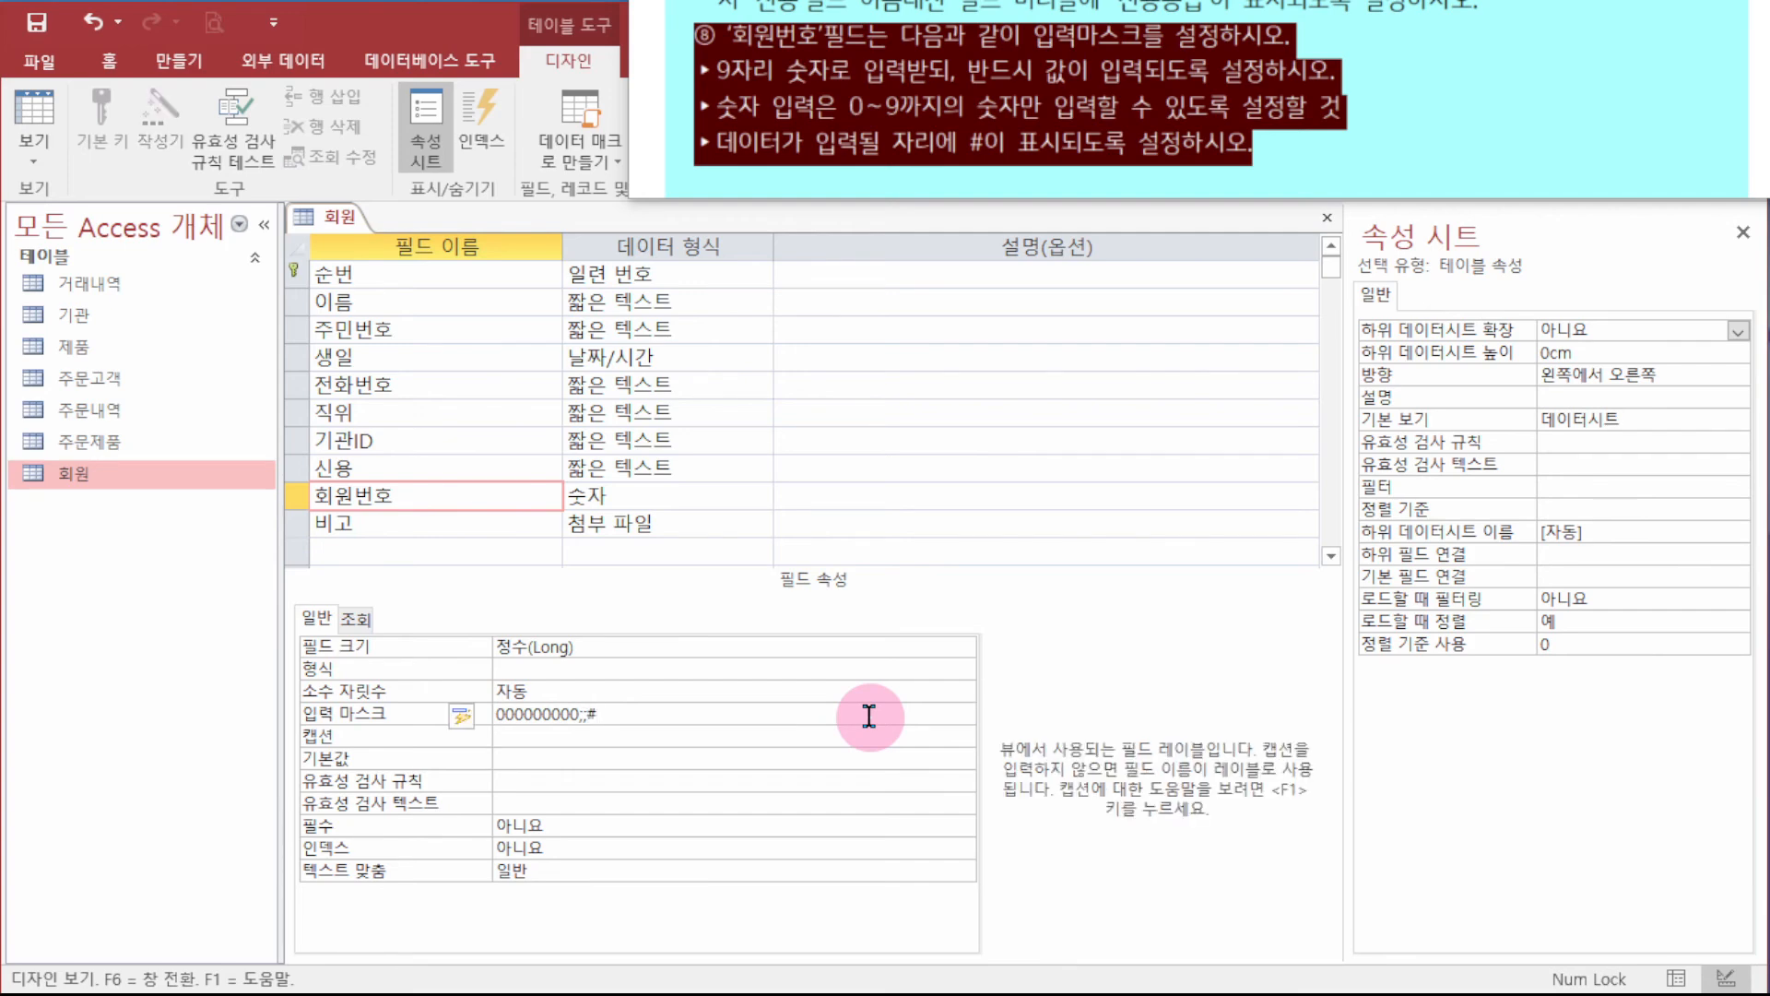
# - Close the 회원 table design, saving the input mask change
pyautogui.rightClick(314, 223)
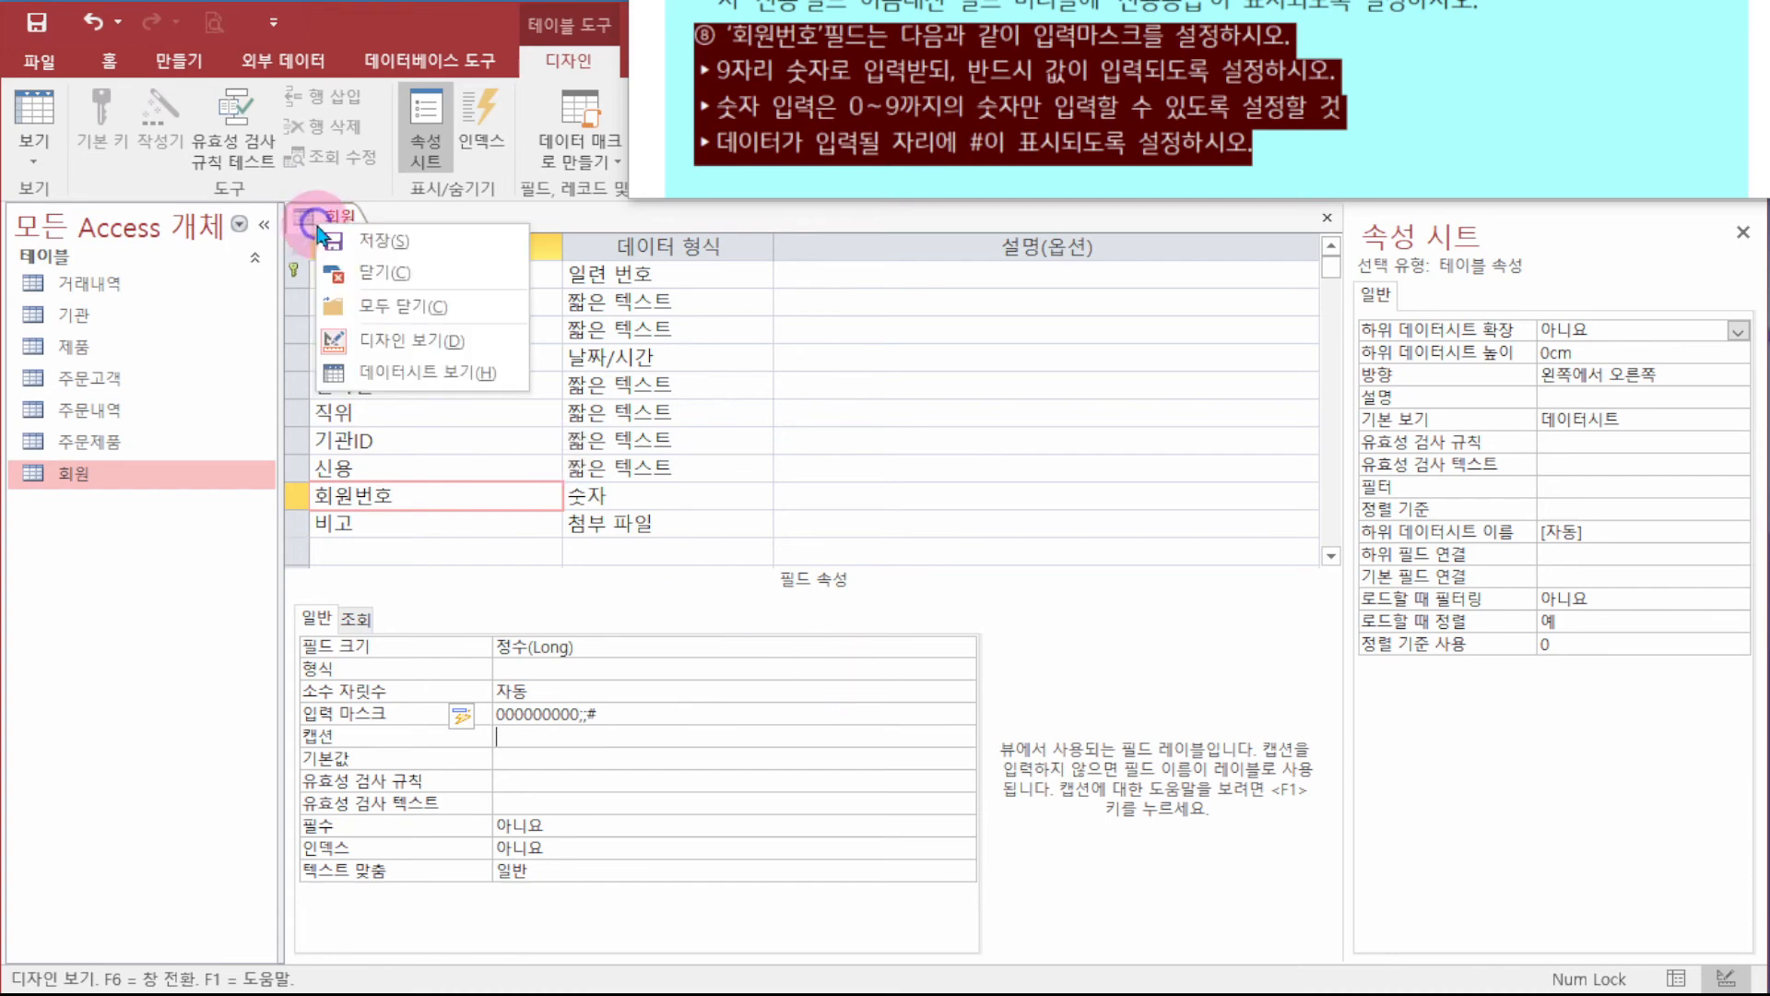
pyautogui.click(433, 272)
pyautogui.click(1118, 394)
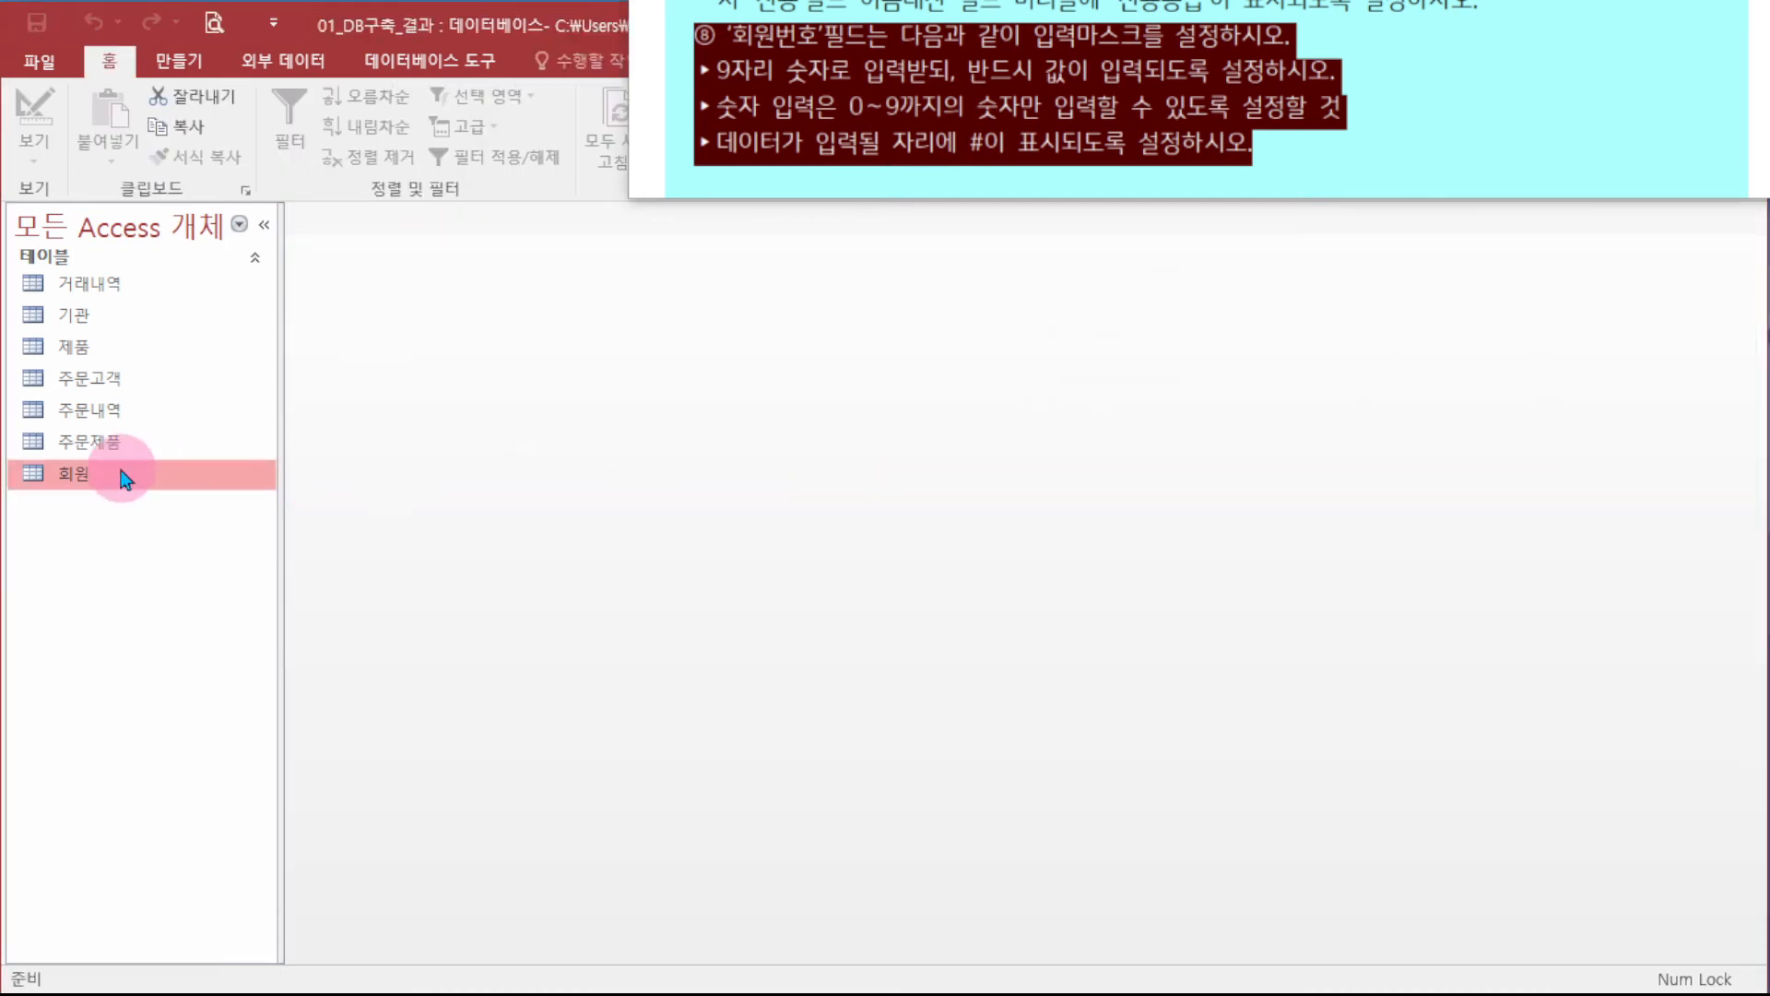
pyautogui.doubleClick(123, 478)
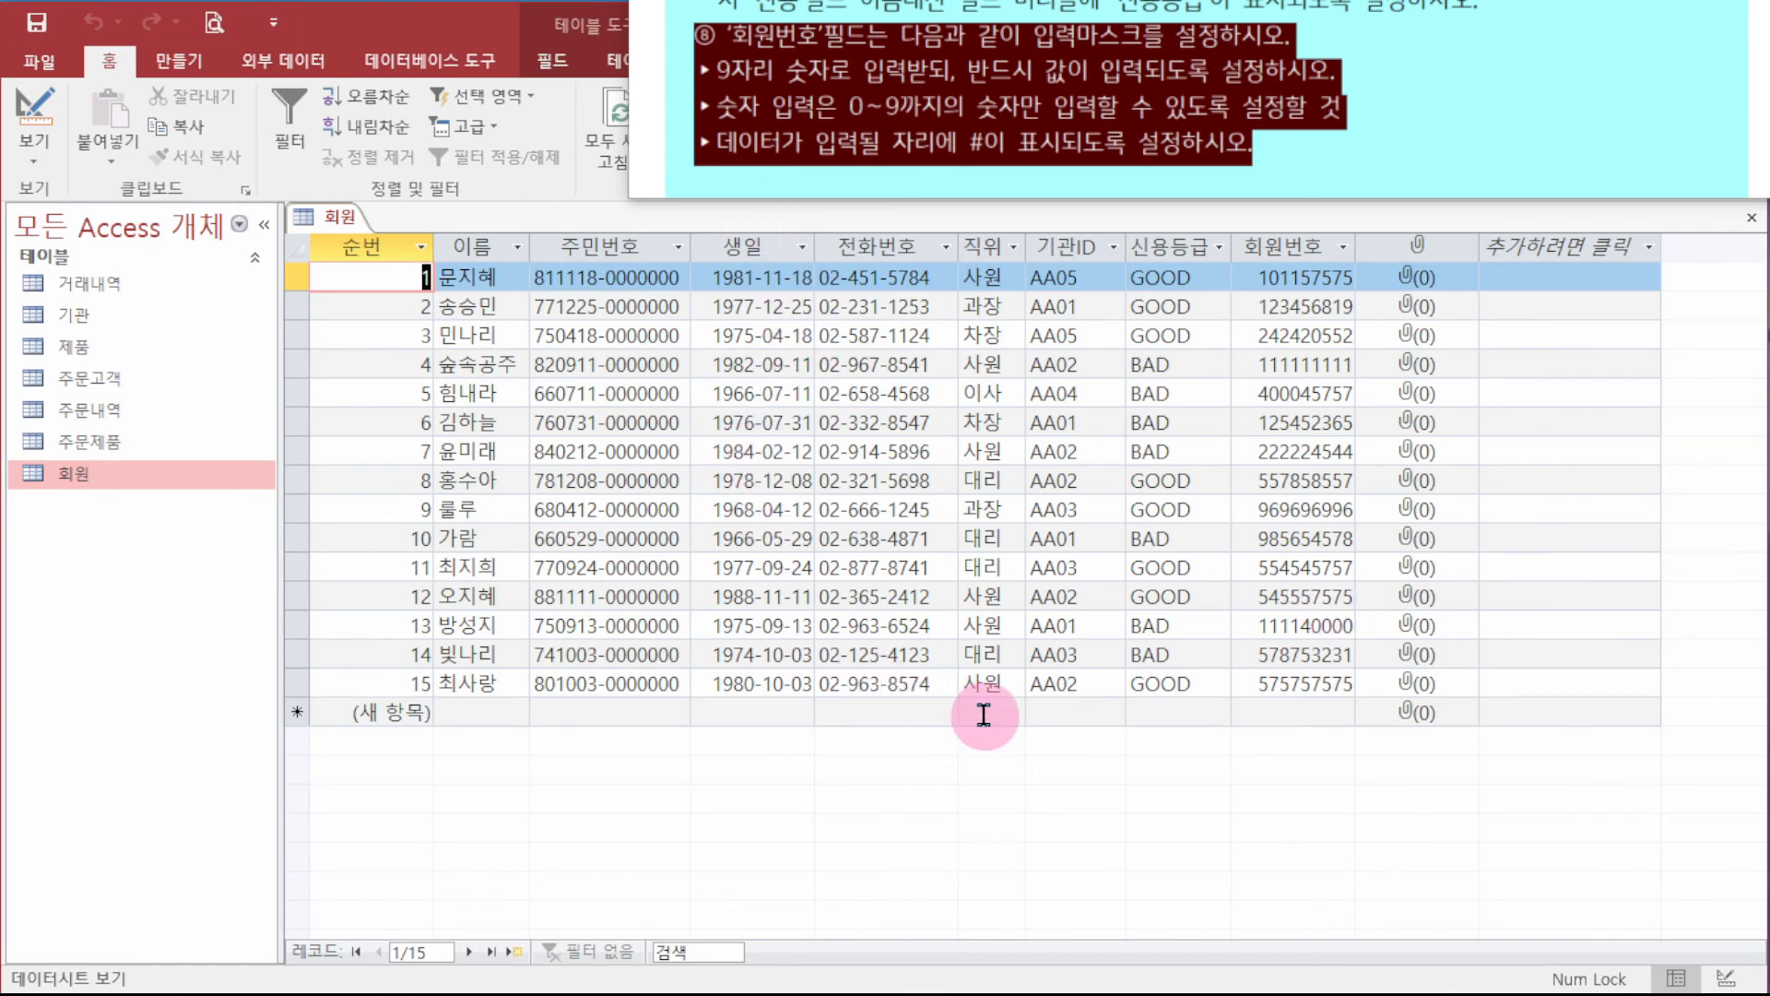
pyautogui.click(1271, 713)
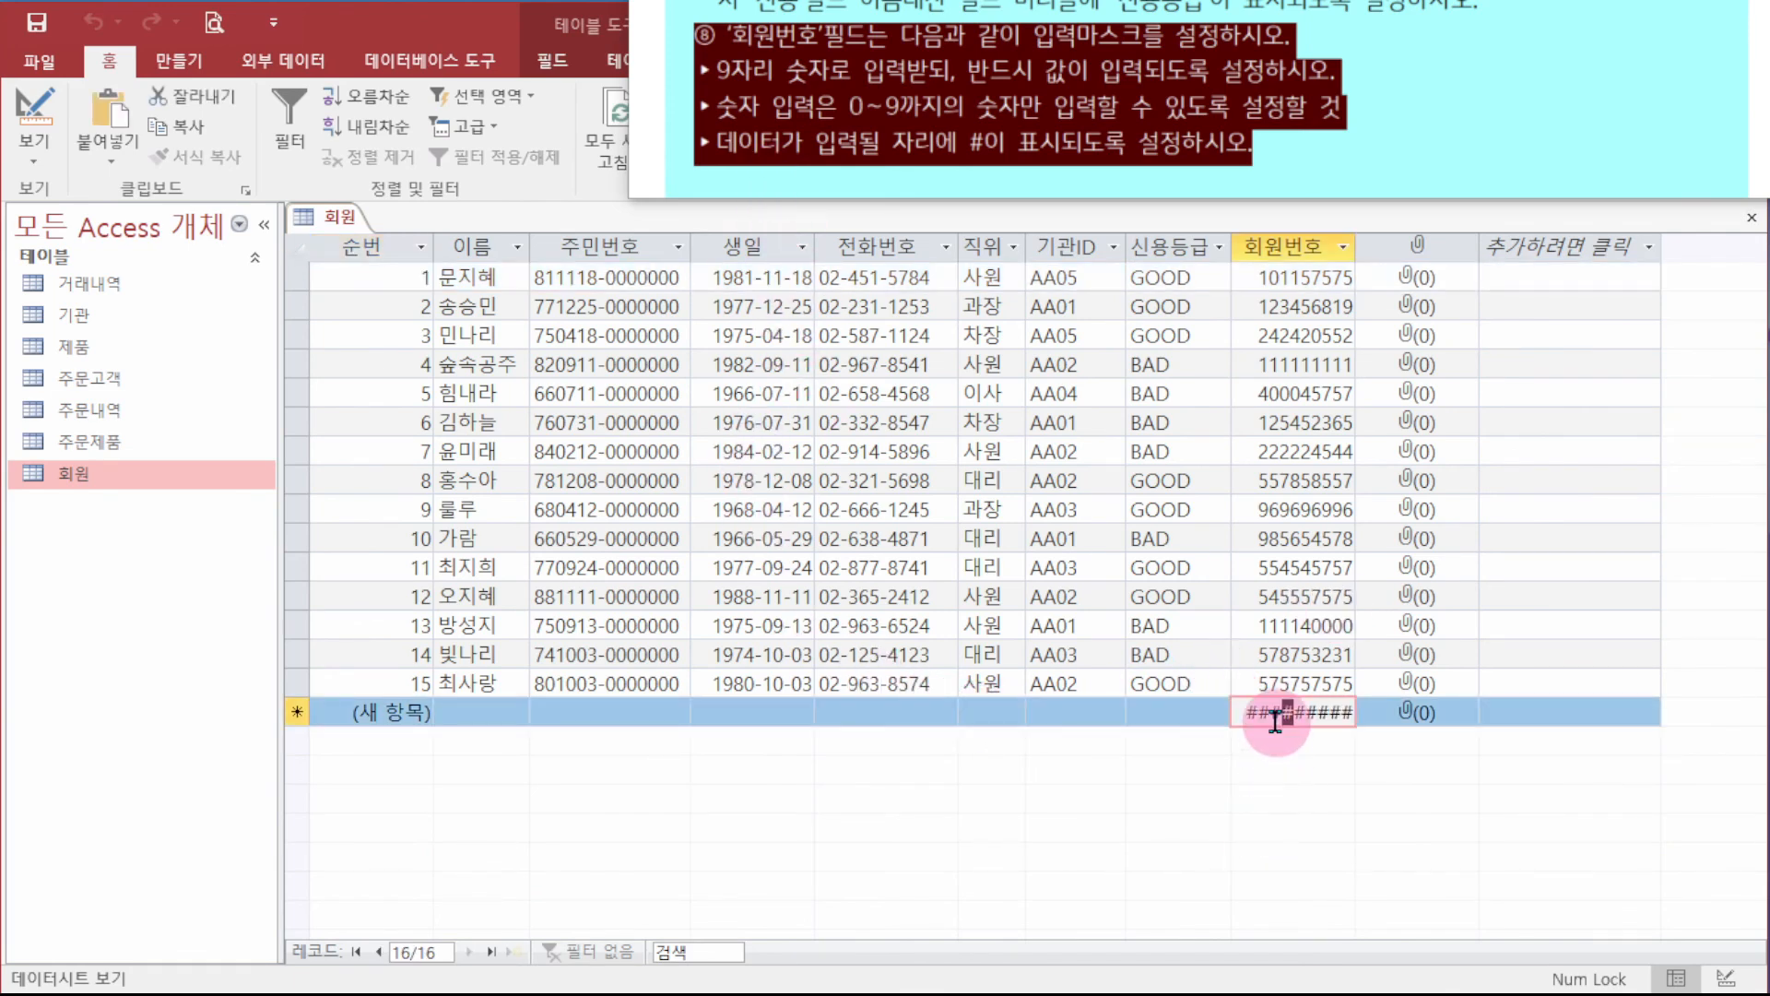
pyautogui.press('Up')
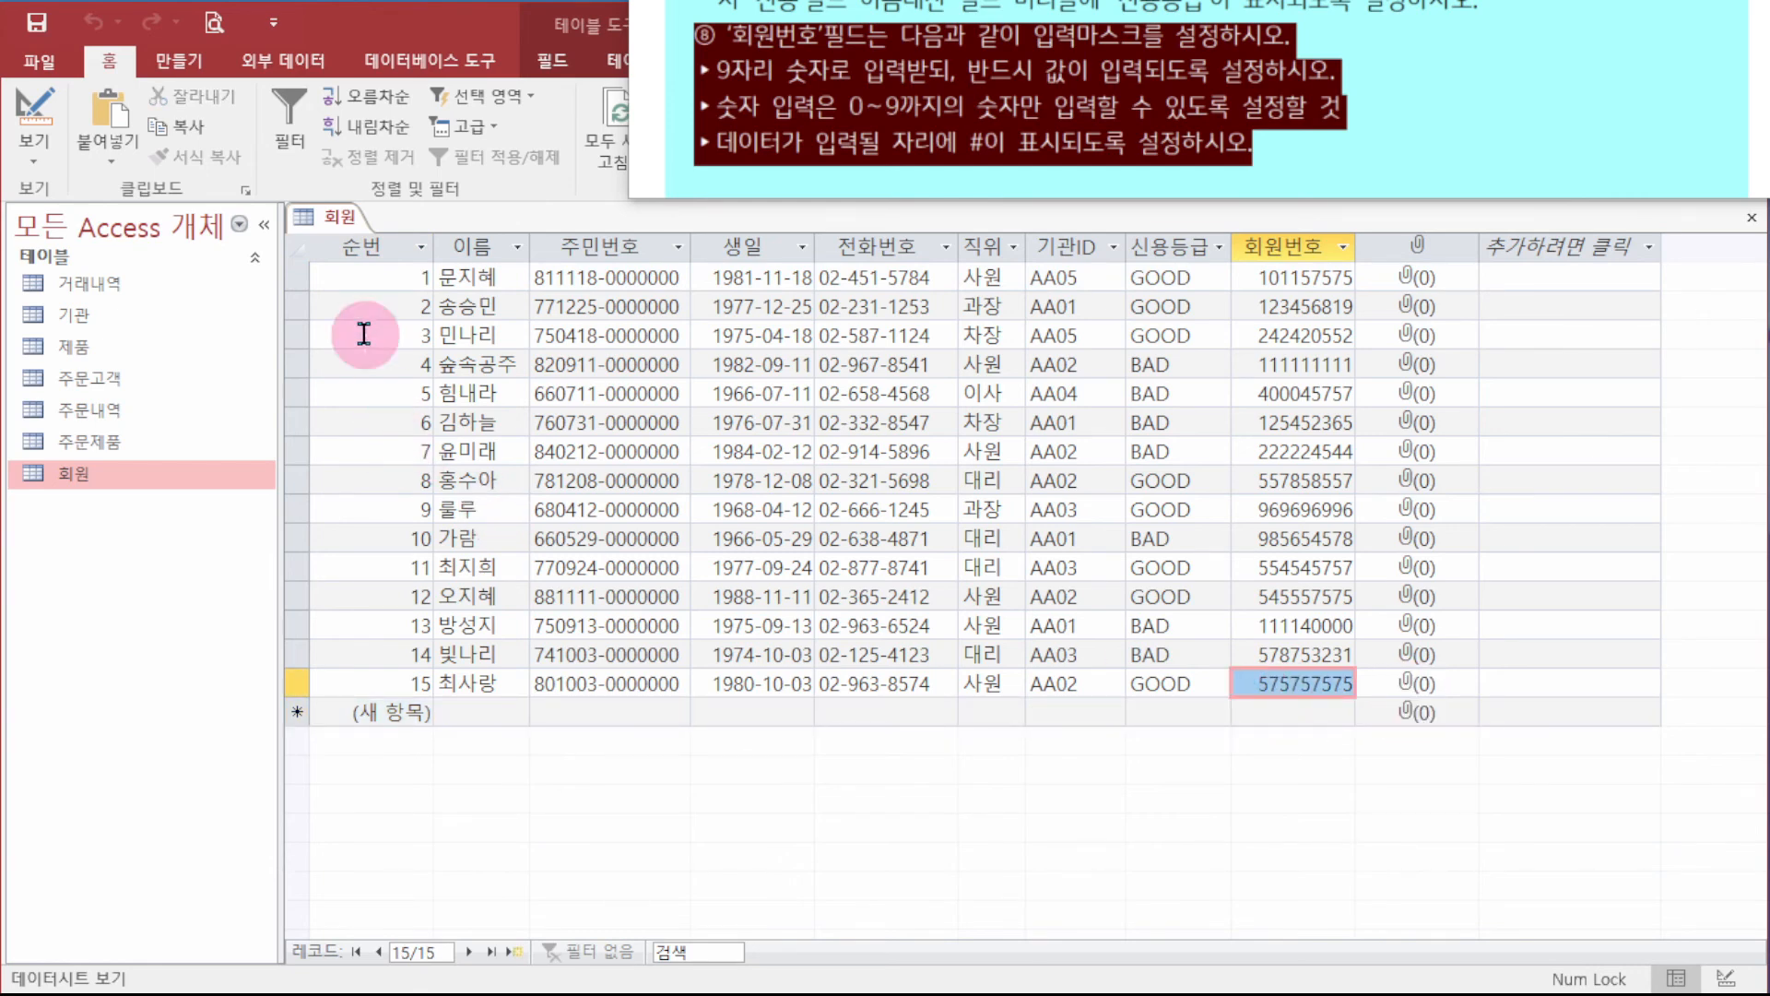
pyautogui.rightClick(318, 216)
pyautogui.click(396, 253)
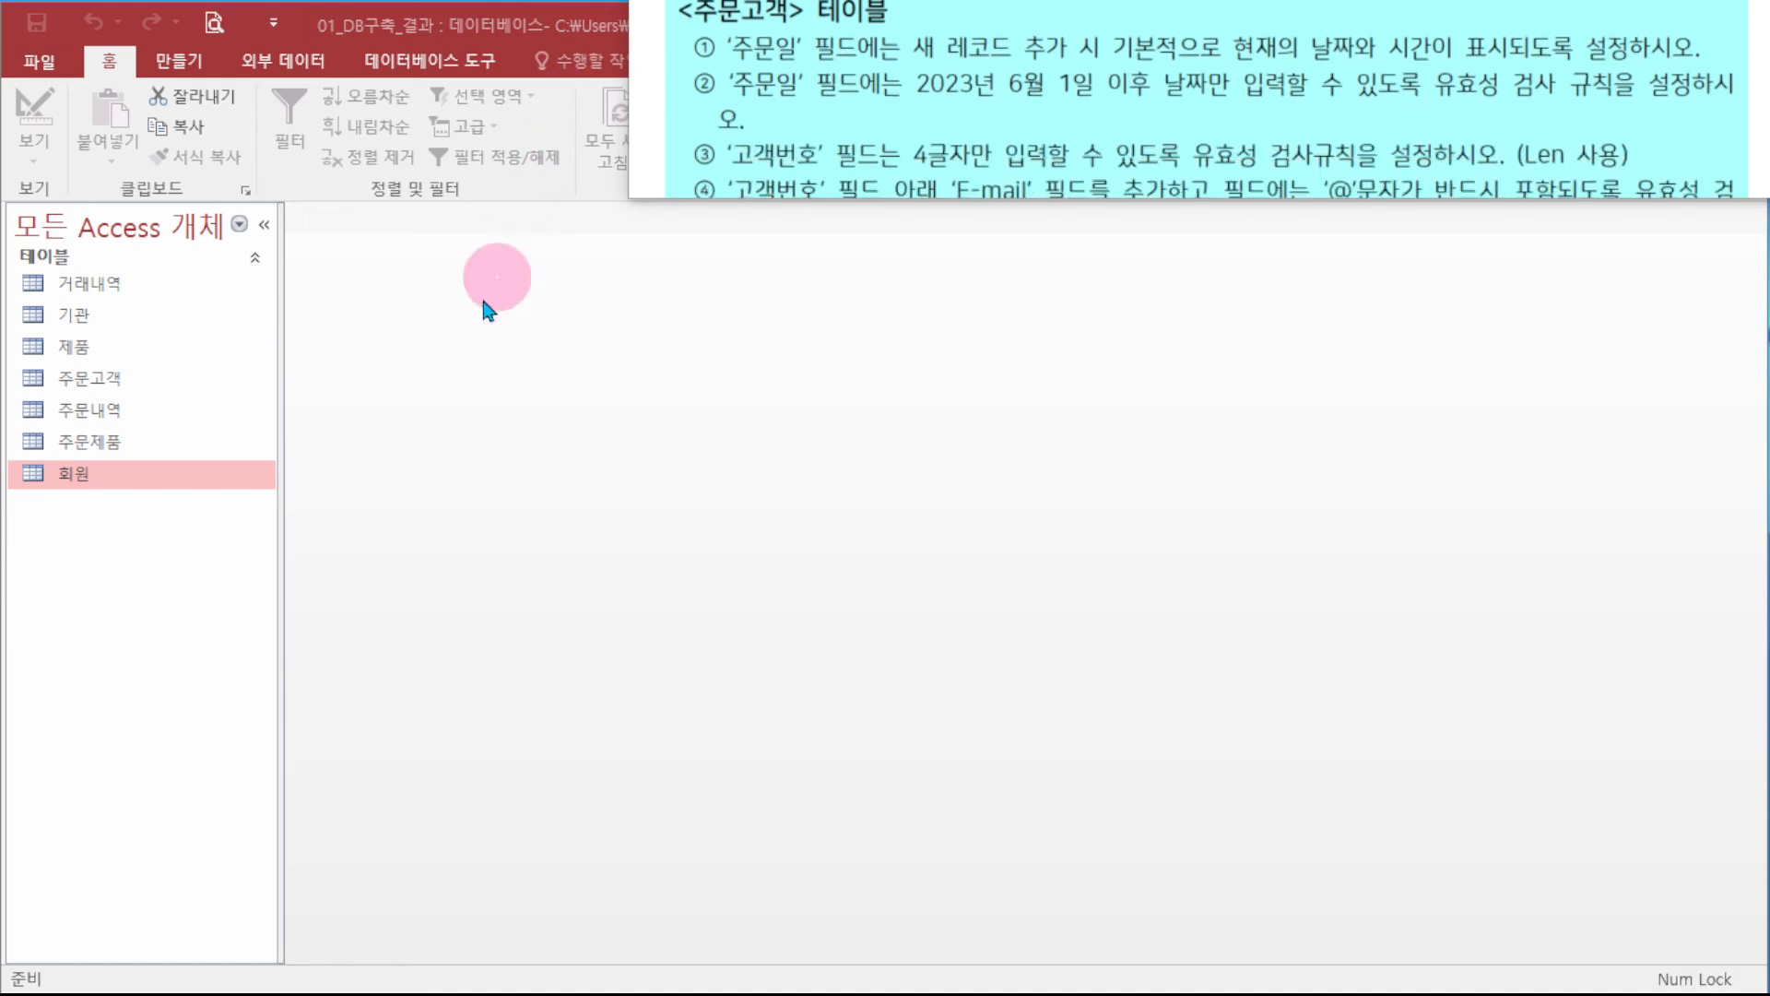
# - In the 주문고객 design, give 주문일 default value Now() and validation rule >=2023-6-1
pyautogui.click(118, 382)
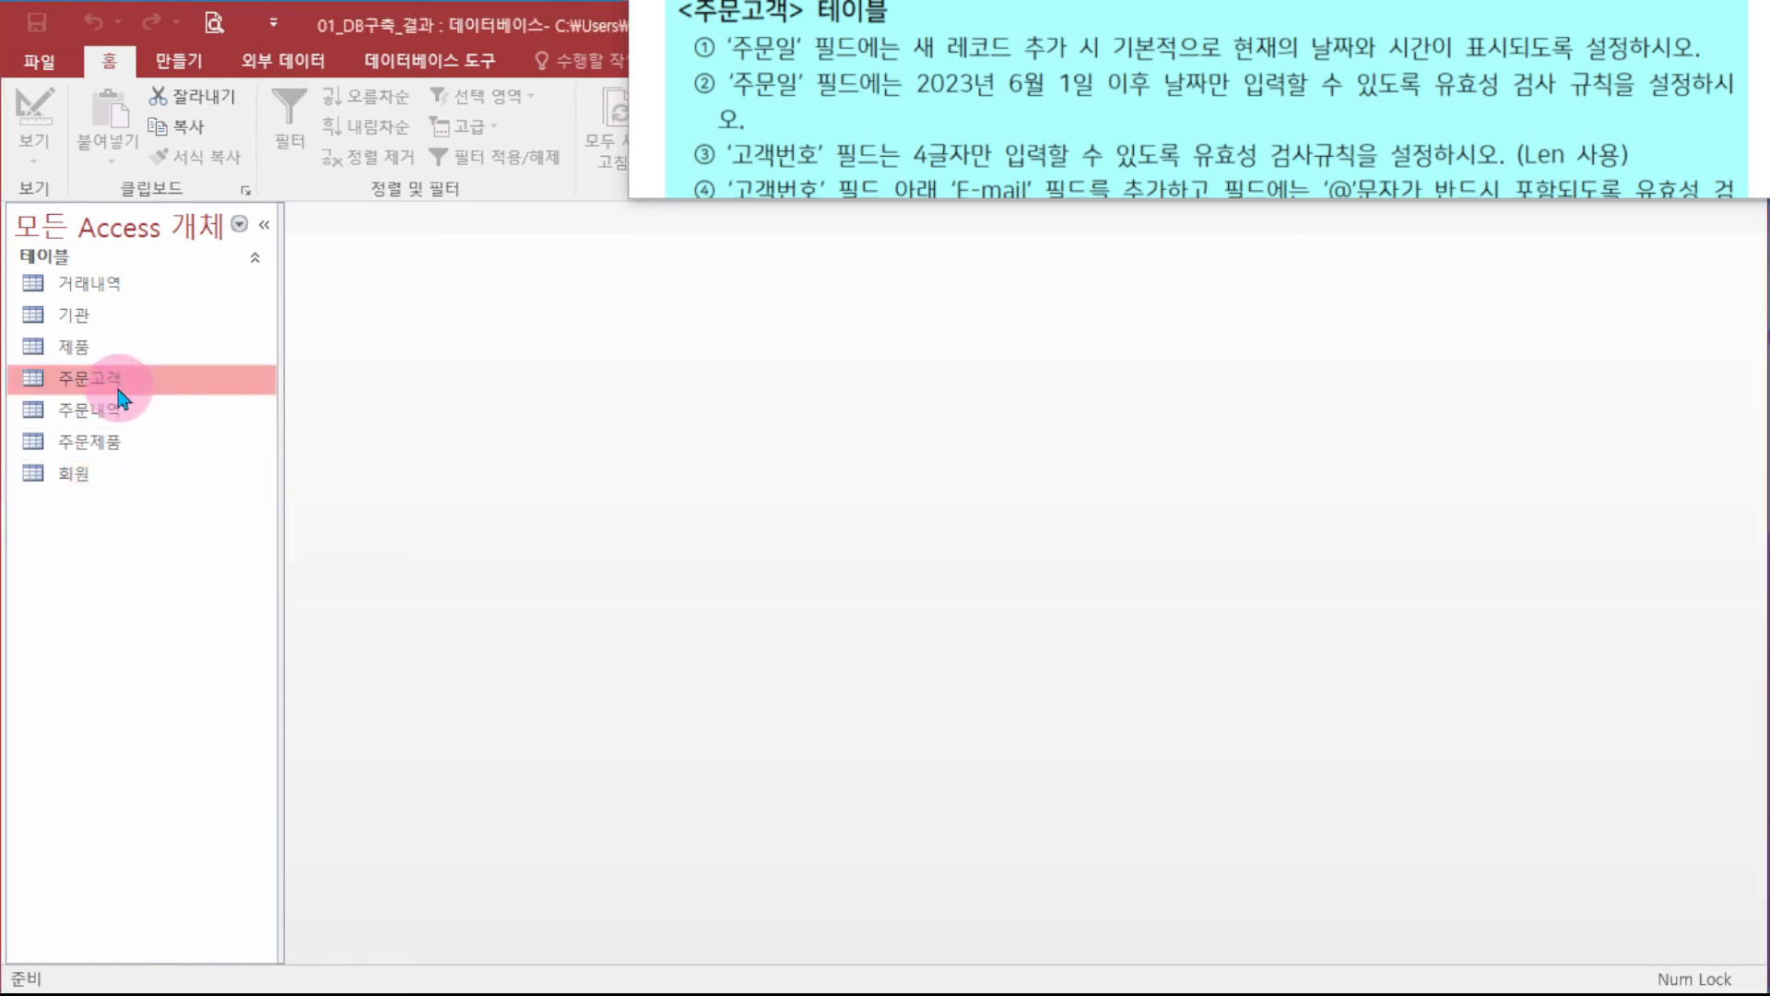
pyautogui.rightClick(120, 389)
pyautogui.click(181, 448)
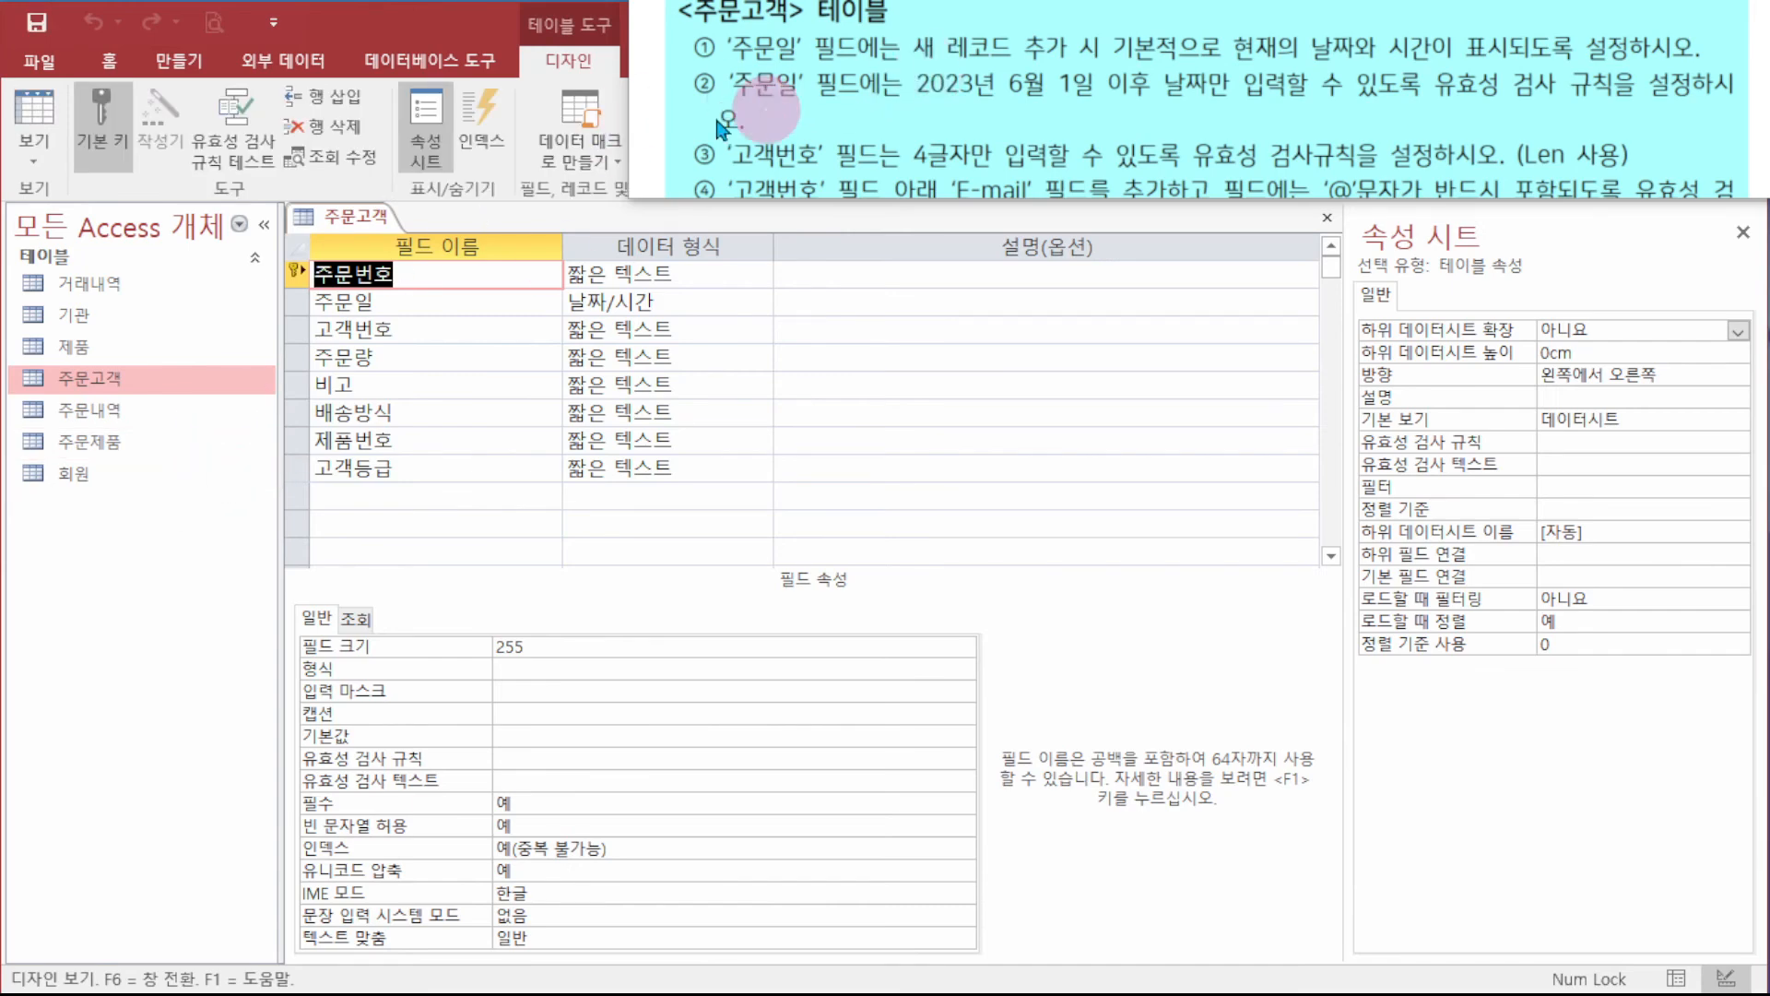
pyautogui.click(394, 302)
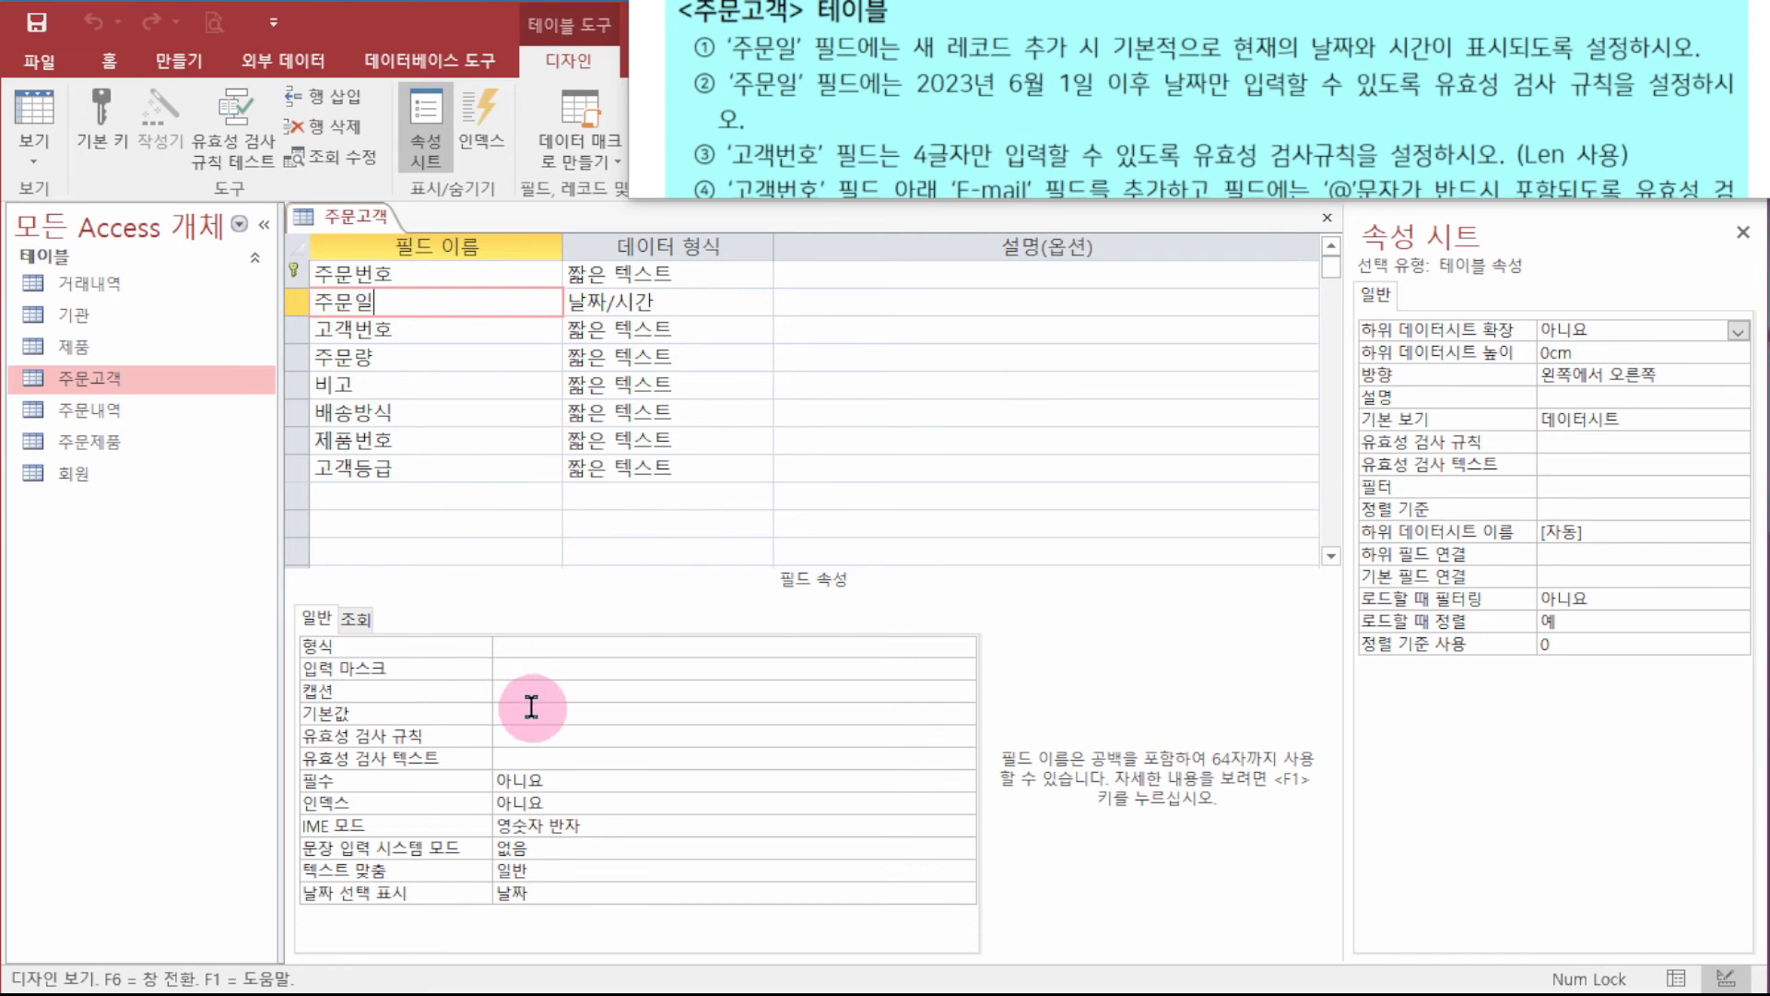
pyautogui.click(578, 712)
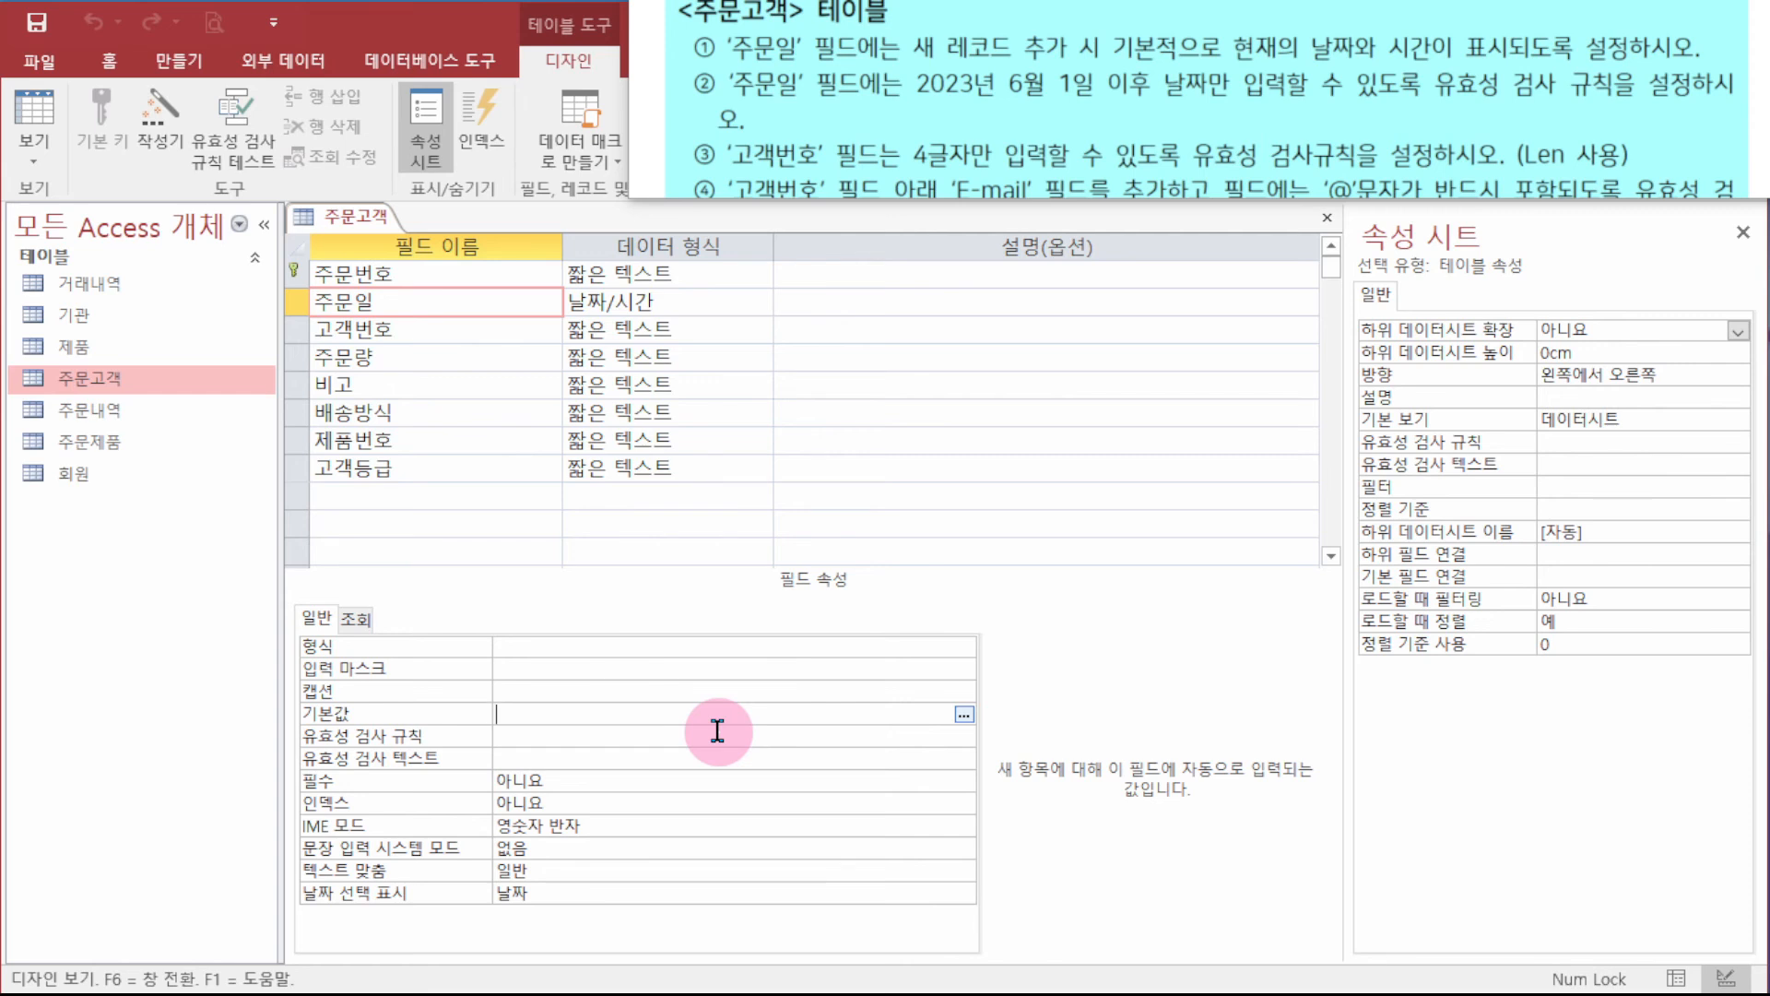
pyautogui.write('Now()')
pyautogui.press('Return')
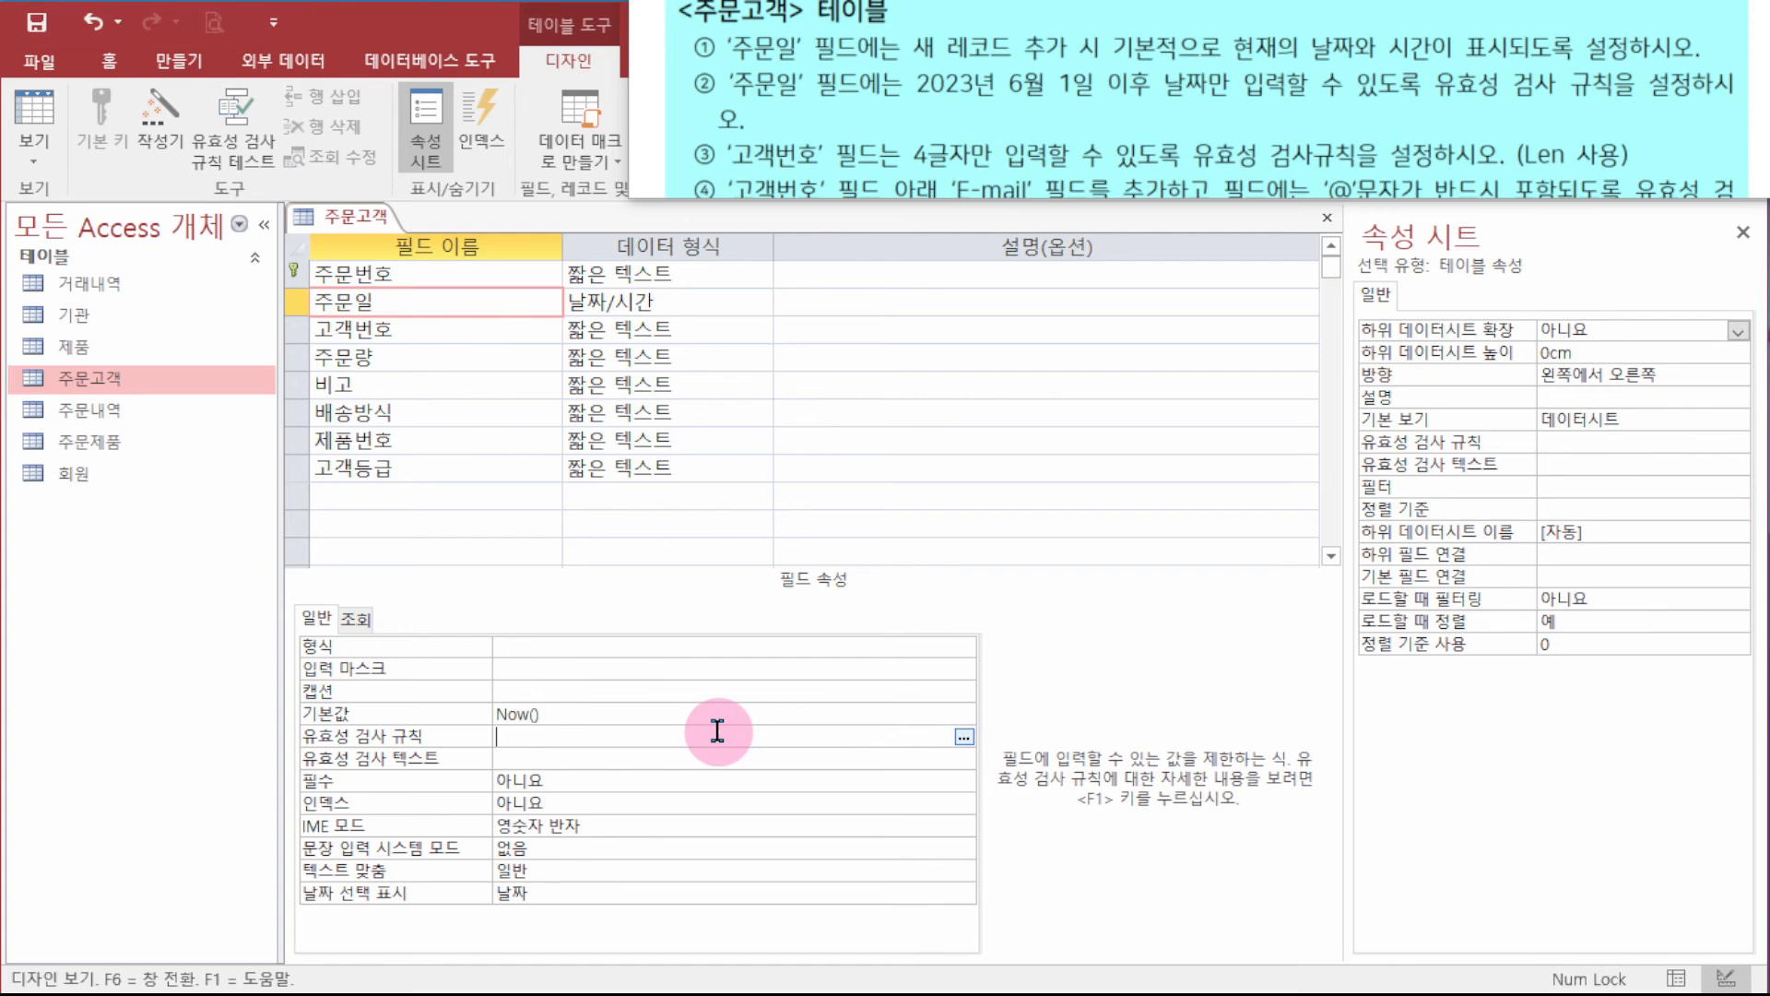
pyautogui.write('>=2023-6-1')
pyautogui.press('Return')
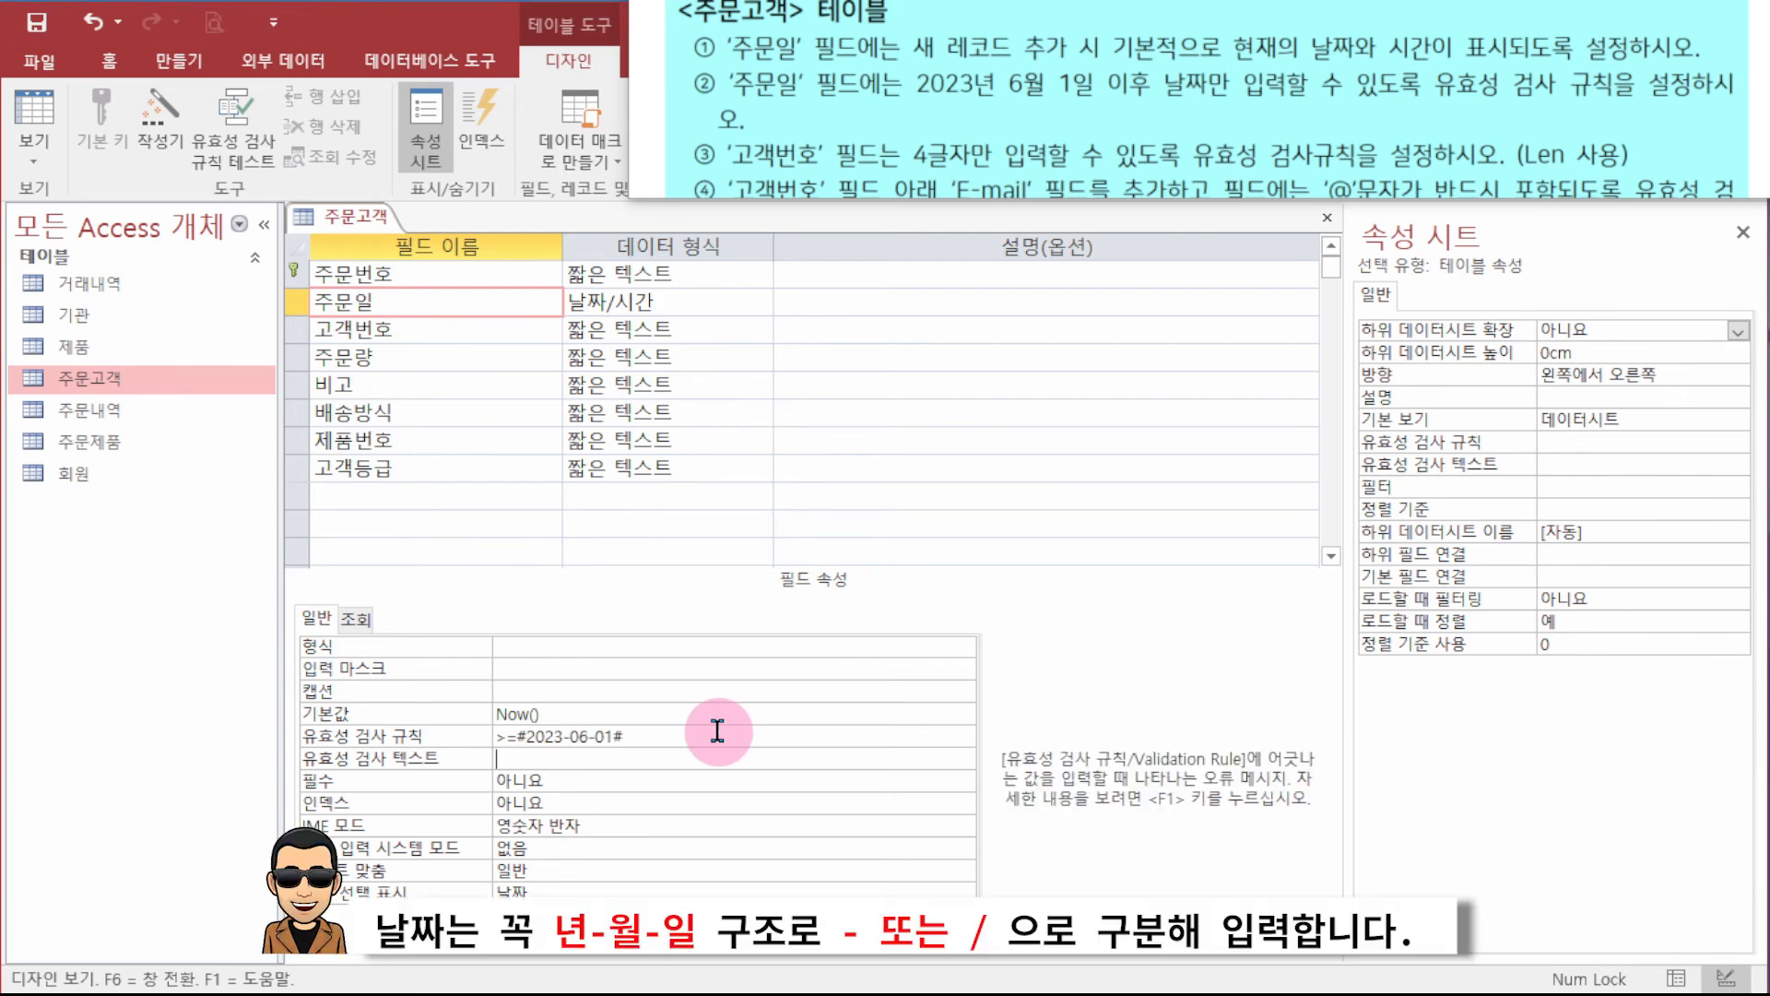
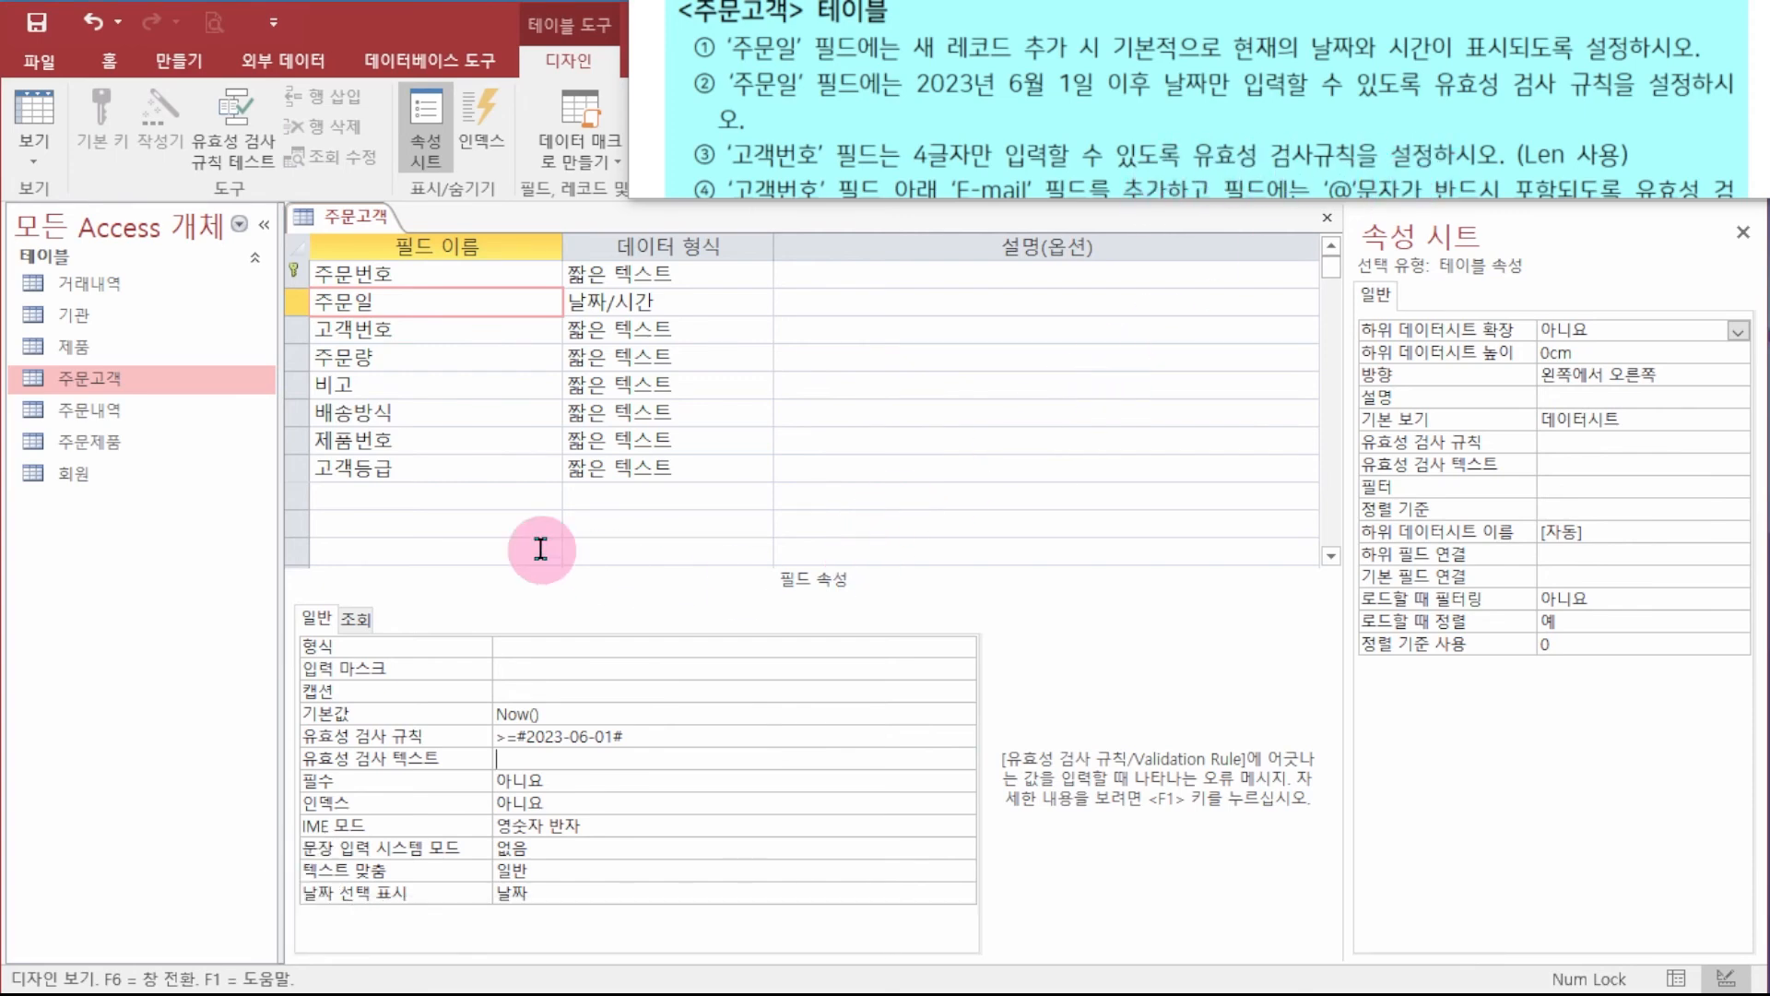
# - Give the 고객번호 field the validation rule Len([고객번호])=4
pyautogui.click(416, 329)
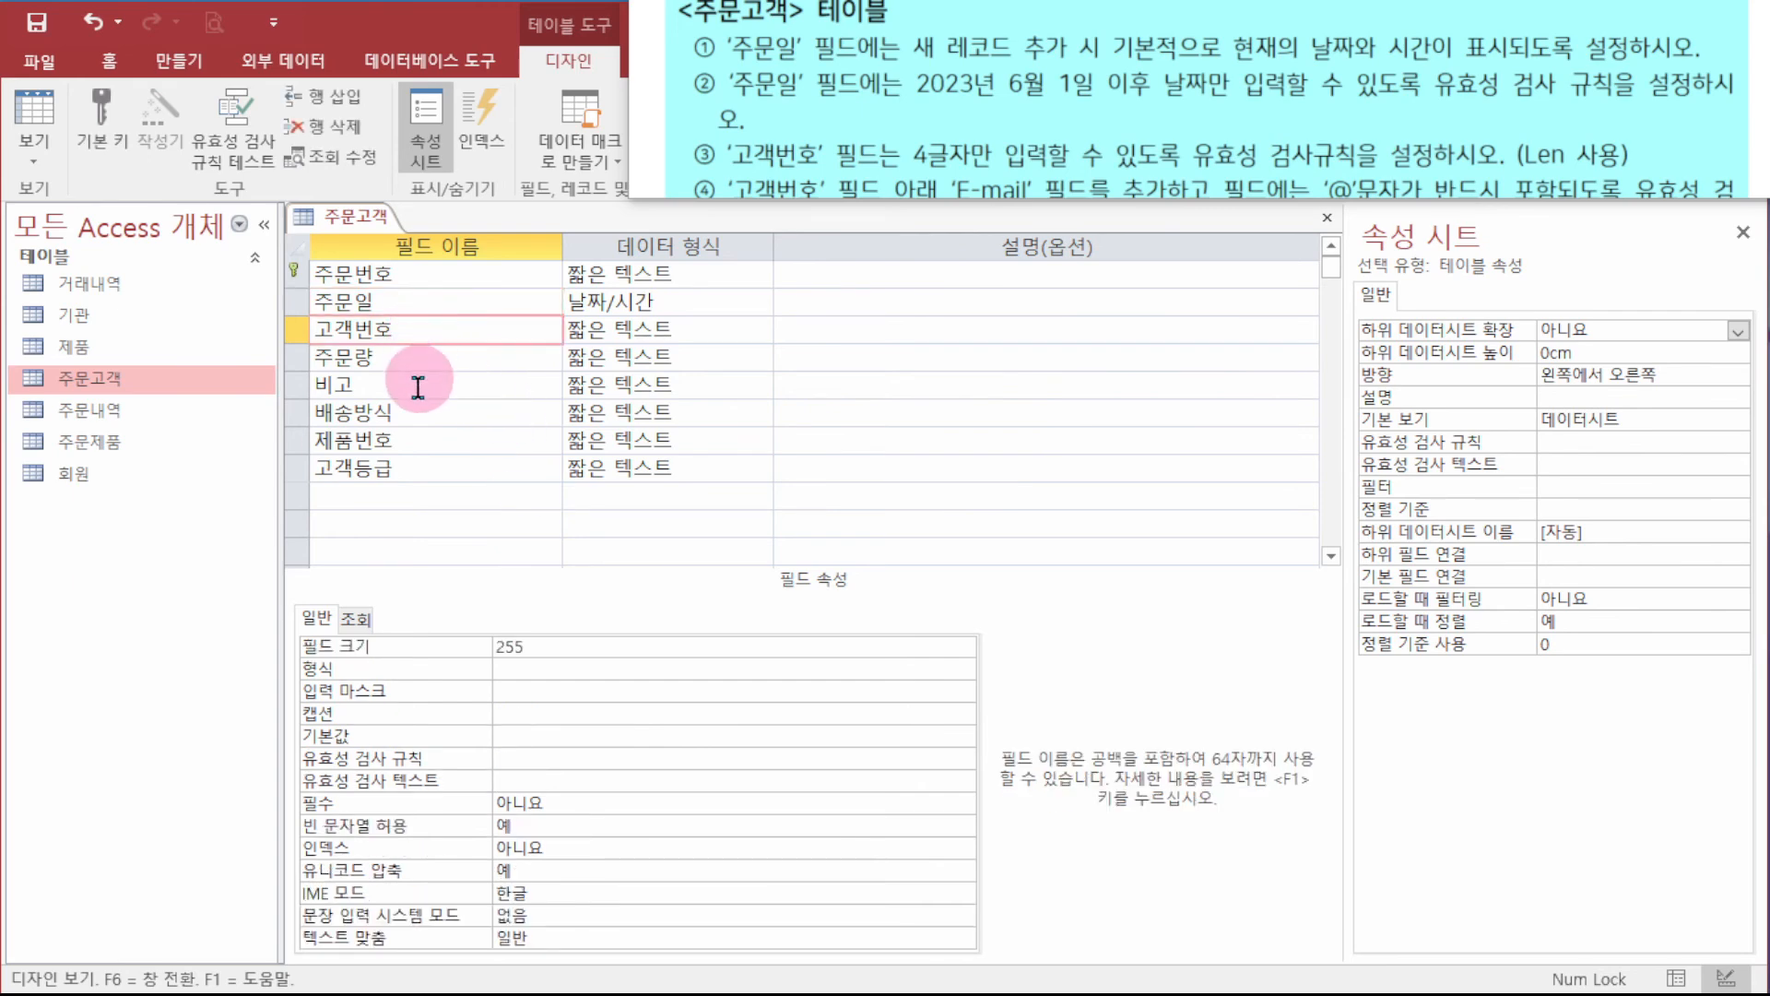
pyautogui.click(549, 759)
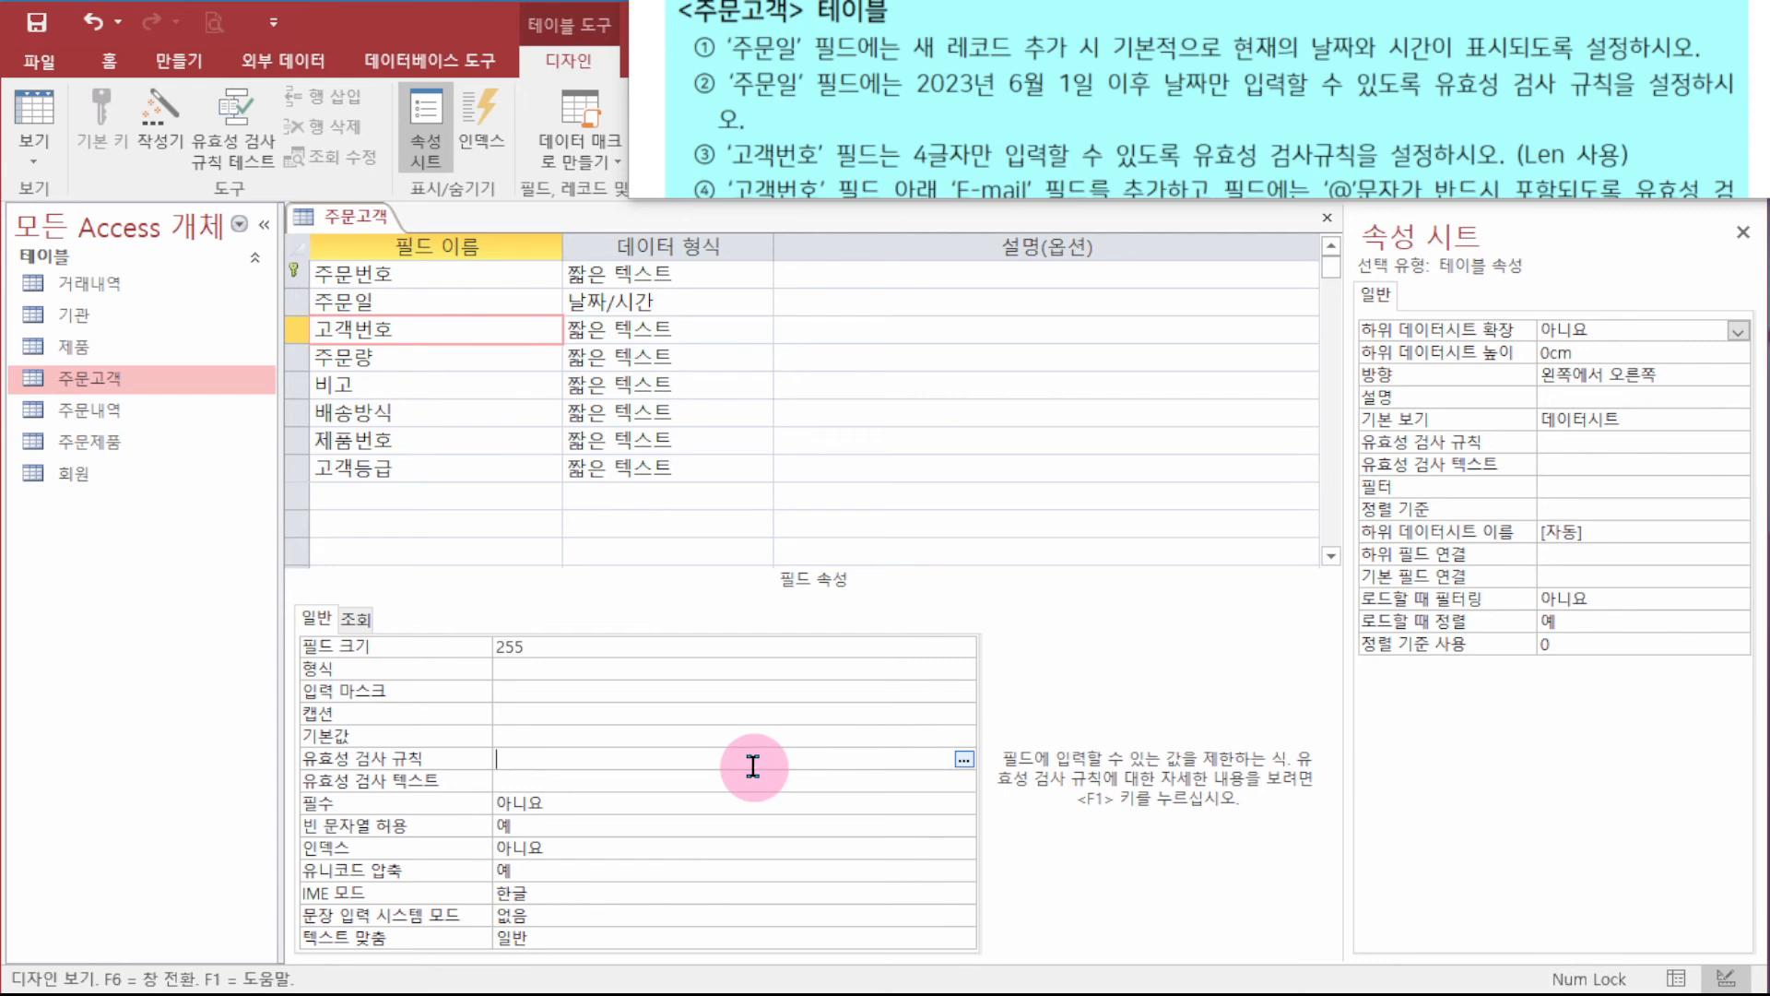
pyautogui.write('len')
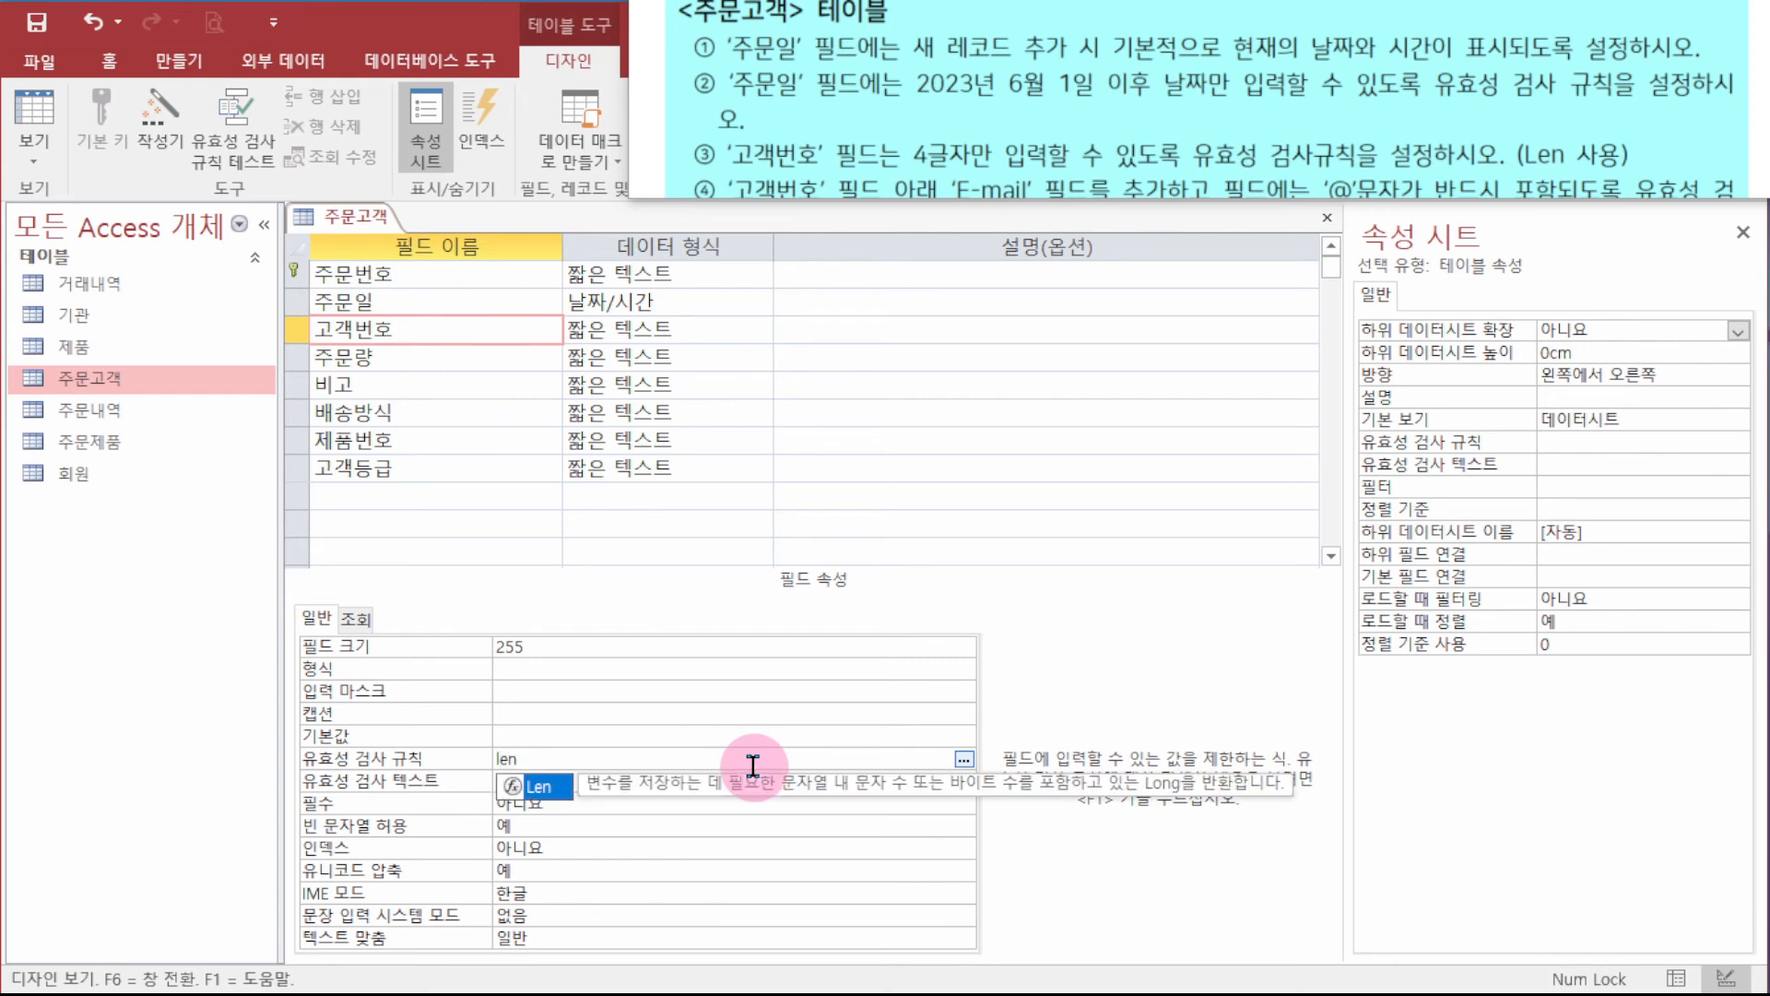
pyautogui.write('(')
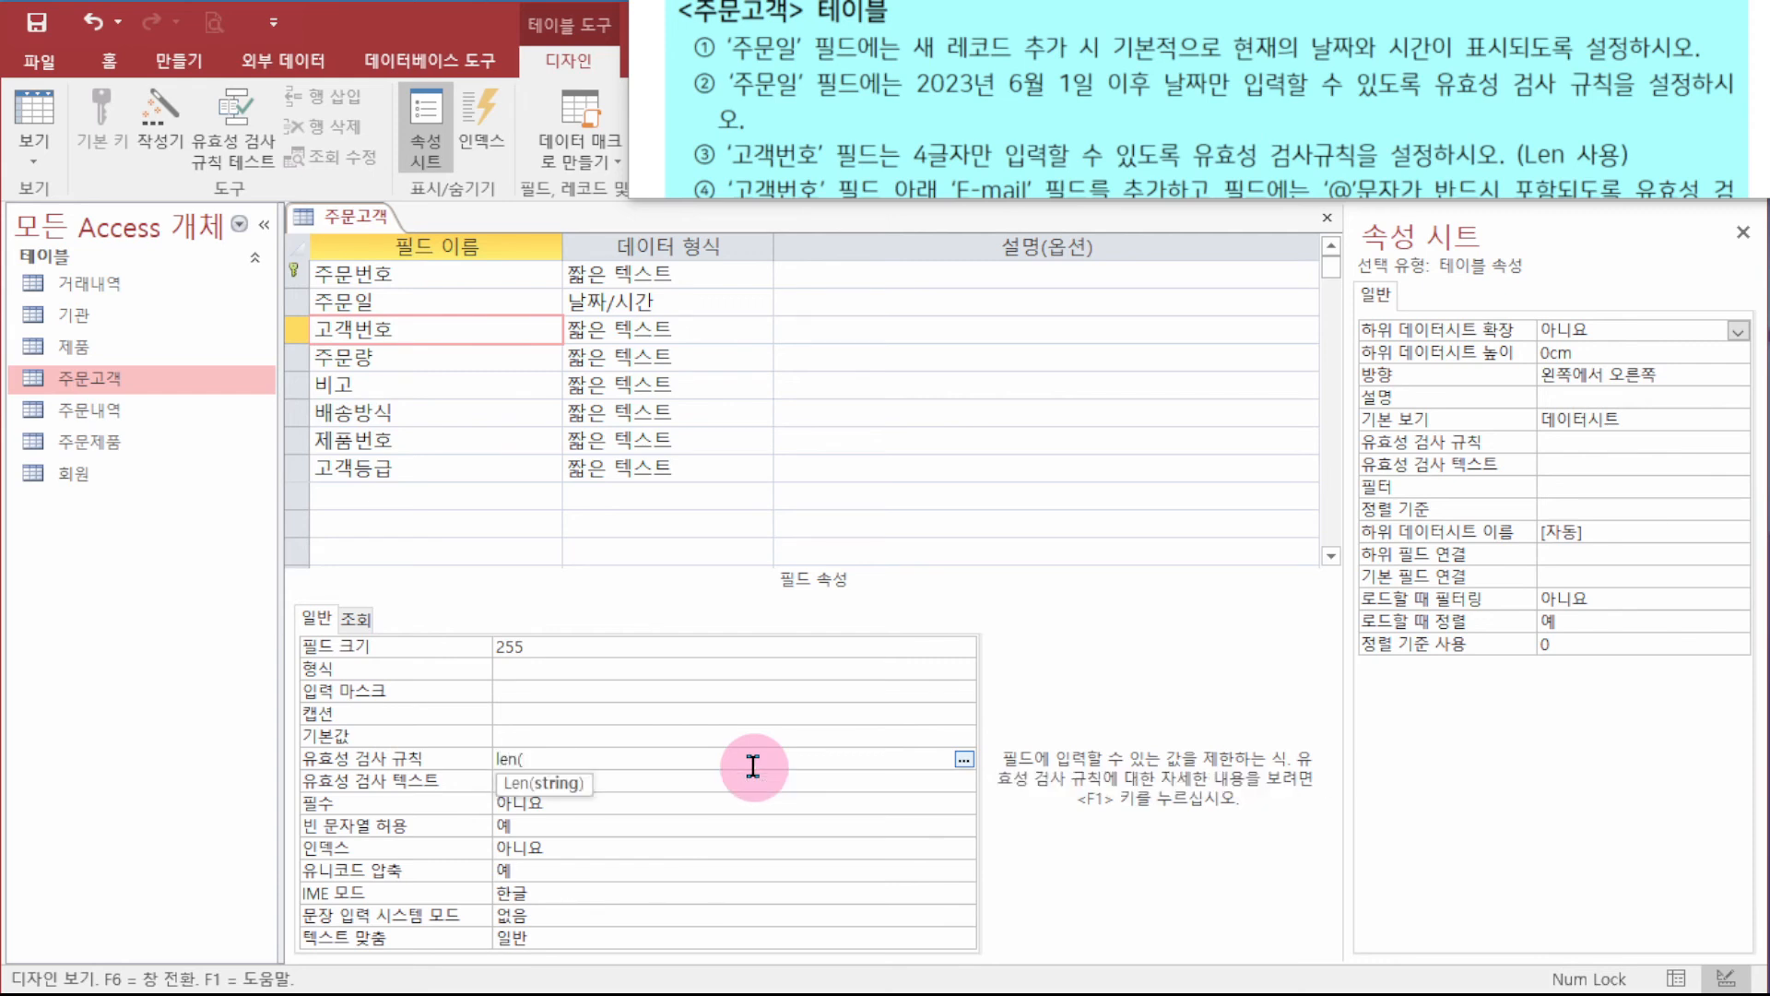
pyautogui.write('[고객번호])')
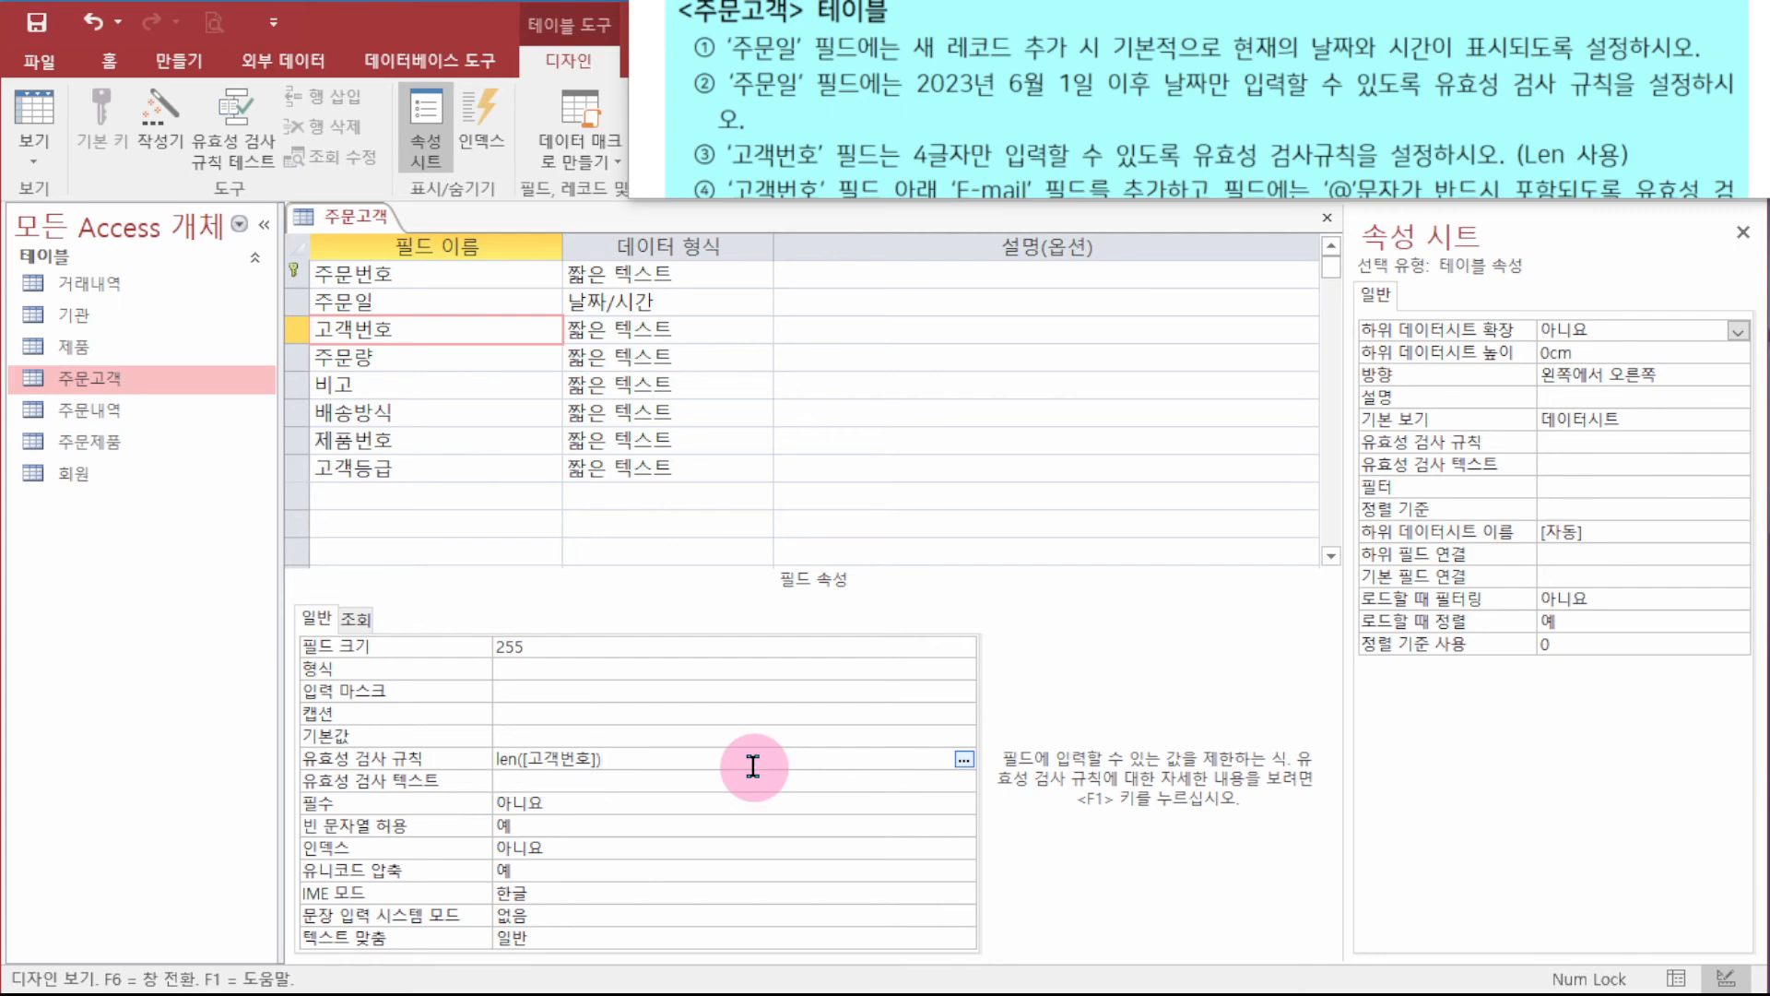
pyautogui.write('=4')
pyautogui.press('Return')
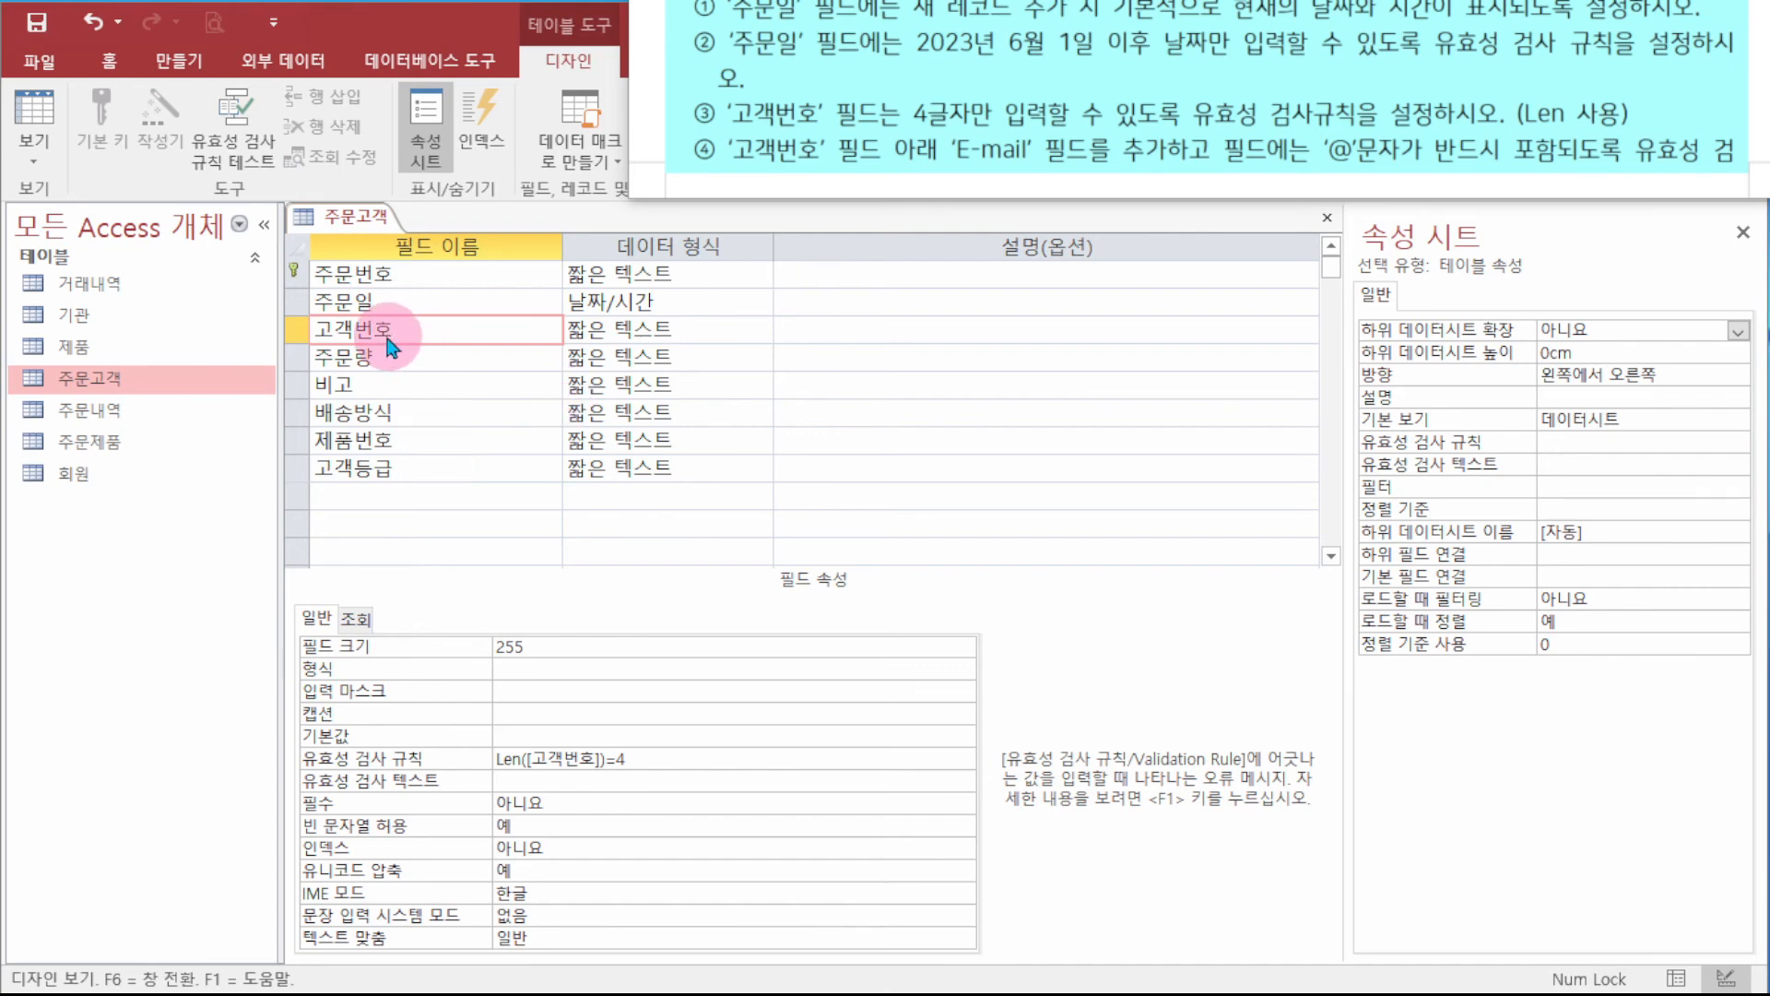
pyautogui.click(374, 328)
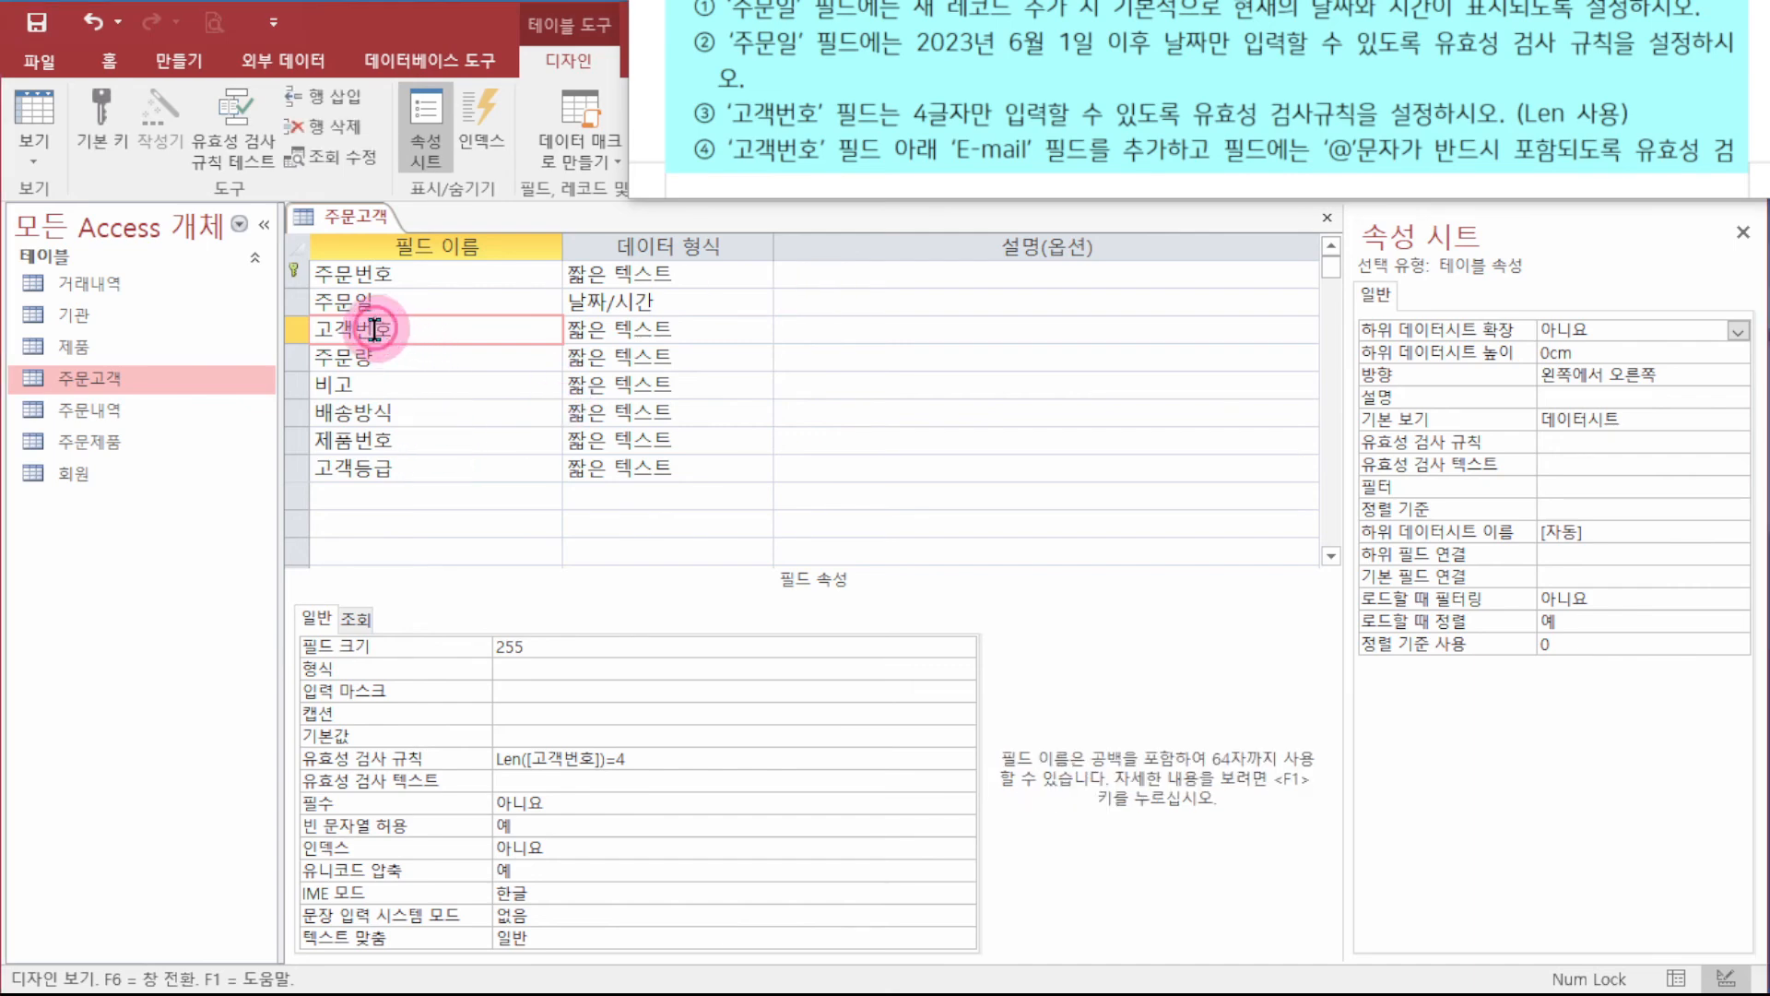
# - Insert a blank row above 고객번호, then undo the misplaced row
pyautogui.click(295, 328)
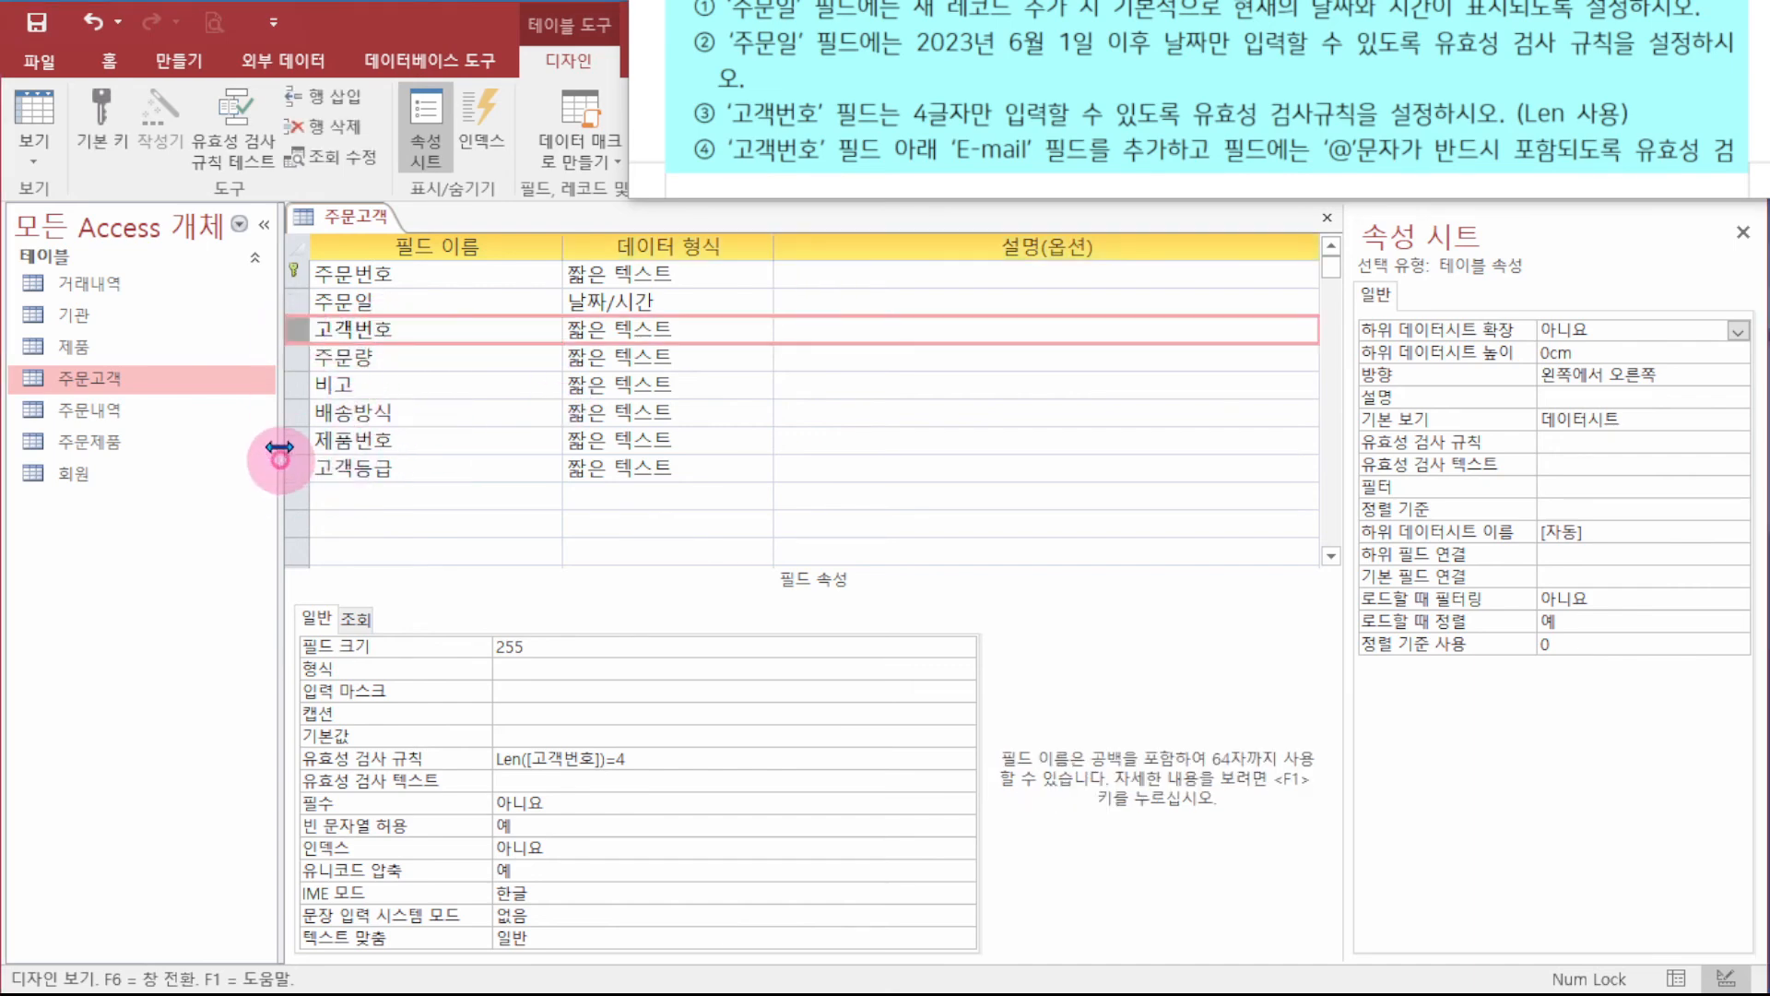
pyautogui.click(317, 96)
pyautogui.hotkey('ctrl', 'z')
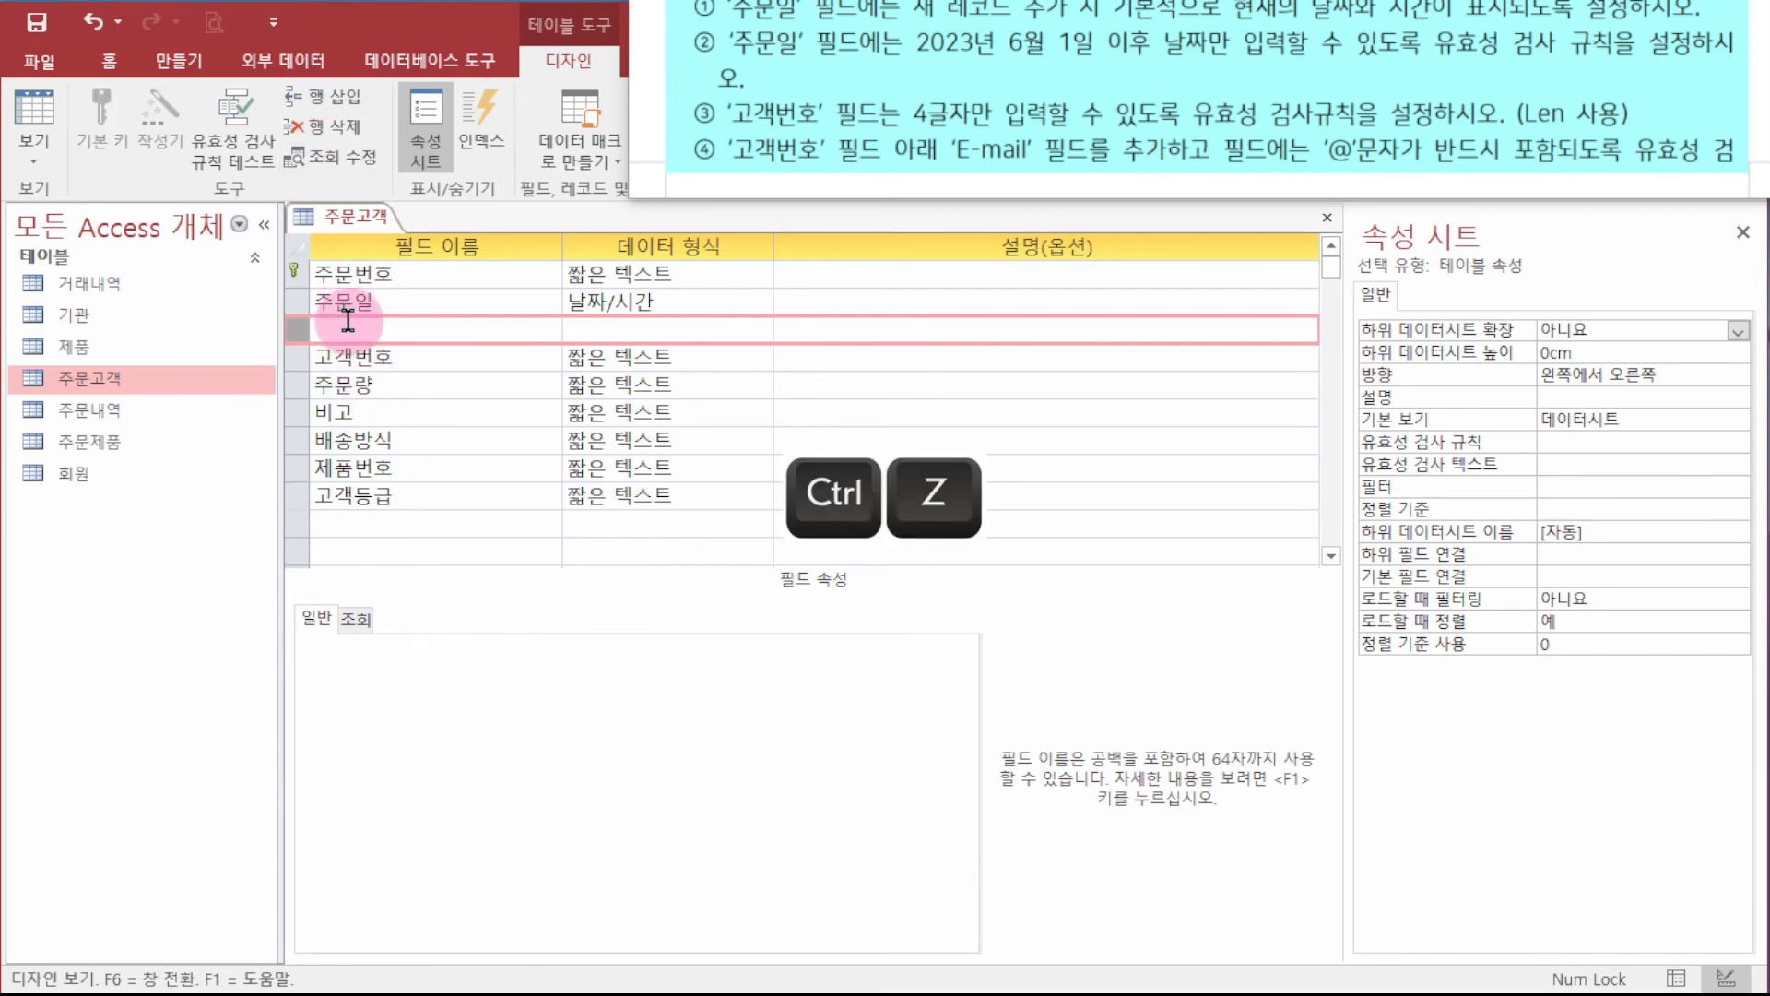
pyautogui.click(371, 322)
pyautogui.hotkey('ctrl', 'z')
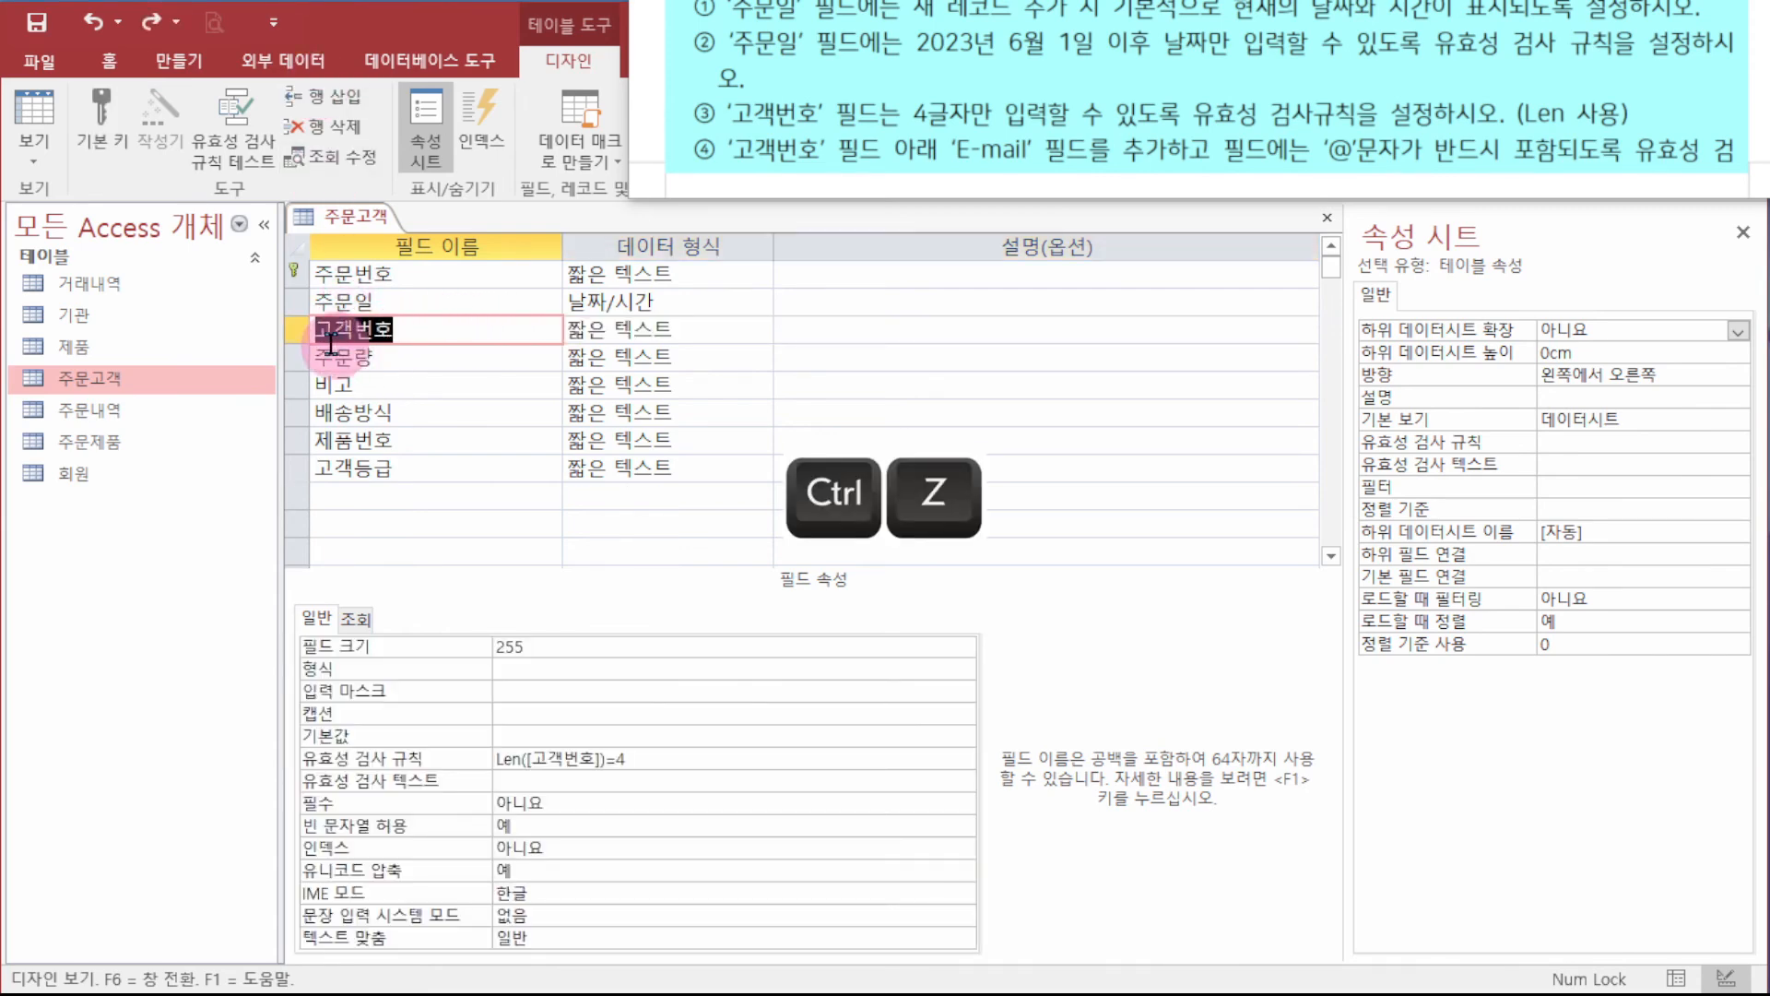
# - Insert a new row above 주문량 and name the field E-mail
pyautogui.click(296, 354)
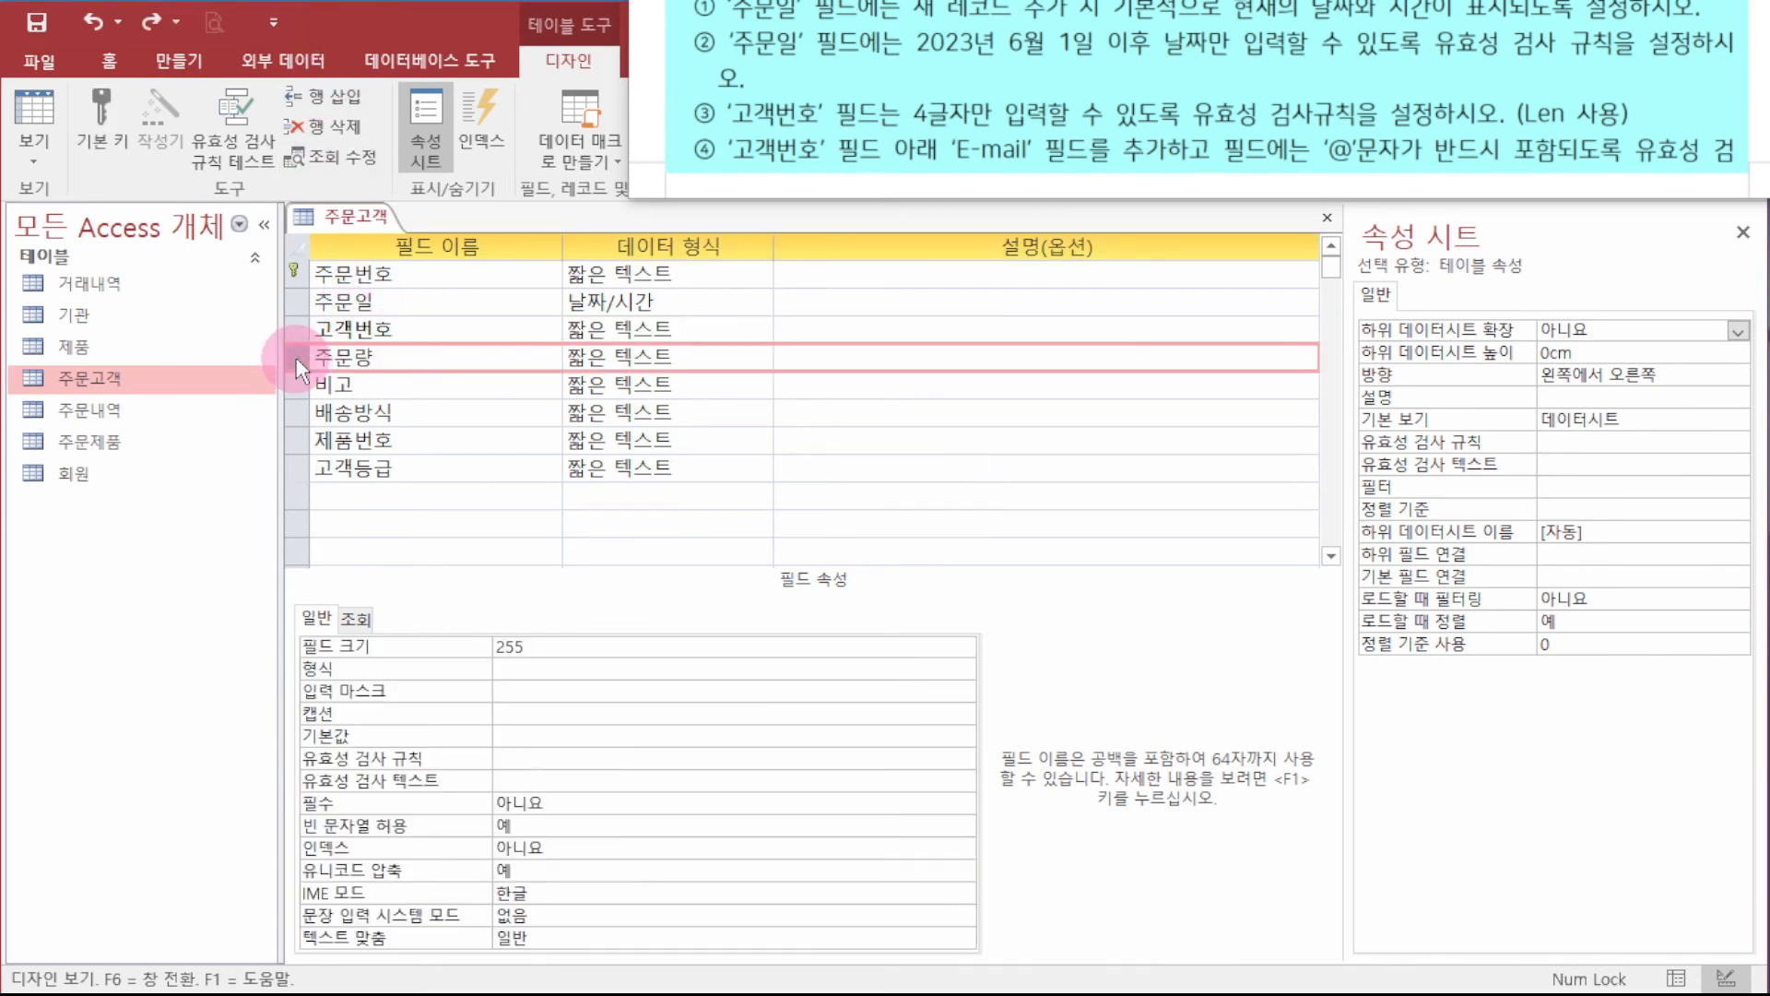
pyautogui.click(321, 98)
pyautogui.click(362, 354)
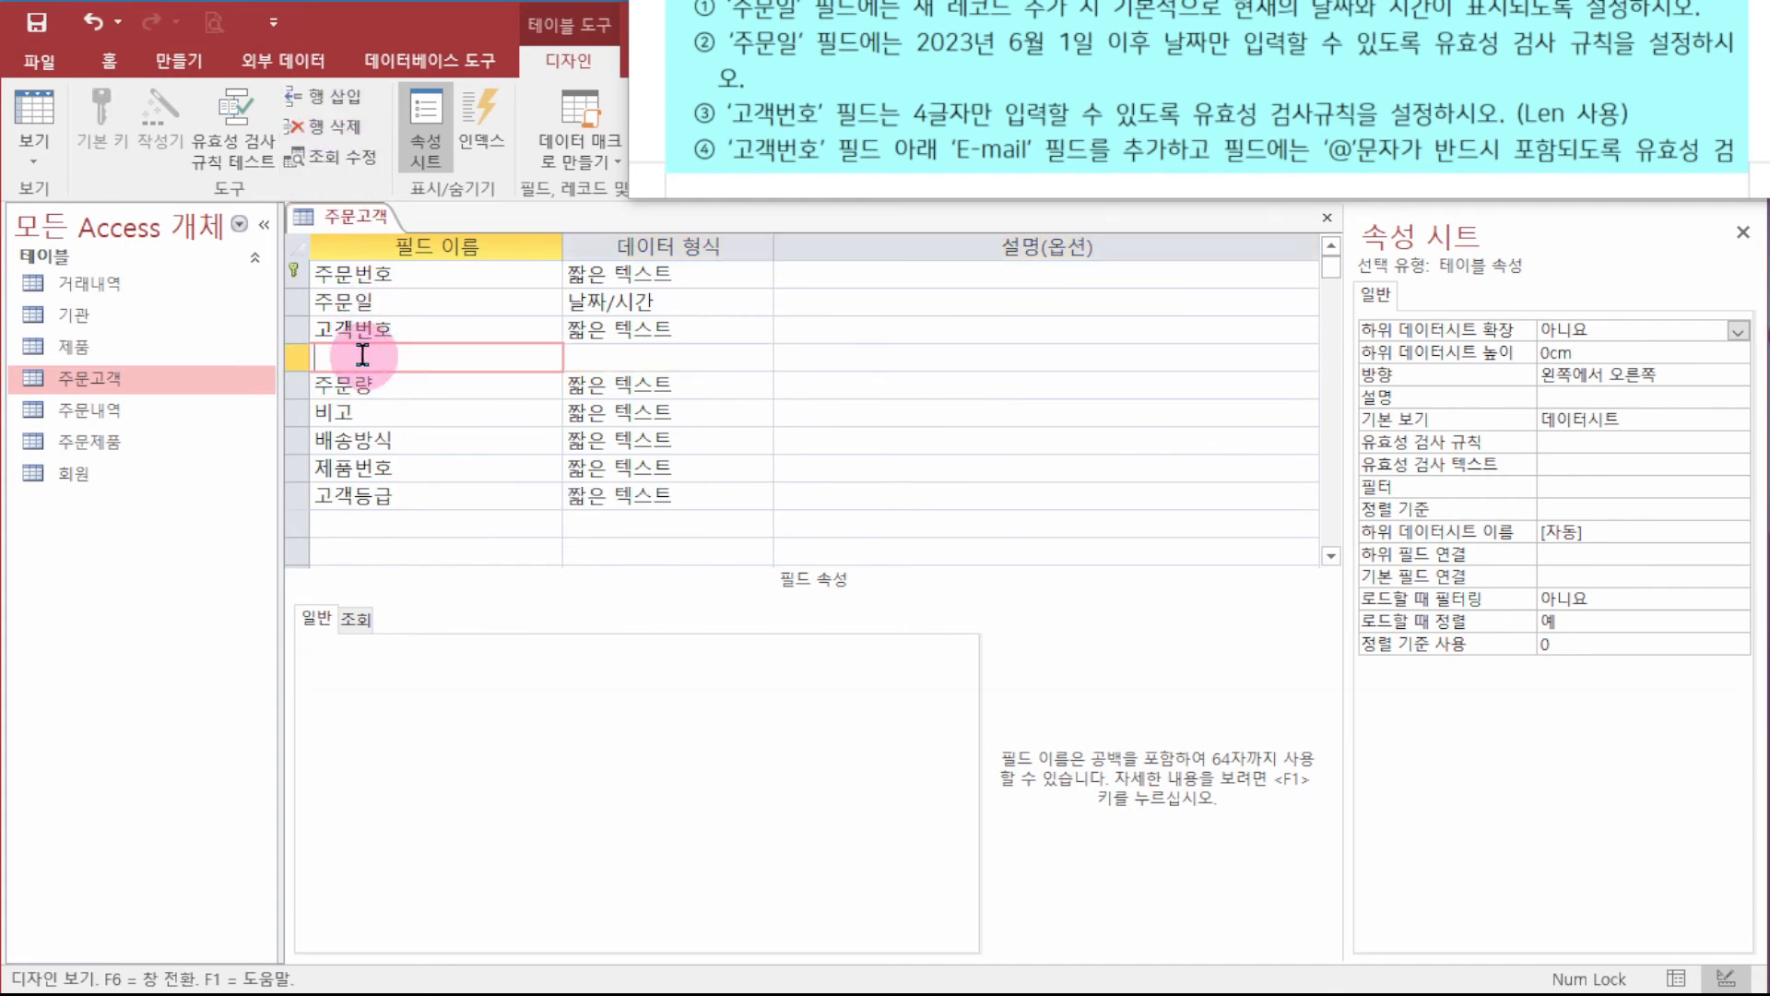
pyautogui.write('ㄸ')
pyautogui.press('BackSpace')
pyautogui.write('E-mail')
pyautogui.press('Tab')
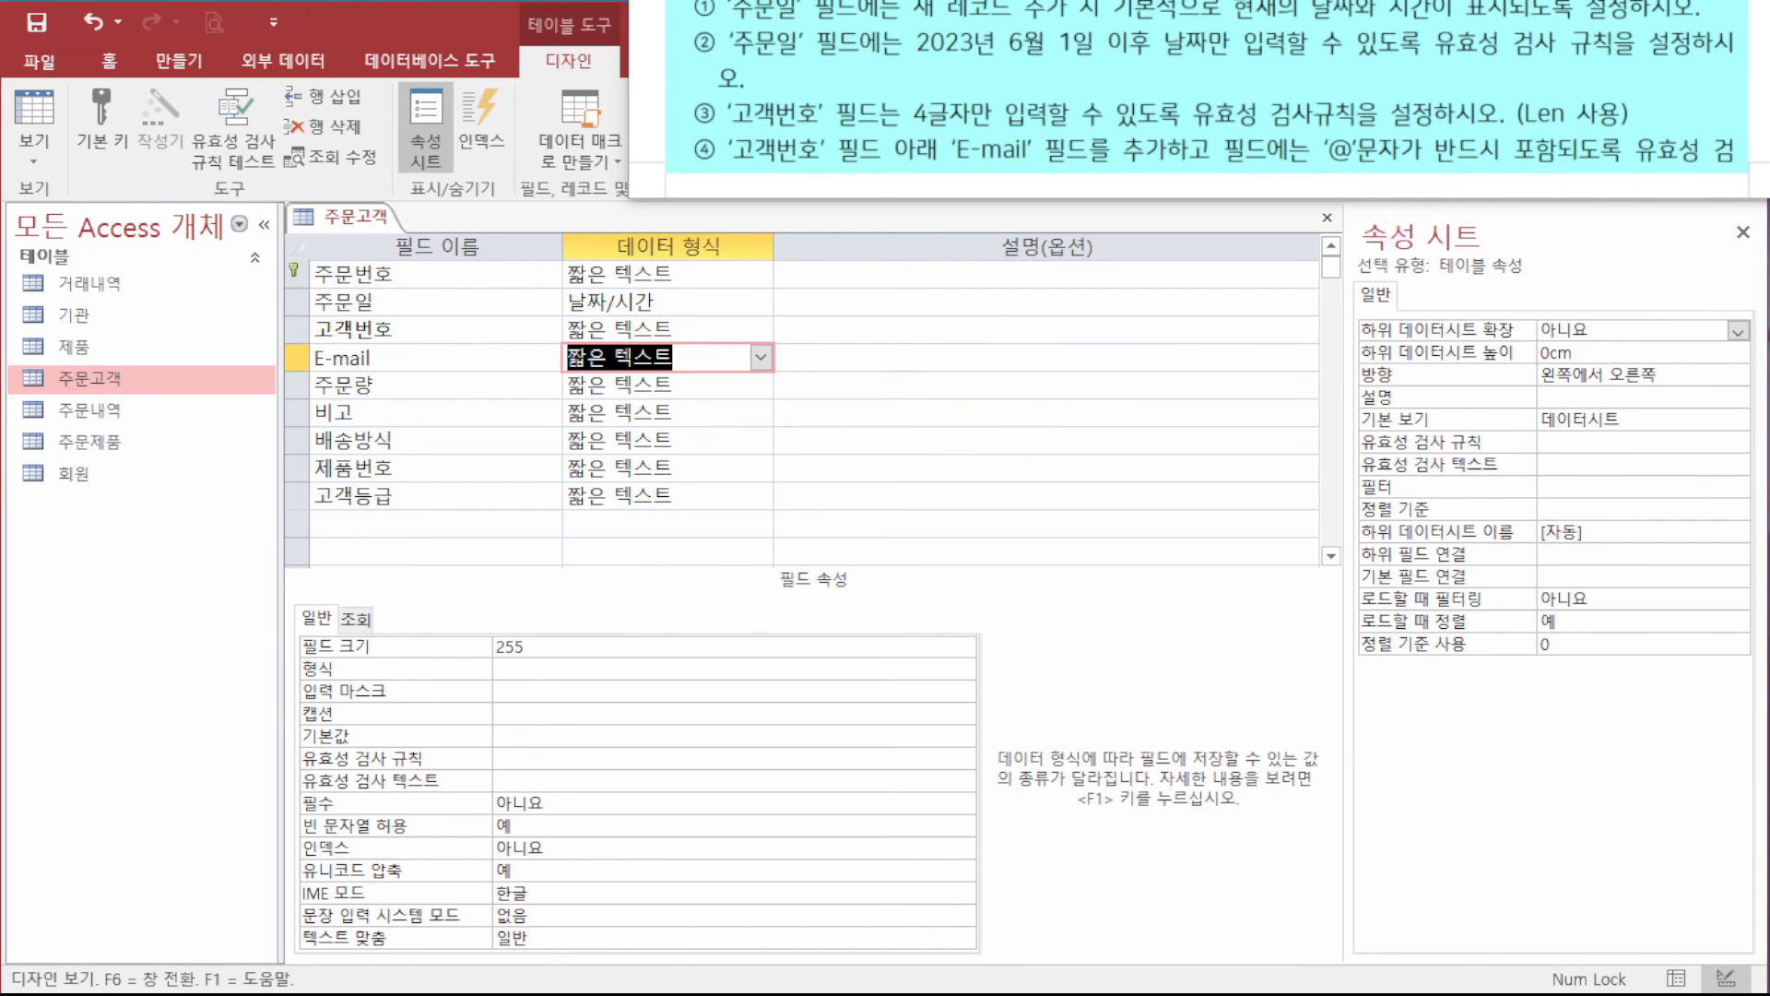
pyautogui.scroll(-3, 1199, 99)
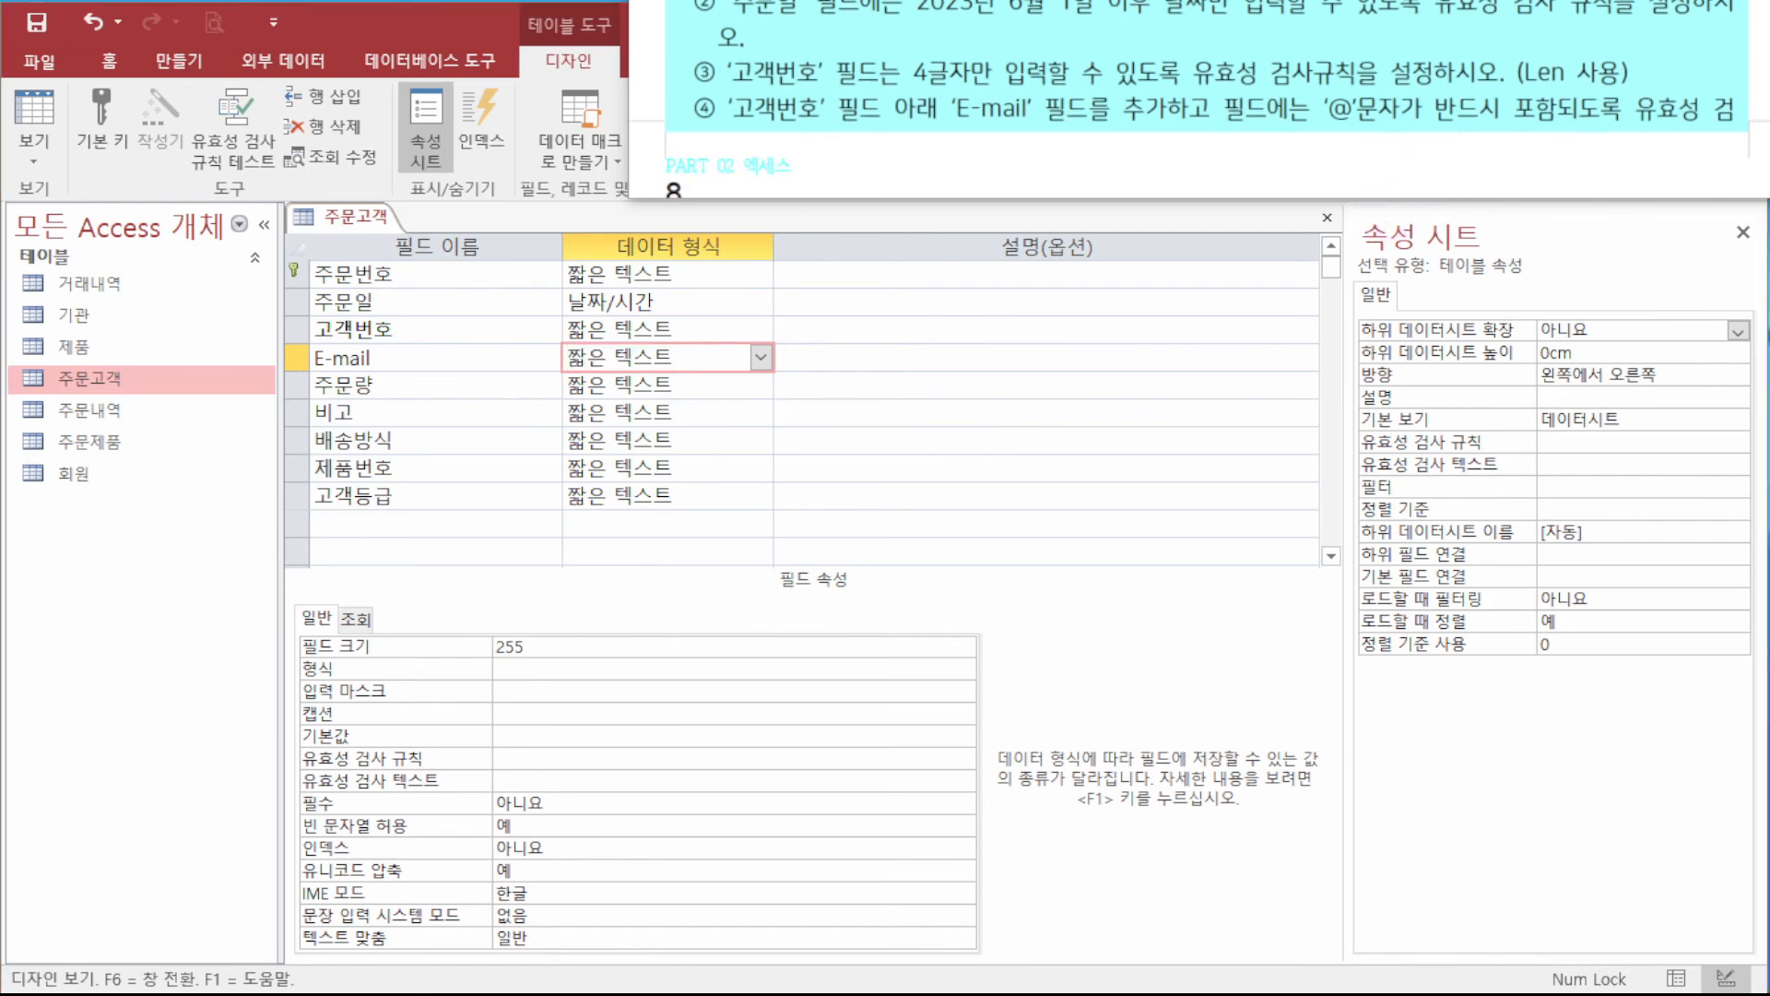
pyautogui.scroll(-2, 1198, 100)
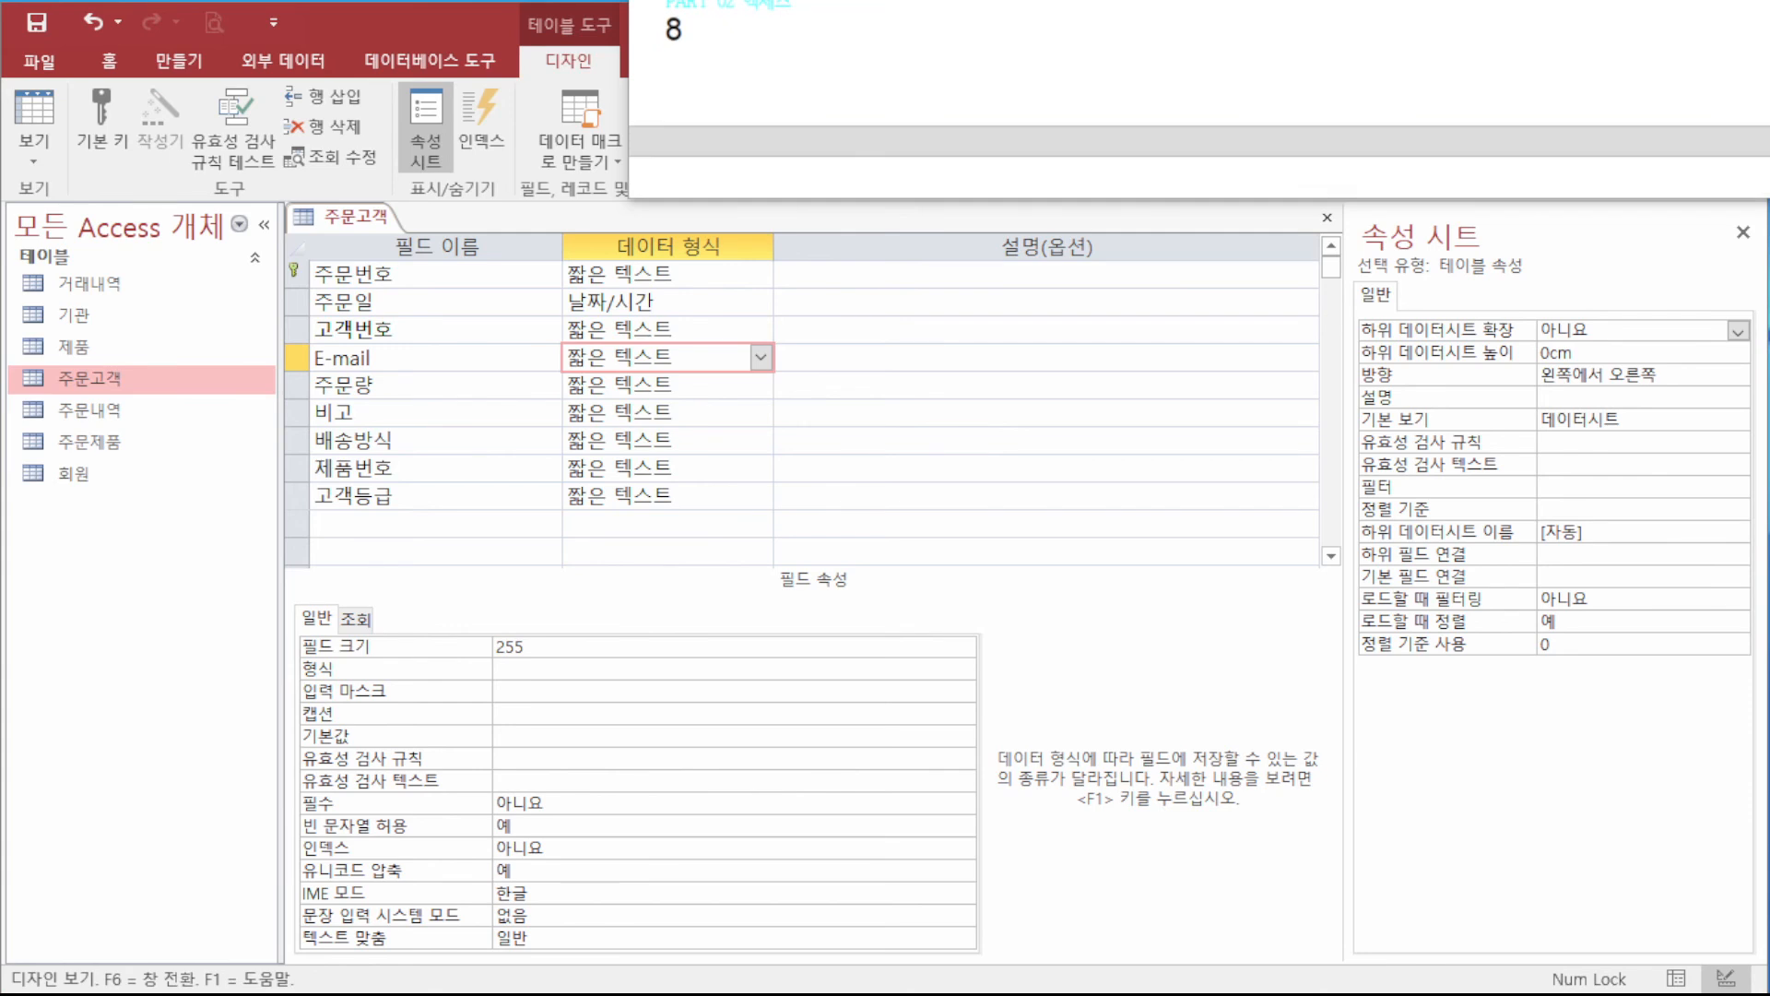
pyautogui.scroll(3, 1198, 99)
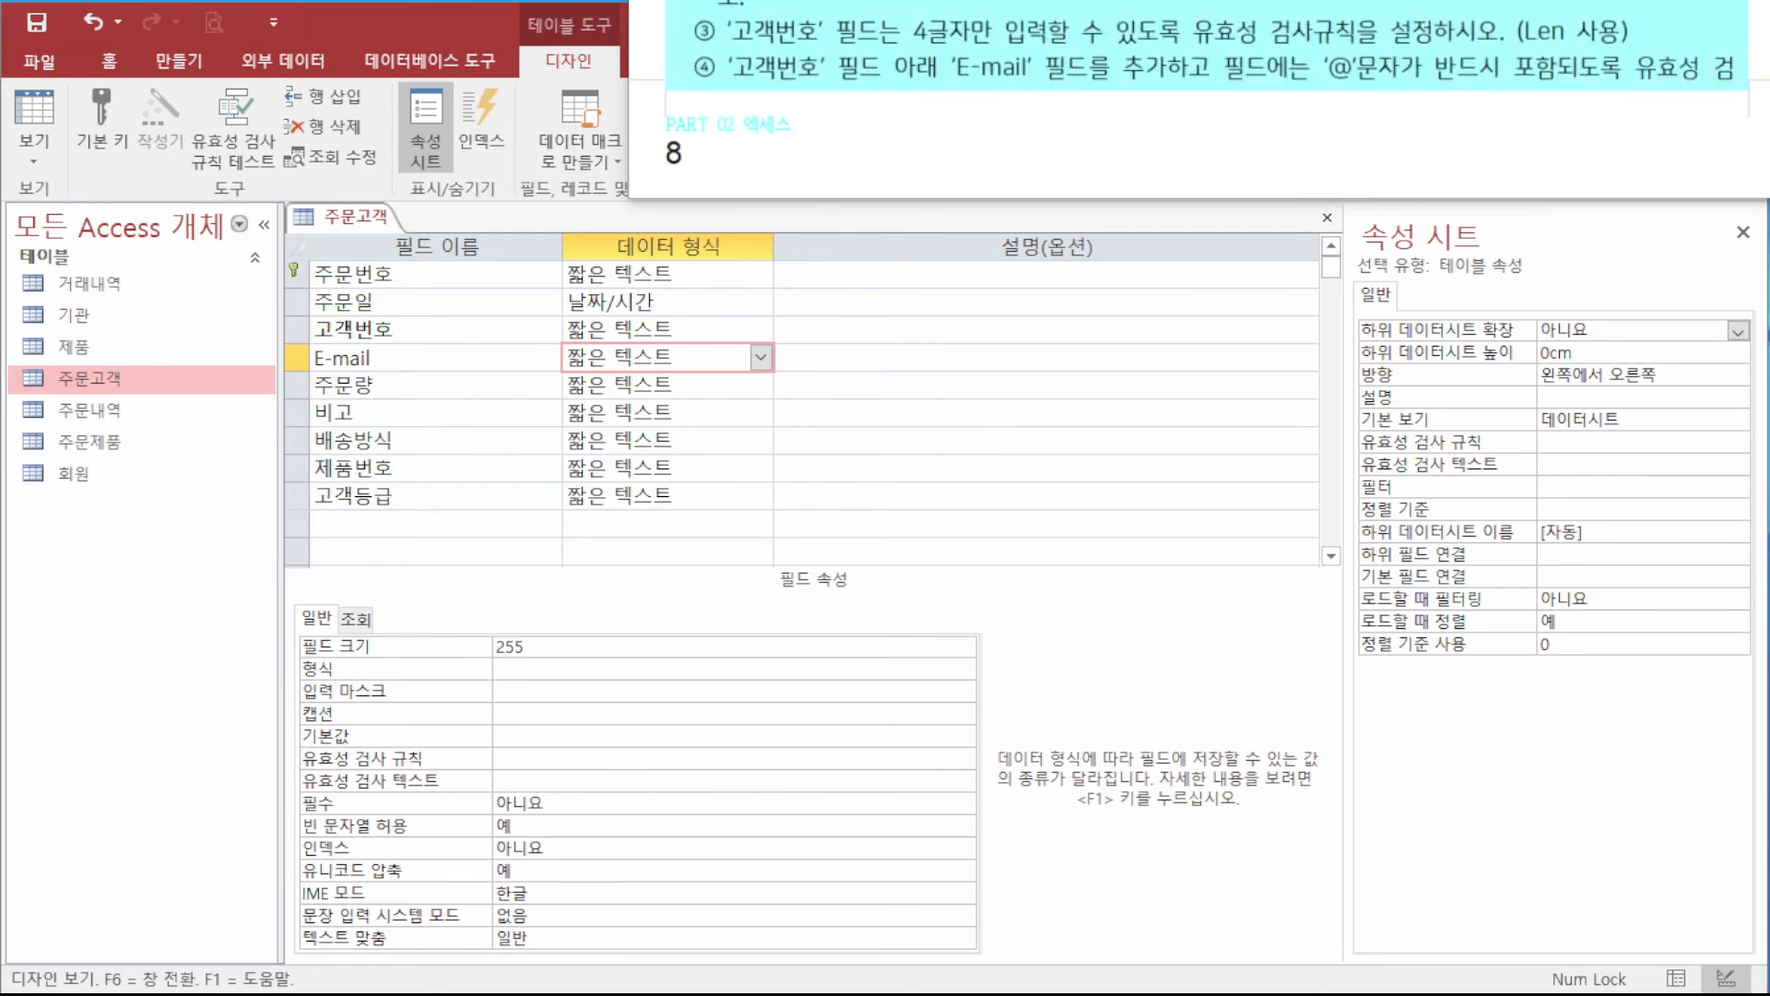
# - Enter the validation rule Like "*@*" for the E-mail field
pyautogui.click(556, 761)
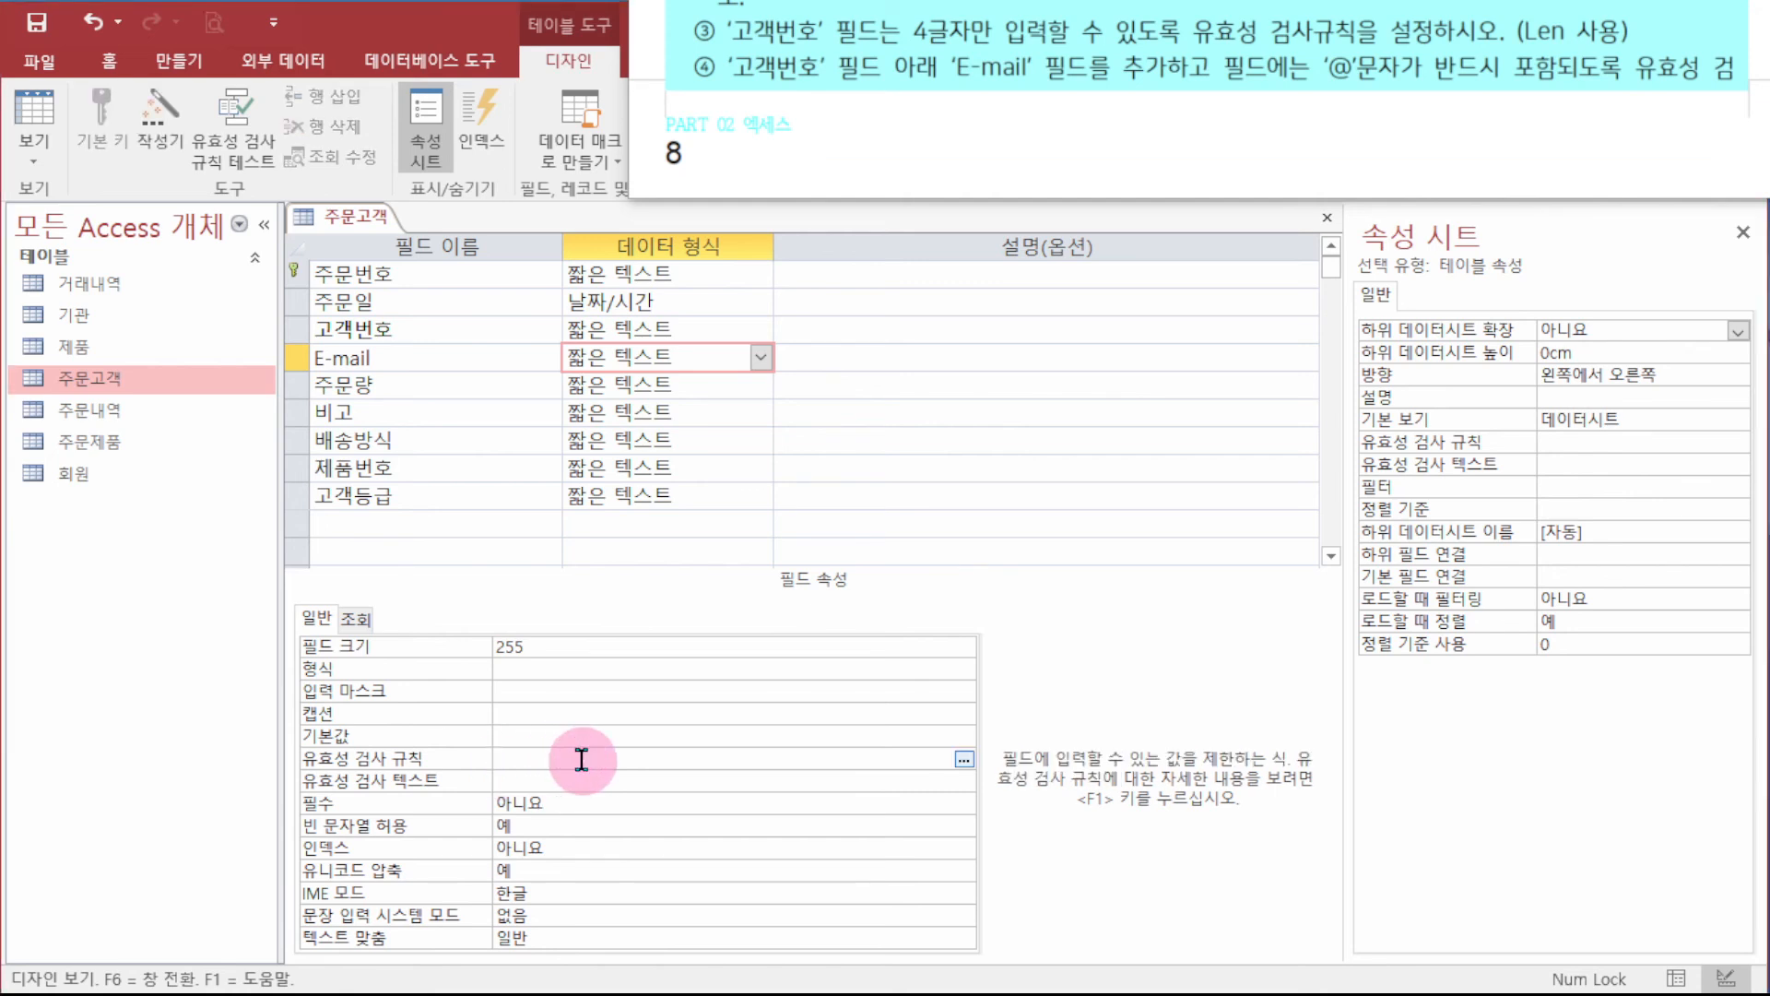
pyautogui.write('@*')
pyautogui.press('End')
pyautogui.write('*')
pyautogui.press('Left')
pyautogui.press('Left')
pyautogui.press('Left')
pyautogui.write('ㅣㅑㅏㄷ')
pyautogui.press('BackSpace')
pyautogui.press('BackSpace')
pyautogui.press('BackSpace')
pyautogui.press('BackSpace')
pyautogui.write('kije')
pyautogui.press('BackSpace')
pyautogui.press('BackSpace')
pyautogui.press('BackSpace')
pyautogui.press('BackSpace')
pyautogui.press('BackSpace')
pyautogui.write('like ')
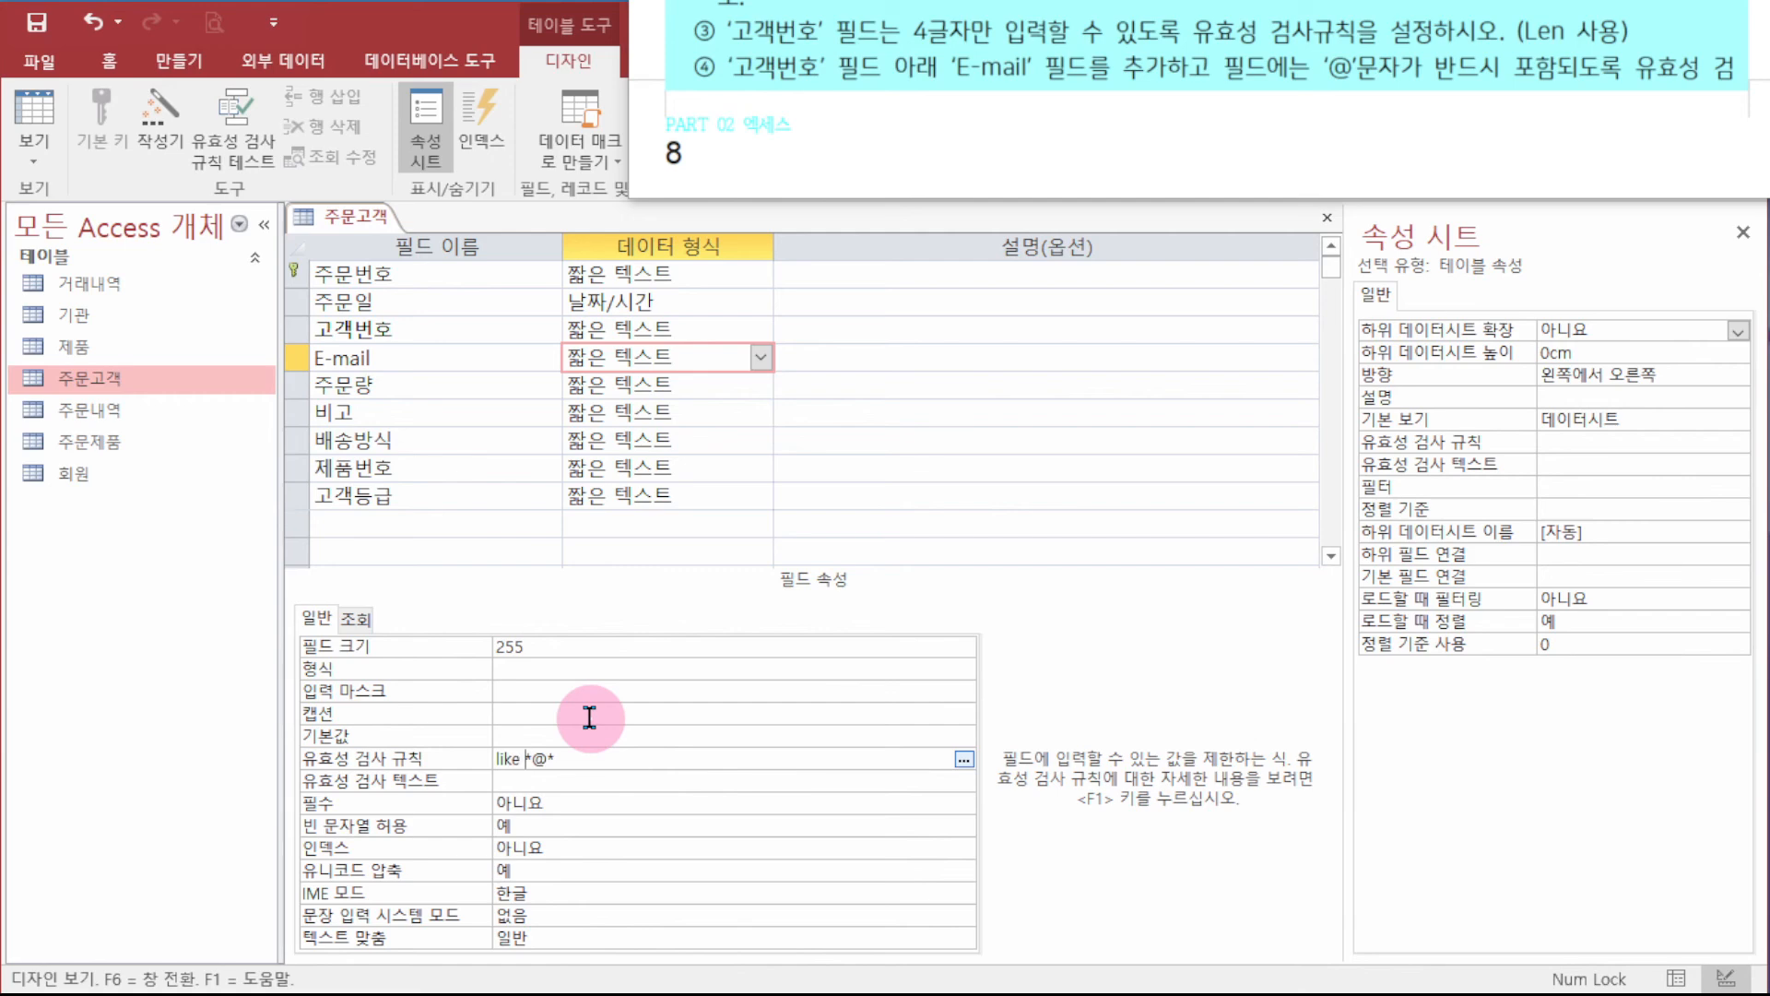
pyautogui.write('"')
pyautogui.press('End')
pyautogui.write('"')
pyautogui.press('Return')
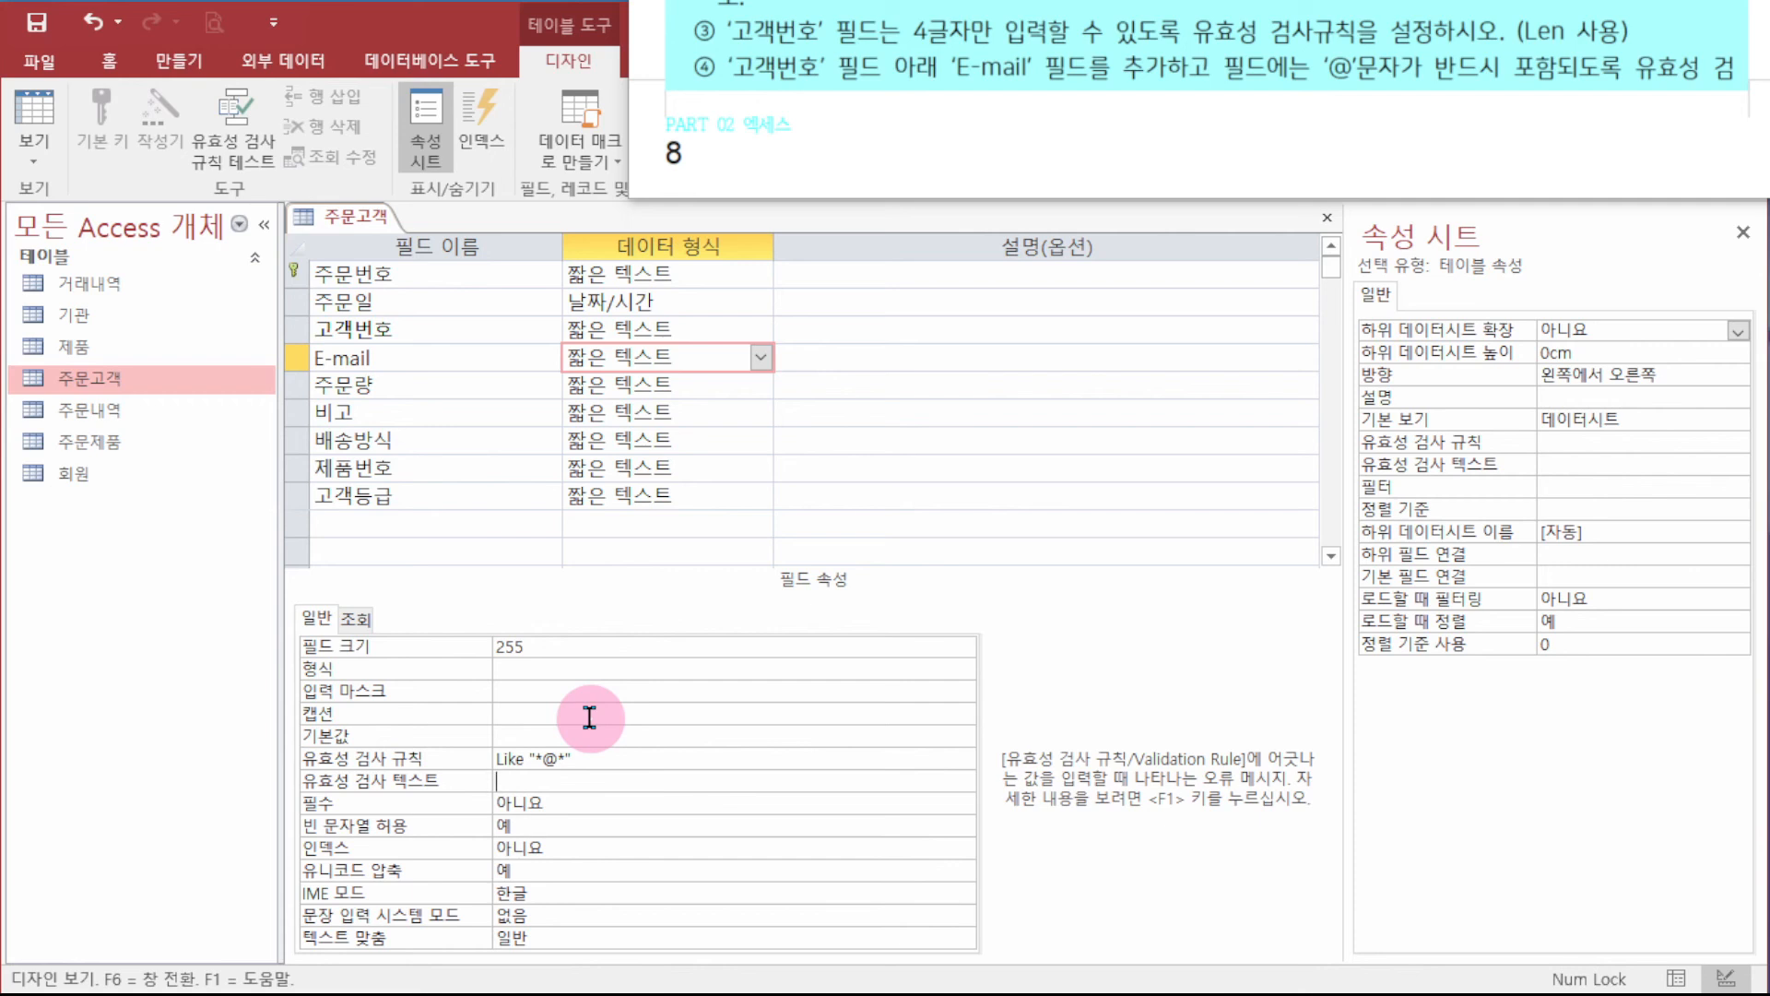
# - Select the Like "*@*" rule text and bring the Notepad window onto the screen
pyautogui.moveTo(579, 758); pyautogui.dragTo(498, 758)
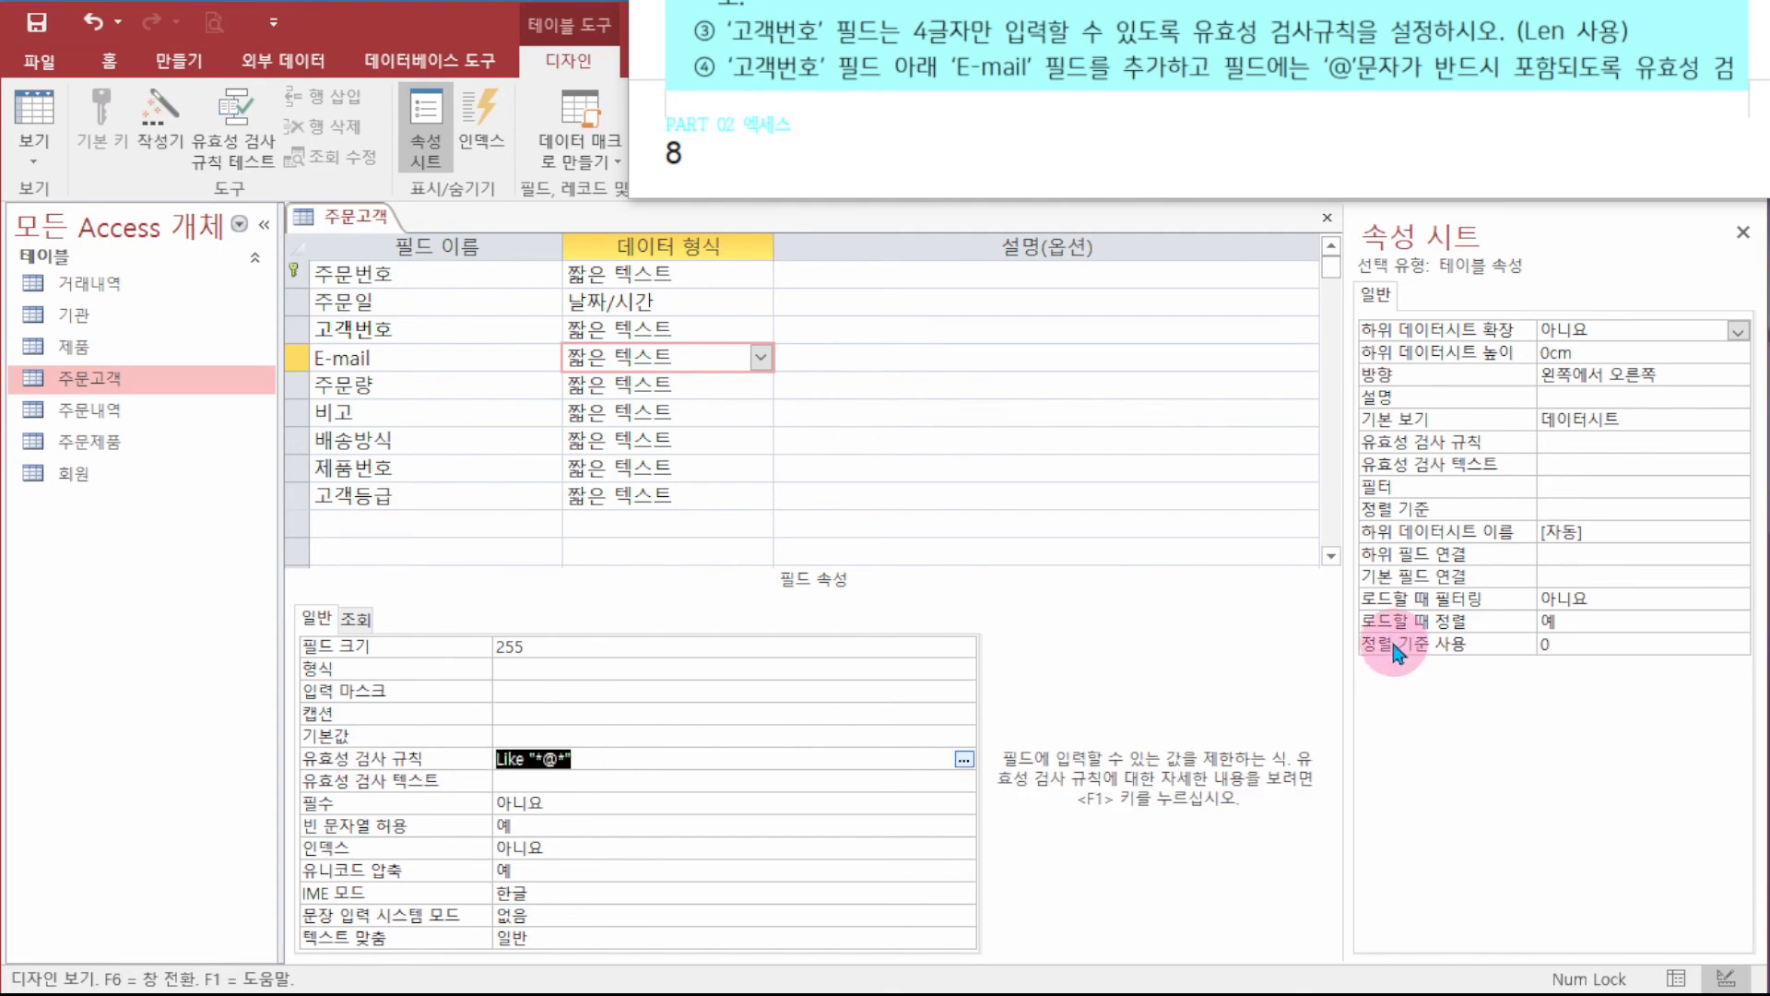
pyautogui.click(593, 756)
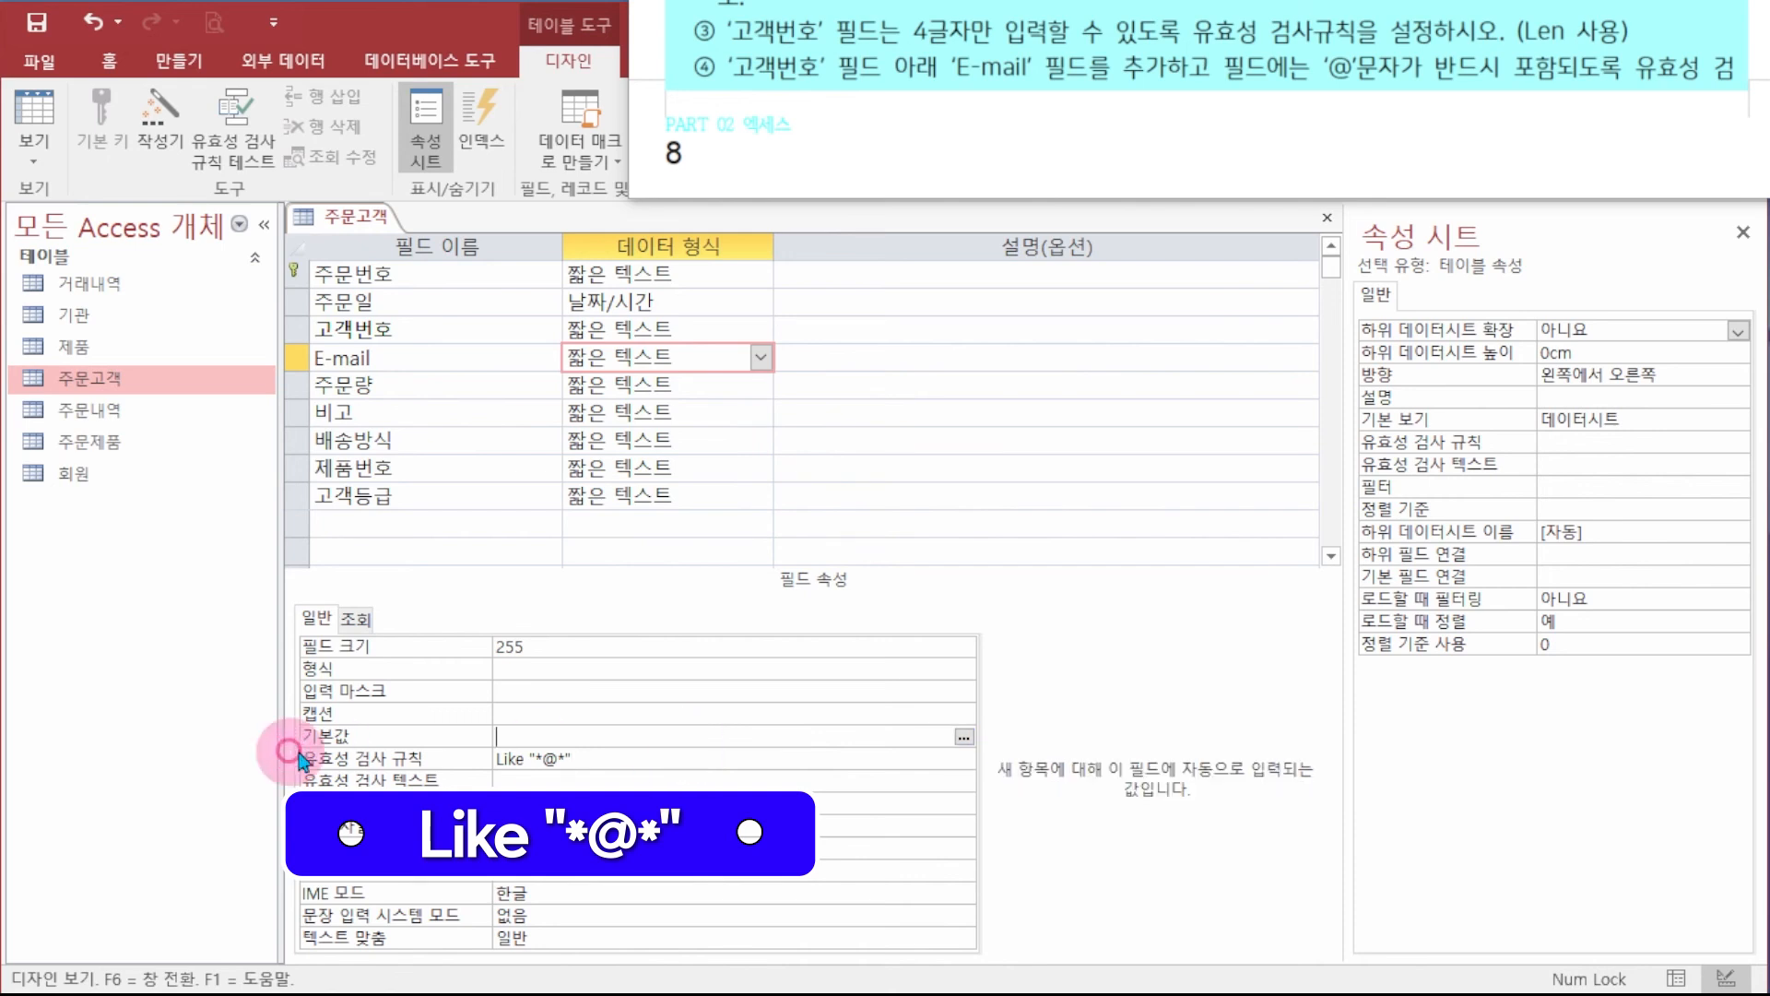
pyautogui.moveTo(633, 758); pyautogui.dragTo(503, 758)
pyautogui.hotkey('ctrl', 'c')
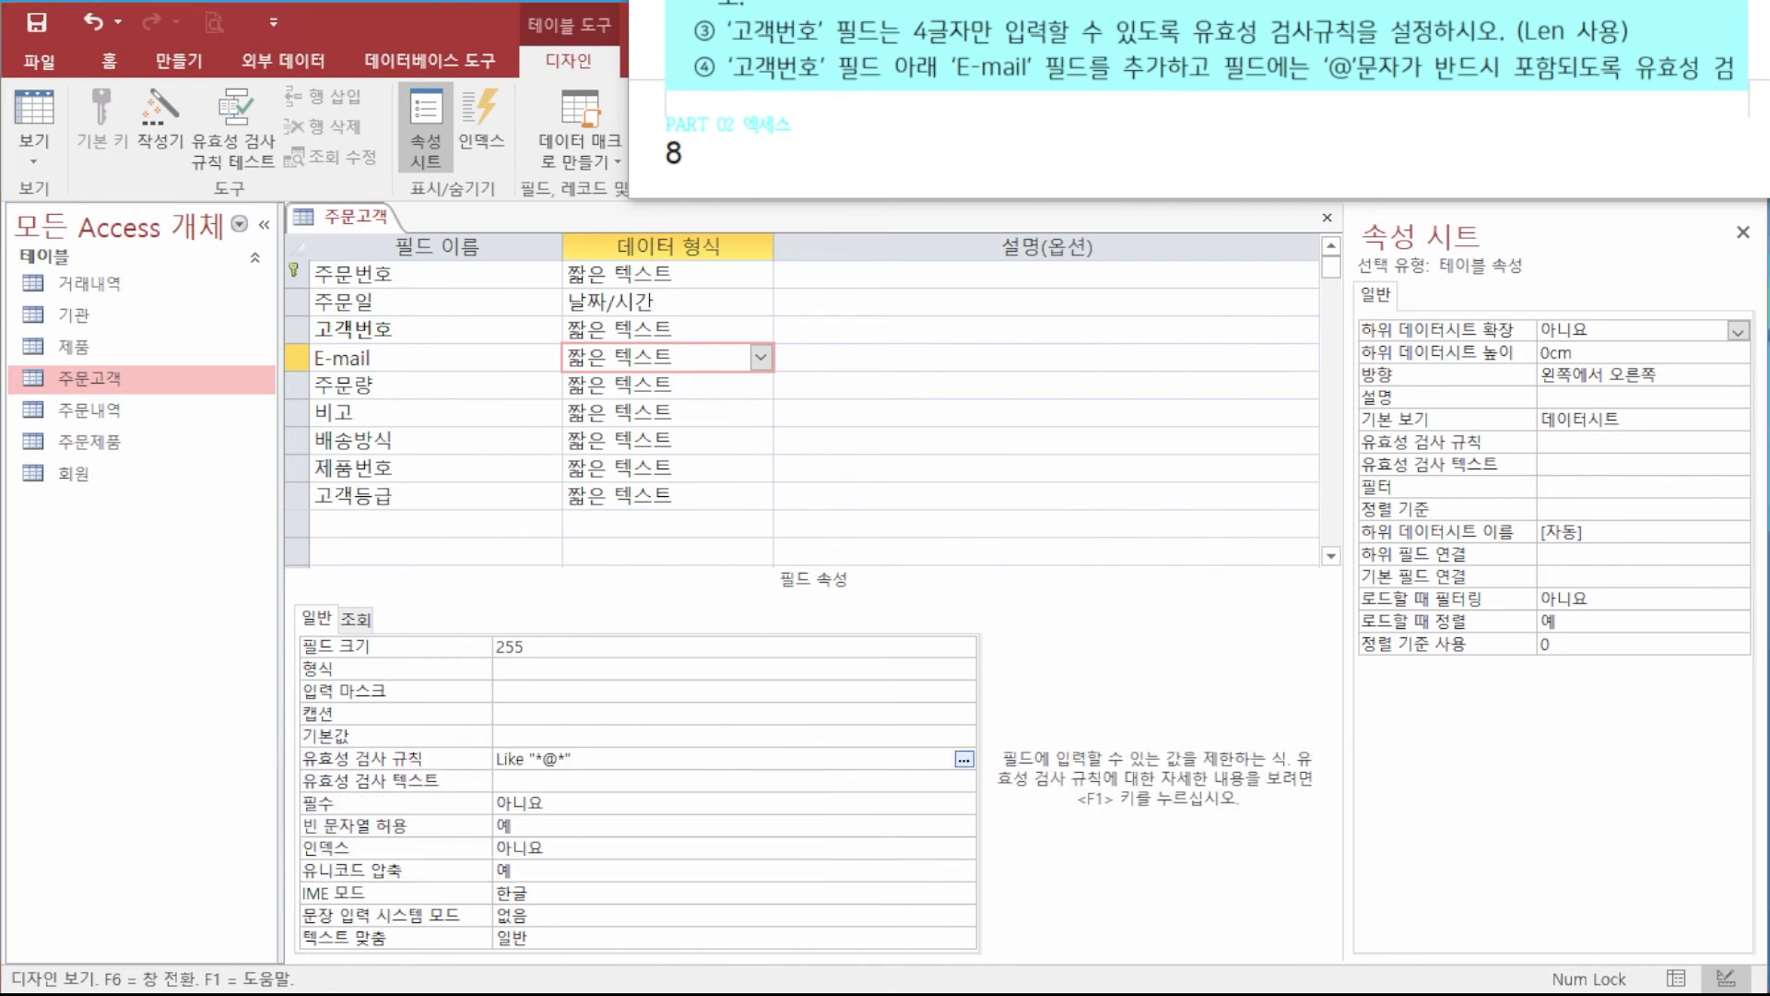
pyautogui.moveTo(1768, 426); pyautogui.dragTo(934, 464)
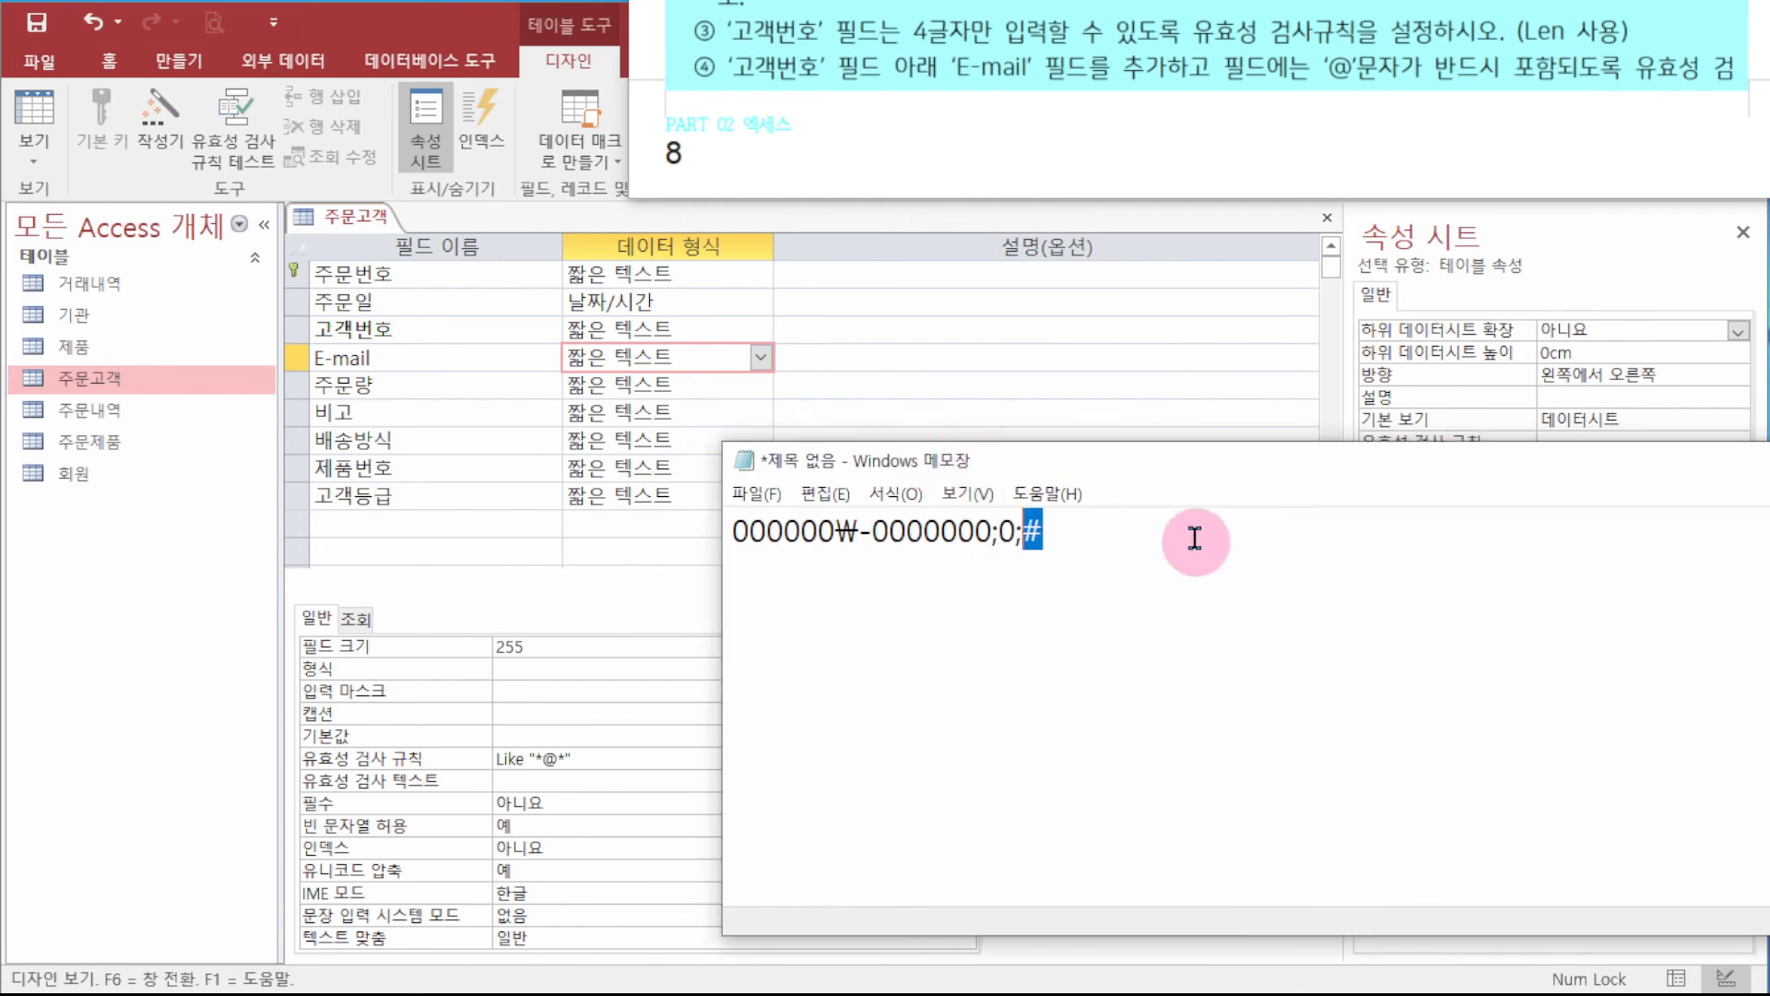
pyautogui.hotkey('ctrl', 'a')
pyautogui.hotkey('ctrl', 'v')
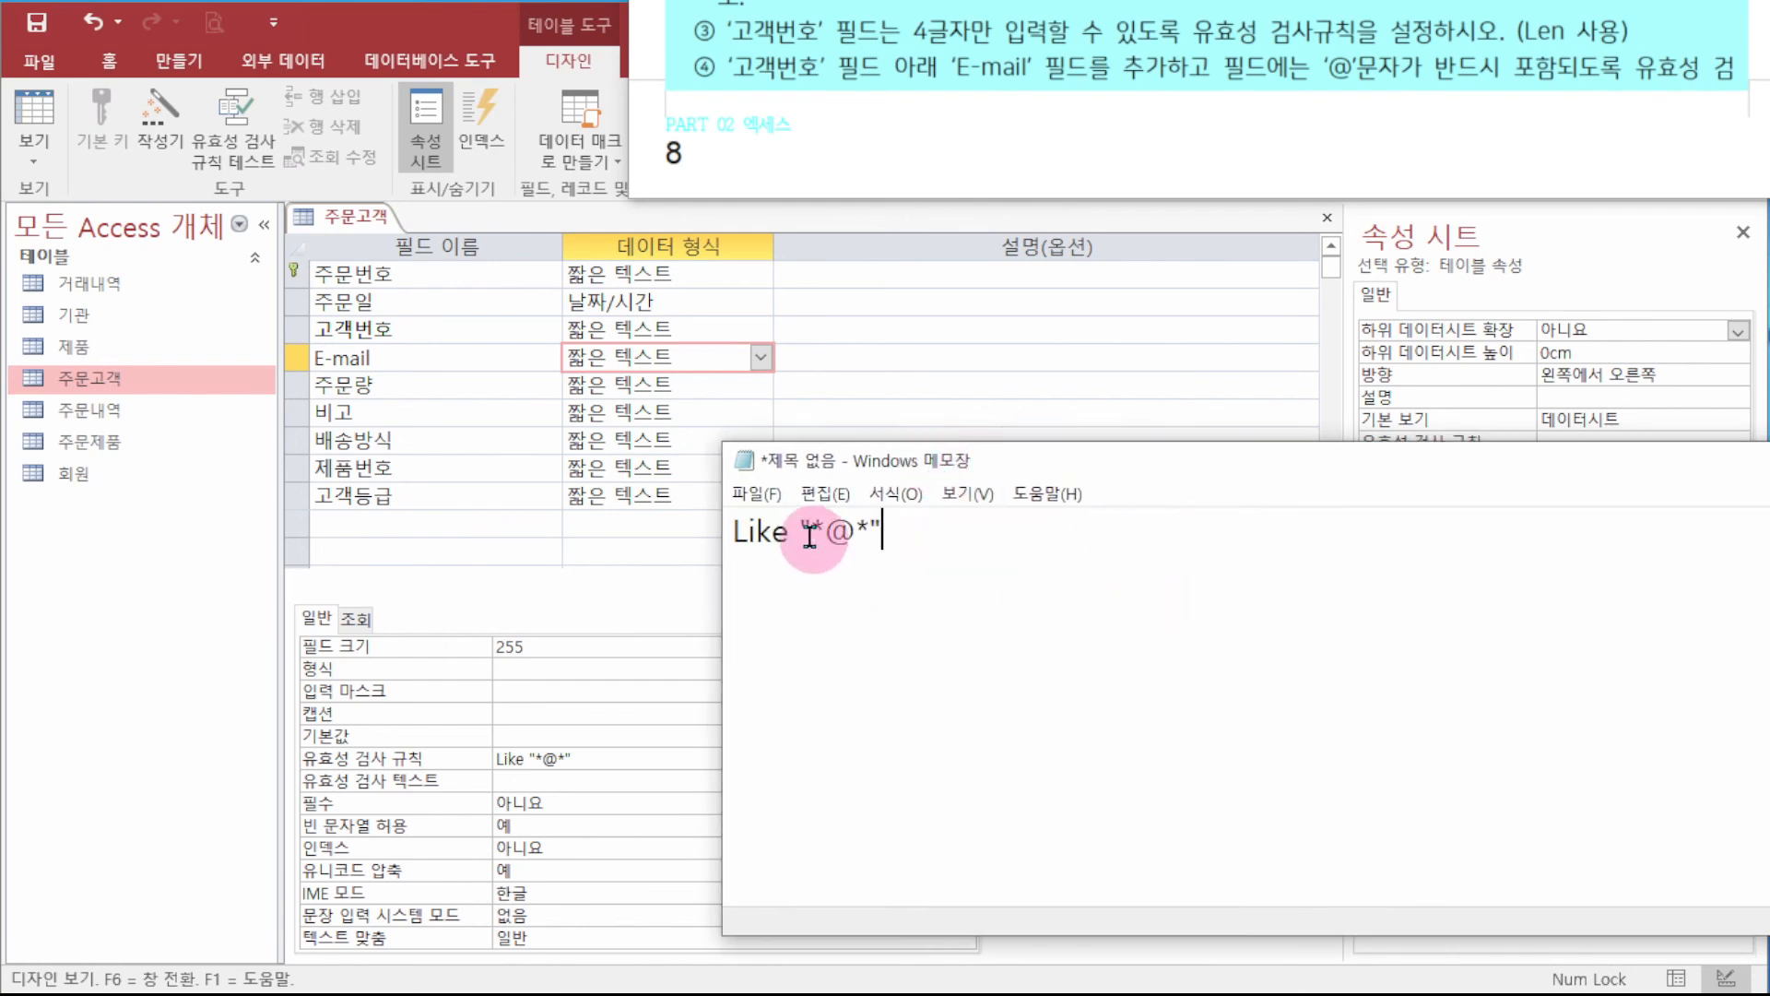
pyautogui.moveTo(810, 531)
pyautogui.mouseDown()
pyautogui.moveTo(842, 532)
pyautogui.moveTo(823, 540)
pyautogui.mouseUp()
pyautogui.write('acdfd')
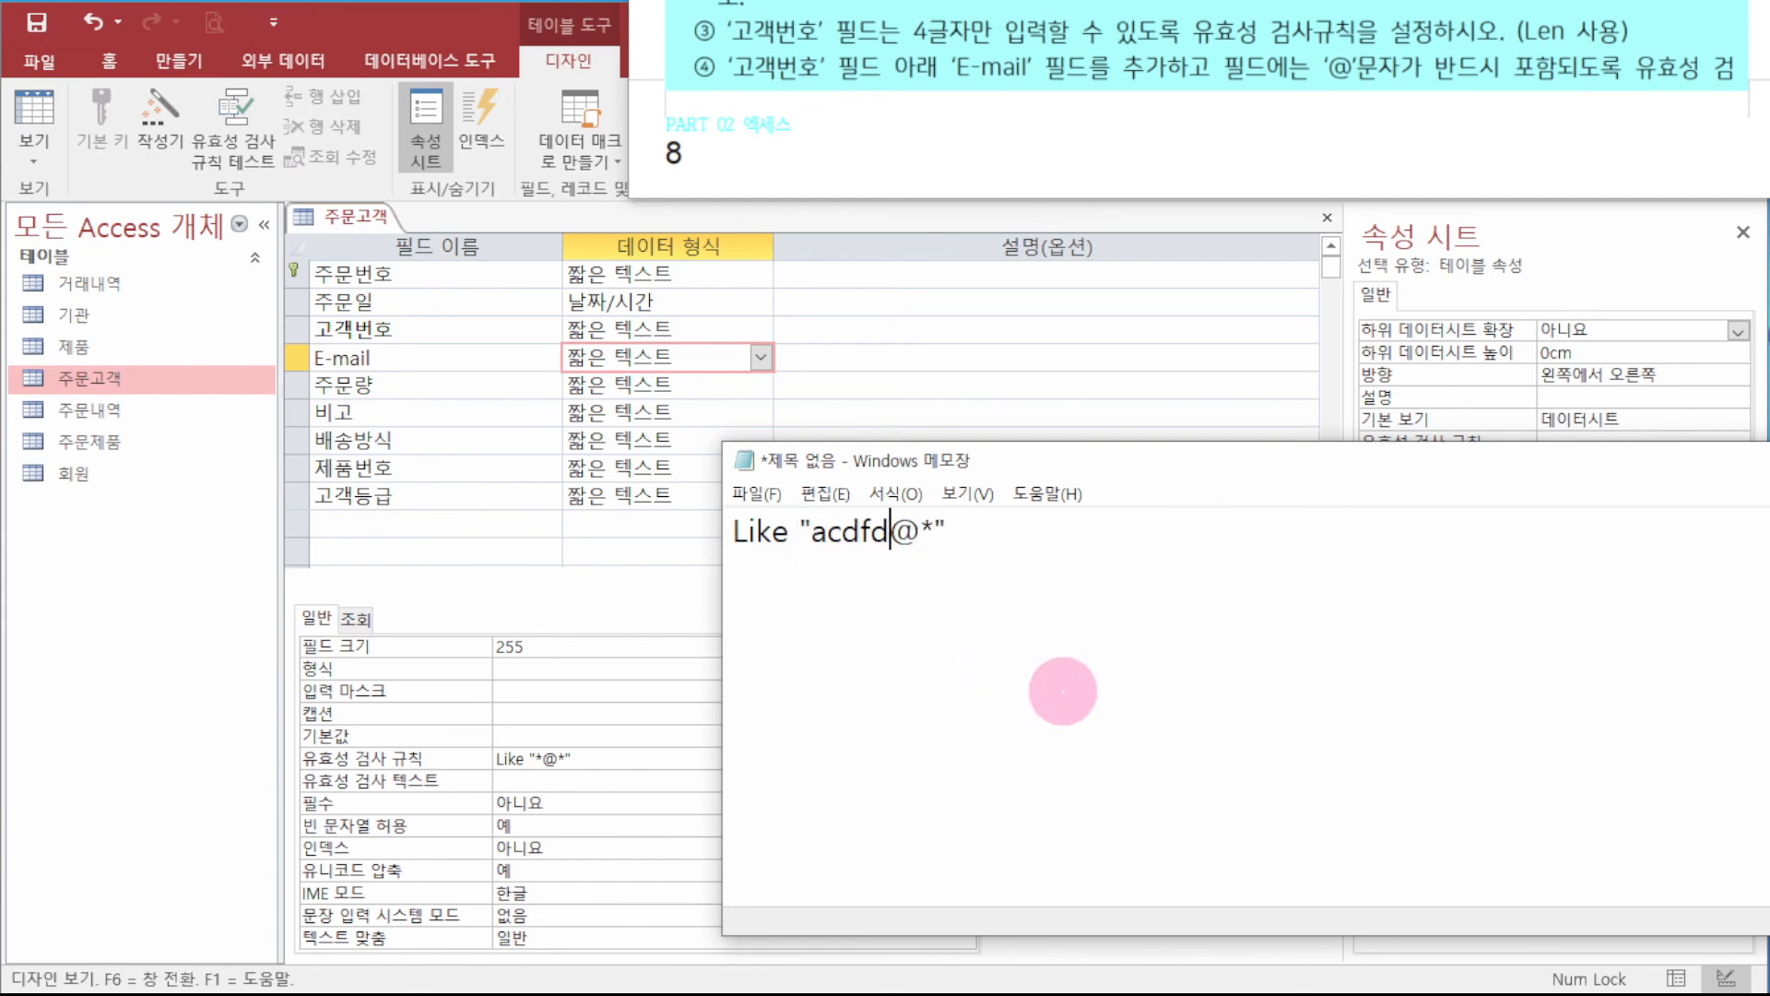
pyautogui.press('Right')
pyautogui.press('Right')
pyautogui.press('Left')
pyautogui.press('Delete')
pyautogui.write('sdfdf.n')
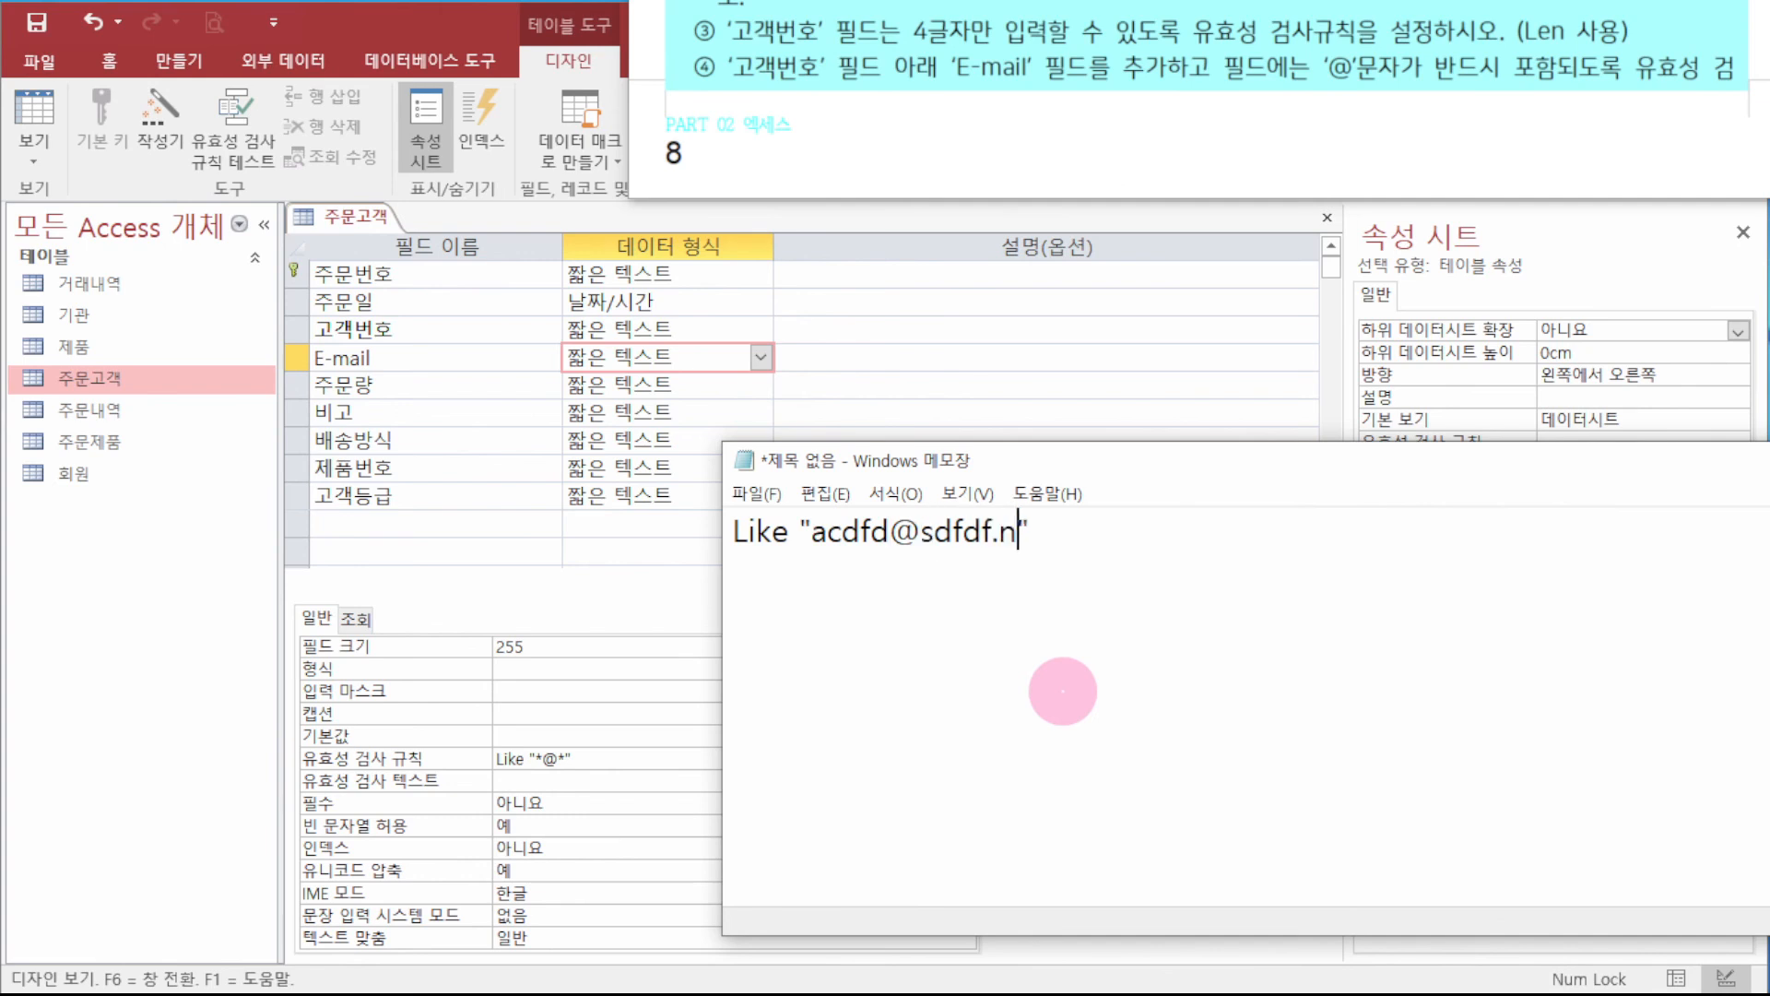
pyautogui.write('et')
pyautogui.press('Home')
pyautogui.press('End')
# - Annotate the sample with = and Like, reduce it back to *@*, and move Notepad off-screen
pyautogui.press('Return')
pyautogui.press('Return')
pyautogui.write('=')
pyautogui.press('Return')
pyautogui.press('Return')
pyautogui.write('Like')
pyautogui.press('Return')
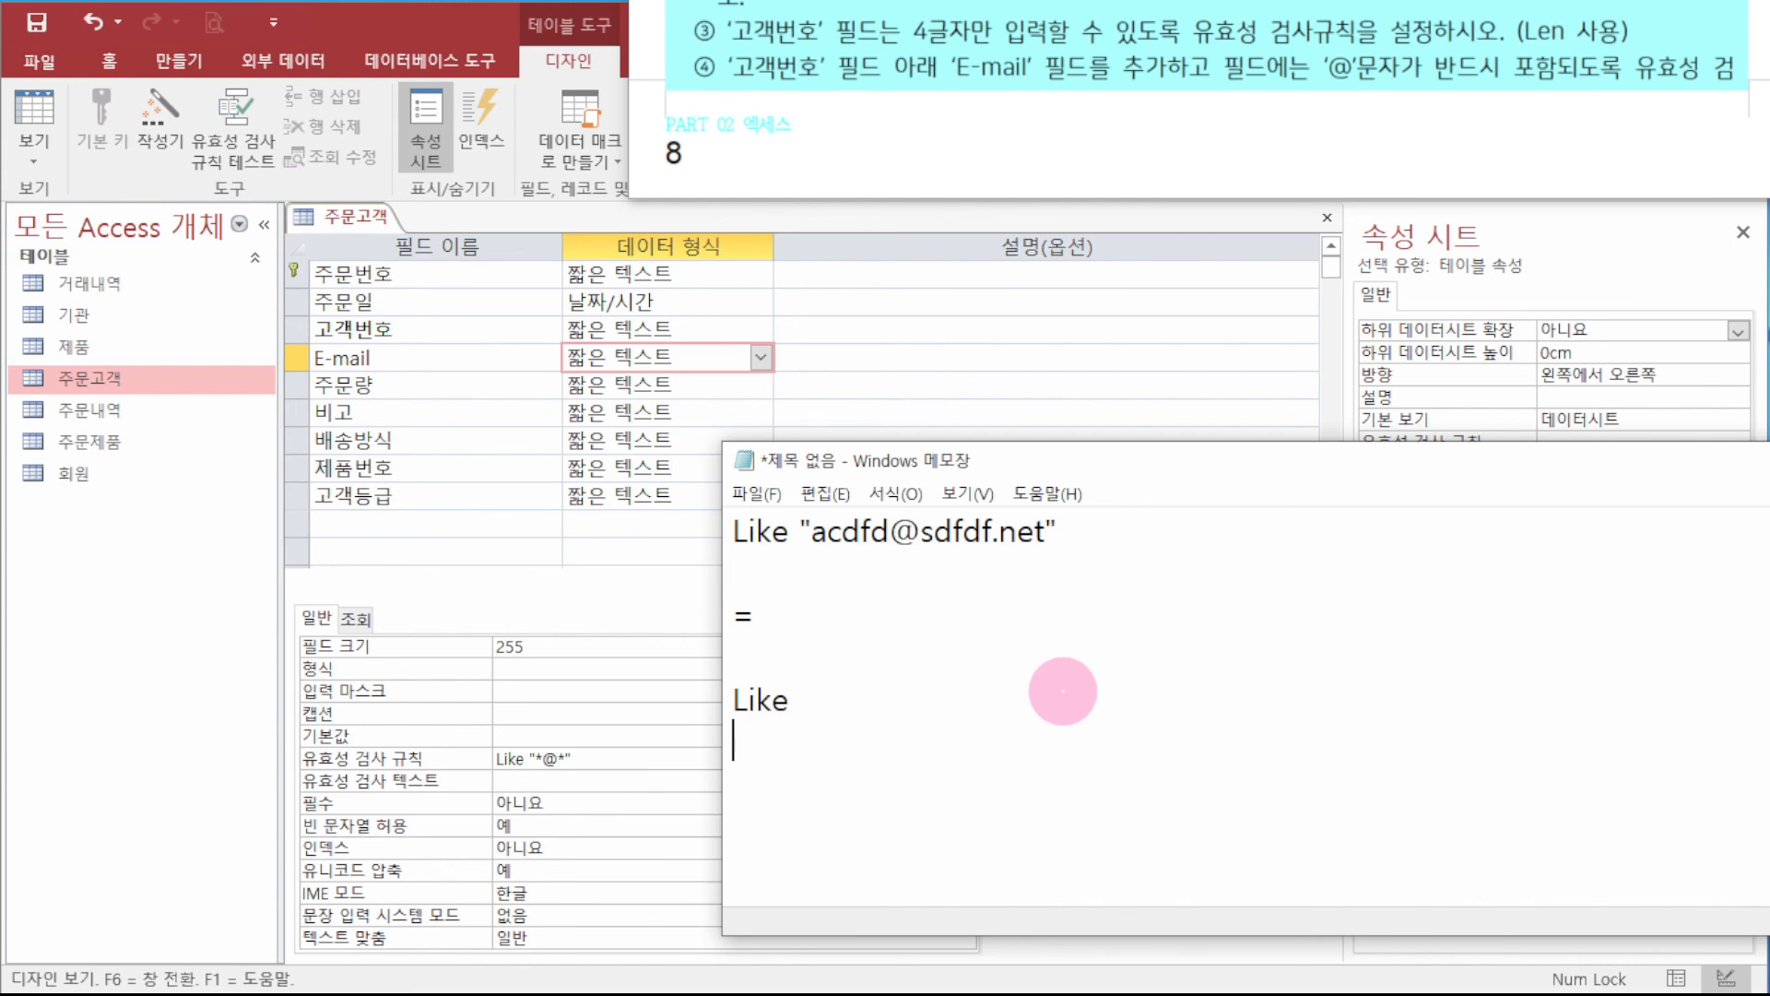
pyautogui.moveTo(811, 531); pyautogui.dragTo(889, 530)
pyautogui.write('*')
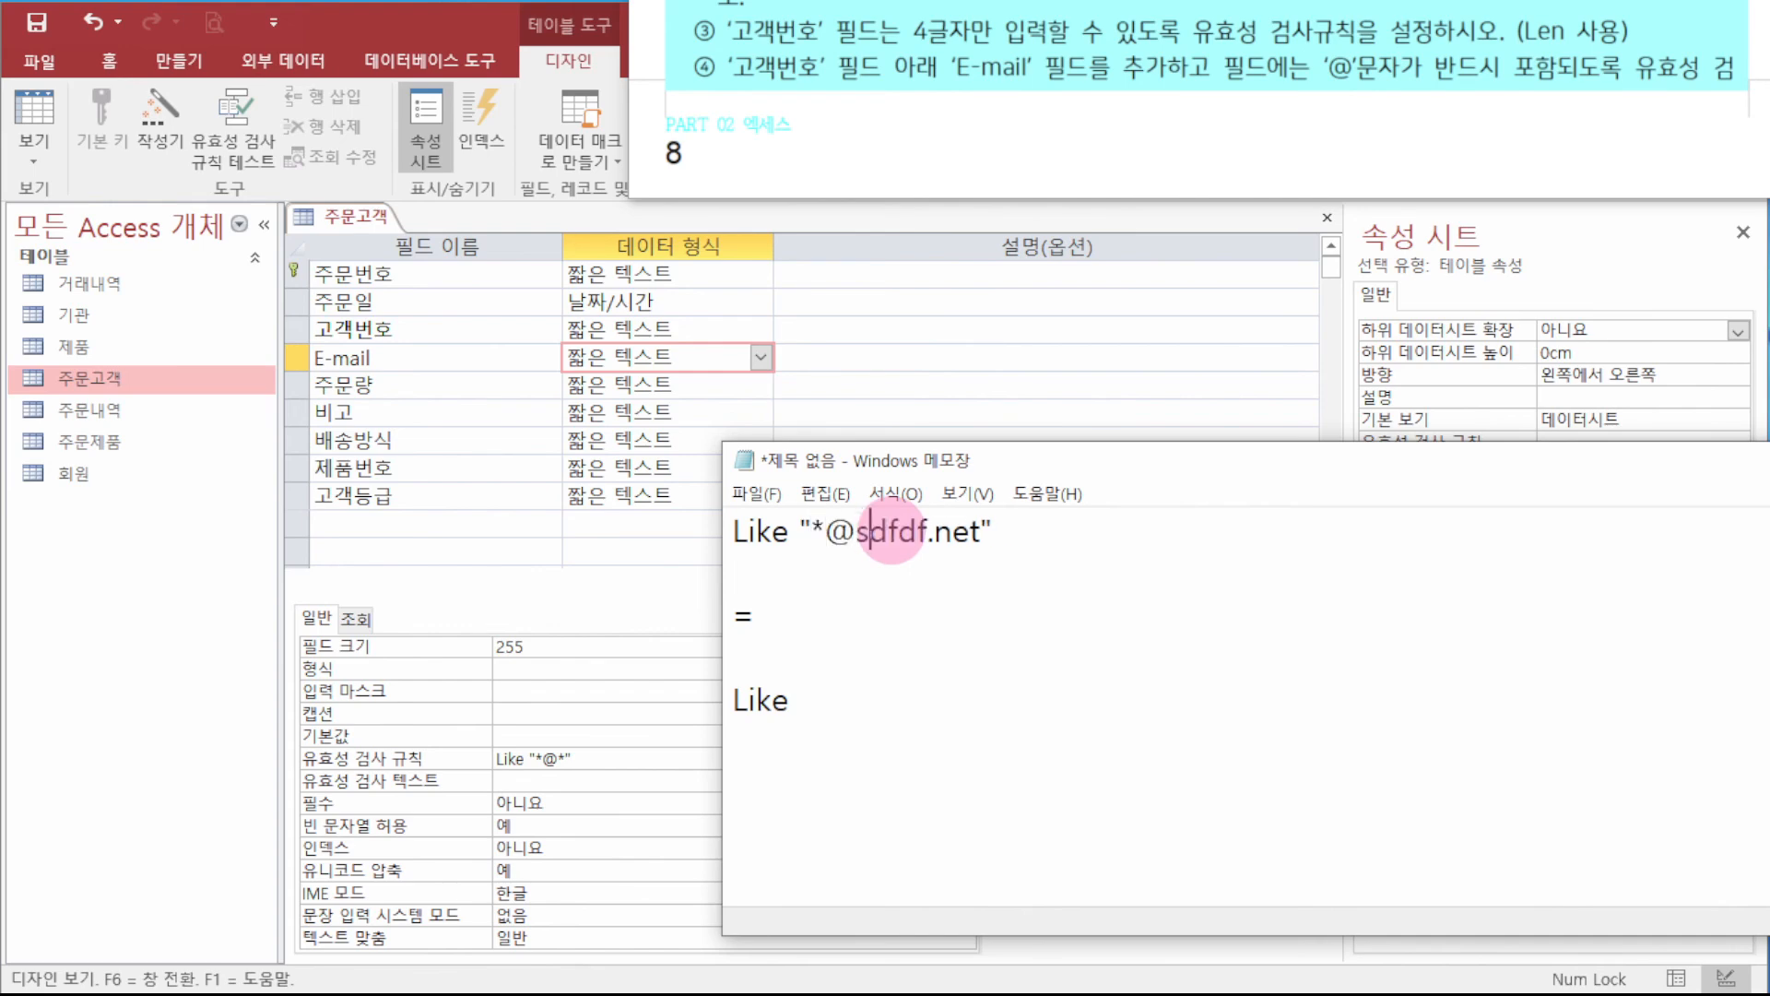
pyautogui.hotkey('shift', 'Right')
pyautogui.hotkey('shift', 'Right')
pyautogui.hotkey('shift', 'Right')
pyautogui.hotkey('shift', 'Right')
pyautogui.hotkey('shift', 'Right')
pyautogui.hotkey('shift', 'Right')
pyautogui.hotkey('shift', 'Right')
pyautogui.hotkey('shift', 'Right')
pyautogui.hotkey('shift', 'Right')
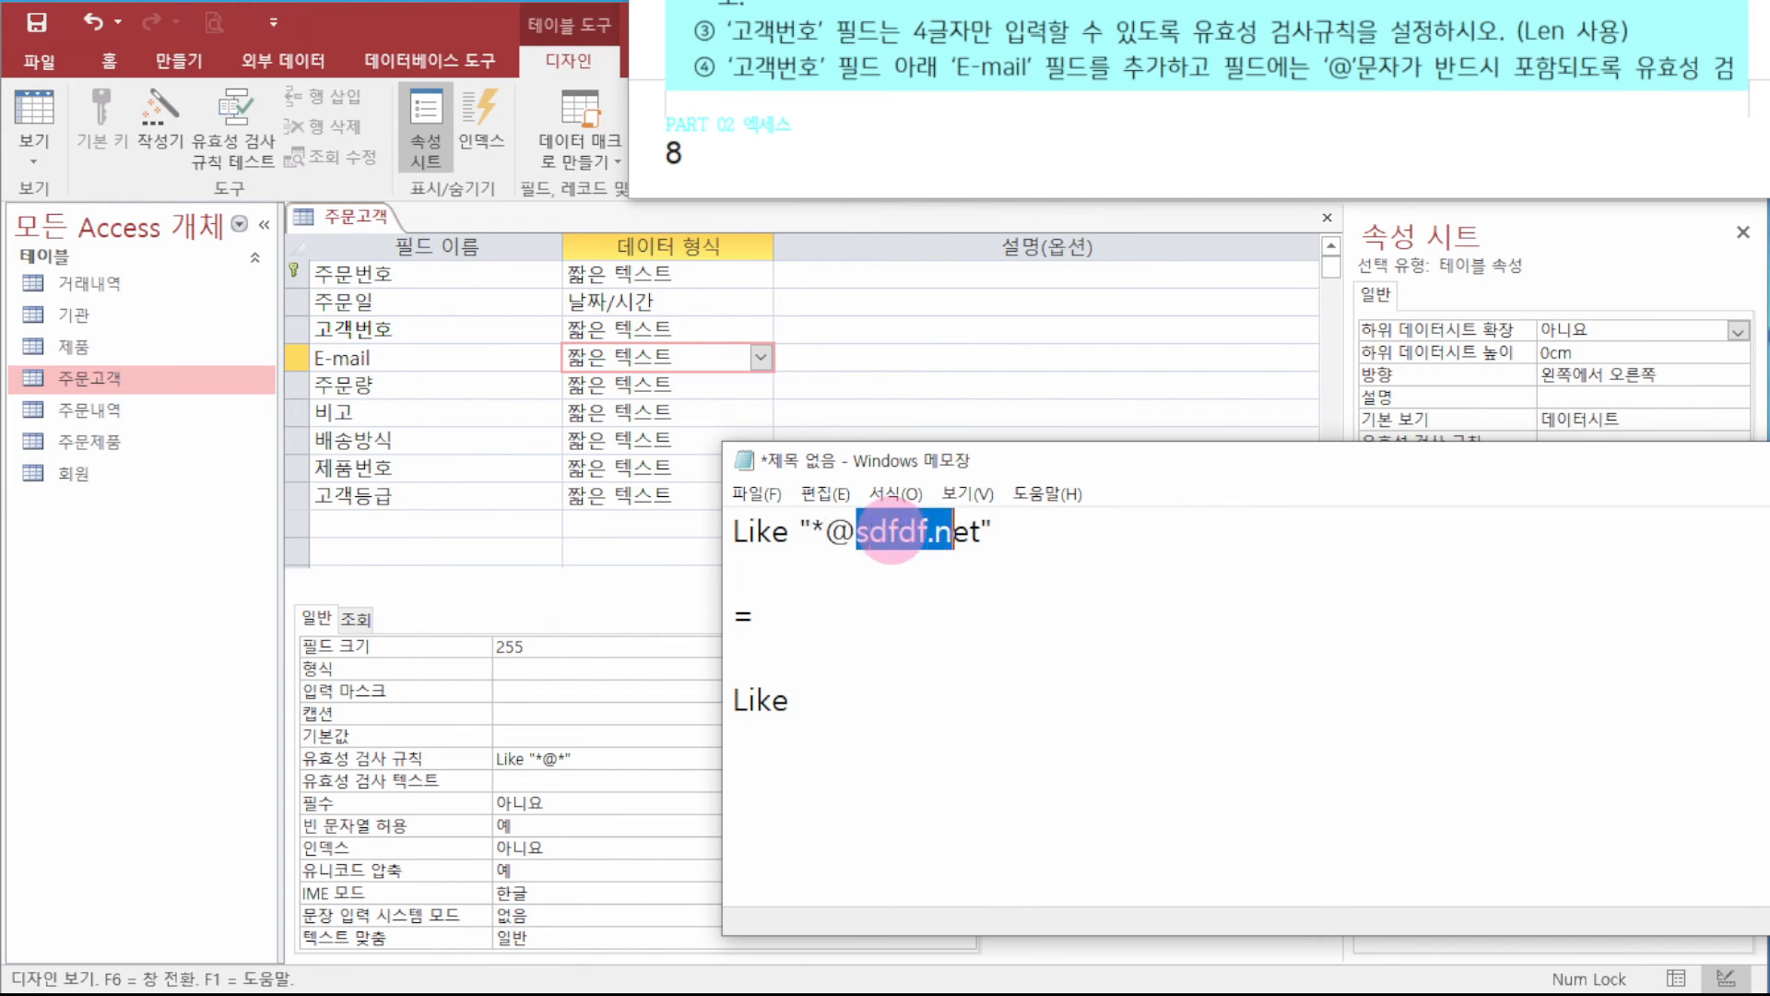
pyautogui.write('*')
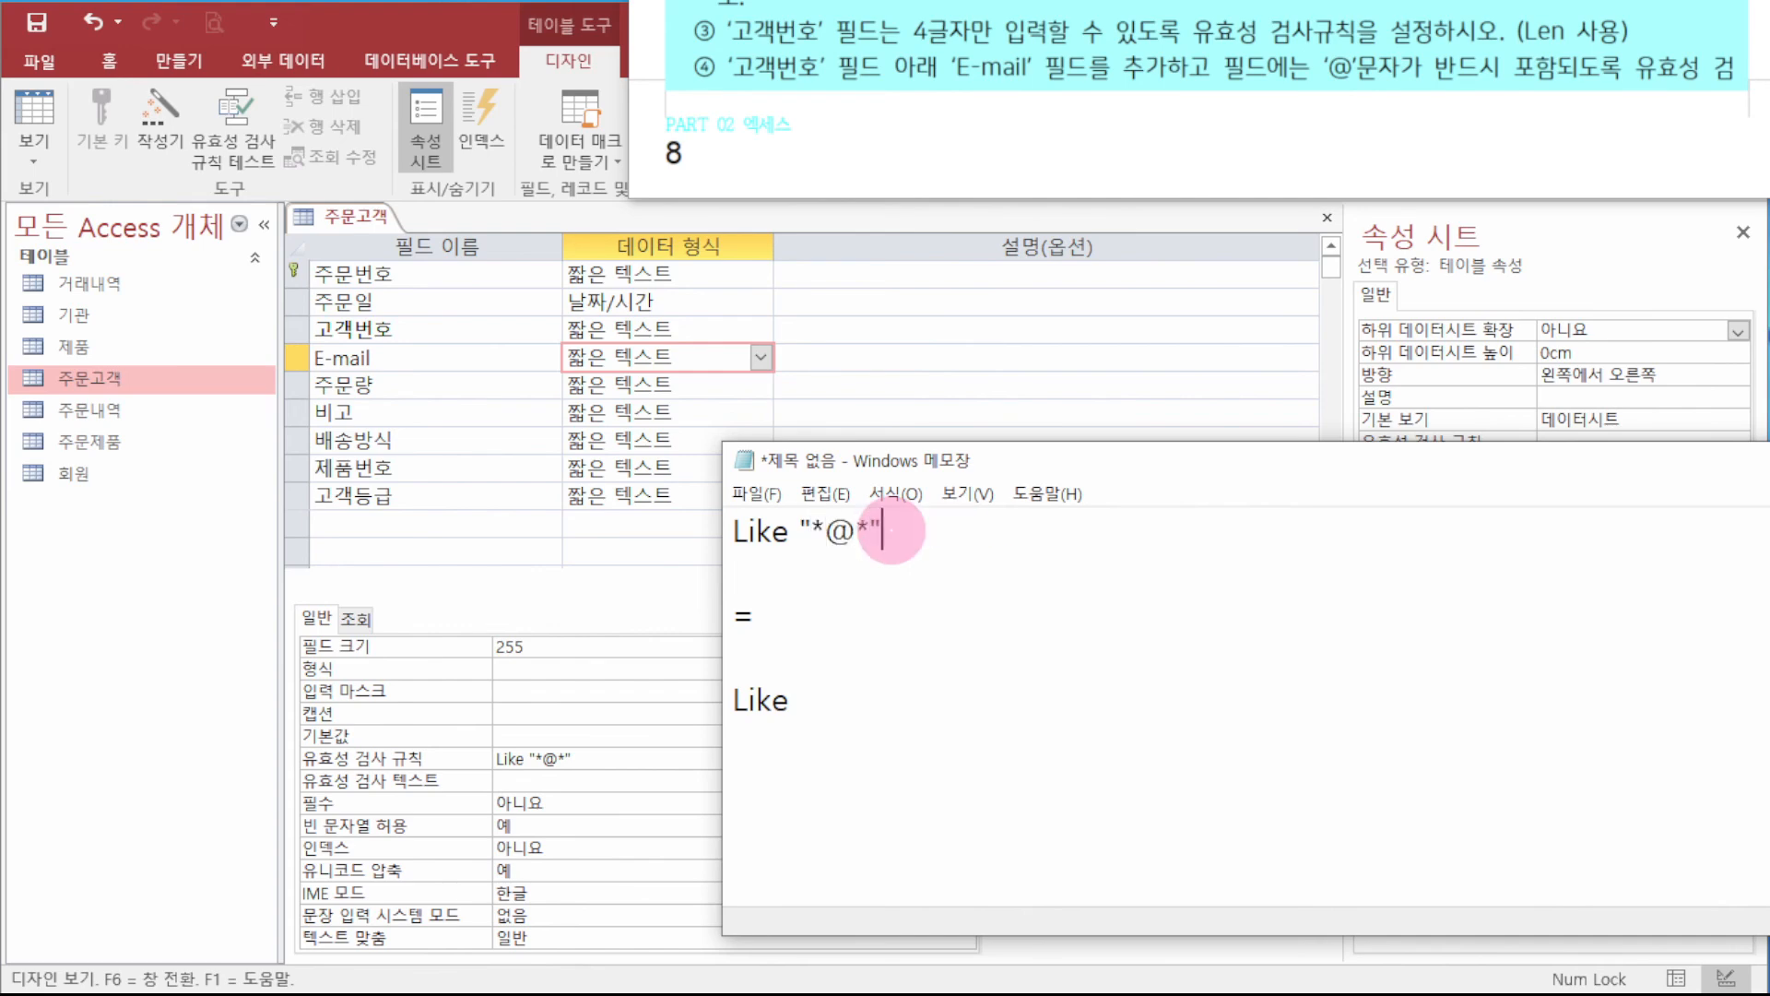
pyautogui.press('Down')
pyautogui.press('Up')
pyautogui.moveTo(925, 479); pyautogui.dragTo(1769, 480)
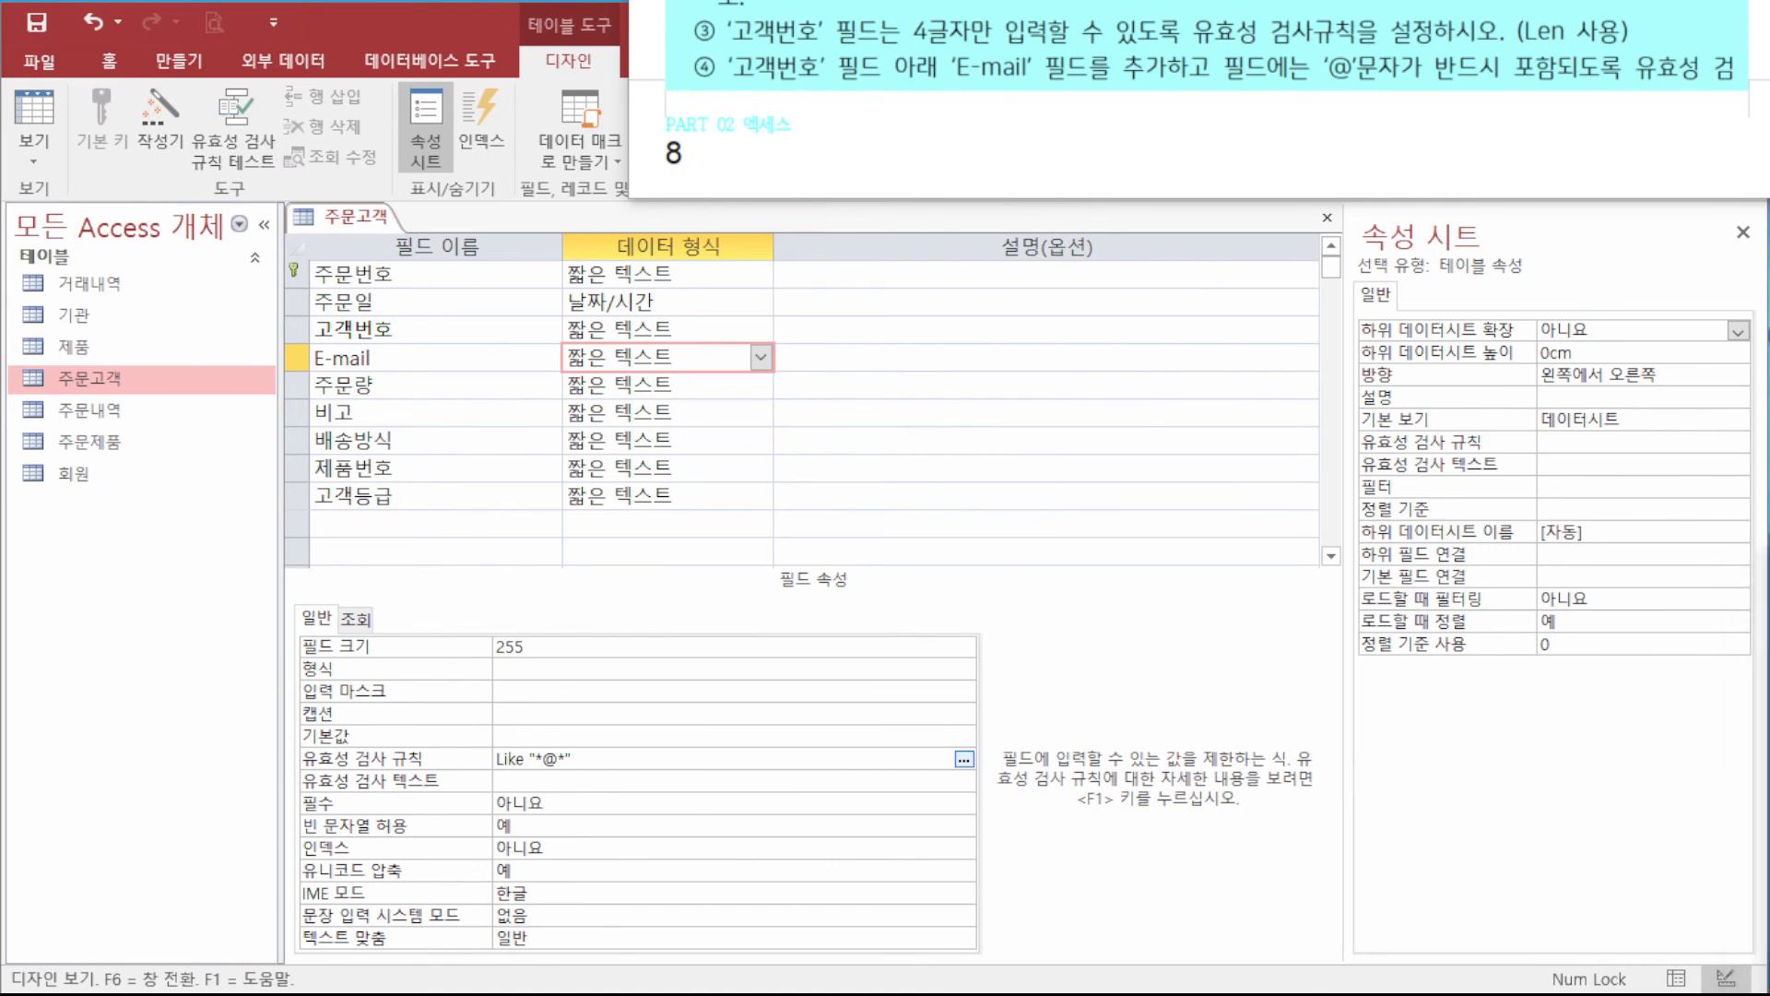
# - Close and save the 주문고객 design, accepting the data tests for the new 주문일 and E-mail rules
pyautogui.click(584, 740)
pyautogui.moveTo(613, 756); pyautogui.dragTo(323, 751)
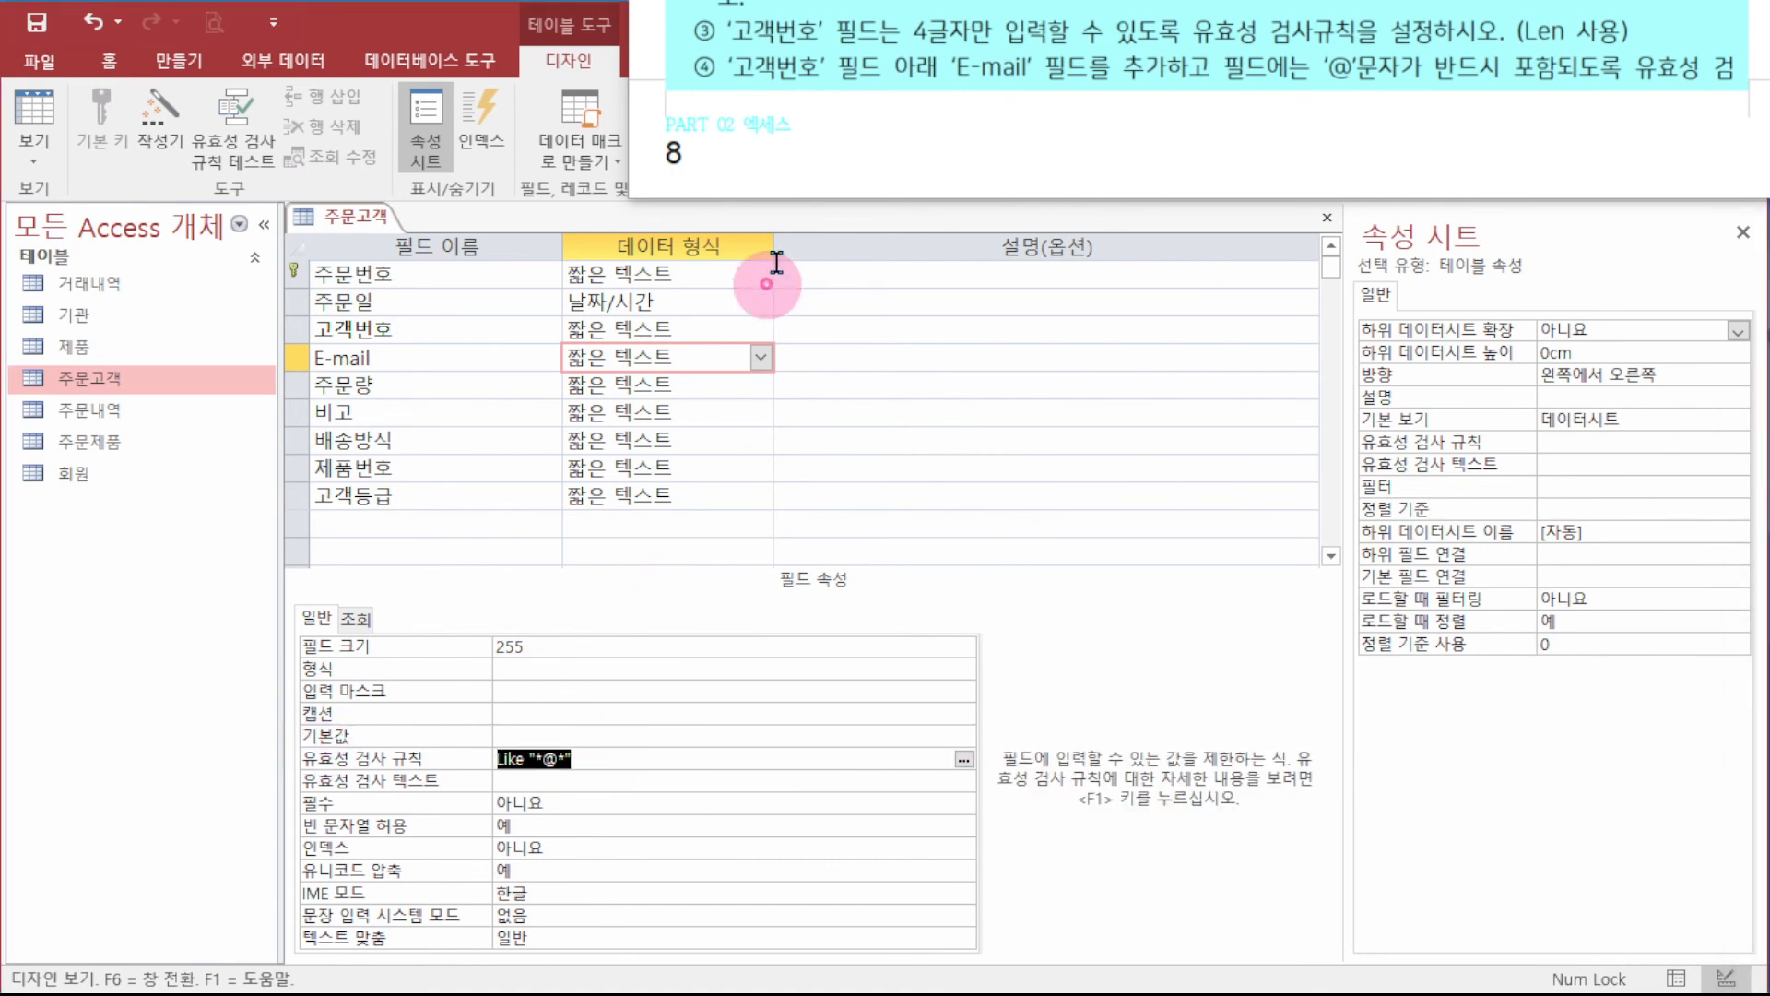
pyautogui.rightClick(332, 217)
pyautogui.click(384, 251)
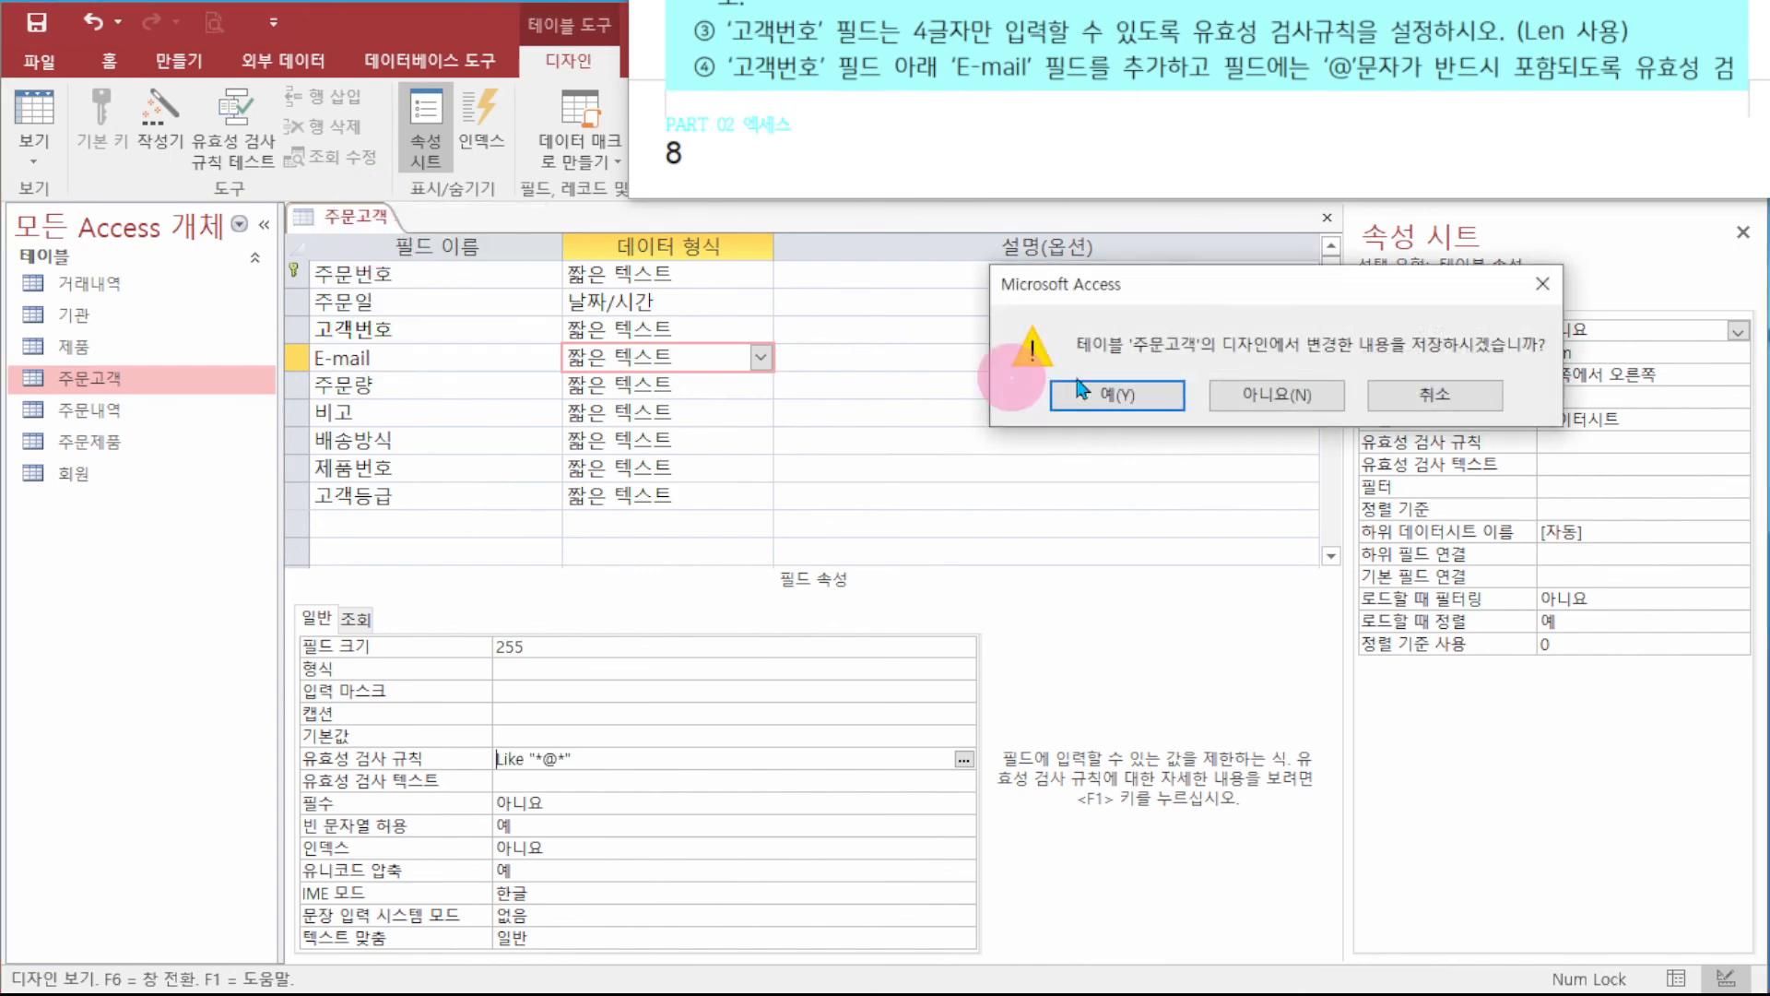
pyautogui.click(1051, 396)
pyautogui.click(1069, 406)
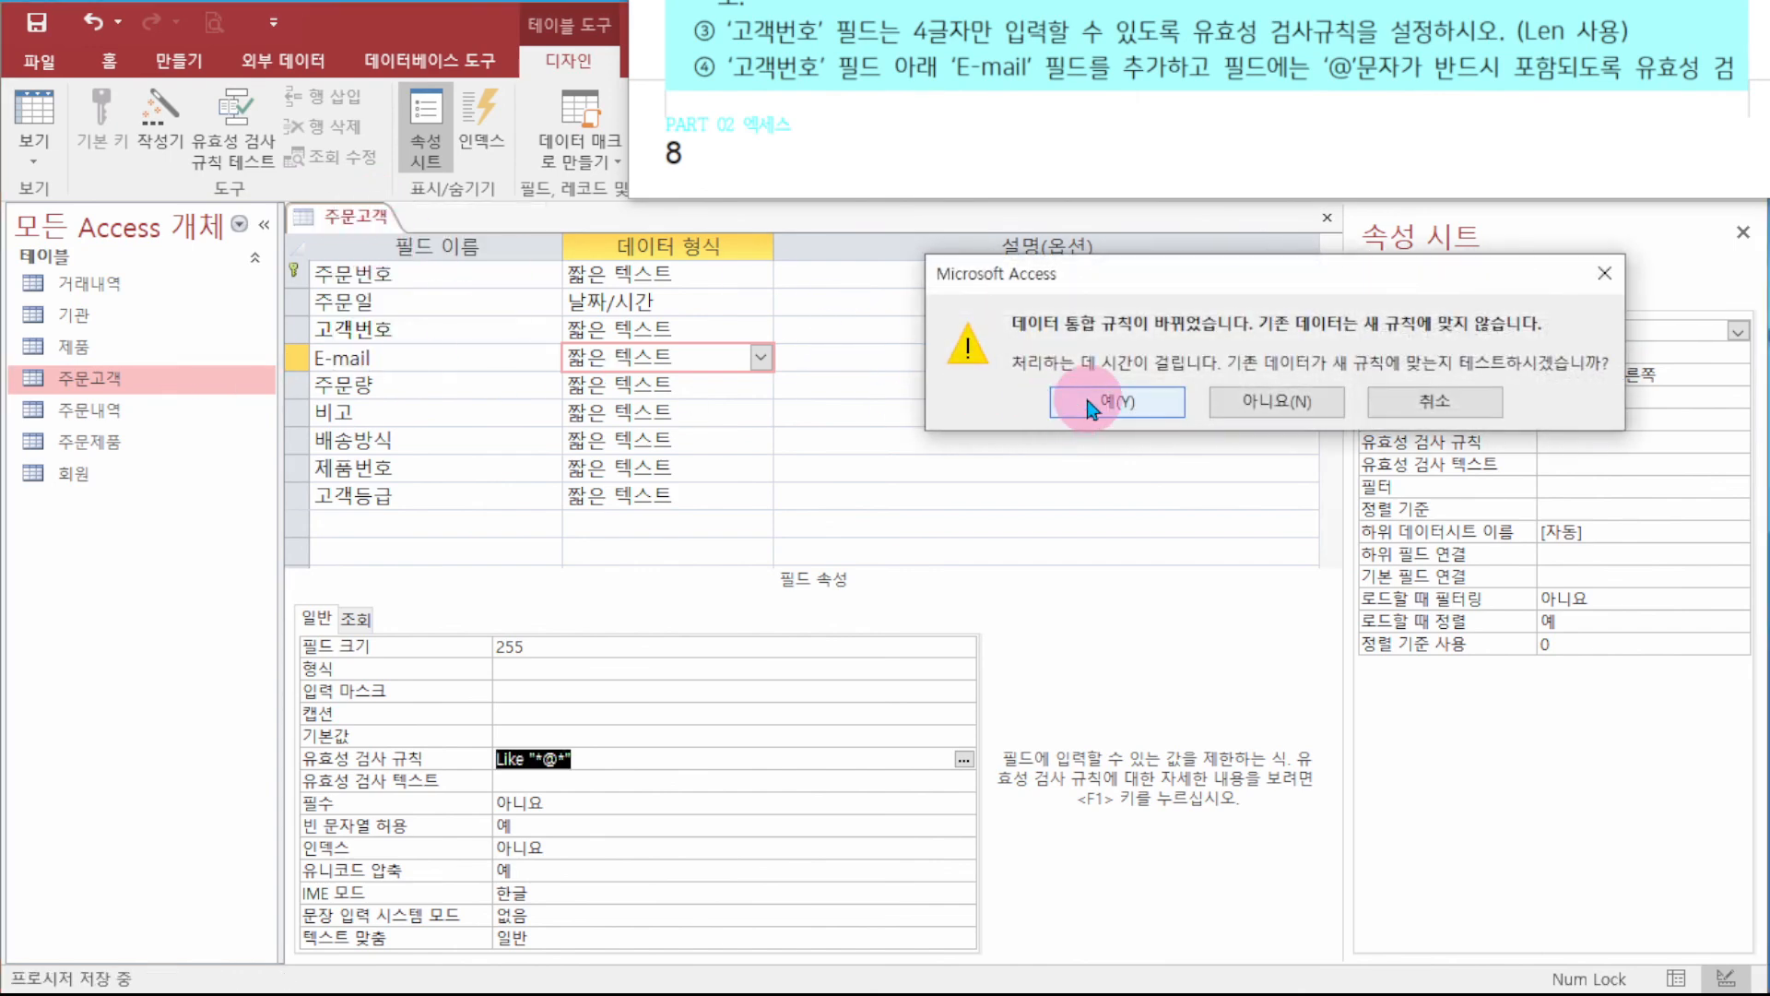
pyautogui.click(1110, 438)
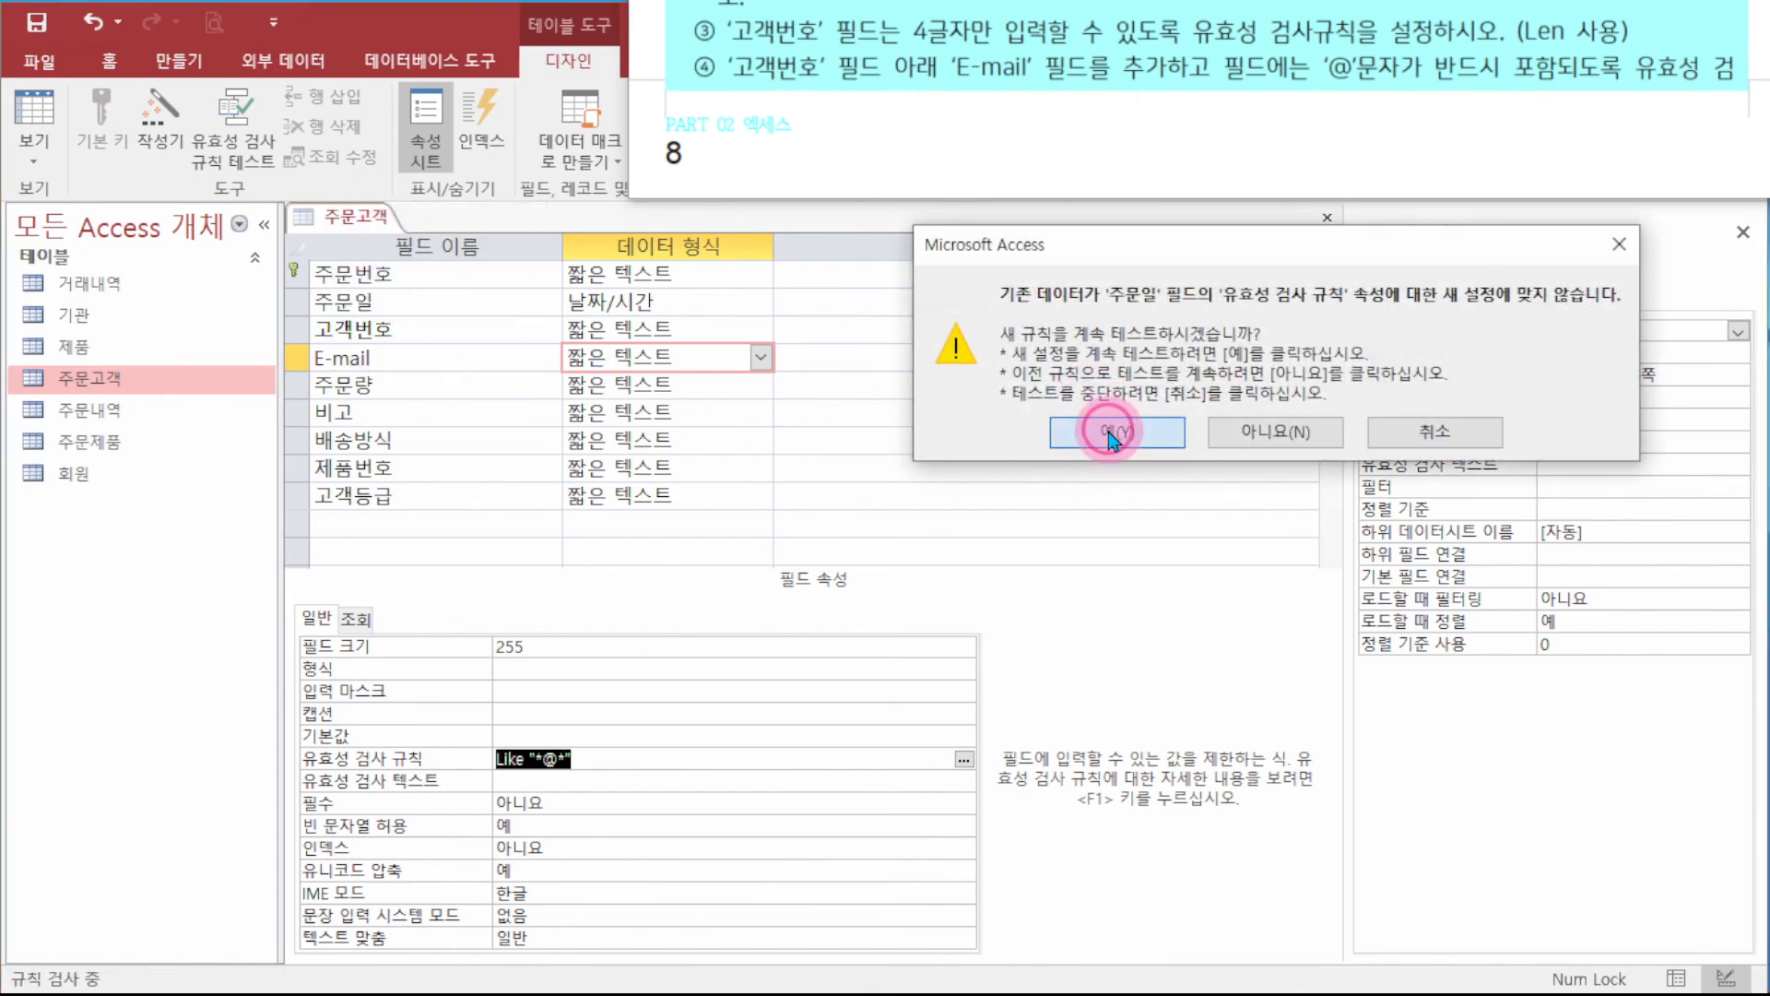
pyautogui.click(1113, 435)
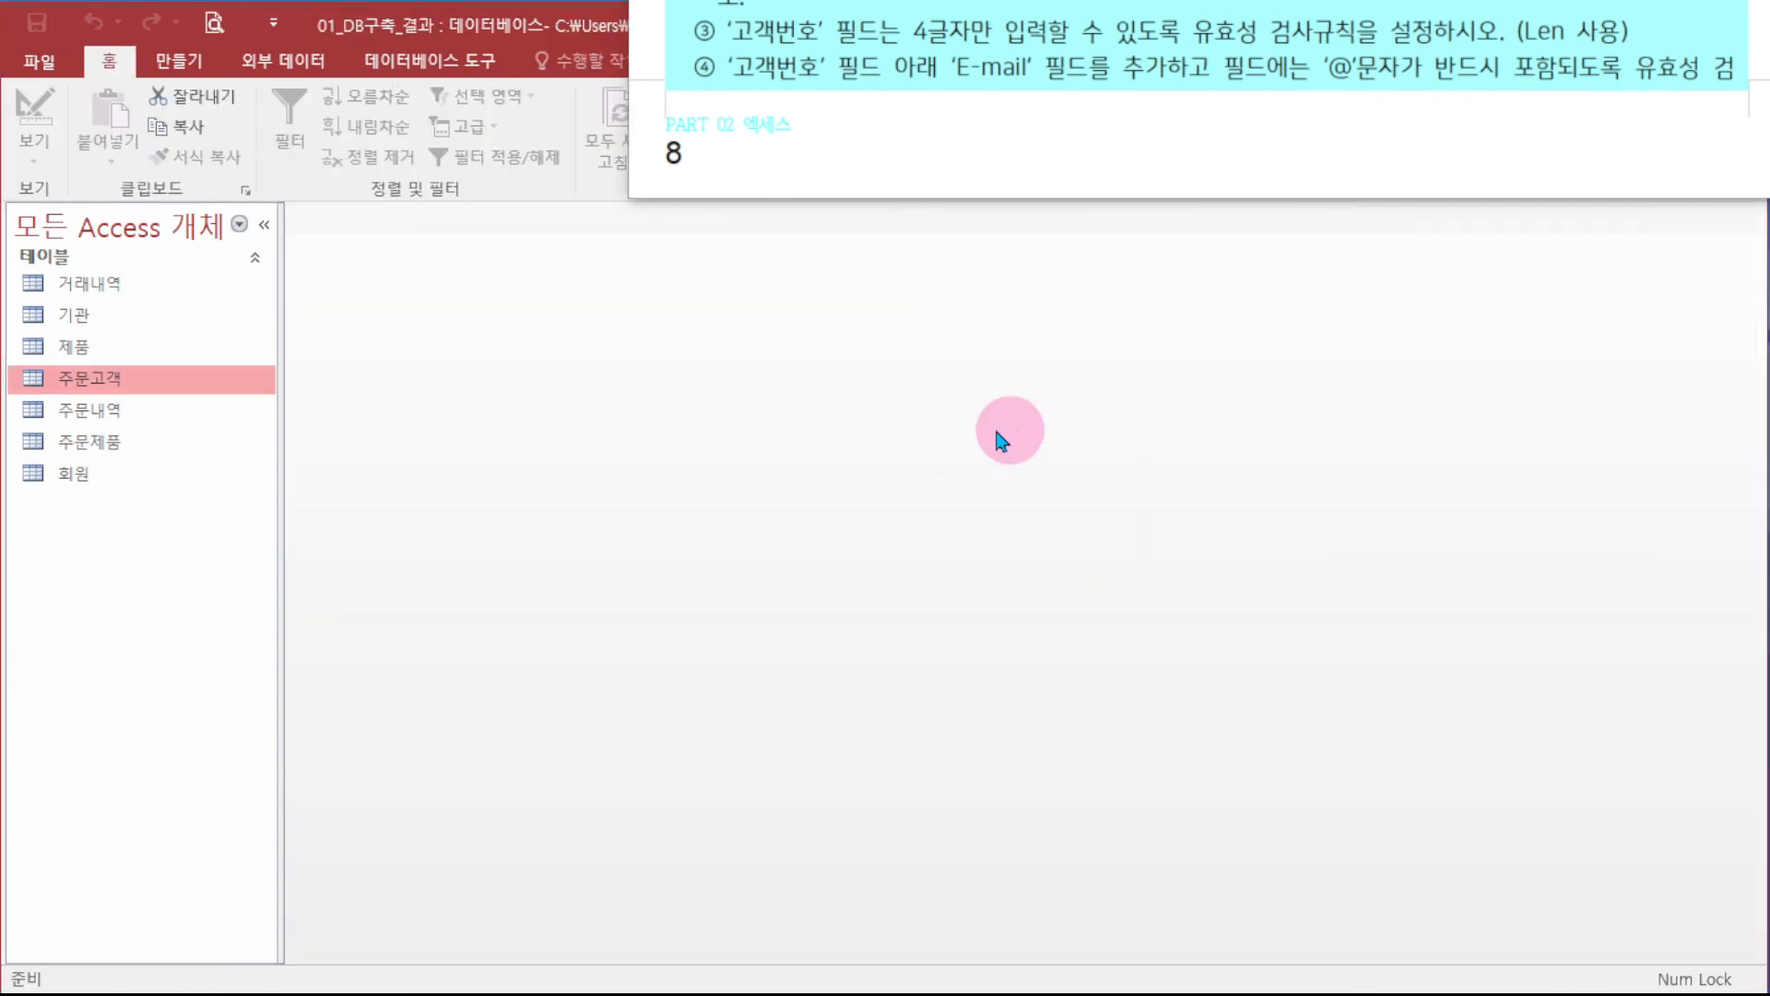
# - In the 주문고객 datasheet, enter an E-mail without @, see it rejected, and discard it
pyautogui.doubleClick(170, 385)
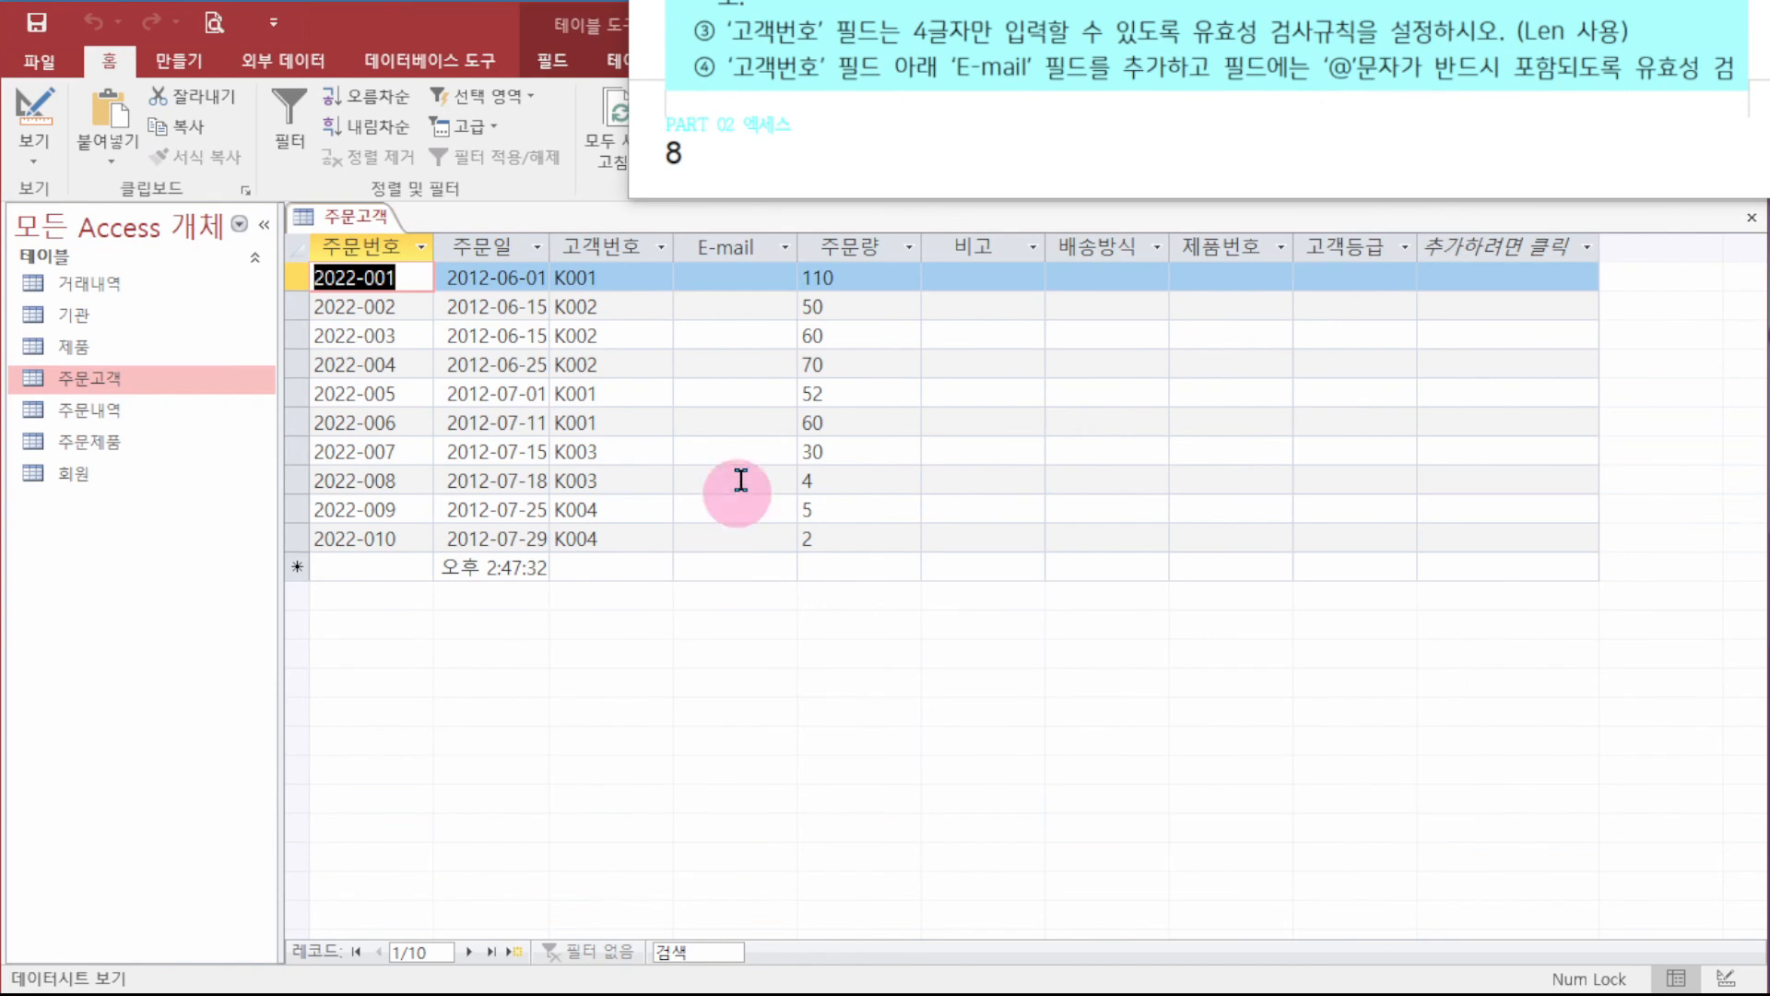
pyautogui.click(721, 276)
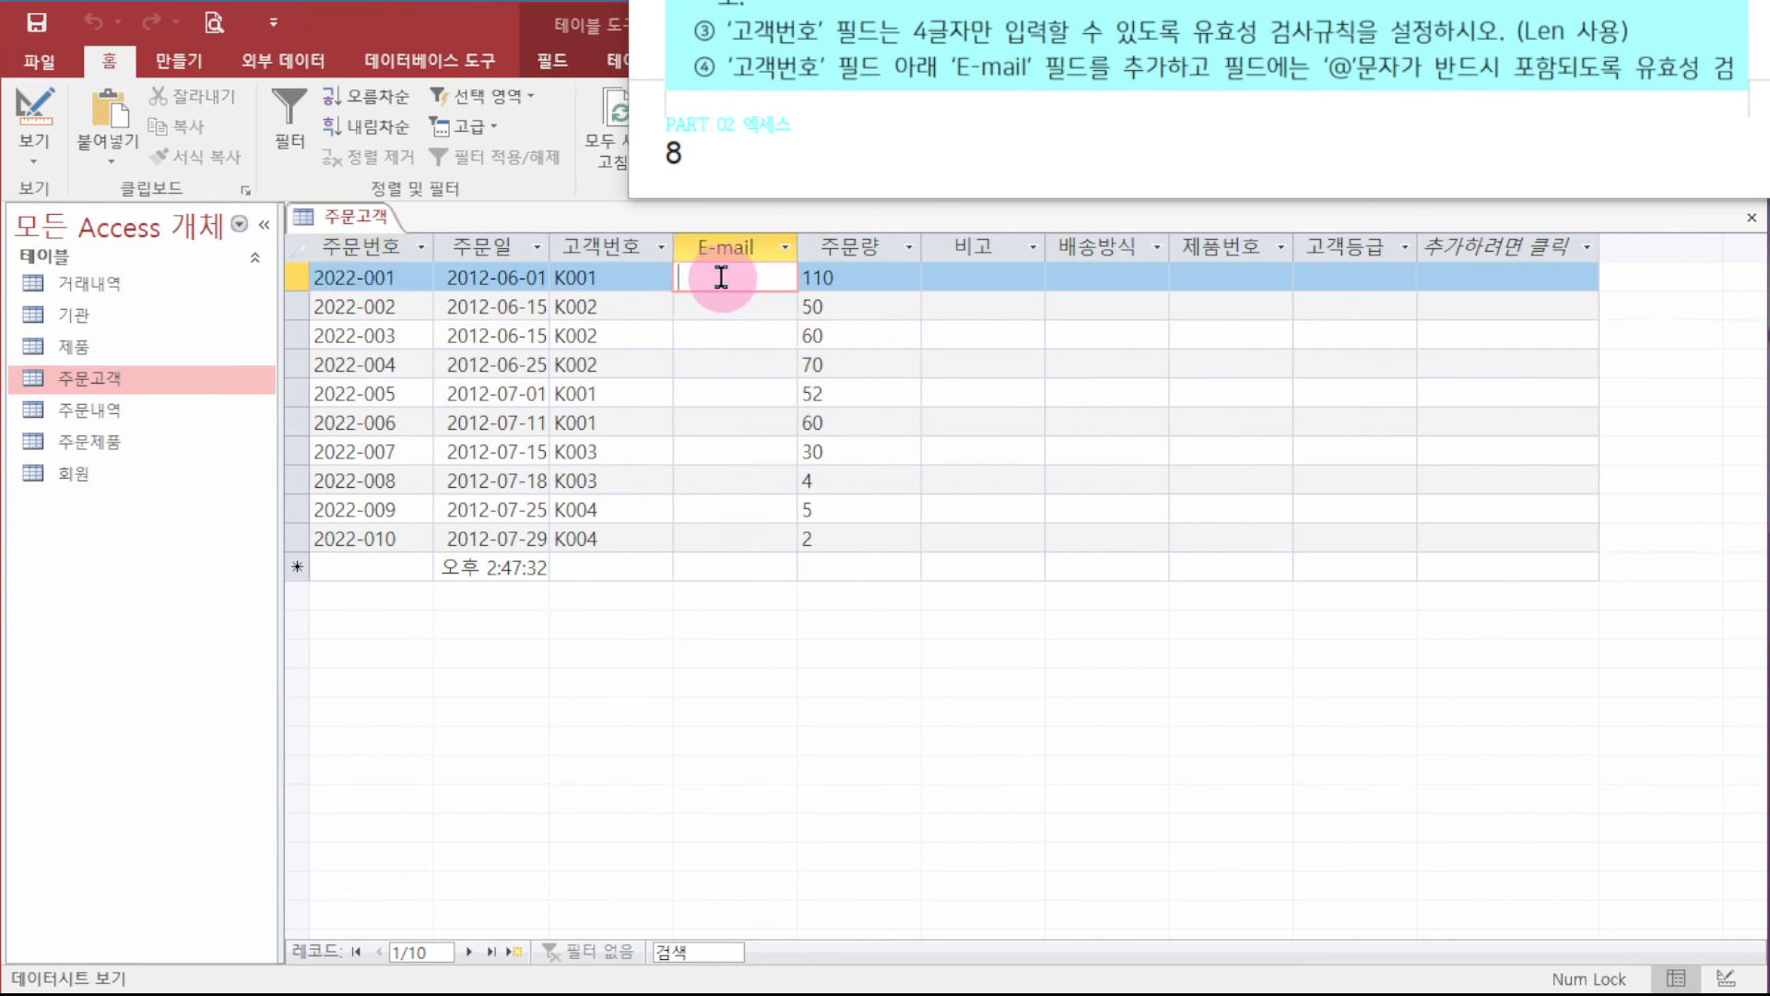
pyautogui.write('asdfas')
pyautogui.write('@asdfasdf.')
pyautogui.press('Tab')
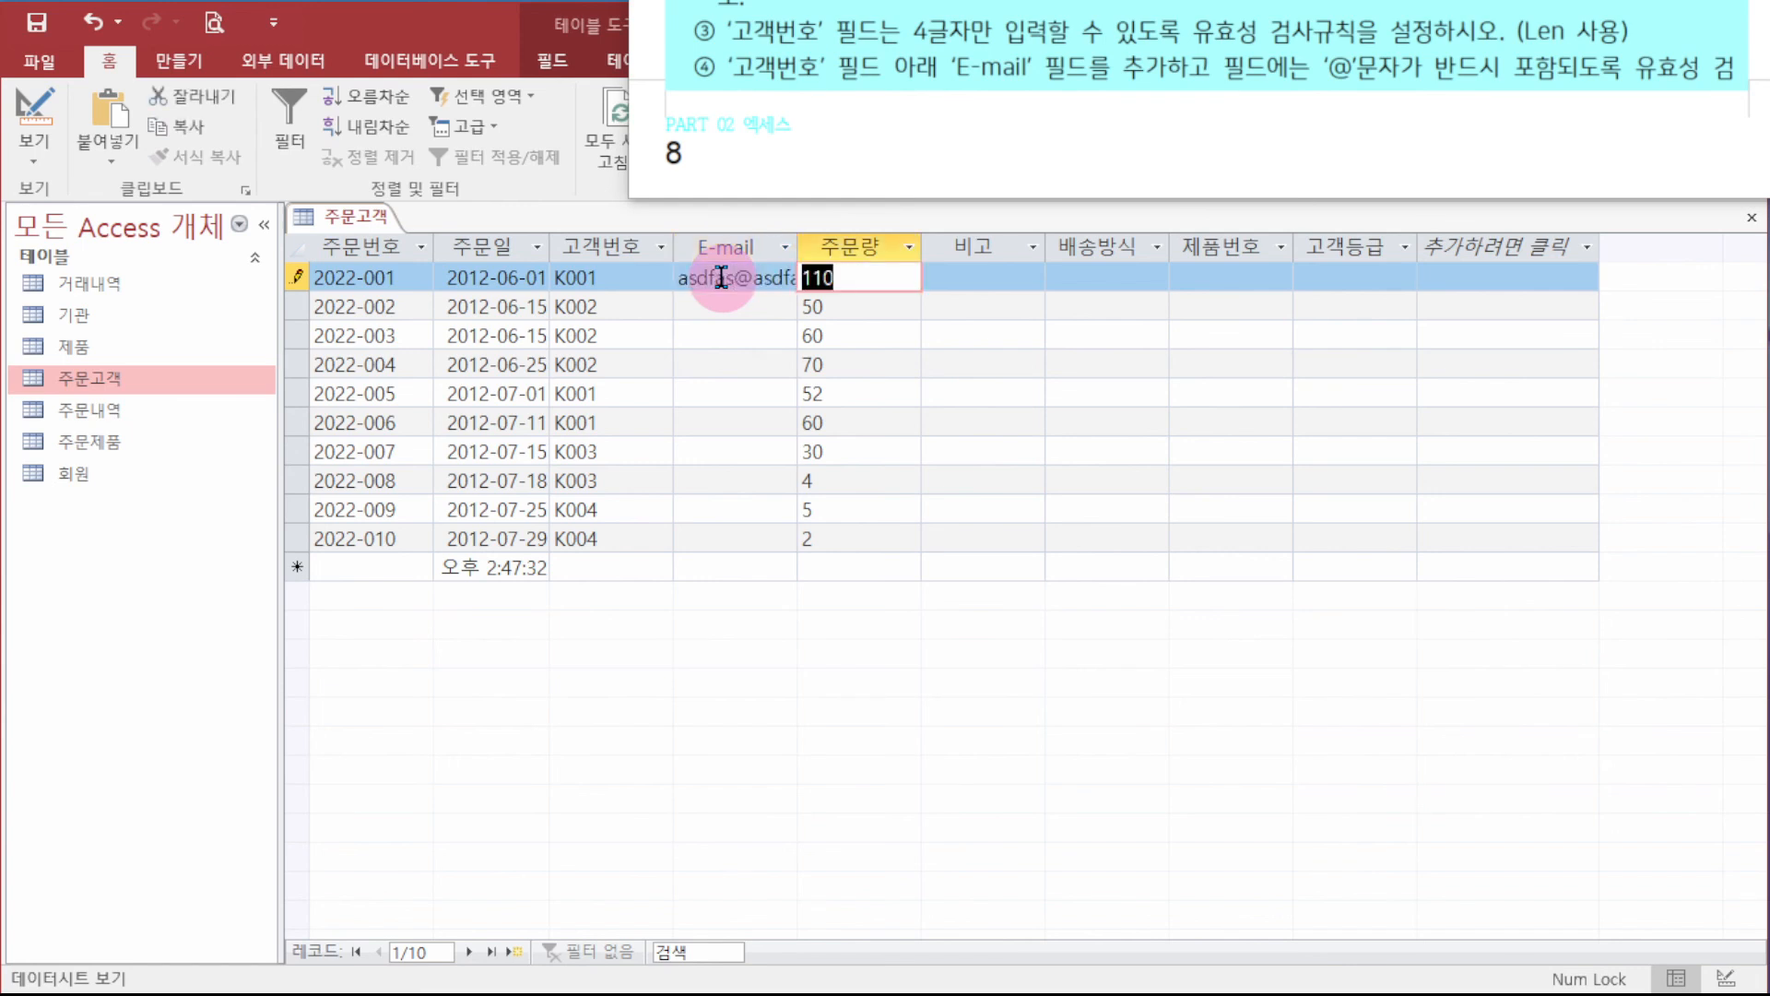
pyautogui.click(725, 279)
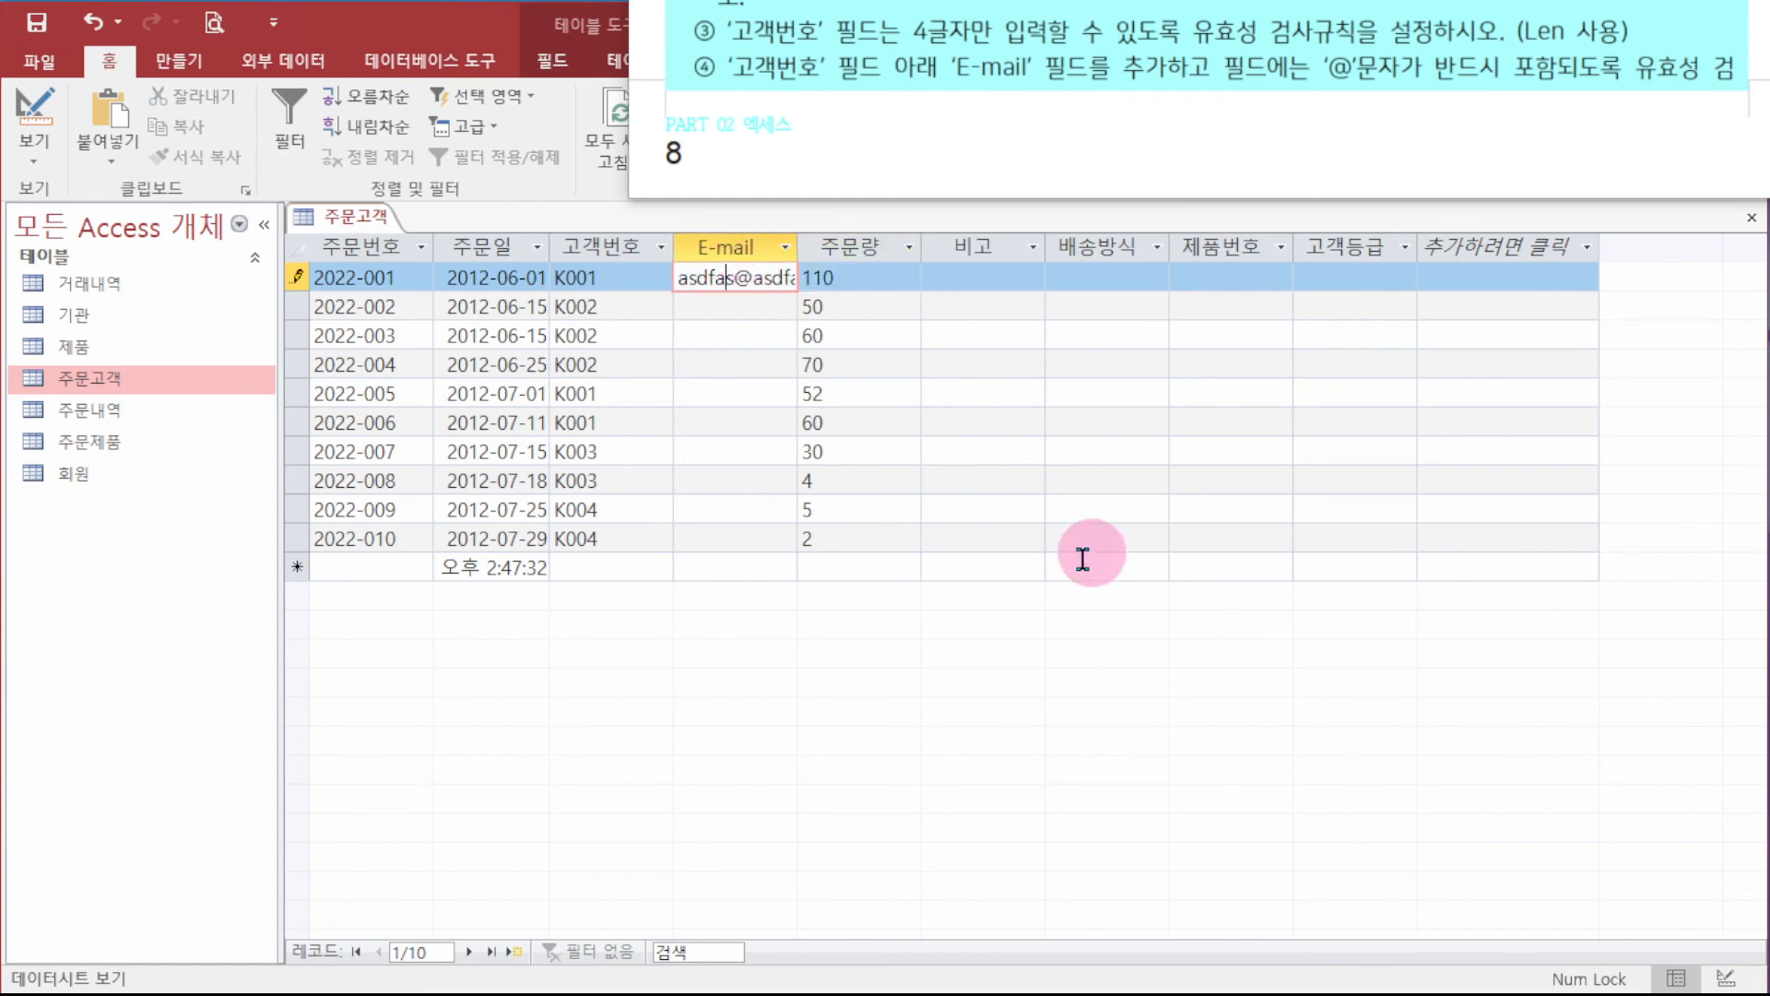
pyautogui.press('Delete')
pyautogui.press('Tab')
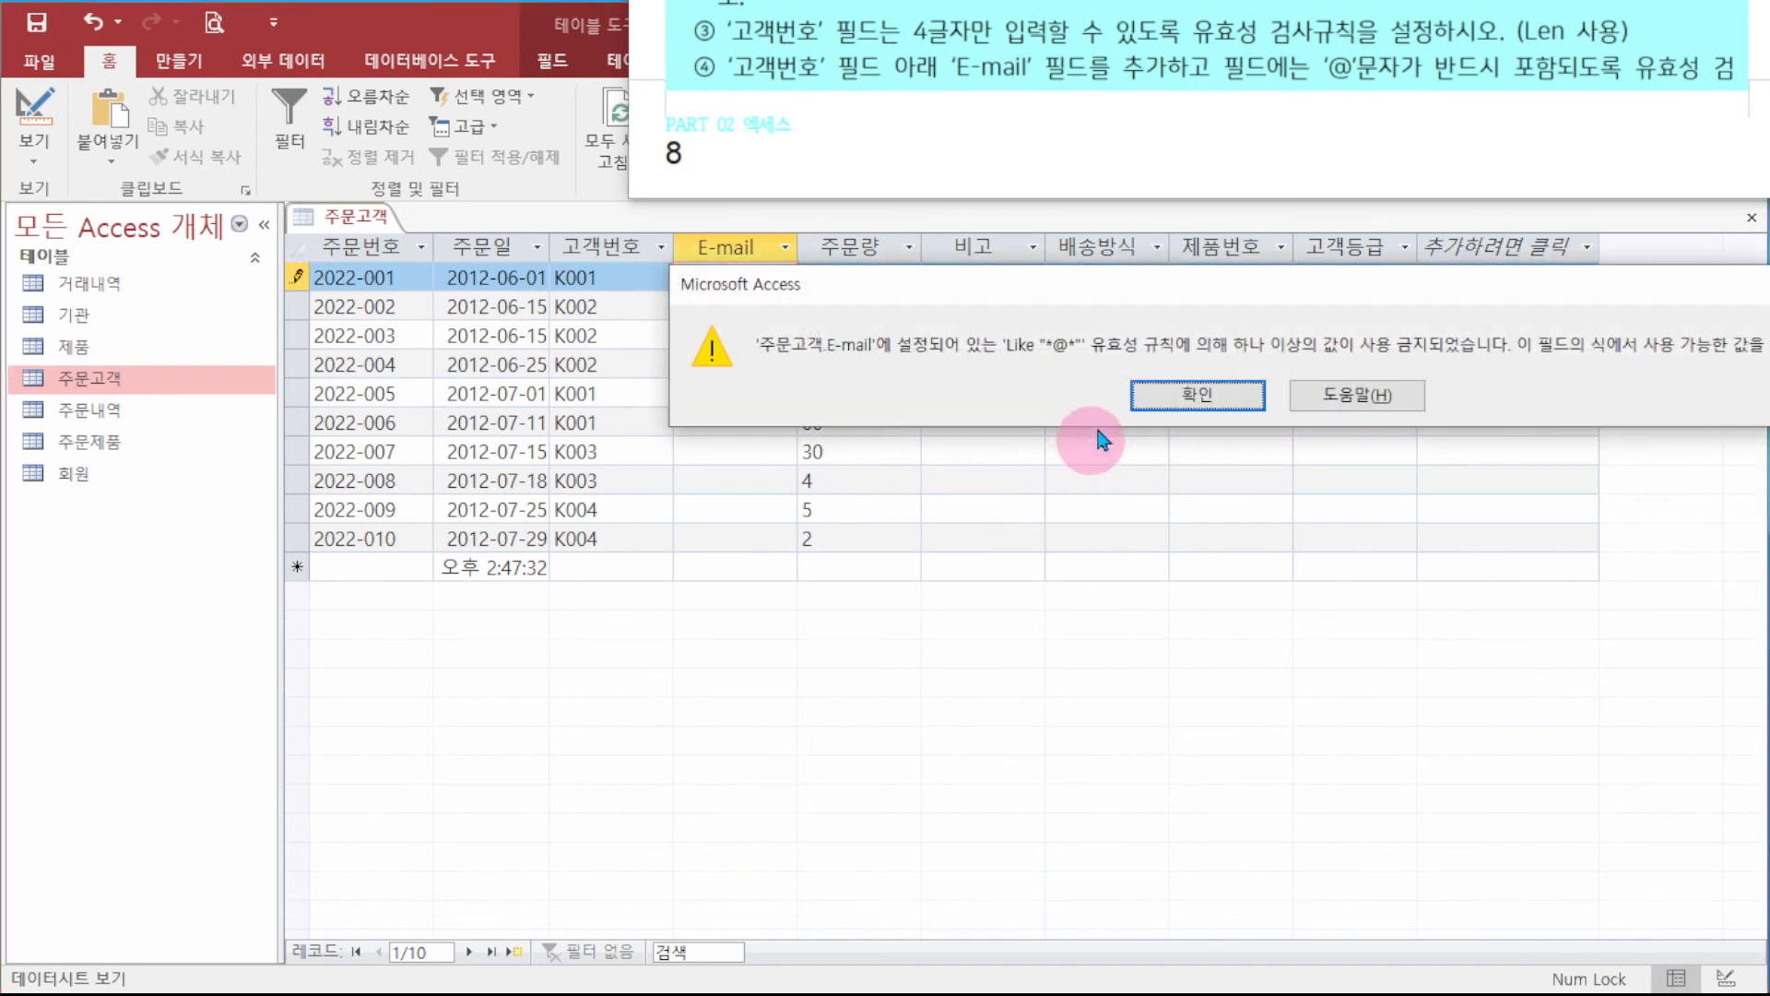
pyautogui.click(1162, 404)
pyautogui.press('Escape')
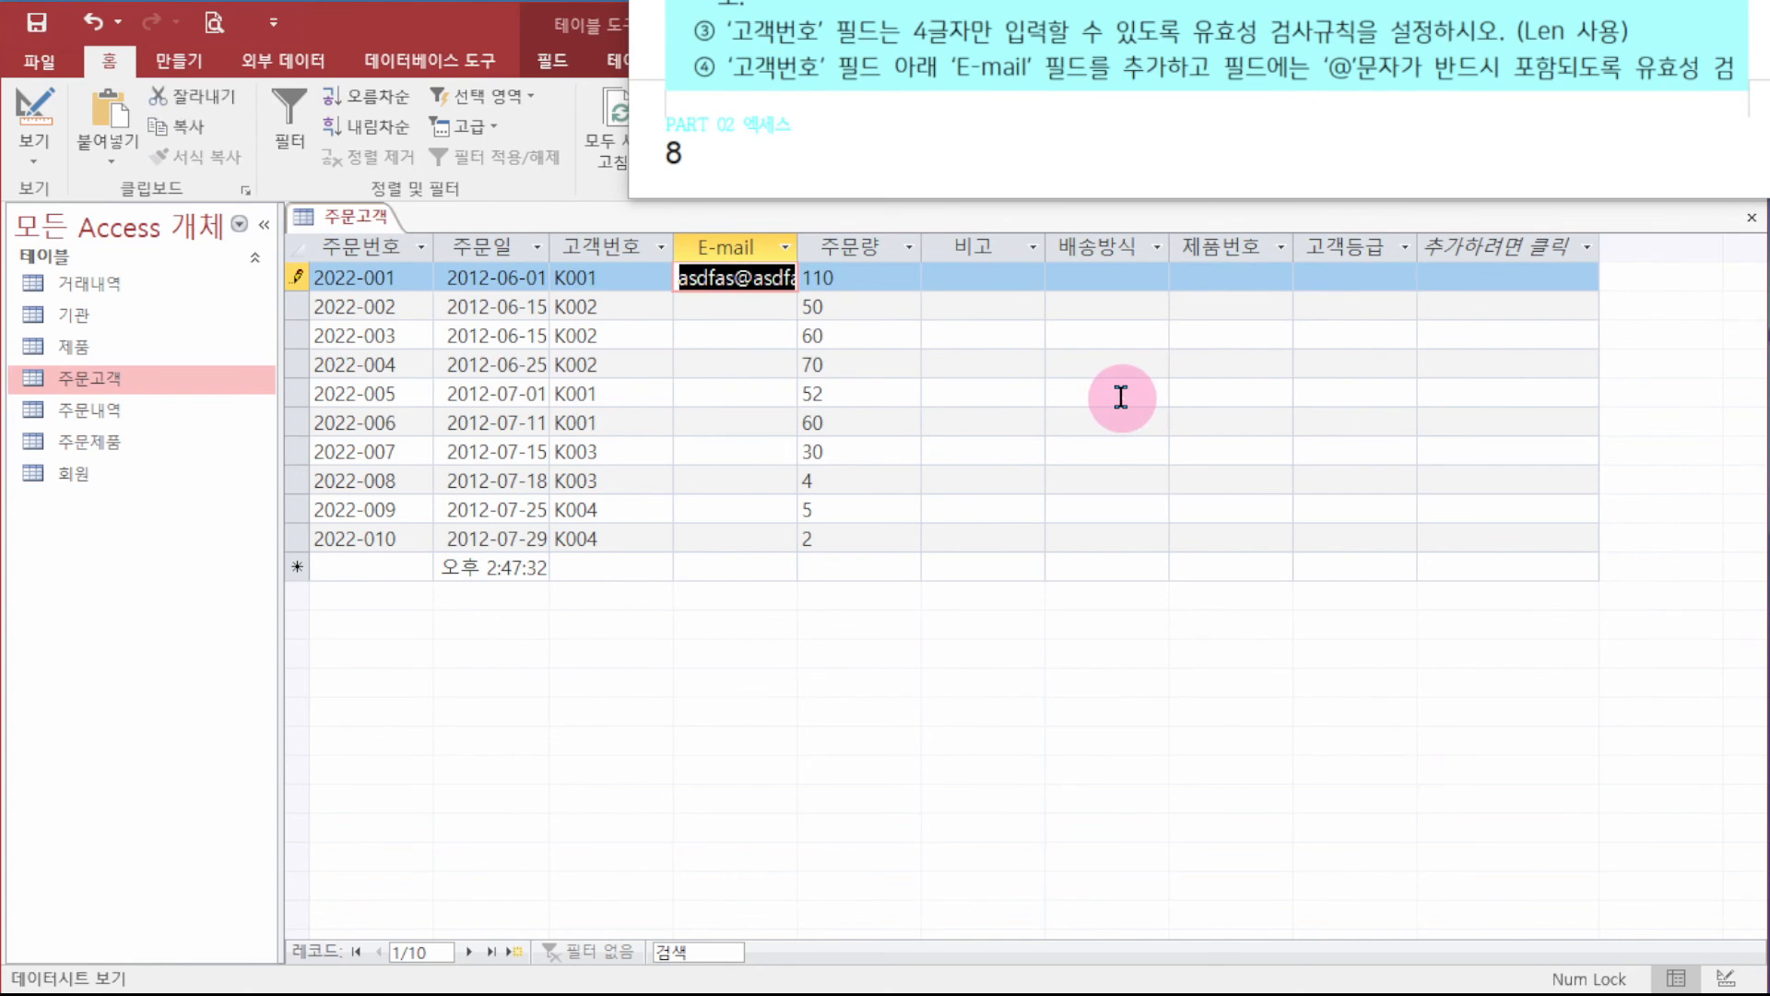
pyautogui.press('Delete')
pyautogui.press('Tab')
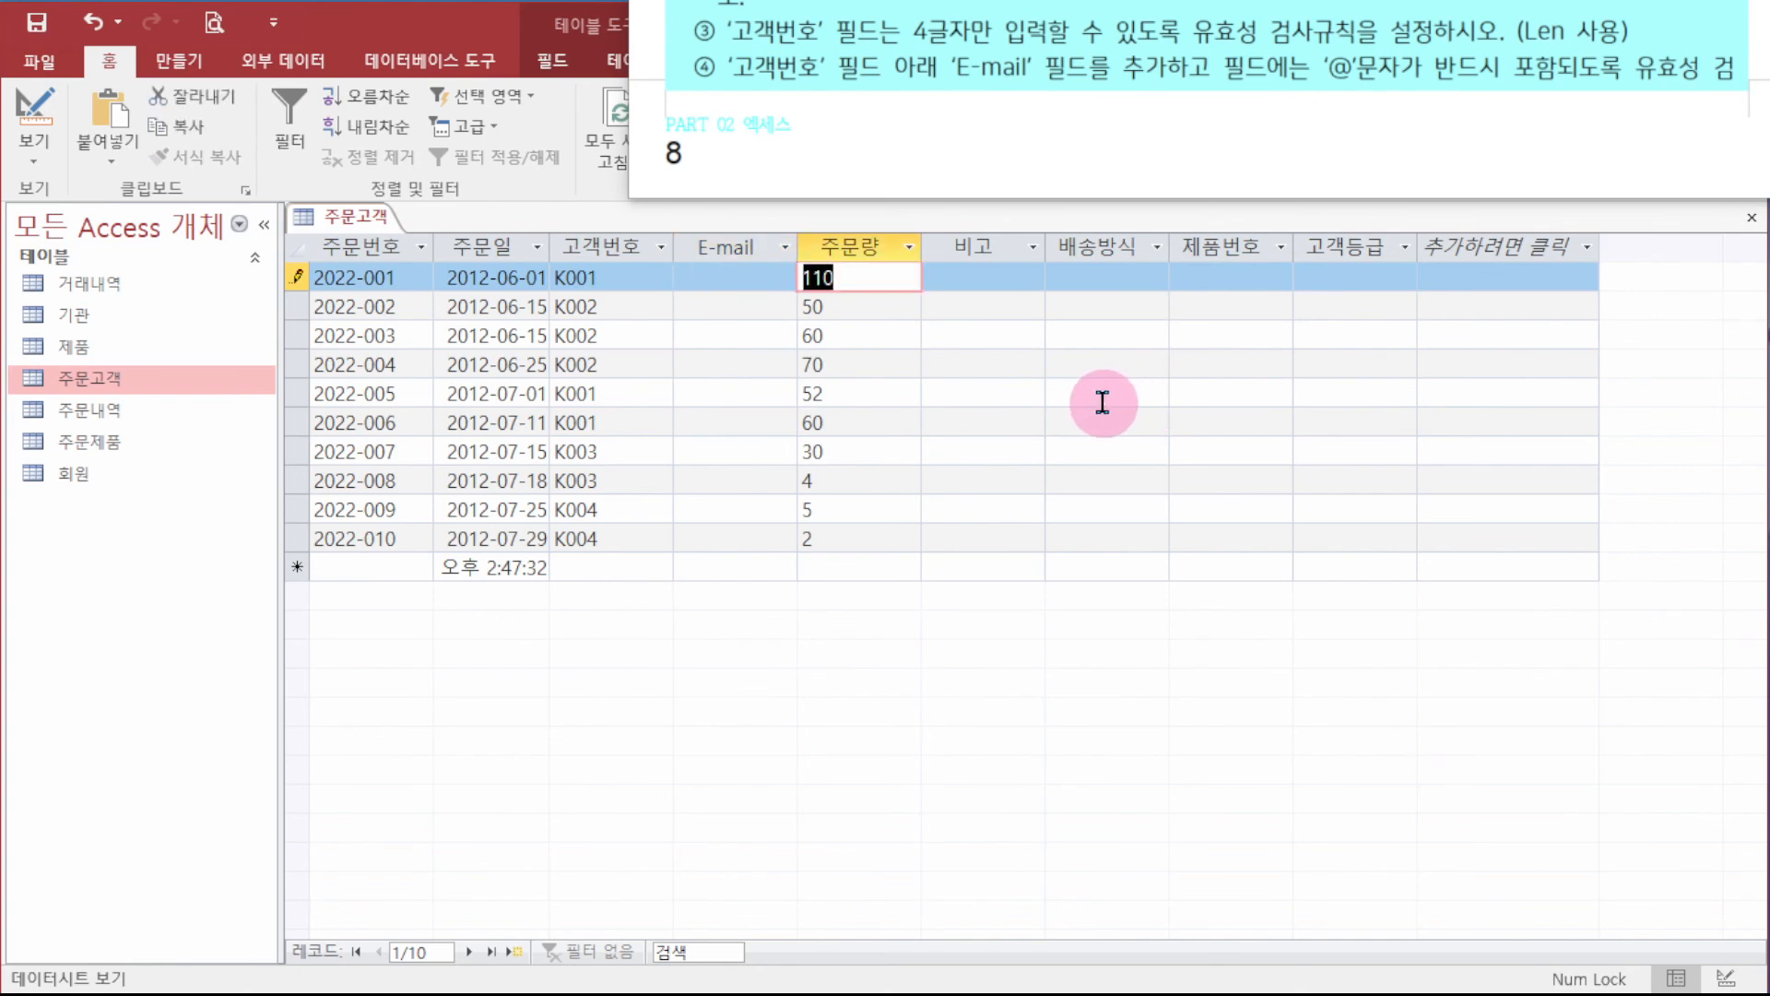
pyautogui.press('Tab')
pyautogui.press('Tab')
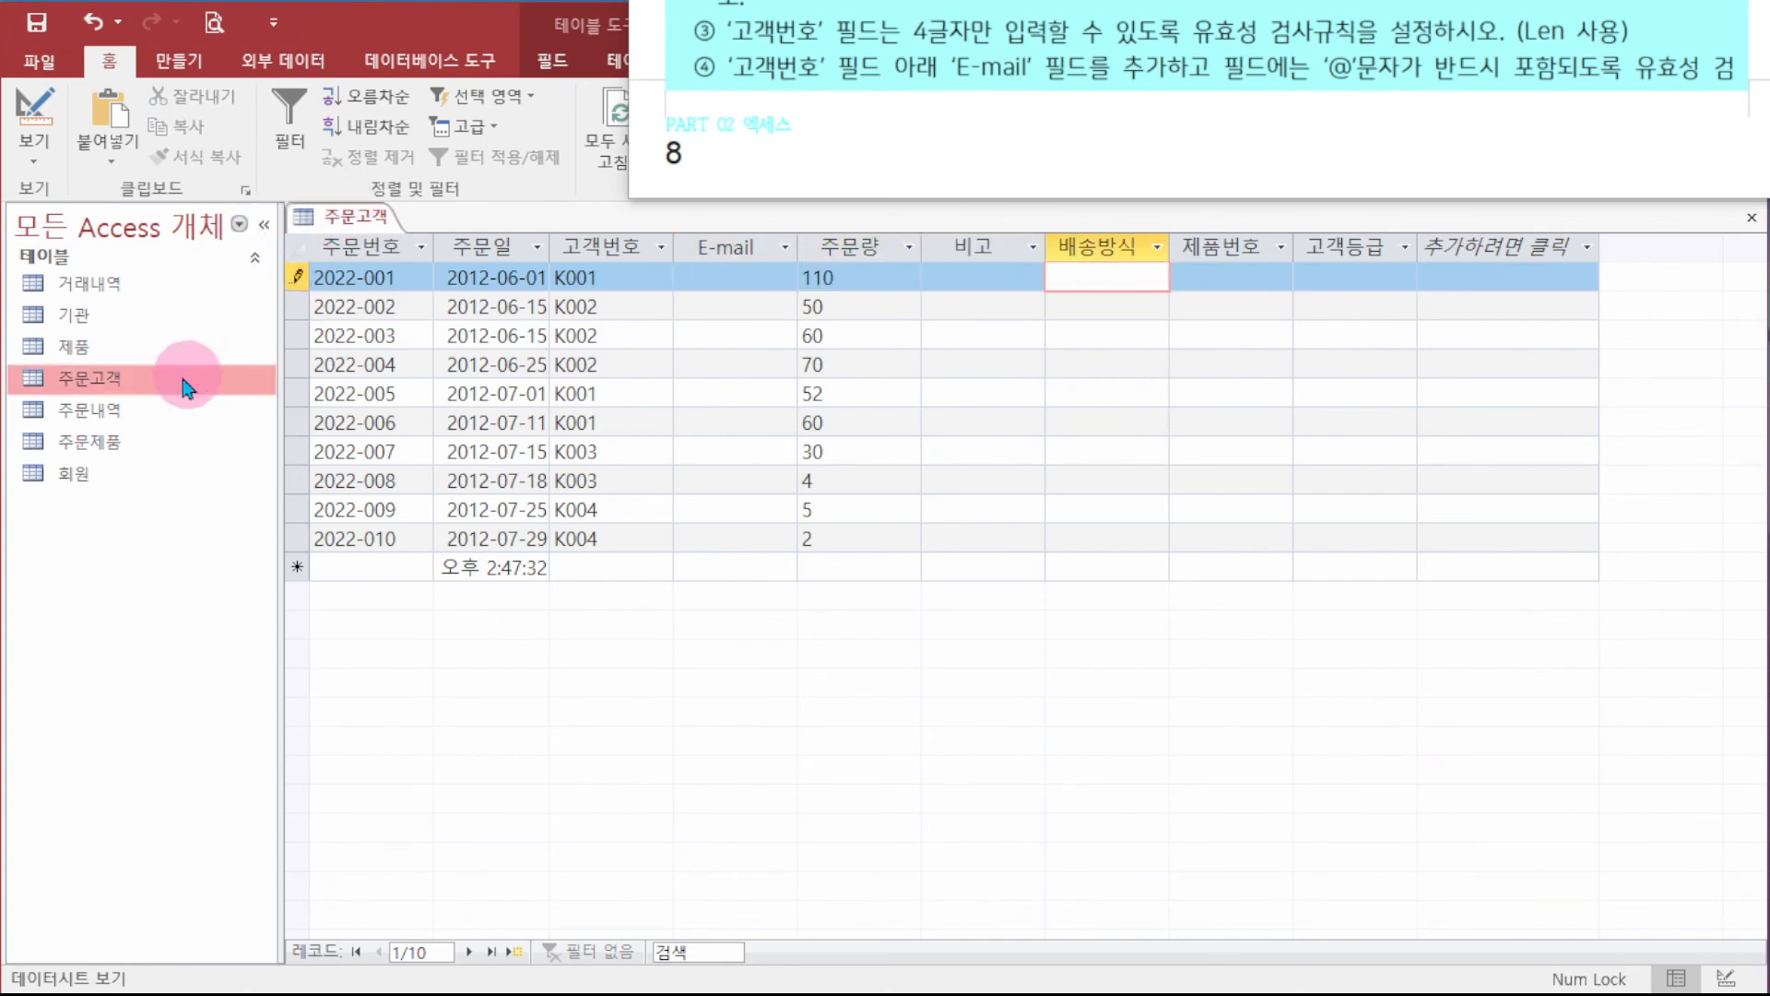
pyautogui.rightClick(361, 218)
# - Close the 주문고객 datasheet and reopen the table in design view
pyautogui.click(464, 280)
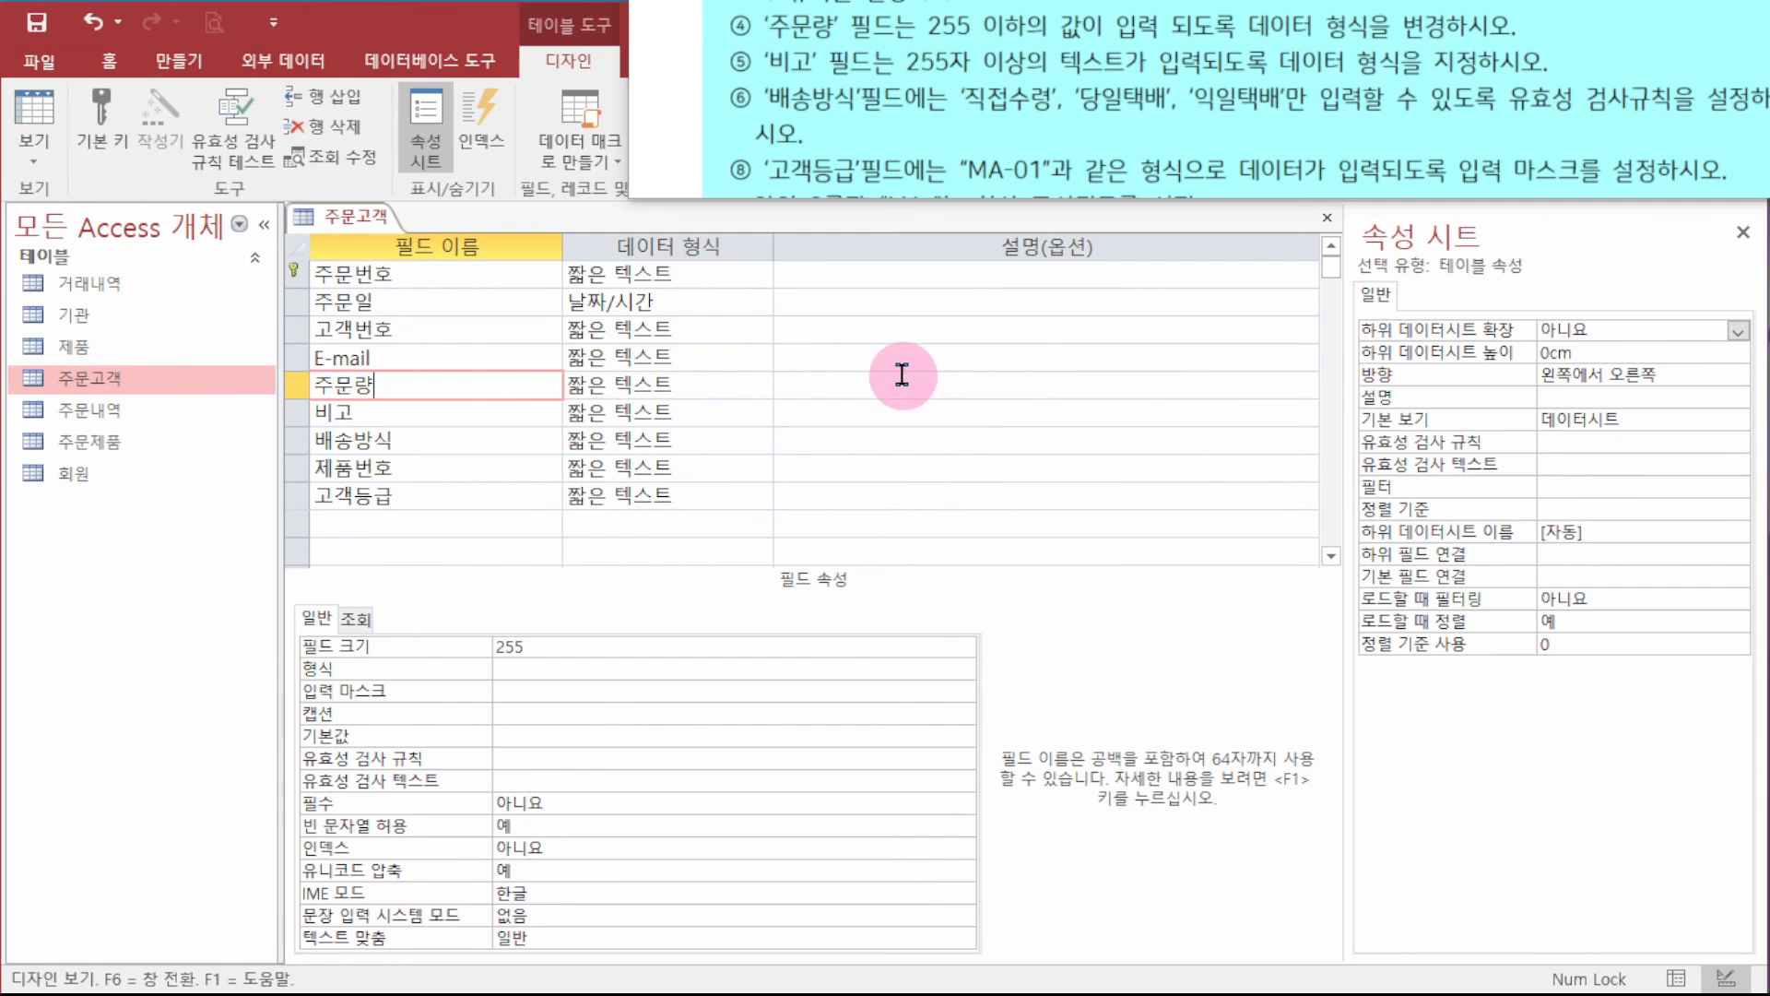
pyautogui.click(672, 385)
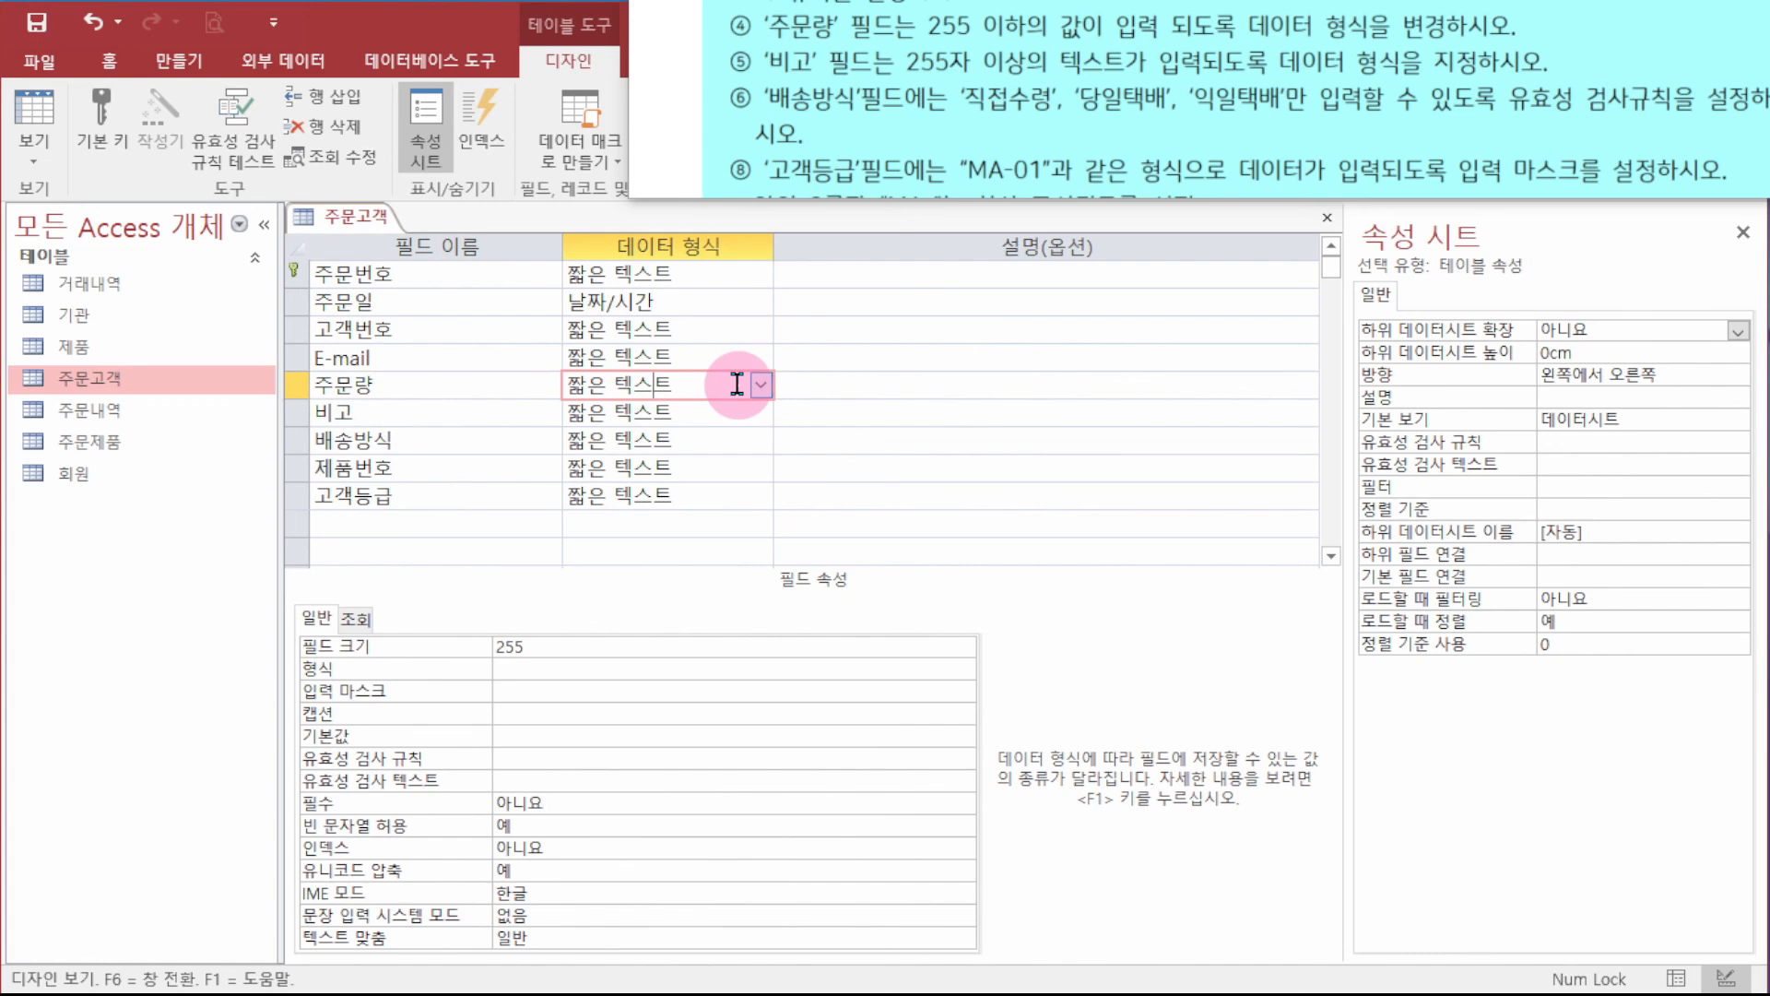
# - Change 주문량 to the 숫자 data type with field size 바이트
pyautogui.click(761, 386)
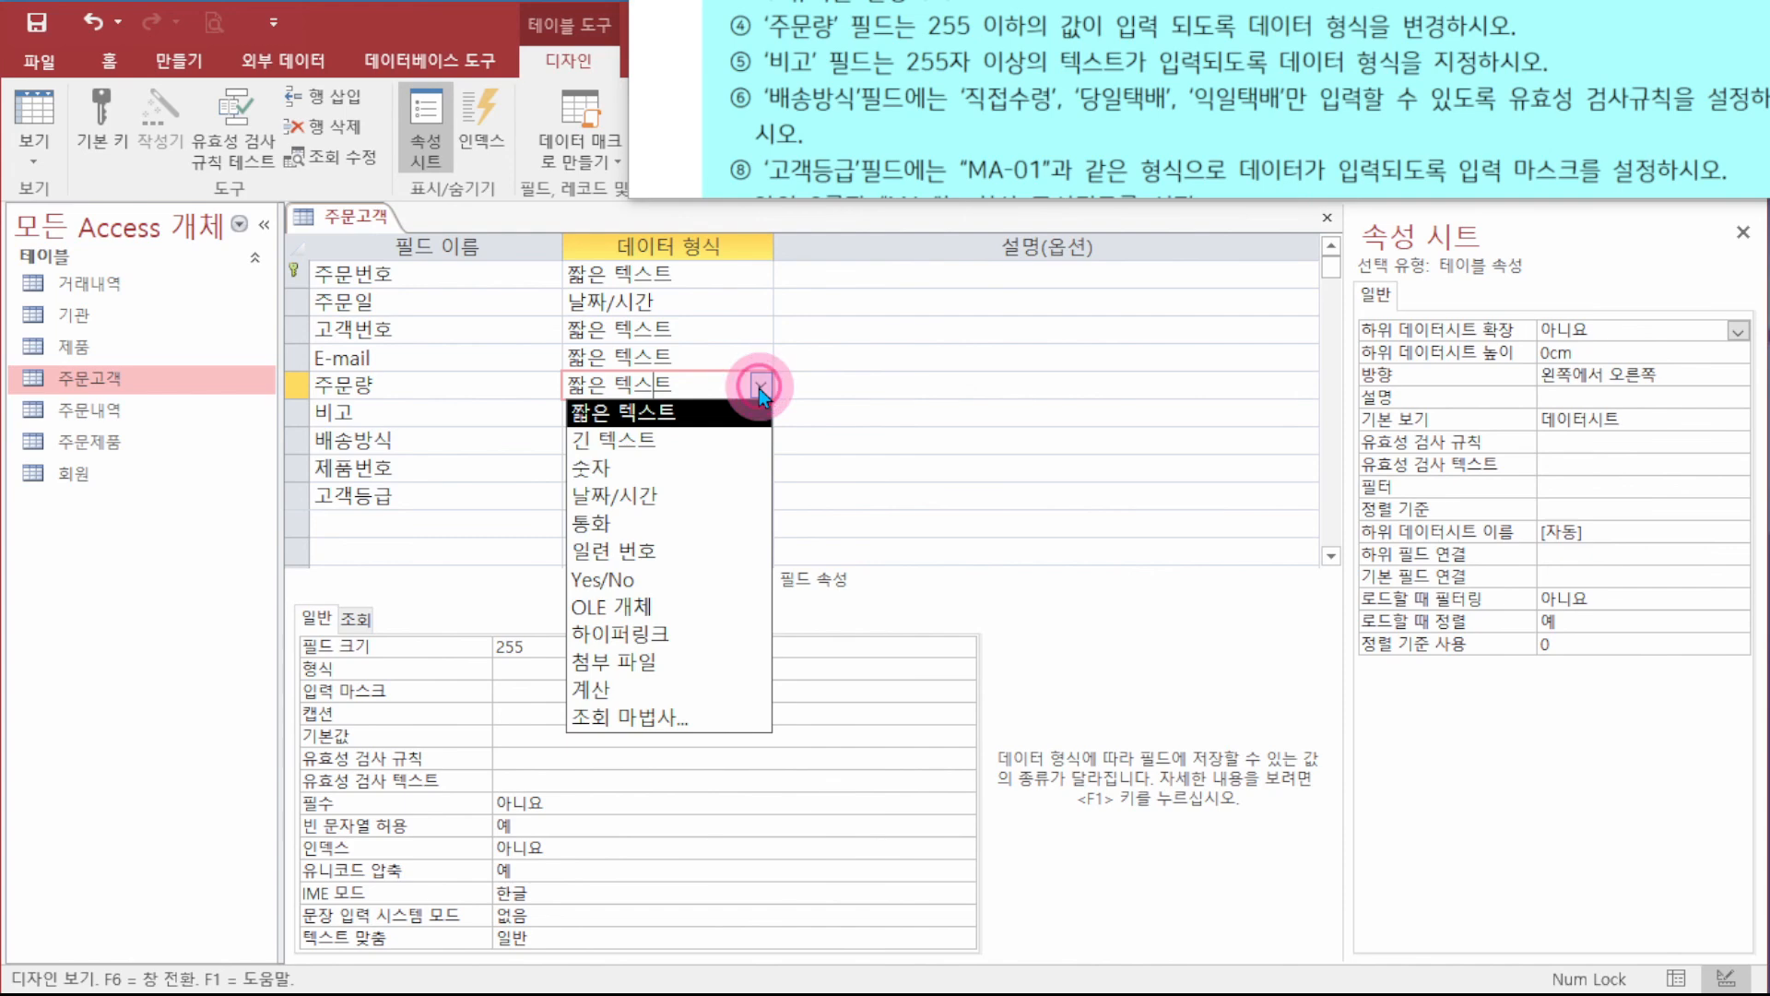
pyautogui.click(654, 469)
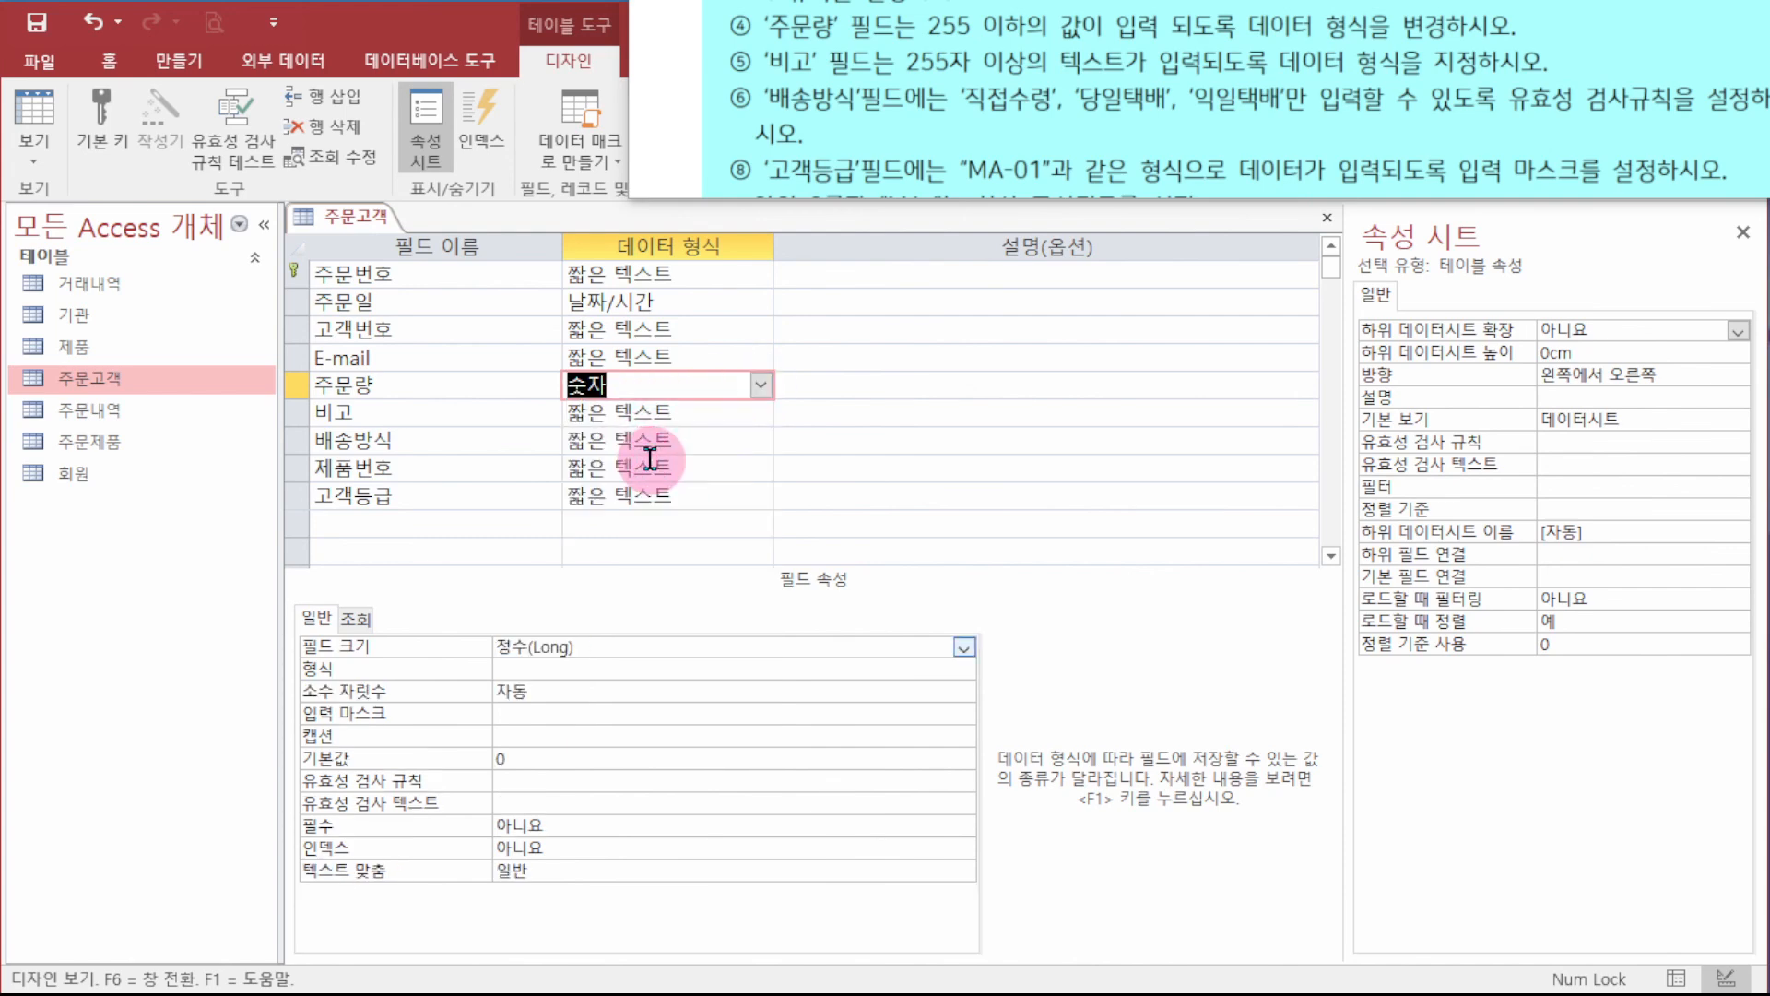
pyautogui.click(664, 645)
pyautogui.click(963, 648)
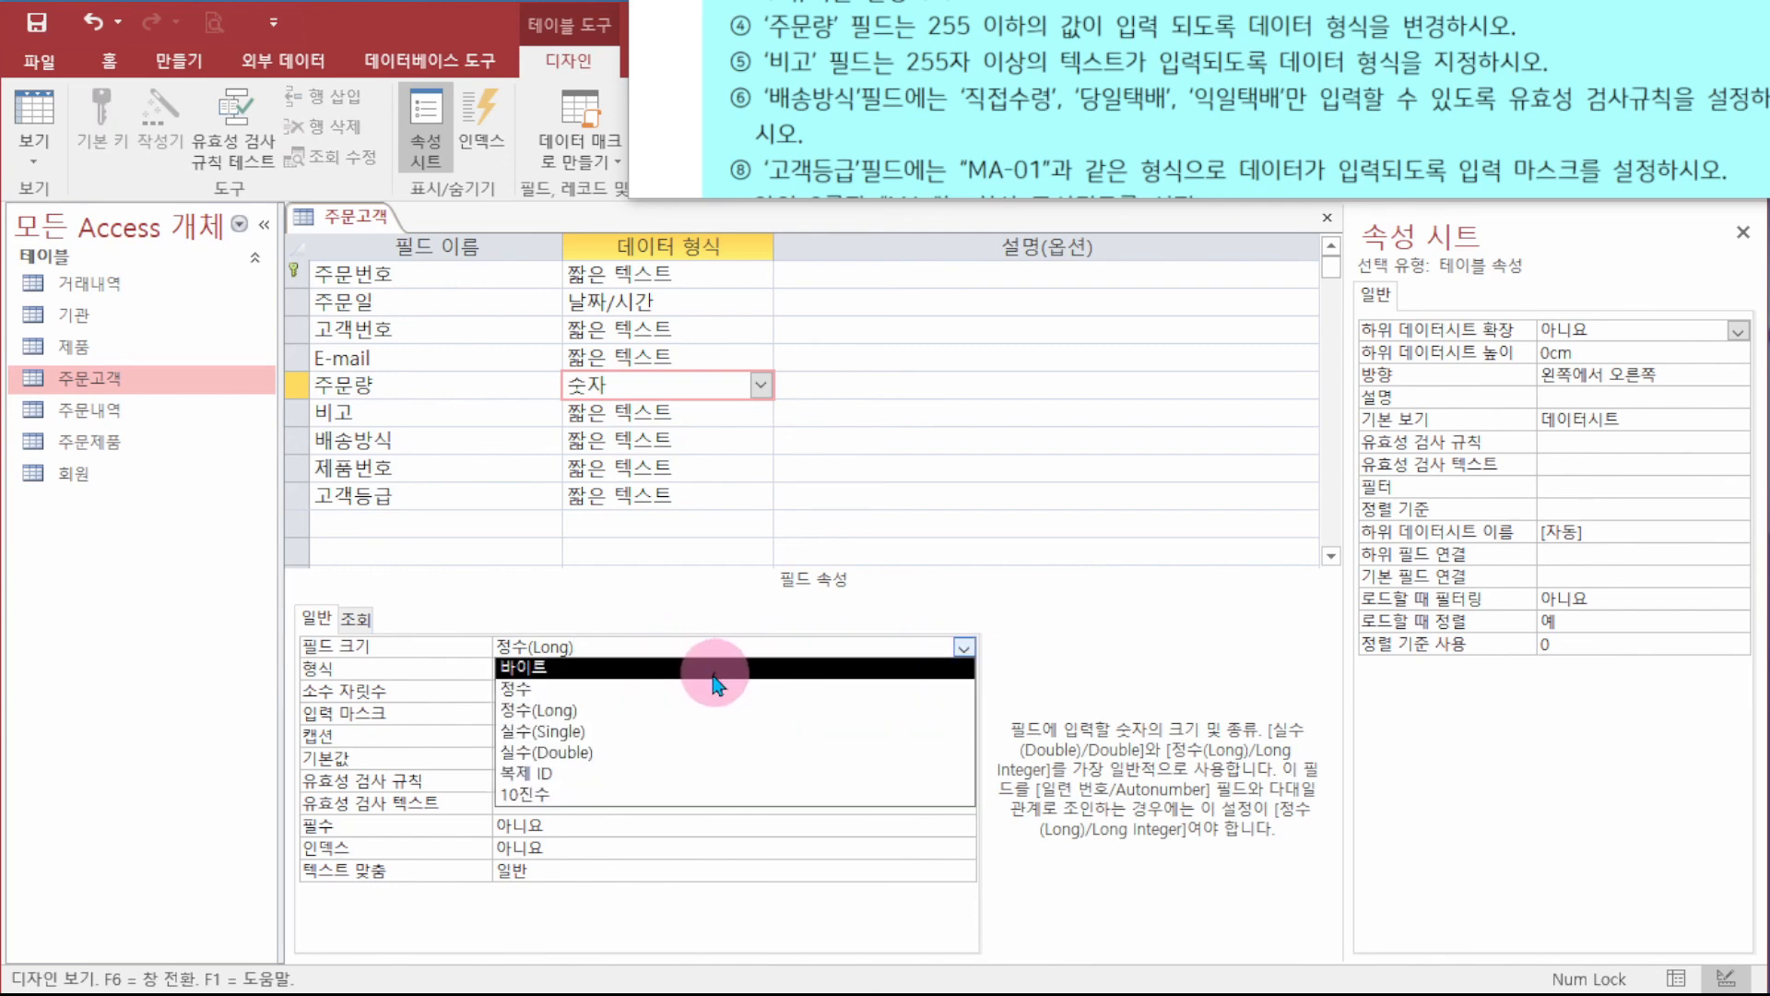
pyautogui.click(712, 666)
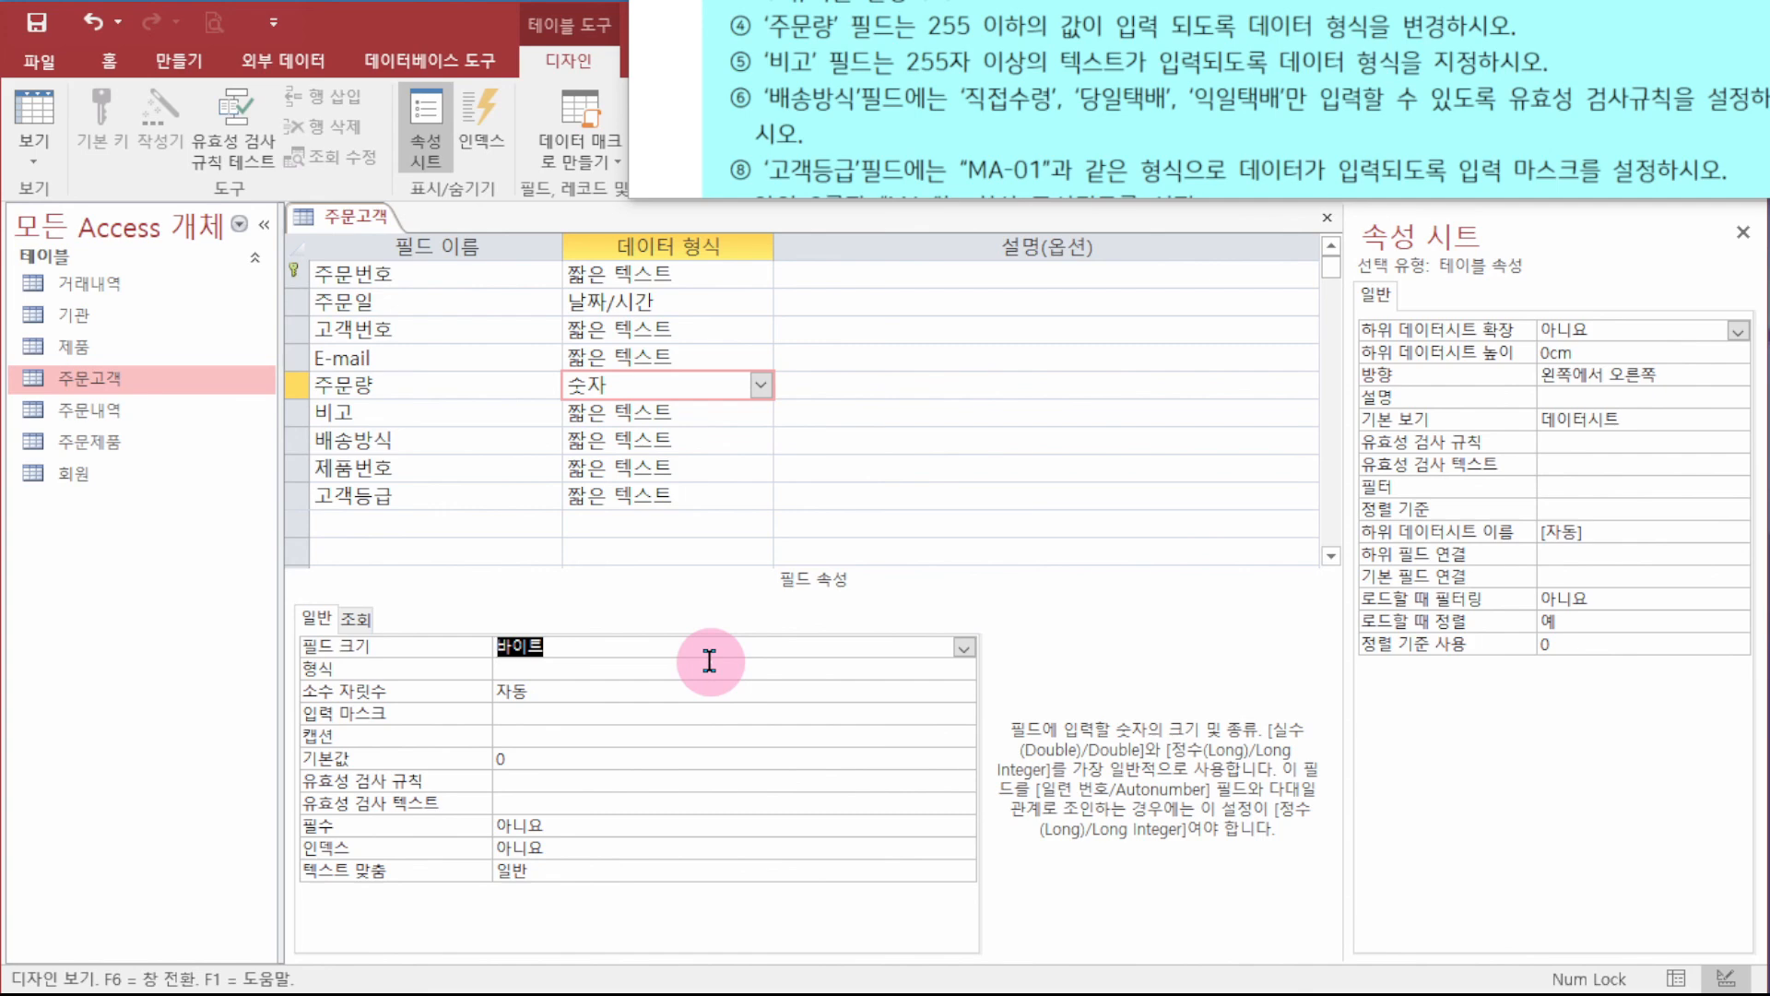
pyautogui.press('Return')
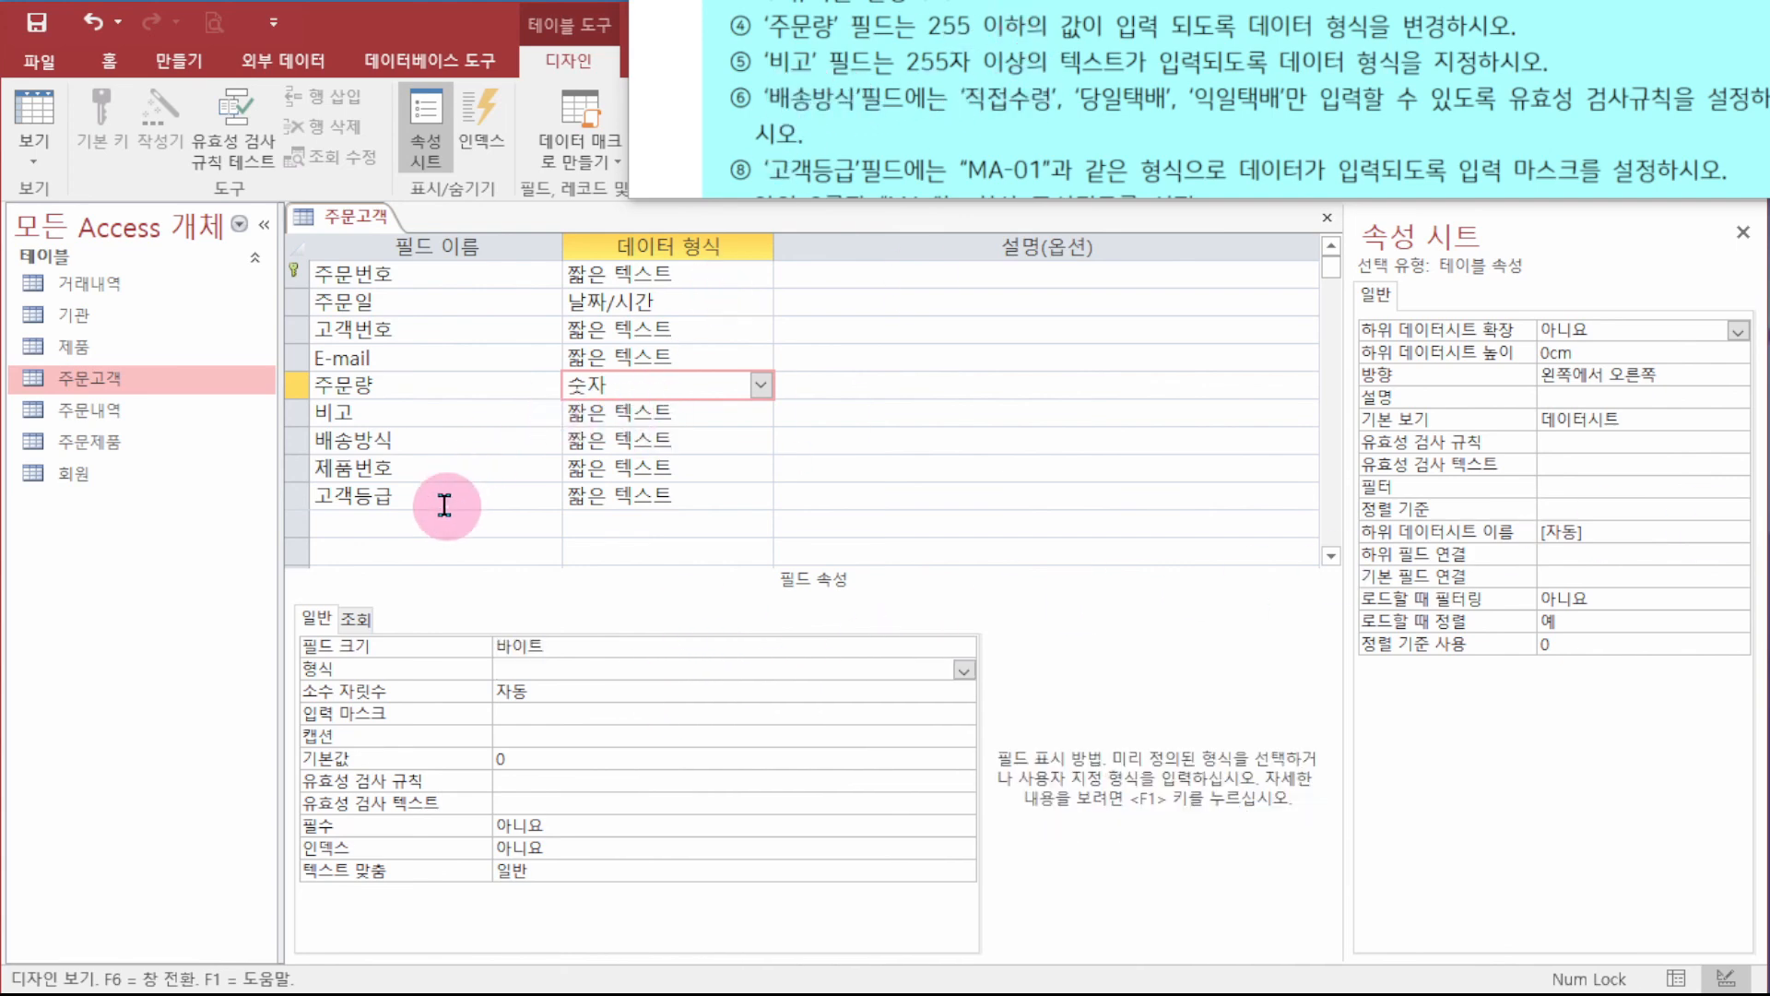
pyautogui.click(411, 397)
pyautogui.click(411, 405)
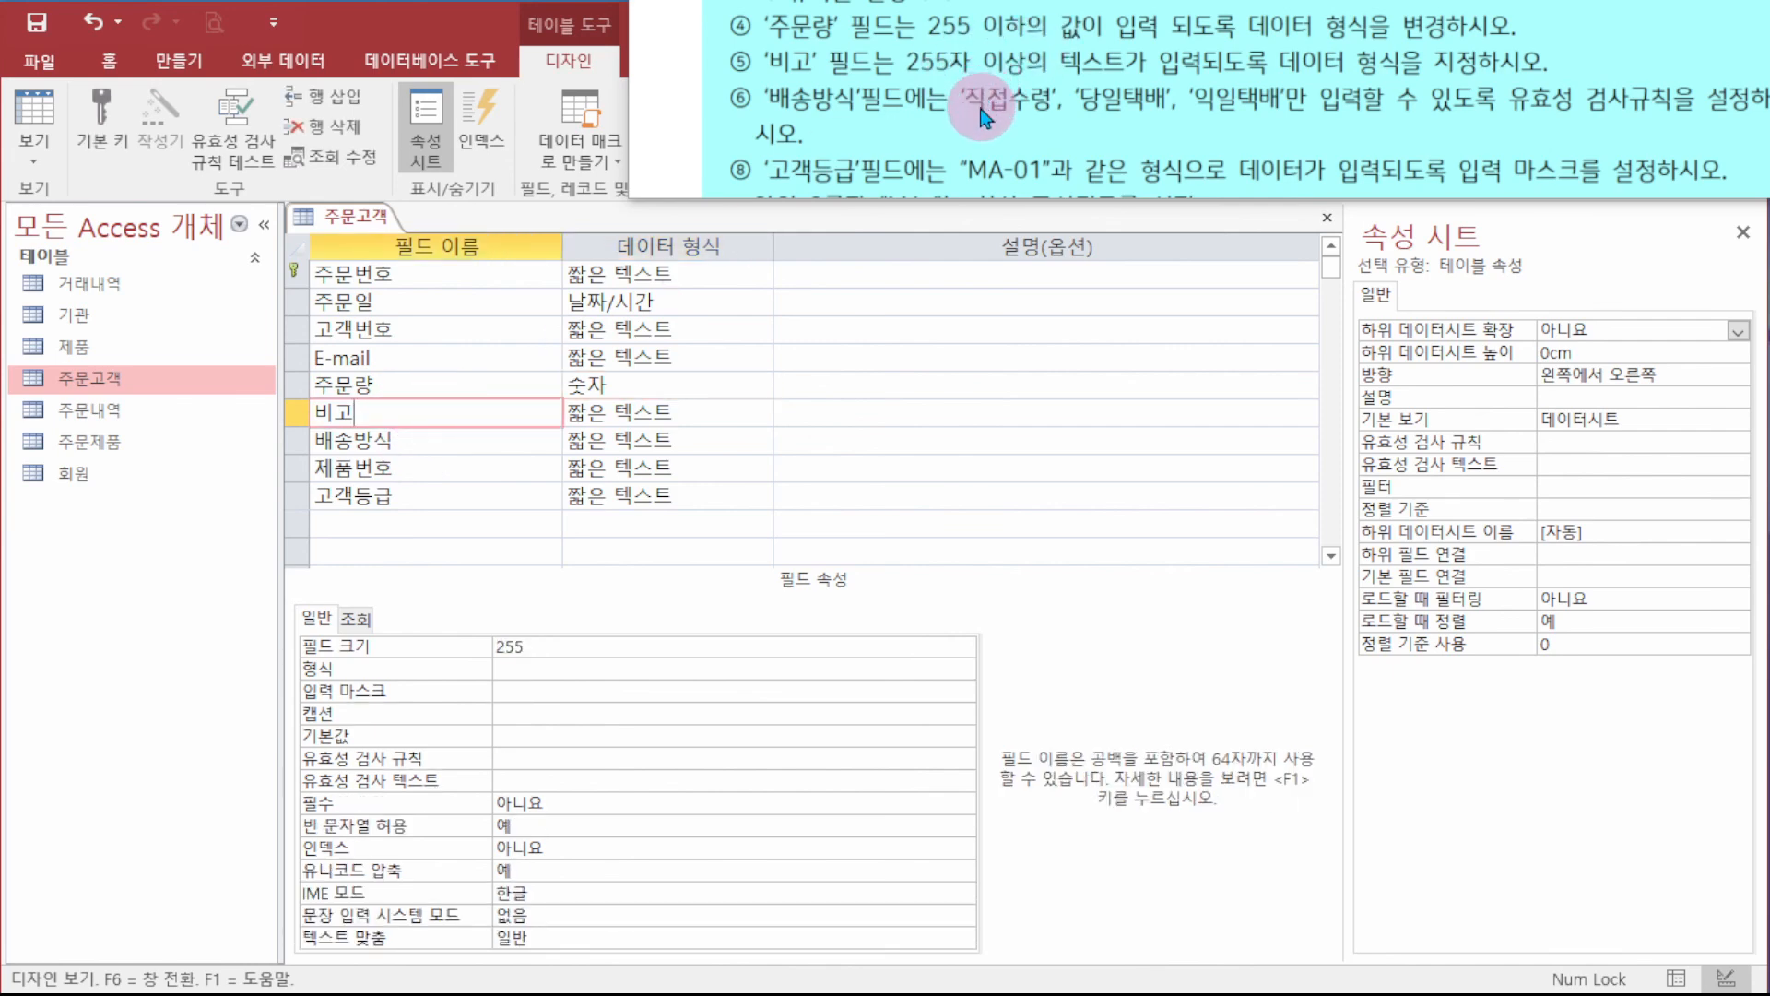
# - Set the 비고 field's data type to 긴 텍스트 (Long Text)
pyautogui.click(724, 412)
pyautogui.click(761, 412)
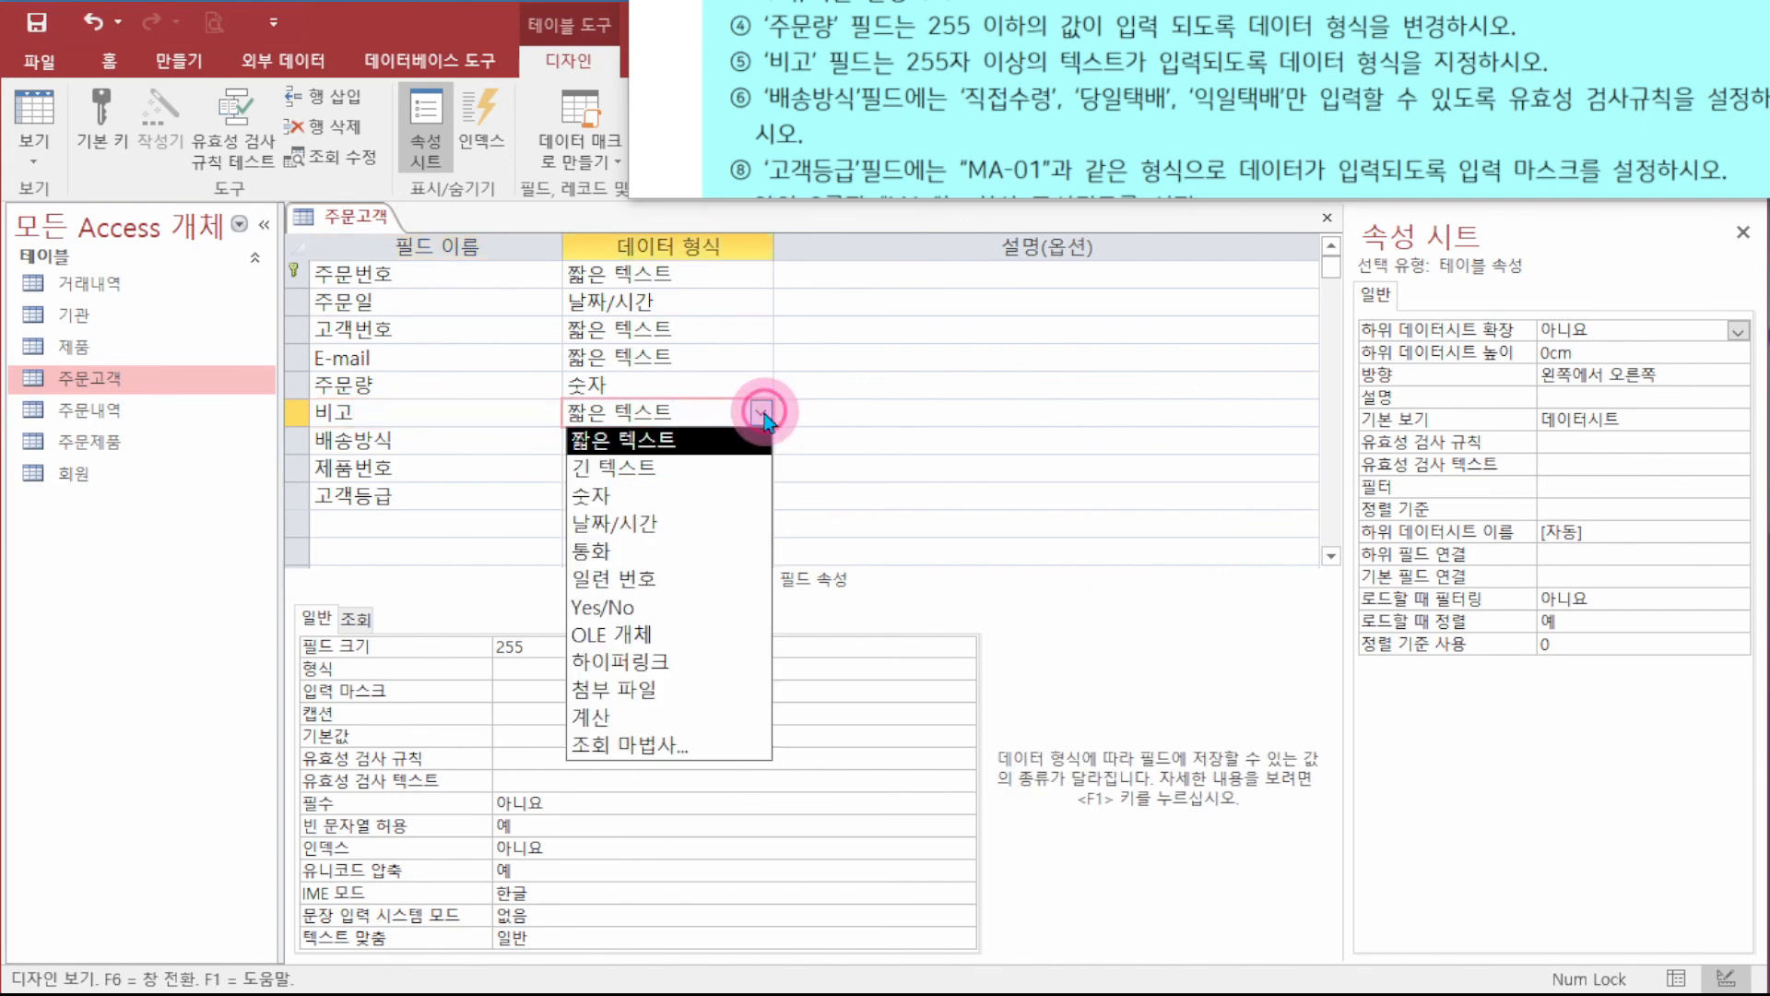
pyautogui.click(708, 470)
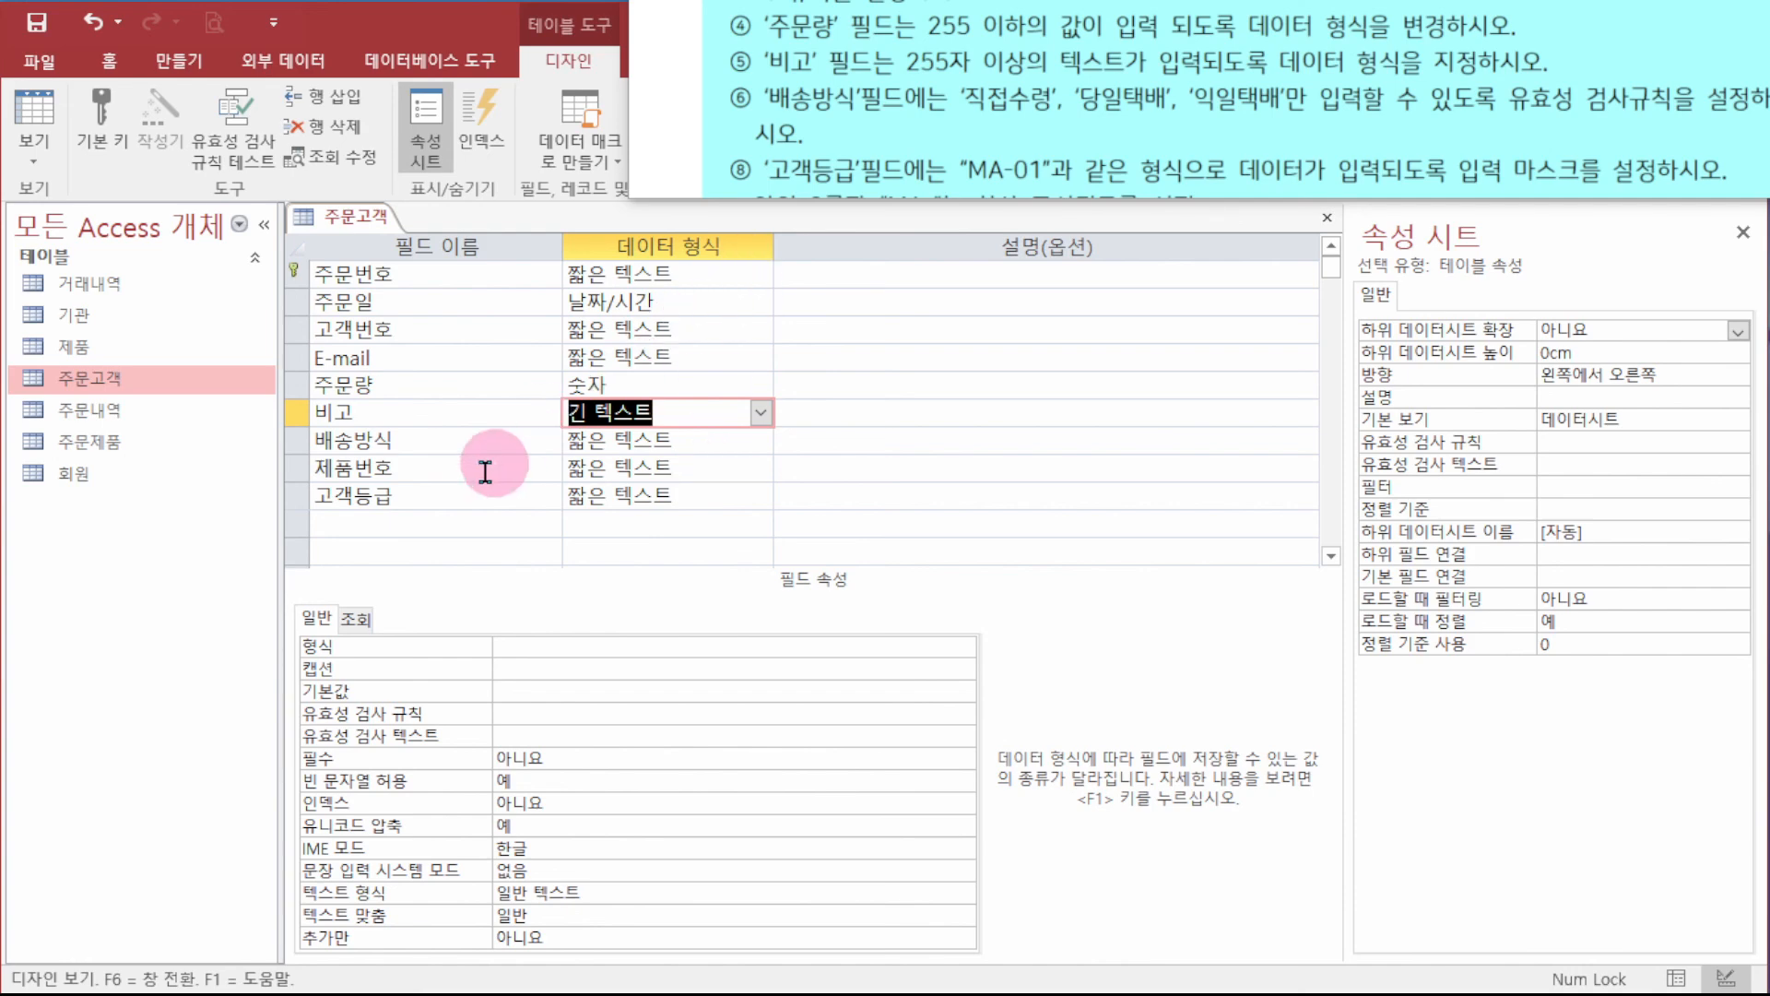
pyautogui.click(634, 440)
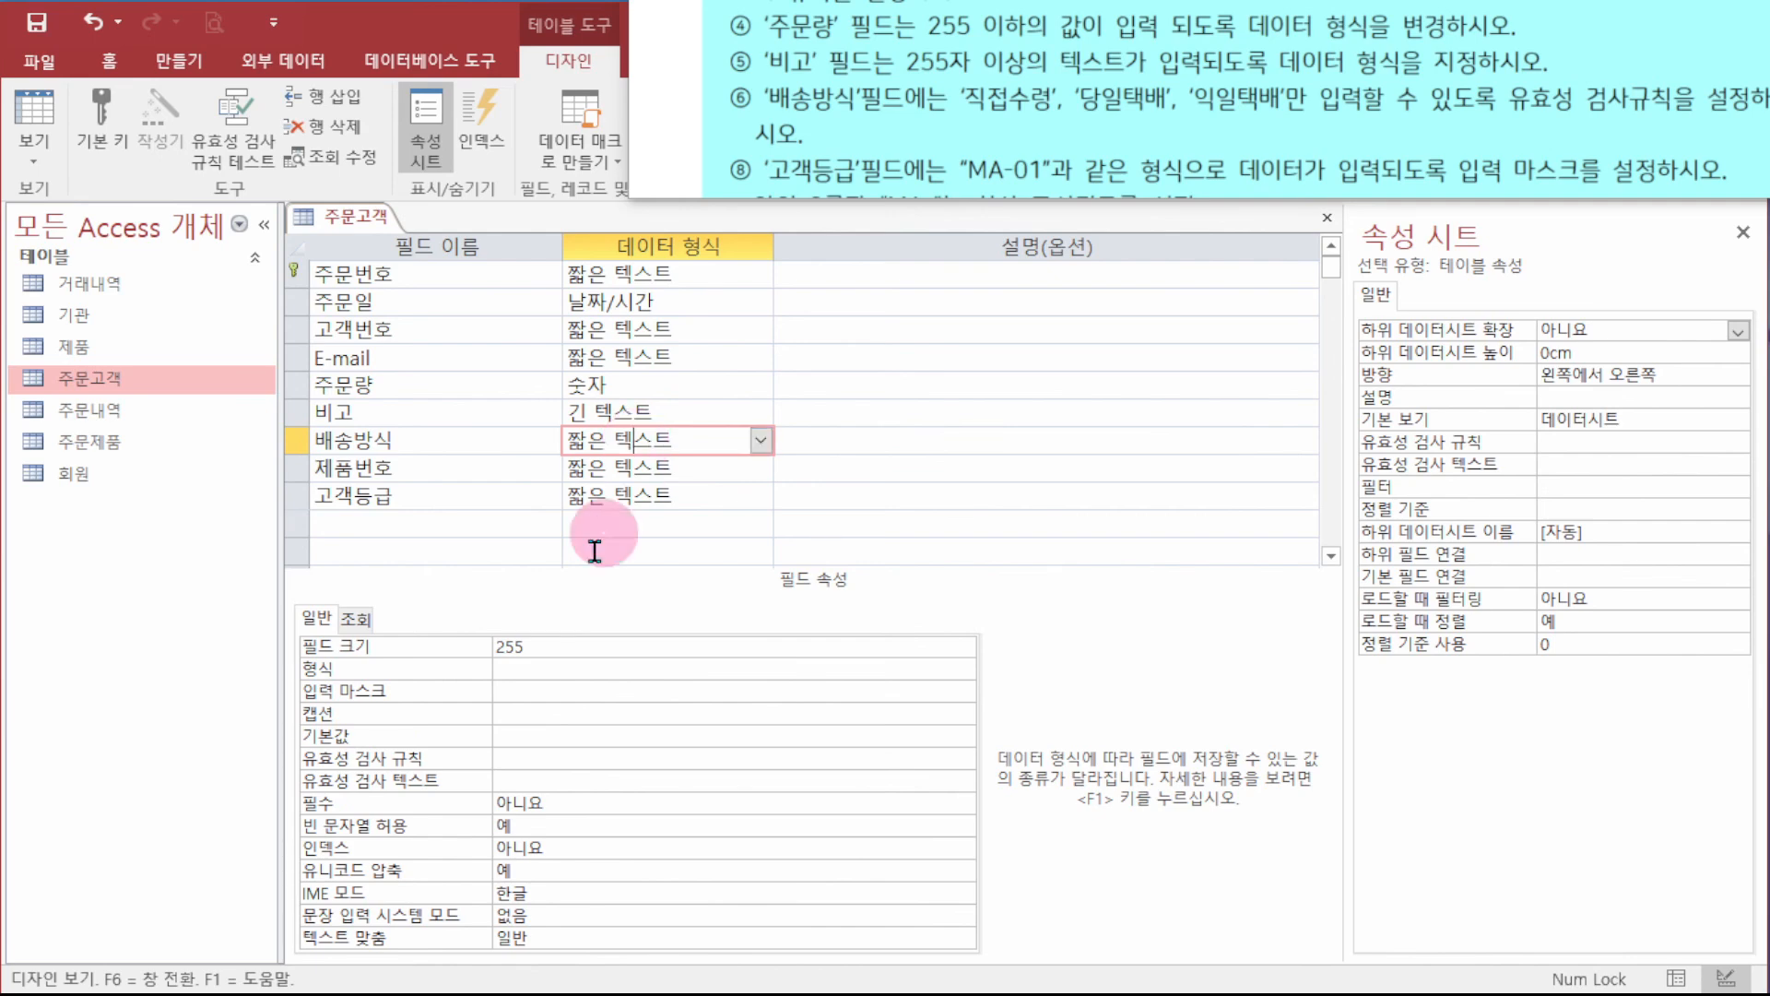
# - Give 배송방식 the validation rule In("직접수령","당일택배","익일택배")
pyautogui.click(563, 756)
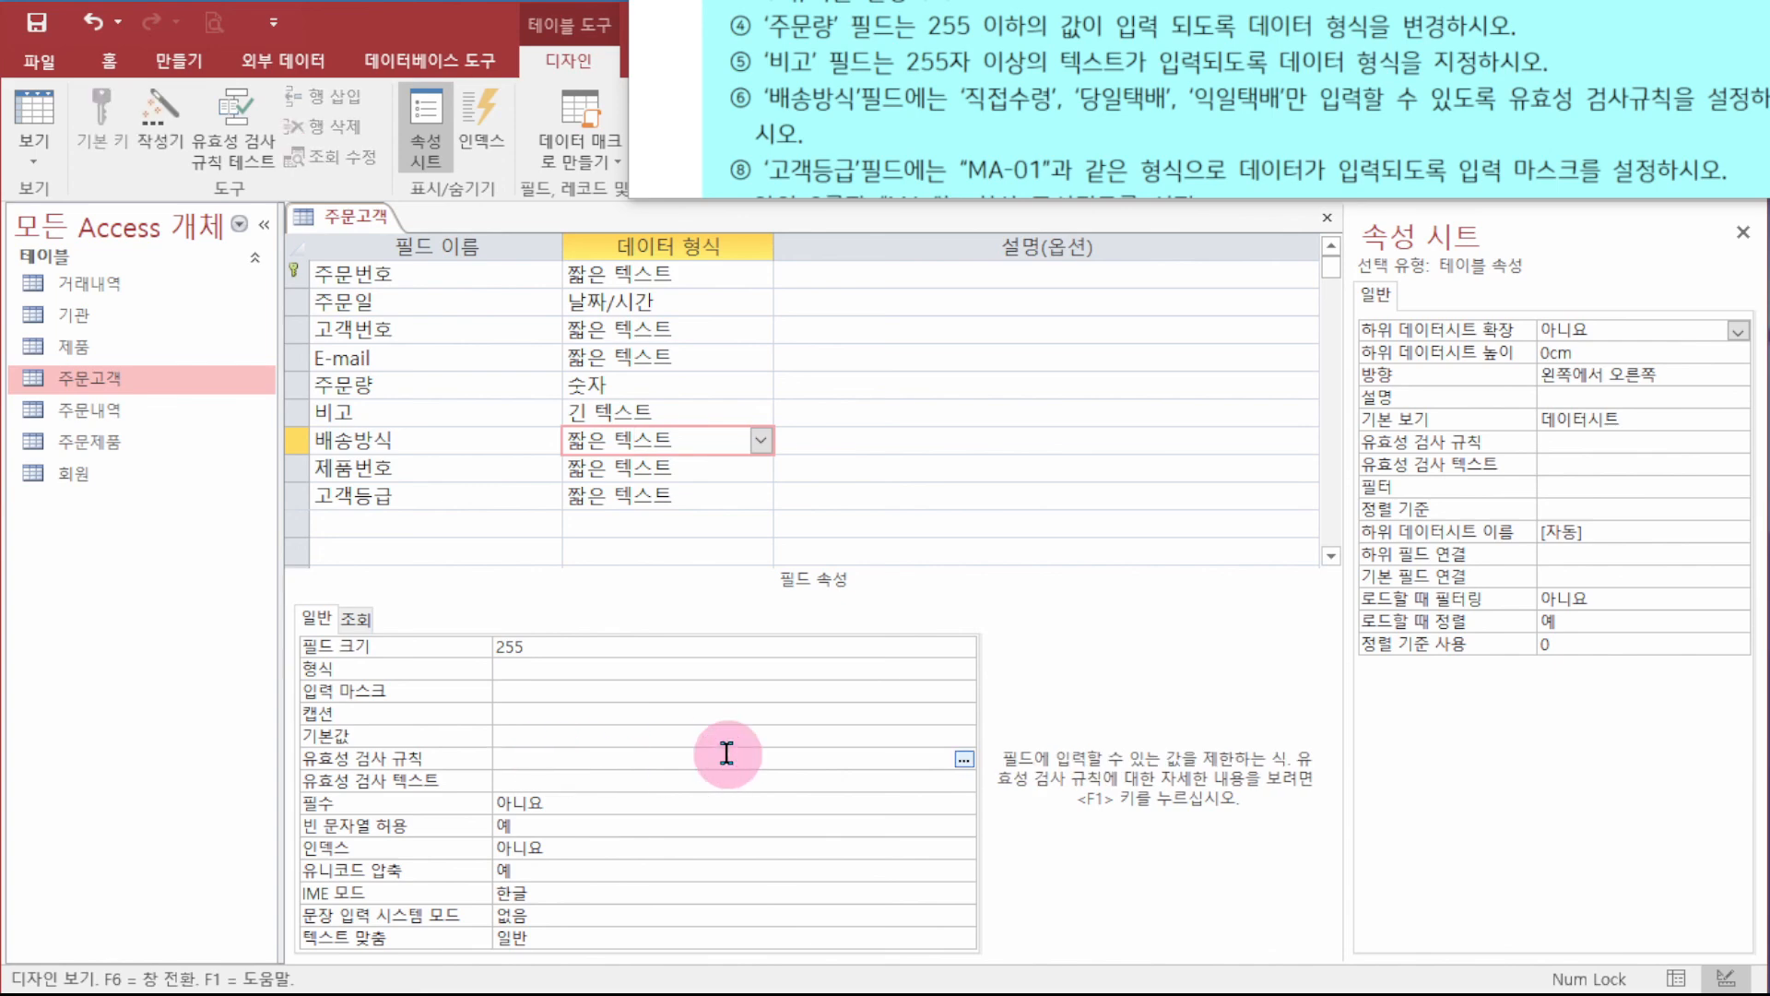
pyautogui.write('ㅑㅜ')
pyautogui.press('BackSpace')
pyautogui.press('BackSpace')
pyautogui.press('Hangul')
pyautogui.write('in("직접수령","당일택')
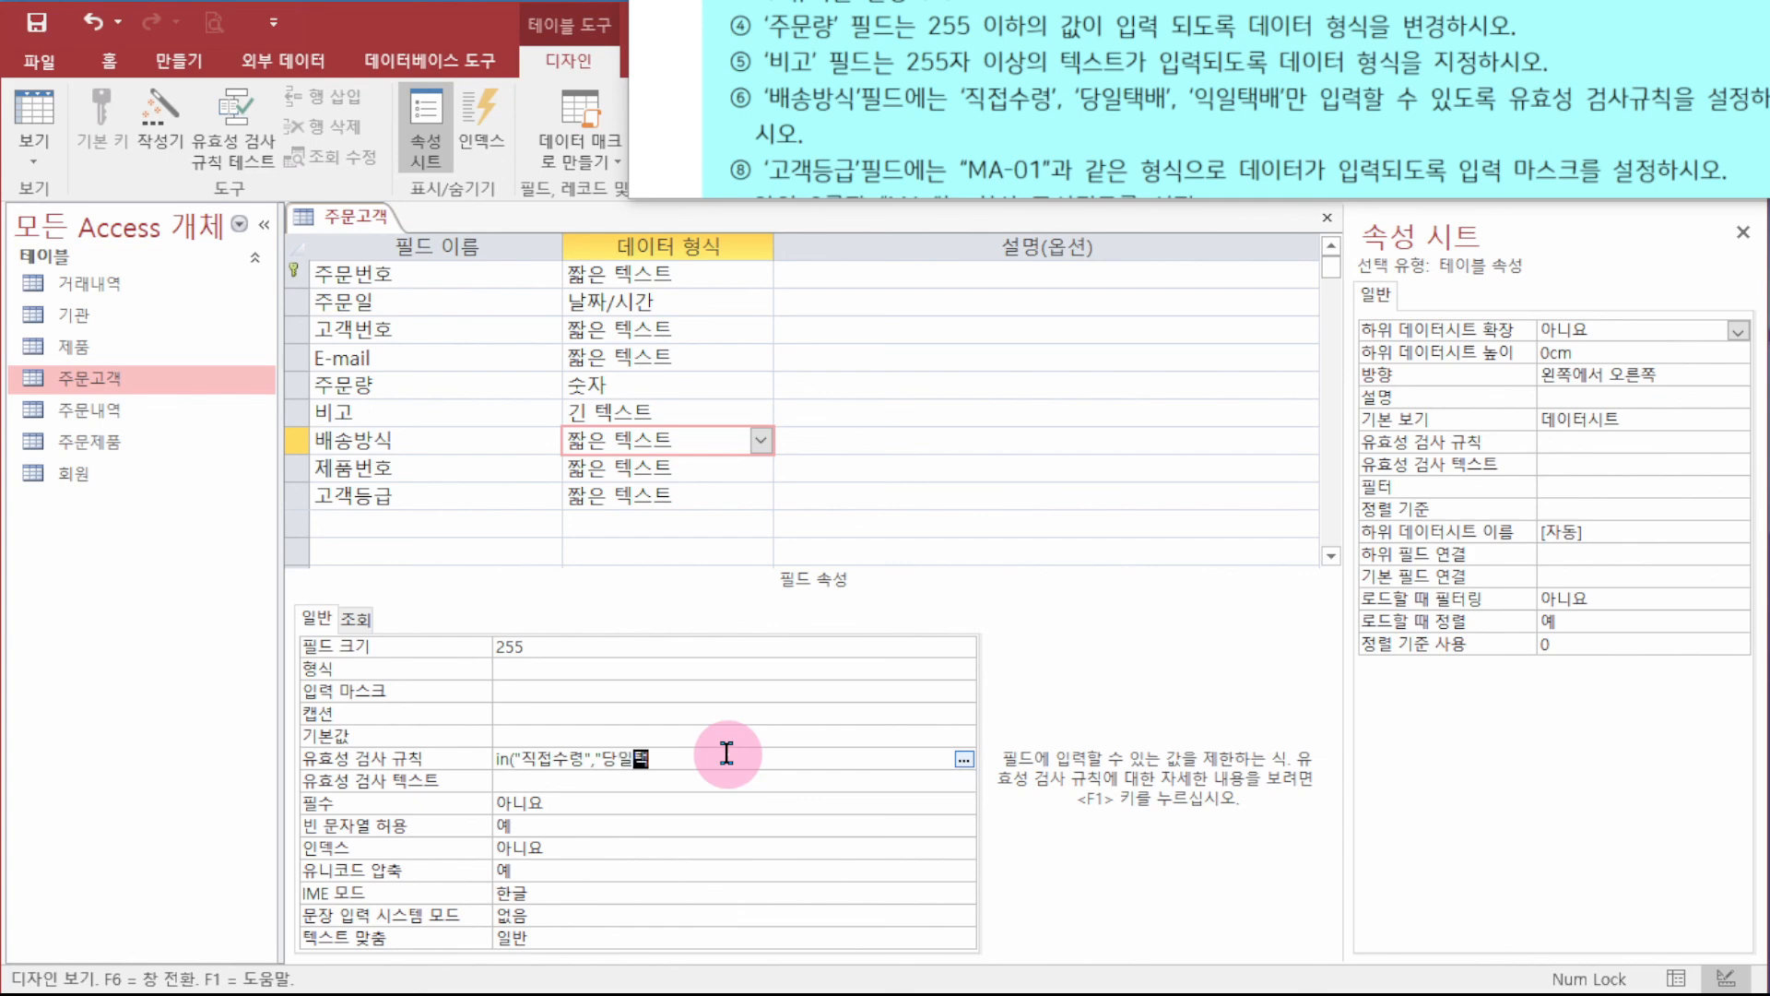
pyautogui.write('배","익일택배")')
pyautogui.press('Return')
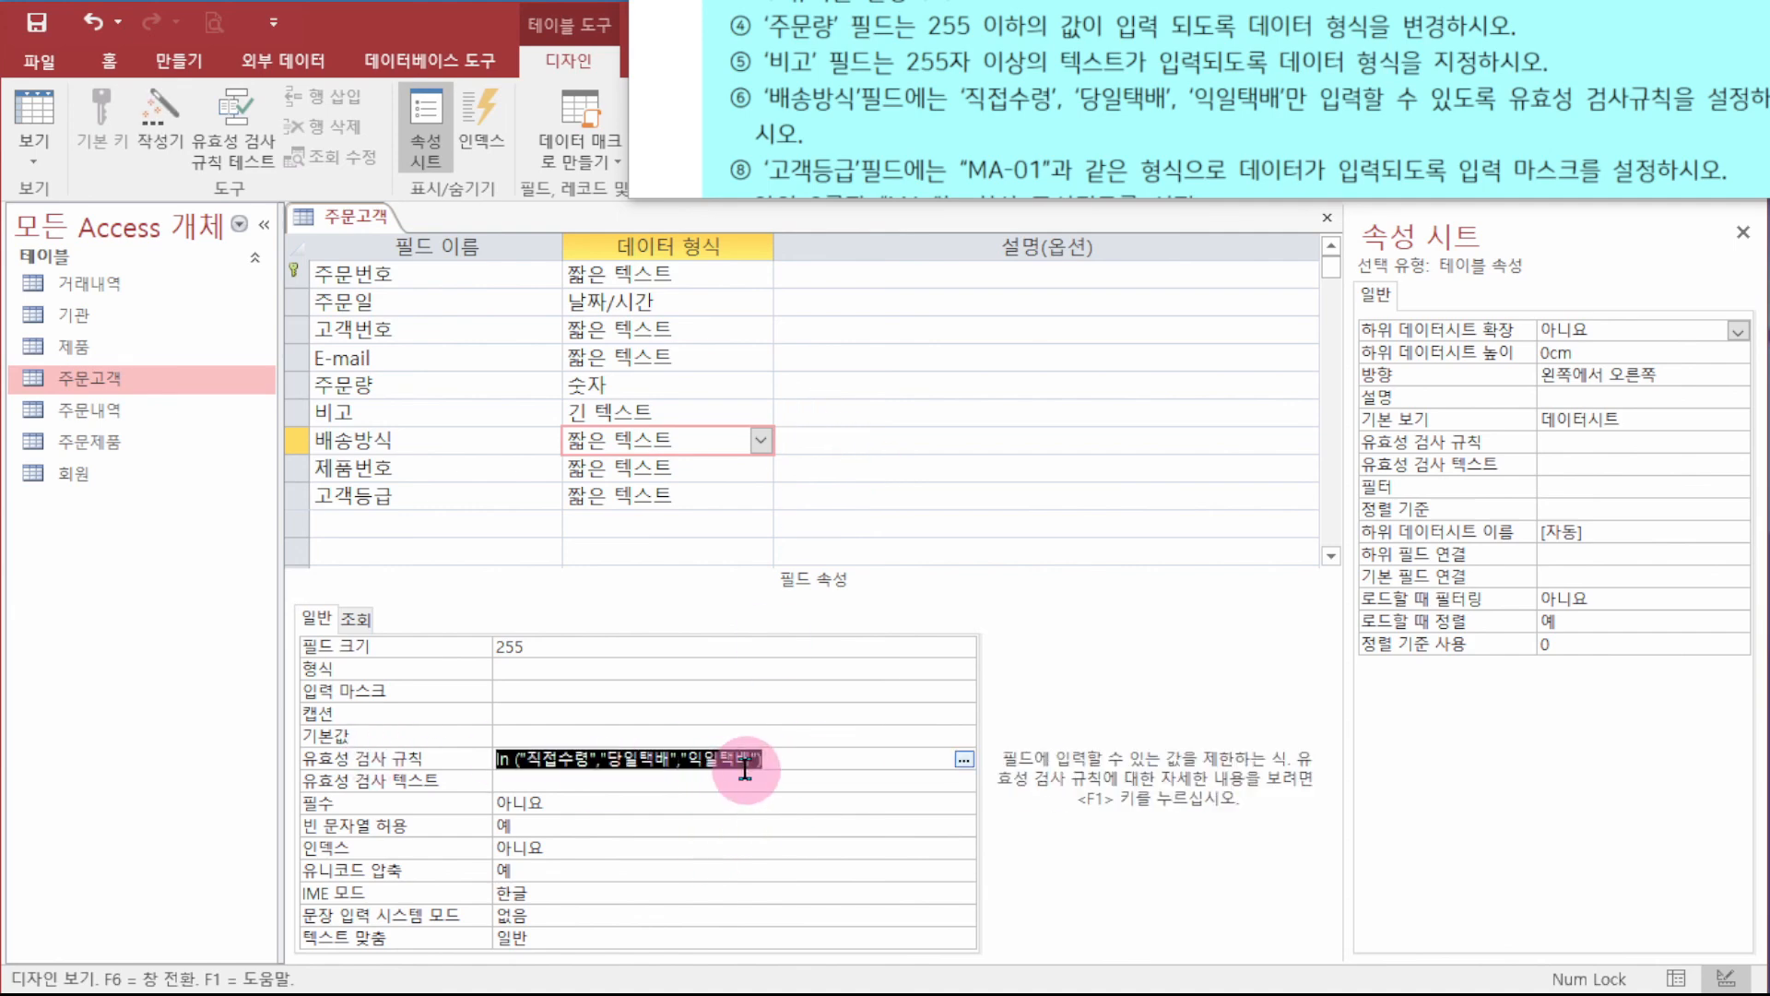
pyautogui.click(453, 495)
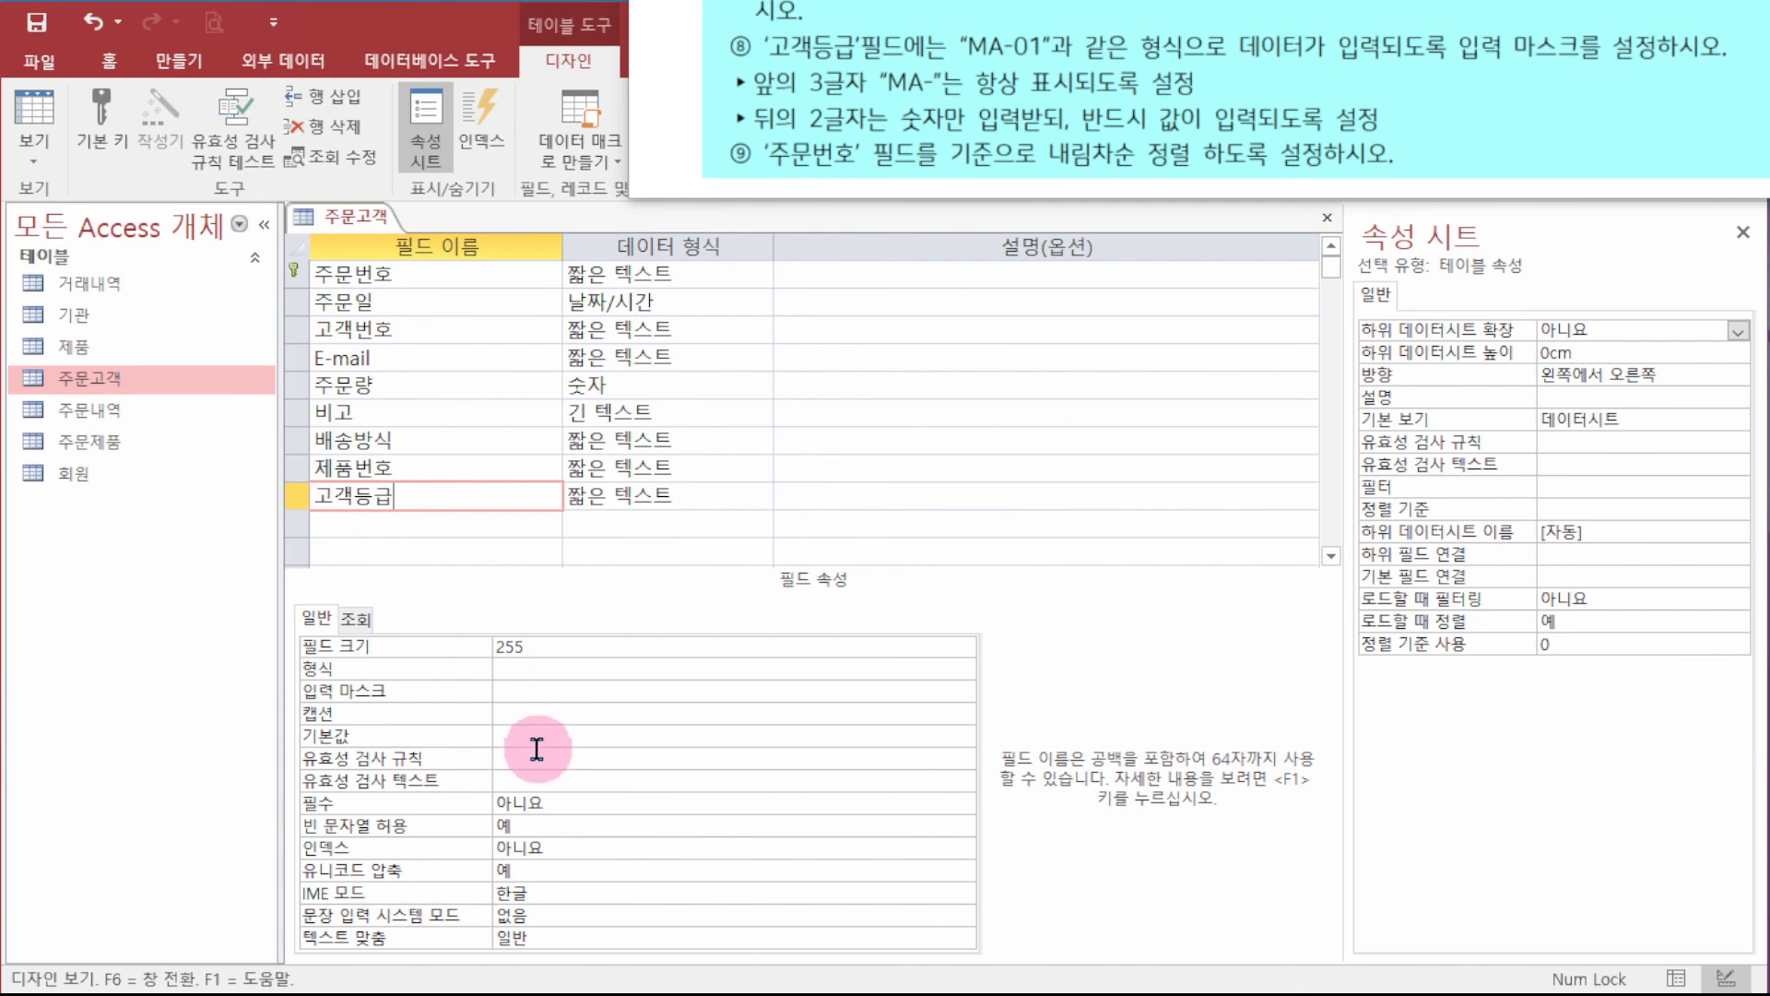
# - Give the 고객등급 field the input mask "MA-"00
pyautogui.click(612, 694)
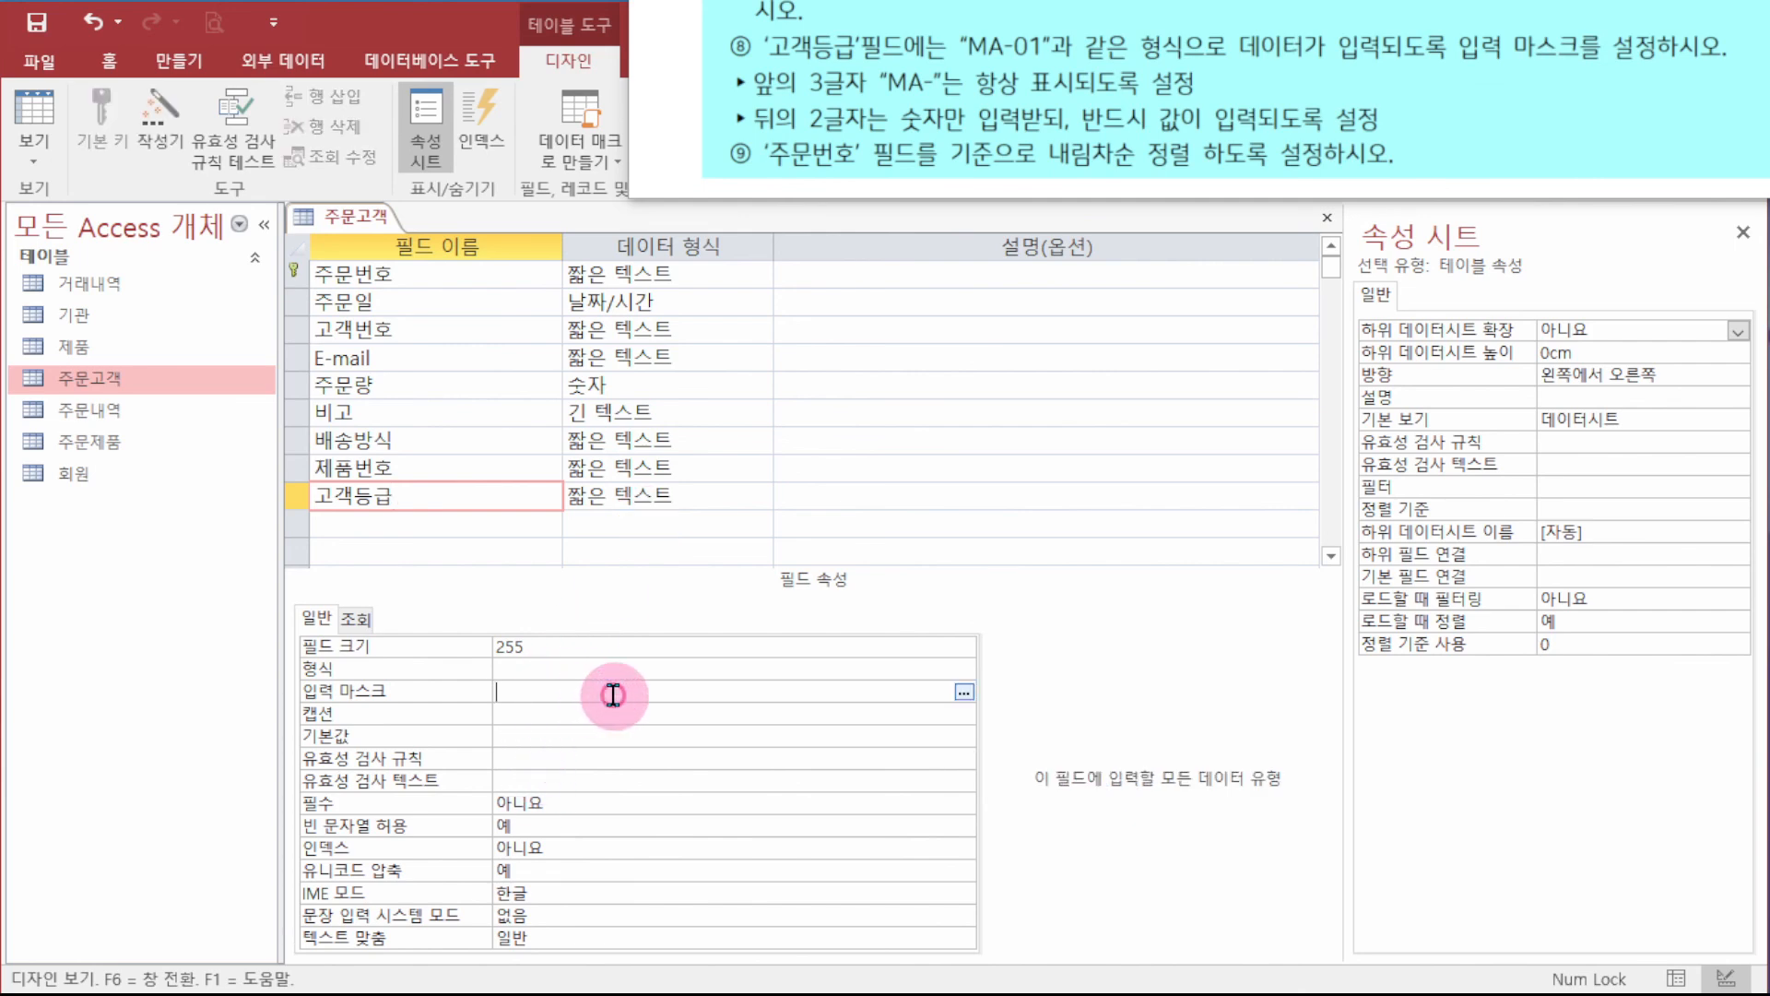
pyautogui.write('"MA-"')
pyautogui.write('00')
pyautogui.press('Return')
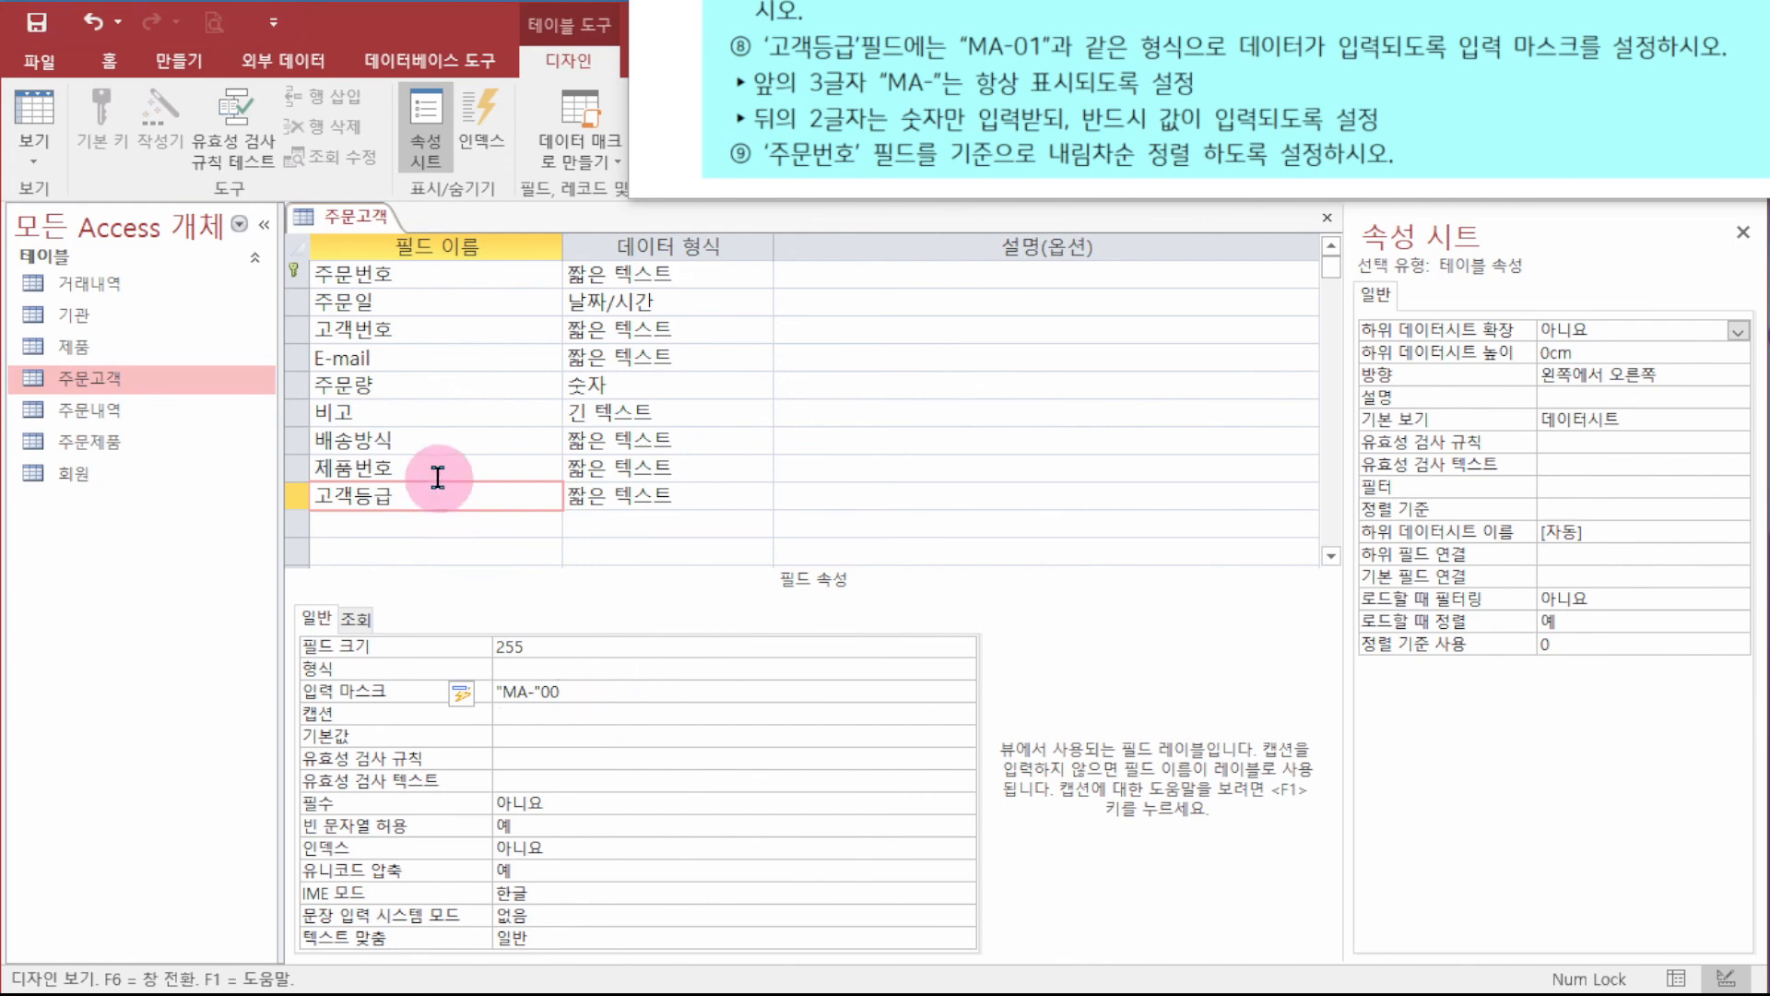
pyautogui.click(436, 268)
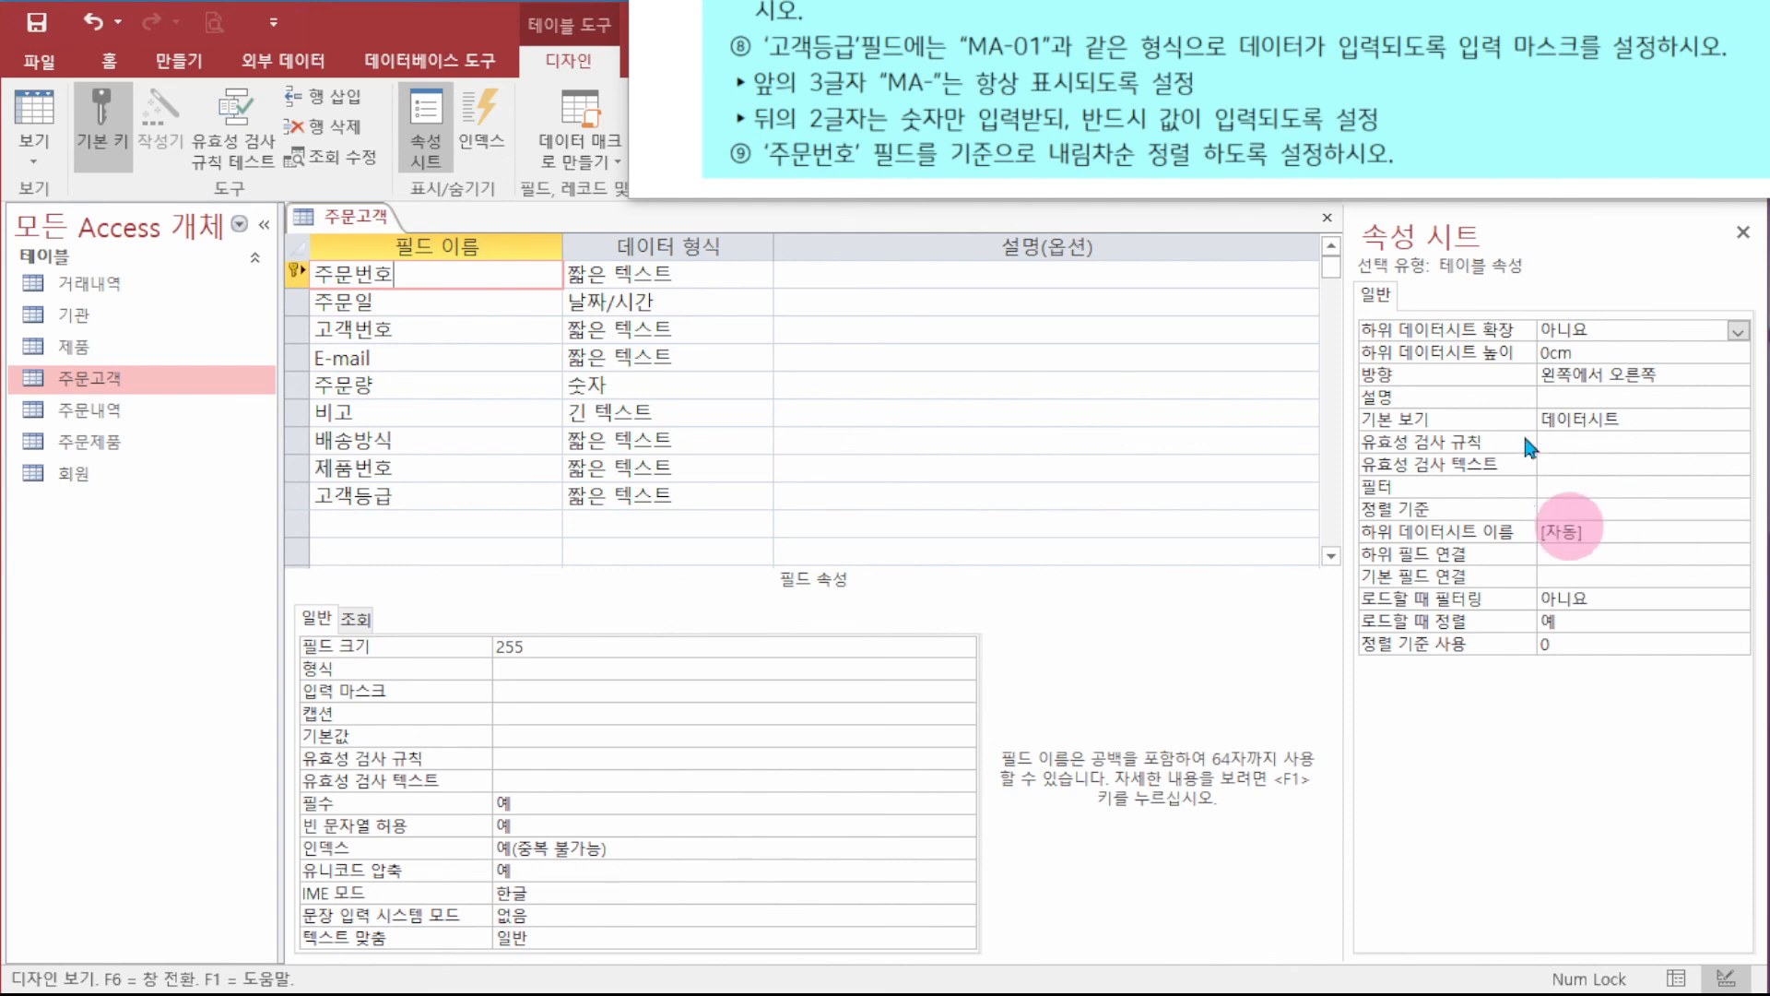
# - In the table Property Sheet, set the Order By property to 주문번호 desc
pyautogui.click(1743, 232)
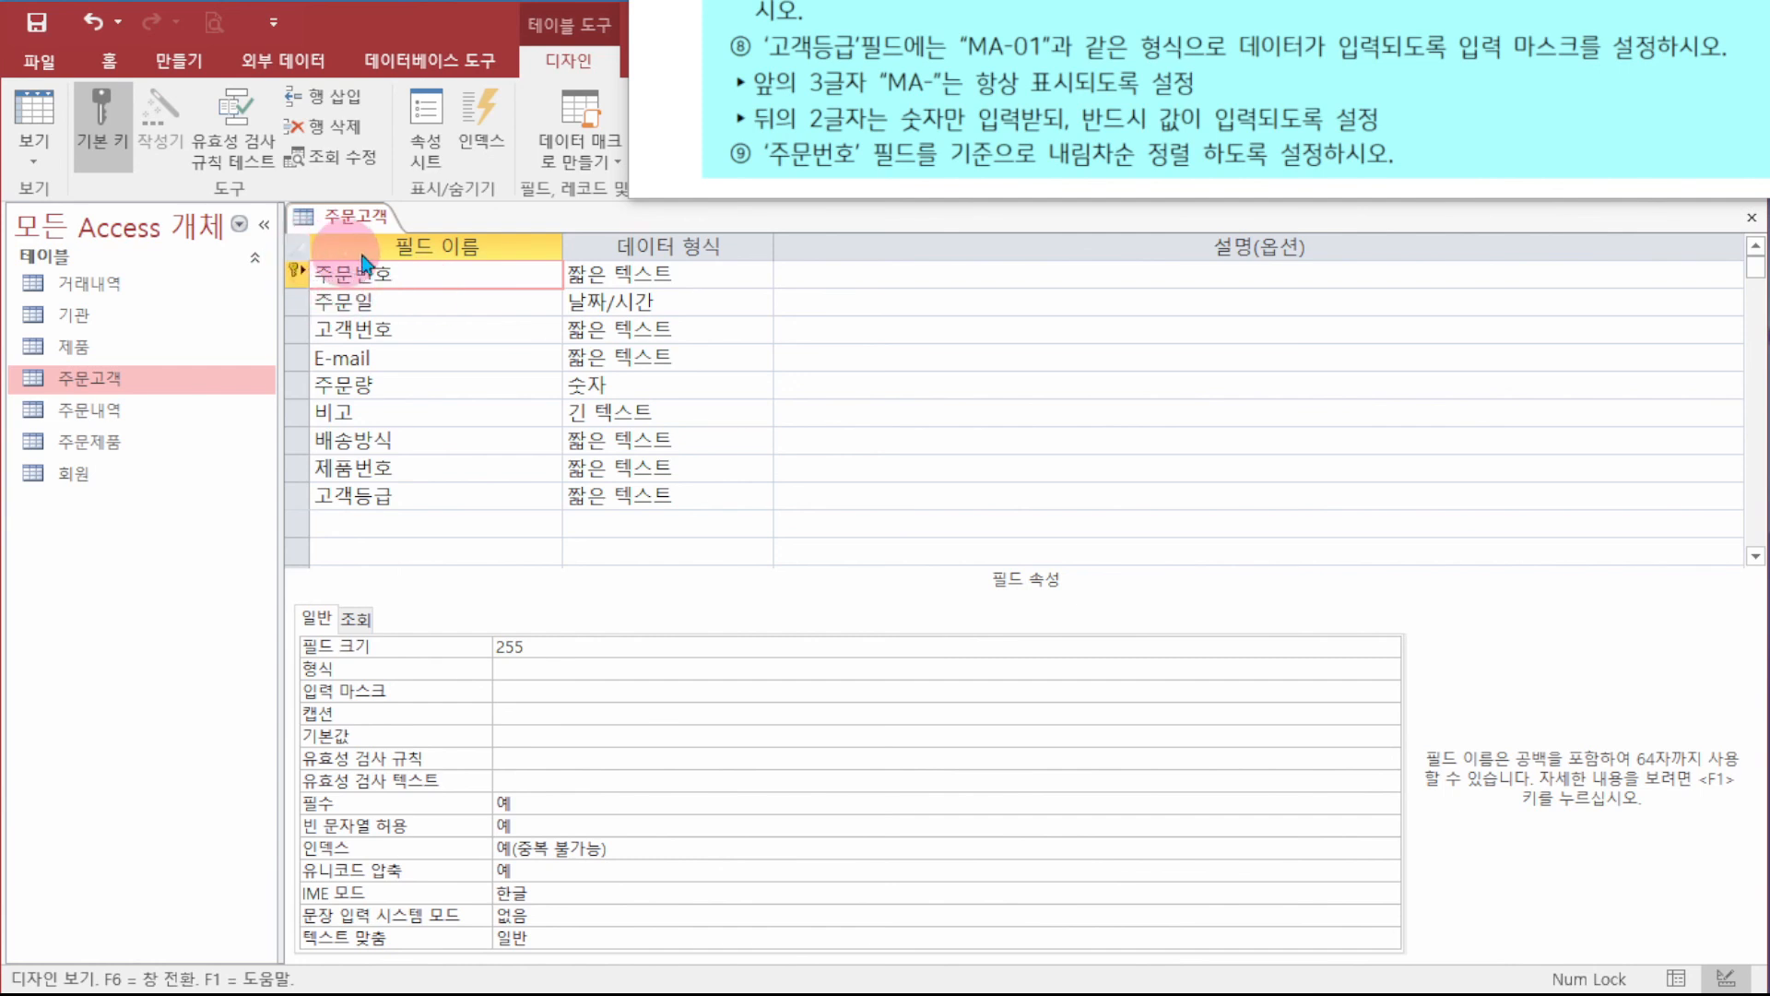
pyautogui.click(298, 255)
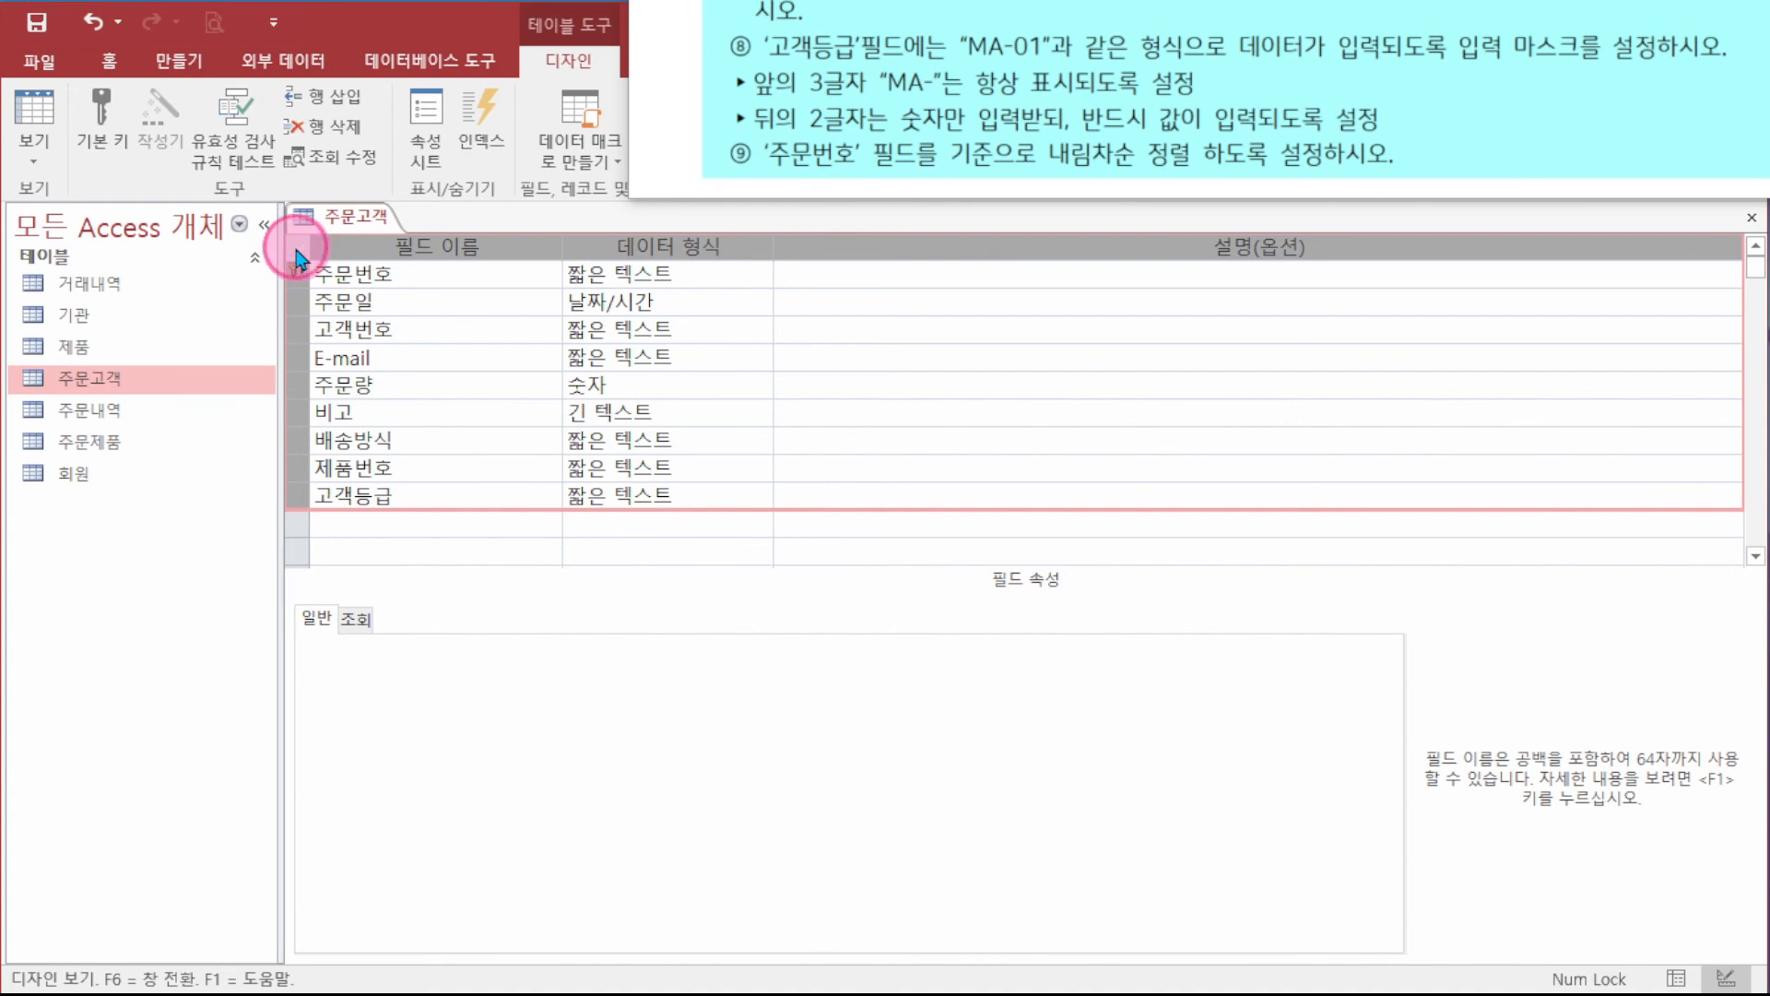
pyautogui.rightClick(298, 256)
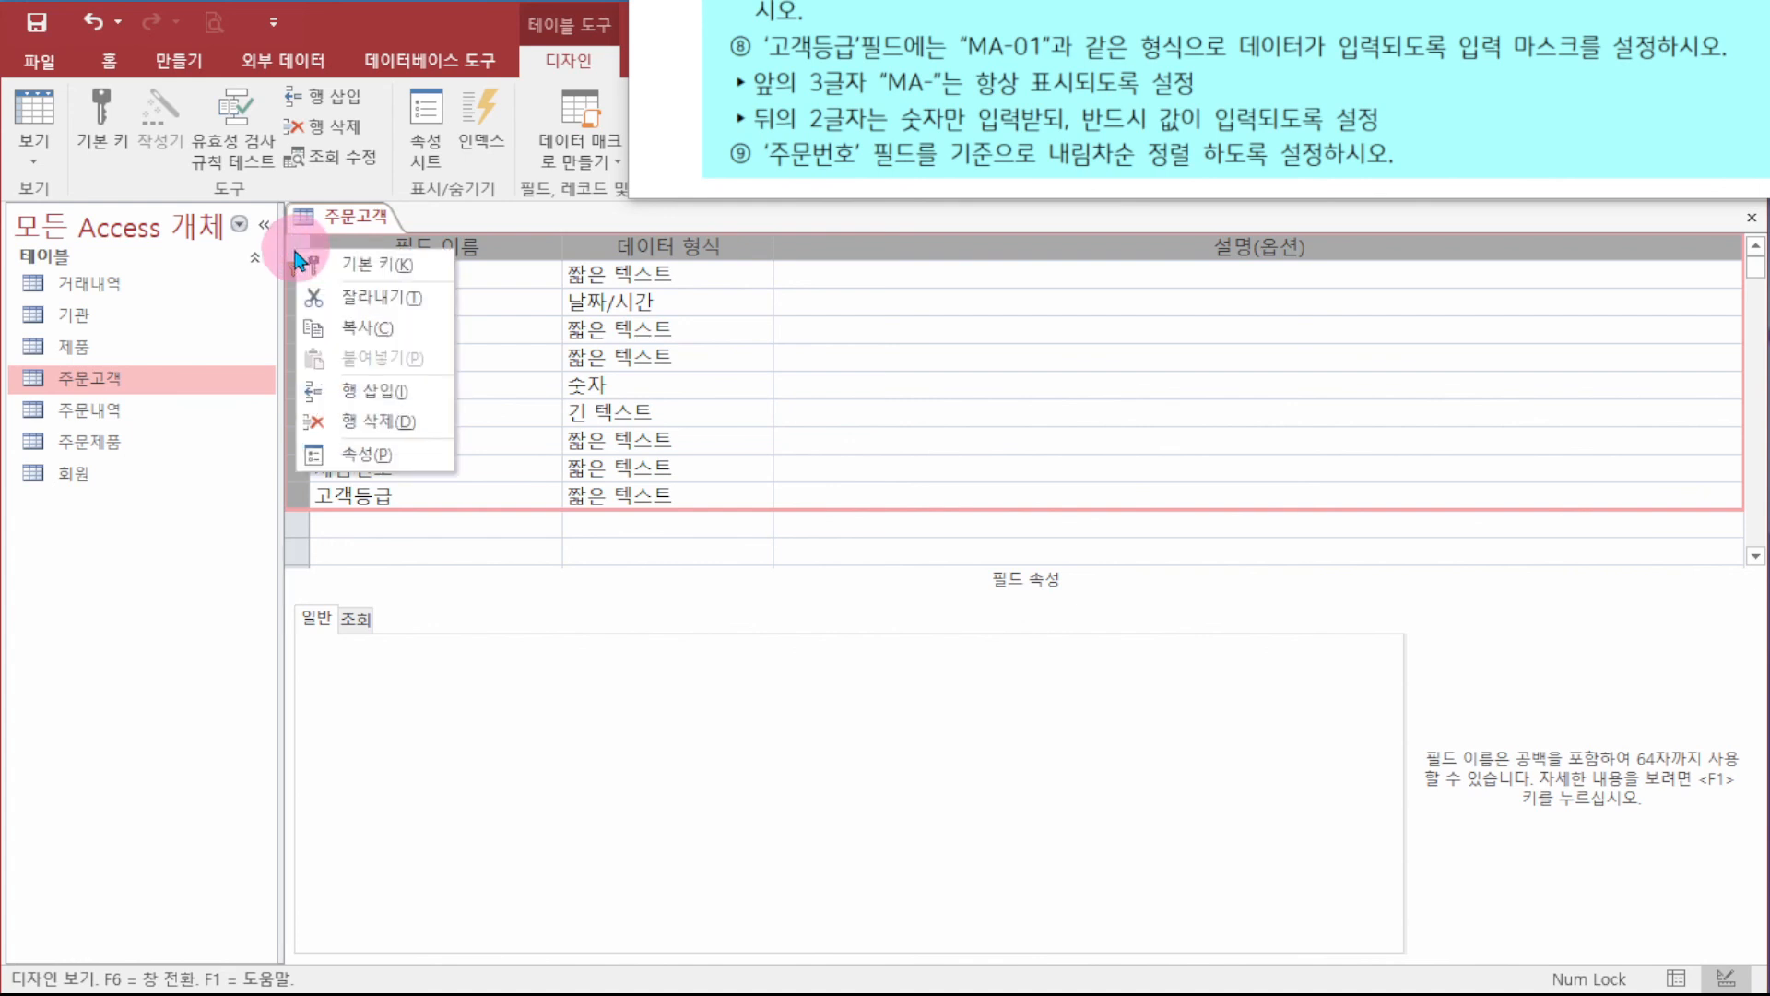
pyautogui.click(387, 455)
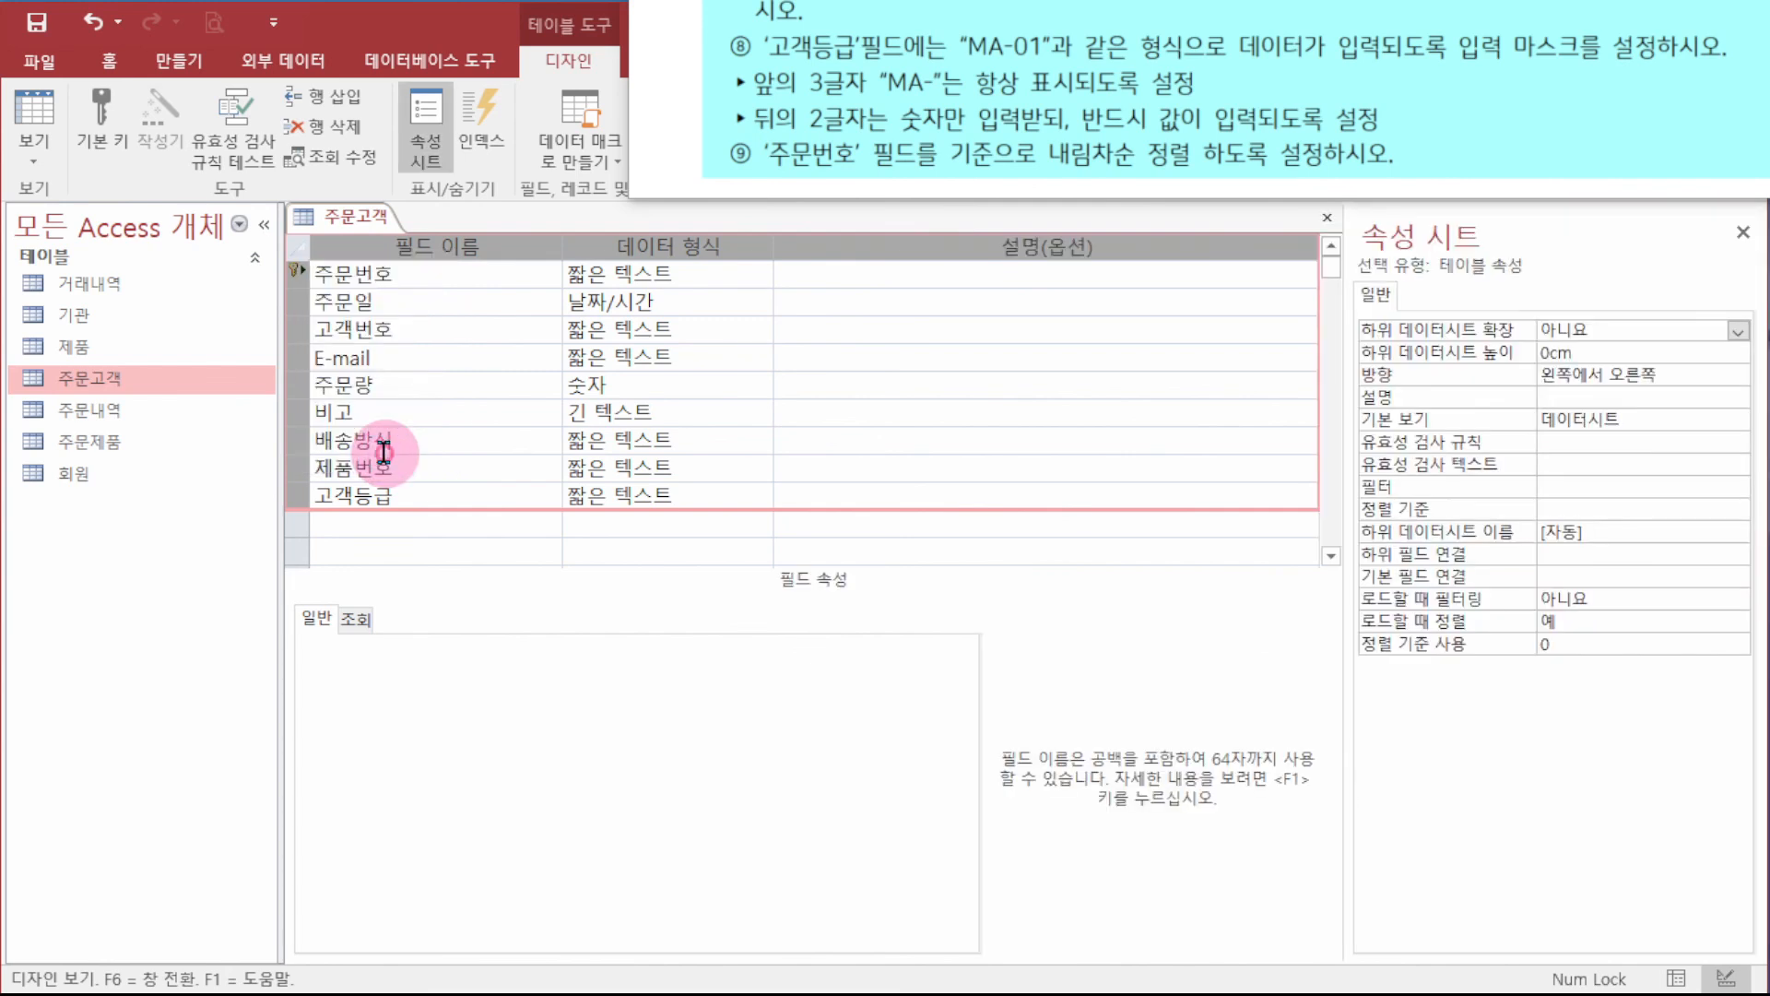
pyautogui.click(1744, 234)
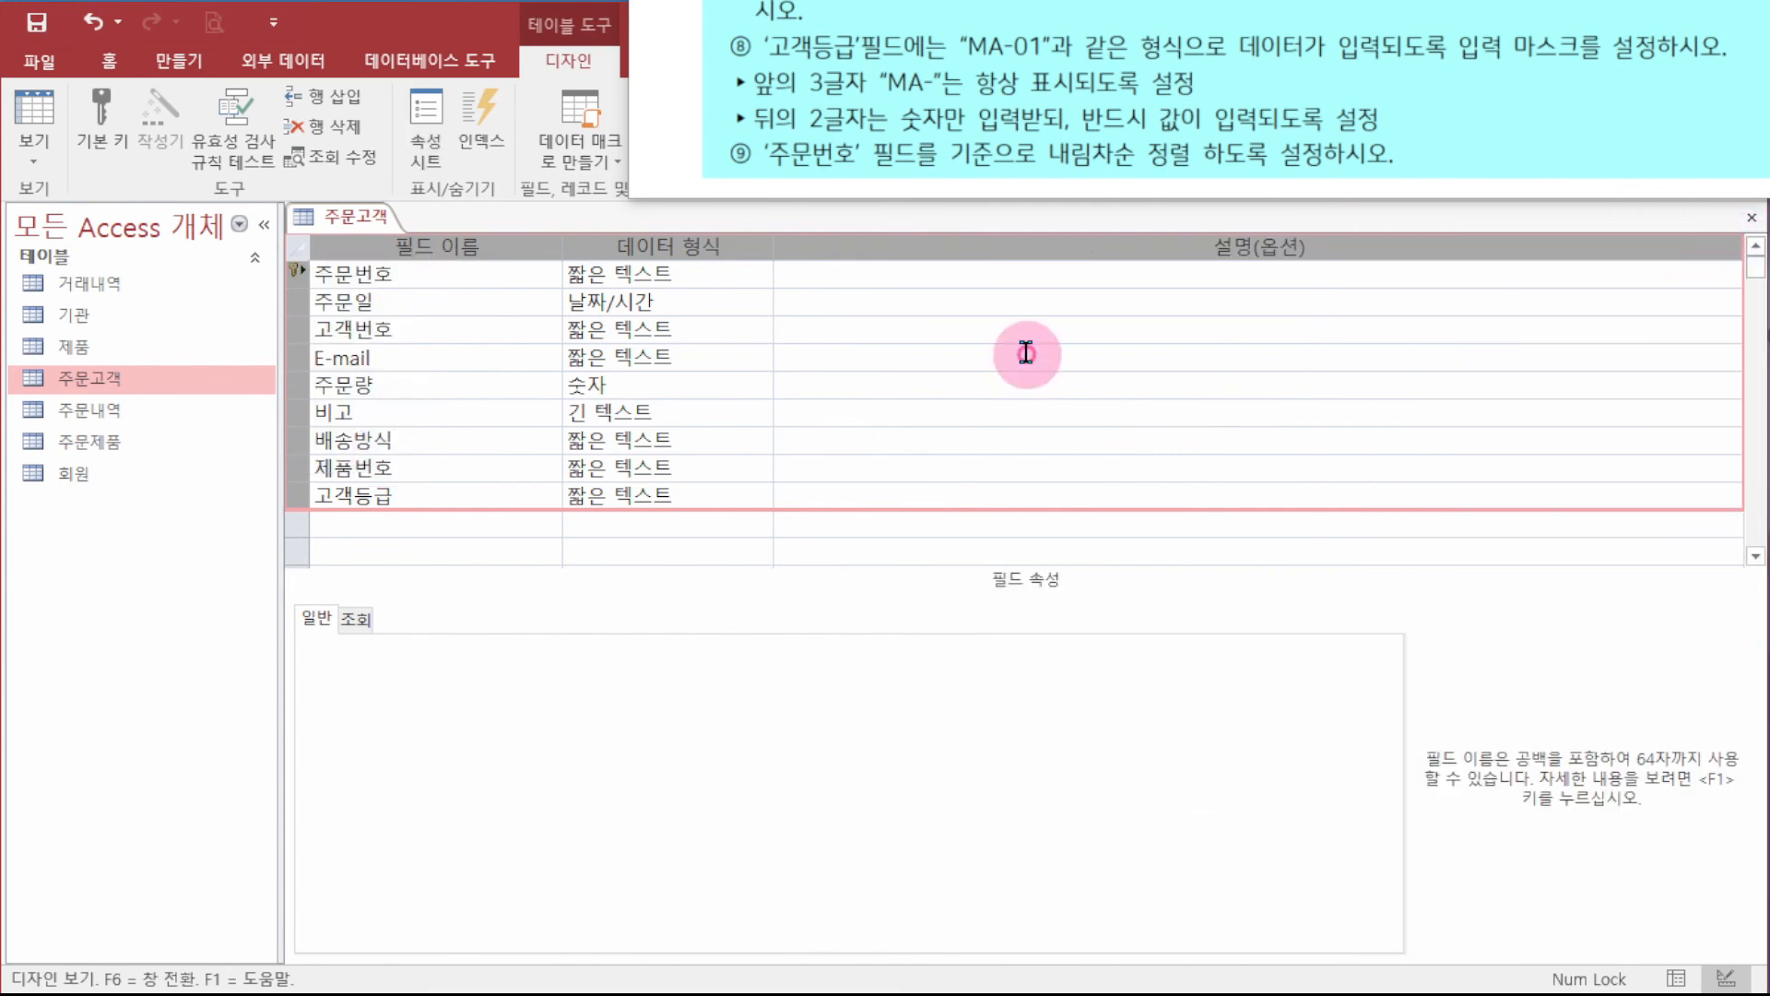
pyautogui.click(426, 161)
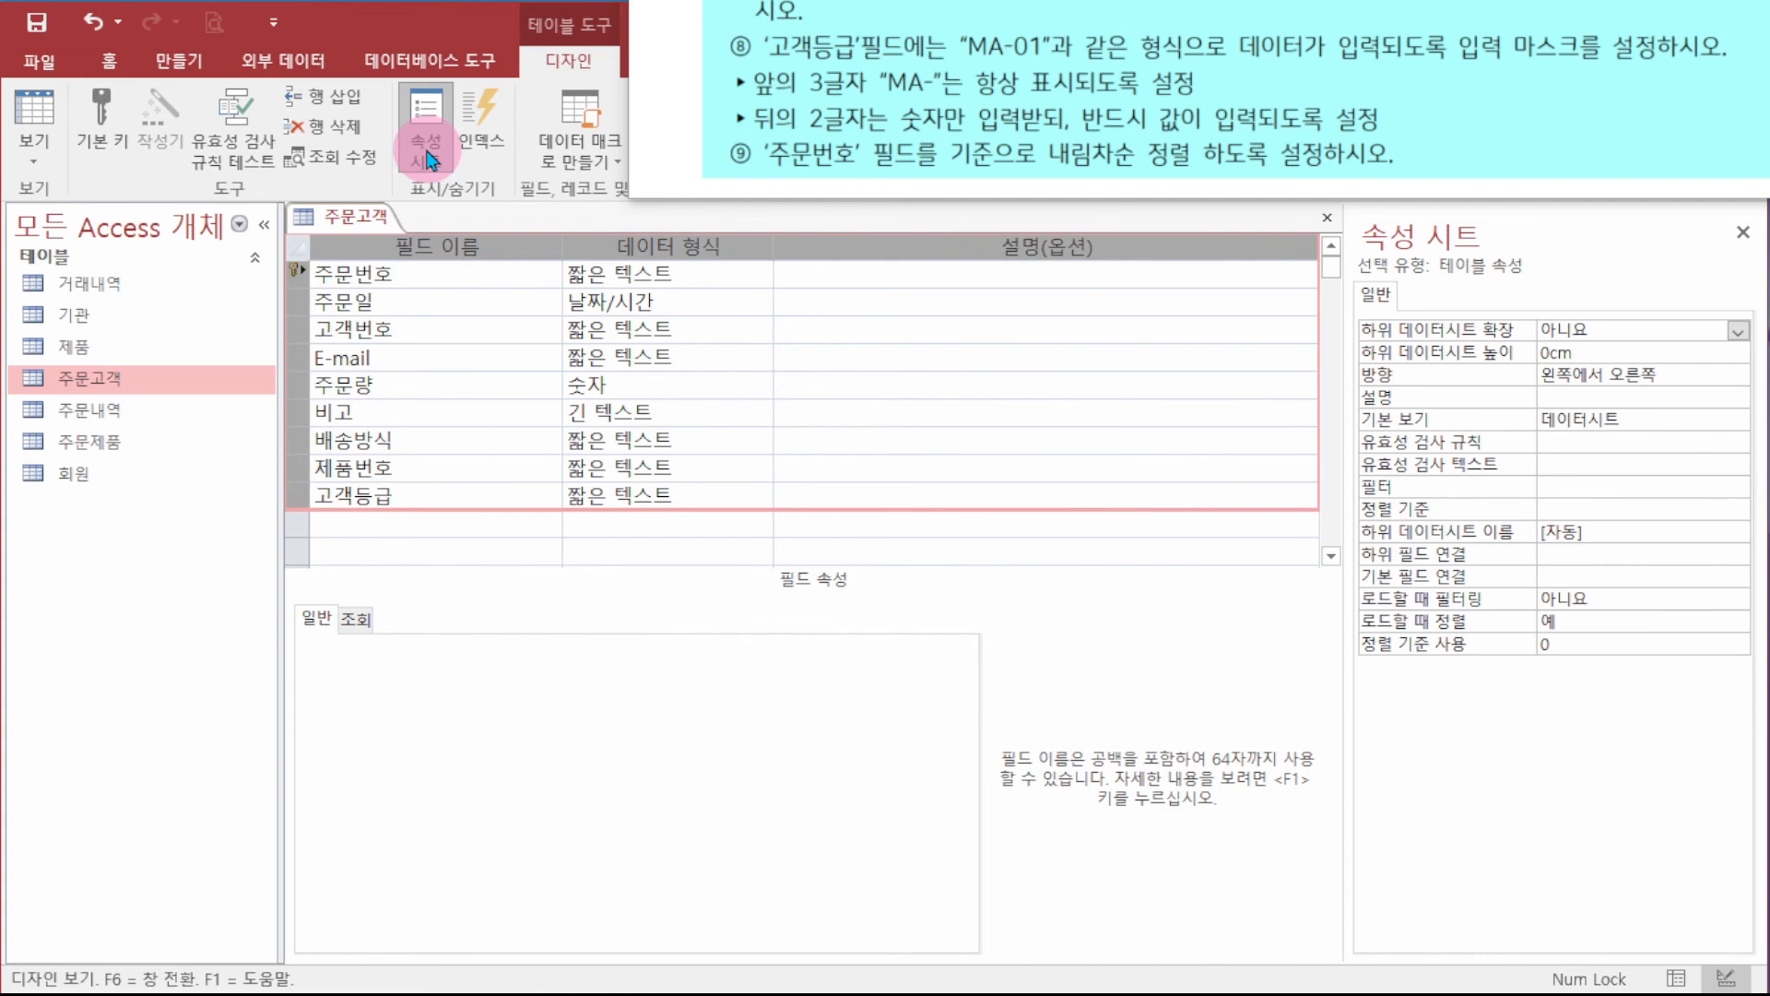
pyautogui.click(1582, 502)
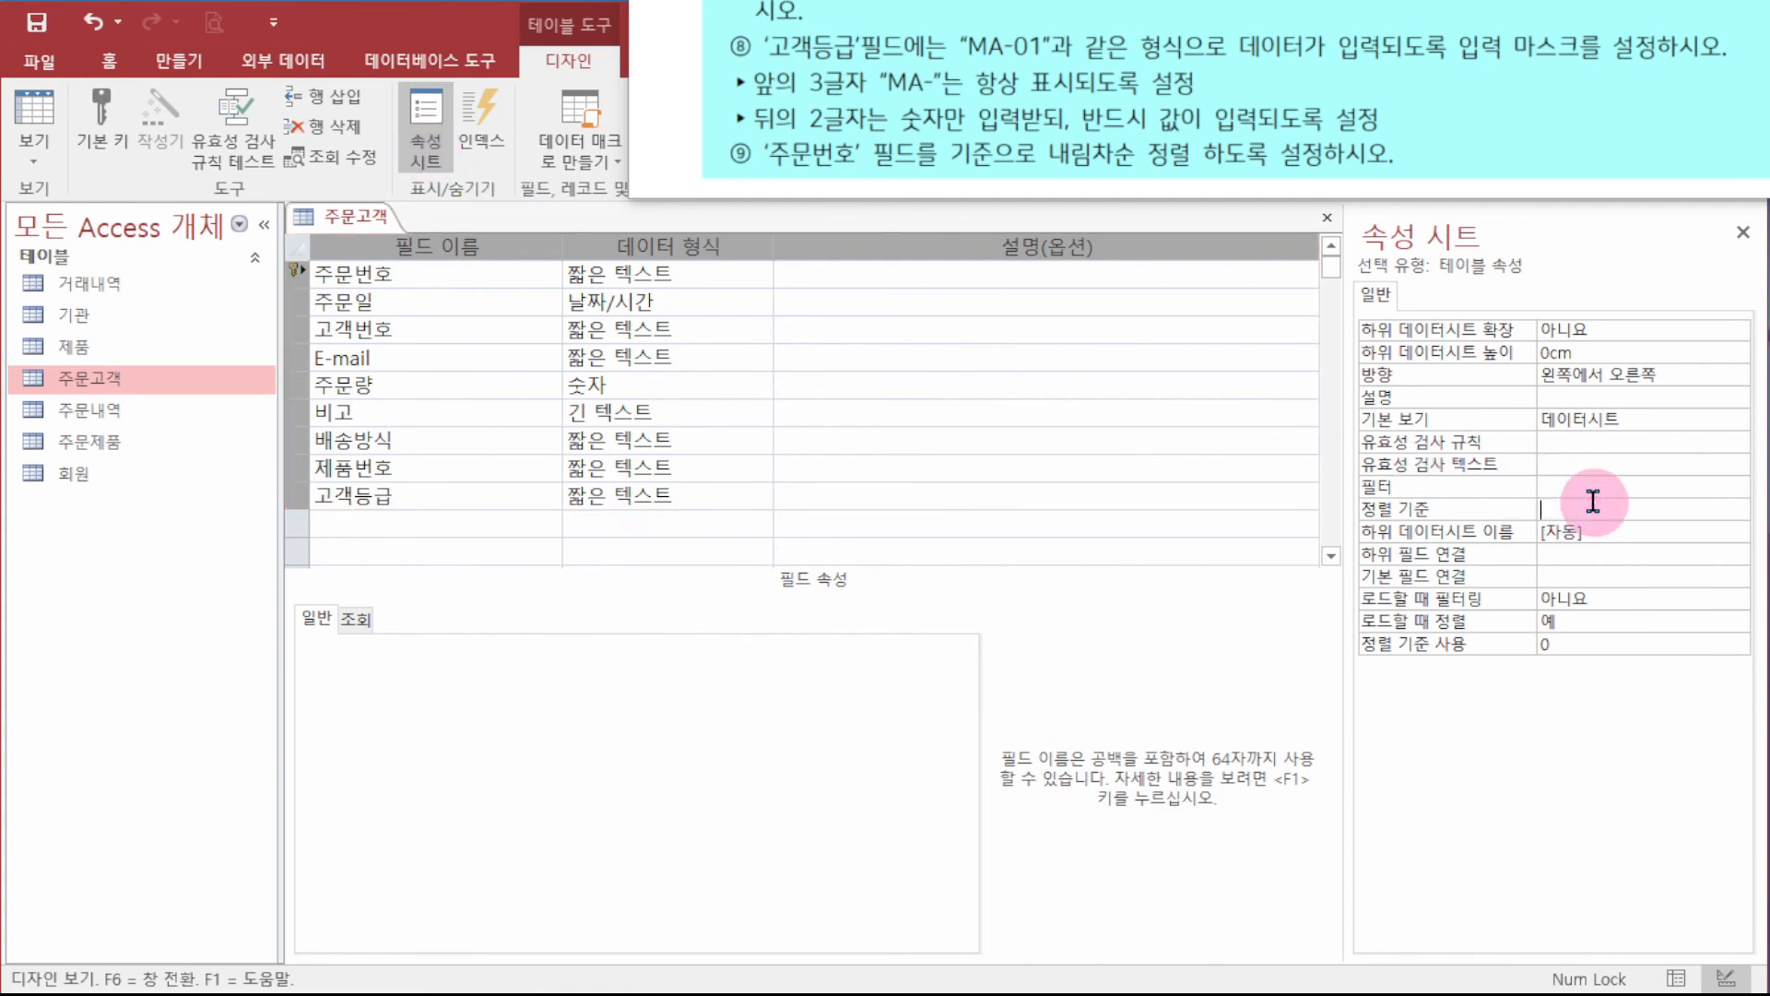
pyautogui.write('주문번호')
pyautogui.press('Return')
pyautogui.click(1674, 494)
pyautogui.write('desc')
pyautogui.press('Return')
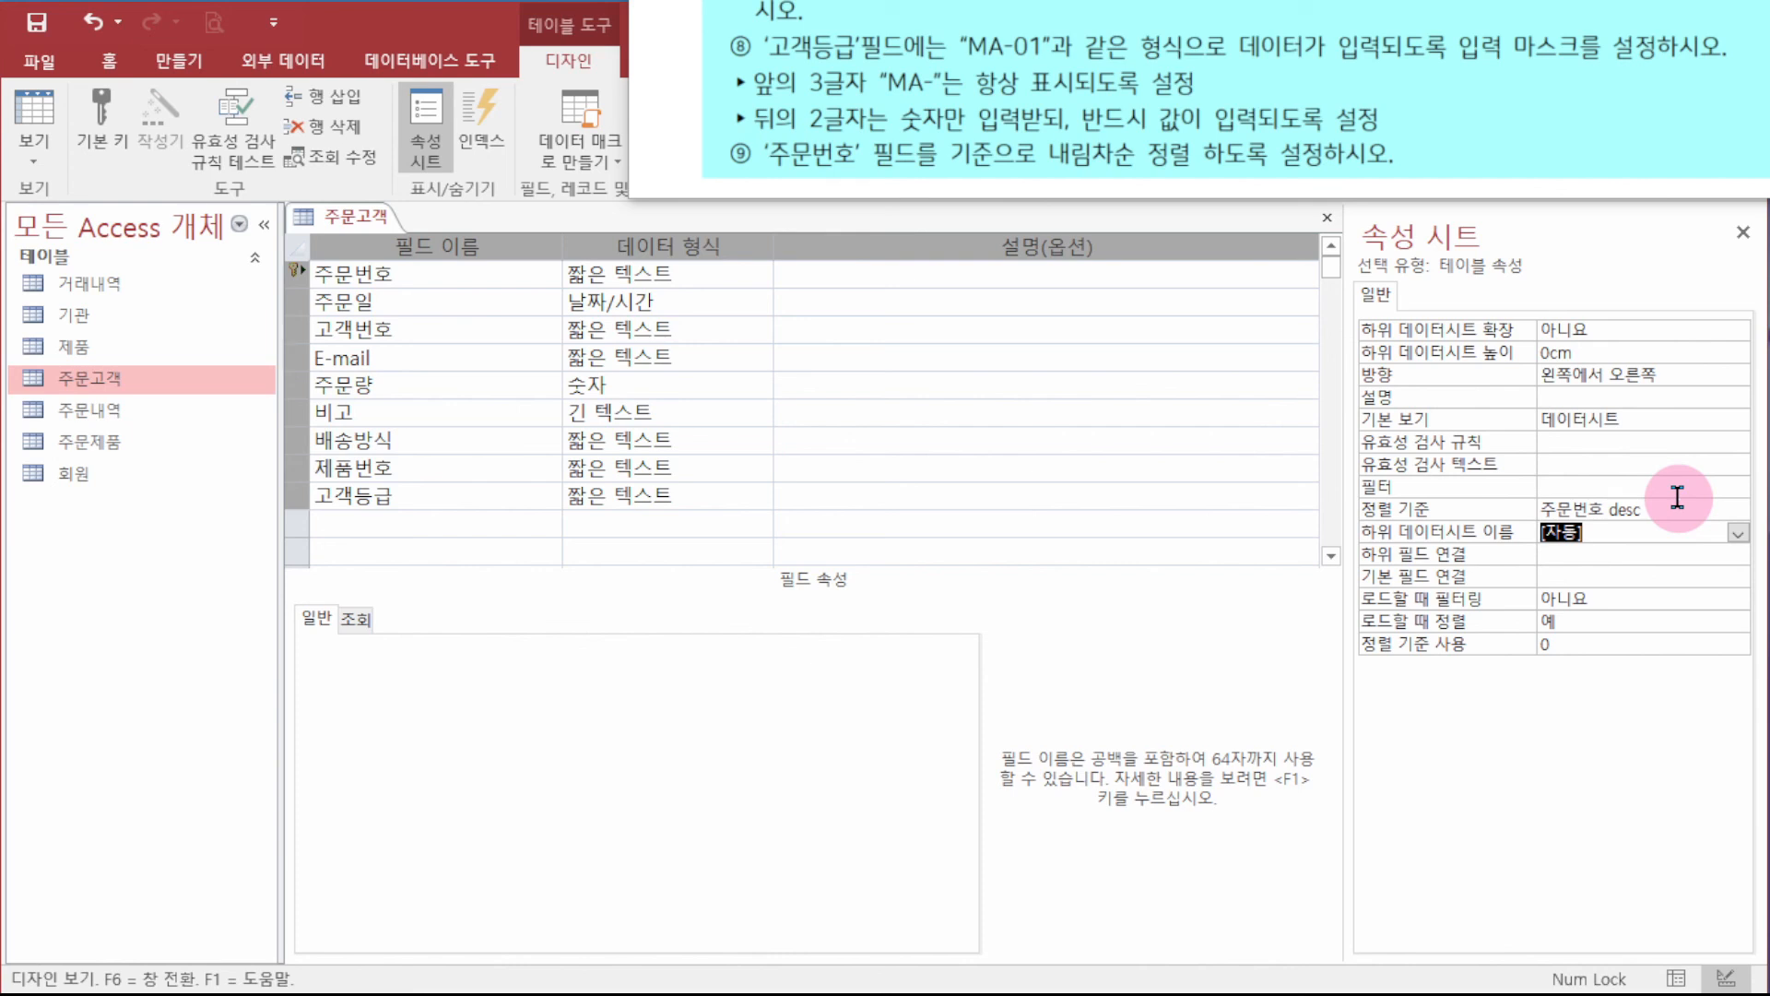
# - Close the 주문고객 design, save the changes and accept the data integrity and 배송방식 rule warnings
pyautogui.click(1327, 217)
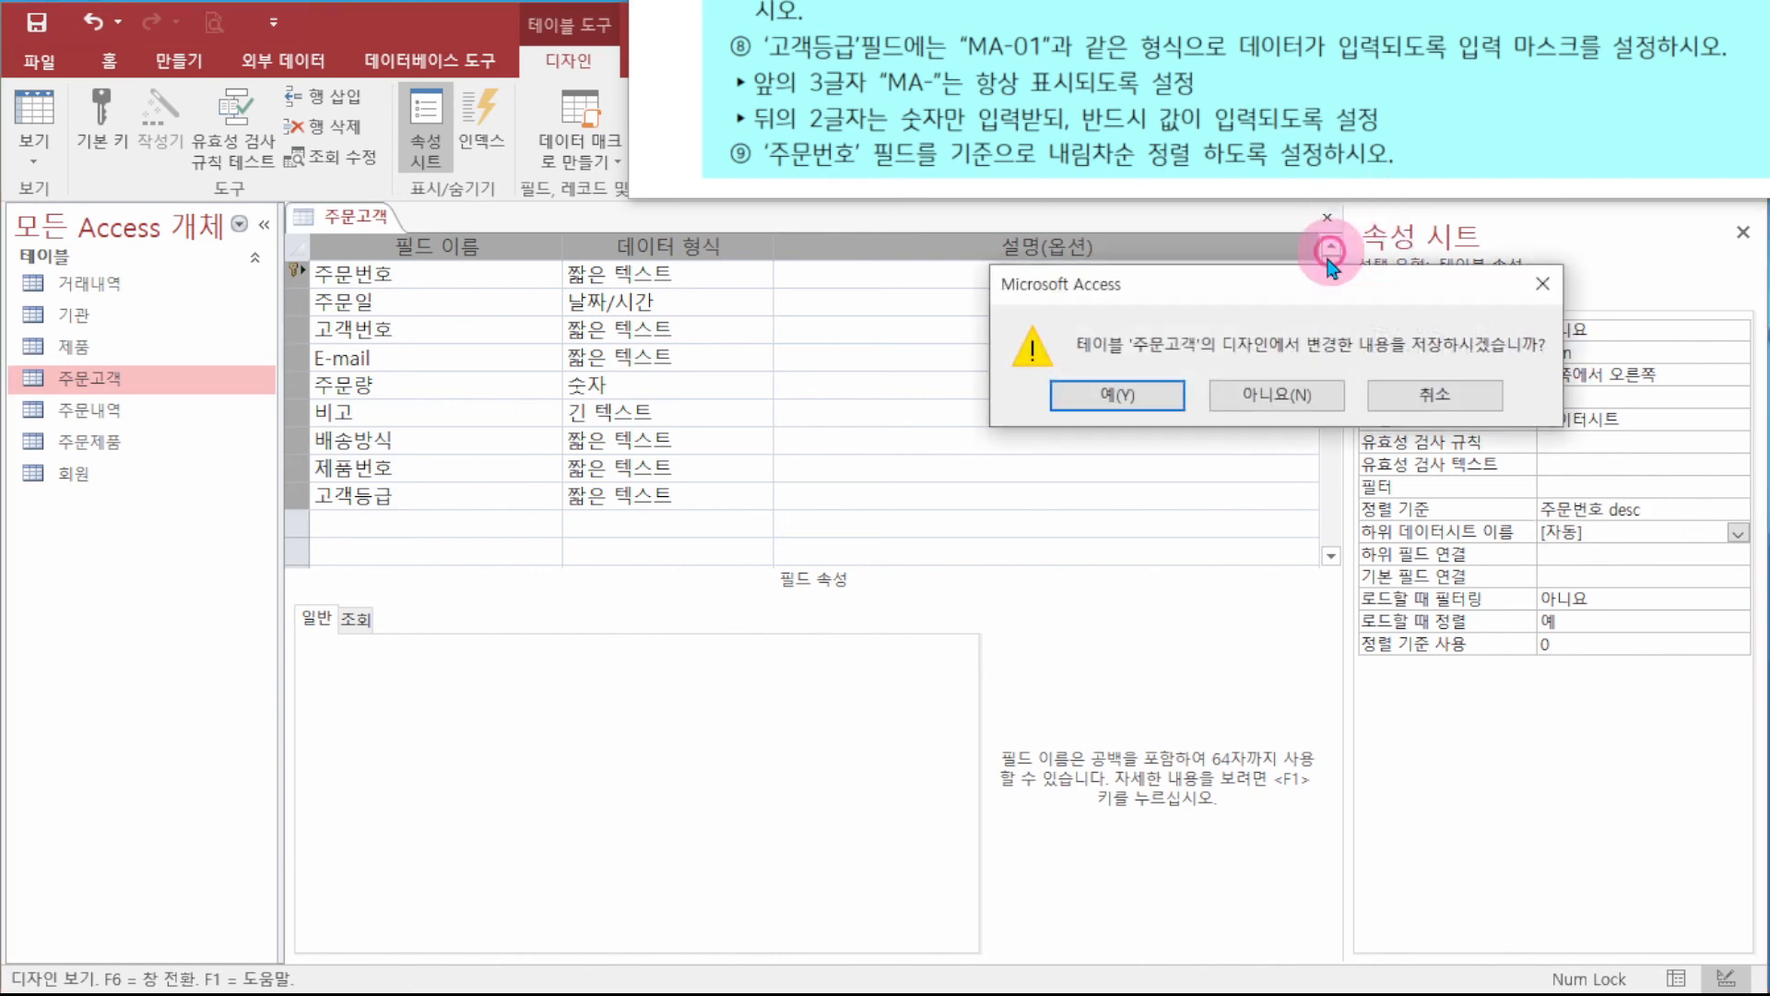
pyautogui.click(1139, 398)
pyautogui.click(1197, 413)
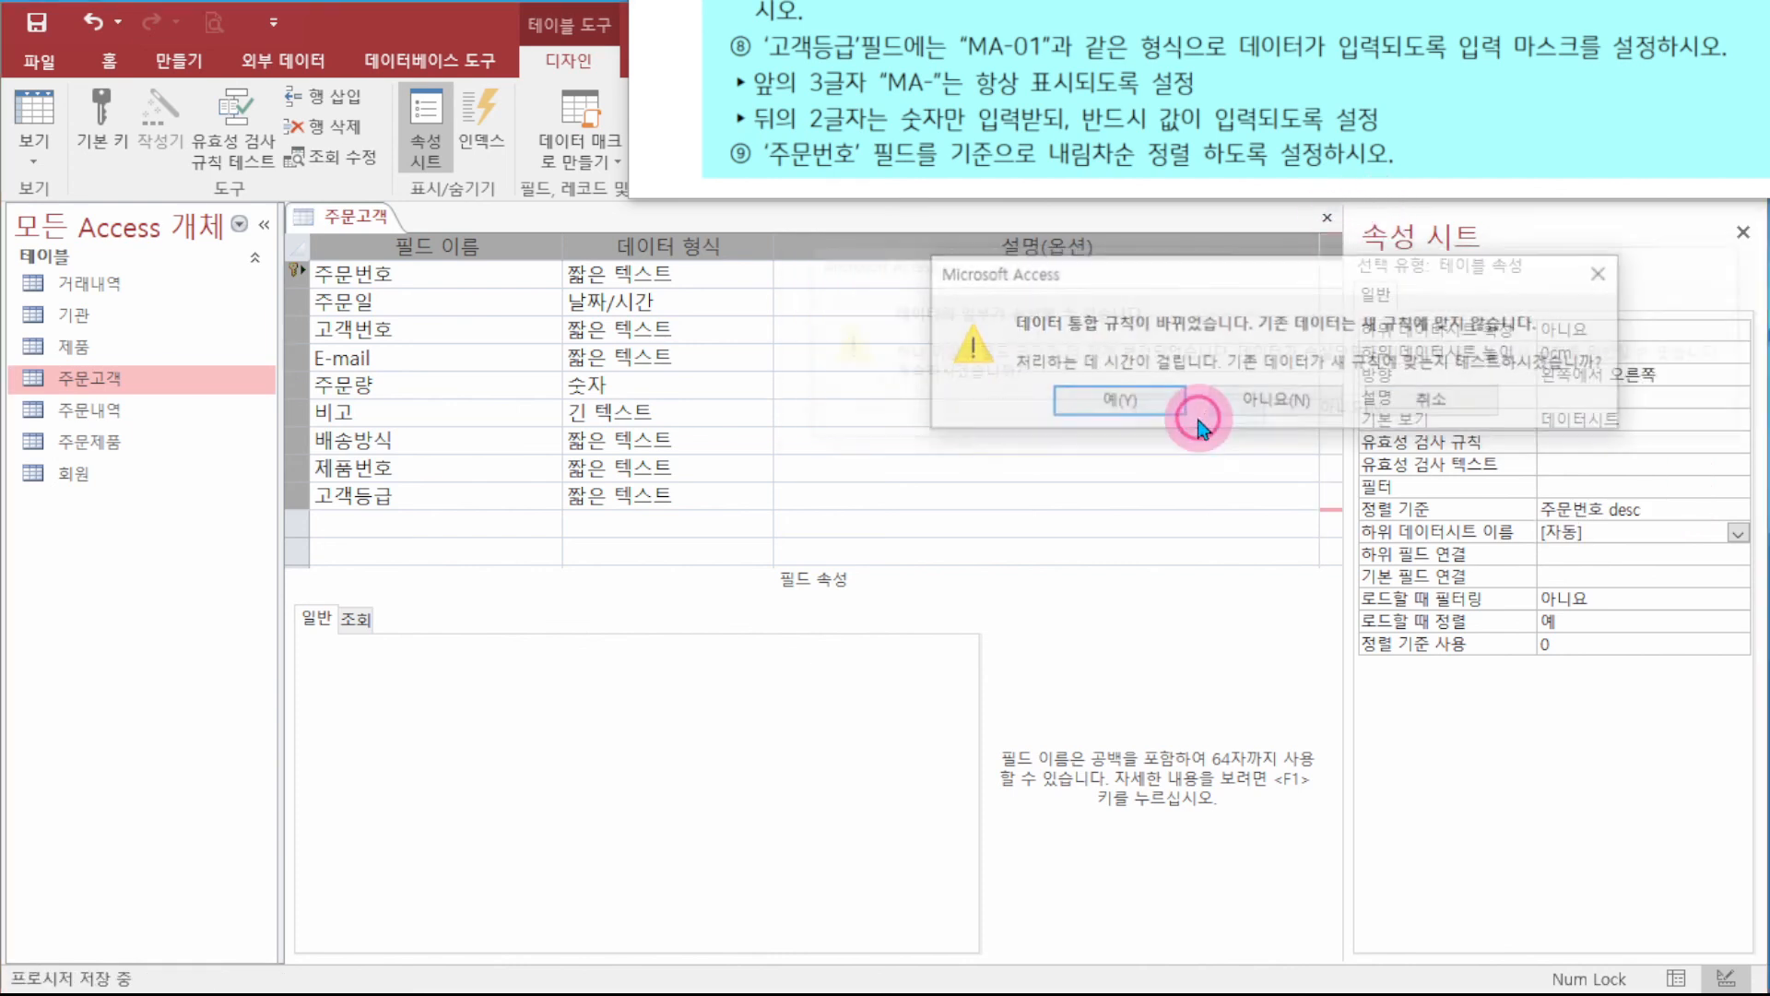
pyautogui.click(1140, 399)
pyautogui.click(1132, 429)
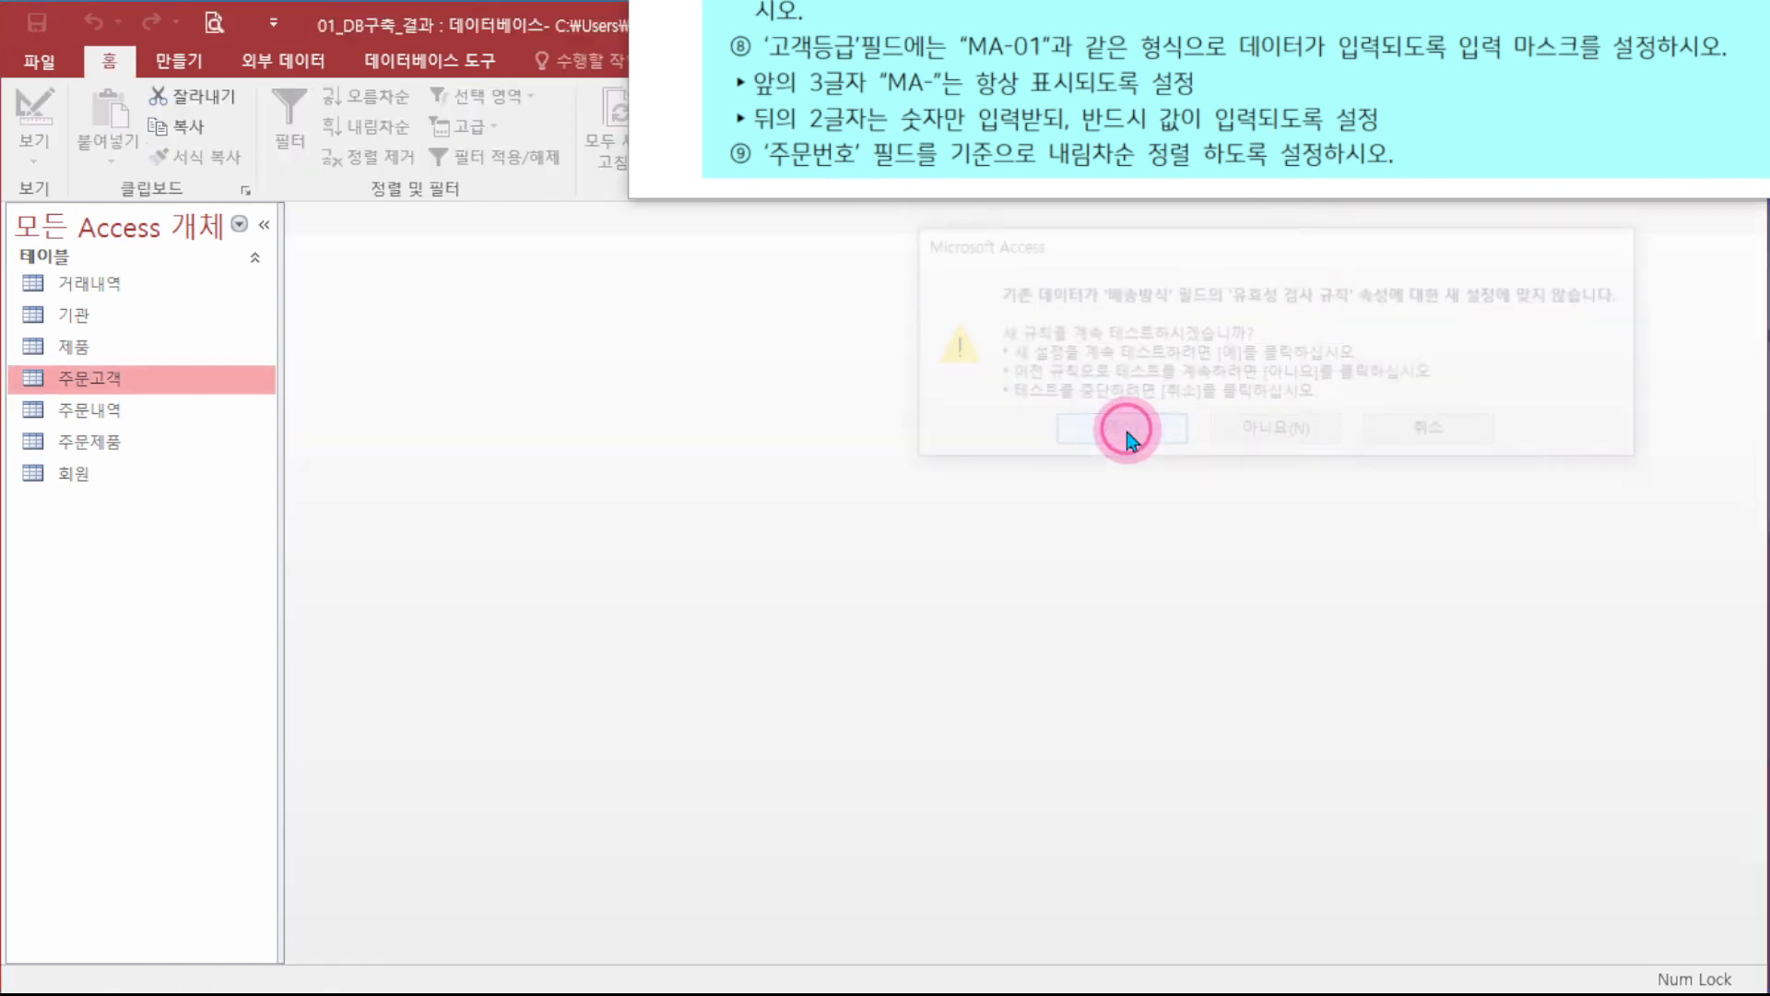
# - Open the 주문고객 datasheet and check the records run from 2022-010 down to 2022-001
pyautogui.doubleClick(103, 378)
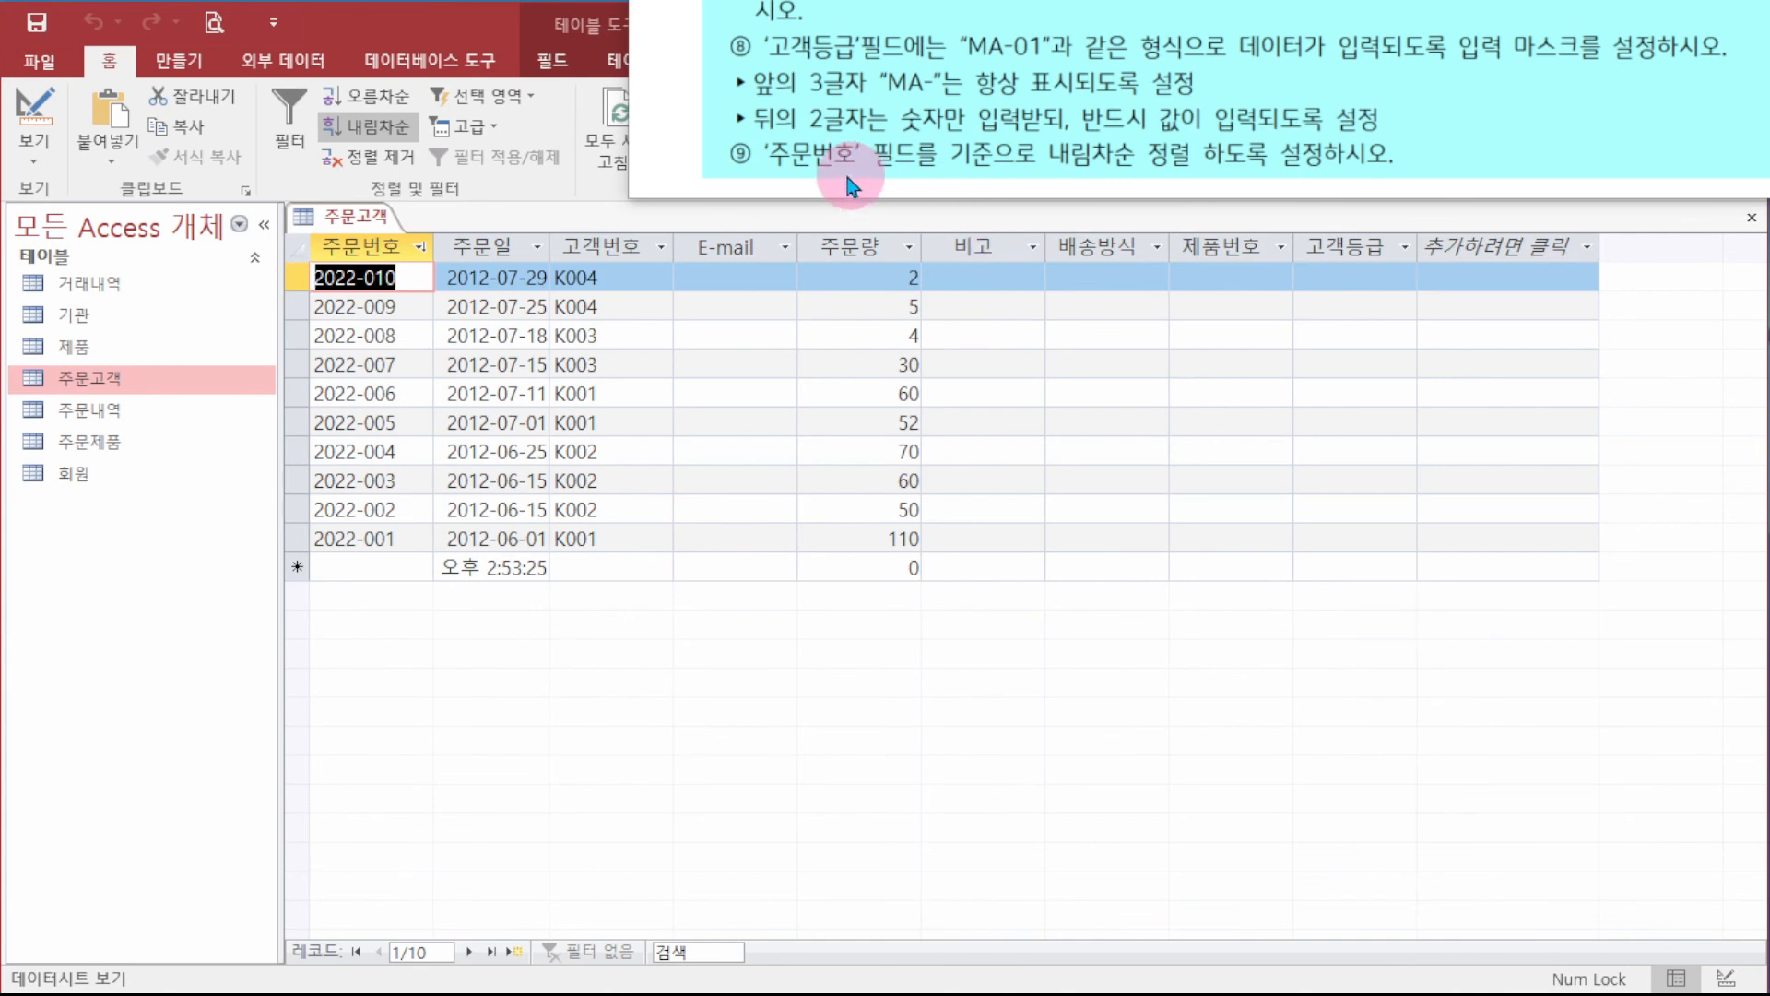
pyautogui.click(396, 279)
pyautogui.click(402, 306)
pyautogui.click(414, 363)
pyautogui.click(408, 421)
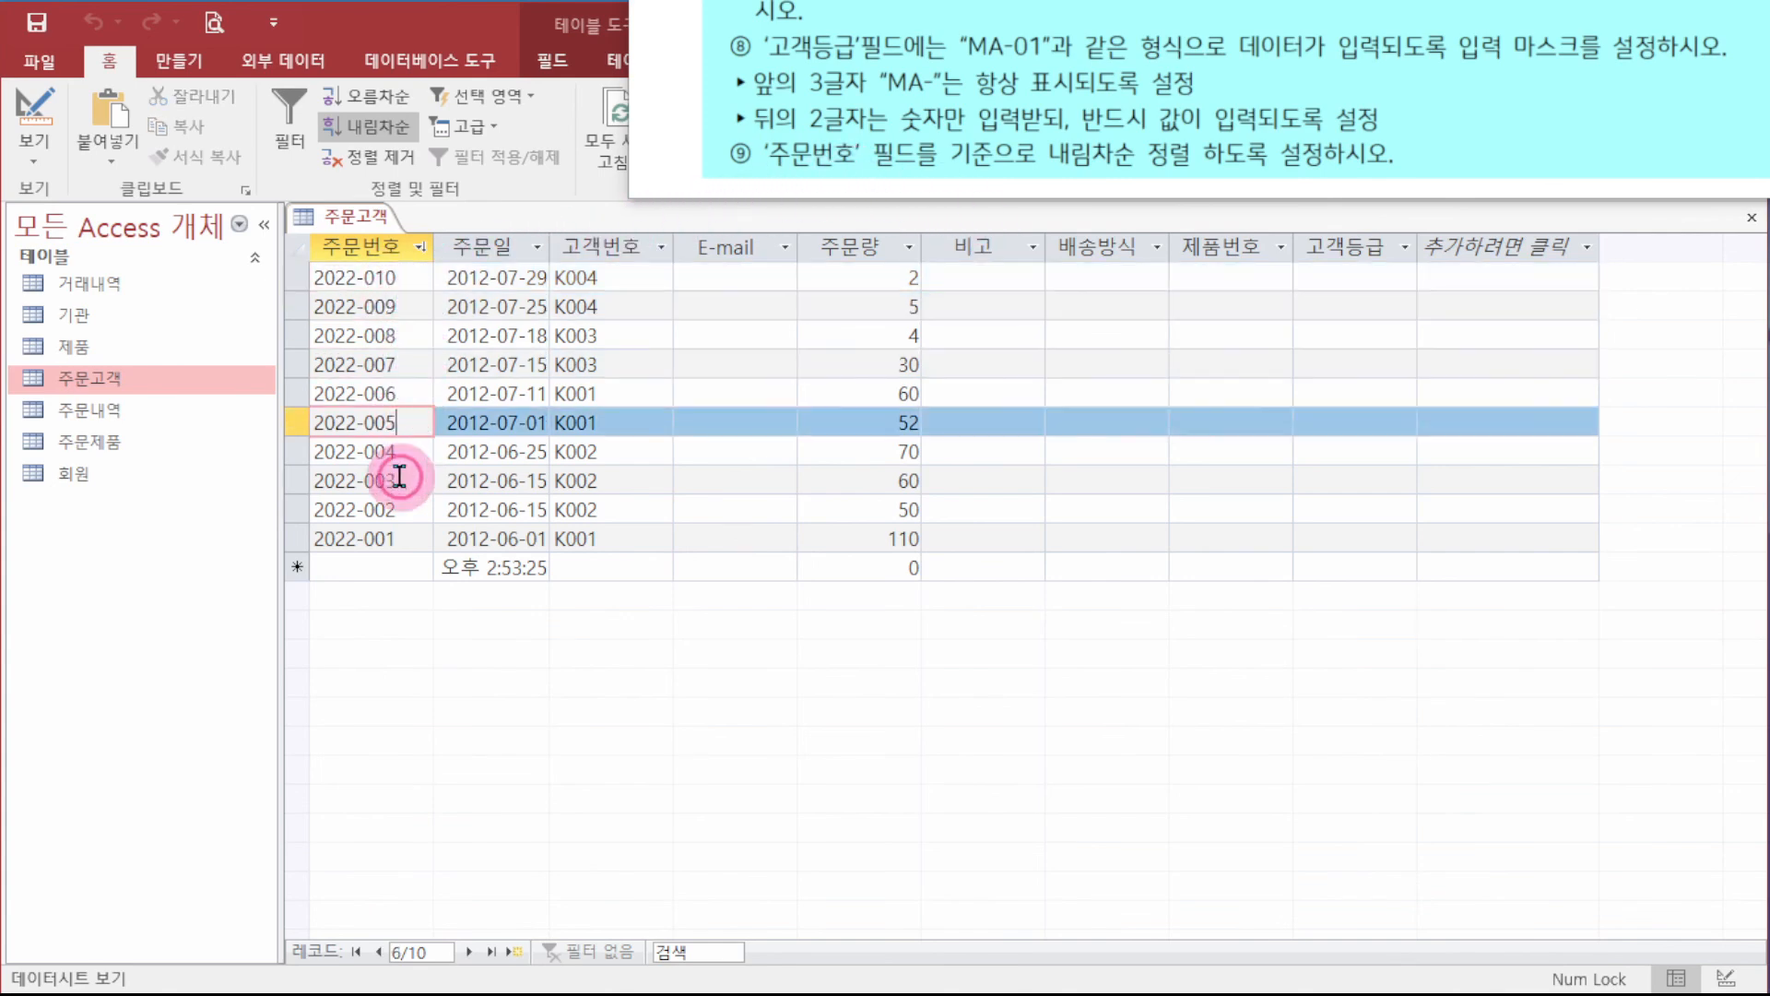
pyautogui.click(399, 477)
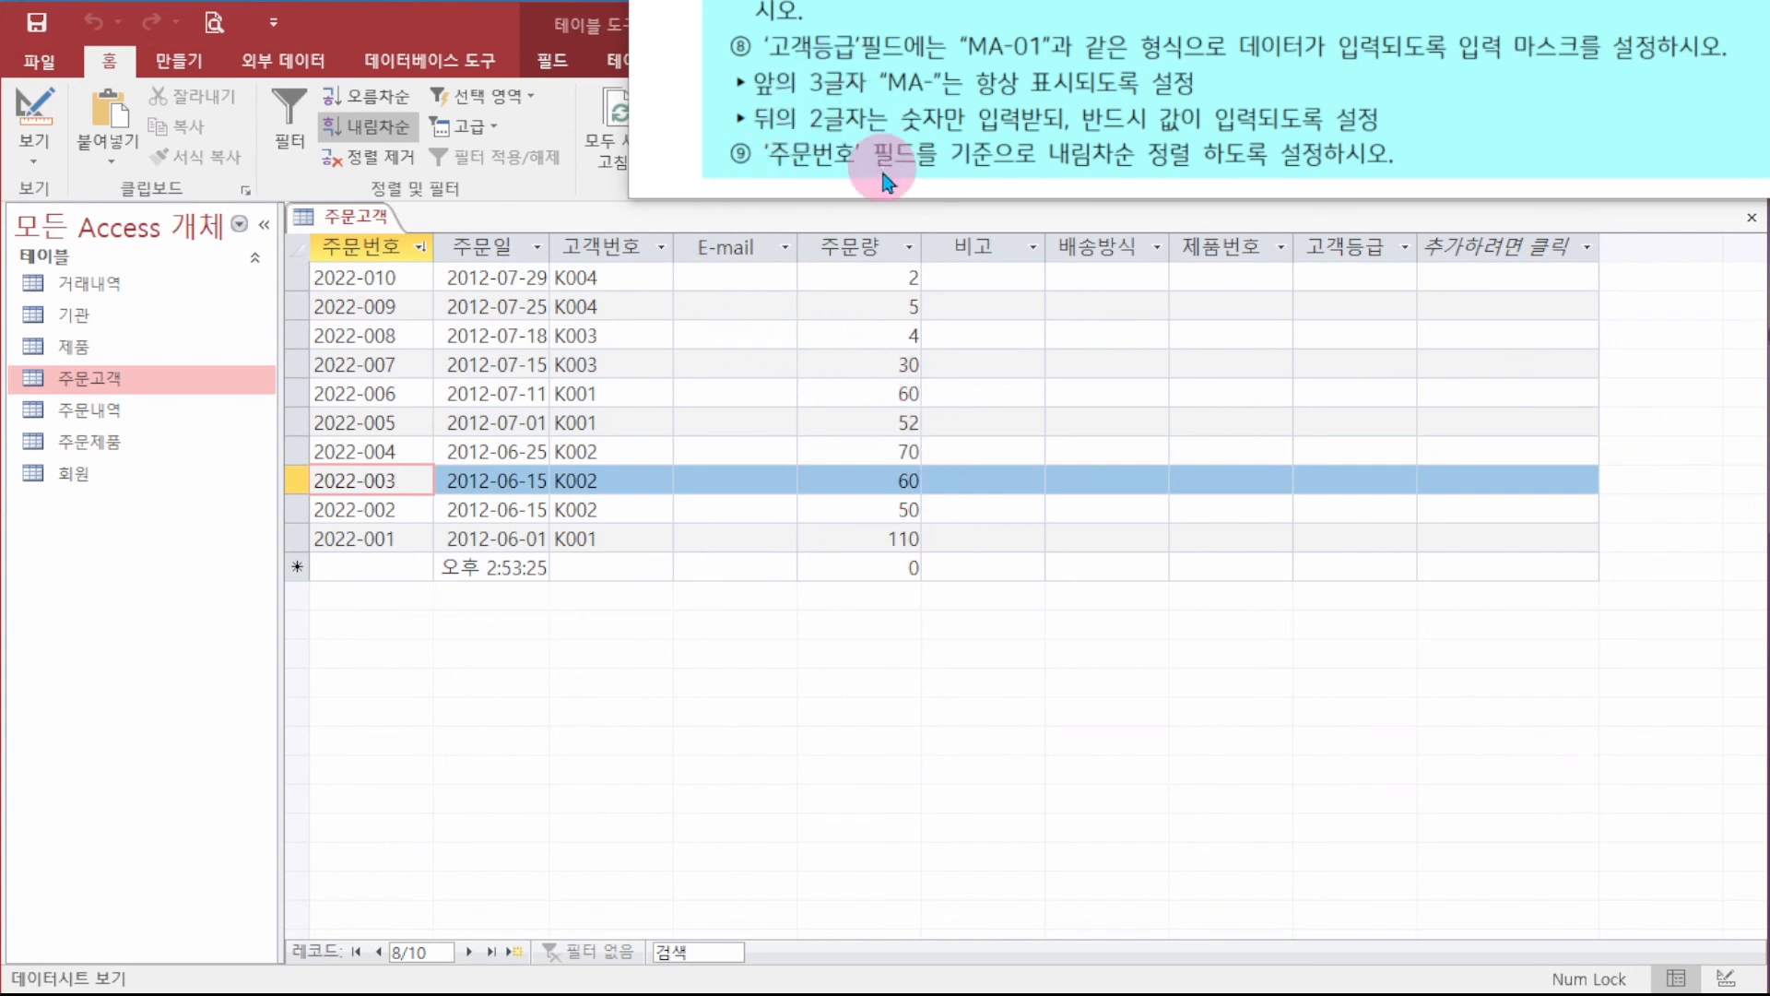
# - Test the 고객등급 mask by entering MA-00 for 2022-010 and MA-10 for 2022-009
pyautogui.click(1320, 273)
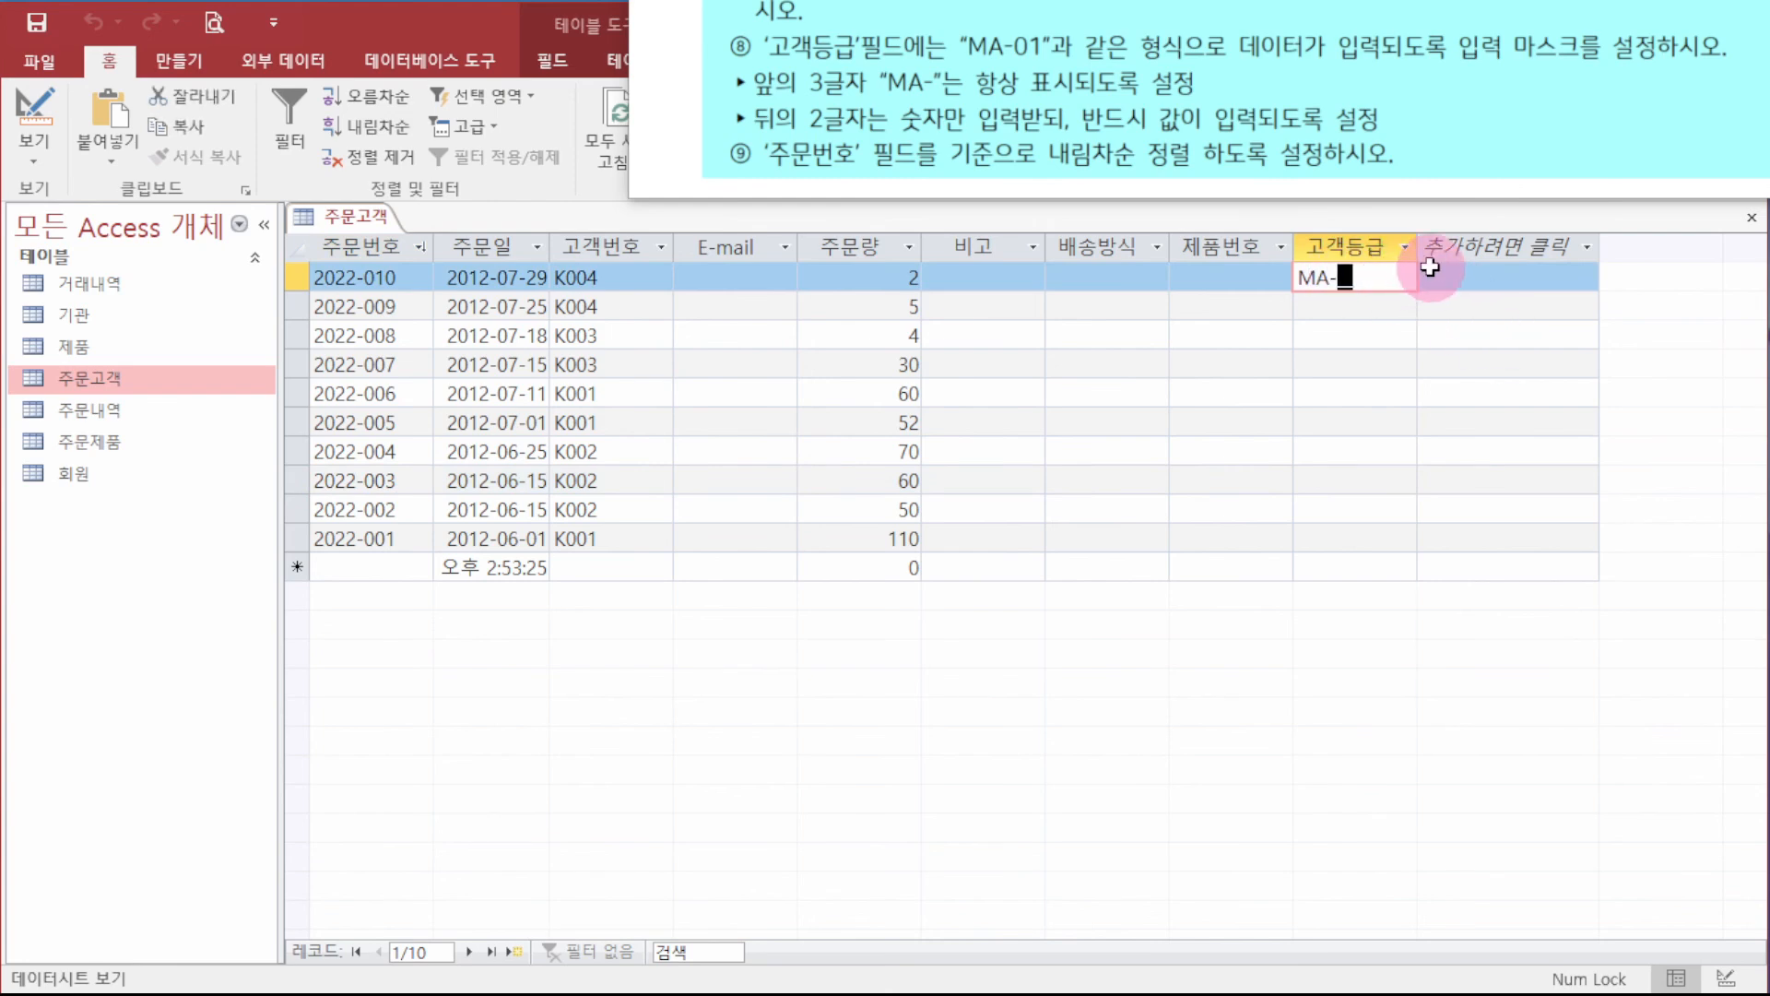
pyautogui.write('00')
pyautogui.press('Return')
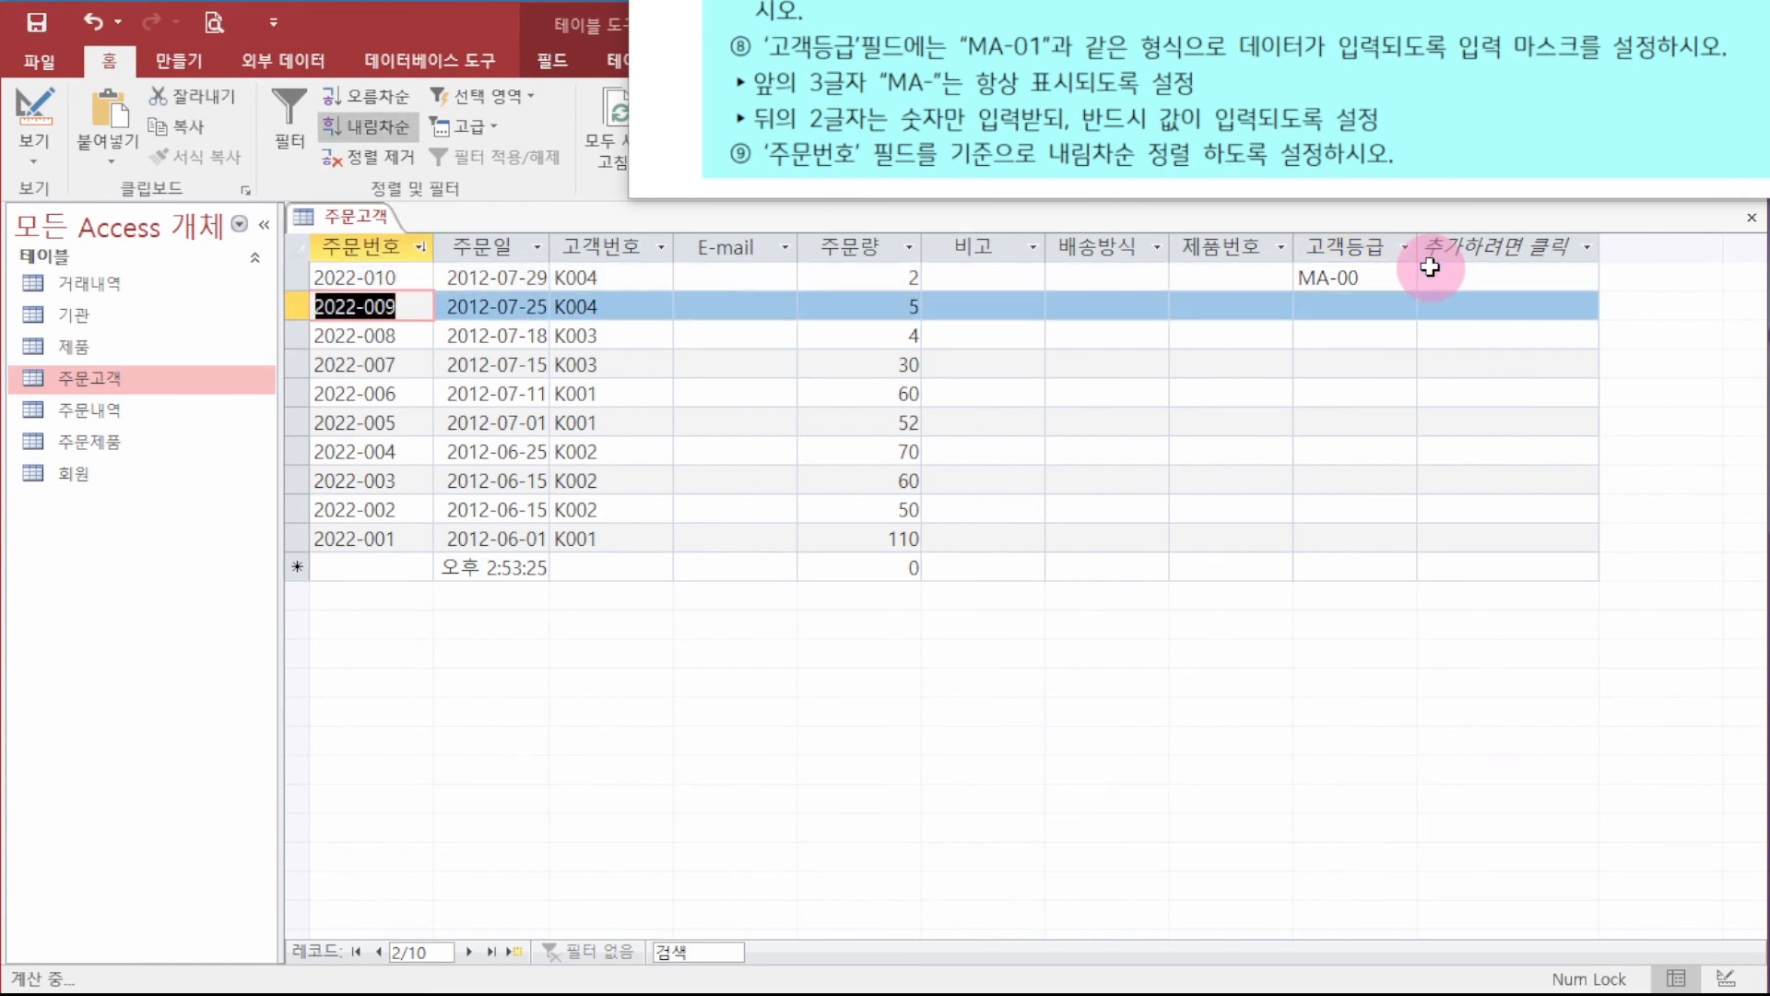
pyautogui.click(1385, 307)
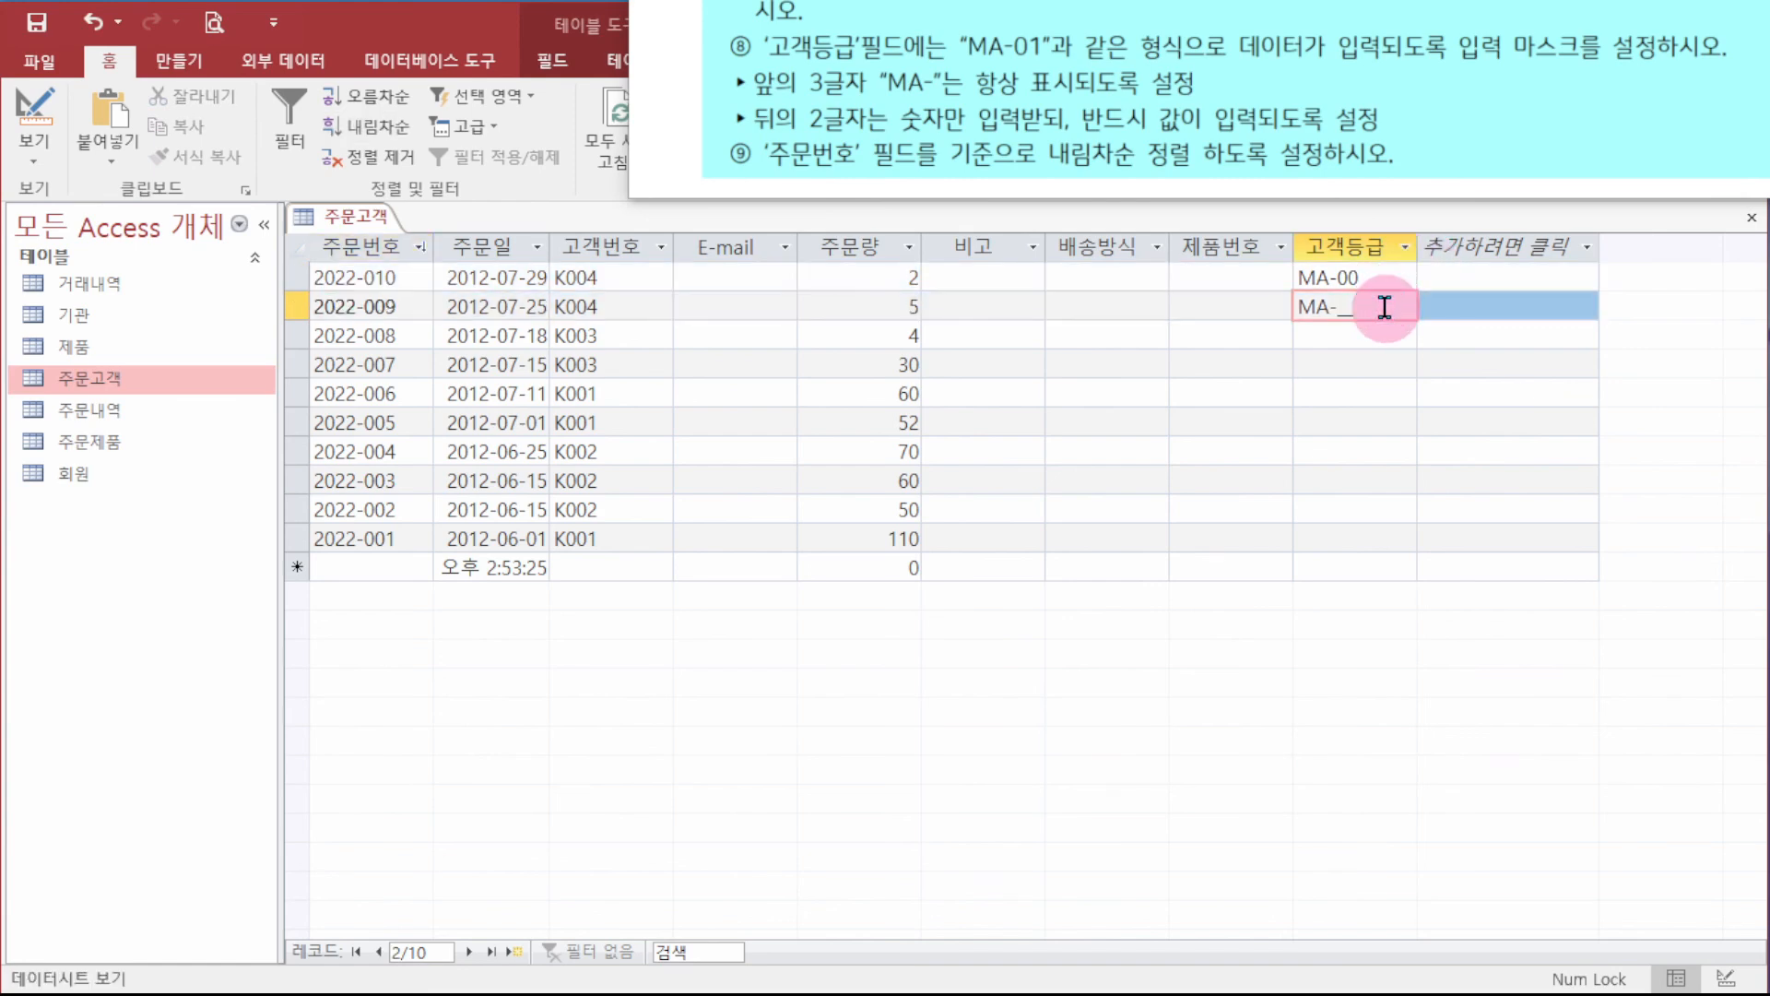
pyautogui.write('10')
pyautogui.press('Return')
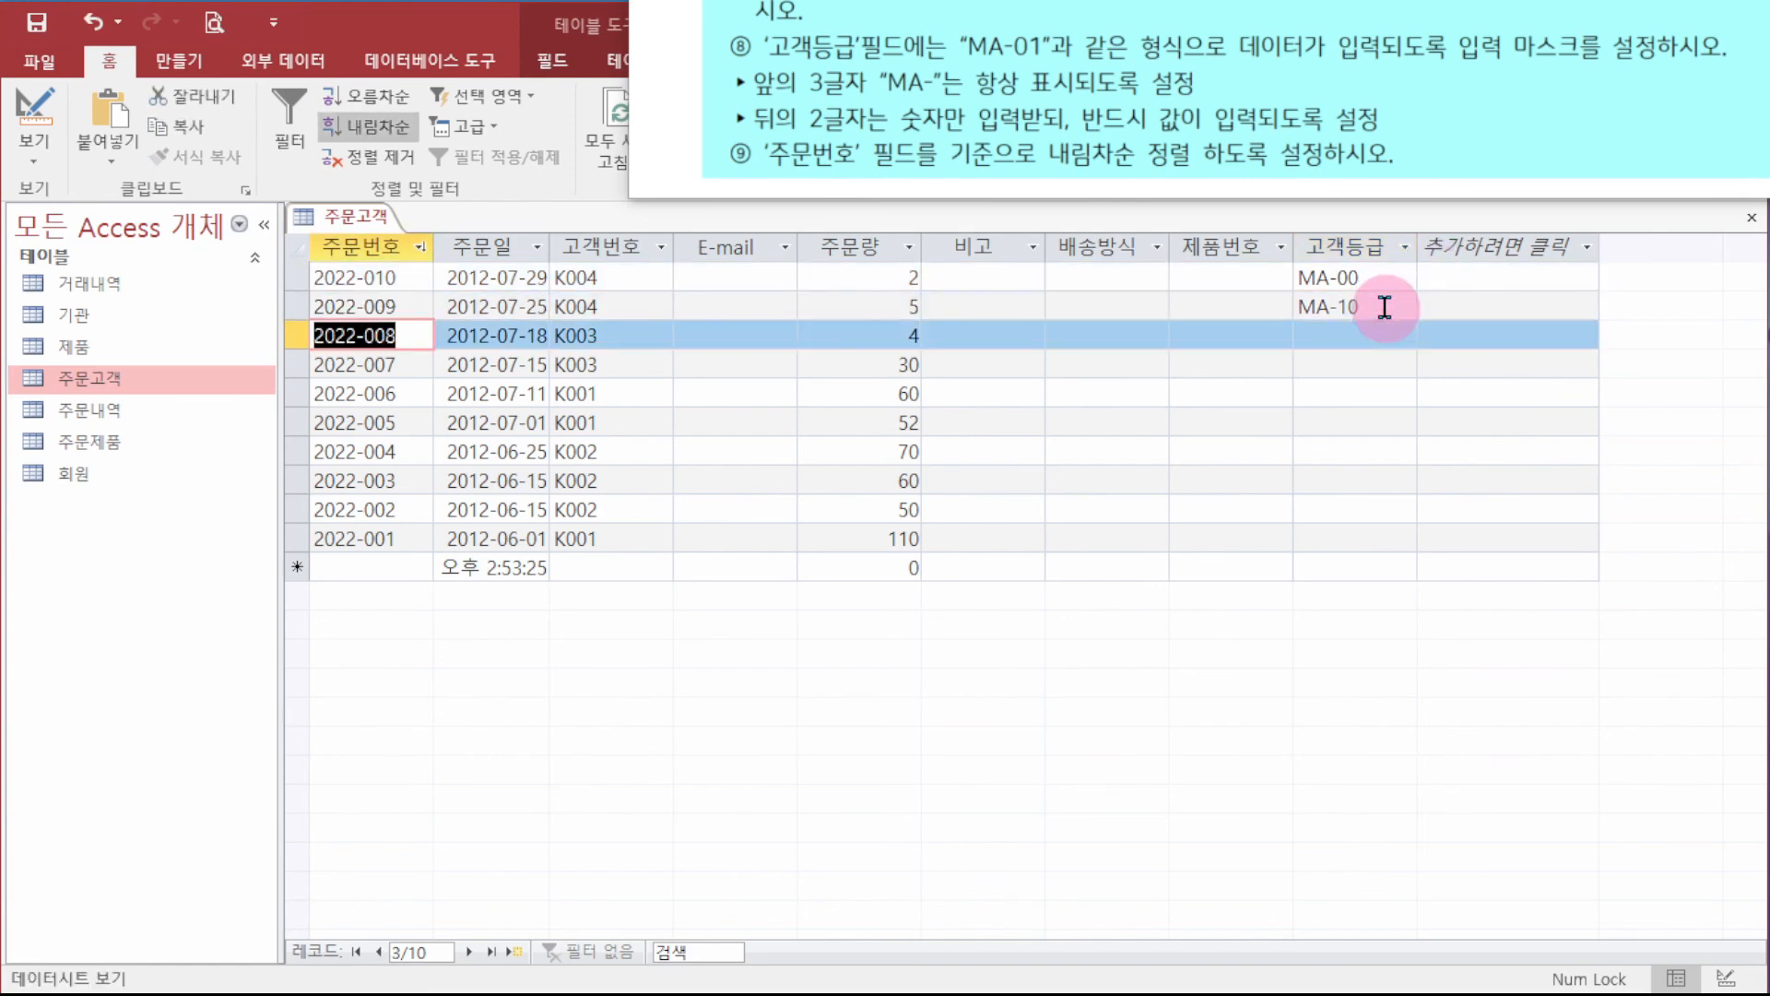
# - Erase the two test 고객등급 values while keeping the 고객등급 field
pyautogui.click(1344, 246)
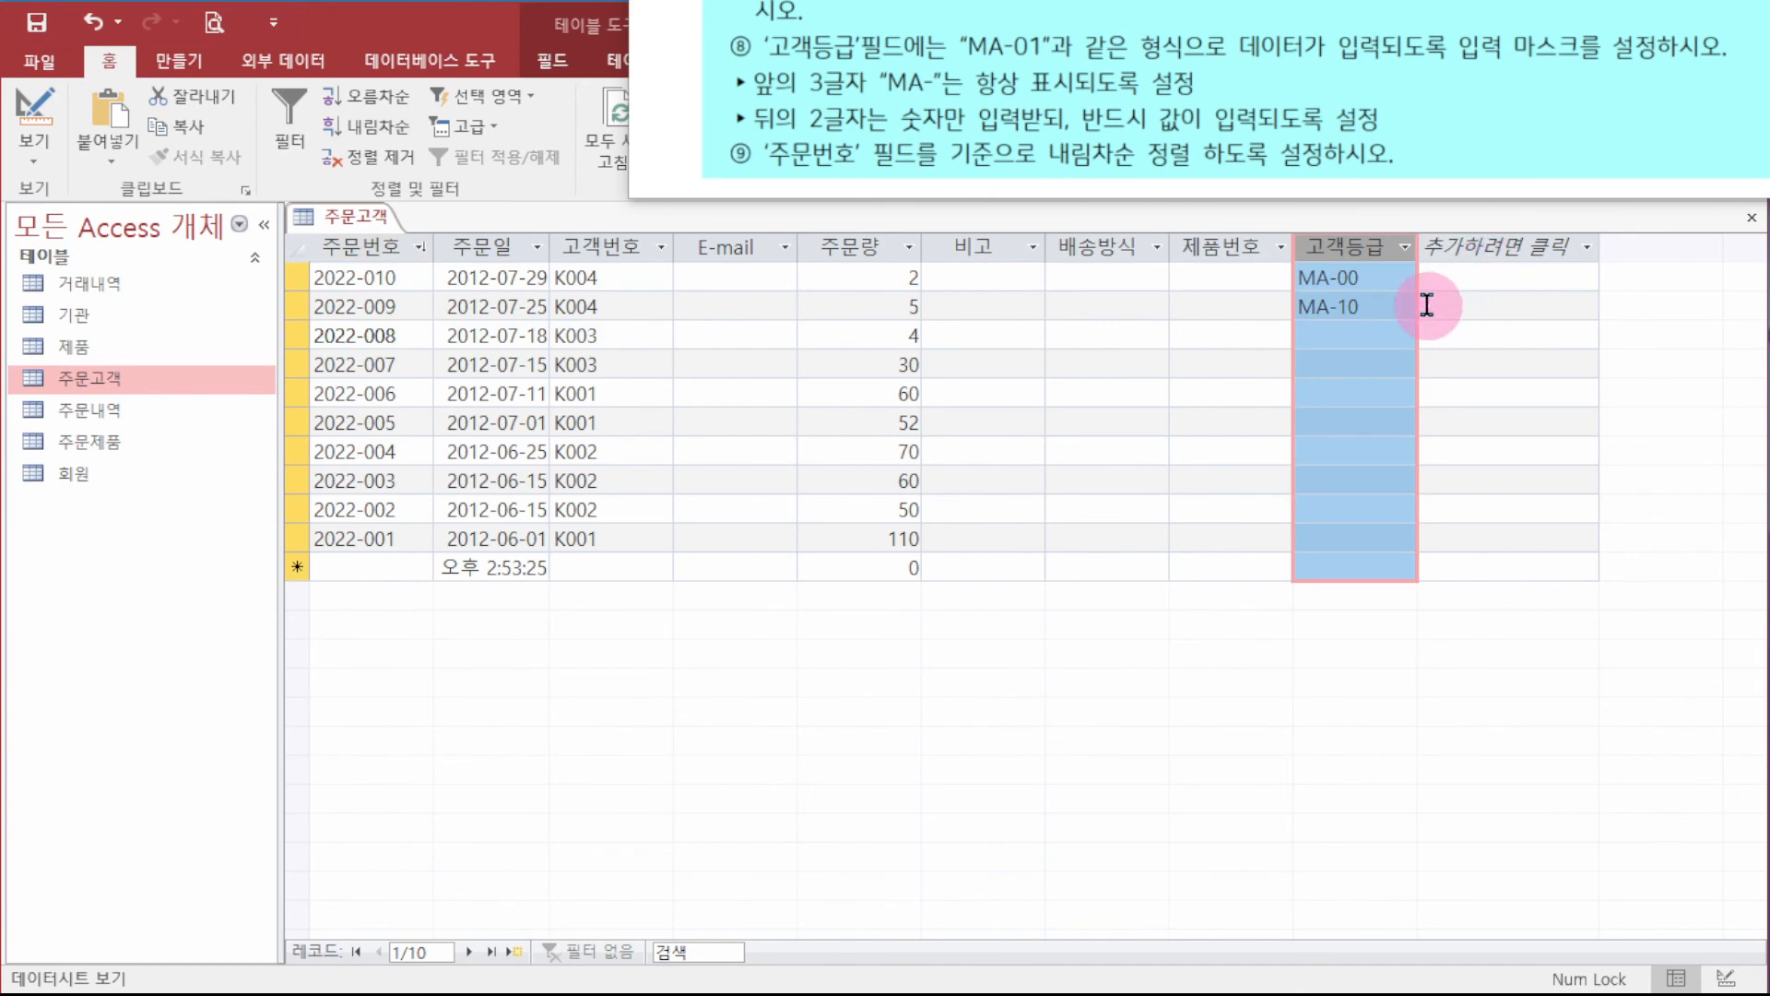
pyautogui.press('Delete')
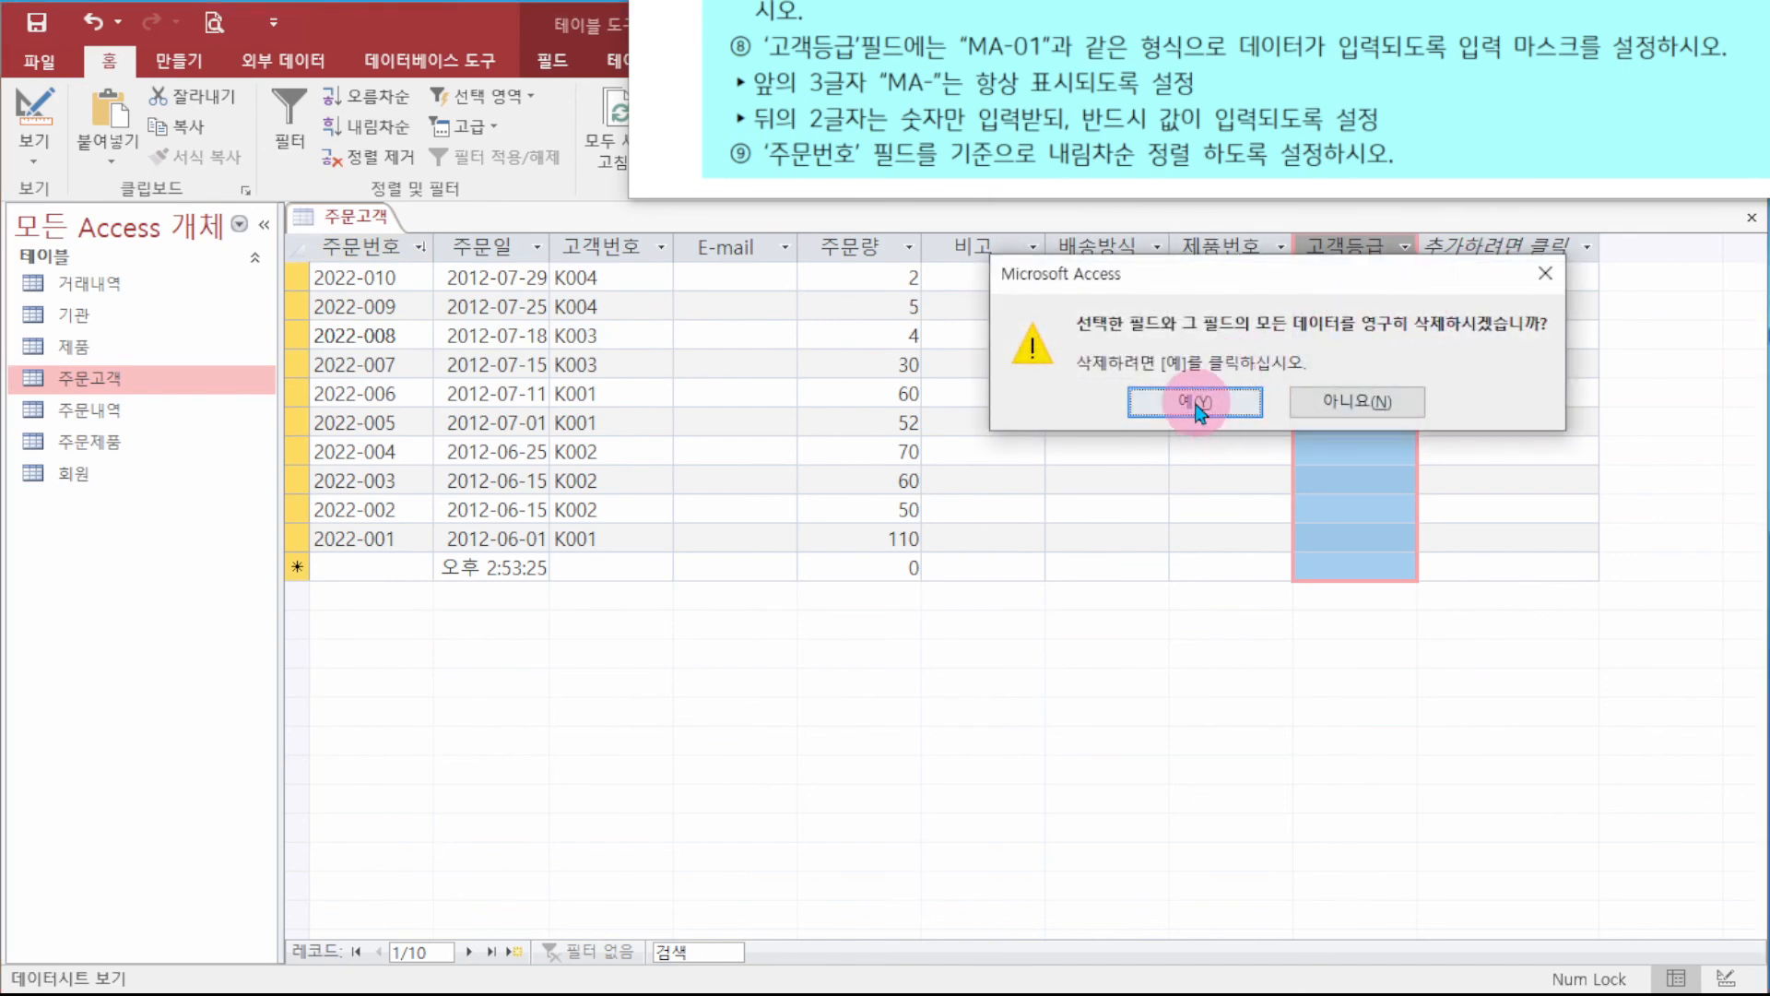
pyautogui.click(1332, 840)
pyautogui.click(1339, 299)
pyautogui.moveTo(1385, 280); pyautogui.dragTo(1255, 287)
pyautogui.press('Delete')
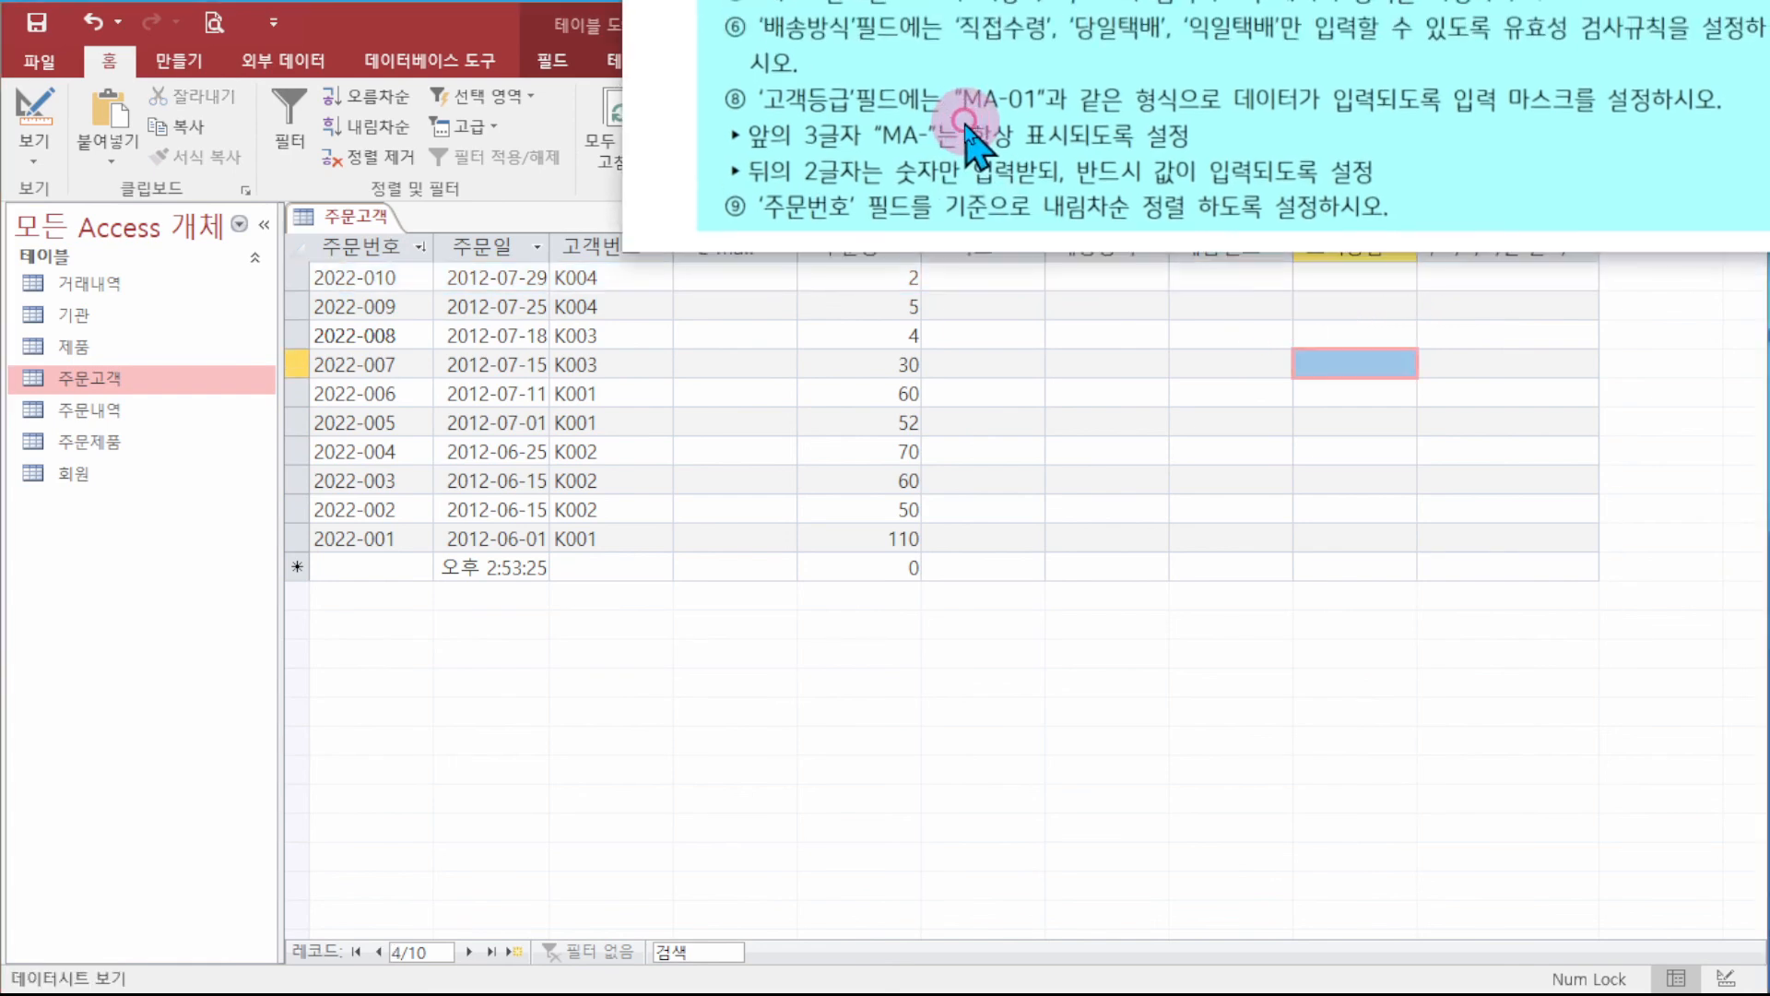
# - Test the 배송방식 rule: the misspelled value 당택배 is rejected, then the entry is cancelled
pyautogui.click(1138, 276)
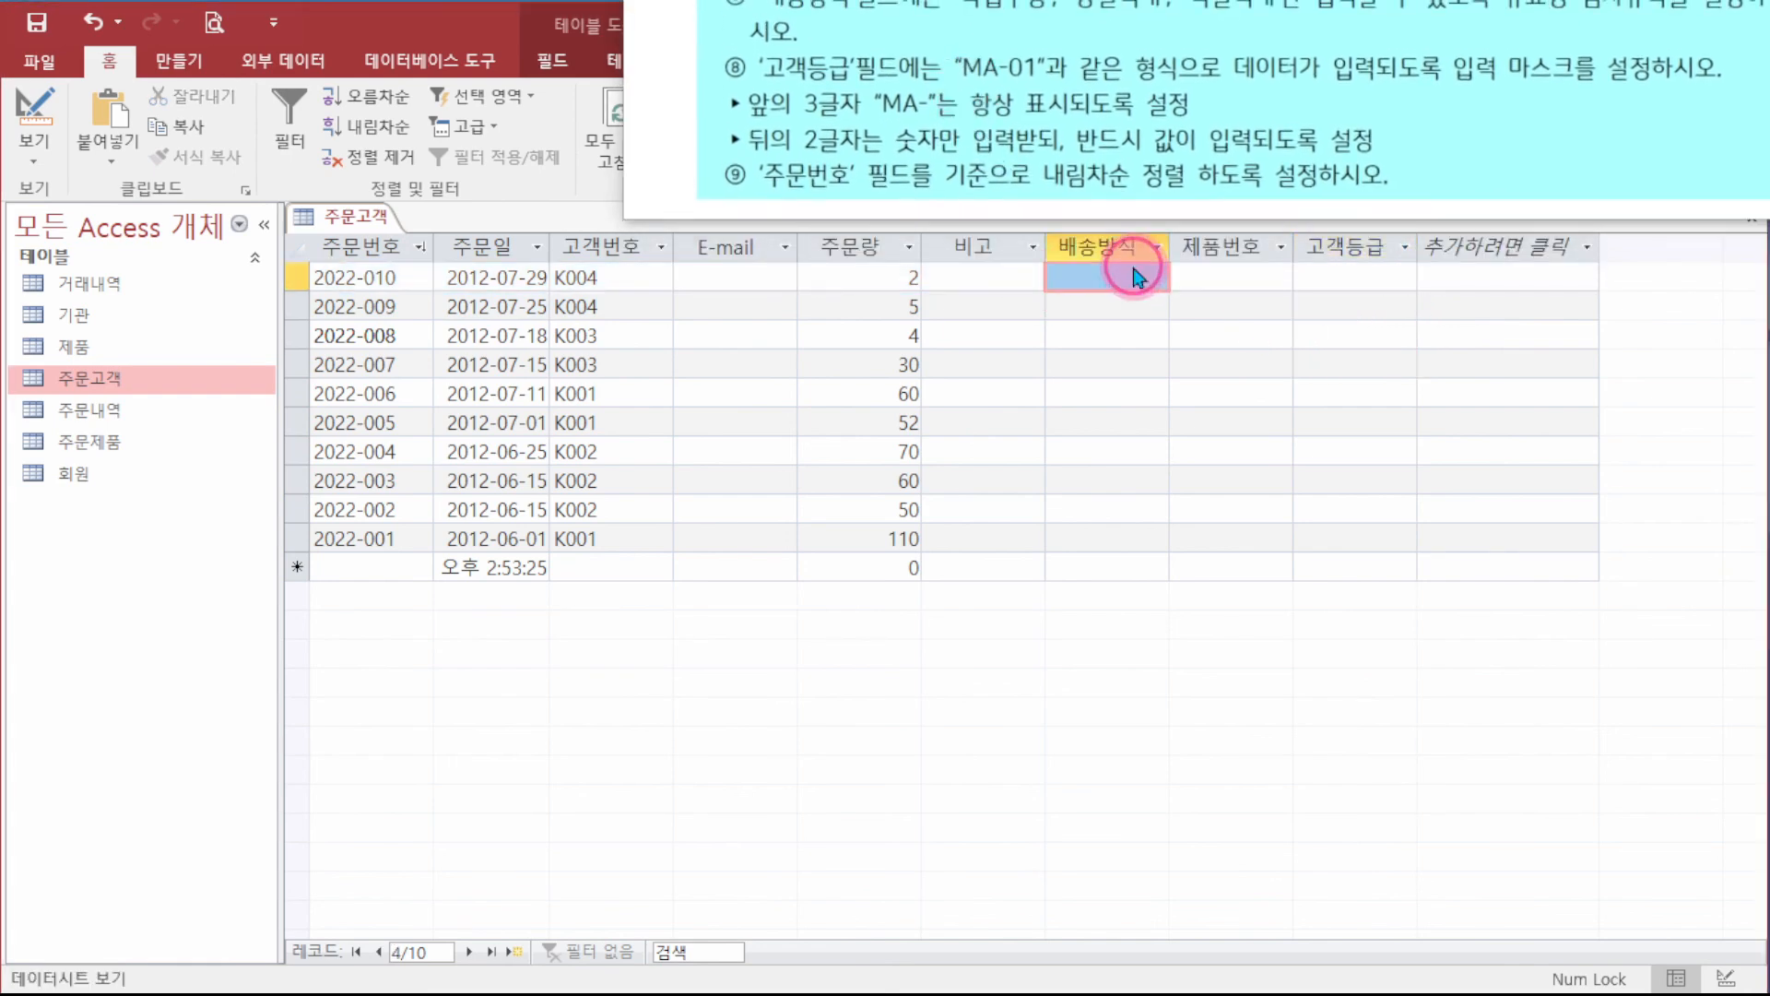
pyautogui.write('당일택')
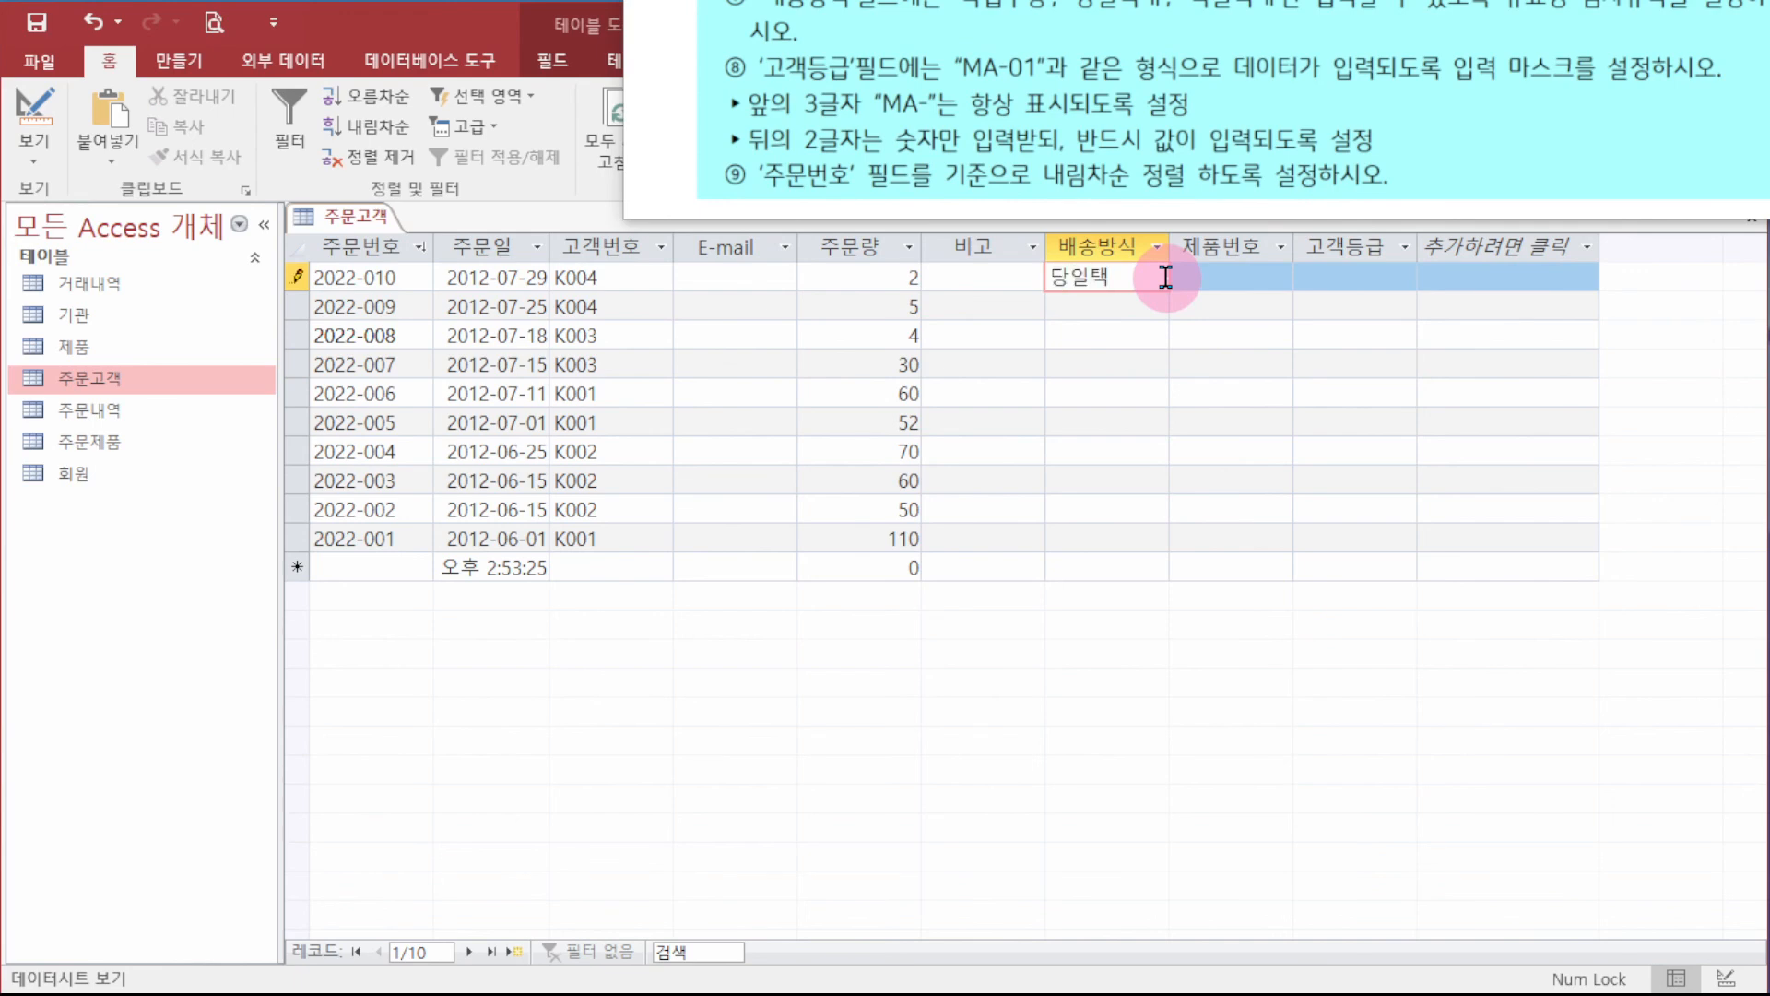
pyautogui.write('배')
pyautogui.press('Tab')
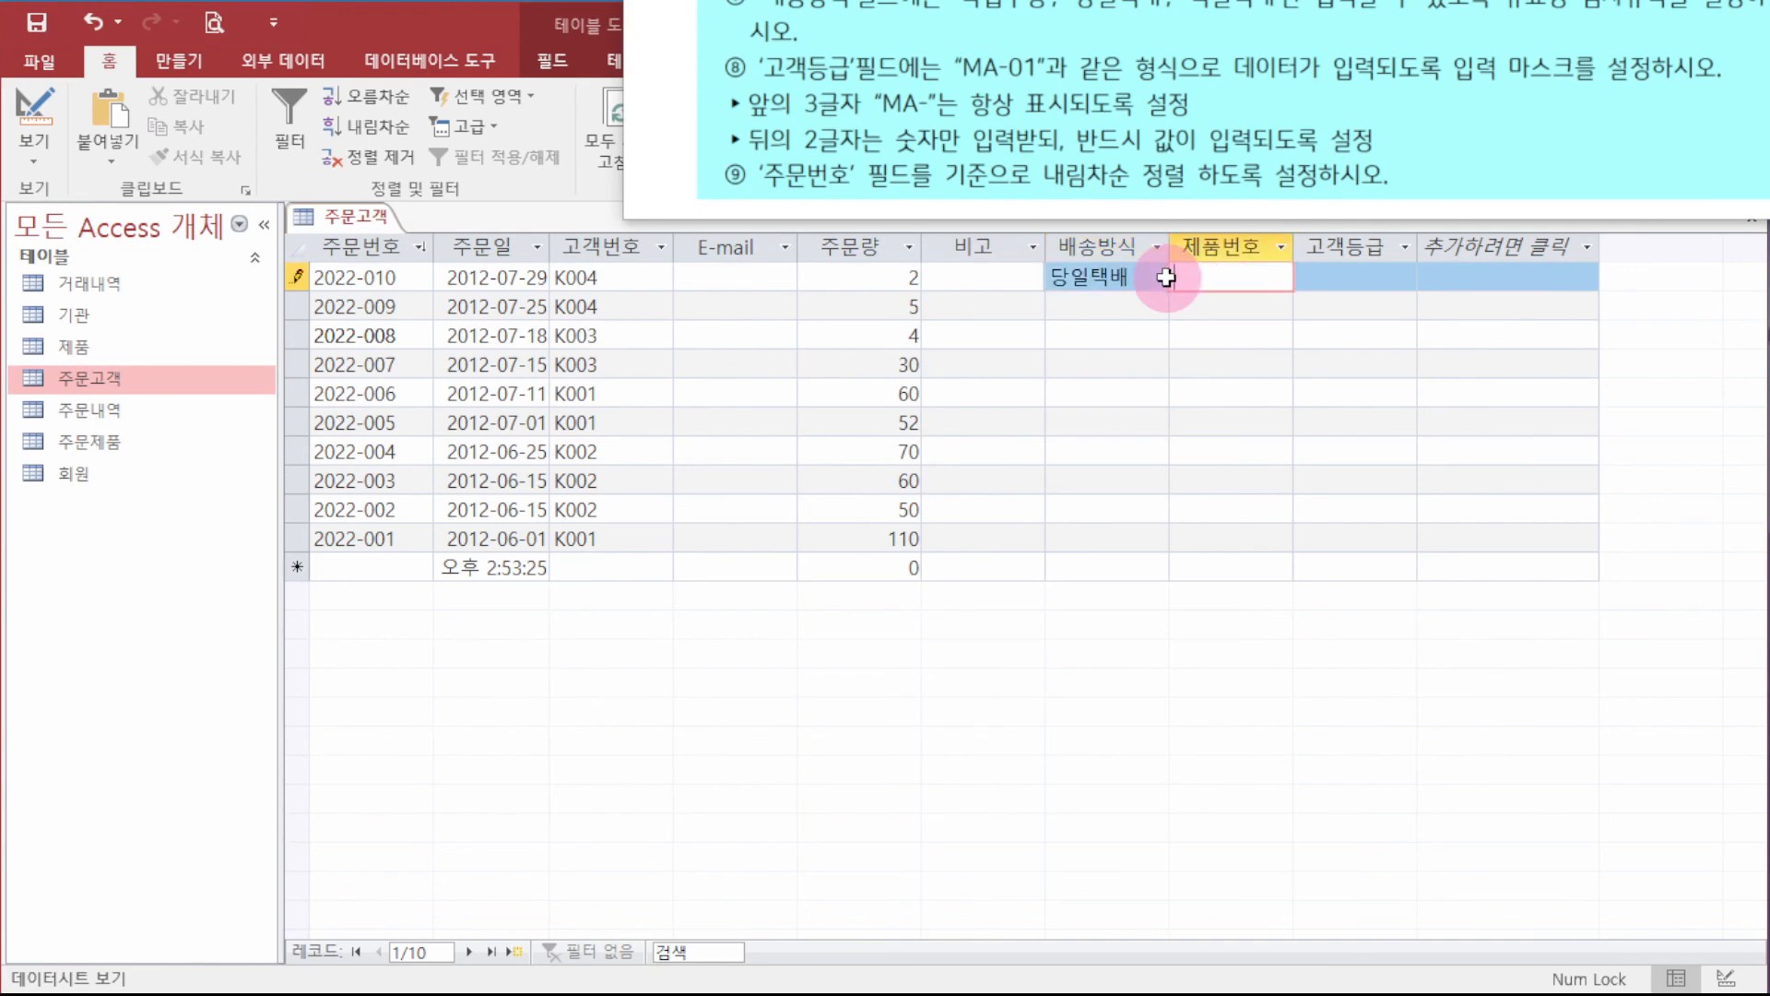
pyautogui.click(1143, 267)
pyautogui.click(1092, 272)
pyautogui.press('BackSpace')
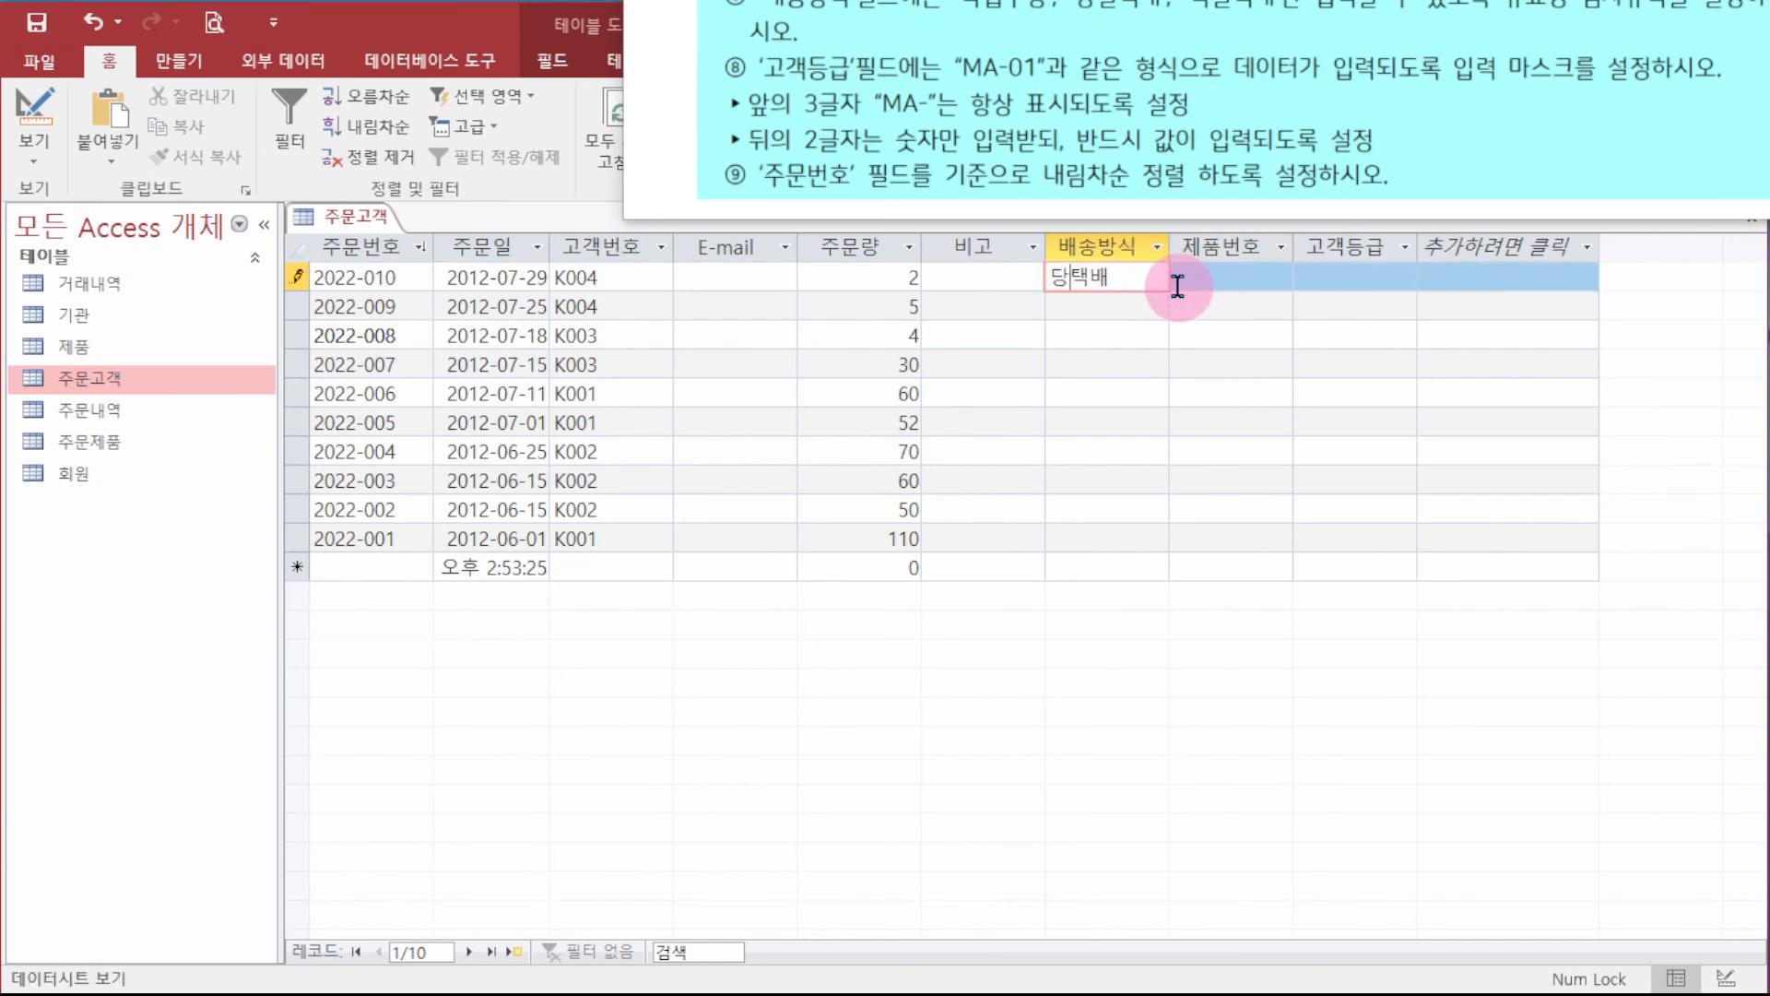
pyautogui.click(1177, 286)
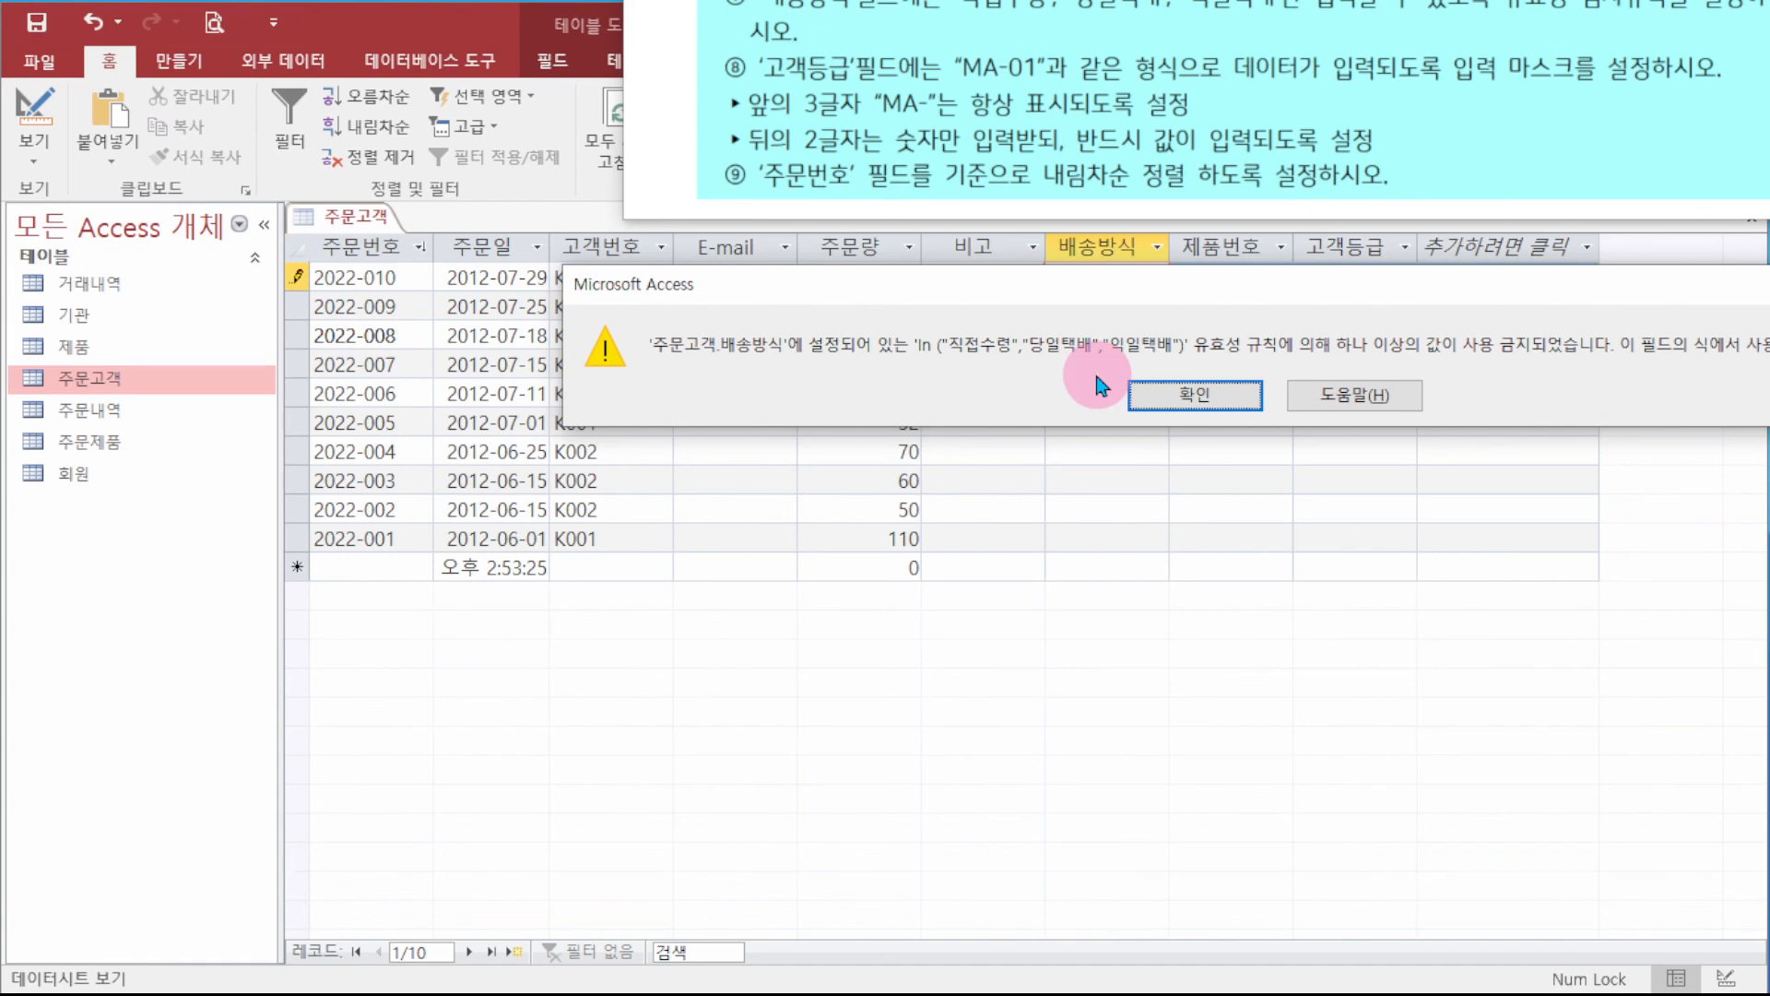
pyautogui.click(1188, 397)
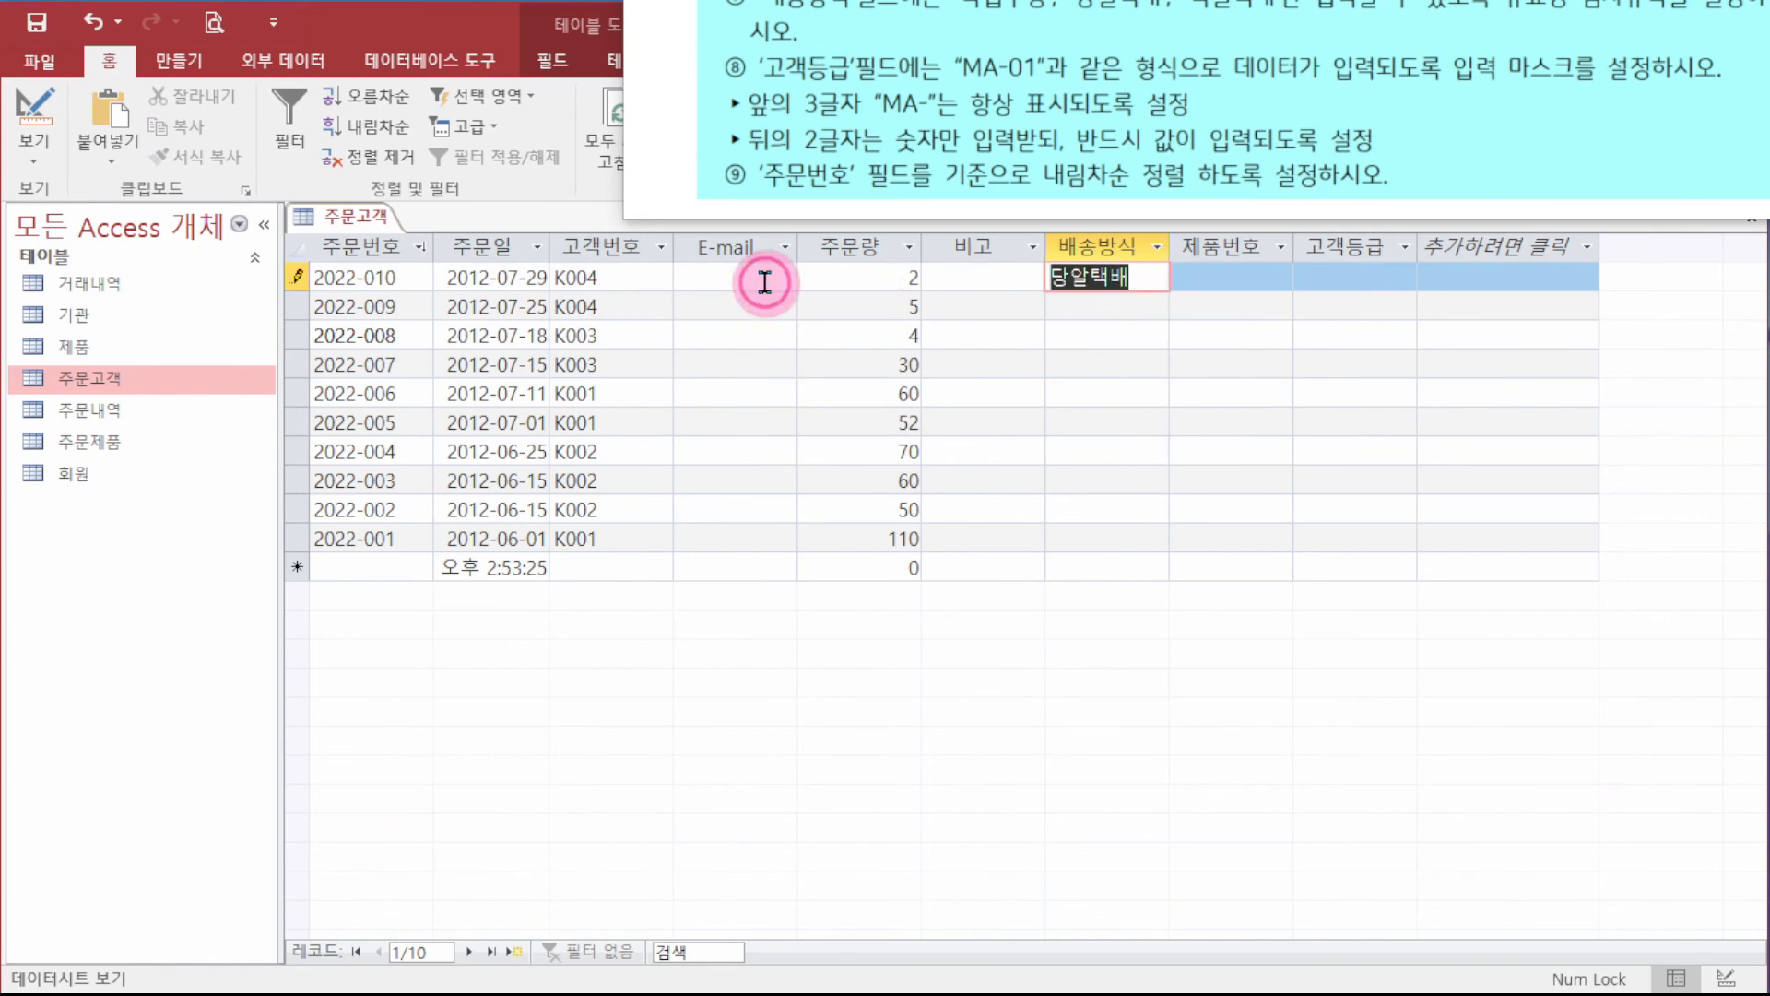
pyautogui.press('Escape')
pyautogui.click(1110, 503)
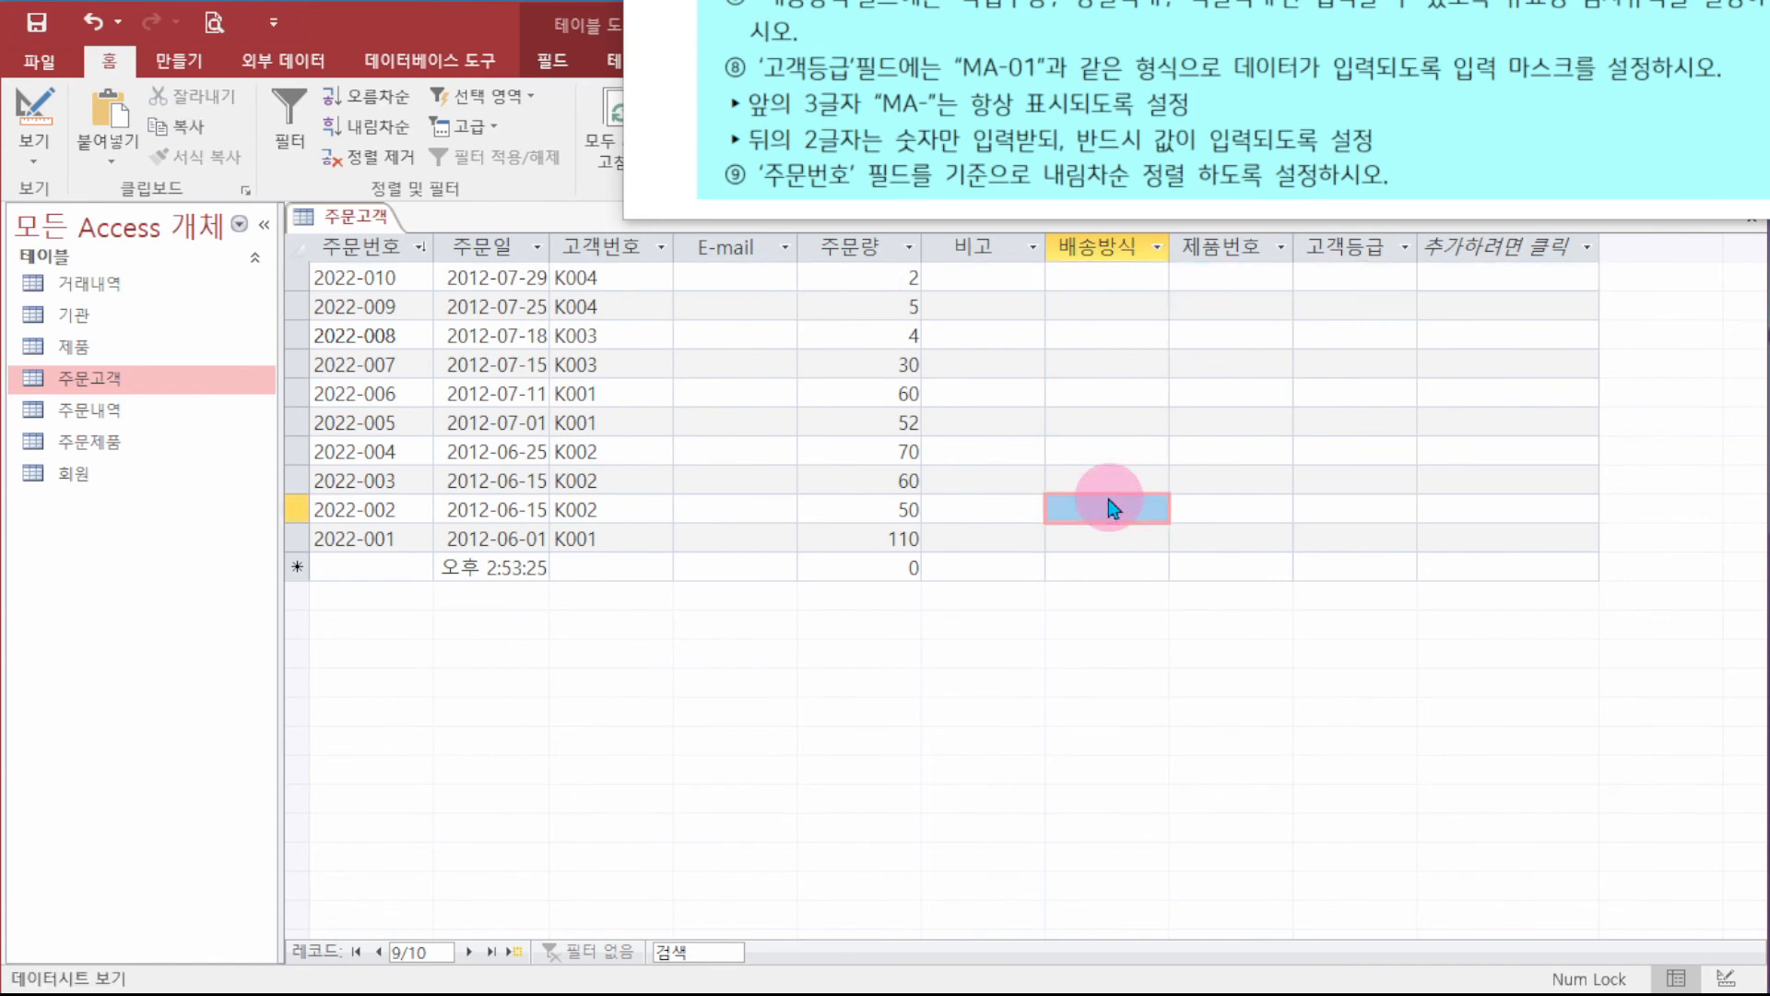